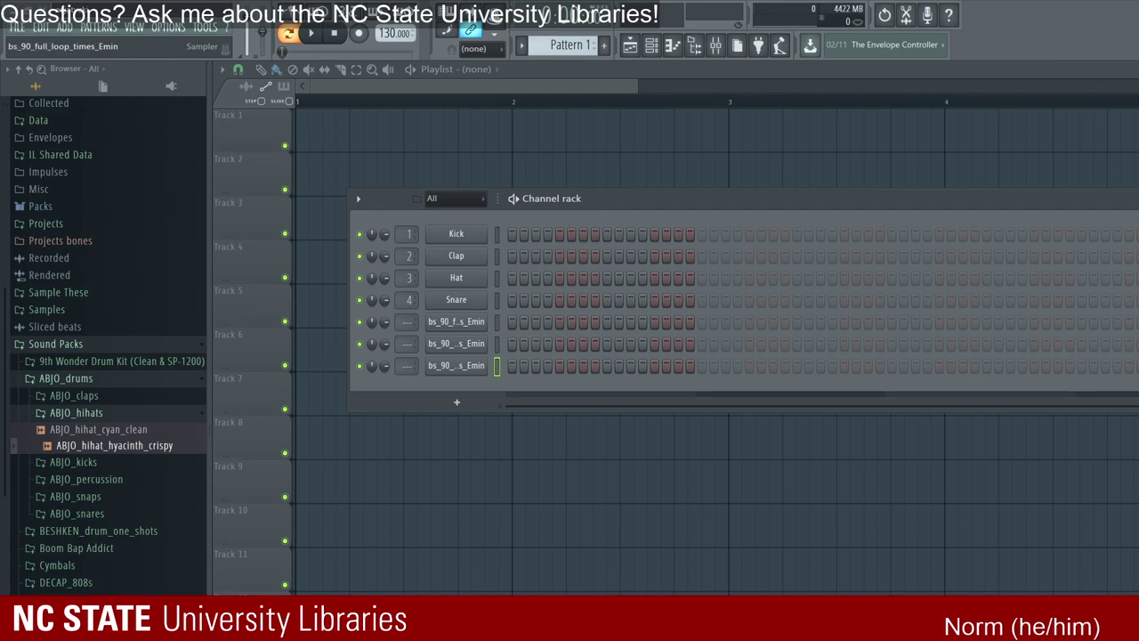
Step: Load the bs_90_full_loop_times_Emin sample from the channel rack into Edison to audition it, then close the editor
click(455, 321)
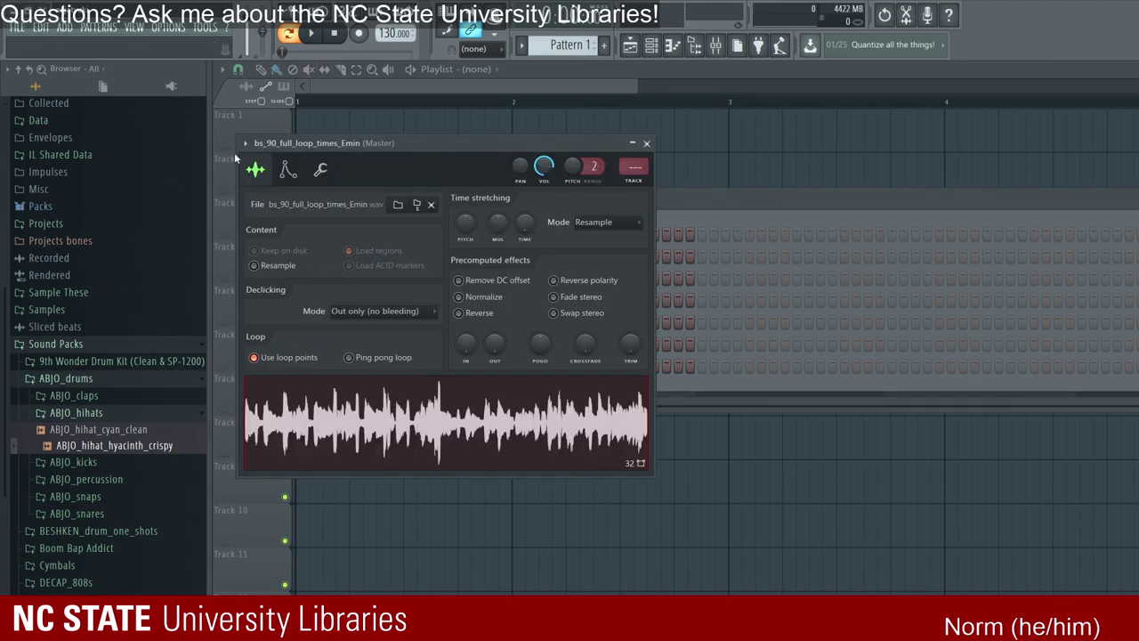
drag(311, 143, 670, 106)
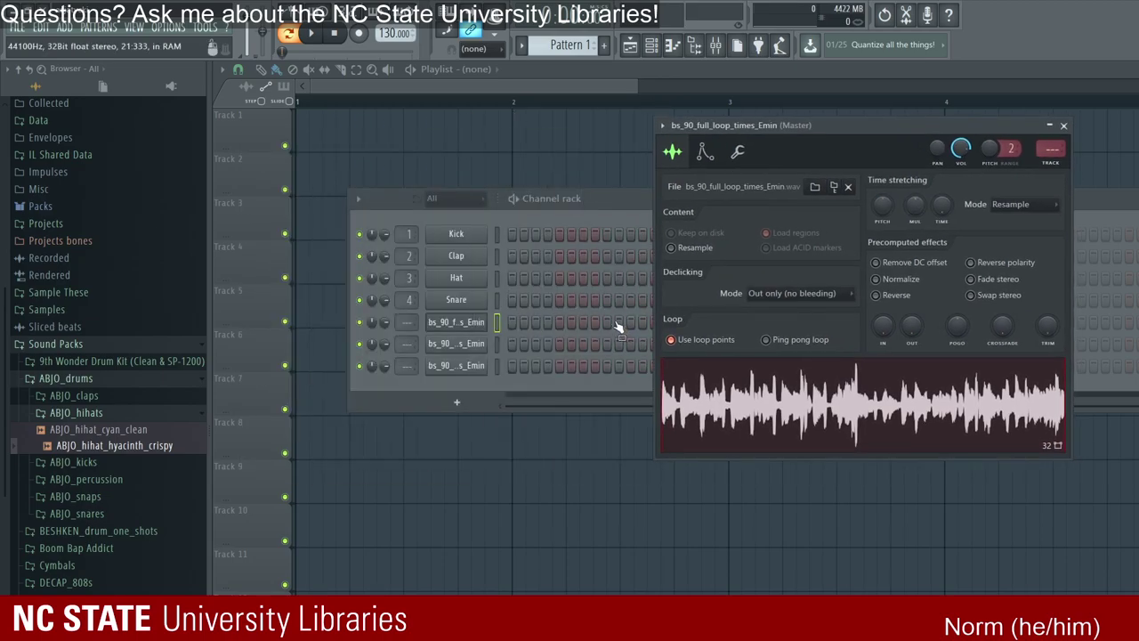
key(ctrl+e)
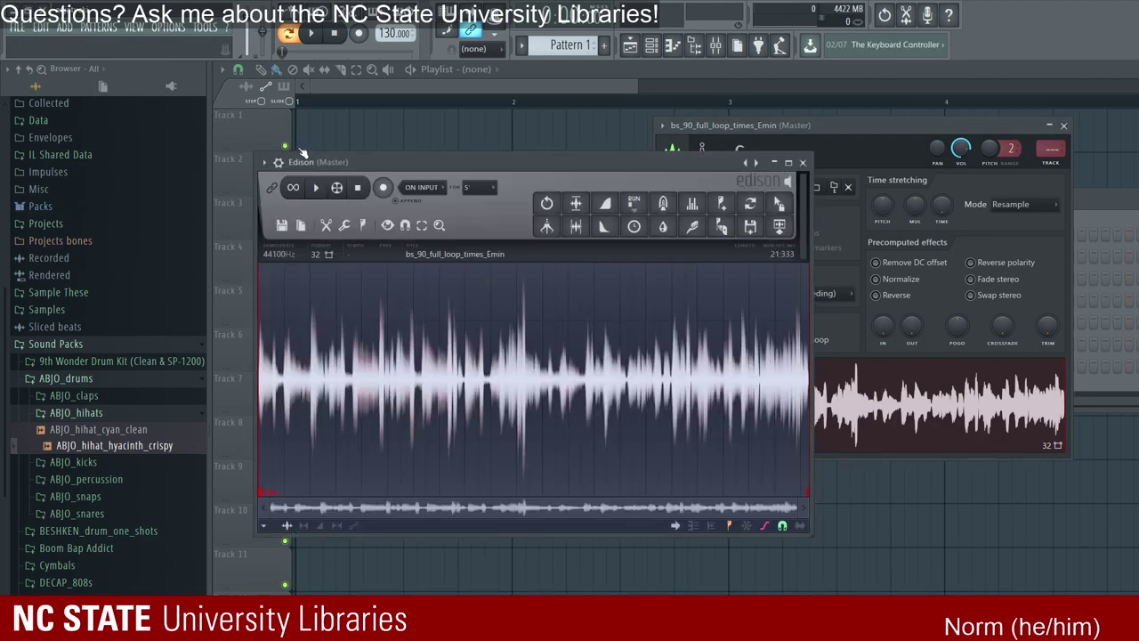
key(space)
key(Escape)
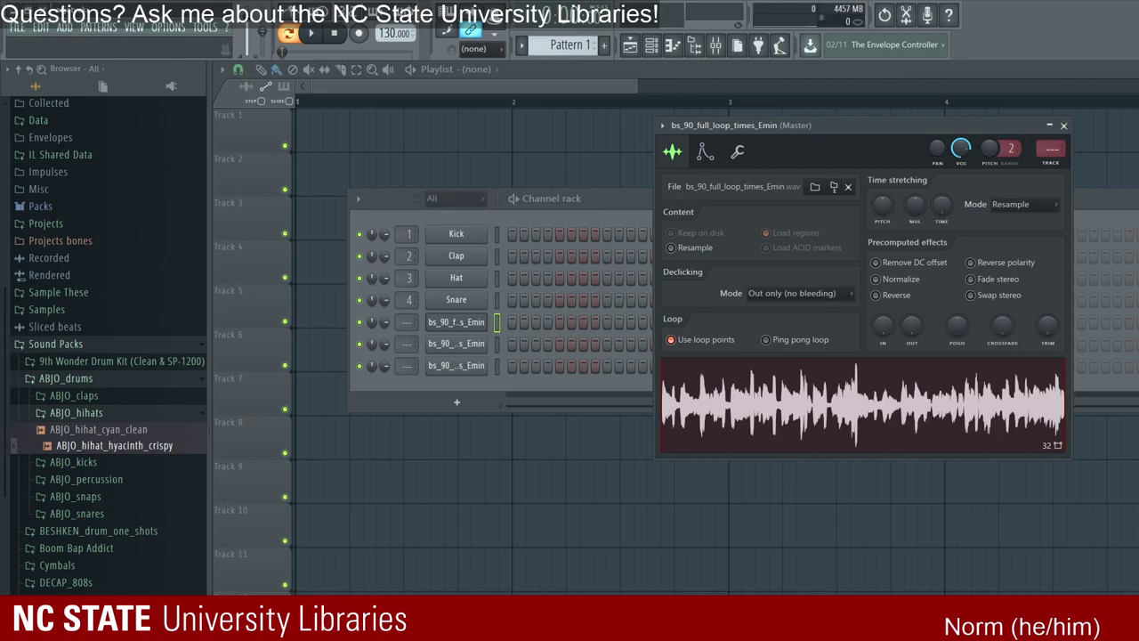
drag(676, 124, 699, 391)
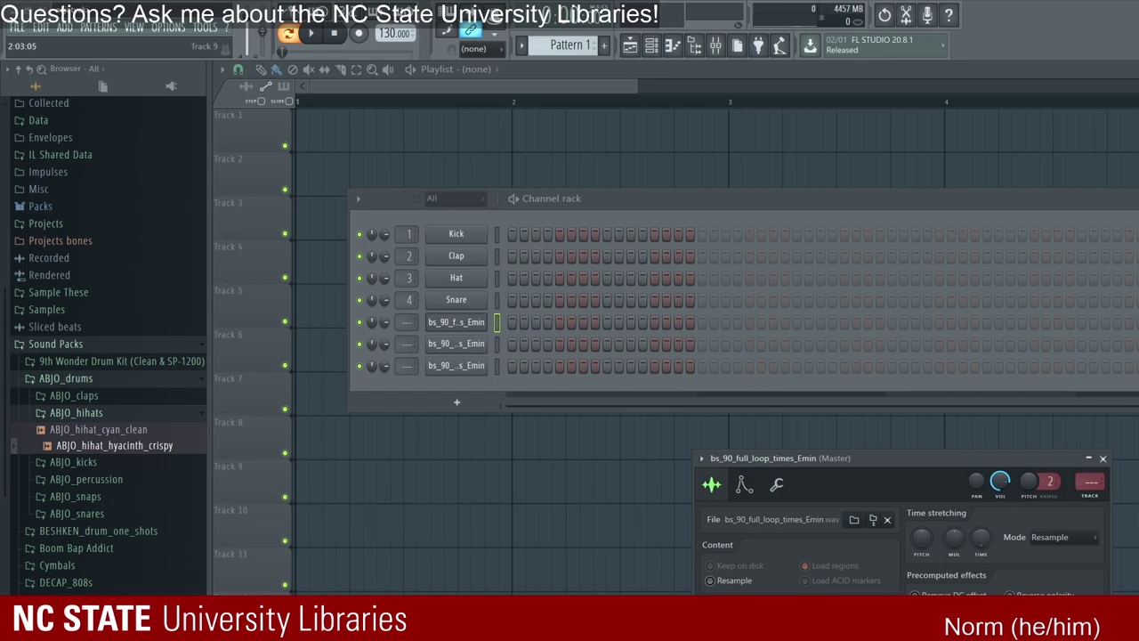
Step: Inspect the sampler settings and waveforms of the bs_90_guitar_loop_1 and bs_90_chimes_loop channels
click(455, 344)
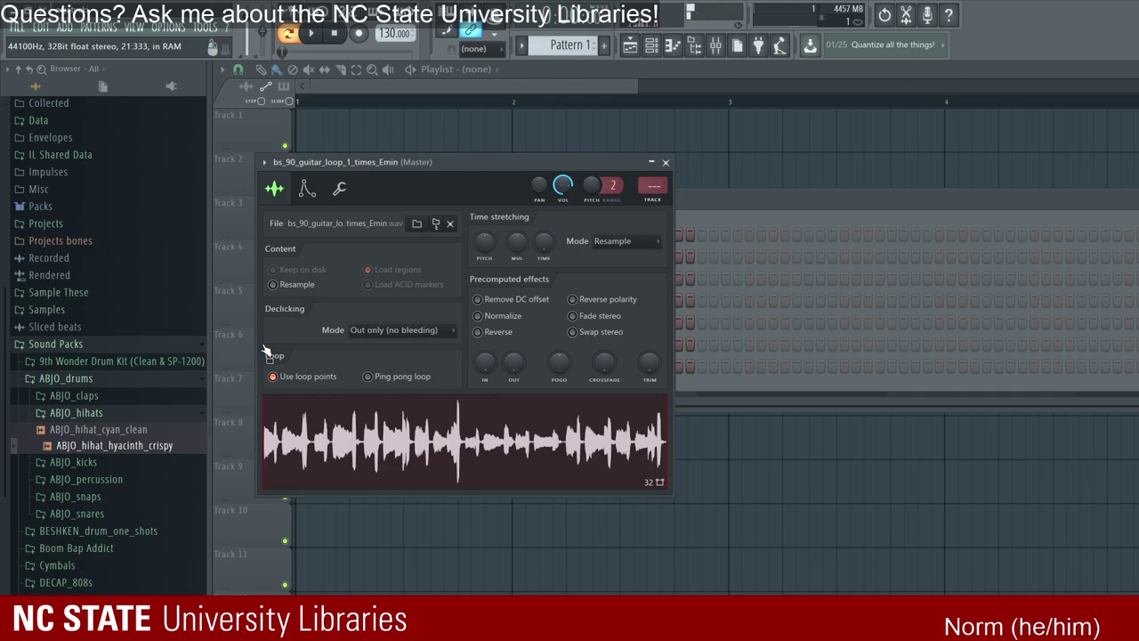
key(F6)
click(578, 303)
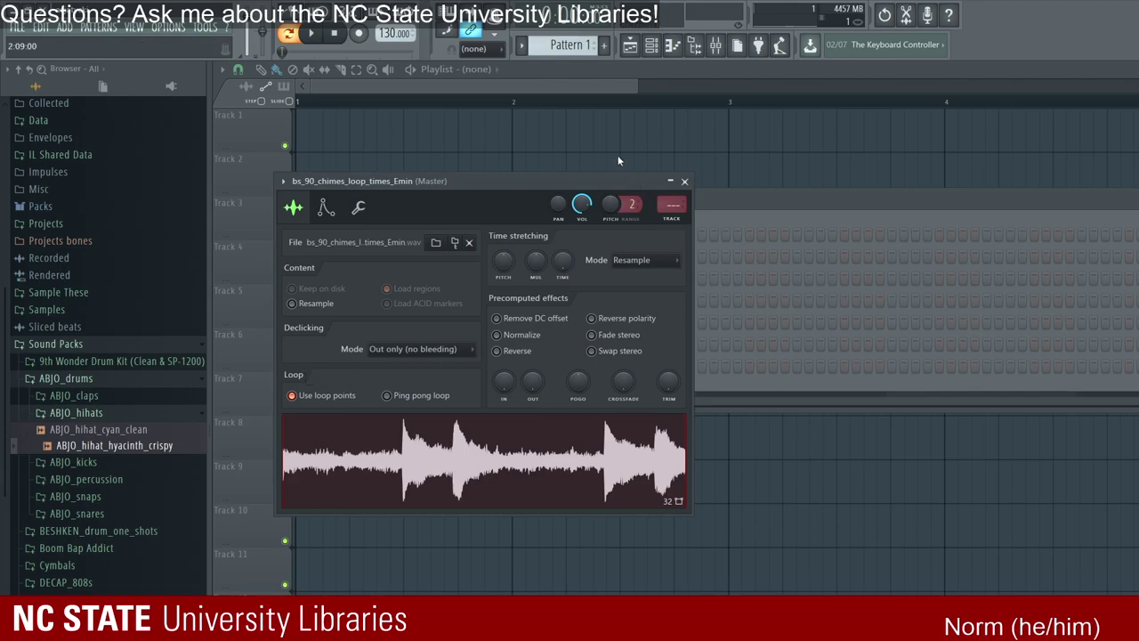
key(F6)
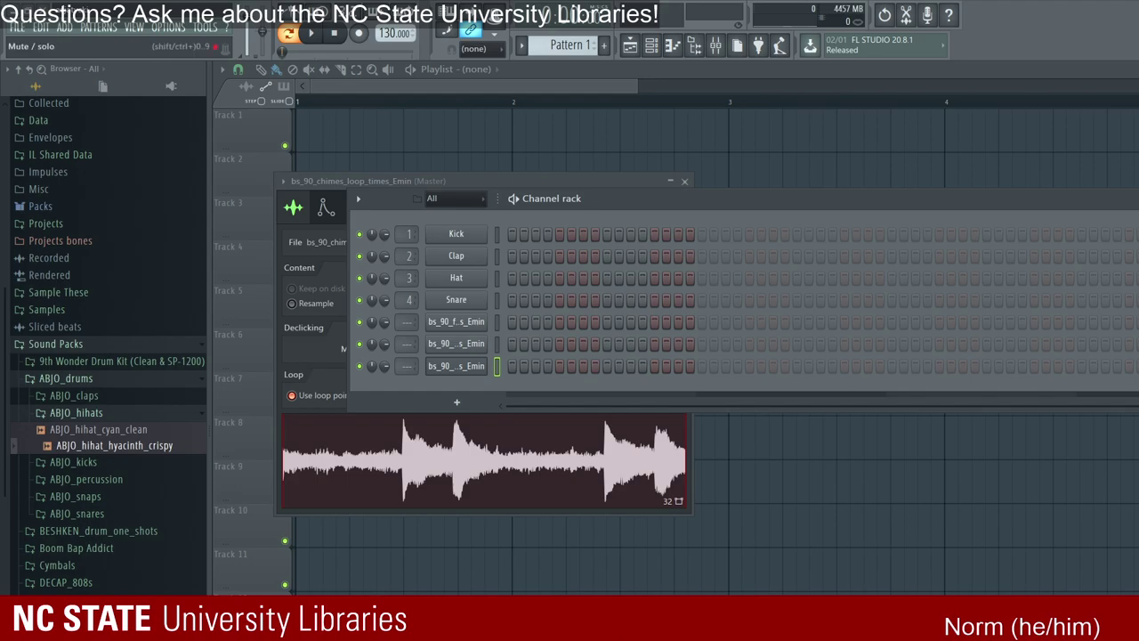
Step: Add the bs_hat_open_sweet, bs_hat_closed_shiny and bs_kick_live_sweet samples as new channels in the channel rack
drag(1137, 356, 395, 325)
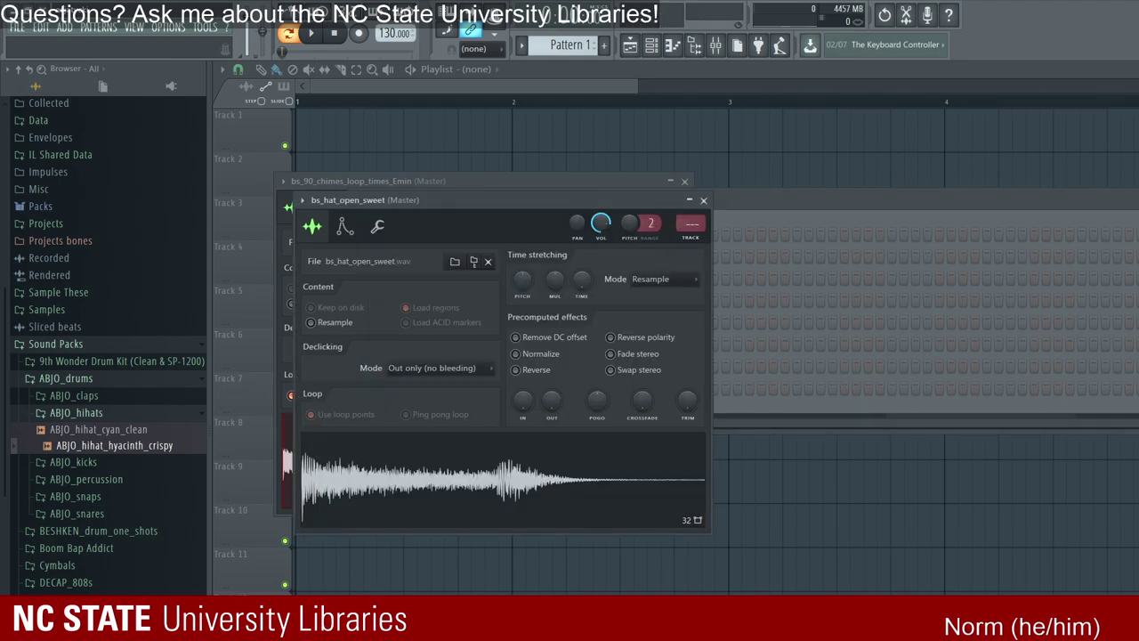
drag(1138, 356, 372, 325)
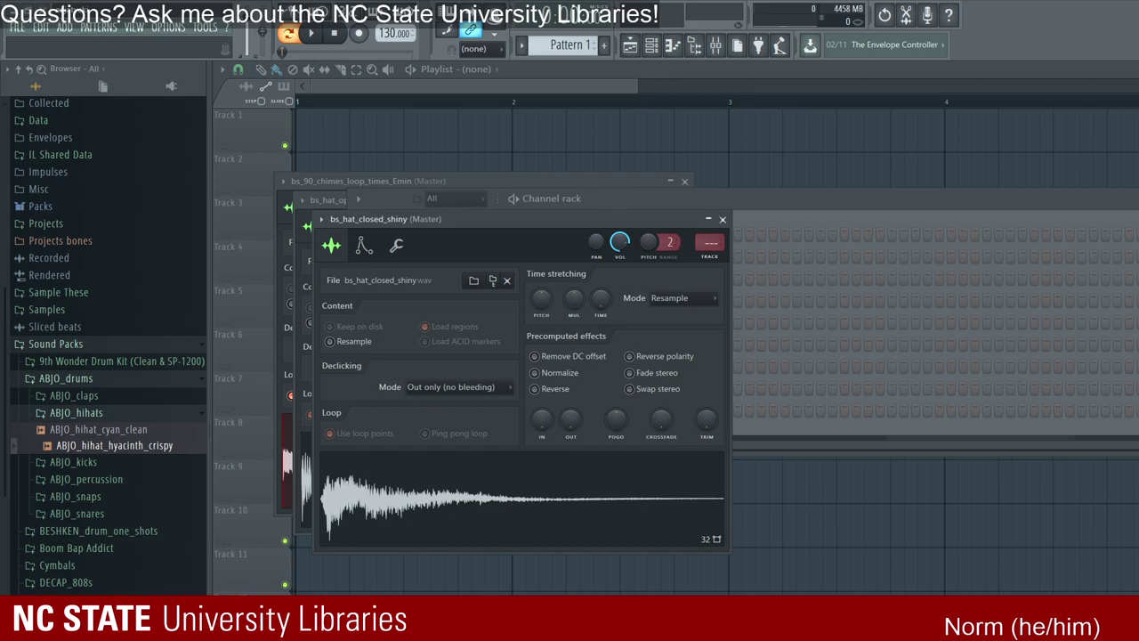
drag(1138, 340, 383, 344)
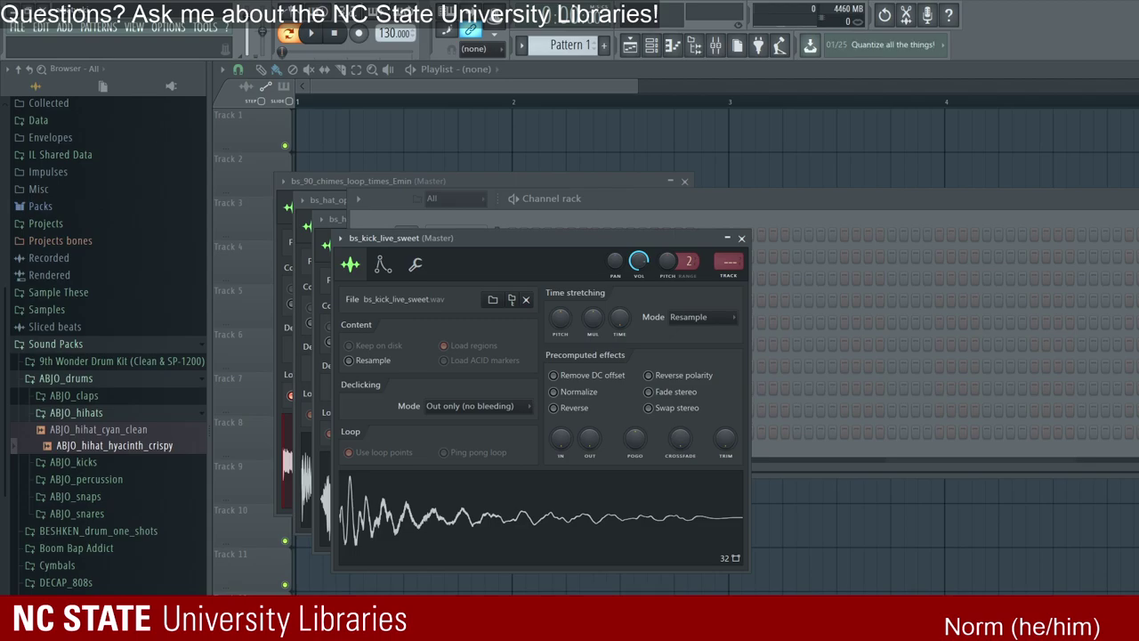
click(712, 198)
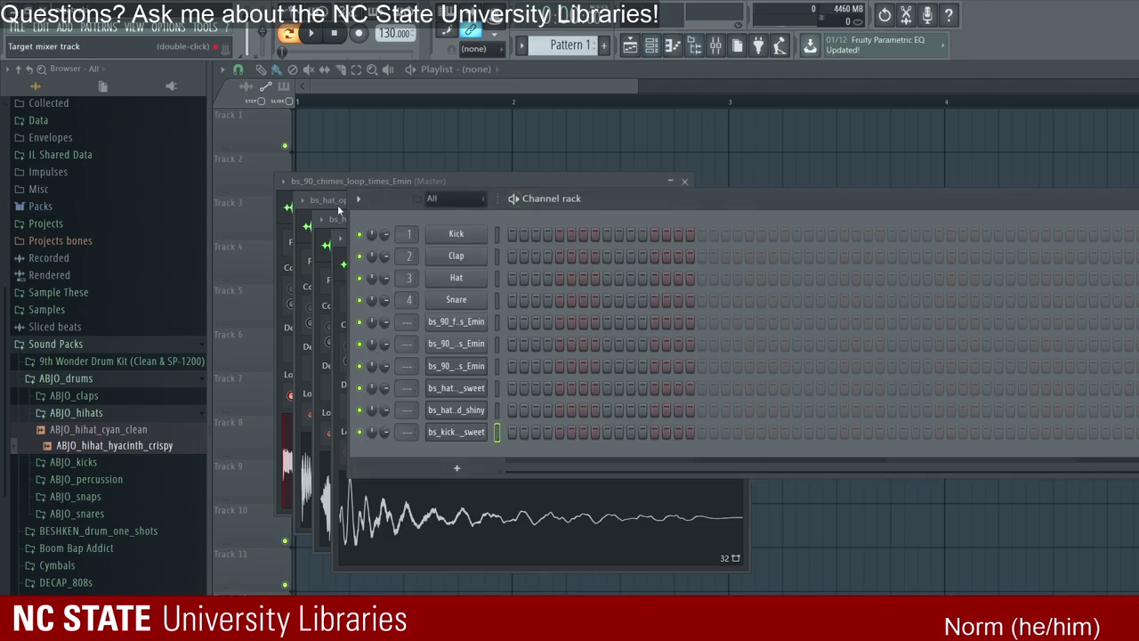
Step: Place the bs_90_full_loop_times_Emin sample at bar 1 of Track 1, play it briefly, and set the tempo to 95 BPM
click(456, 321)
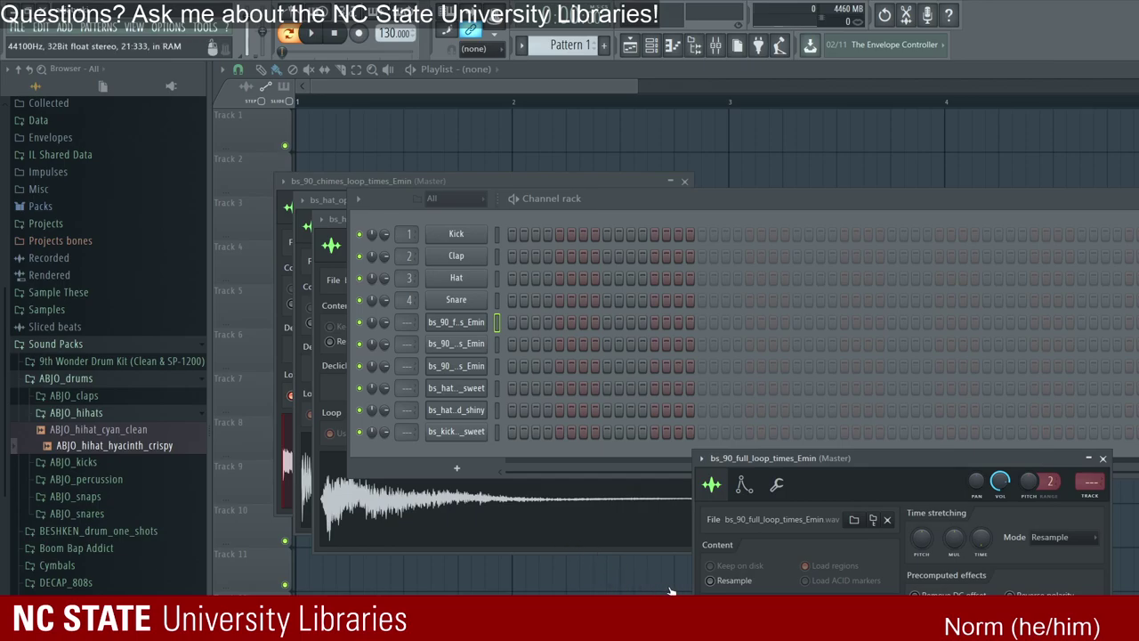
click(307, 134)
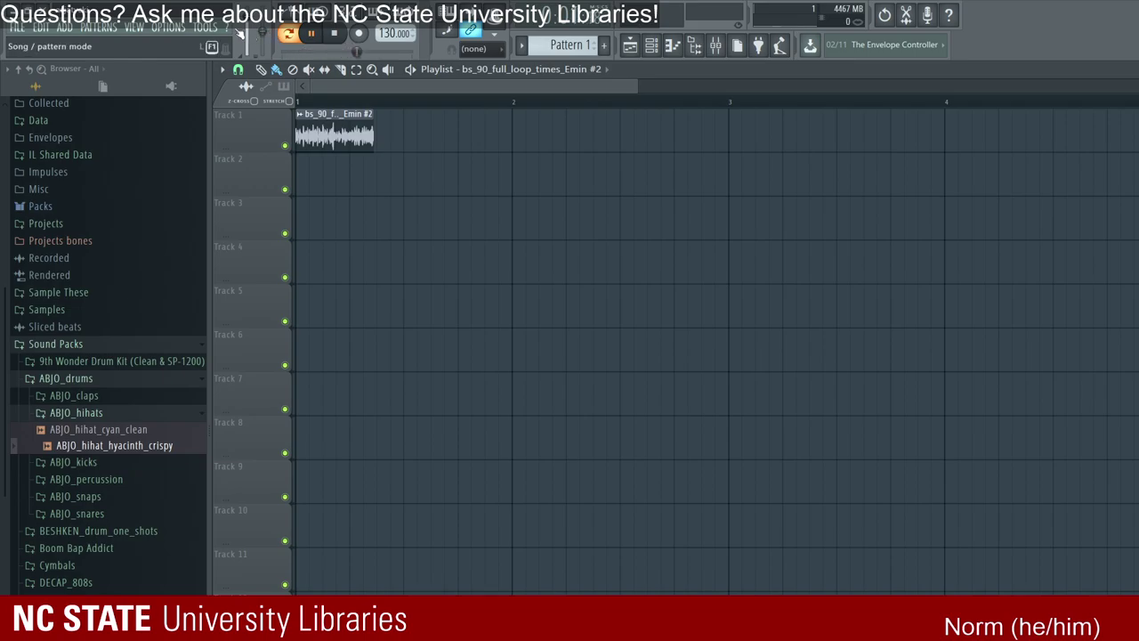
key(space)
key(space)
drag(394, 33, 394, 71)
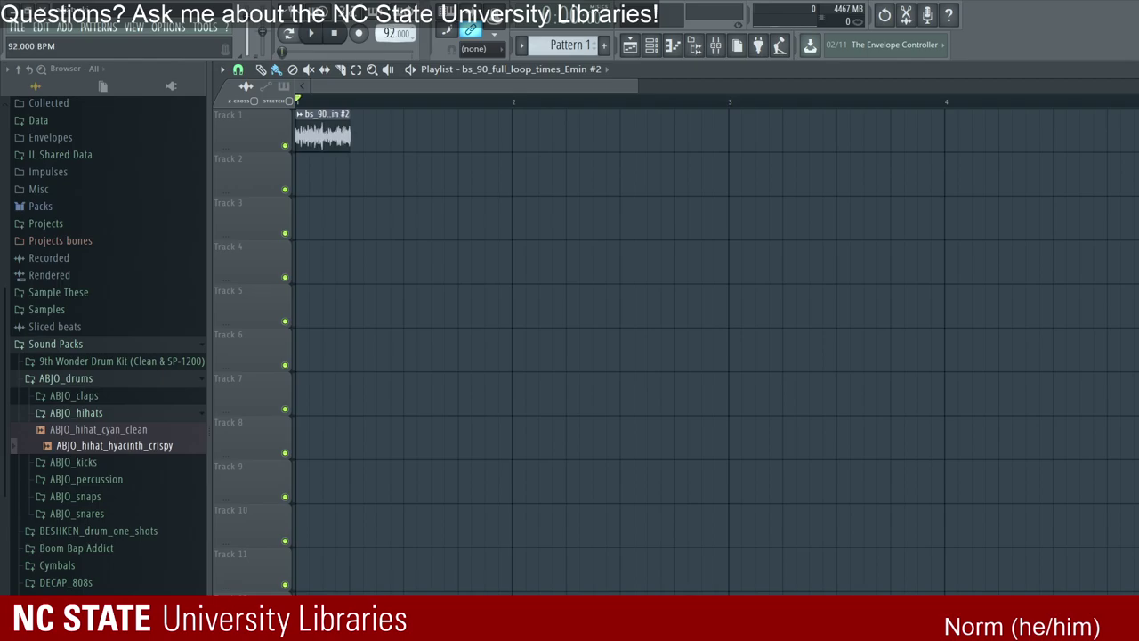
drag(394, 71, 394, 69)
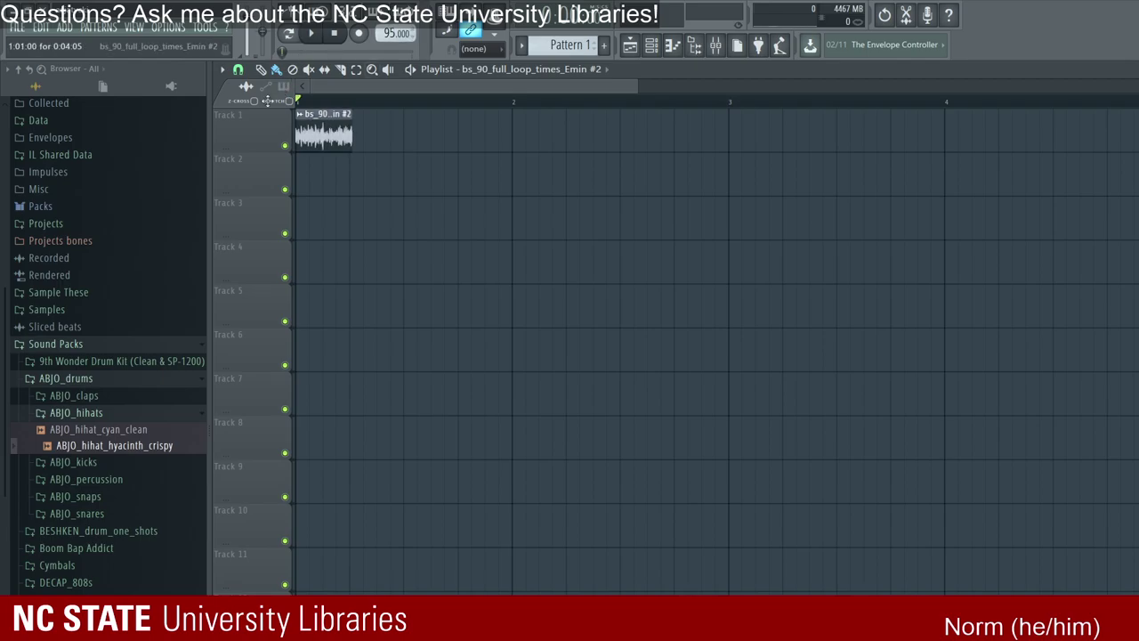
Step: Lengthen the full loop clip through its sampler's time stretching setting, testing the result with playback
double_click(323, 134)
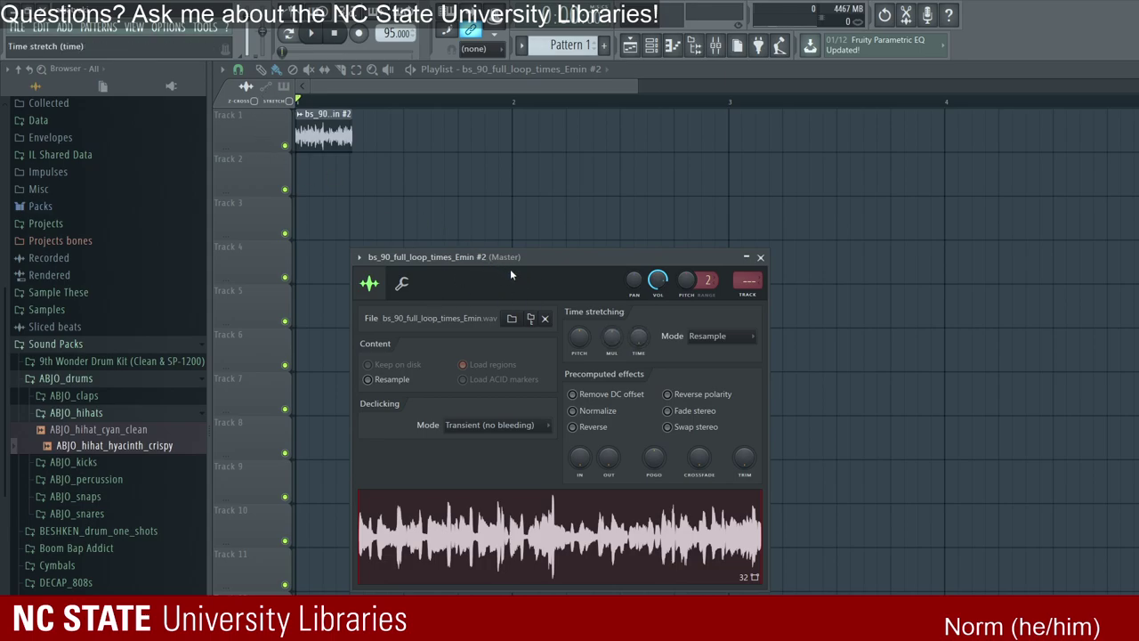
drag(638, 336, 638, 320)
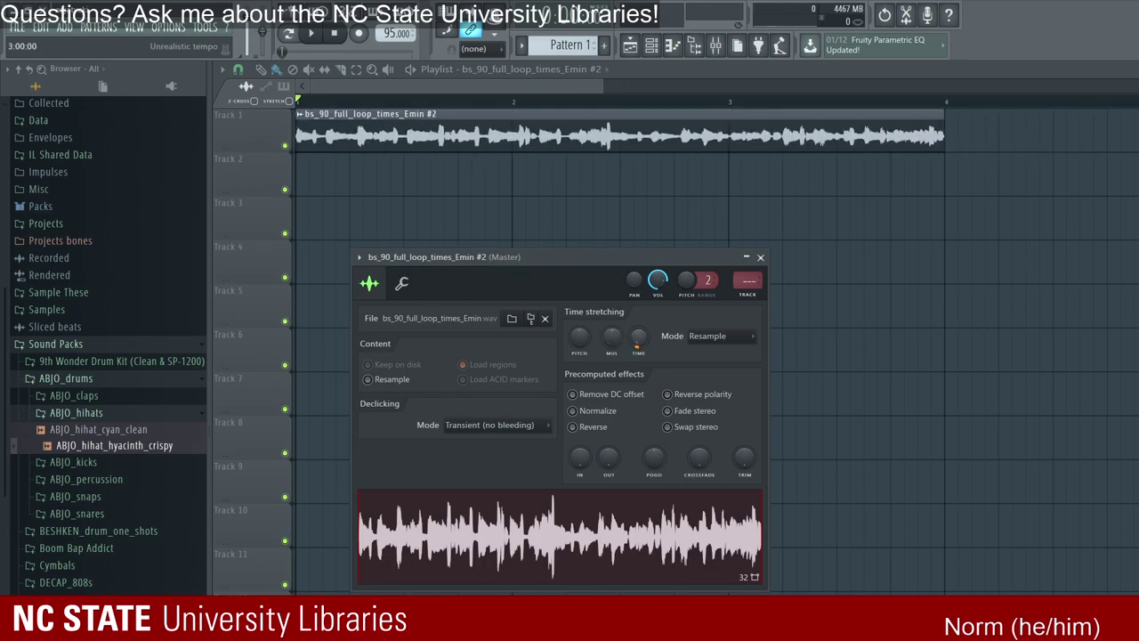
key(space)
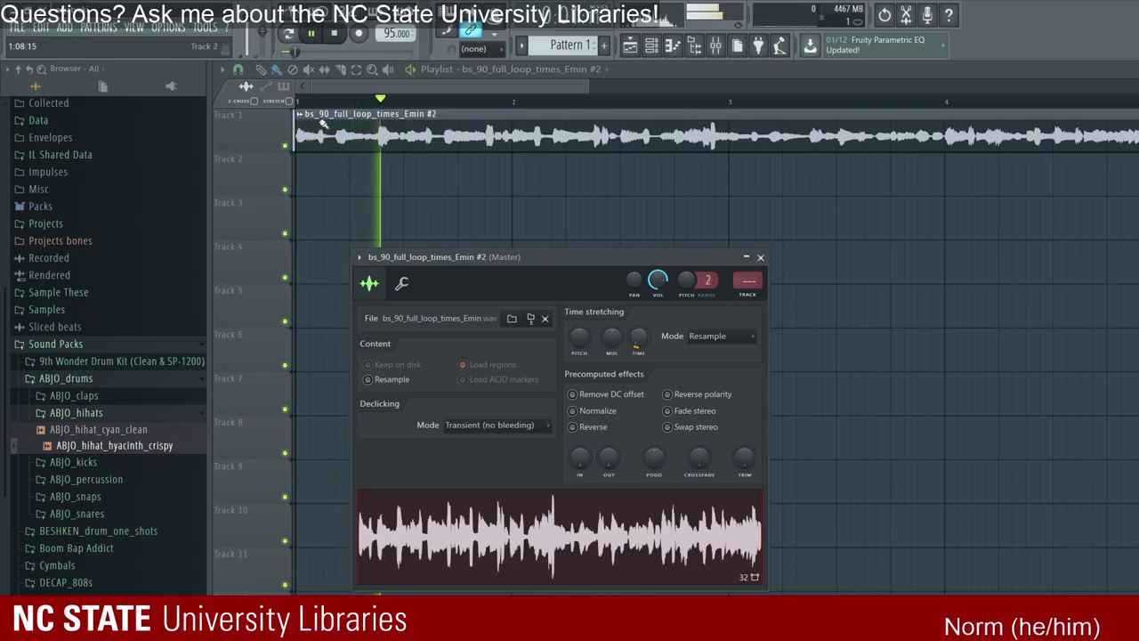
key(space)
drag(638, 335, 638, 352)
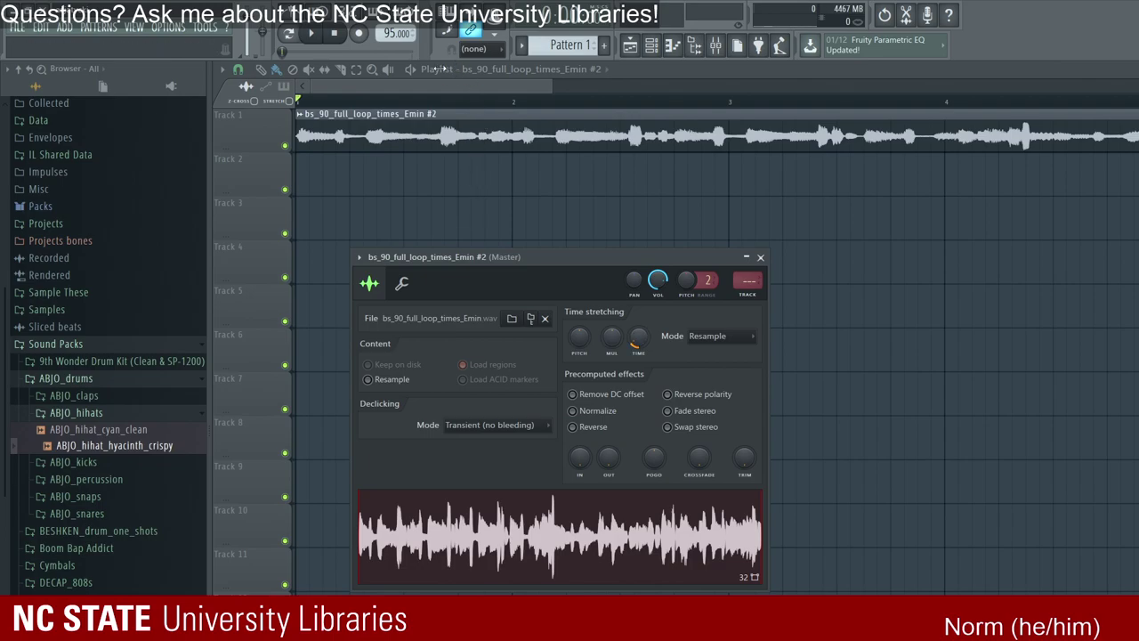
Step: Stretch the full loop clip to eight bars ending at bar 9, and play it with the project tempo set to 90 BPM
click(443, 68)
scroll(617, 111, down, 3)
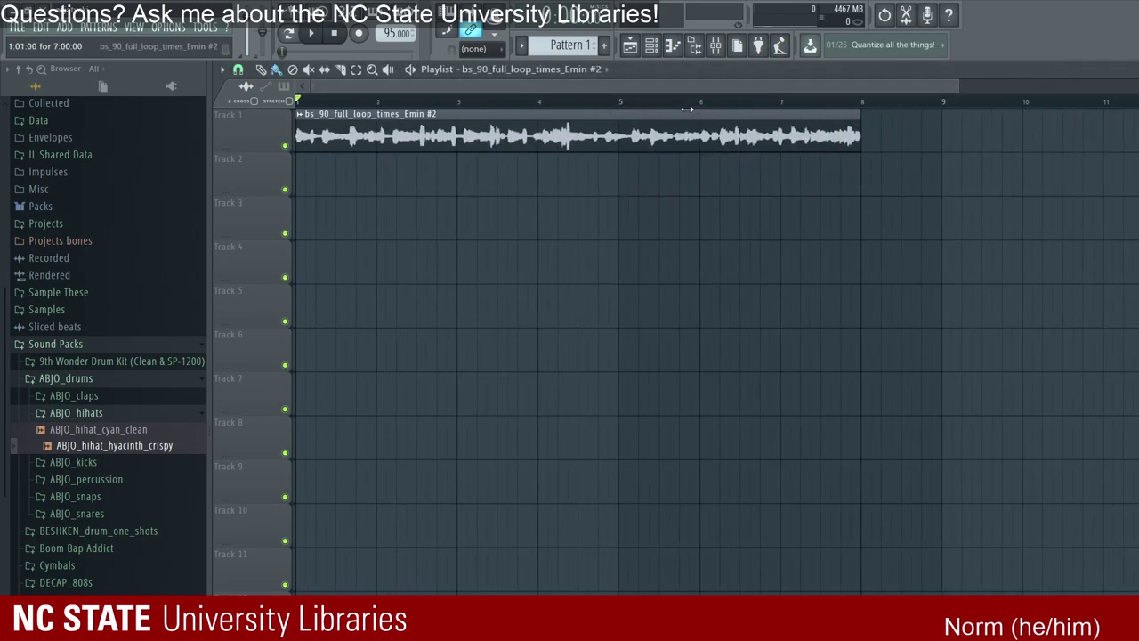
drag(687, 113, 743, 114)
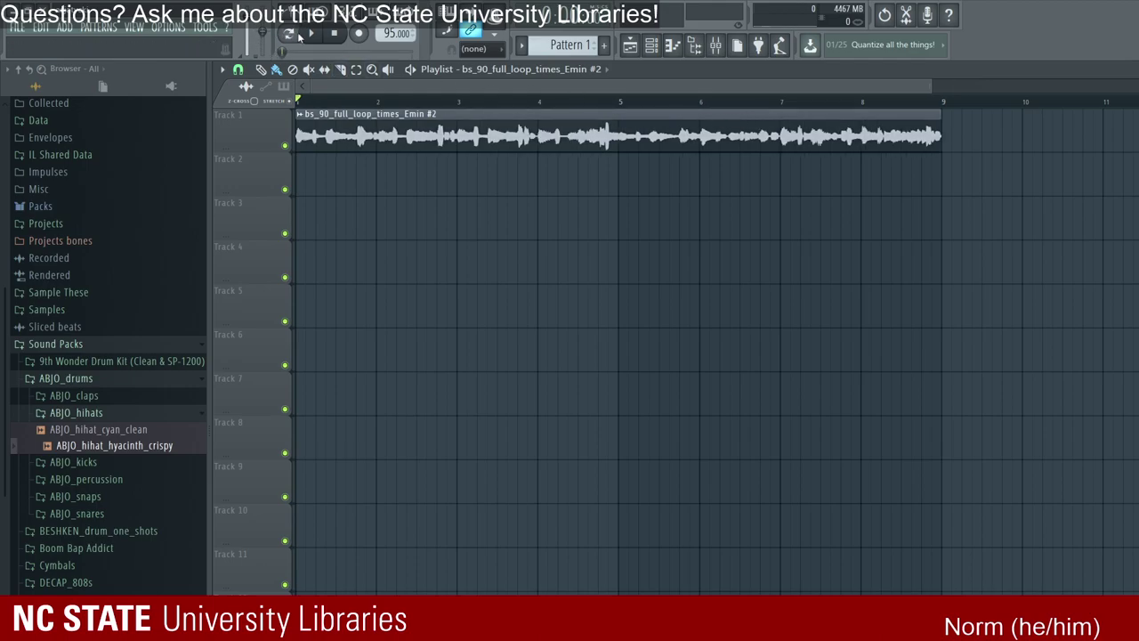
drag(395, 33, 396, 46)
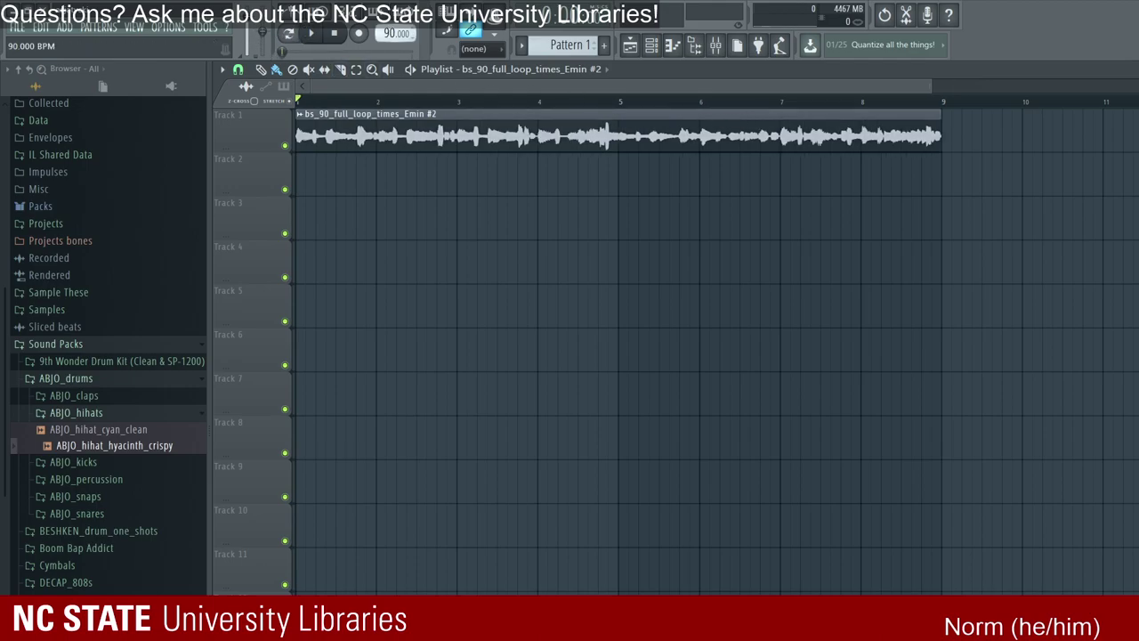
key(space)
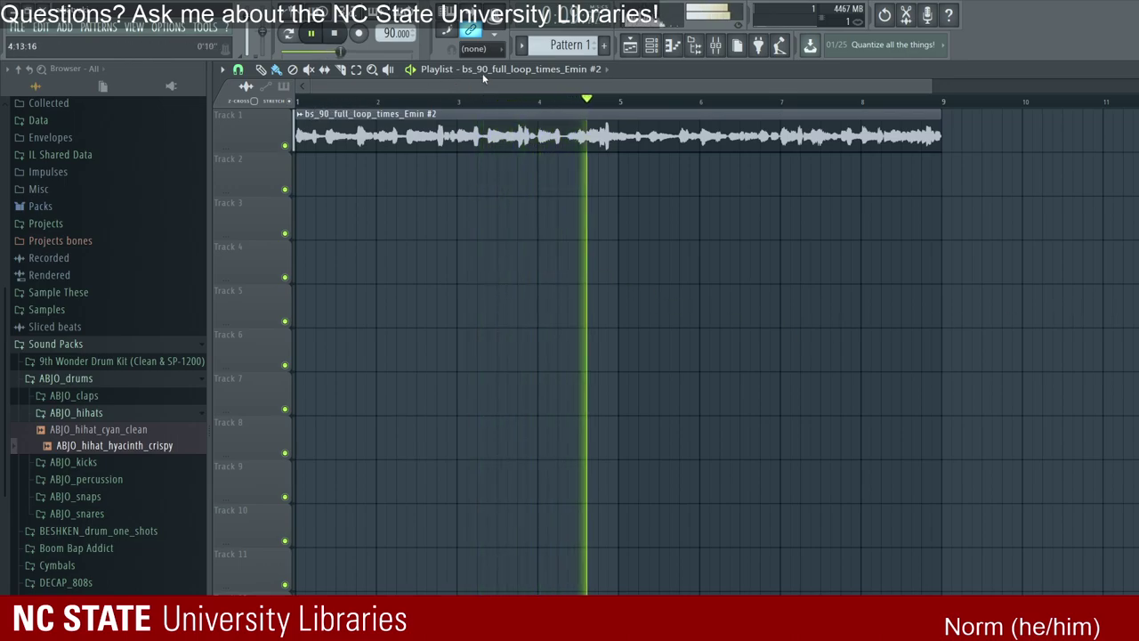
Step: Show all channels in the channel rack and turn off loop points for the bs_90_chimes_loop_times_Emin sample
key(F6)
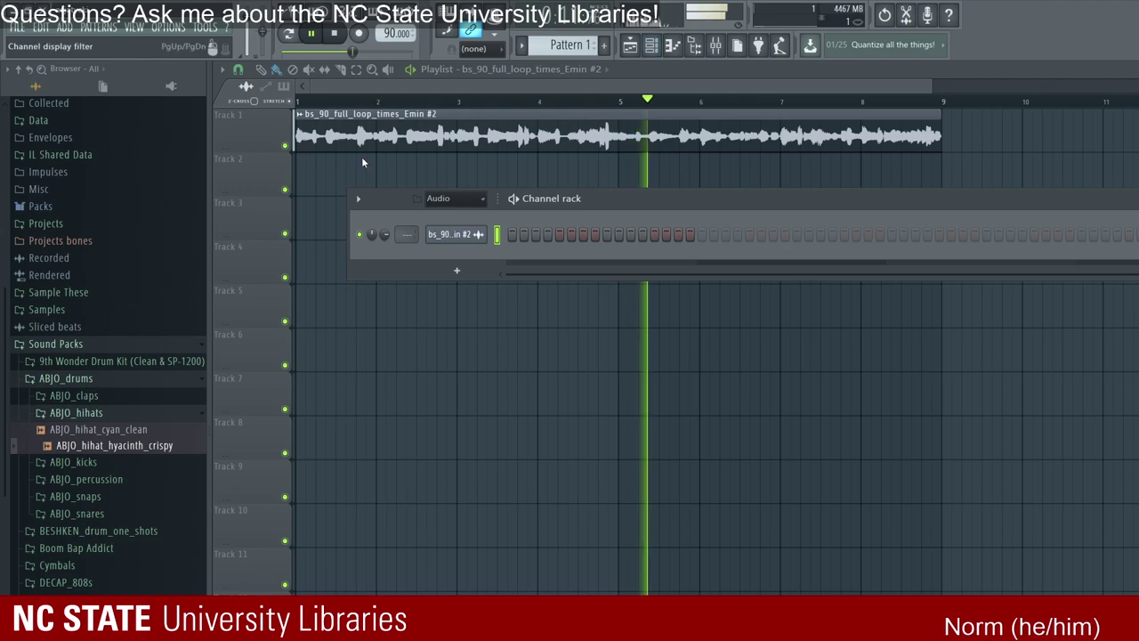
key(Page_Up)
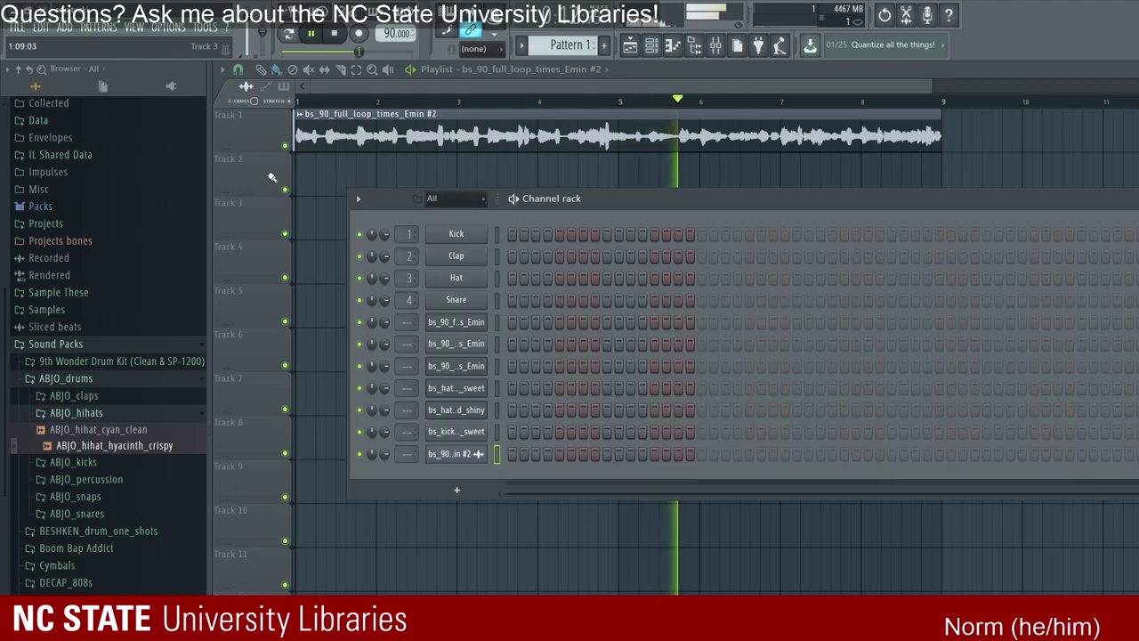
click(363, 297)
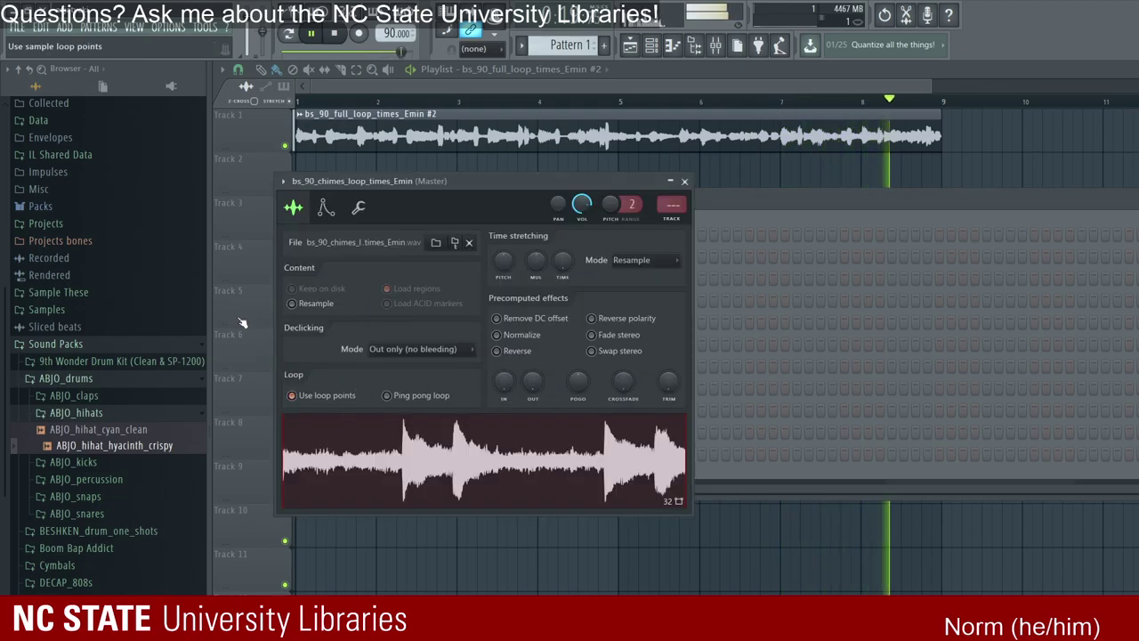
click(291, 395)
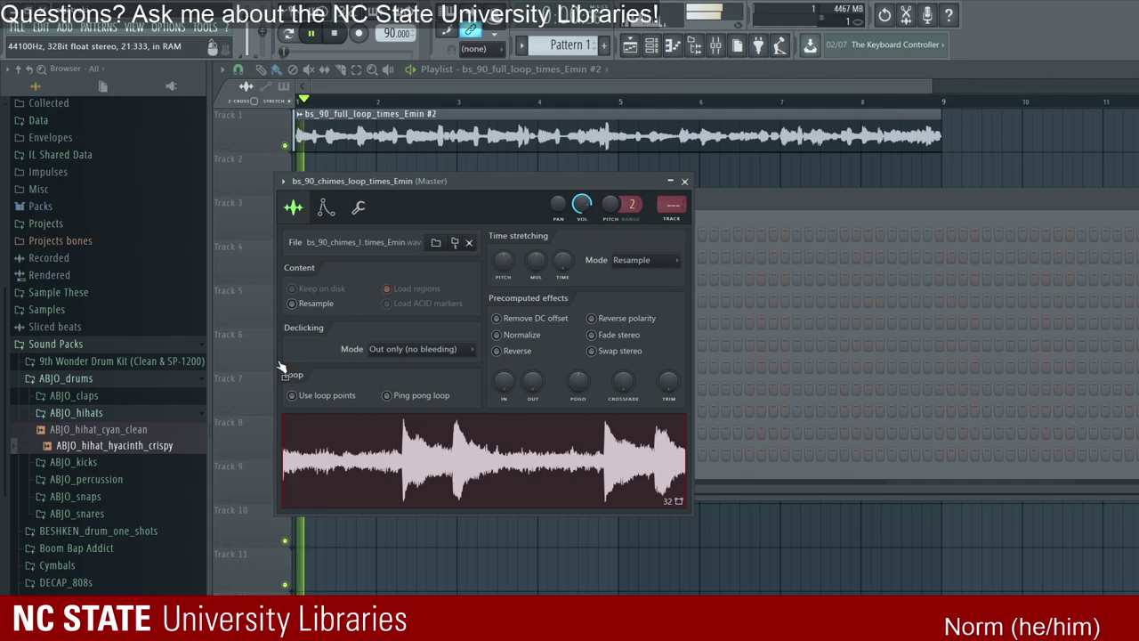
Step: Place the chimes loop sample on Track 1 directly after the full loop clip, starting at bar 9
drag(436, 457, 983, 133)
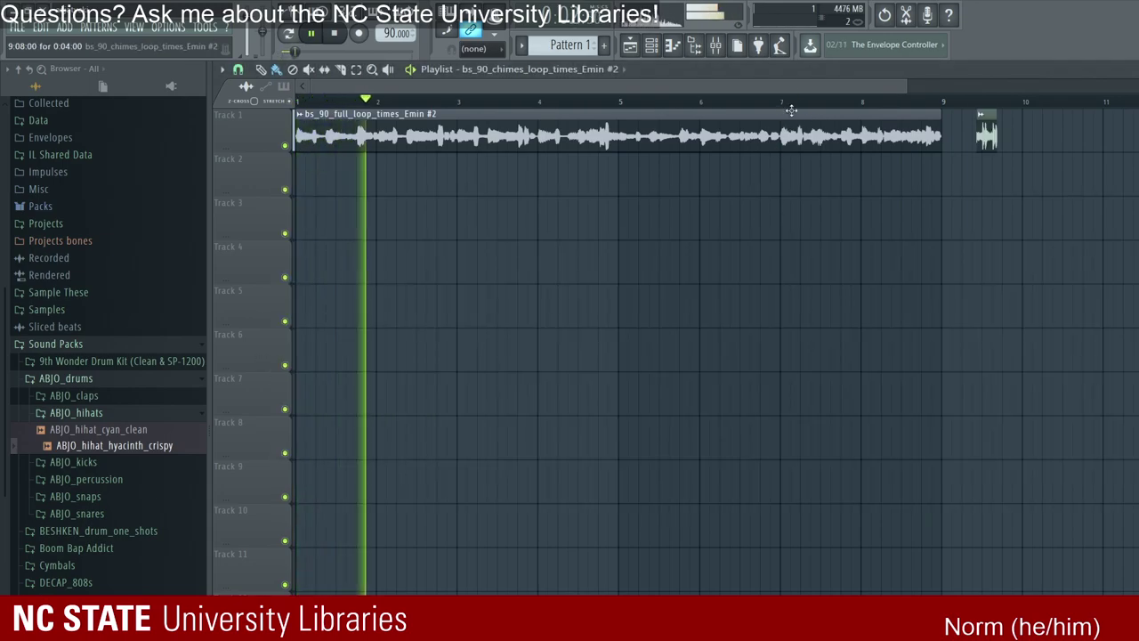
drag(791, 110, 769, 113)
key(space)
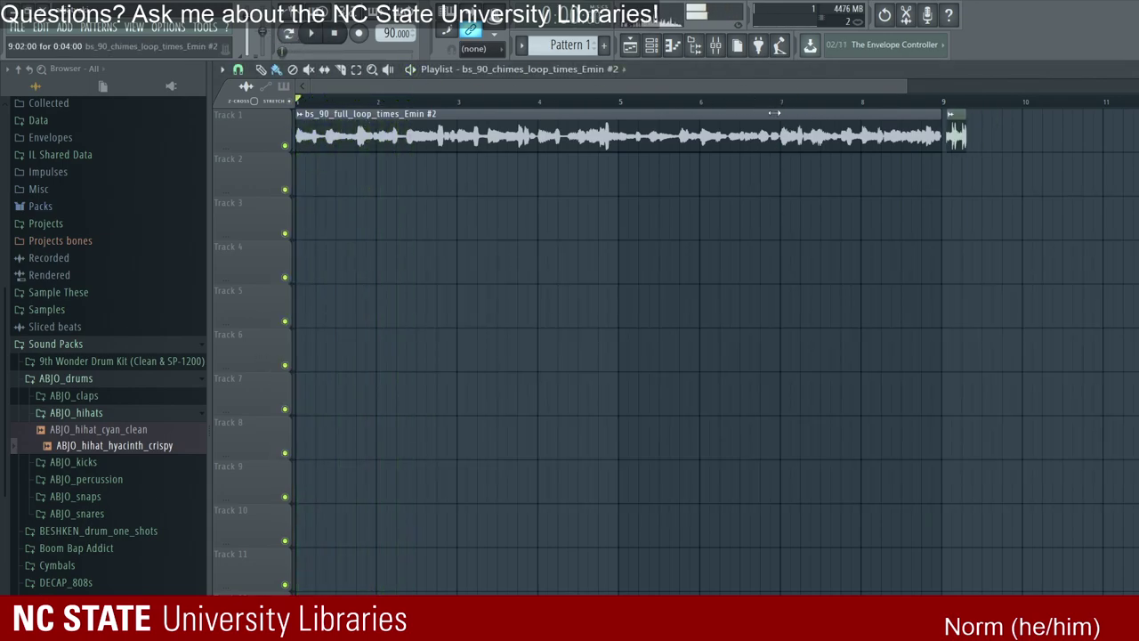
double_click(769, 111)
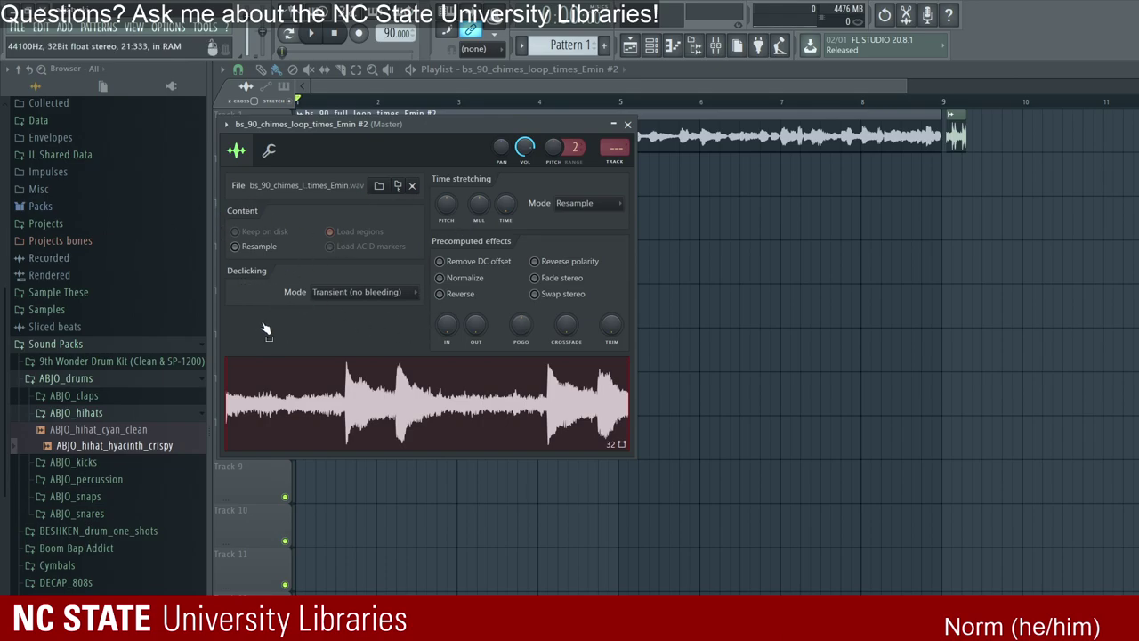
key(Escape)
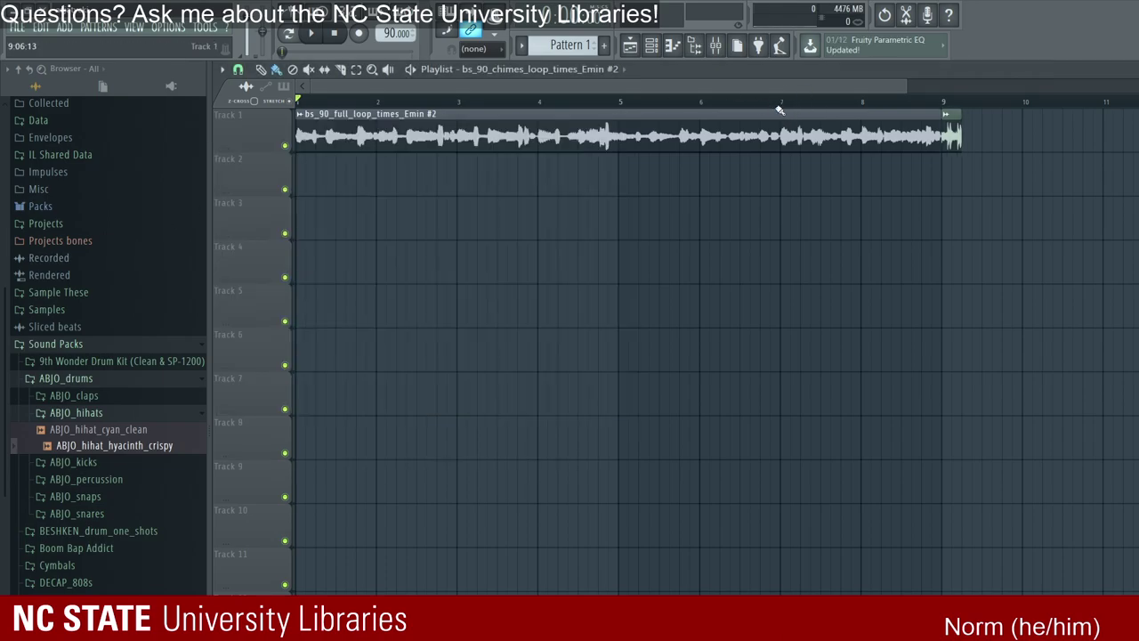
Step: Time-stretch the chimes loop clip to about eight bars and play the transition from the full loop
scroll(717, 347, right, 5)
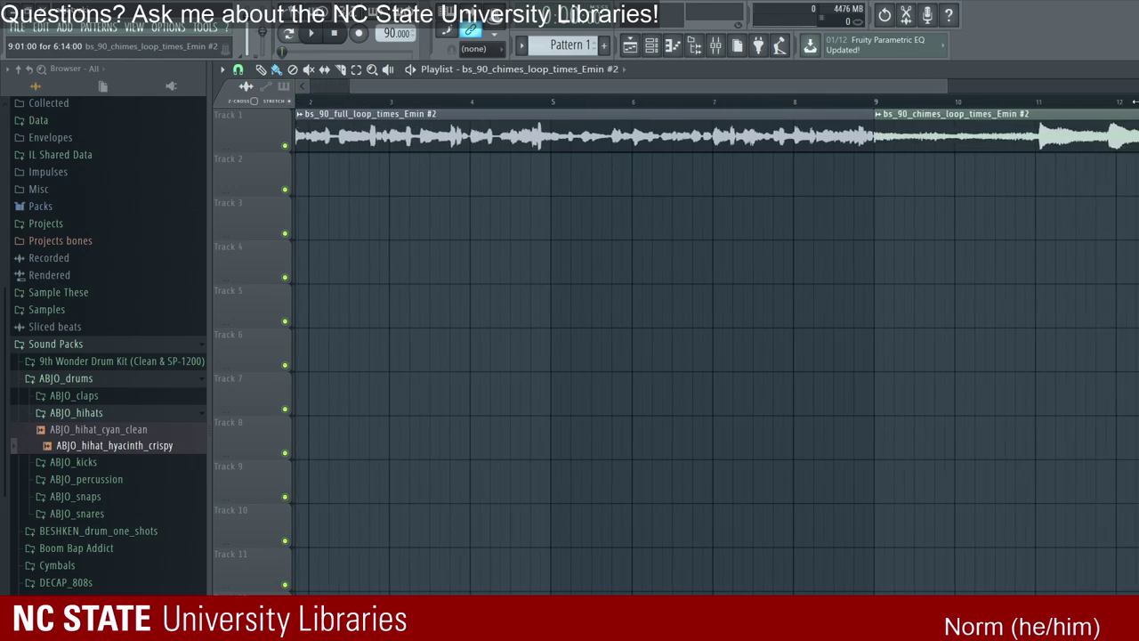
scroll(950, 120, right, 1)
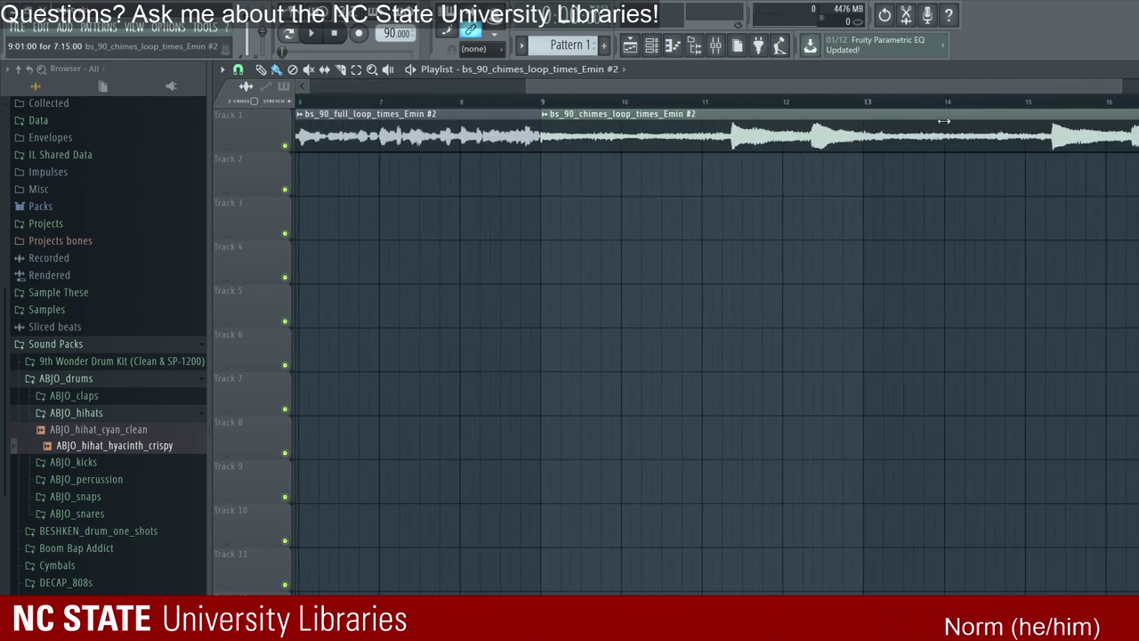
key(space)
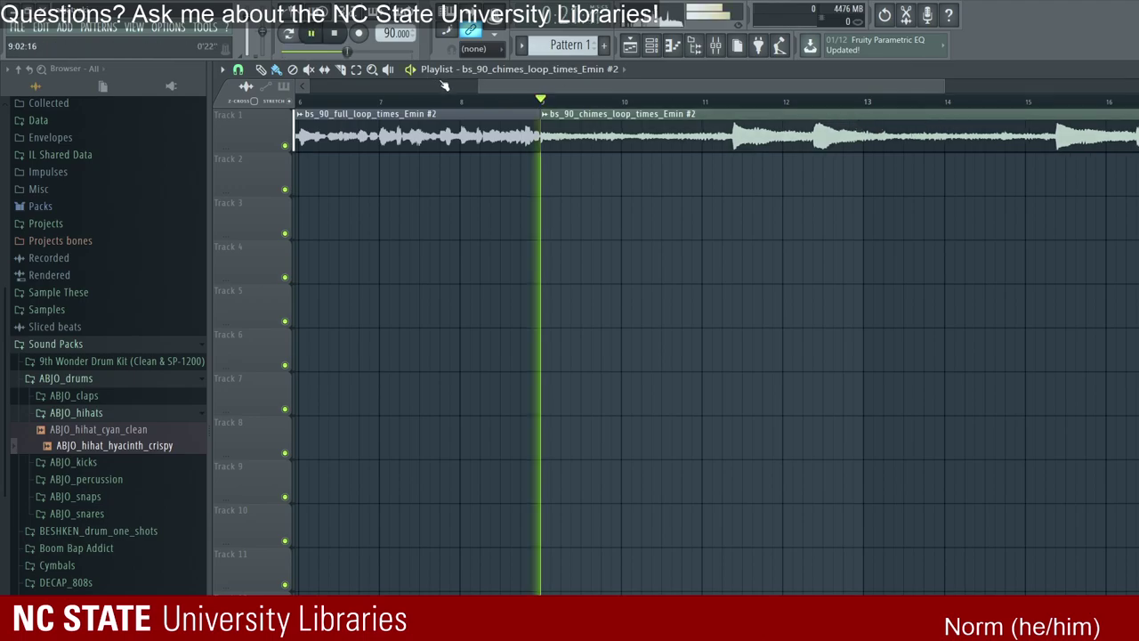
Step: Play through the full loop clip into the chimes clip on Track 1 to check the transition at bar 9
scroll(527, 71, right, 2)
scroll(527, 71, left, 5)
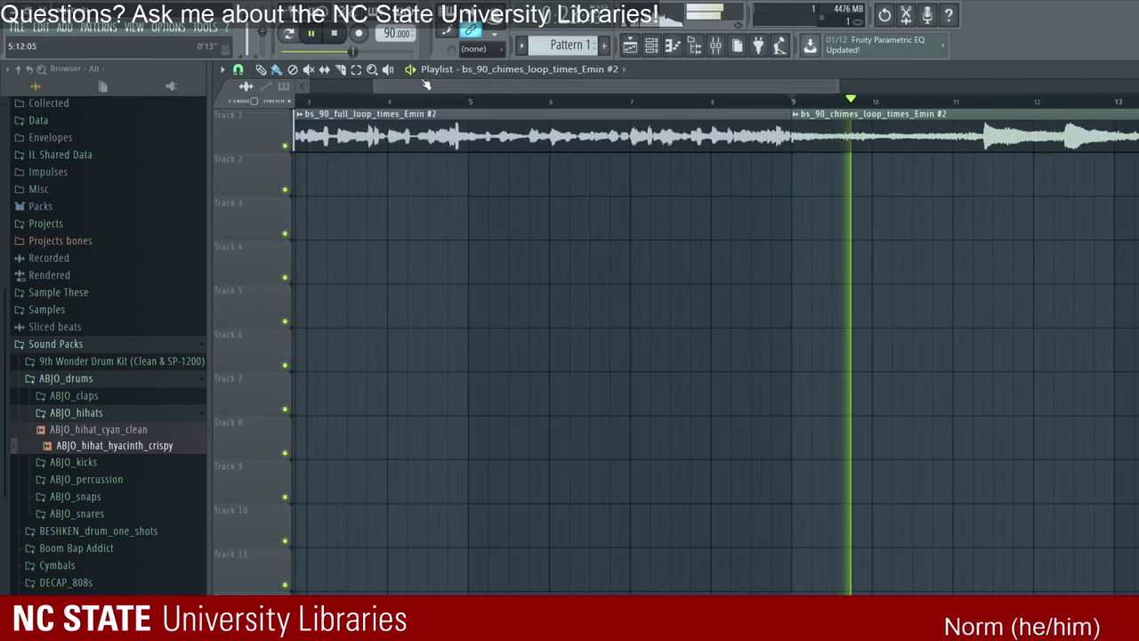
scroll(664, 73, down, 2)
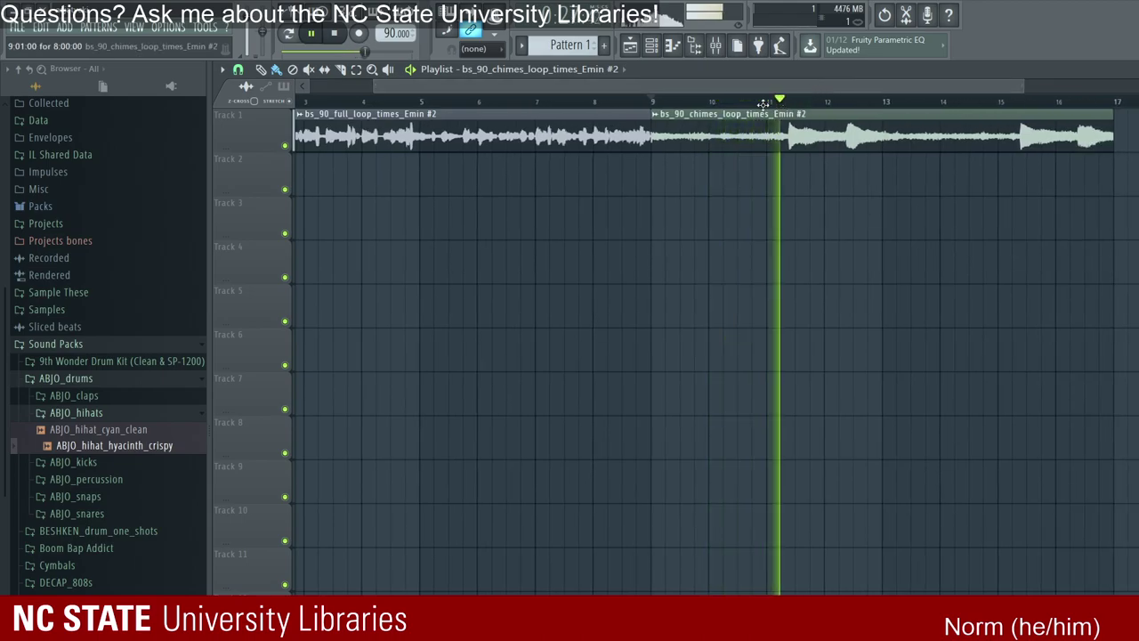
scroll(450, 87, left, 2)
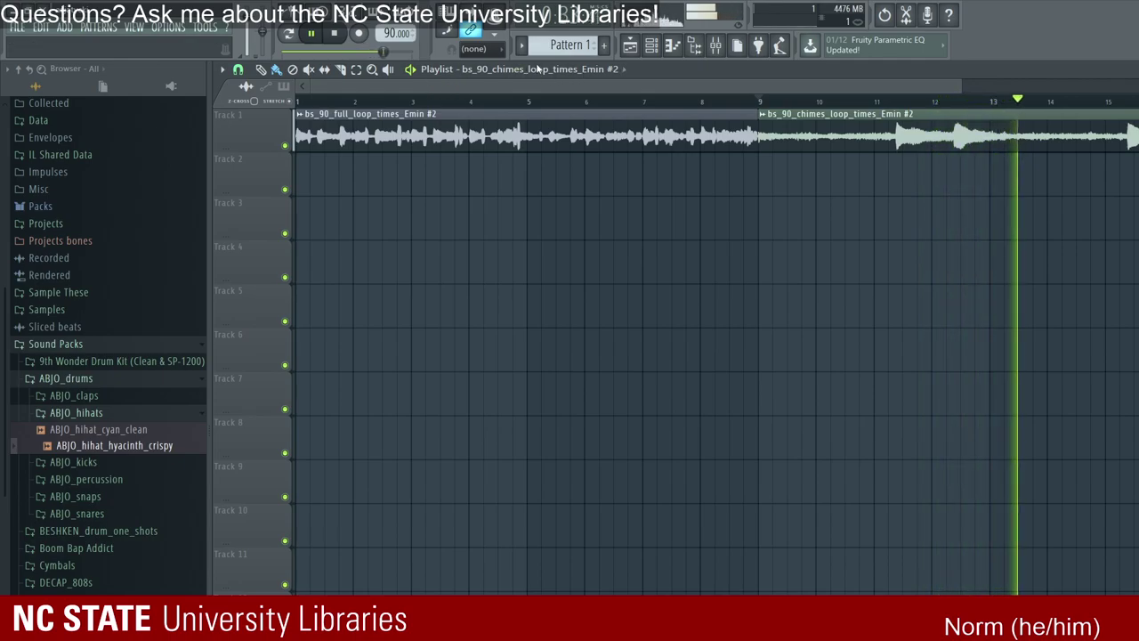
key(space)
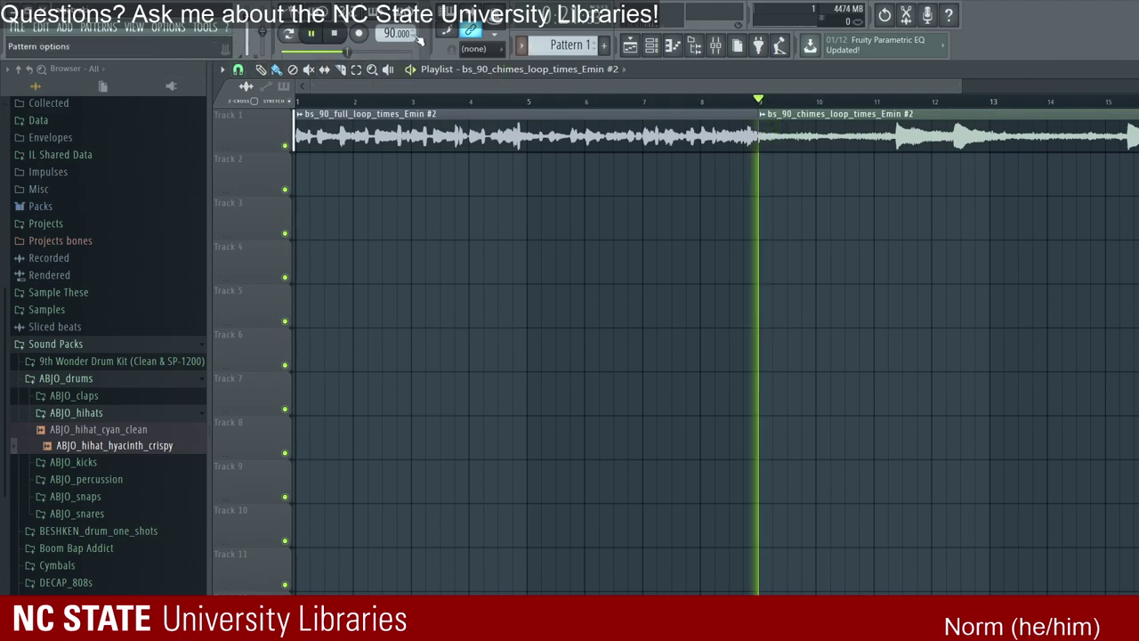
Step: Set the project tempo to 97 BPM and play the chimes clip while viewing its time-stretching settings
key(space)
drag(396, 33, 396, 15)
click(801, 114)
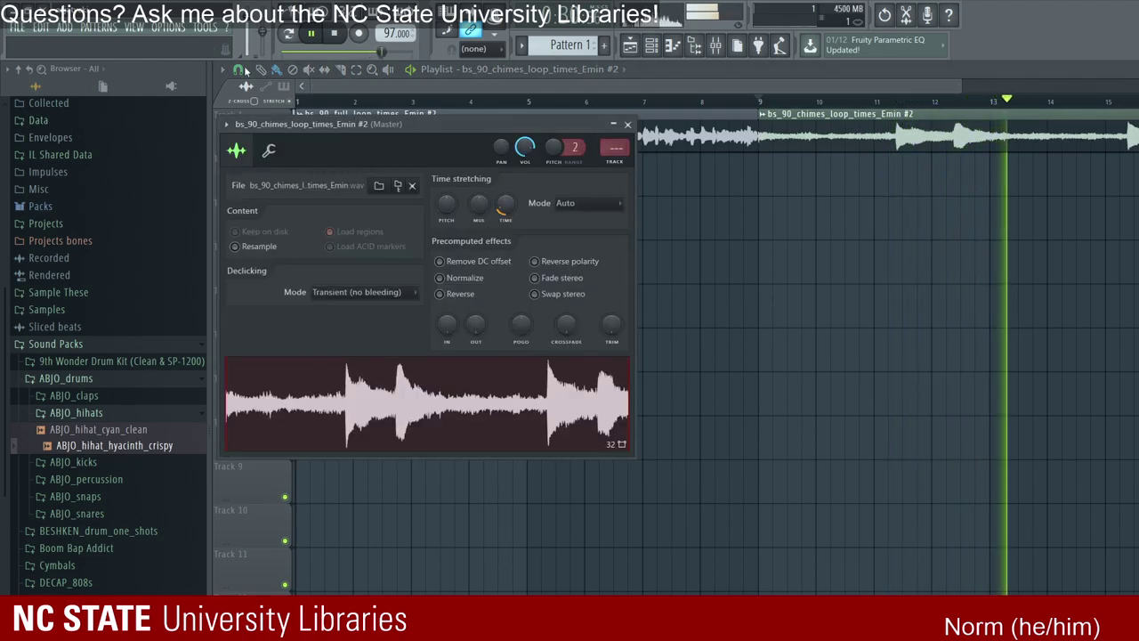
key(space)
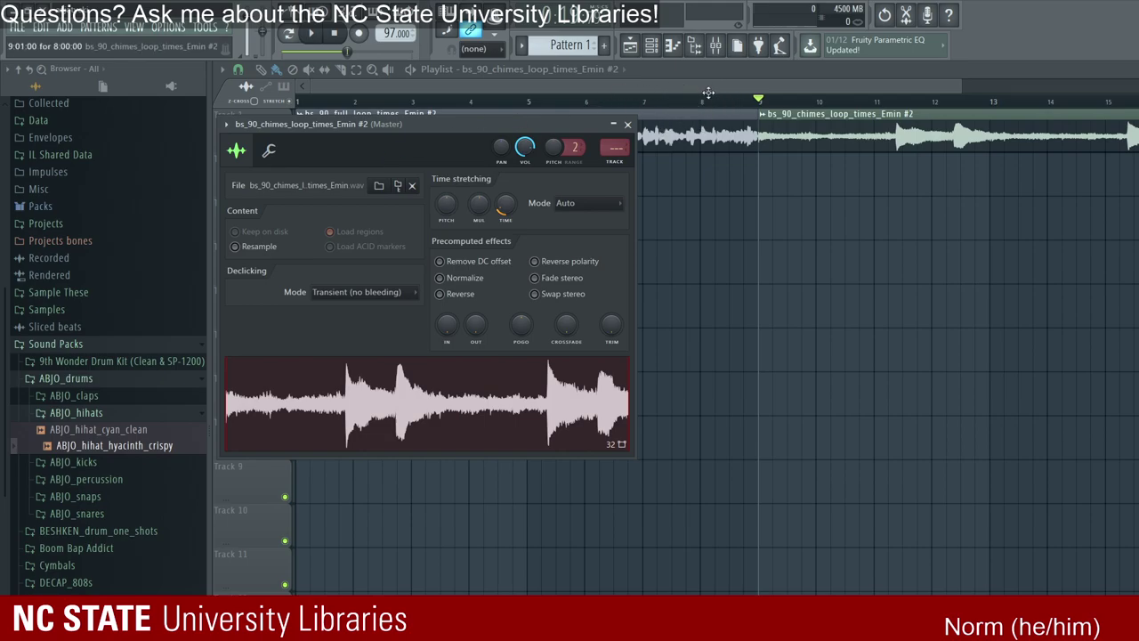
click(613, 84)
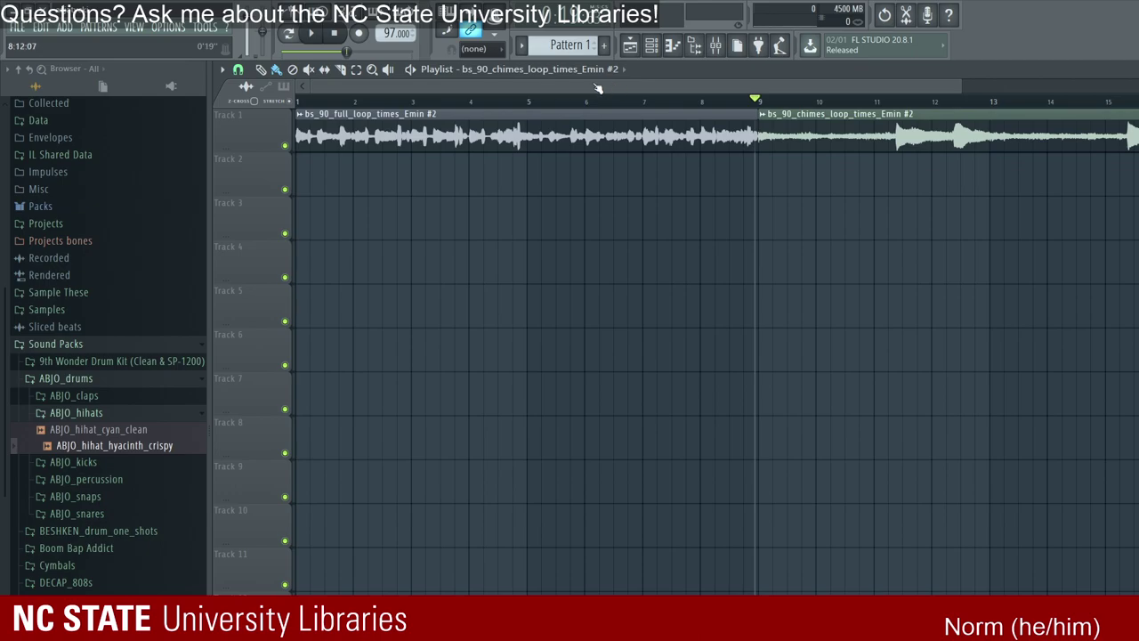
click(819, 93)
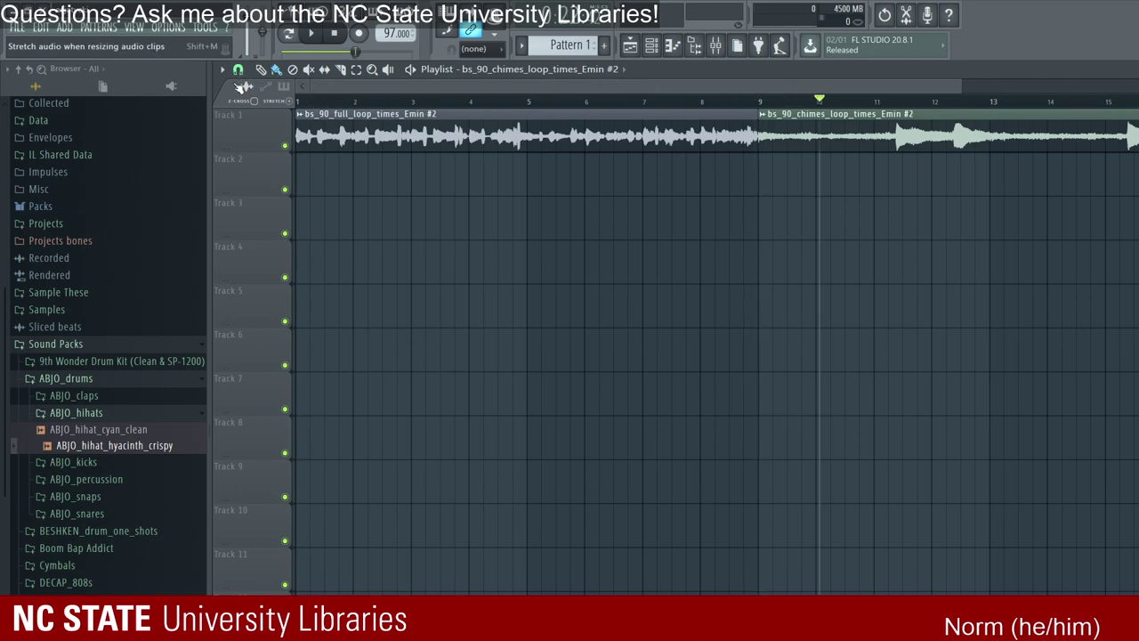
scroll(501, 78, down, 2)
scroll(392, 80, up, 2)
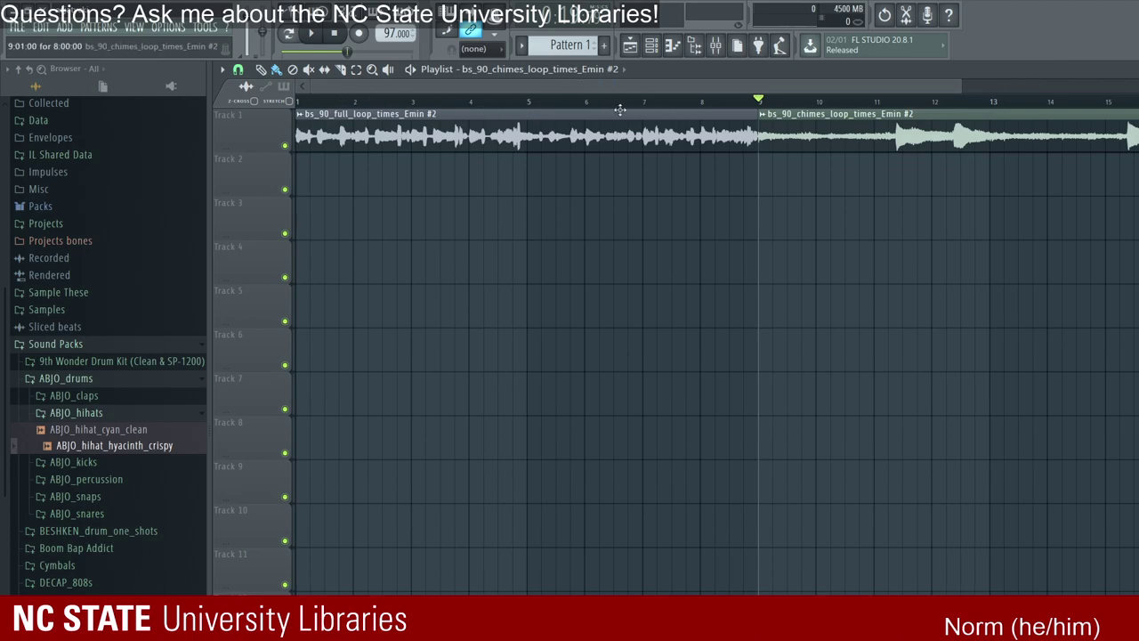
Step: Show all channels in the channel rack and delete the full loop clip from Track 1
click(650, 44)
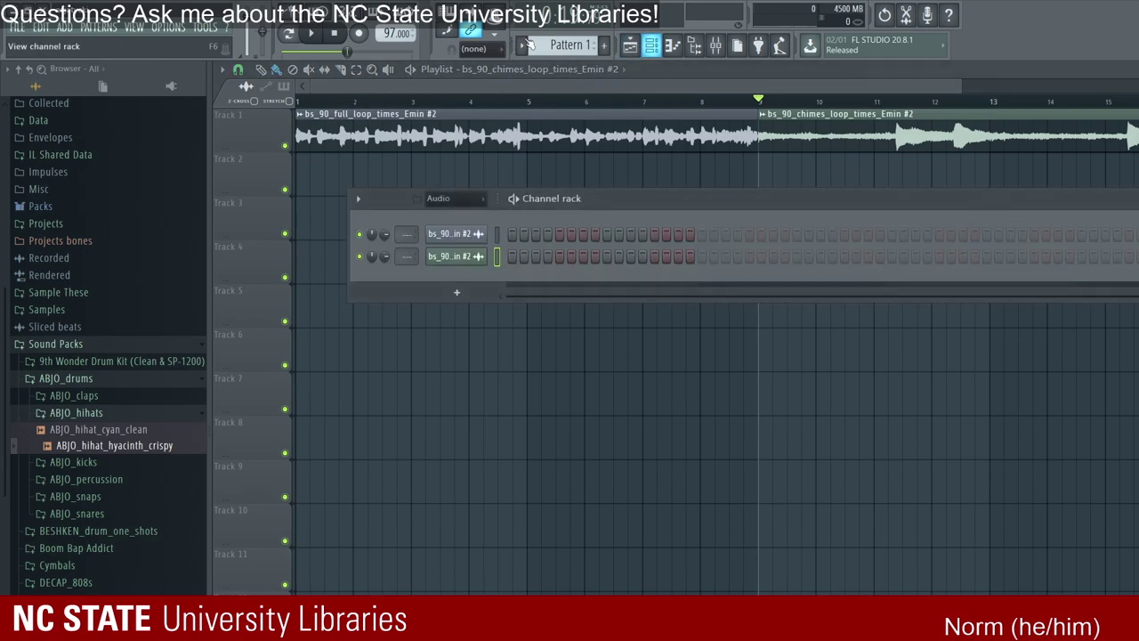
click(436, 198)
click(399, 173)
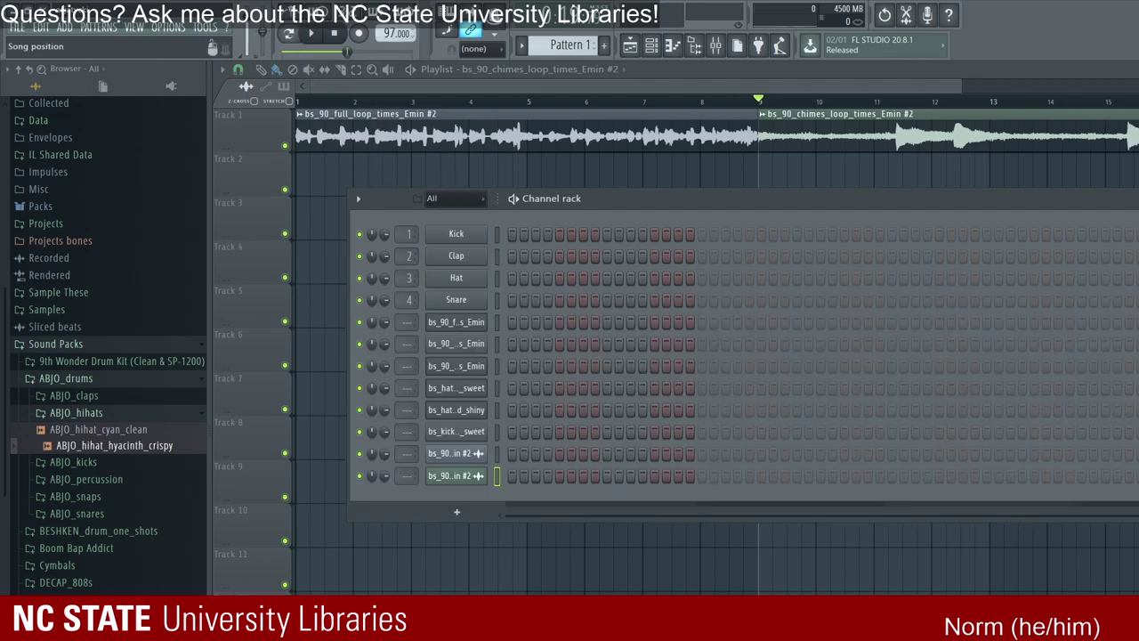
right_click(349, 124)
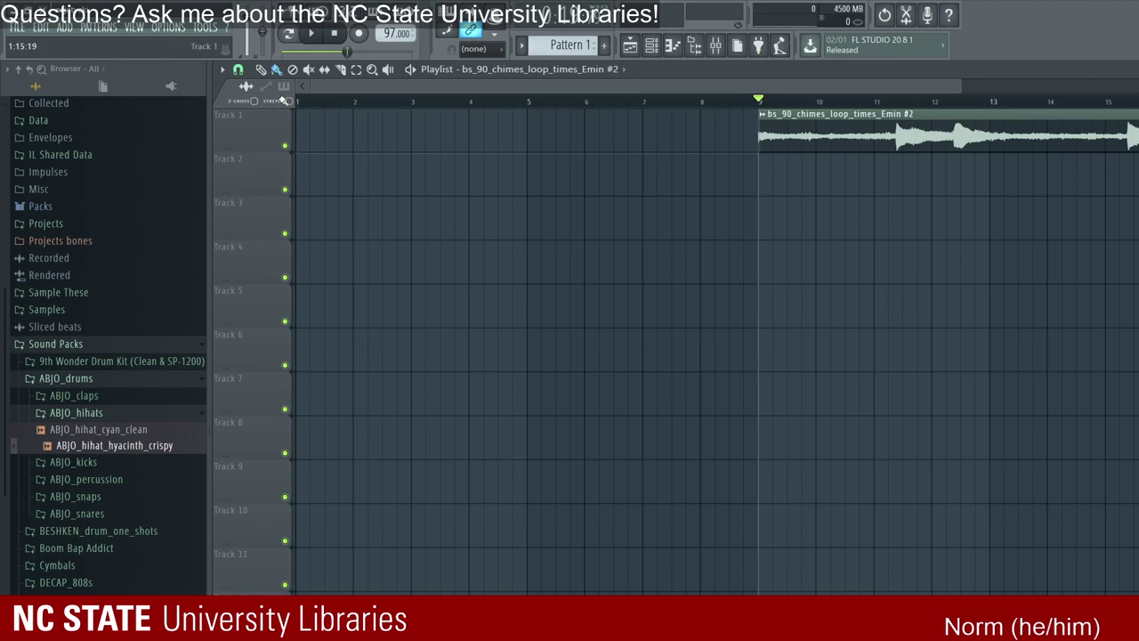
Step: Load the full loop sample into Edison and place it from there at the start of Track 1
click(651, 45)
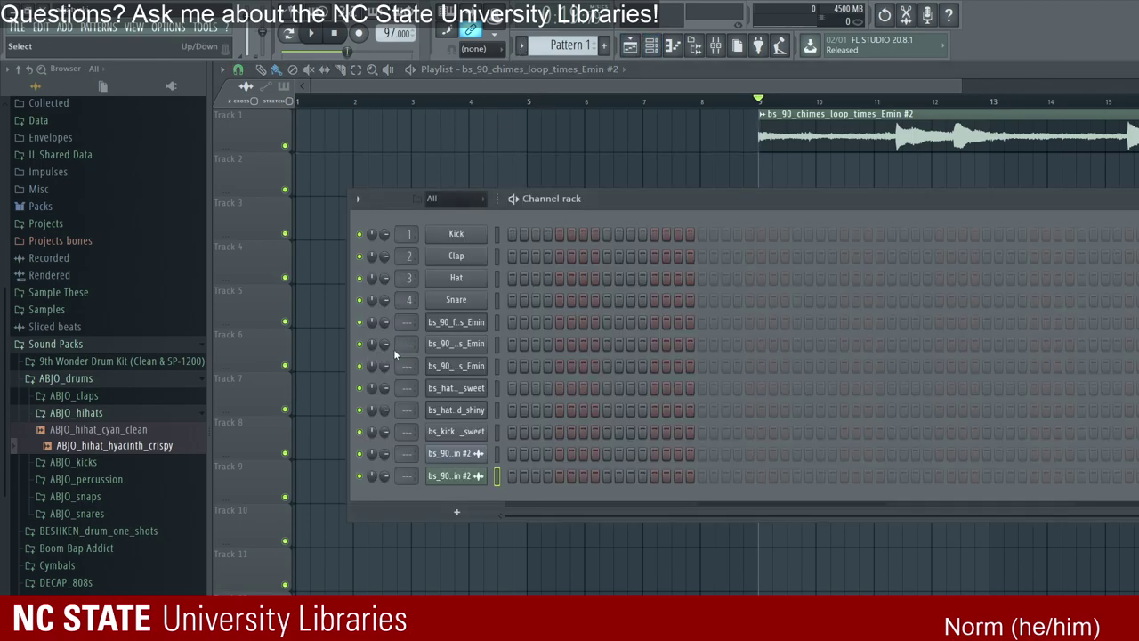
double_click(665, 582)
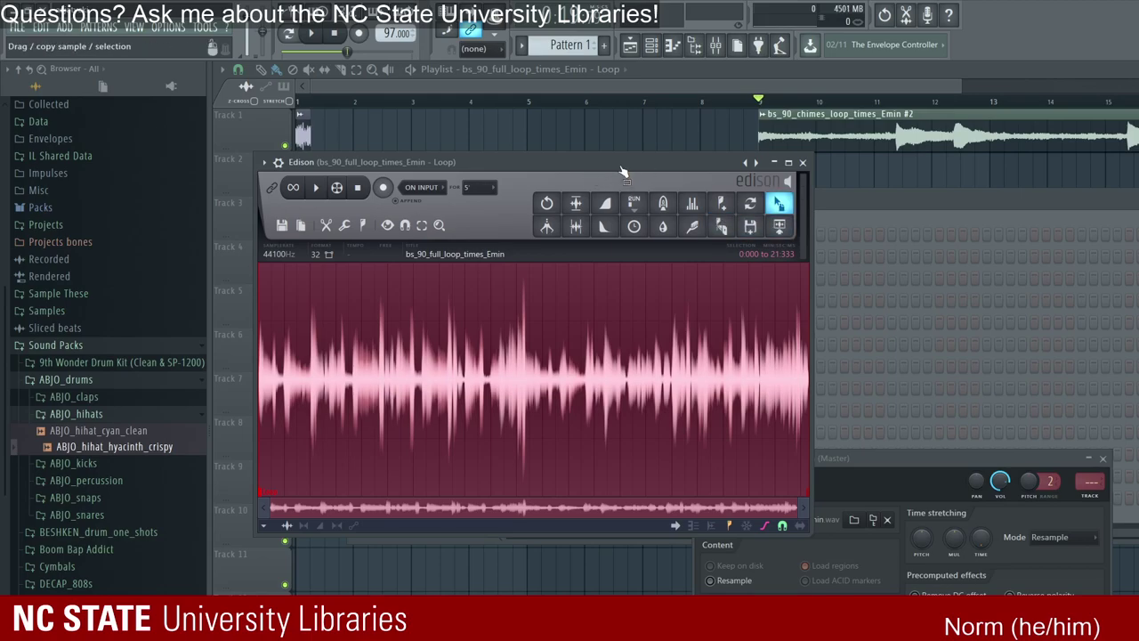
drag(623, 171, 303, 153)
drag(365, 113, 252, 116)
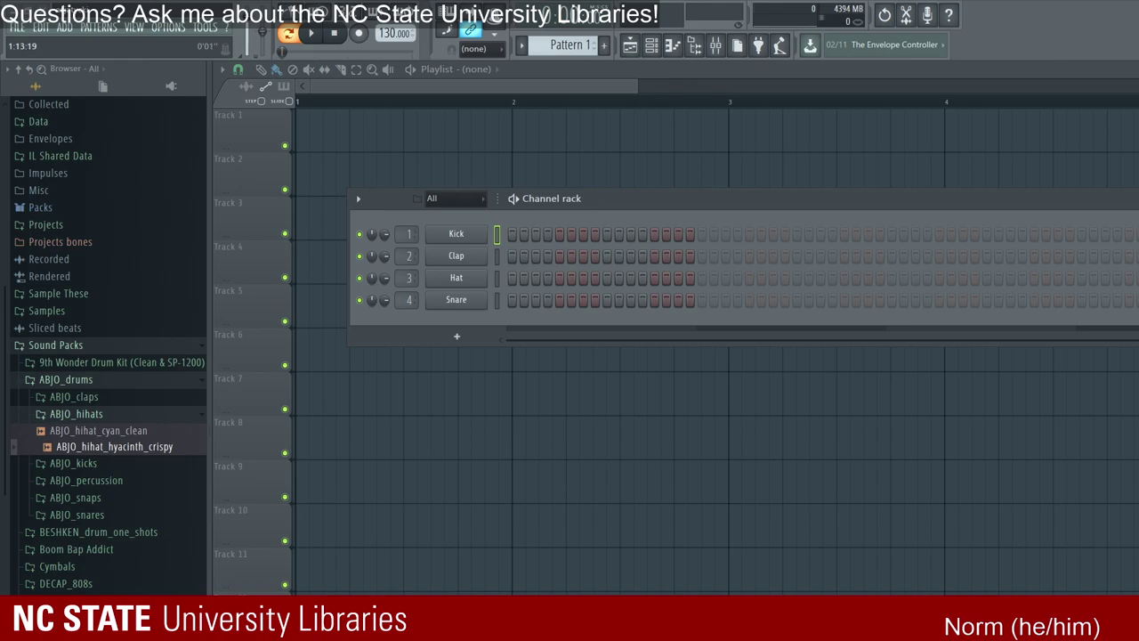
Step: In the new empty project, hide the channel rack and browse splice_folder's sample packs to the Broken Soul WAV folder
key(F6)
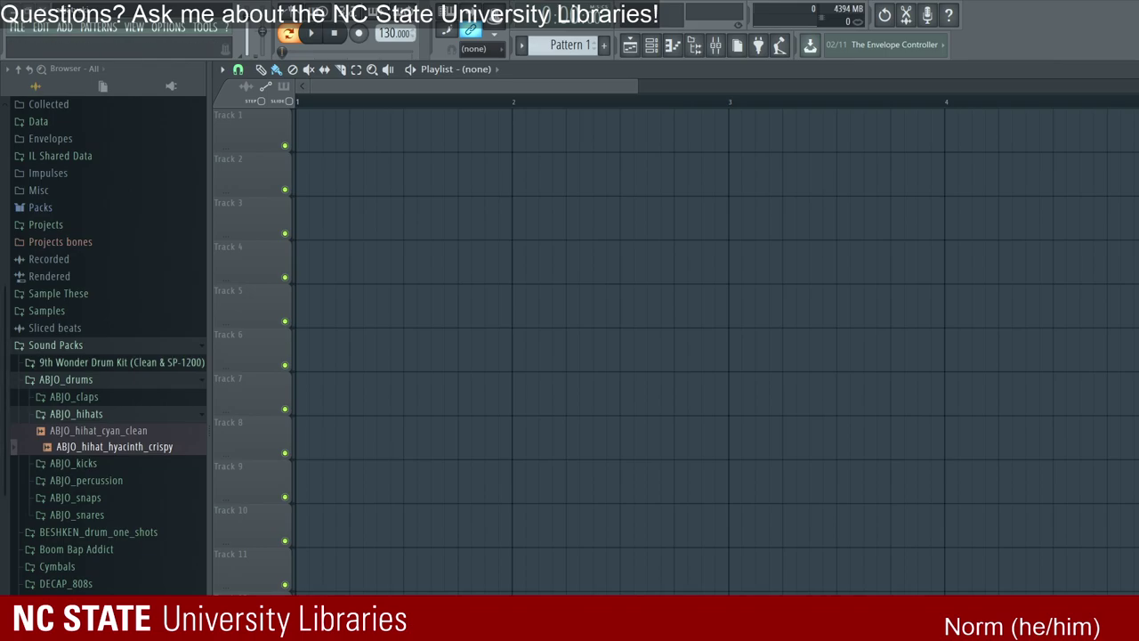
click(55, 344)
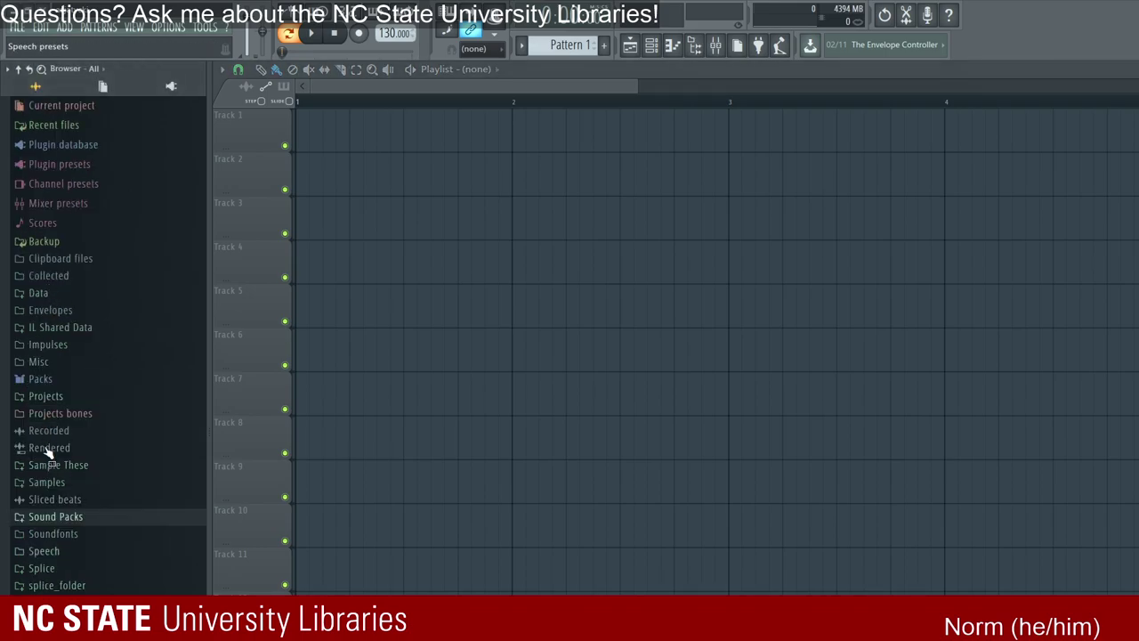
click(44, 551)
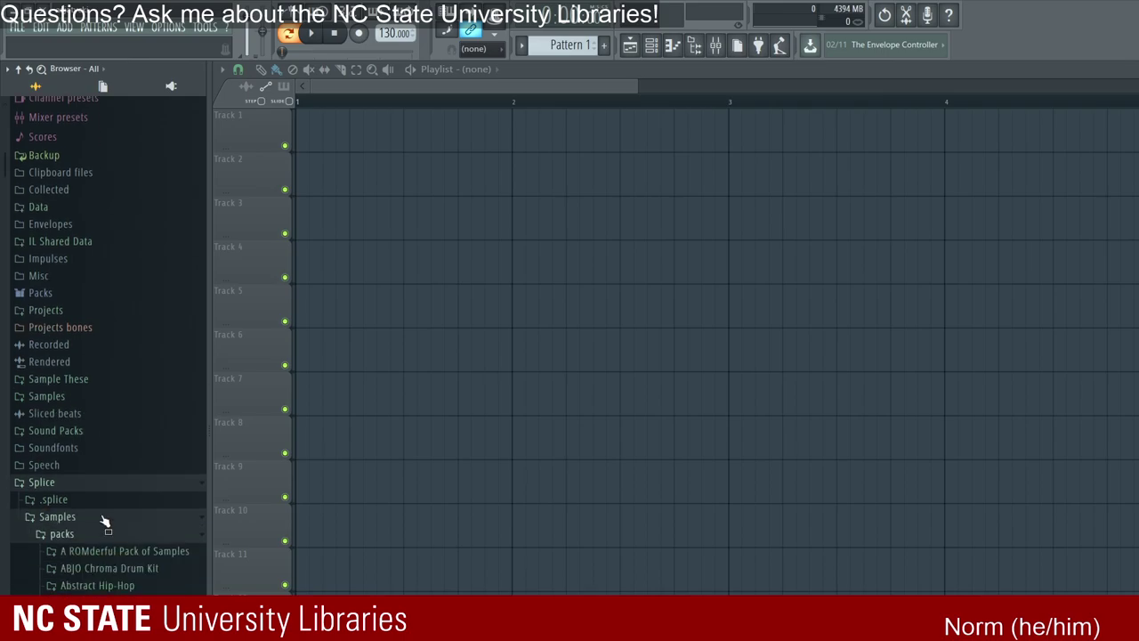
scroll(102, 522, down, 4)
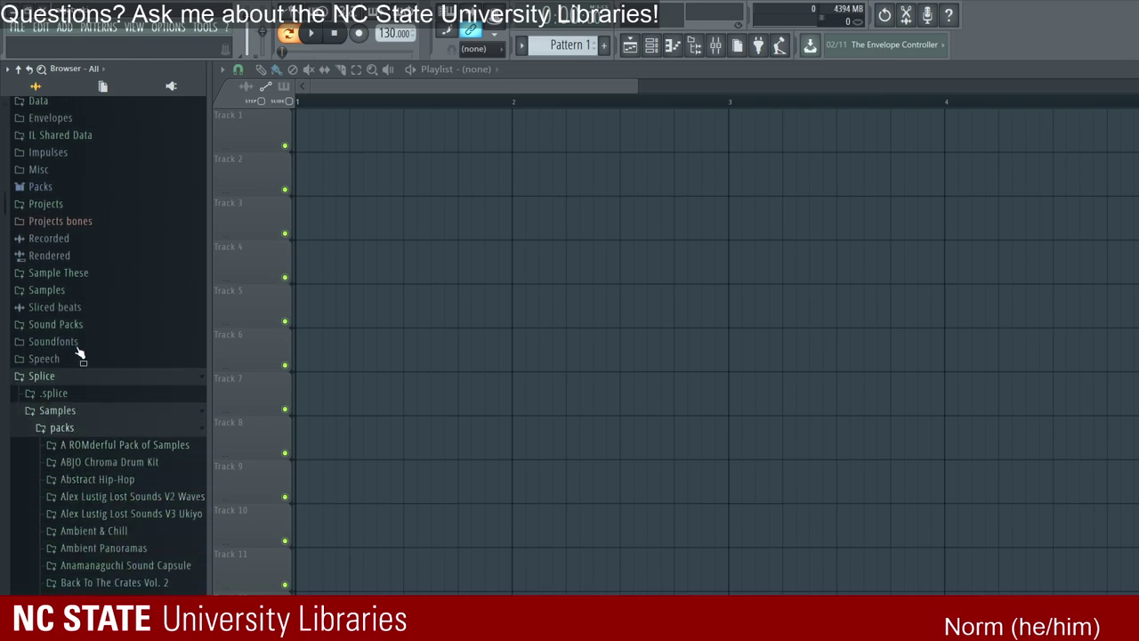
scroll(80, 388, up, 4)
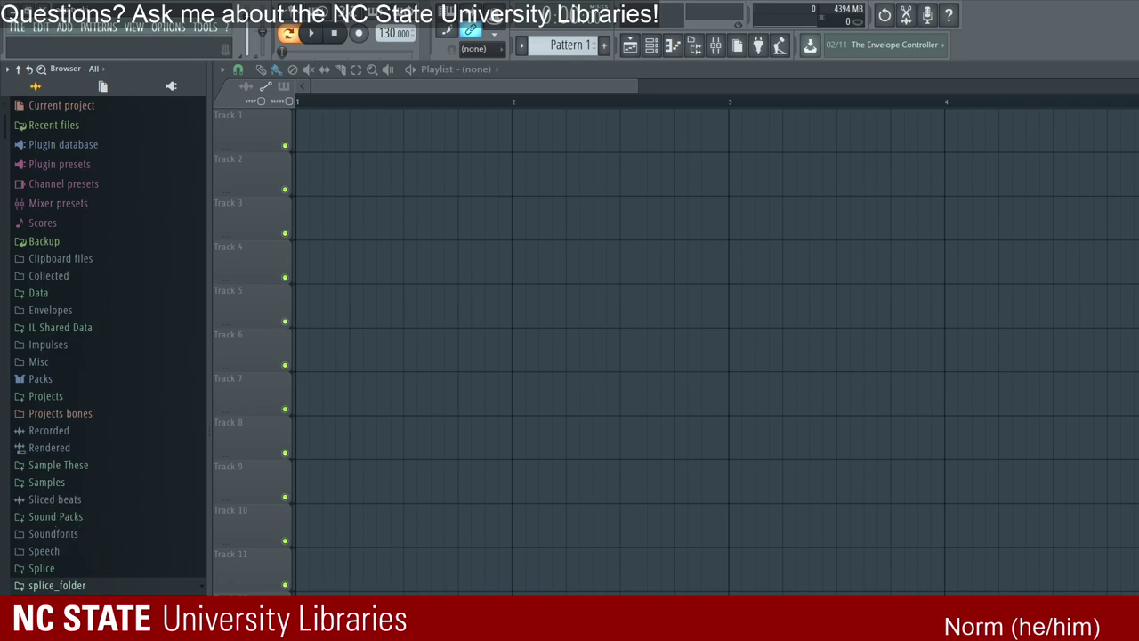
scroll(97, 475, down, 4)
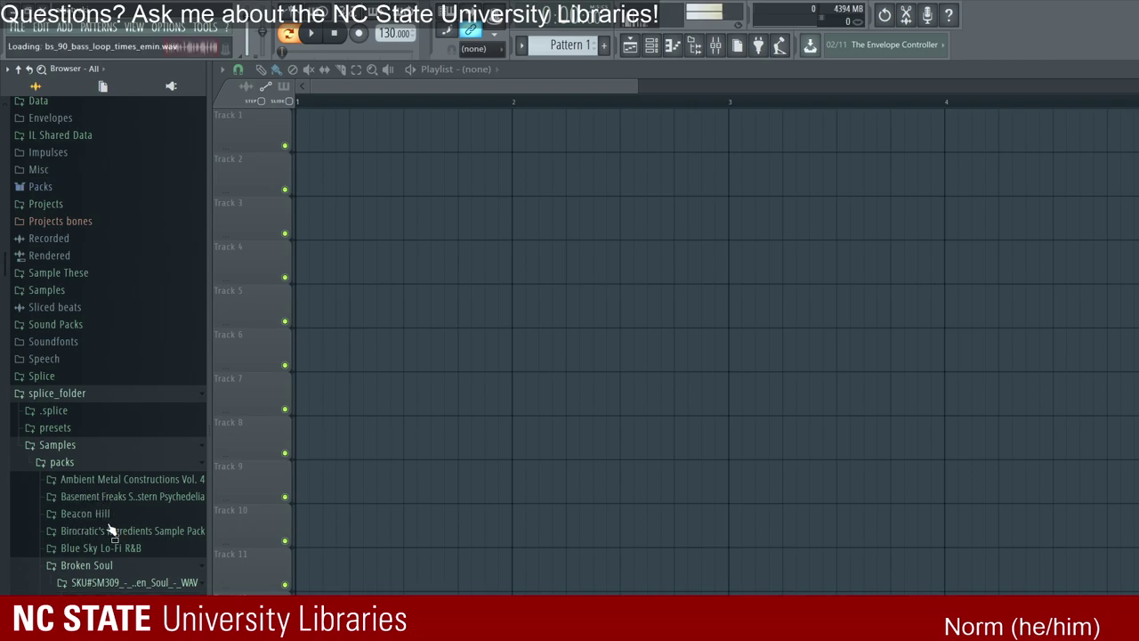
Step: Place the bs_90_full_loop_times_Emin sample at the start of Track 1 and set the project tempo to 97 BPM
drag(127, 551, 481, 362)
drag(267, 136, 250, 111)
drag(395, 32, 395, 39)
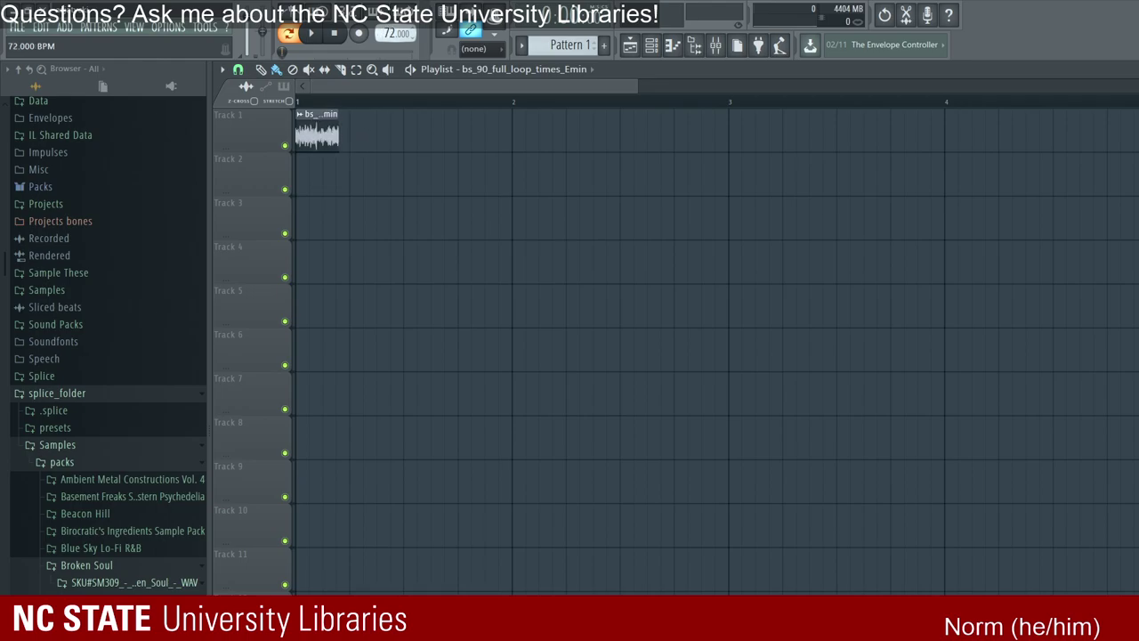
mouse_move(395, 33)
mouse_down()
mouse_move(395, 11)
mouse_move(395, 48)
mouse_up()
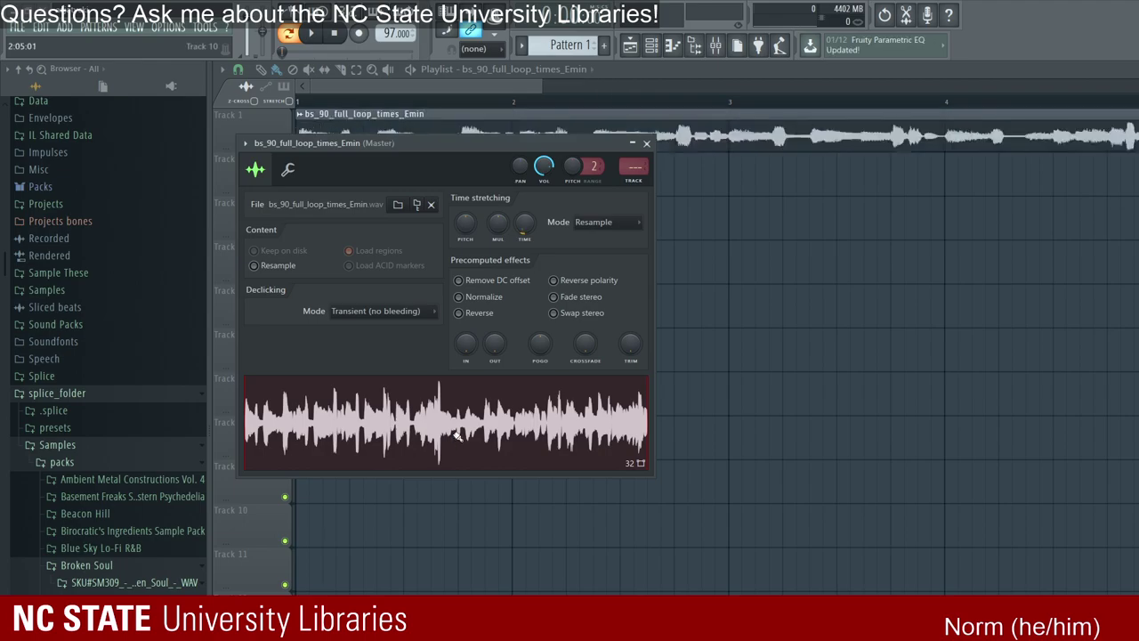
Step: Stretch the full loop clip to eight bars ending at bar 9, and set its time-stretching mode to Auto during playback
click(391, 70)
scroll(824, 123, down, 3)
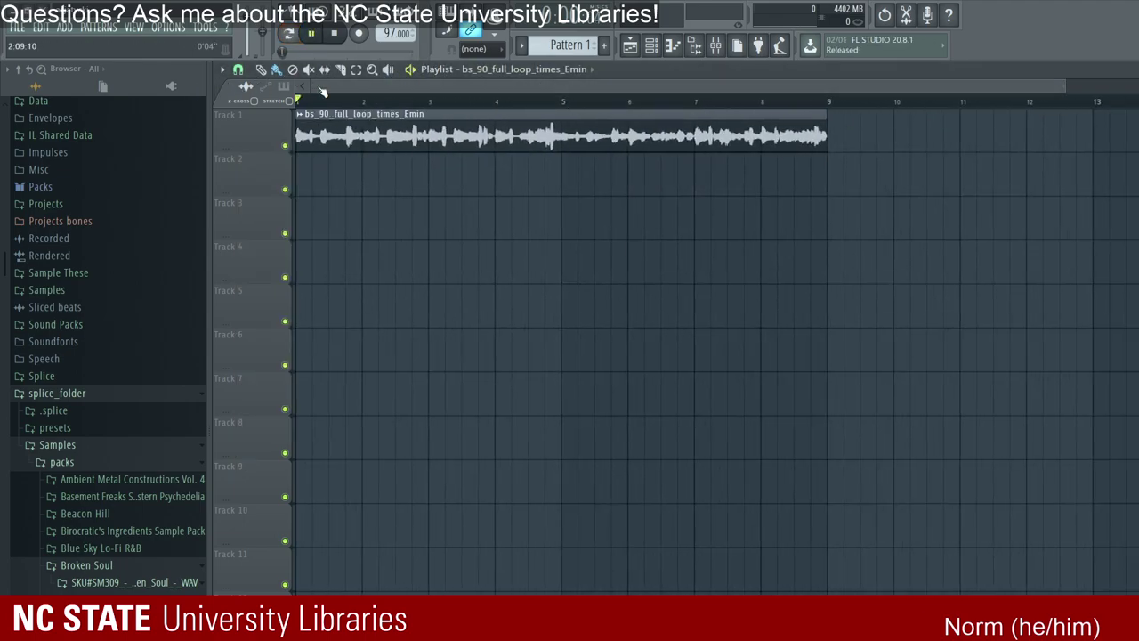
key(space)
double_click(413, 133)
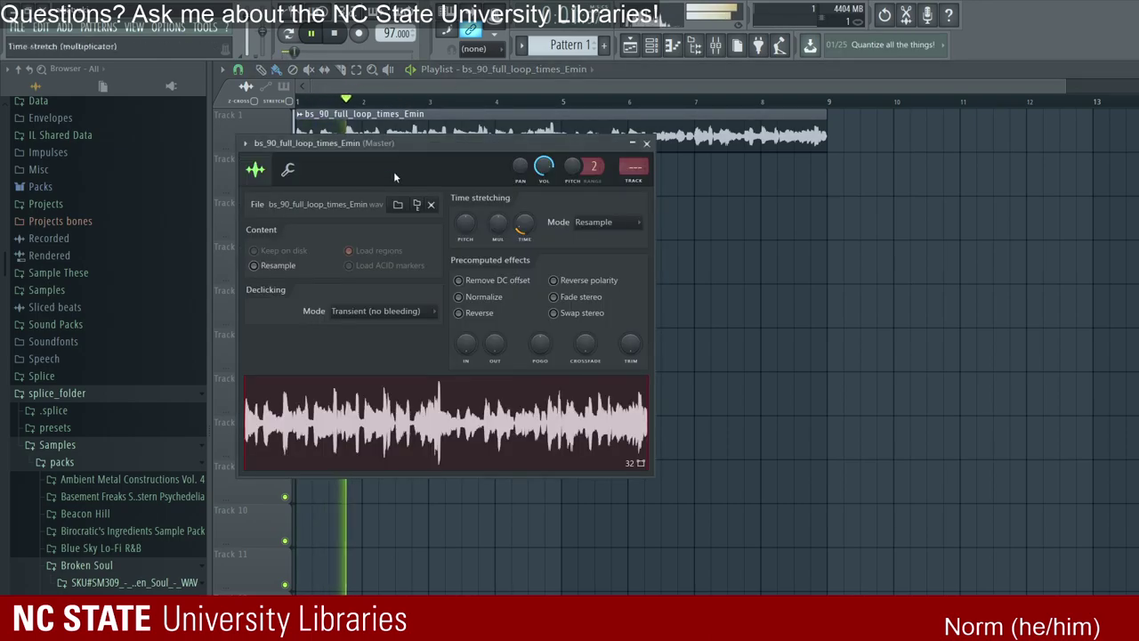
scroll(596, 222, down, 1)
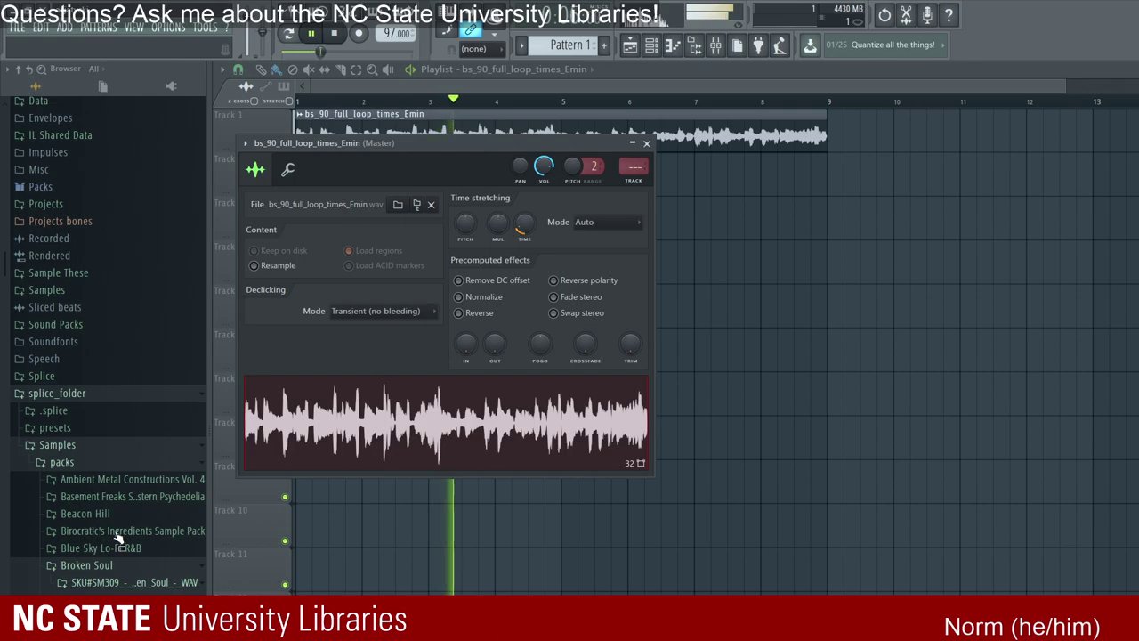
Step: Place the bs_90_chimes_loop_times_Emin sample on Track 1 at bar 9 and stretch it to eight bars
drag(107, 544, 672, 108)
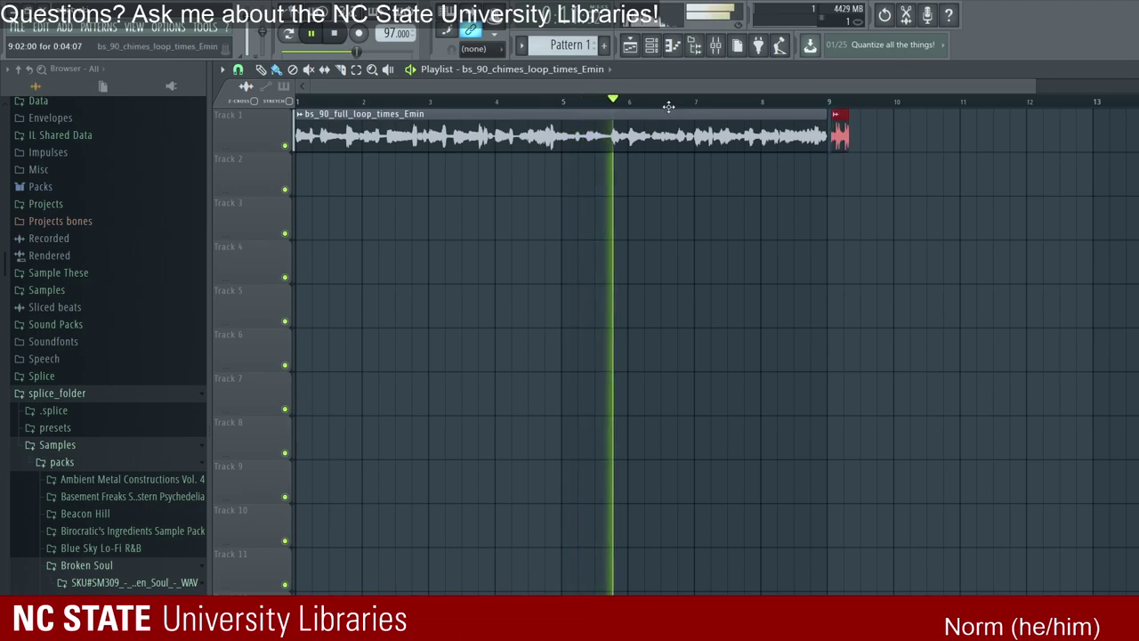
key(space)
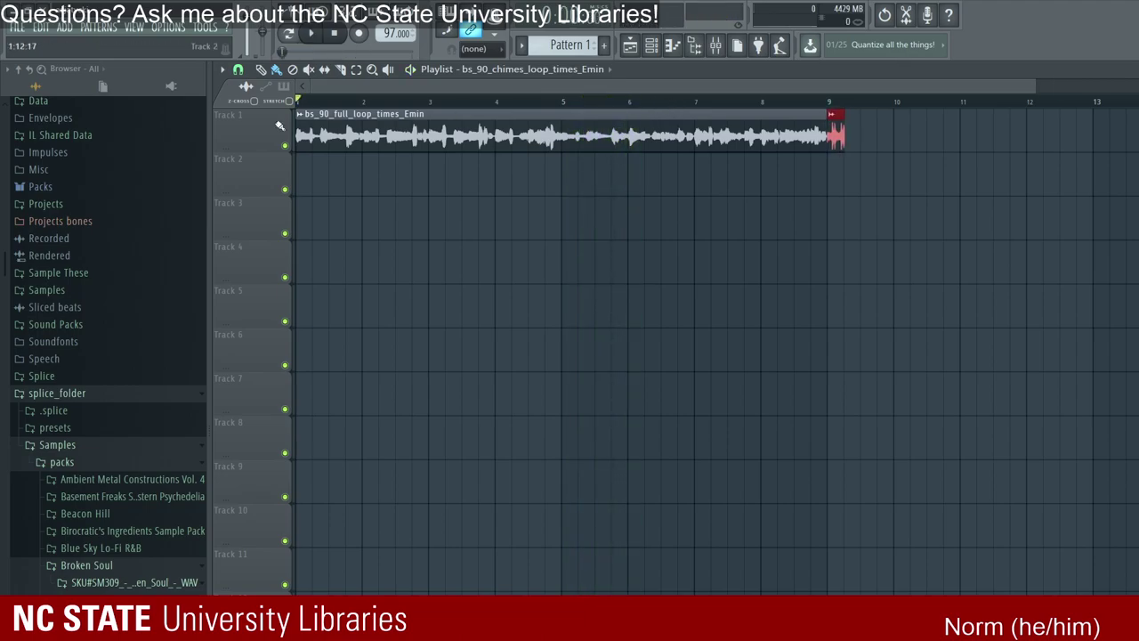
key(space)
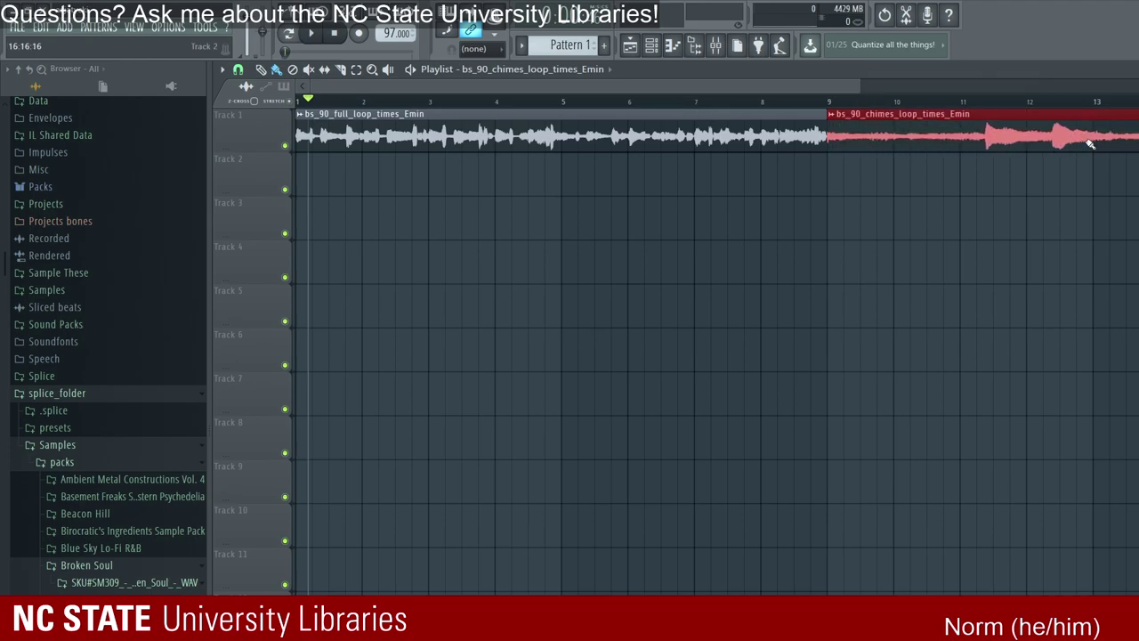
Step: Open the chimes clip's time-stretching settings, close them, and play the transition into the chimes clip
double_click(907, 112)
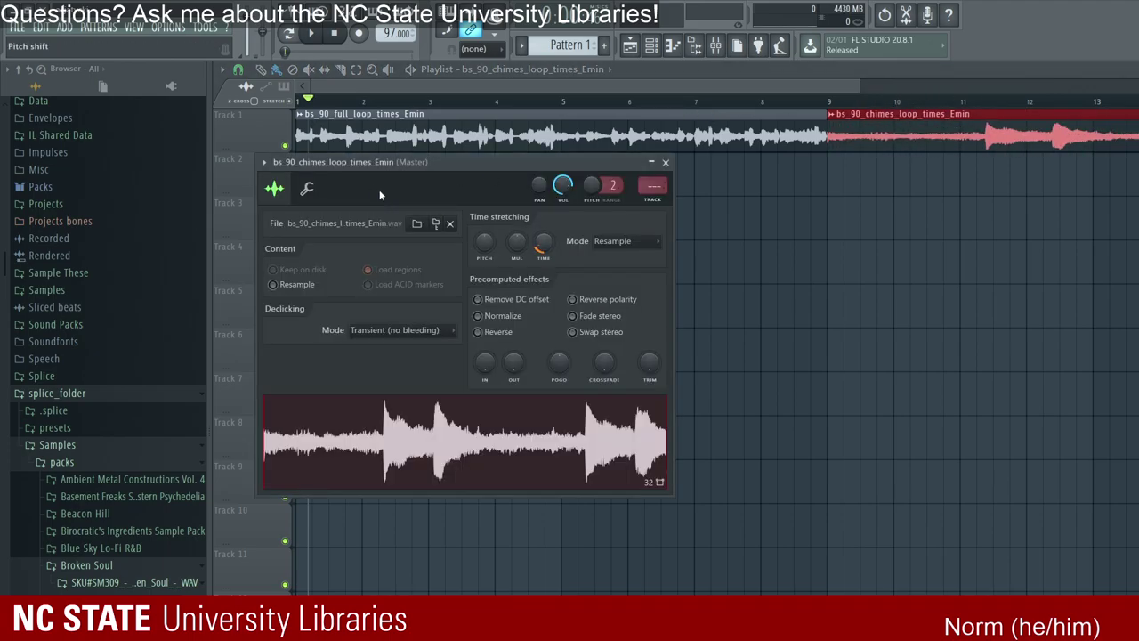
click(661, 161)
key(space)
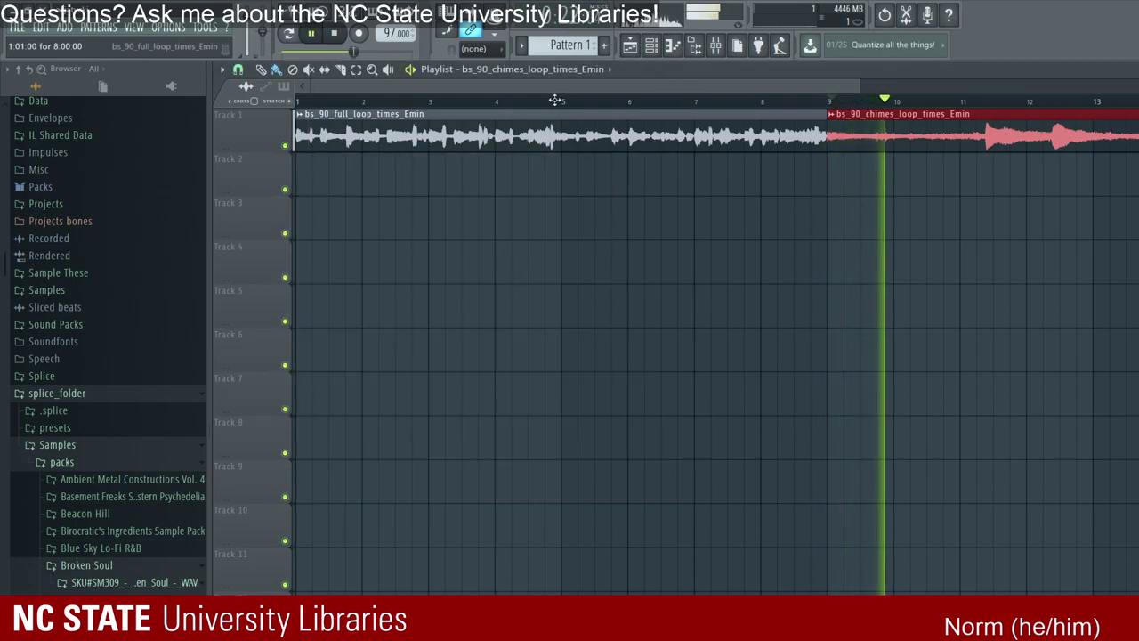
drag(623, 87, 759, 86)
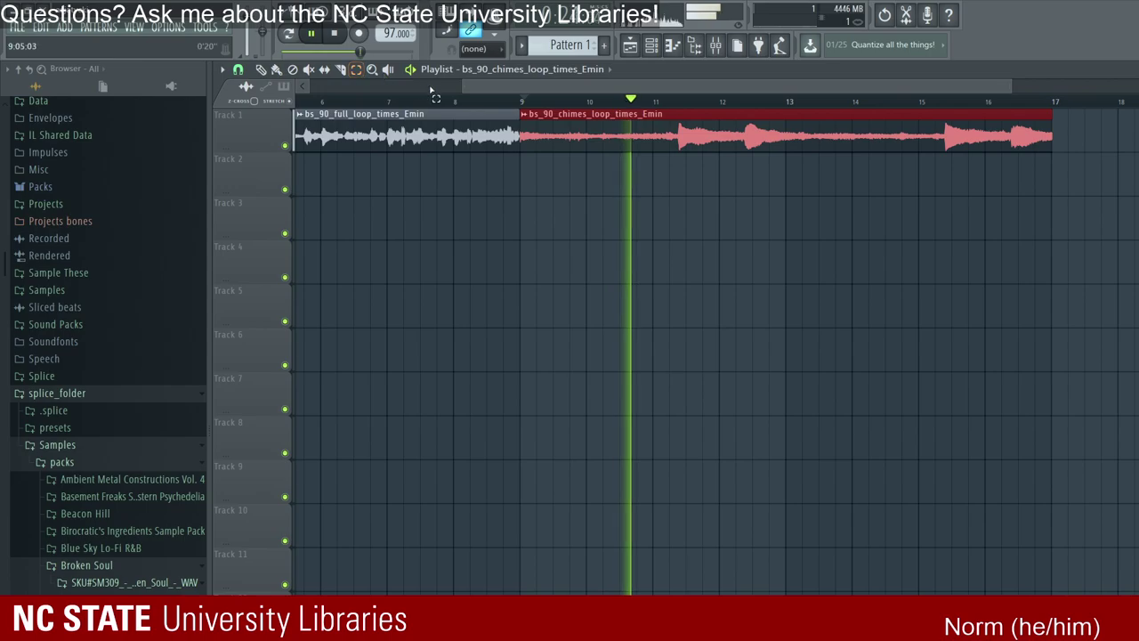
Step: Select bars 9 to 17 as the playback range and adjust the chimes loop channel's volume in the channel rack
drag(523, 101, 793, 100)
double_click(642, 95)
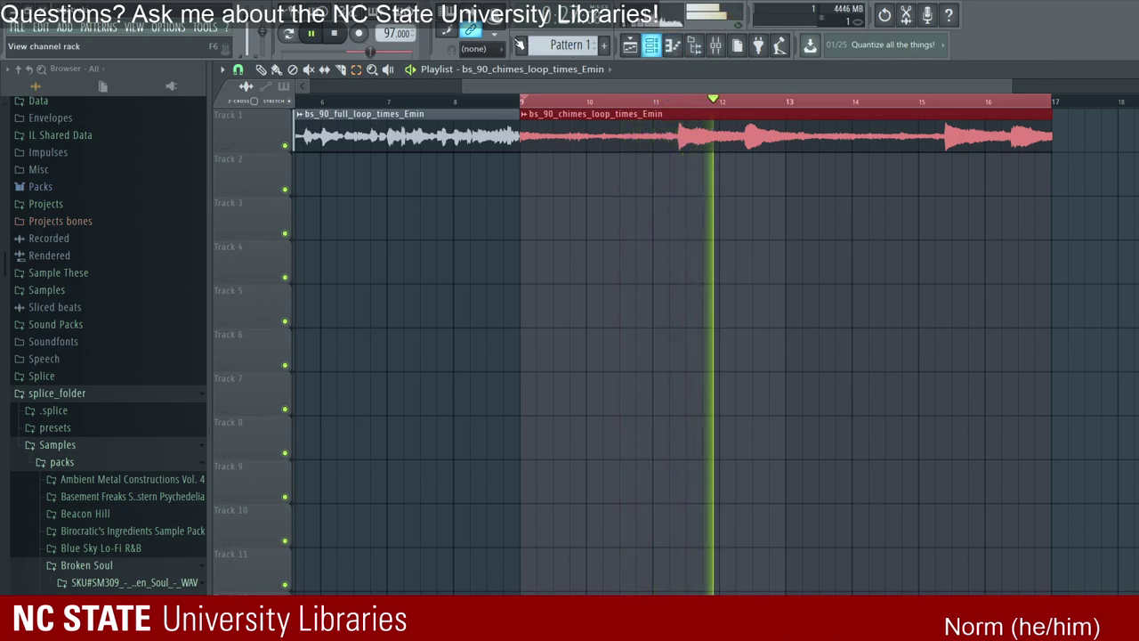
key(space)
click(694, 45)
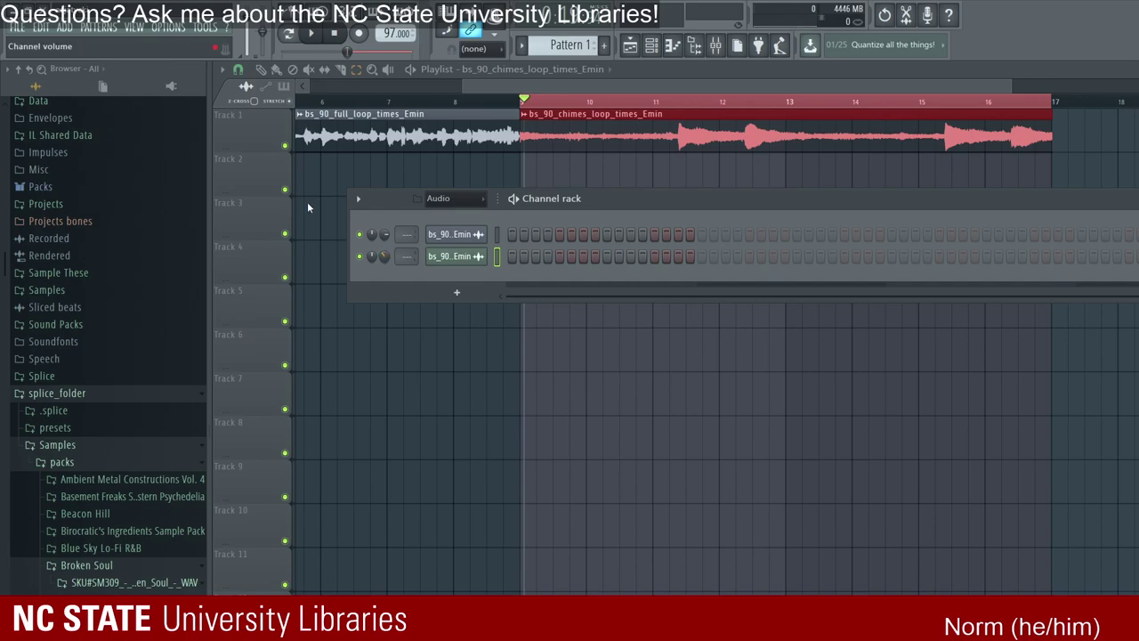
key(space)
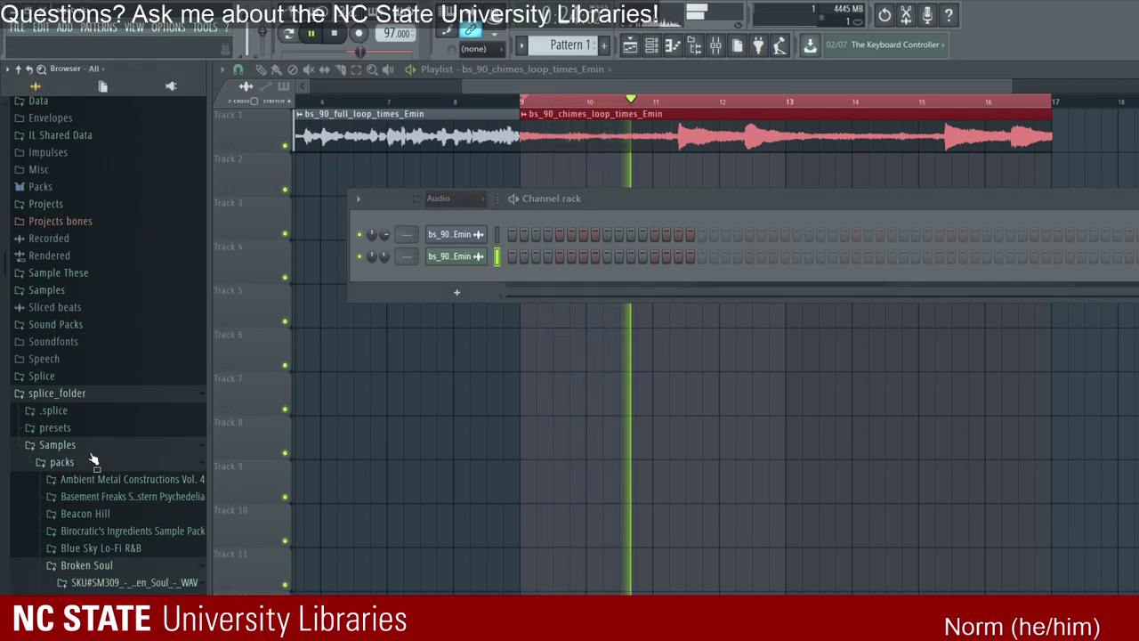
Step: Add the bs_kick_live_sweet sample as a new channel and set the channel rack's filter to All
scroll(96, 525, up, 1)
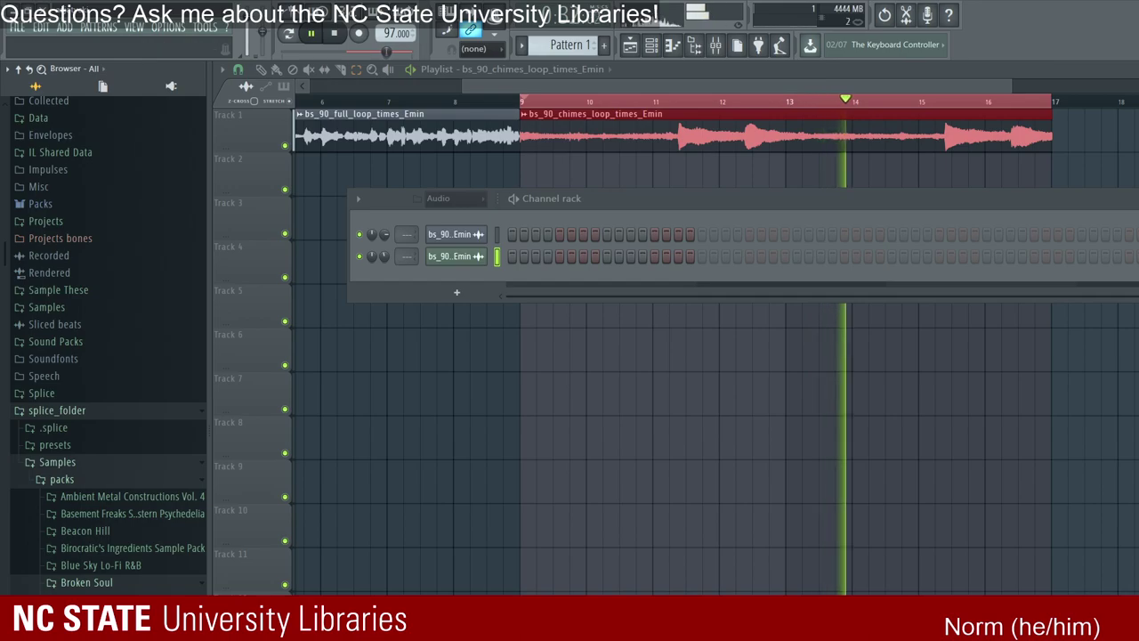
scroll(106, 347, up, 5)
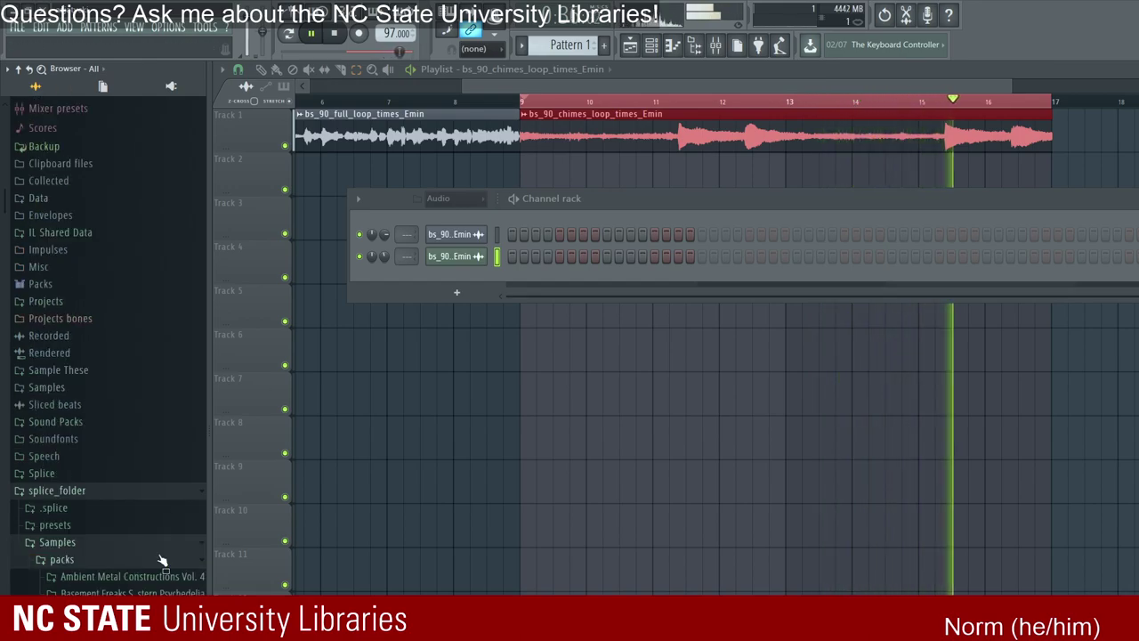
drag(131, 435, 374, 223)
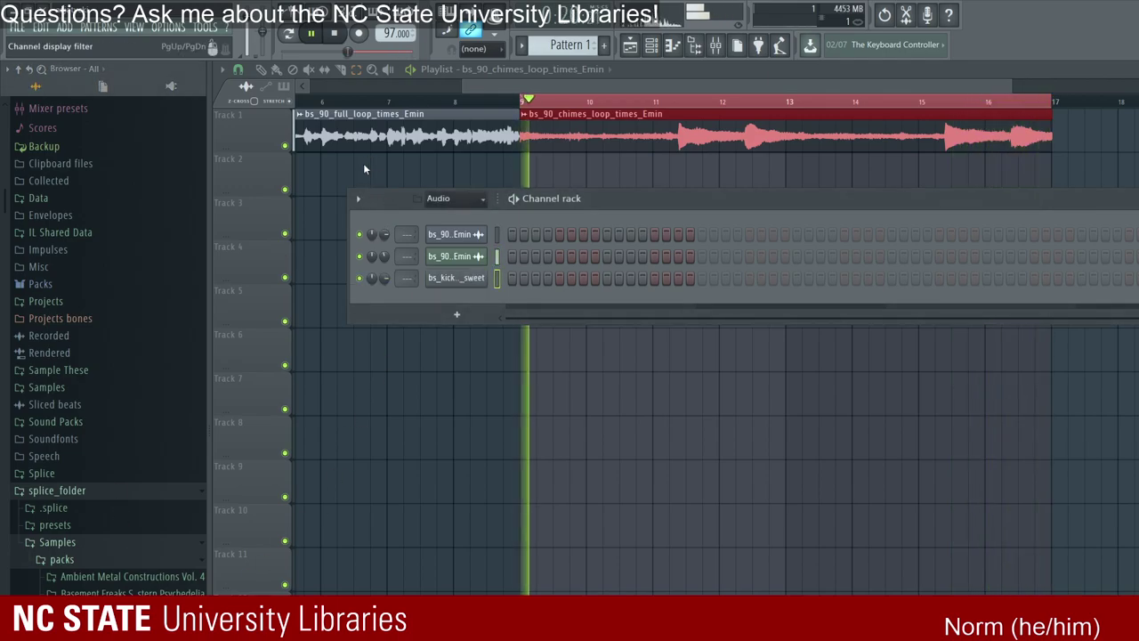
click(434, 198)
click(445, 176)
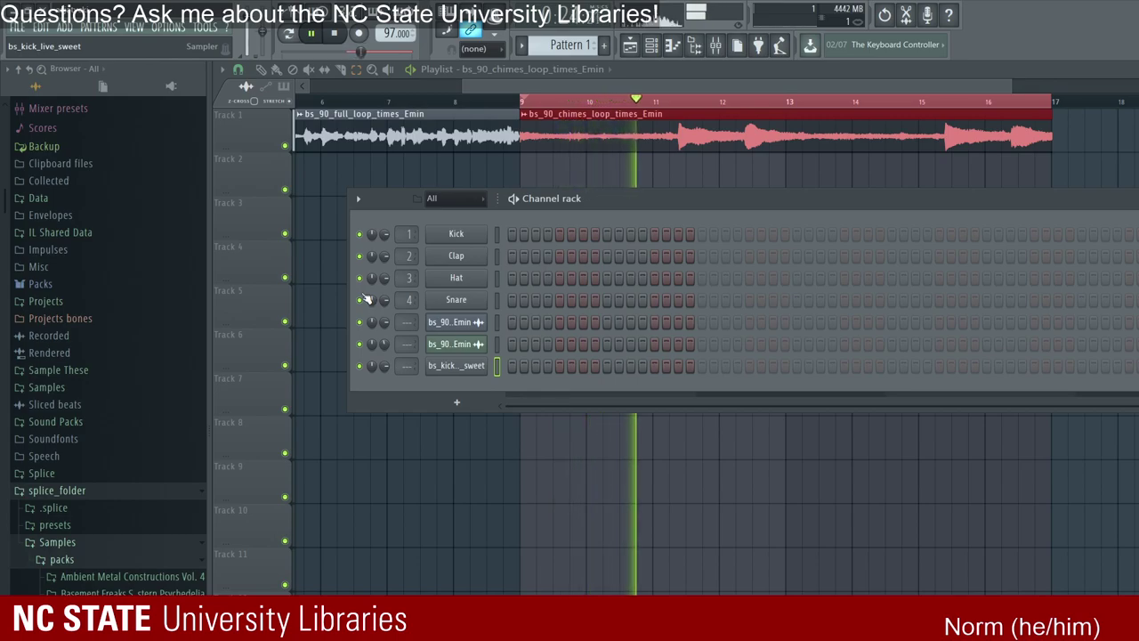
Step: Place a Pattern 1 clip on Track 2 at bar 9 of the playlist
key(F7)
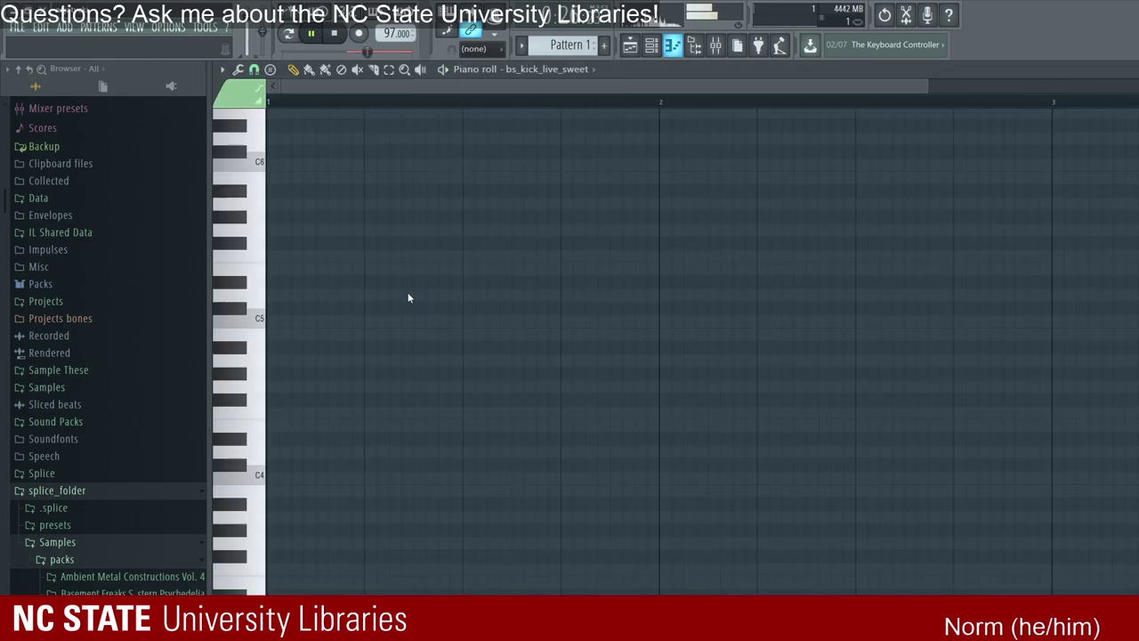
key(F5)
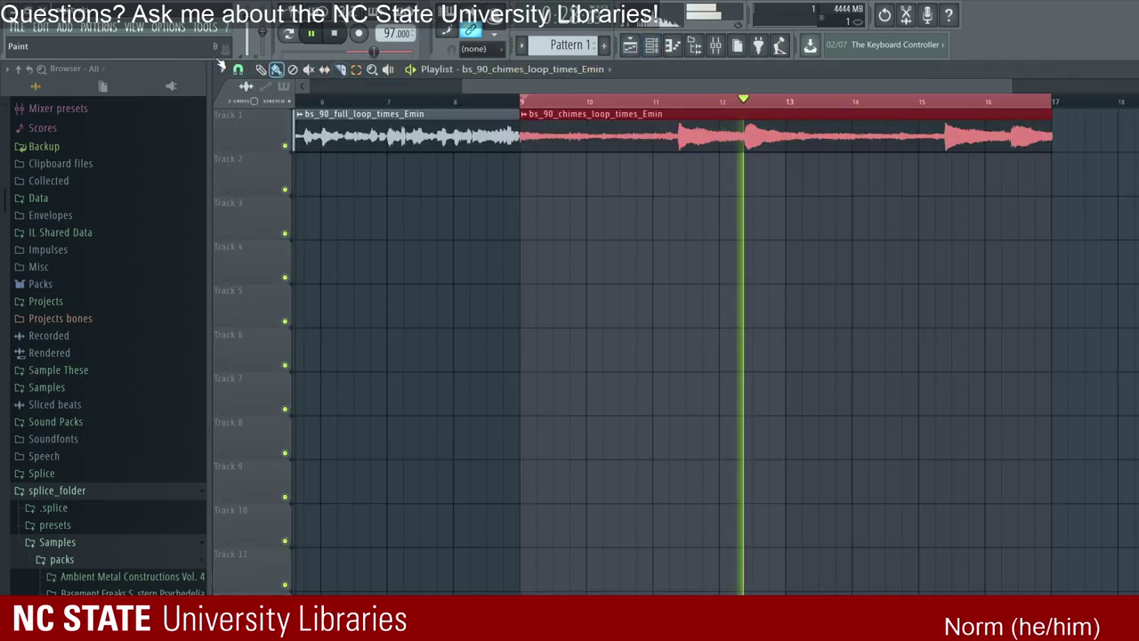
click(451, 143)
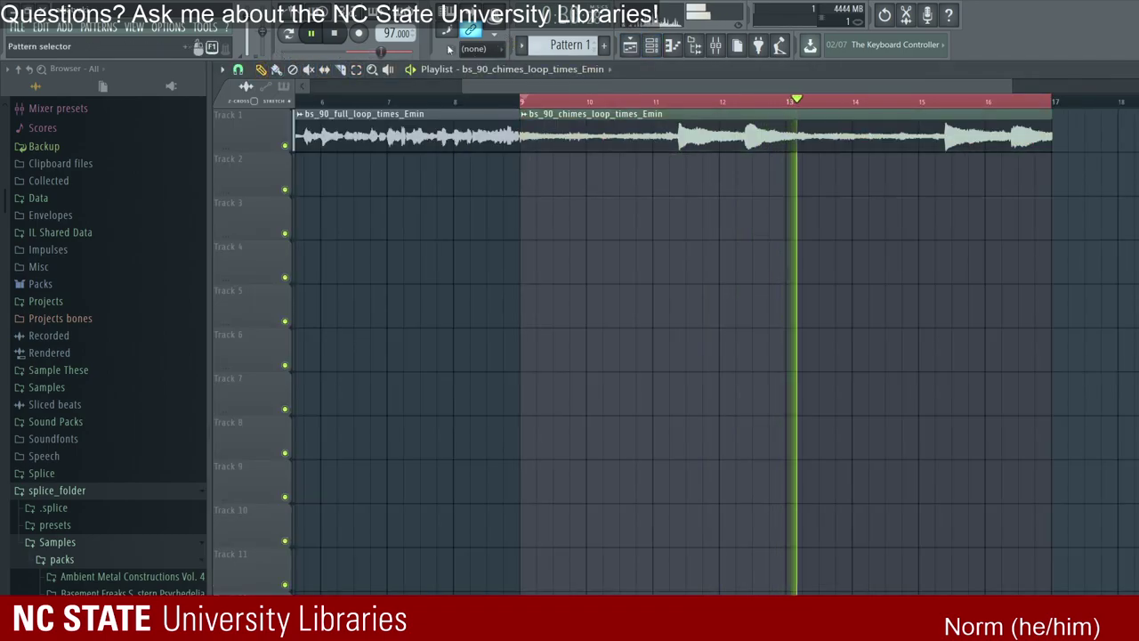
click(542, 174)
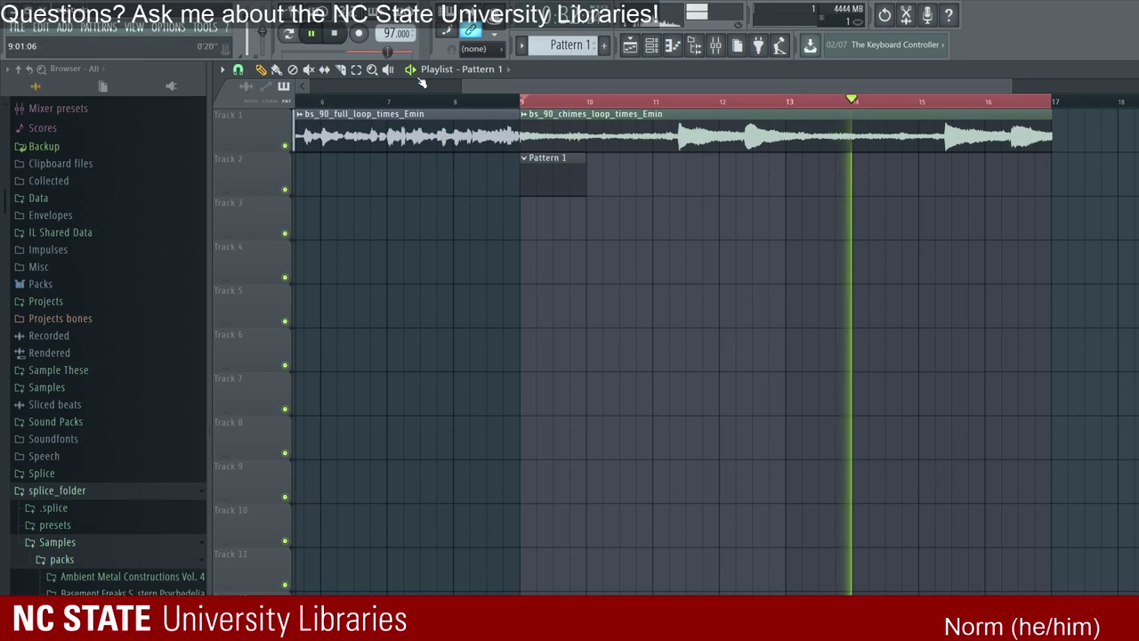
Step: Add a C5 note in the second half of bar 1 in the bs_kick_live_sweet piano roll during playback
key(F6)
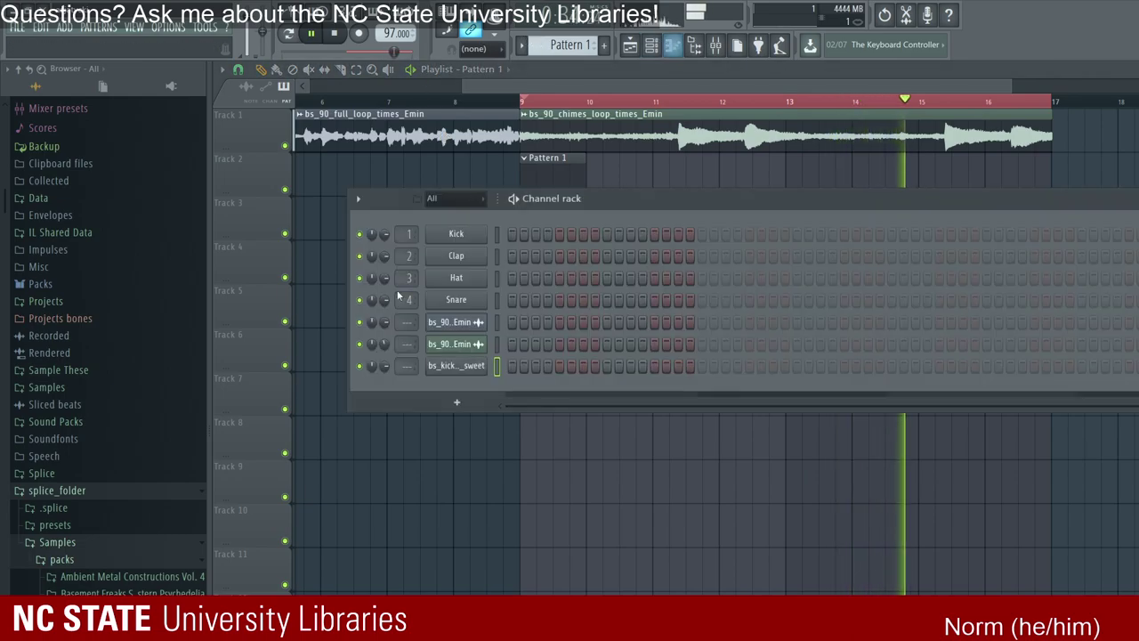
key(F7)
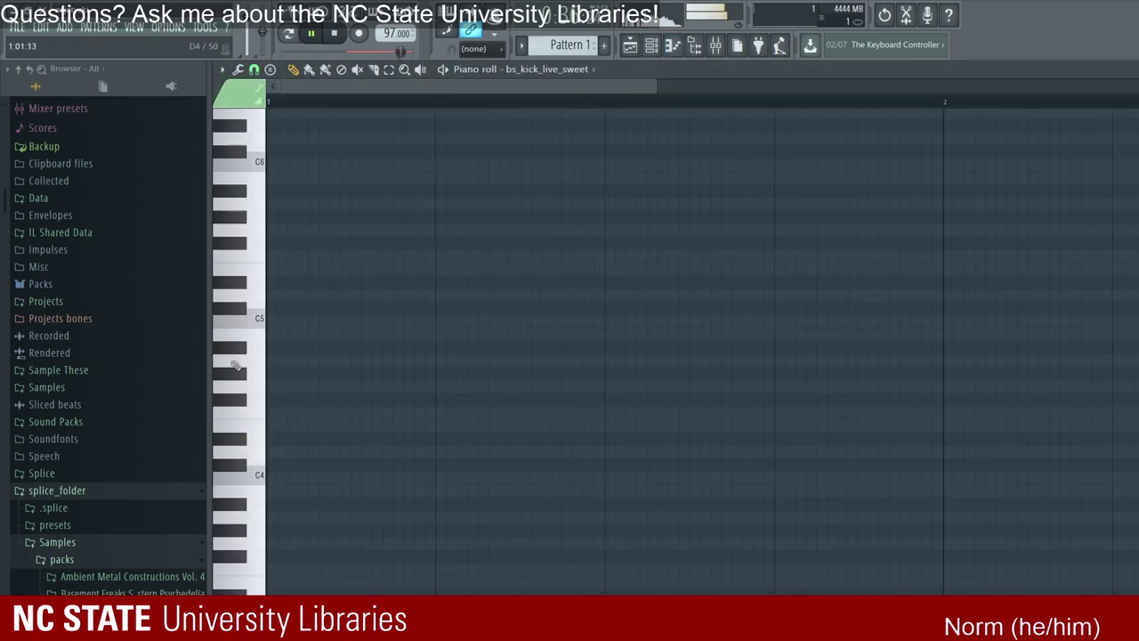
key(z)
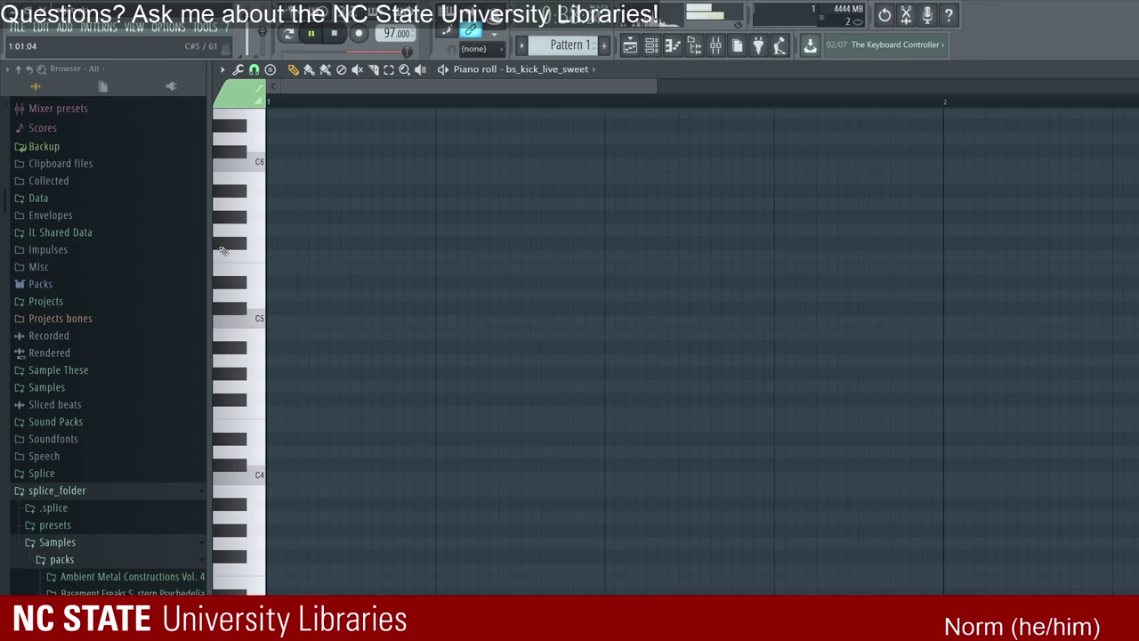
key(space)
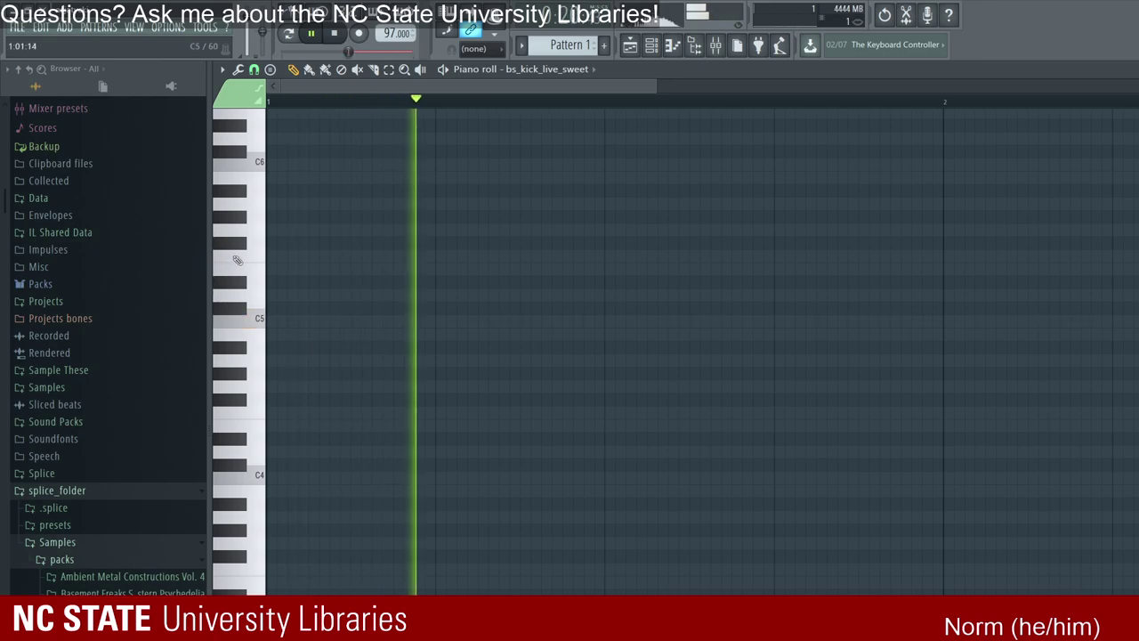
key(z)
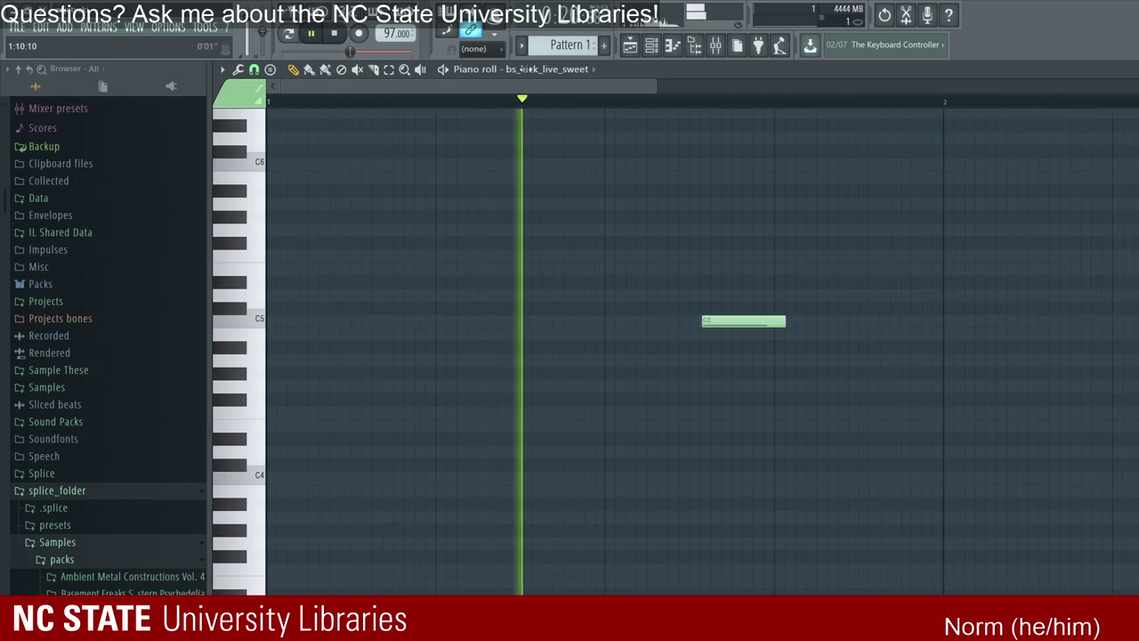
Step: Add two C5 kick notes in bar 2, one on beat 2 and one about half a beat later
scroll(631, 71, down, 2)
scroll(634, 80, right, 2)
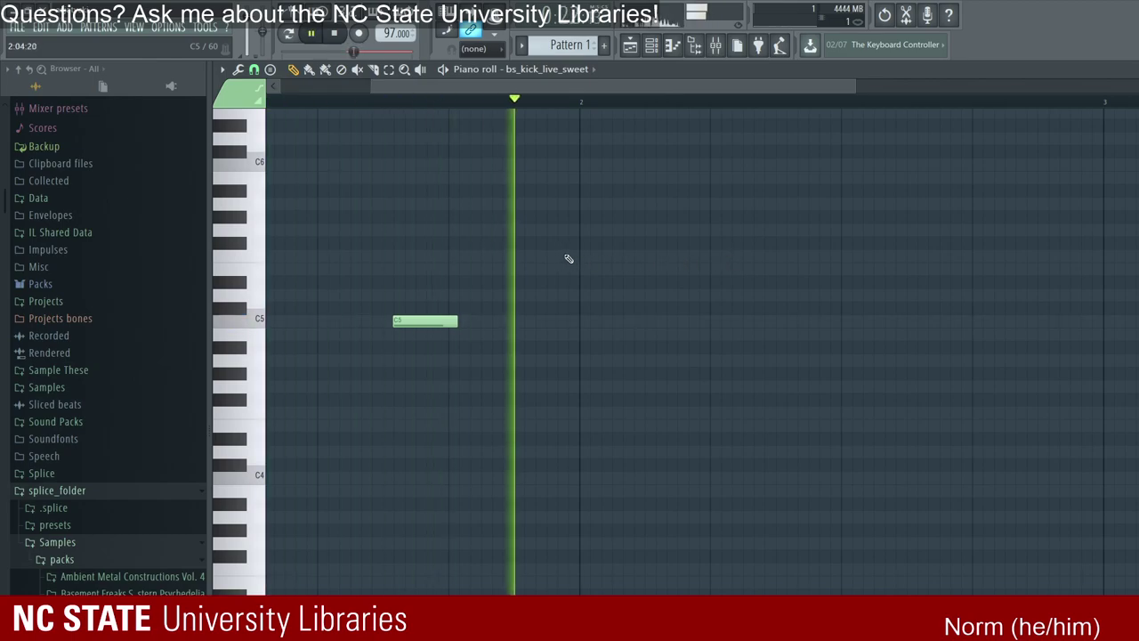
key(z)
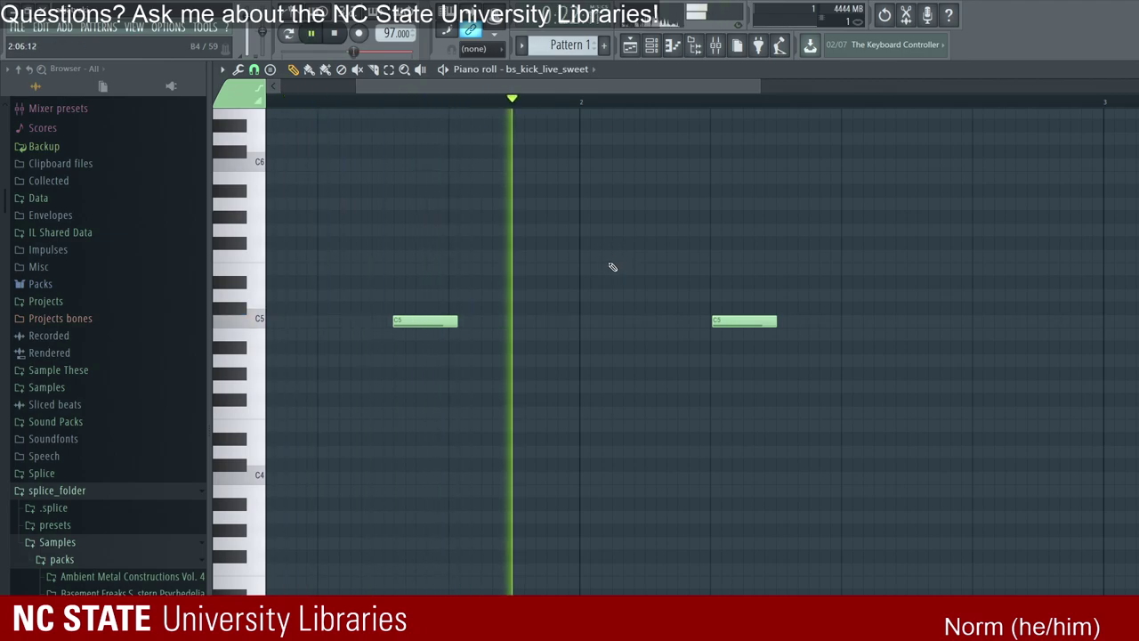
key(z)
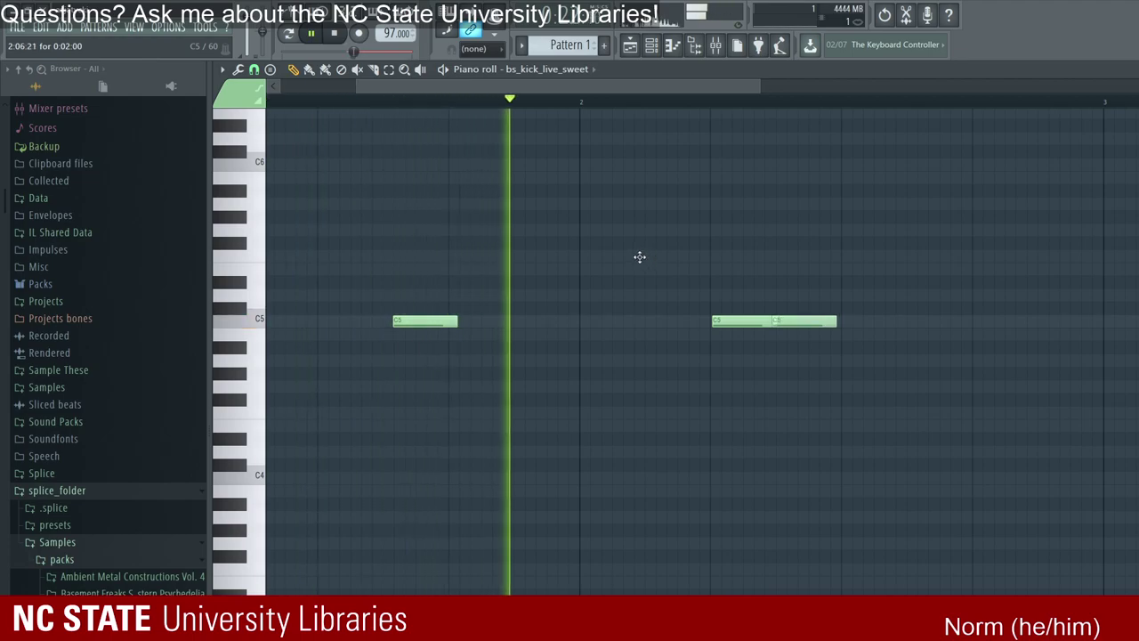
key(z)
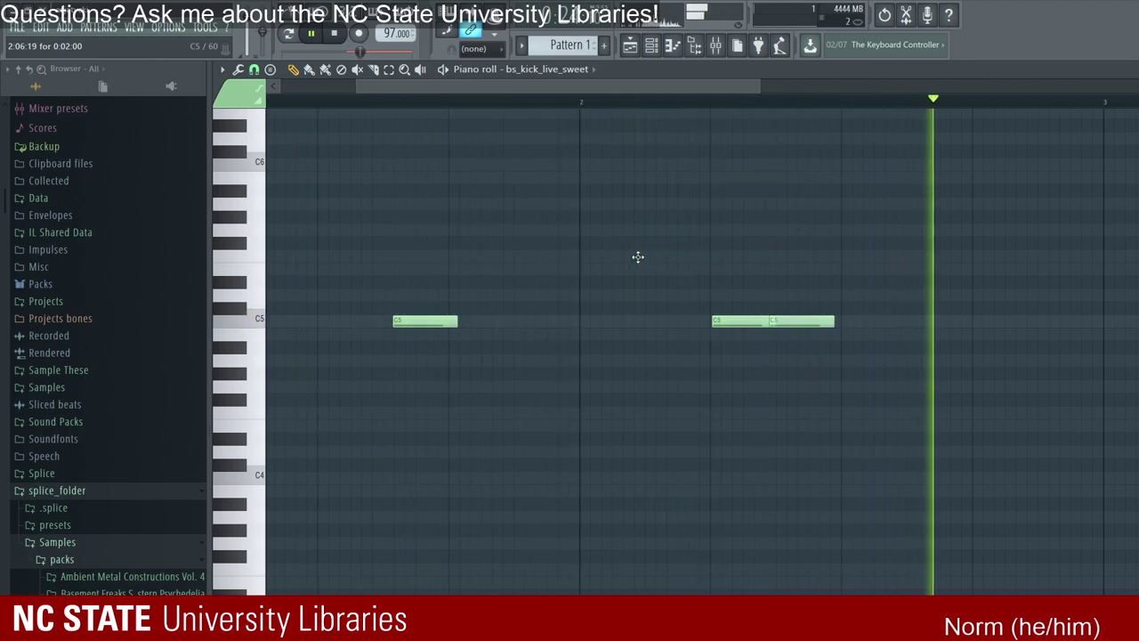
Step: Shift the last kick note slightly later so the two notes are separate, and play the pattern with the metronome on
key(space)
key(space)
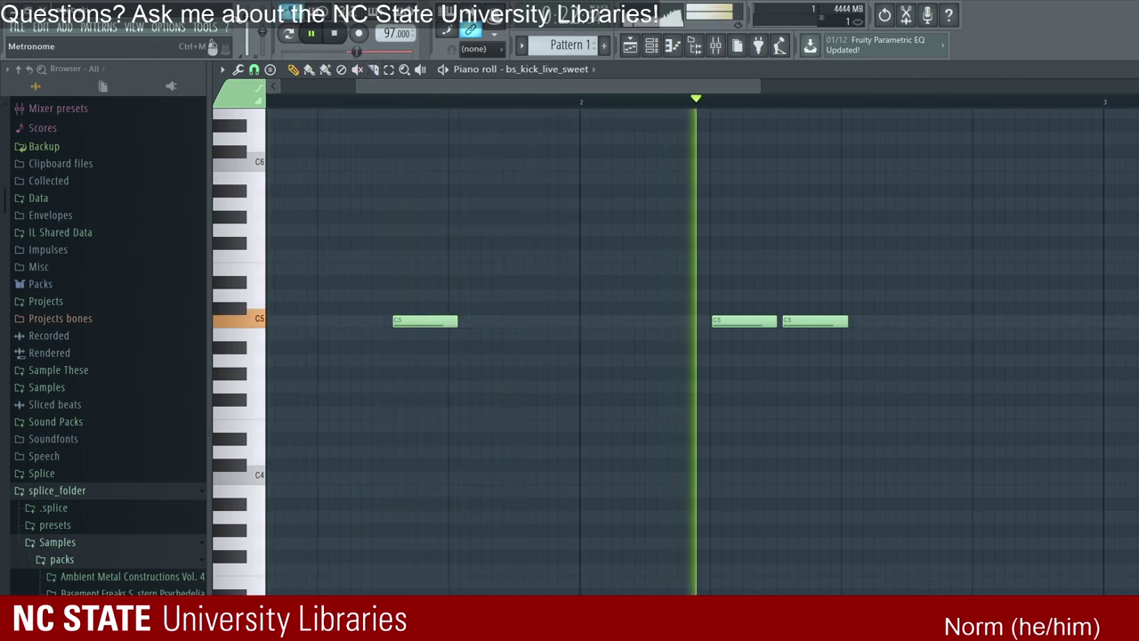
key(space)
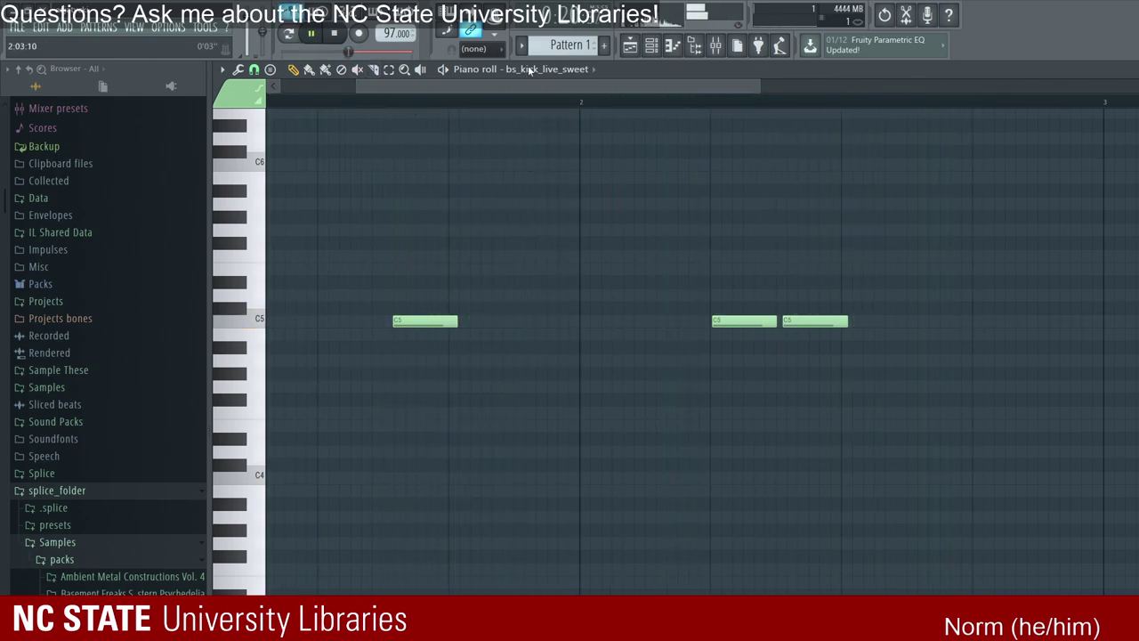
scroll(744, 95, down, 2)
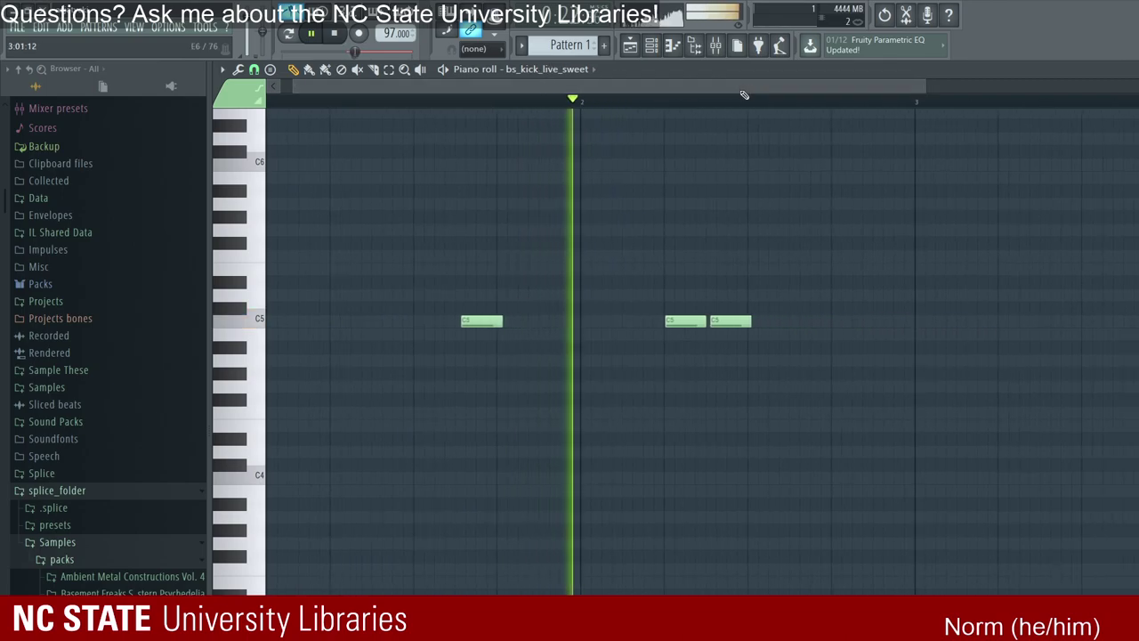
key(space)
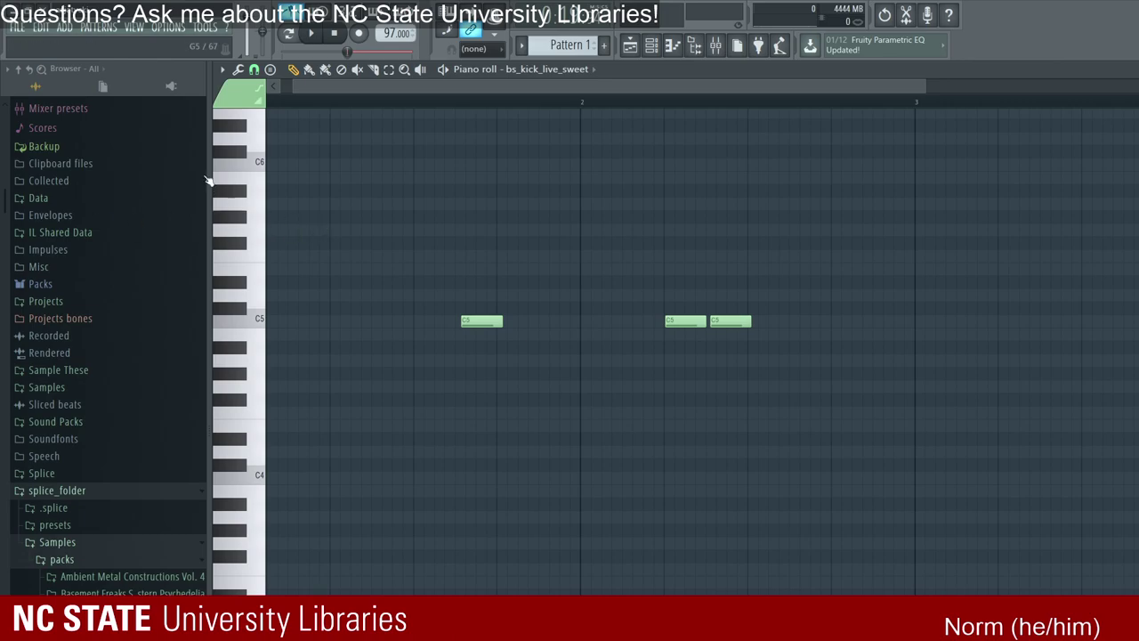
Step: Return to the playlist, show the channel rack, and play the kick pattern against the chimes loop
click(629, 44)
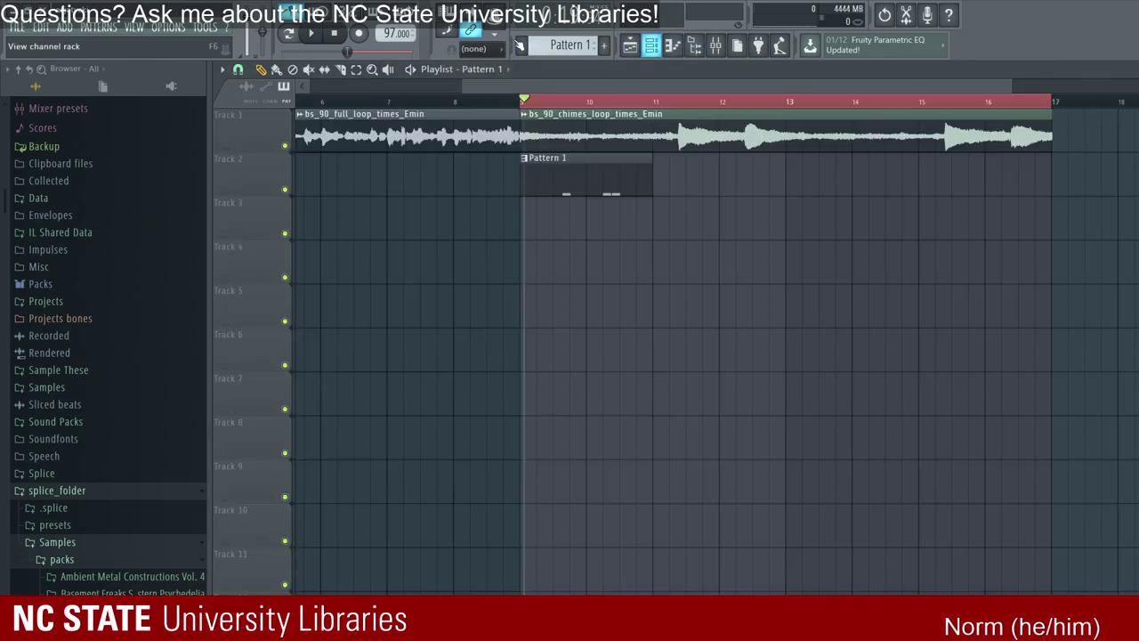
key(F6)
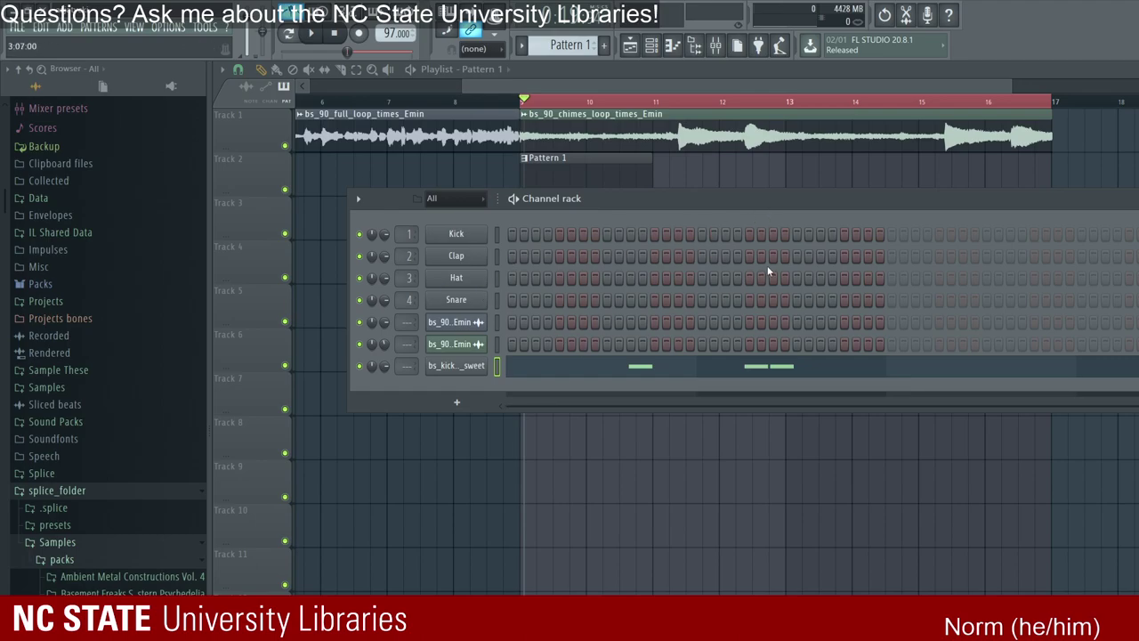
click(311, 33)
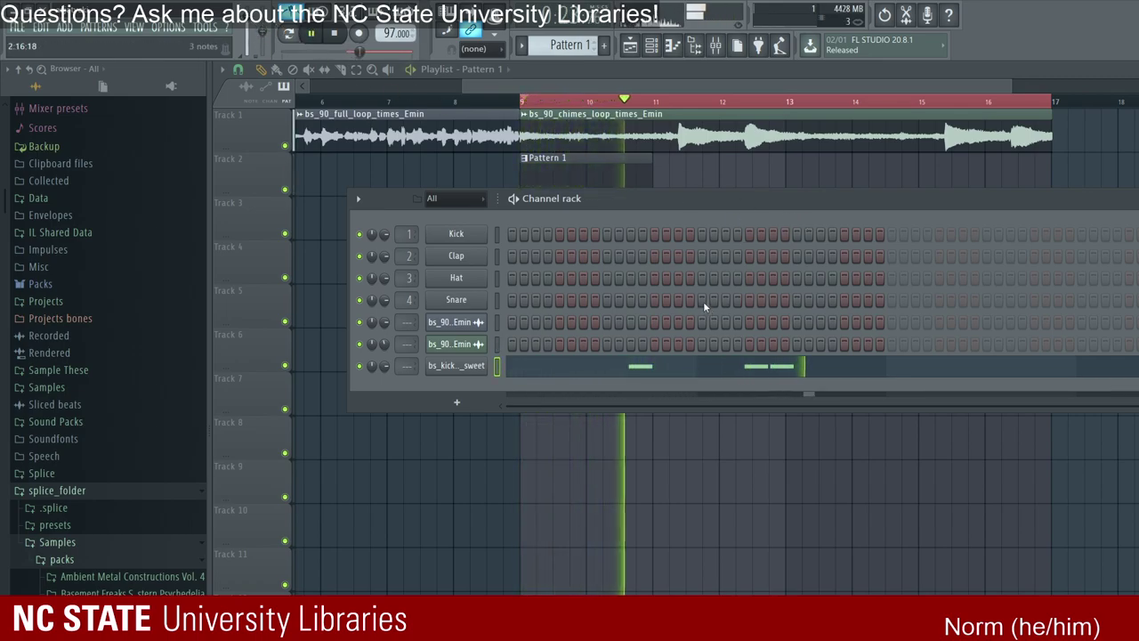
key(space)
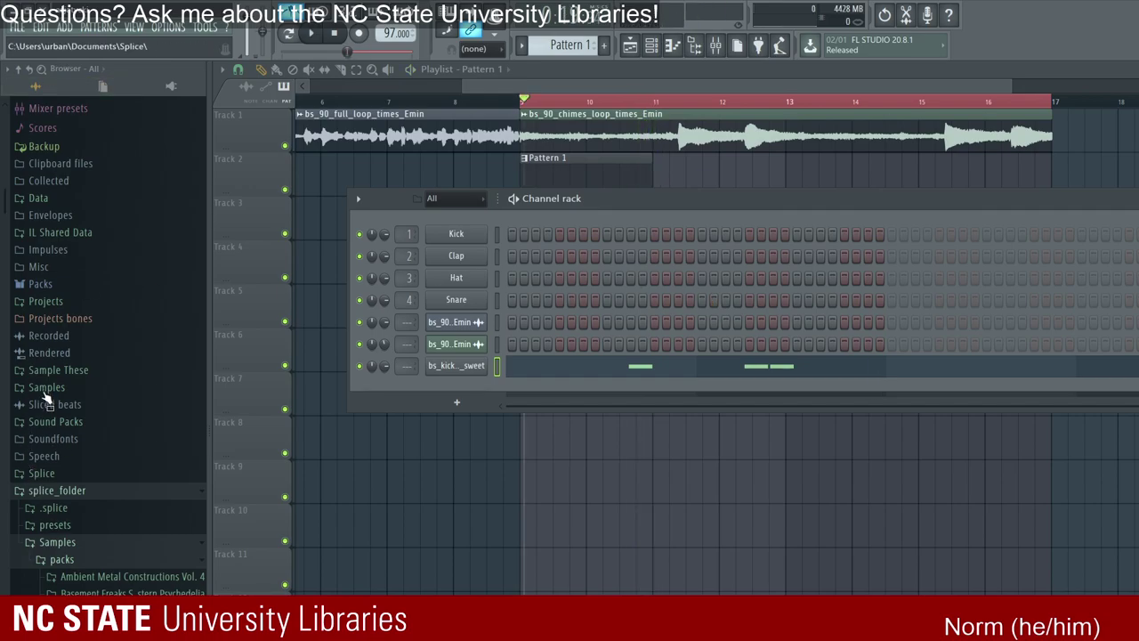
Step: Expand the Sound Packs folder in the browser and collapse its ABJO_drums folder
scroll(53, 392, up, 3)
click(53, 515)
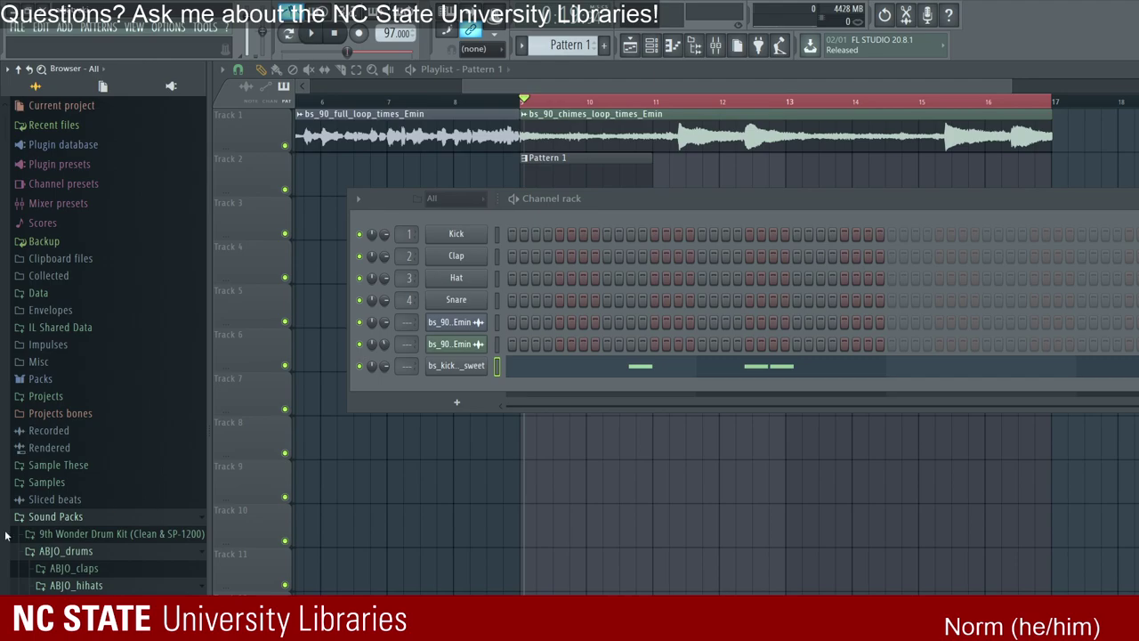
click(53, 551)
key(Left)
key(Left)
key(Left)
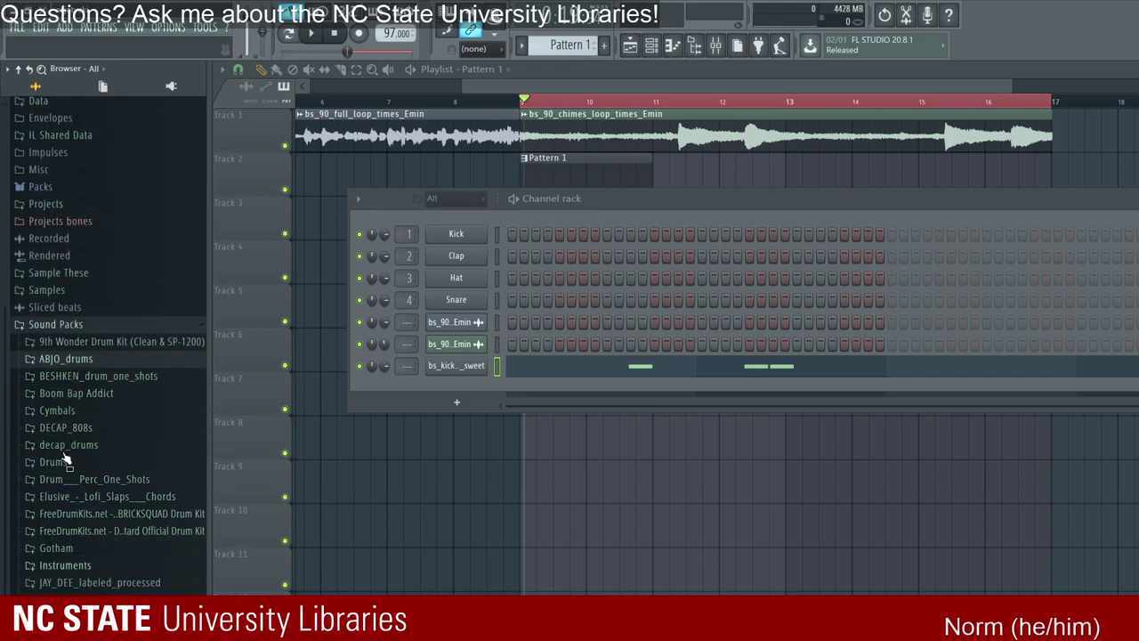
Step: Add Soulection Kicks 20 from the Soulection Drum Kit's Kicks folder as a new channel
scroll(55, 566, down, 4)
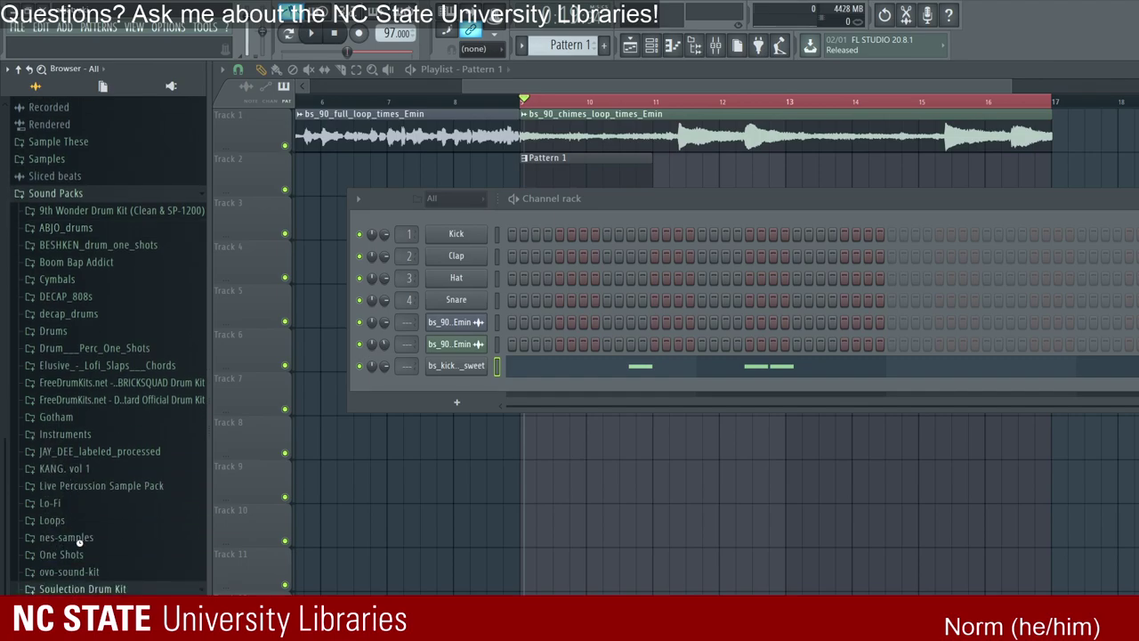
click(83, 588)
click(60, 523)
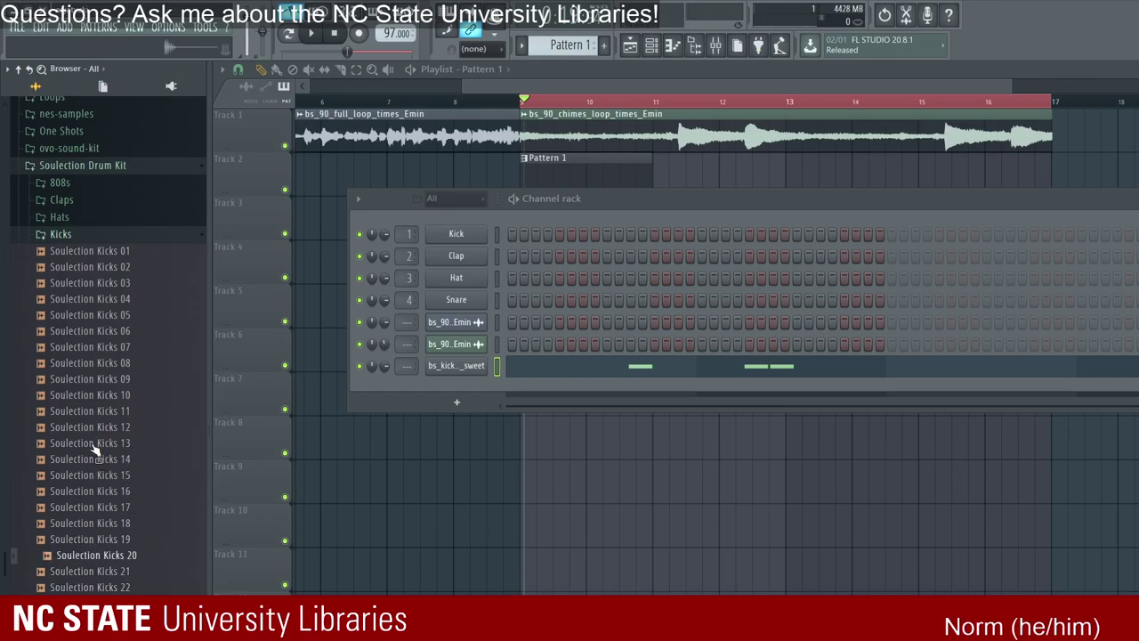
drag(409, 340, 408, 344)
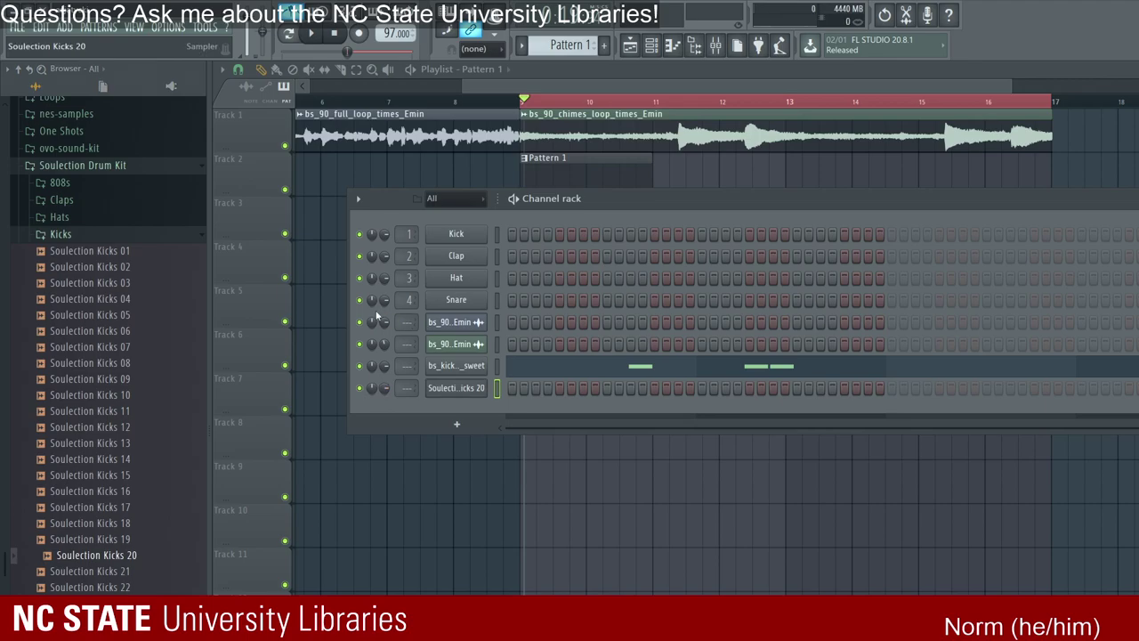
Step: Add C5 notes for Soulection Kicks 20 at the start of bar 1, just before its beat 2, and twice in bar 2's second half
key(F7)
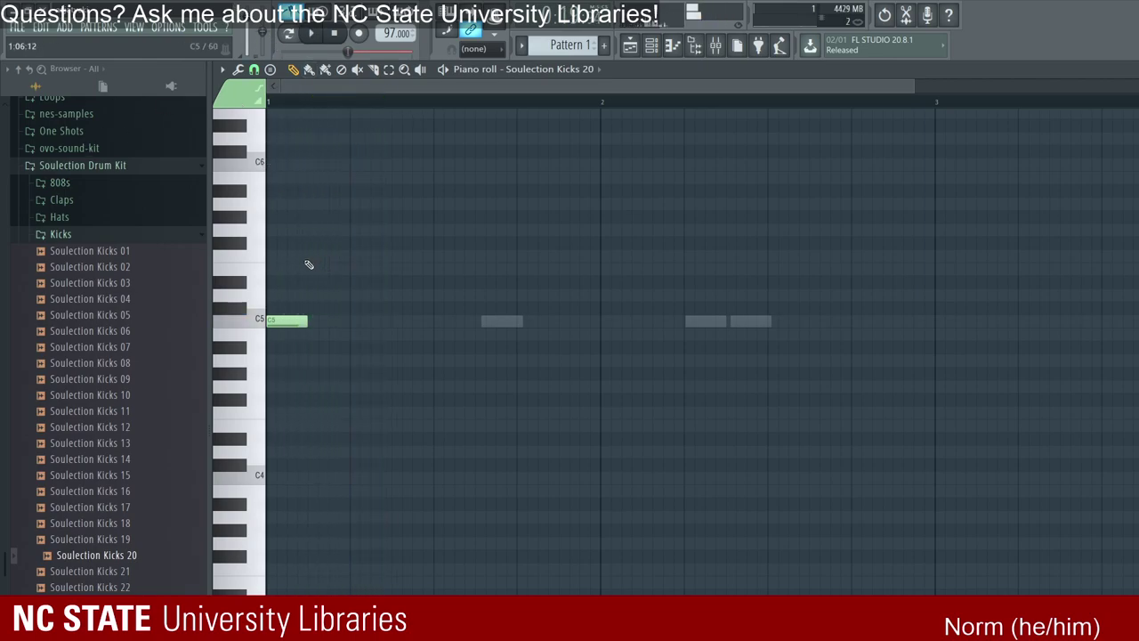
click(343, 321)
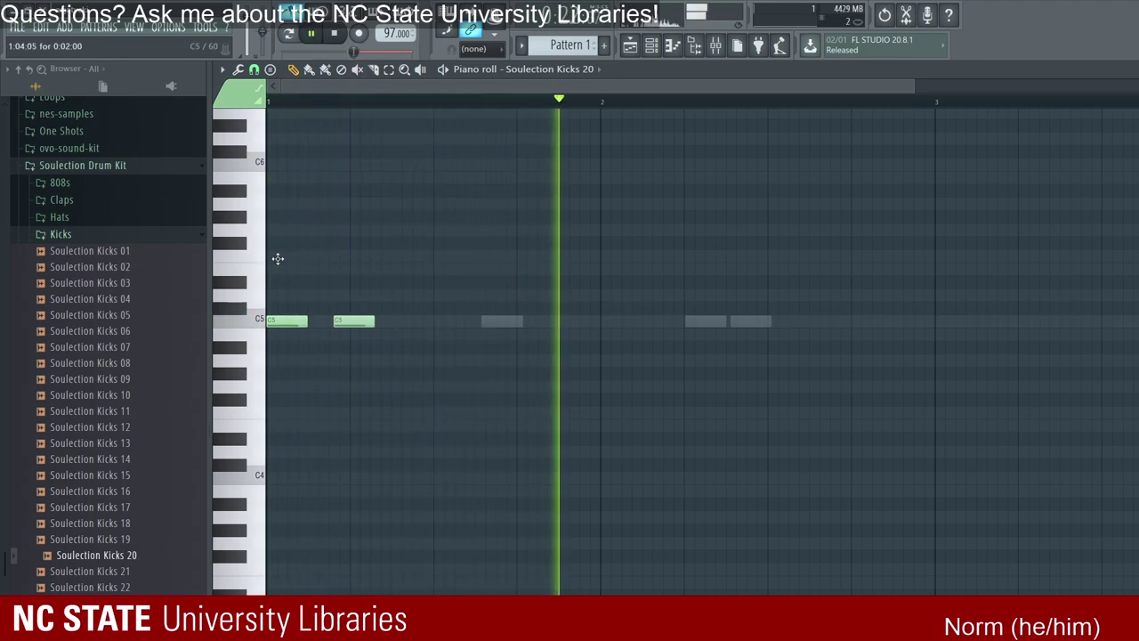
key(shift+Right)
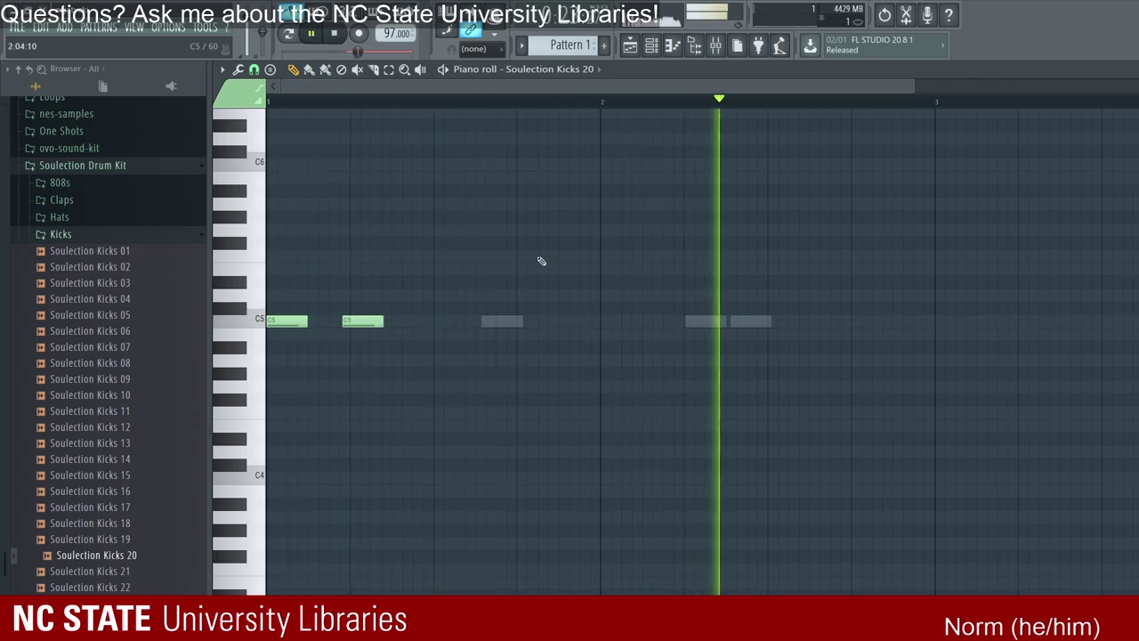
key(ctrl+z)
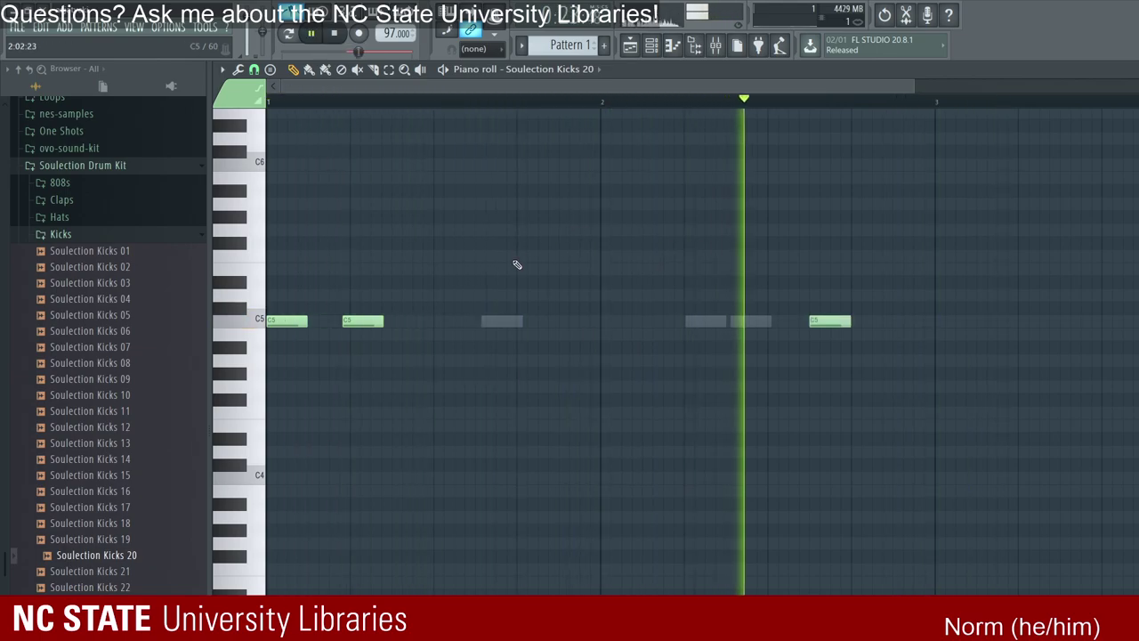
key(ctrl+z)
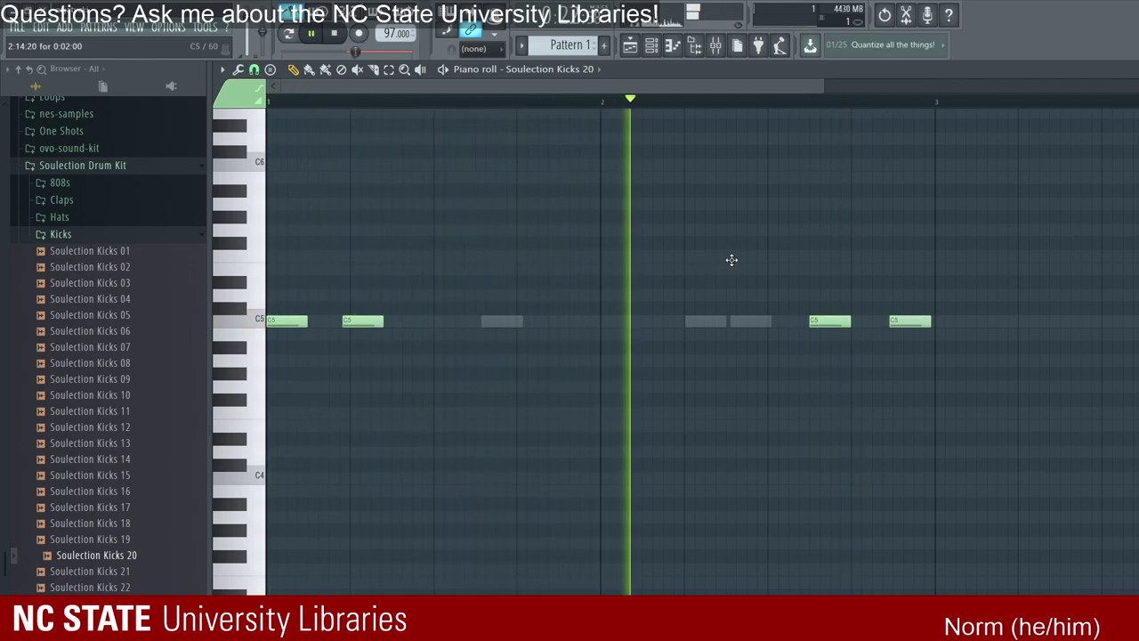
Step: Move the last kick note of bar 2 slightly earlier and add C5 notes at bar 3's start and just before its beat 2
key(ctrl+z)
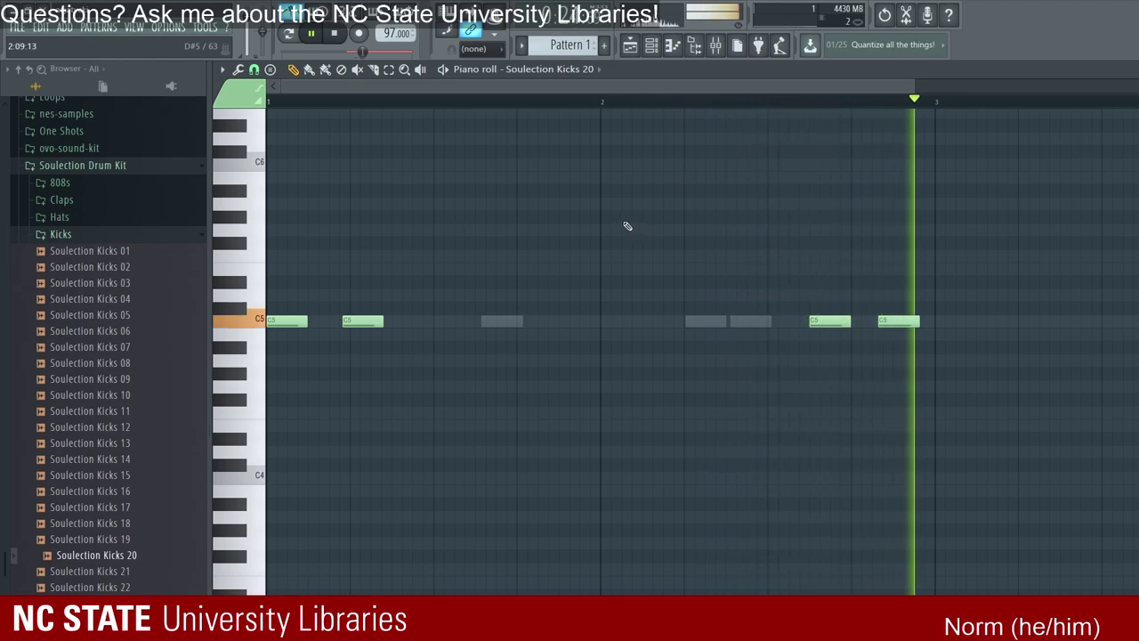
key(space)
key(ctrl+z)
key(space)
key(ctrl+q)
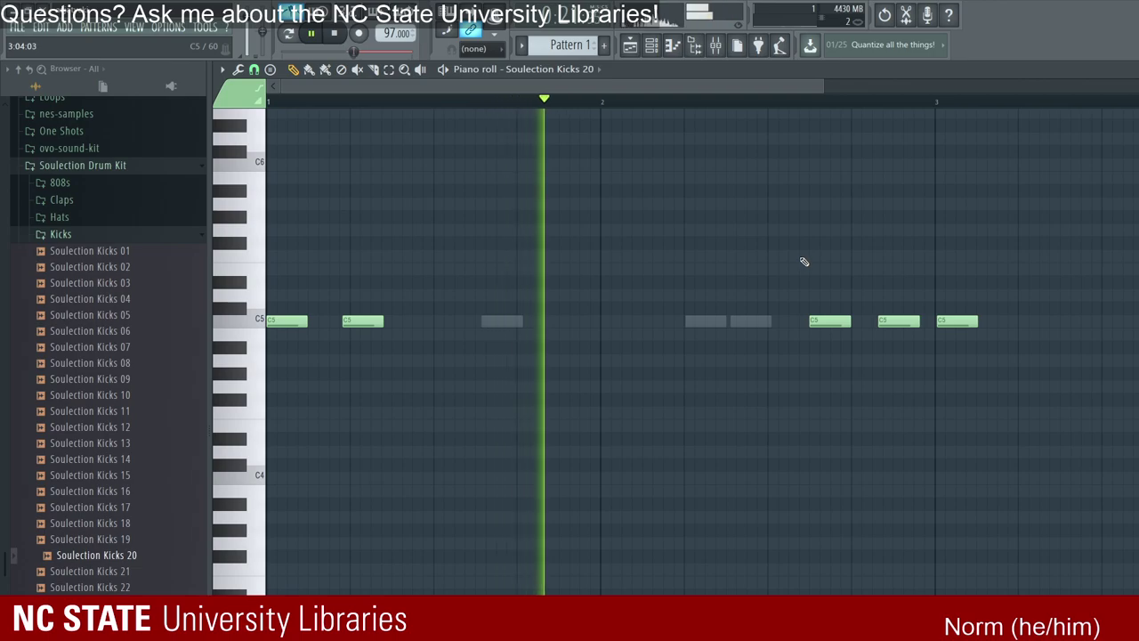
key(ctrl+alt+z)
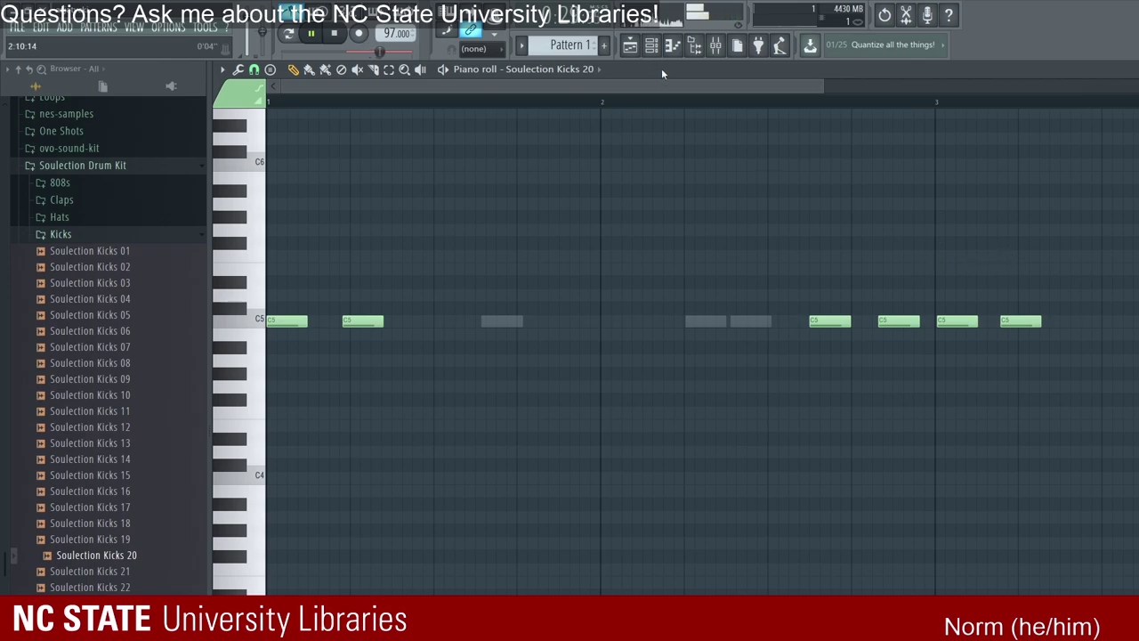
Step: Add shorter C5 notes for Soulection Kicks 20 near the end of bar 3 and twice in the second half of bar 4
scroll(663, 85, down, 3)
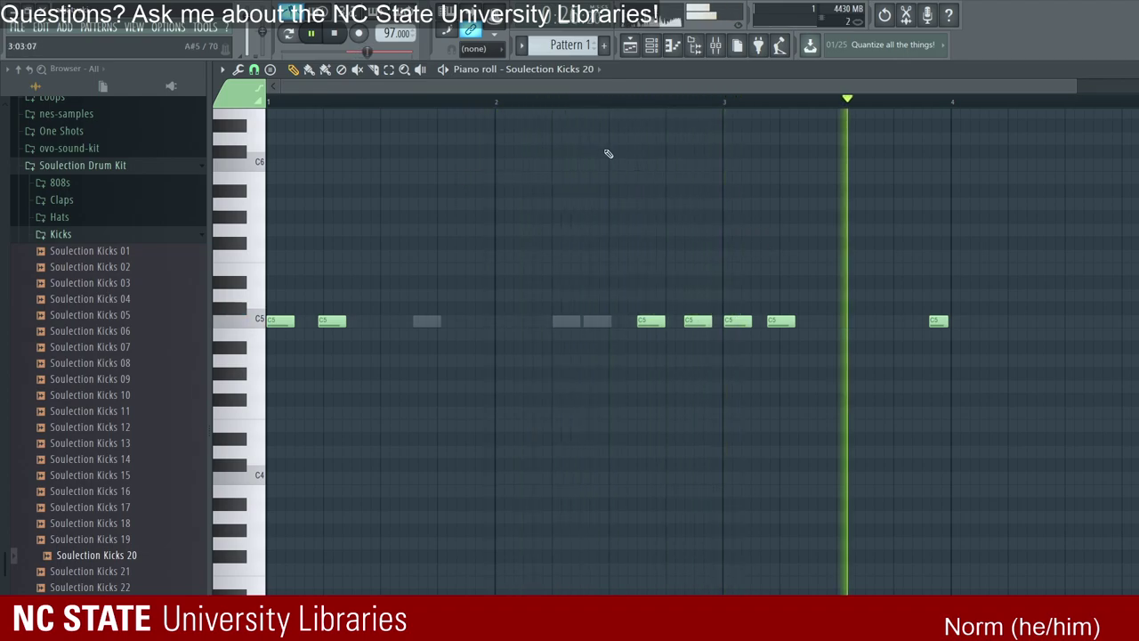
drag(939, 320, 934, 321)
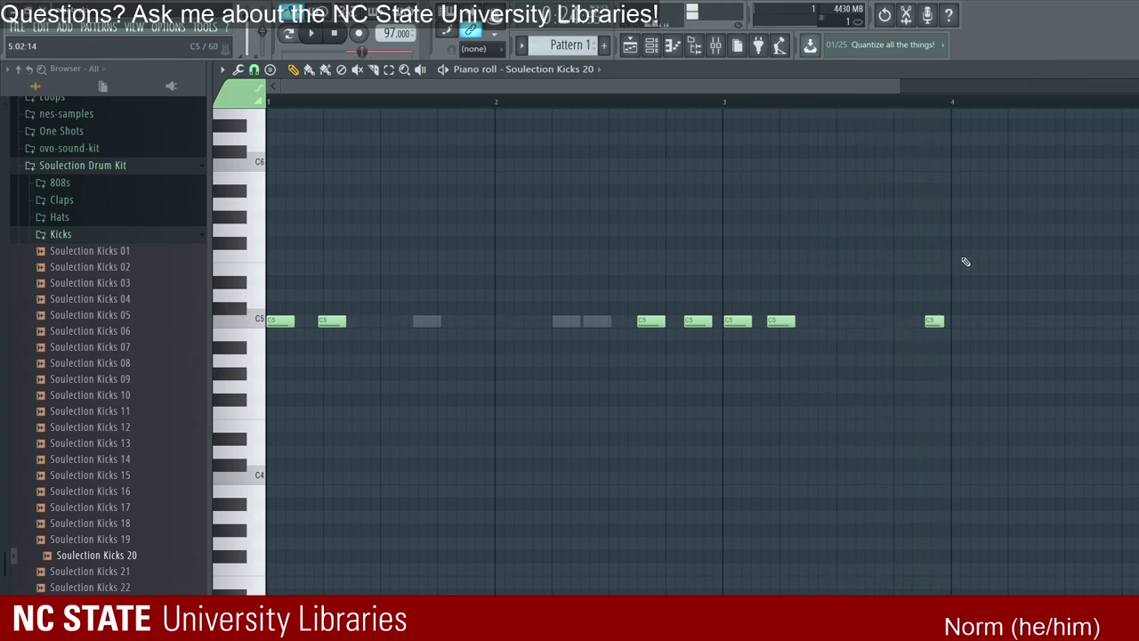
drag(654, 96, 765, 93)
key(shift+Left)
key(shift+Left)
key(shift+Left)
key(shift+Left)
key(shift+Left)
key(shift+Left)
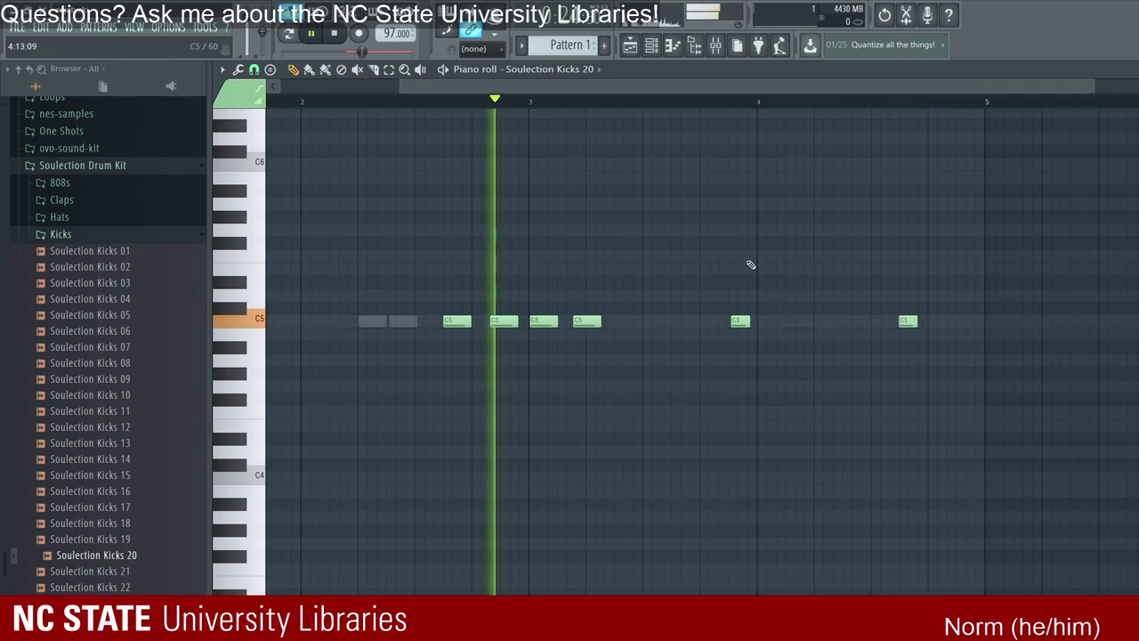
drag(543, 85, 609, 85)
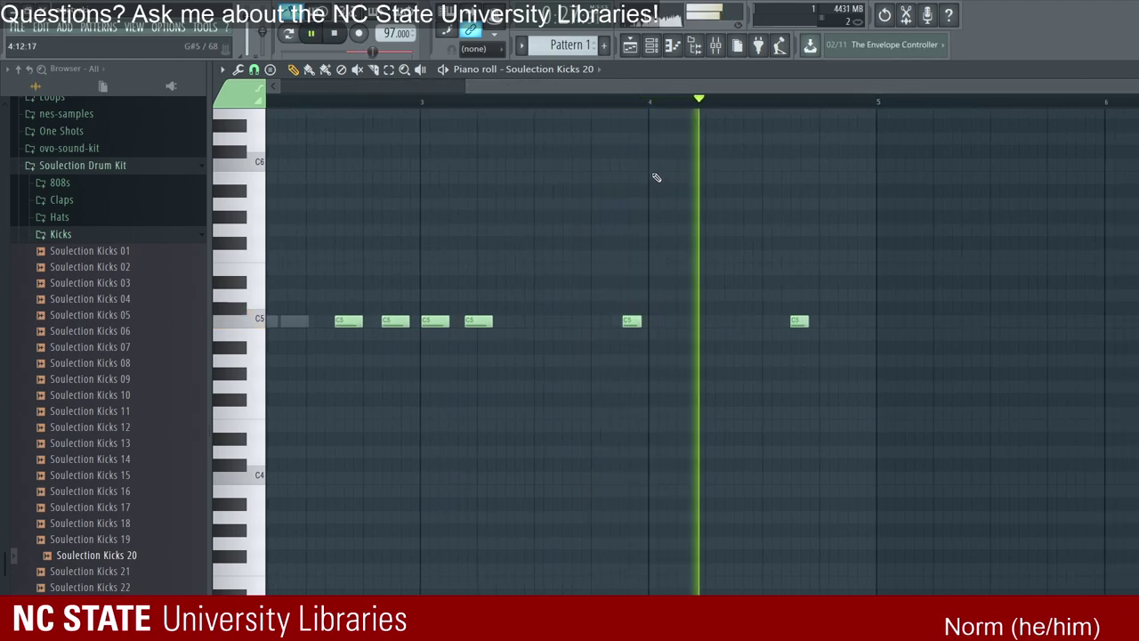
key(z)
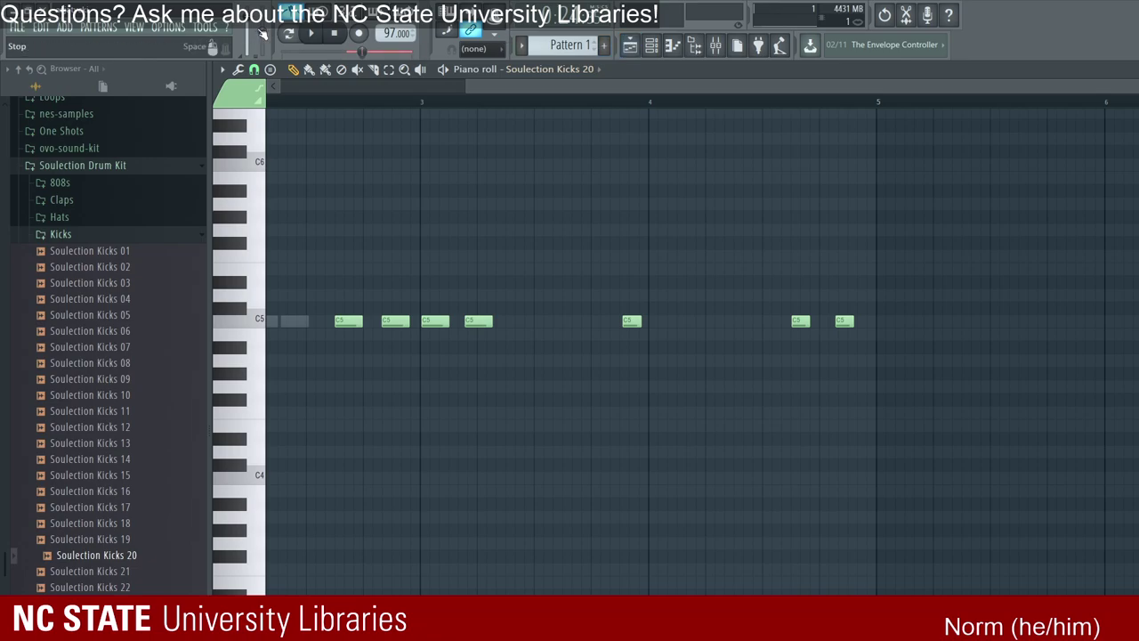
Step: Return to the playlist, duplicate the Pattern 1 clip on Track 2 to bar 13, and play the arrangement
key(F5)
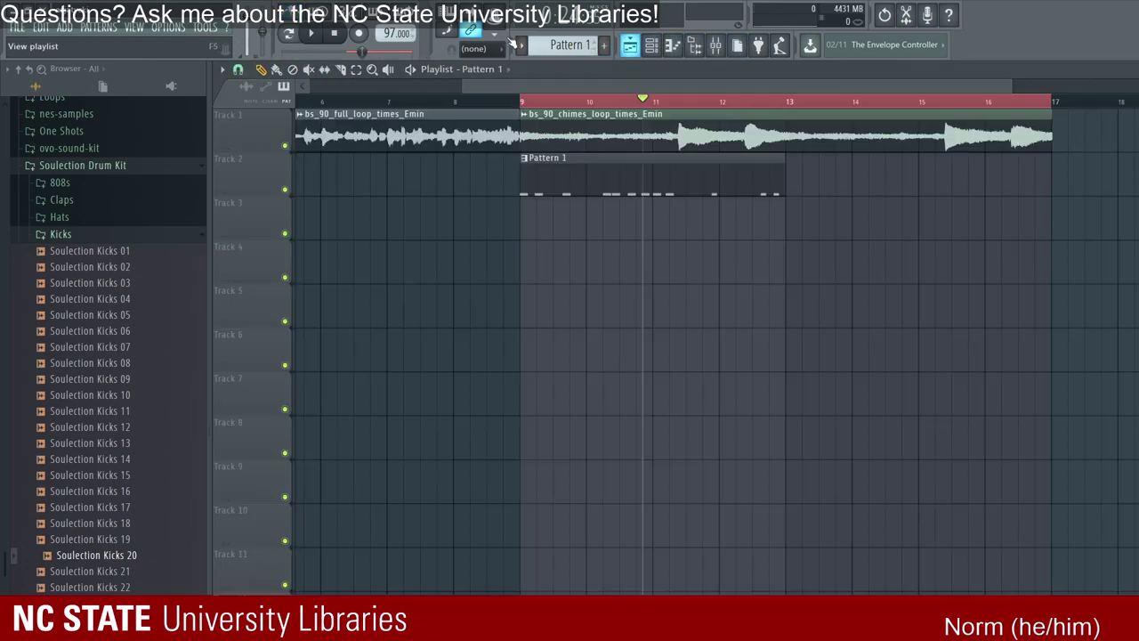
key(ctrl+b)
key(space)
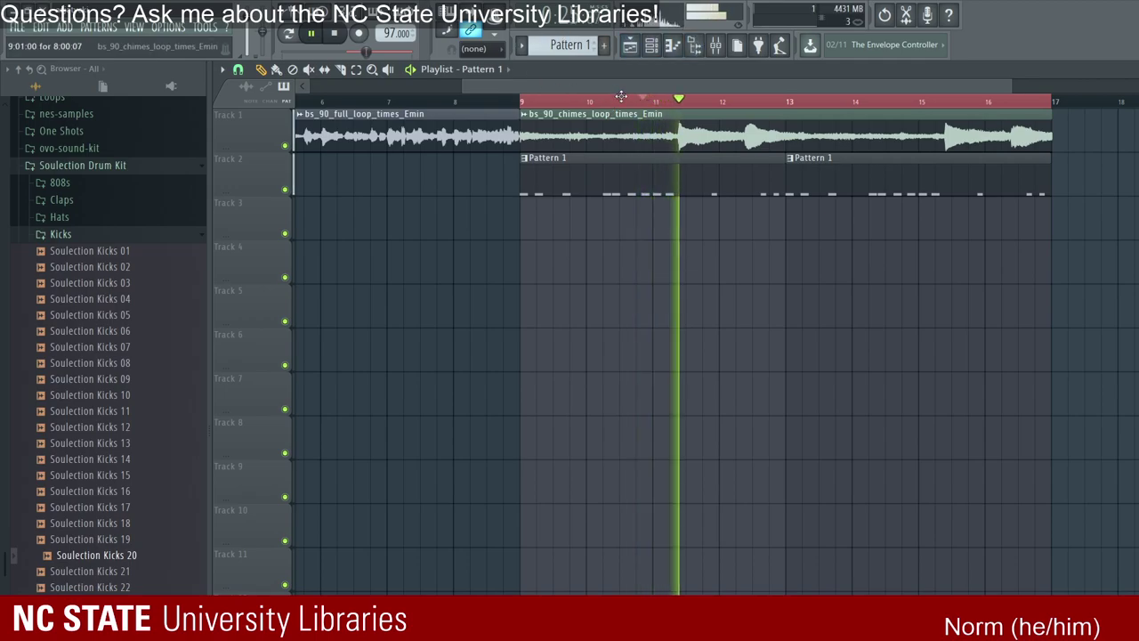
key(F6)
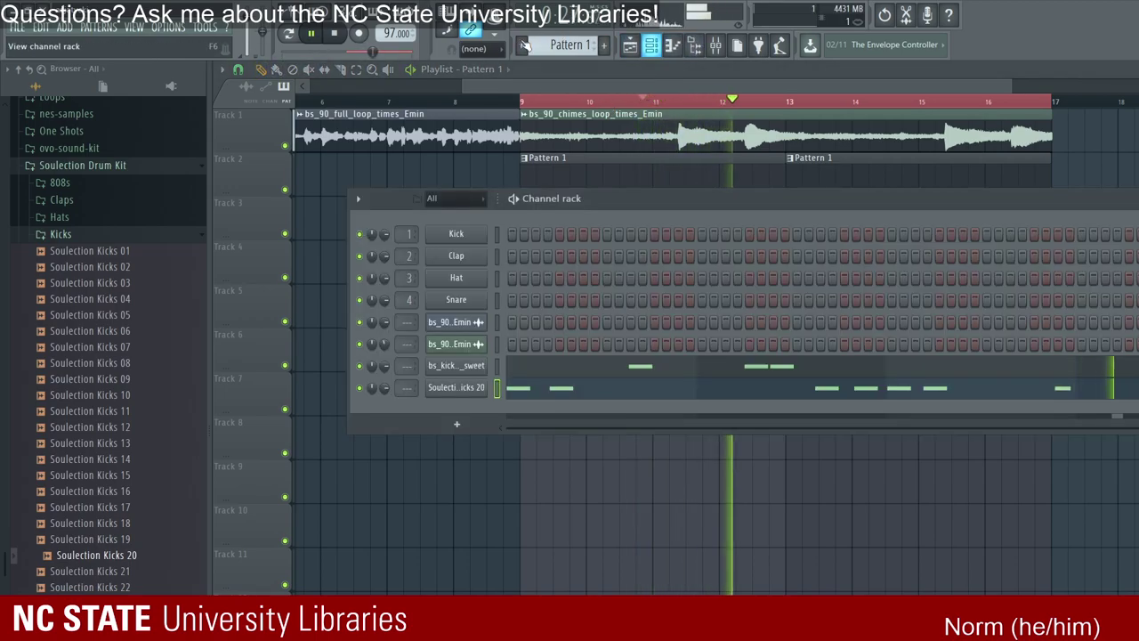
key(F6)
Step: Collapse the Soulection Drum Kit's Kicks folder, expand its Hats folder, and stop playback
click(60, 233)
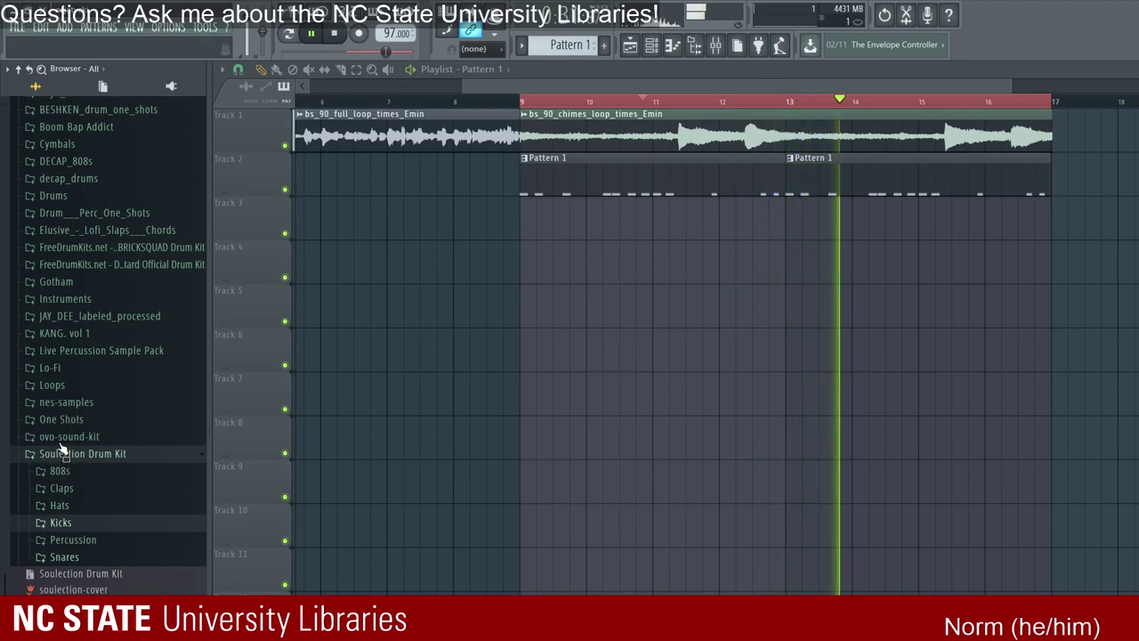
key(Up)
key(Right)
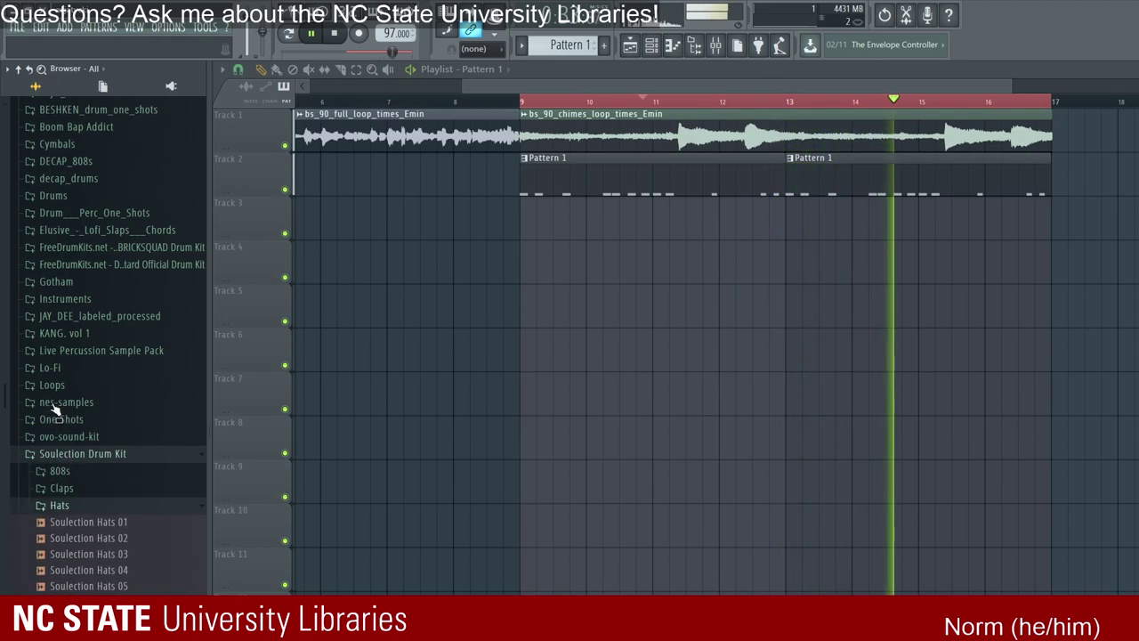
key(space)
scroll(107, 463, down, 8)
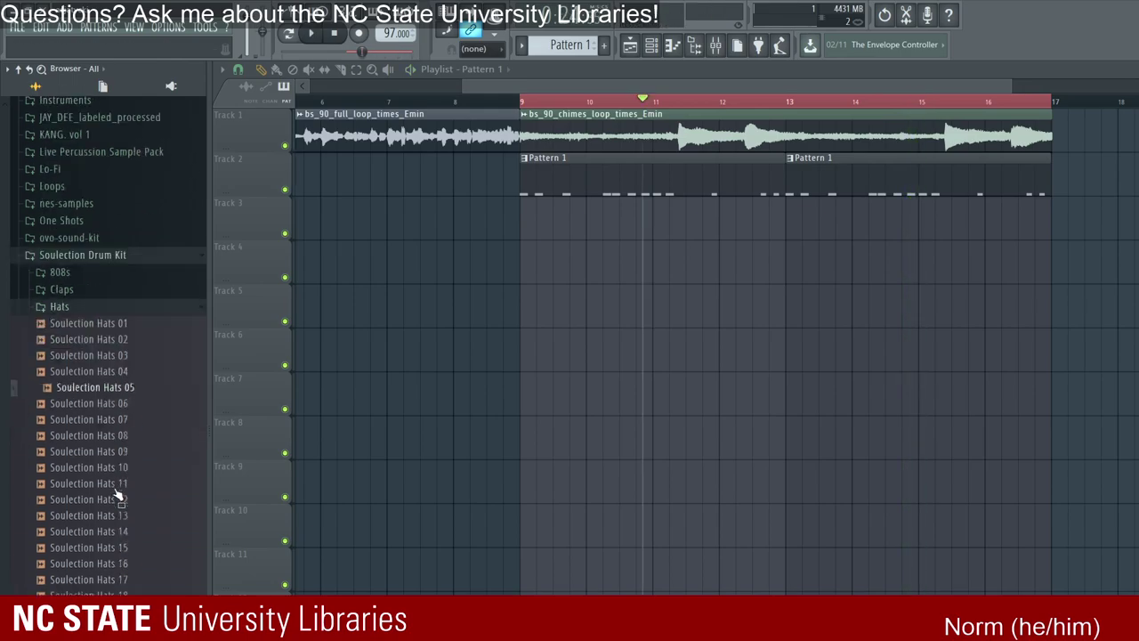
Step: Audition the samples in the Soulection Hats folder, ending on Soulection Hats 03
scroll(98, 356, up, 6)
key(Up)
key(Up)
key(Up)
key(Up)
key(Up)
key(Up)
key(Up)
key(Up)
key(Up)
key(Up)
key(Up)
key(Up)
key(Up)
key(Up)
key(Up)
key(Up)
key(Up)
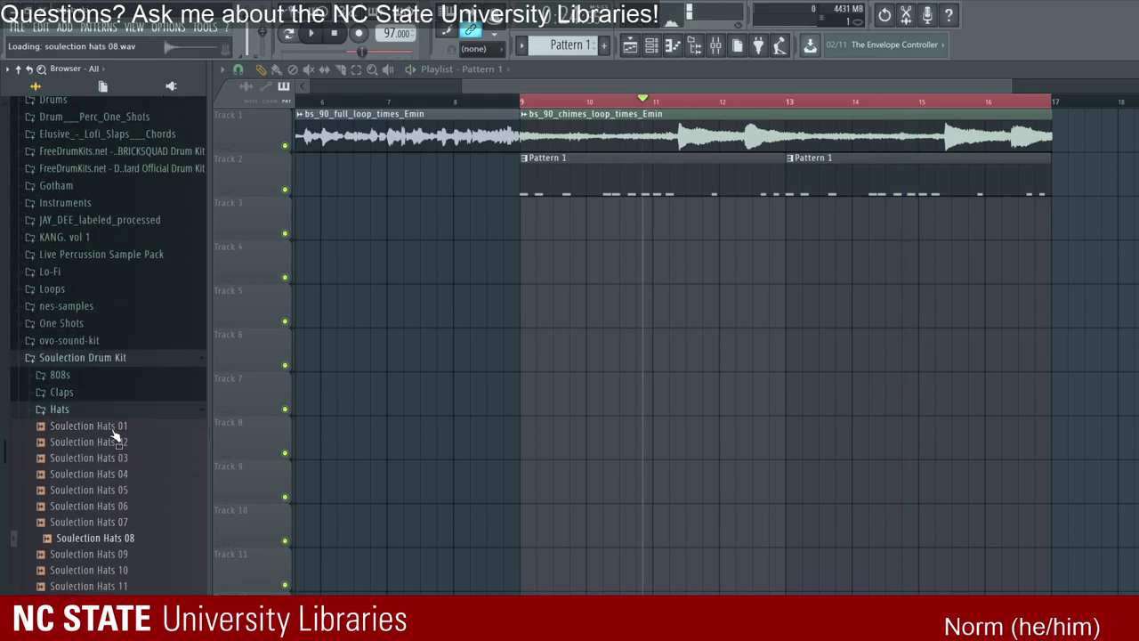
key(Down)
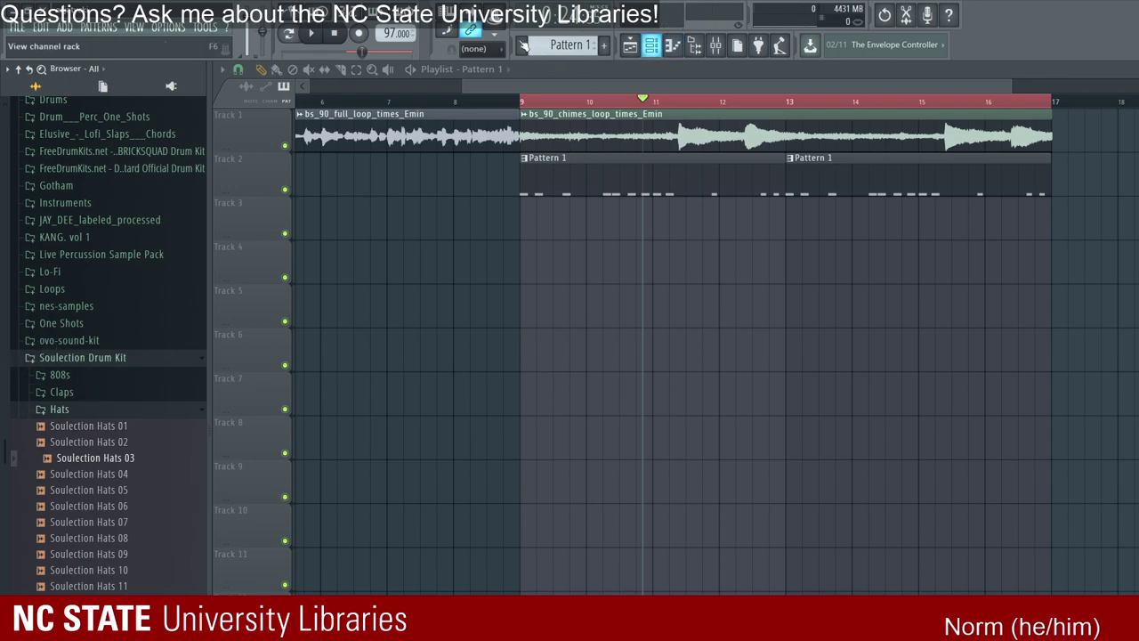
Step: Show the channel rack, add Soulection Hats 03 as a new channel, and fill every second step of it
click(650, 44)
drag(87, 371, 312, 365)
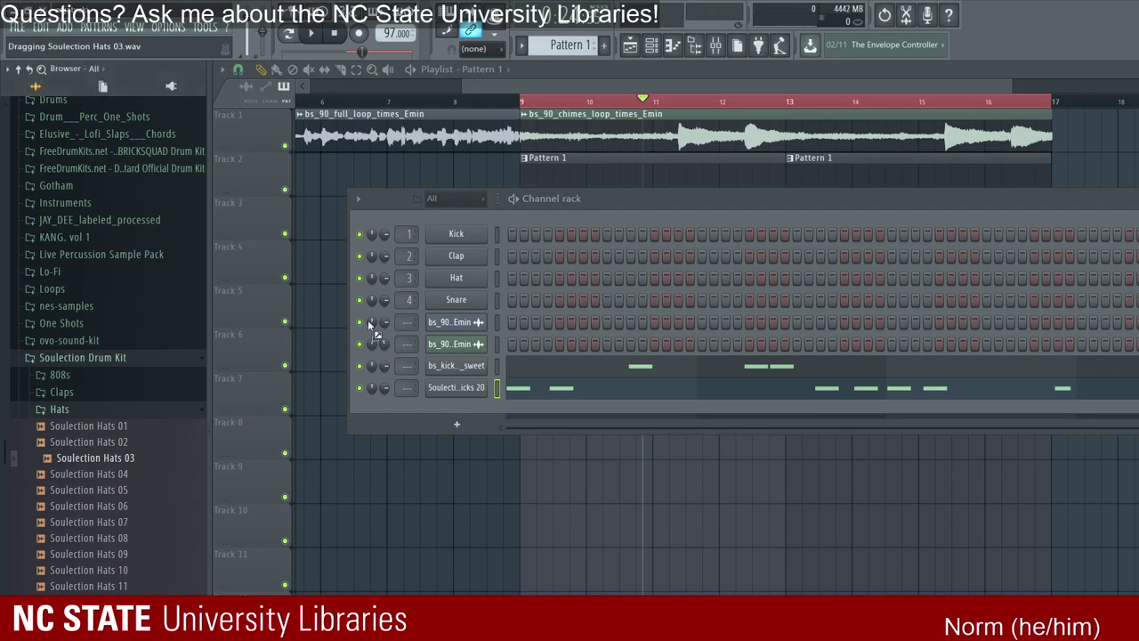
drag(372, 326, 378, 336)
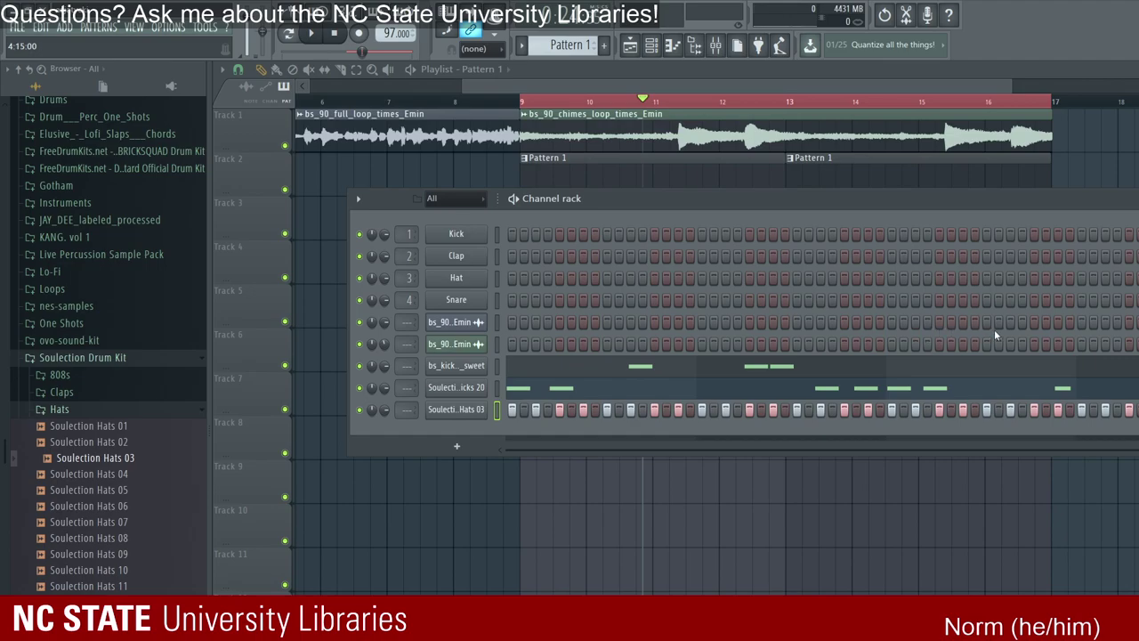
Step: Play the arrangement to check the hi-hat pattern against the kicks and the chimes loop
key(space)
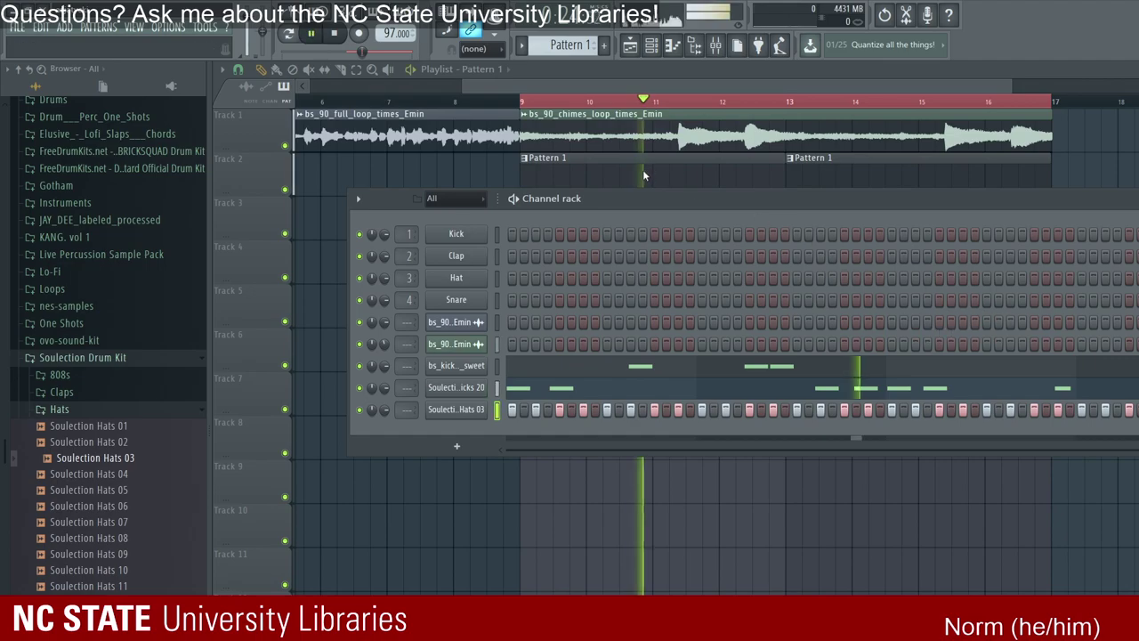
key(space)
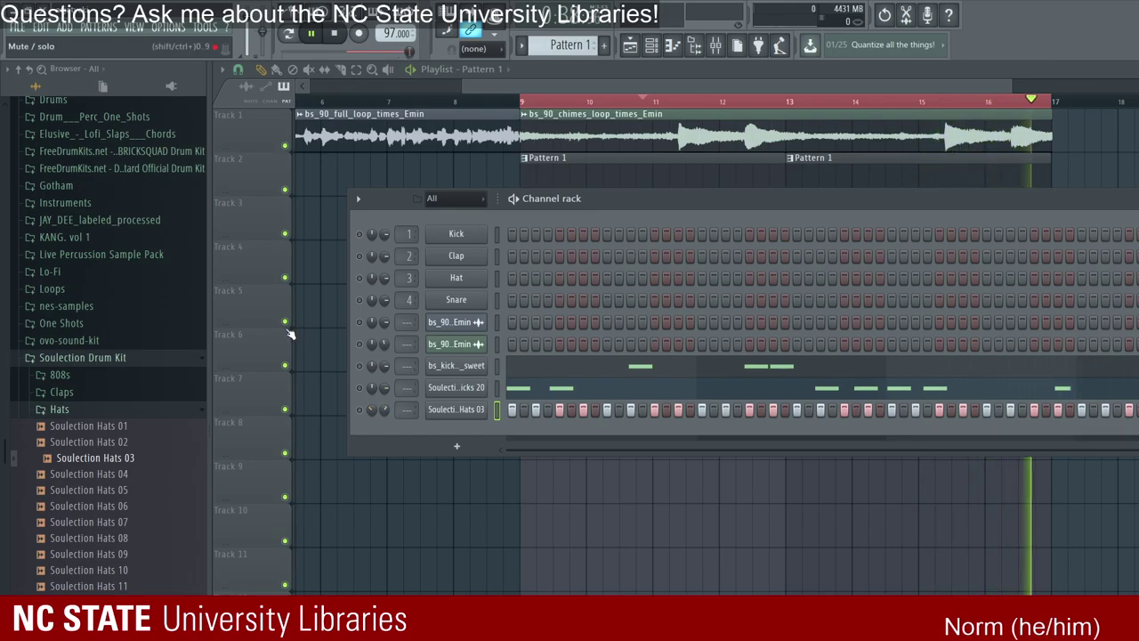
key(space)
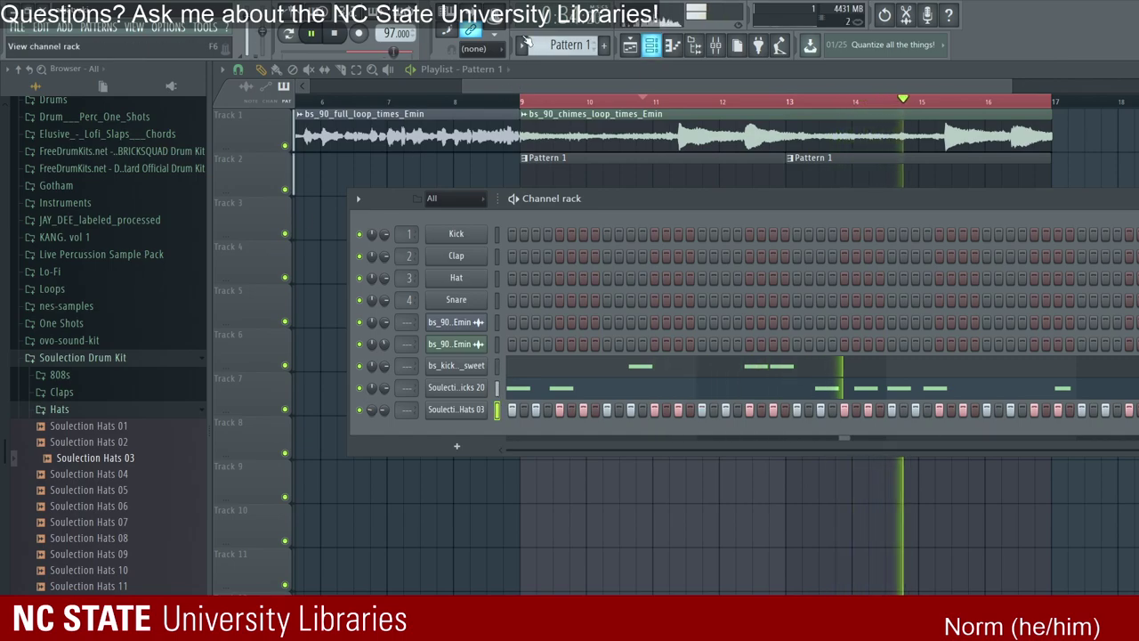
key(space)
Step: Collapse the Hats folder, expand the Soulection Drum Kit's Snares folder, and audition its samples
scroll(64, 198, down, 4)
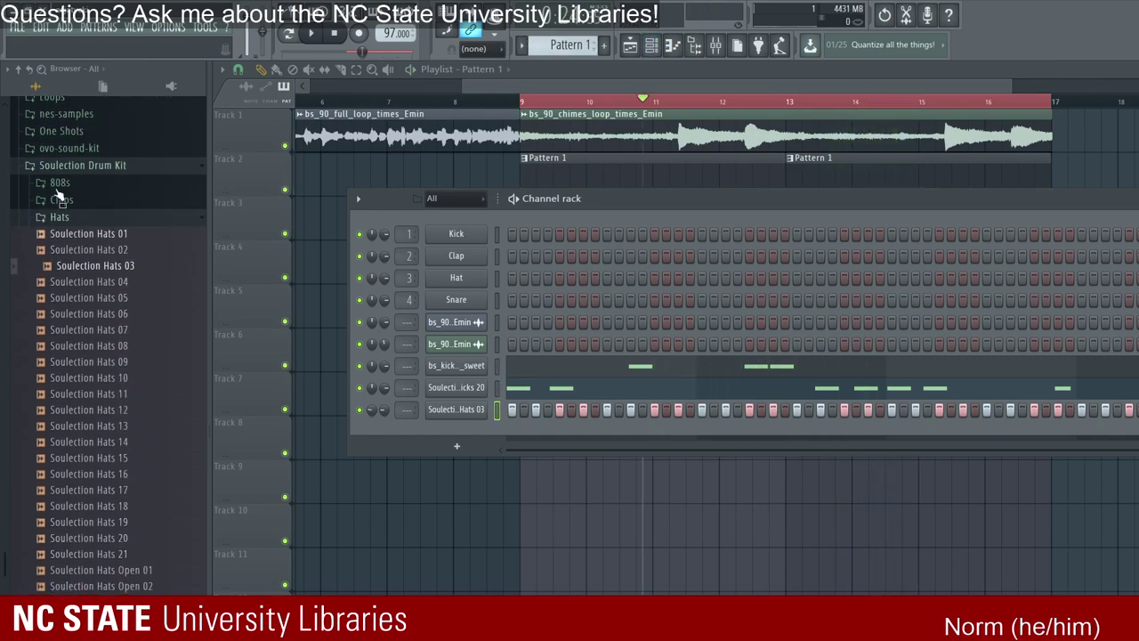
click(60, 217)
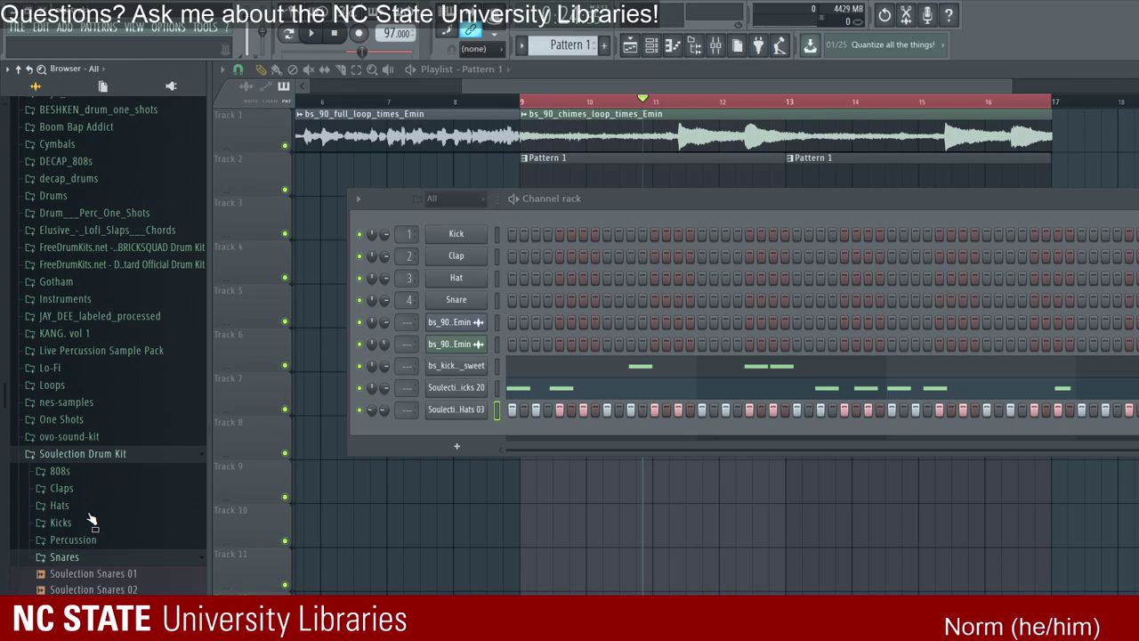
scroll(89, 507, down, 2)
scroll(82, 479, down, 2)
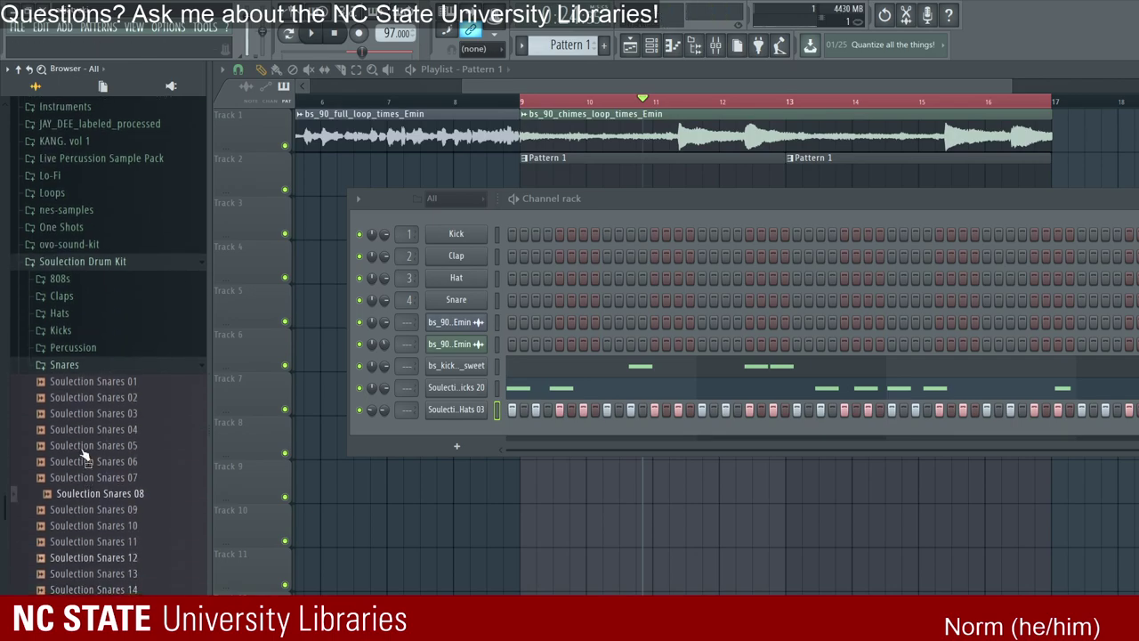
key(Down)
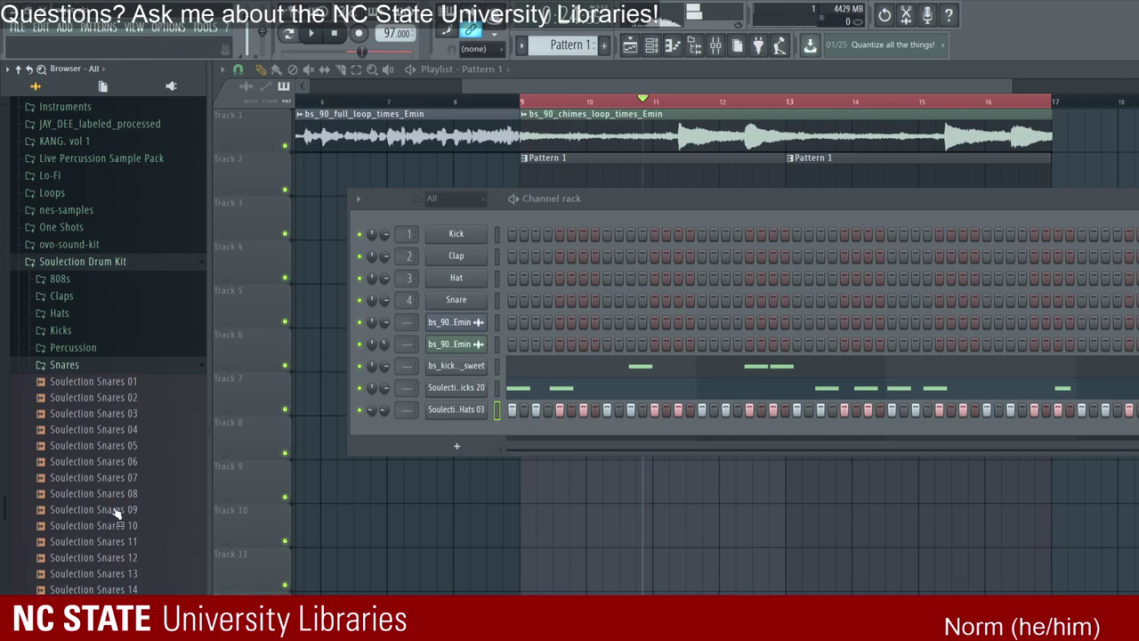
scroll(115, 512, down, 5)
scroll(89, 400, up, 9)
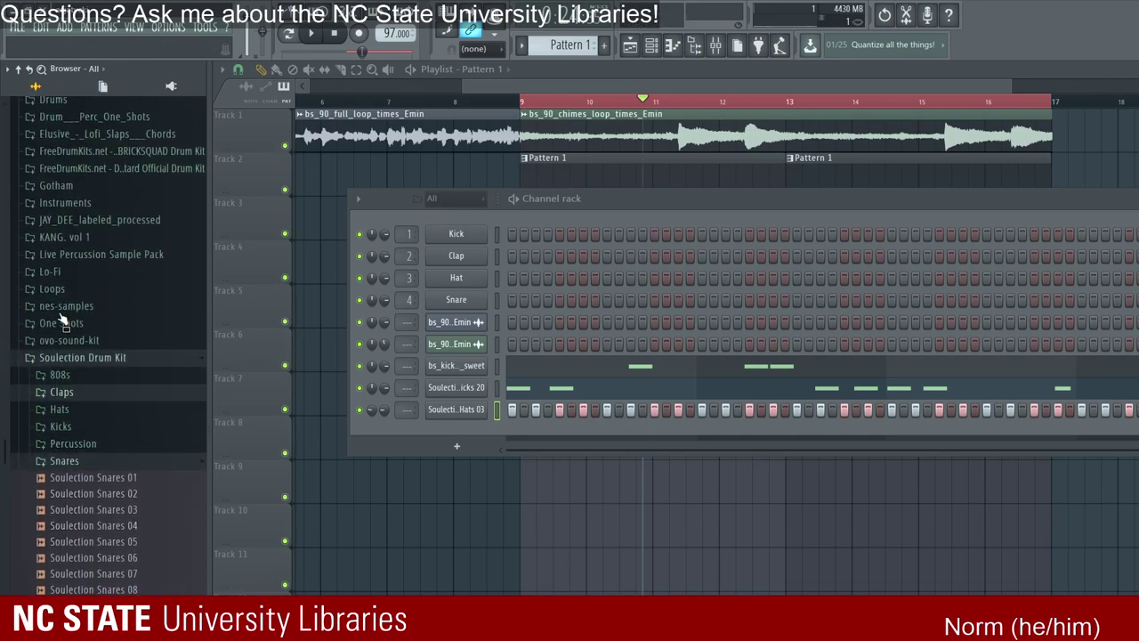
Step: Expand the Soulection Drum Kit's Claps folder and audition its clap samples
click(75, 391)
key(Down)
key(Down)
key(Down)
key(Down)
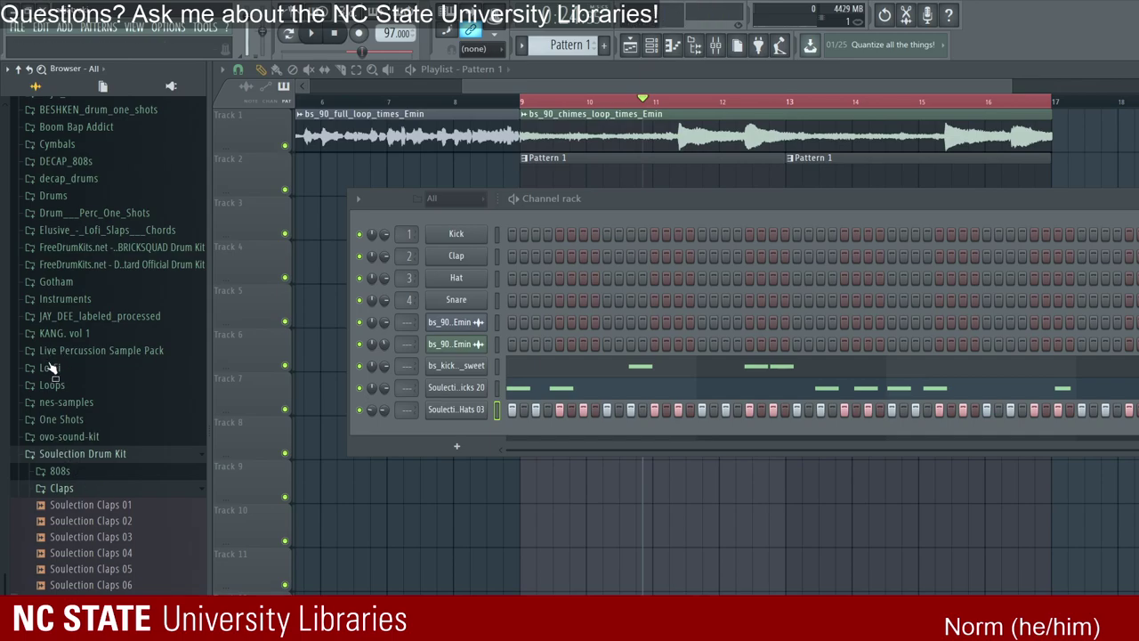
Step: Add DECAP_snare_sword_chop from the decap_drums pack's DECAP_snares folder as a new channel and activate its steps 13, 29 and 45
scroll(51, 366, up, 3)
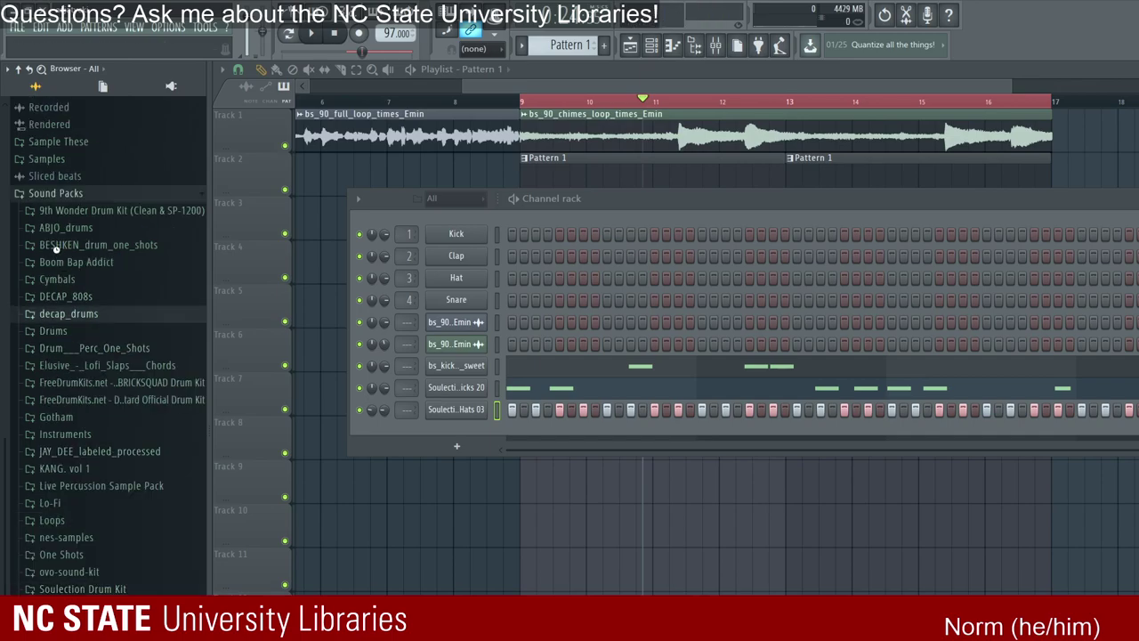
click(67, 313)
click(80, 365)
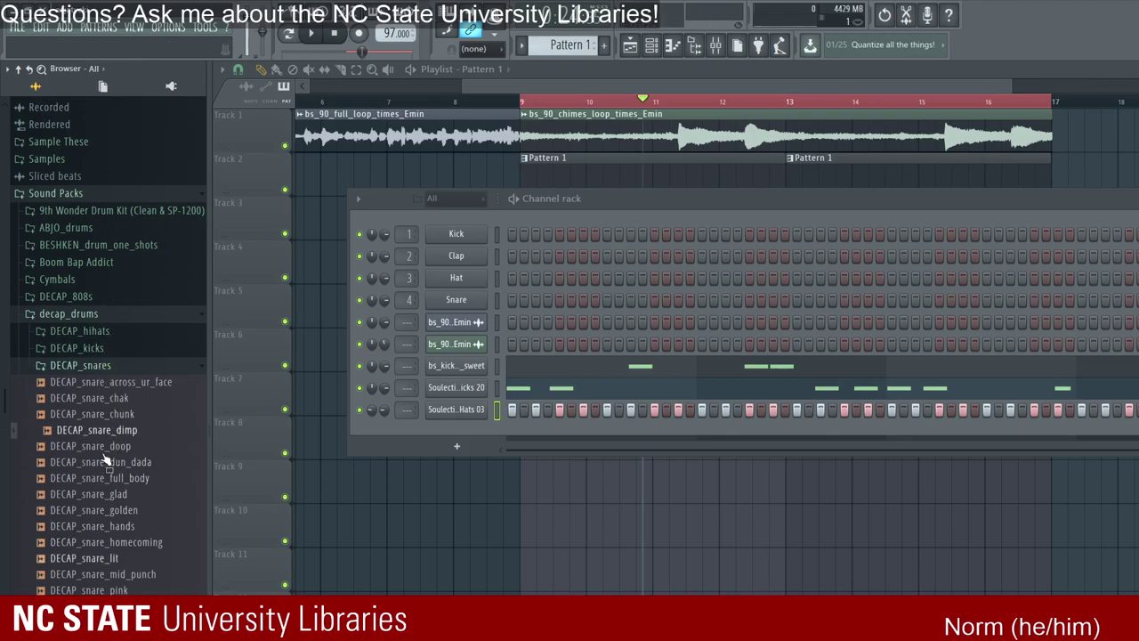
scroll(89, 498, down, 2)
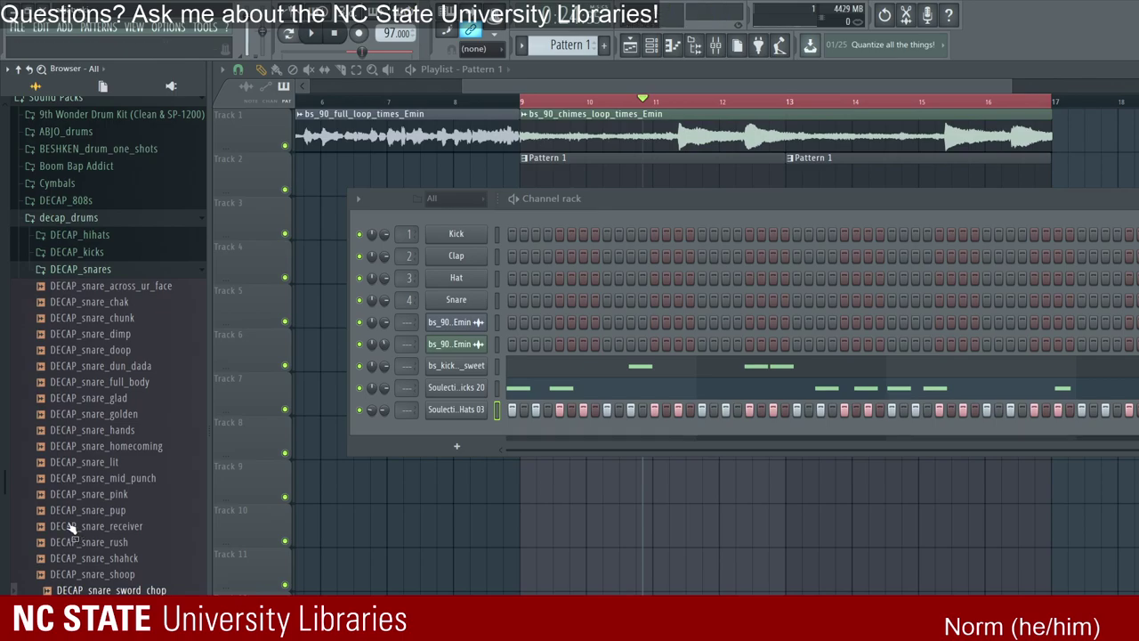
drag(372, 347, 563, 375)
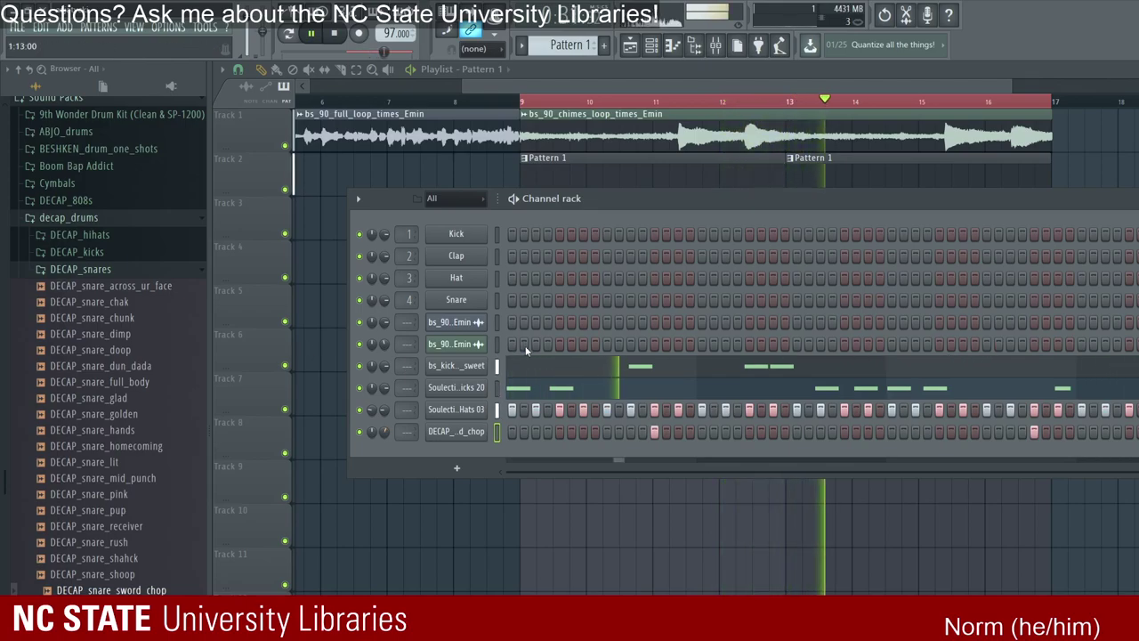
click(653, 431)
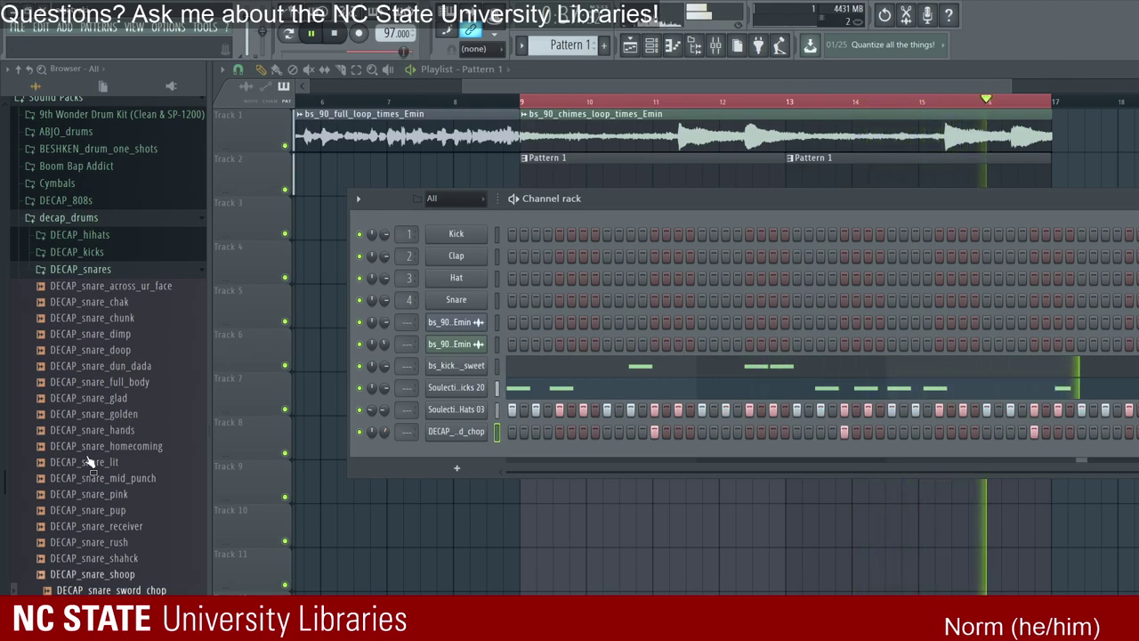
Step: Audition further DECAP snares through DECAP_snare_zoom_bap during playback and lower the chimes loop's channel volume to about 54%
key(Up)
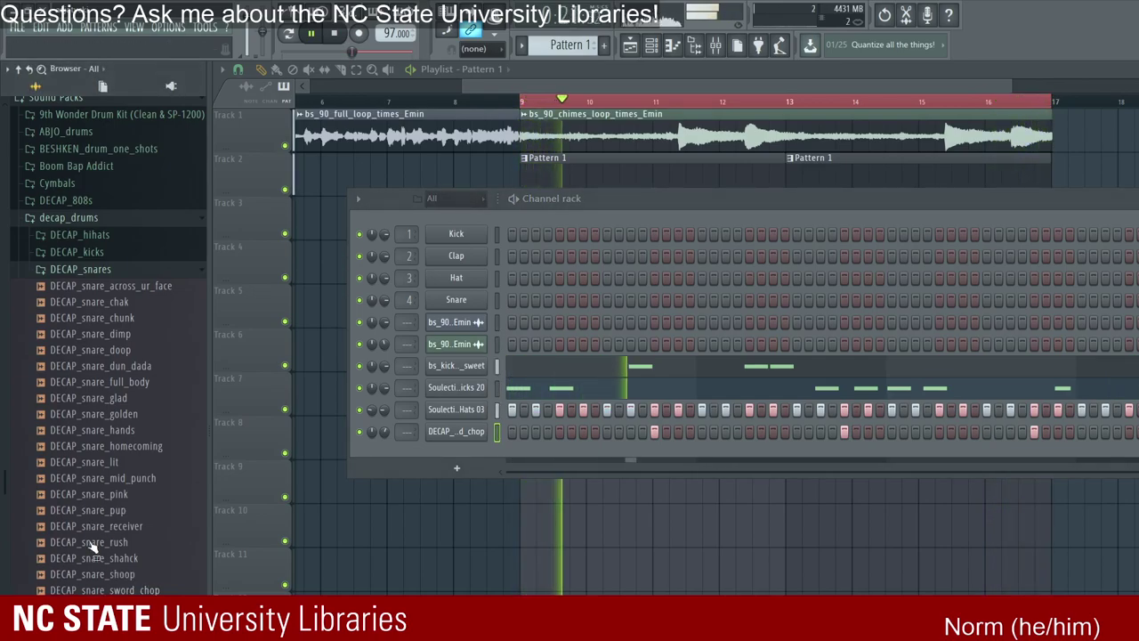
scroll(98, 521, down, 2)
scroll(114, 511, down, 4)
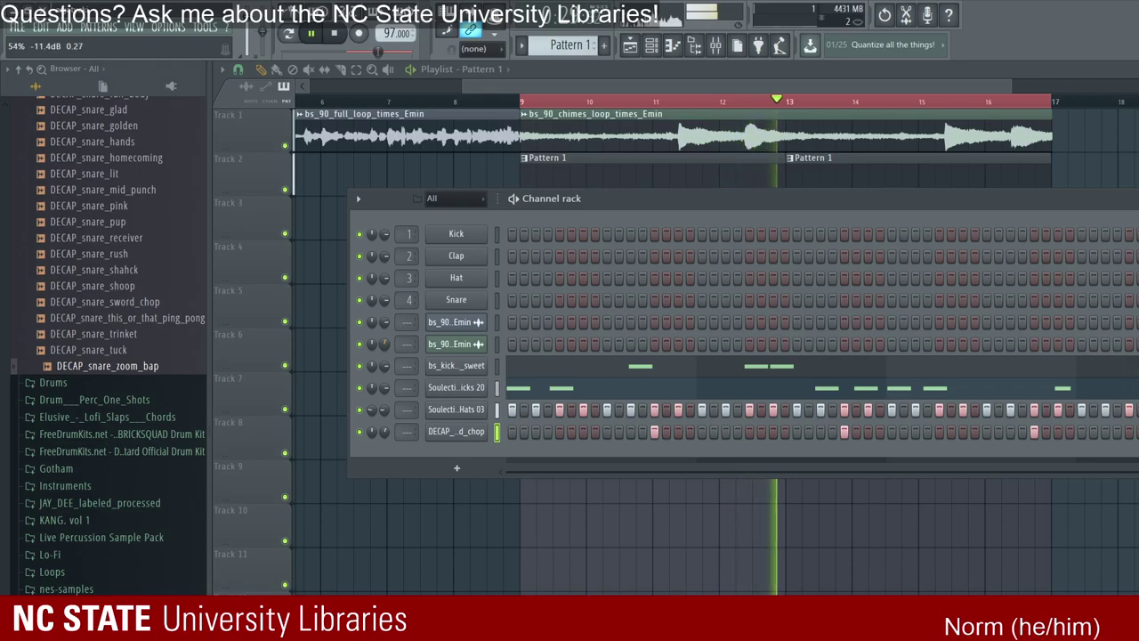
drag(379, 52, 386, 52)
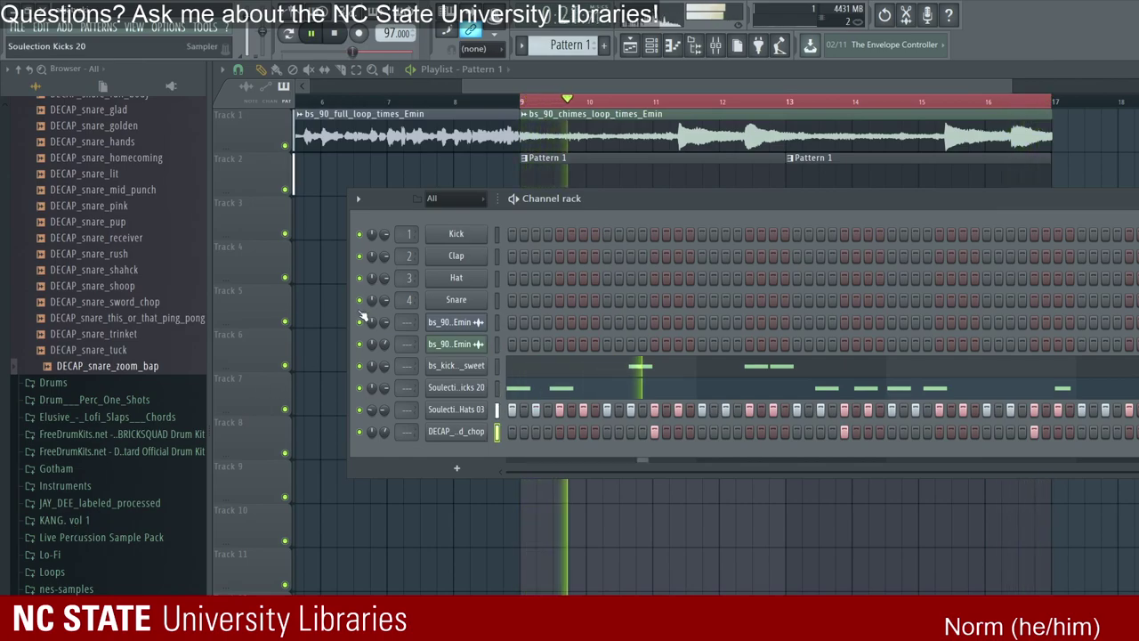
Step: Nudge the second Soulection Kicks 20 note slightly earlier to 1:04:11 in the piano roll and play back the result
click(512, 387)
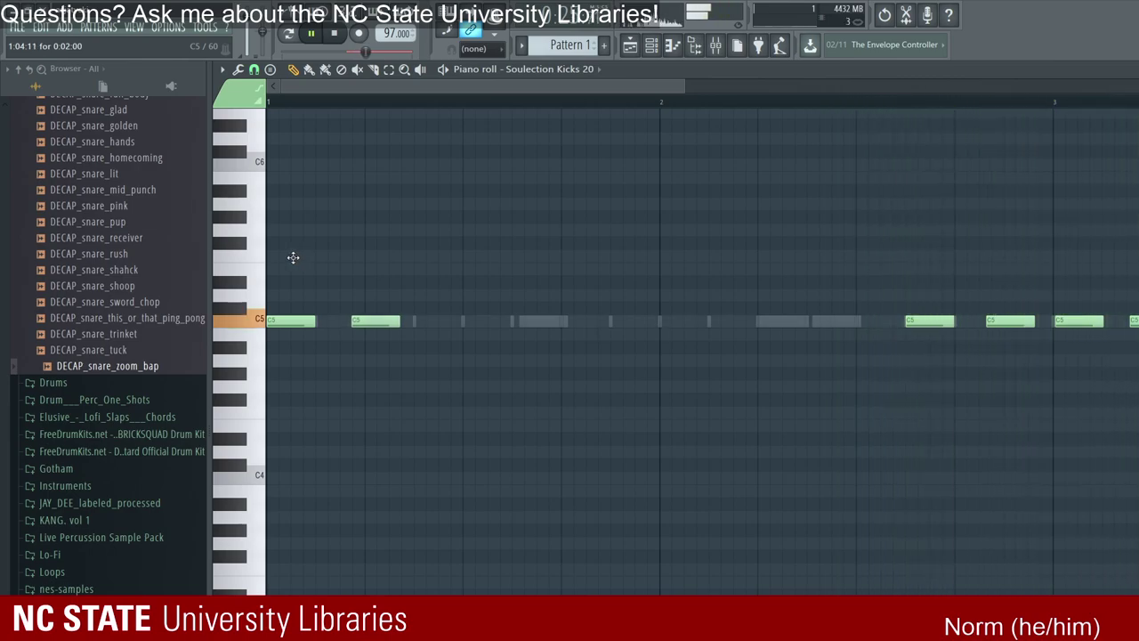
drag(373, 84, 546, 87)
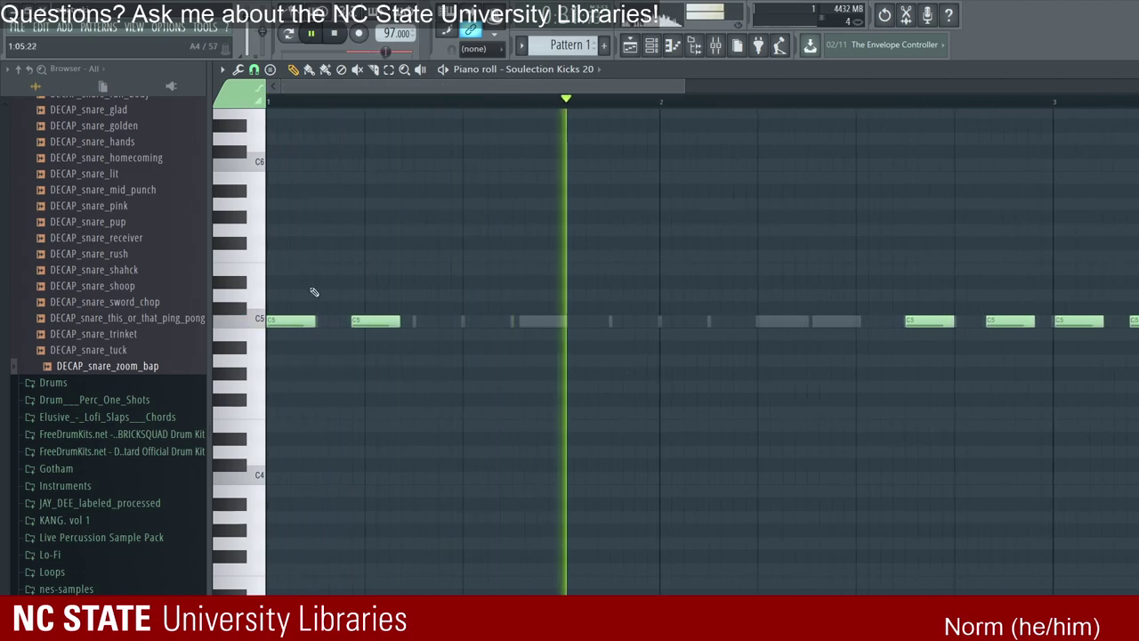
key(space)
key(F6)
key(space)
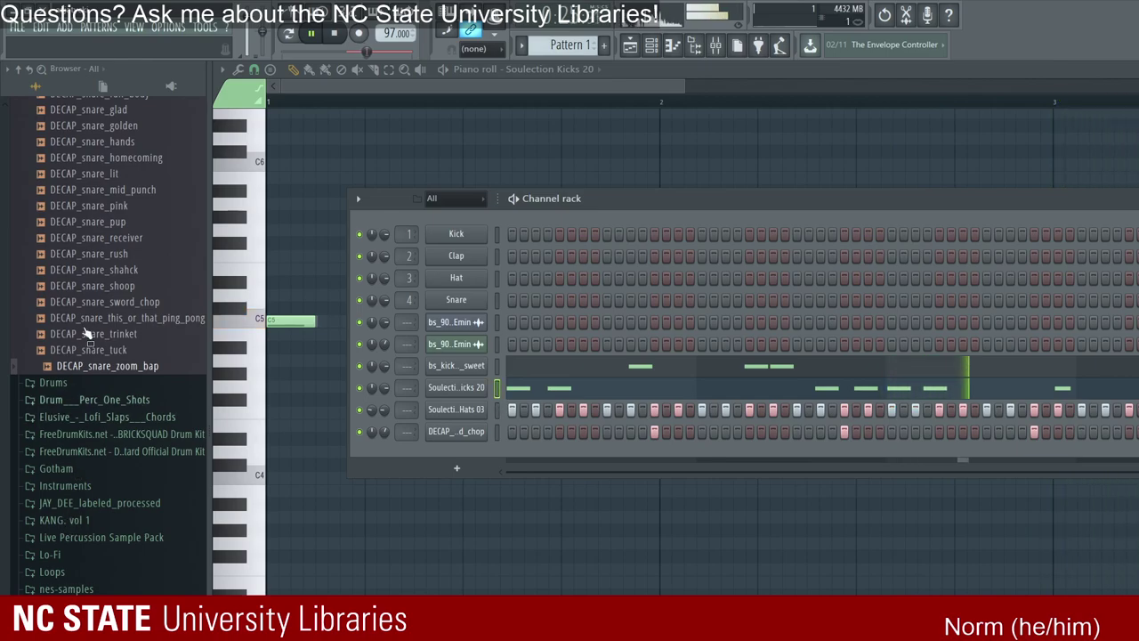
Step: Audition DECAP snares between DECAP_snare_glad and DECAP_snare_dimp against the playing beat
scroll(84, 331, up, 4)
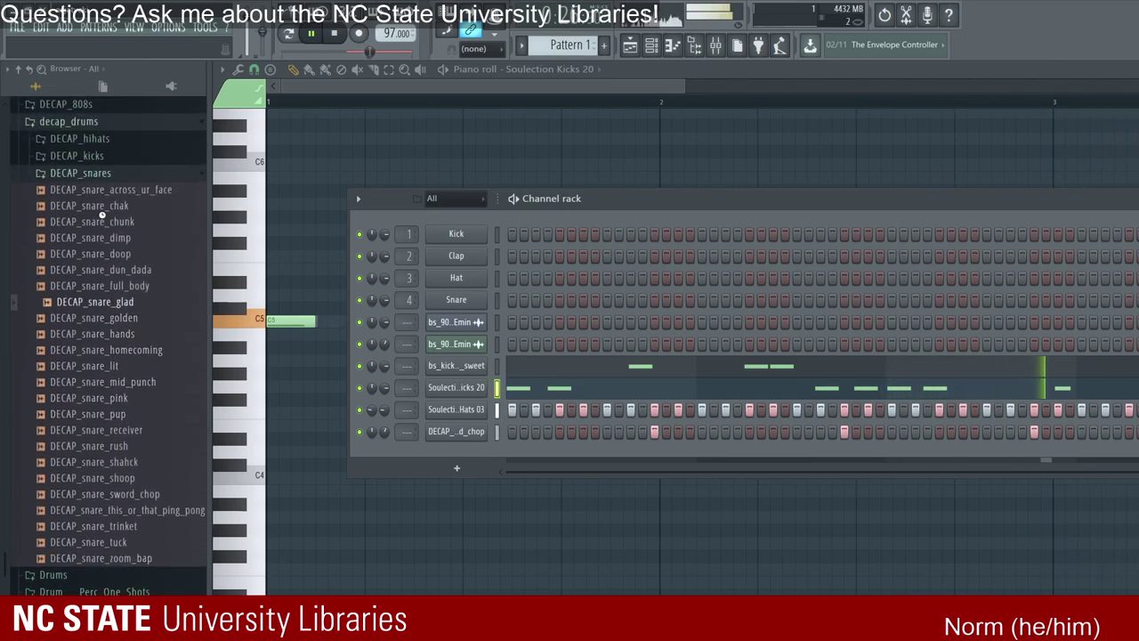
key(Up)
key(Up)
key(Up)
key(Up)
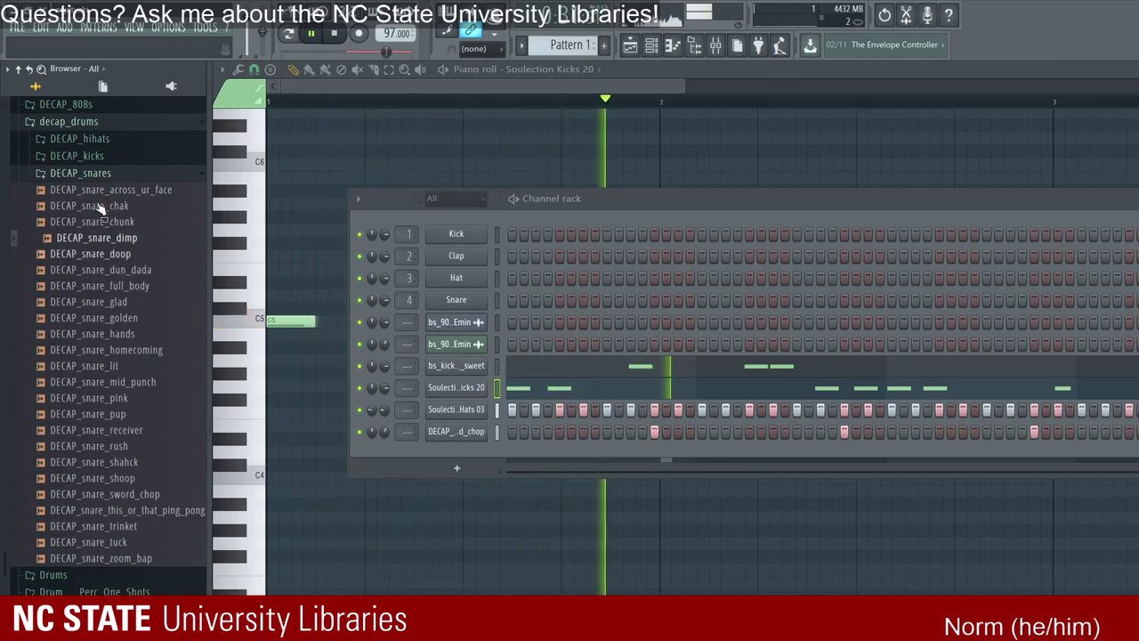
key(Down)
key(Down)
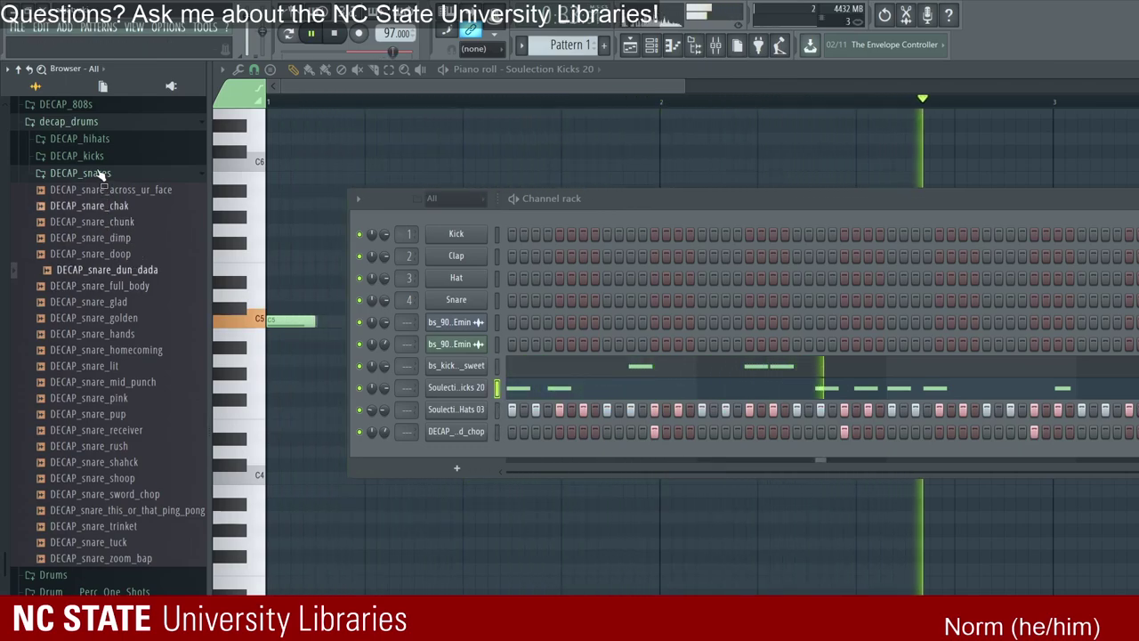
Step: Add DECAP_snare_hands as a new channel and activate its steps 5 and 37
key(Down)
key(Down)
key(Down)
key(Down)
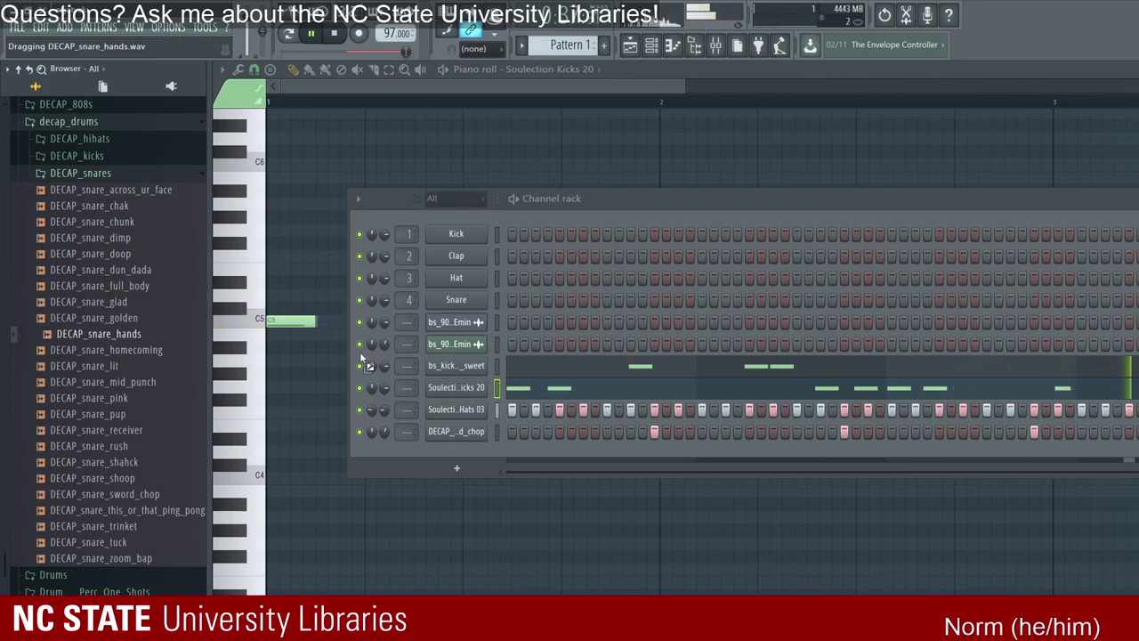
drag(361, 355, 444, 369)
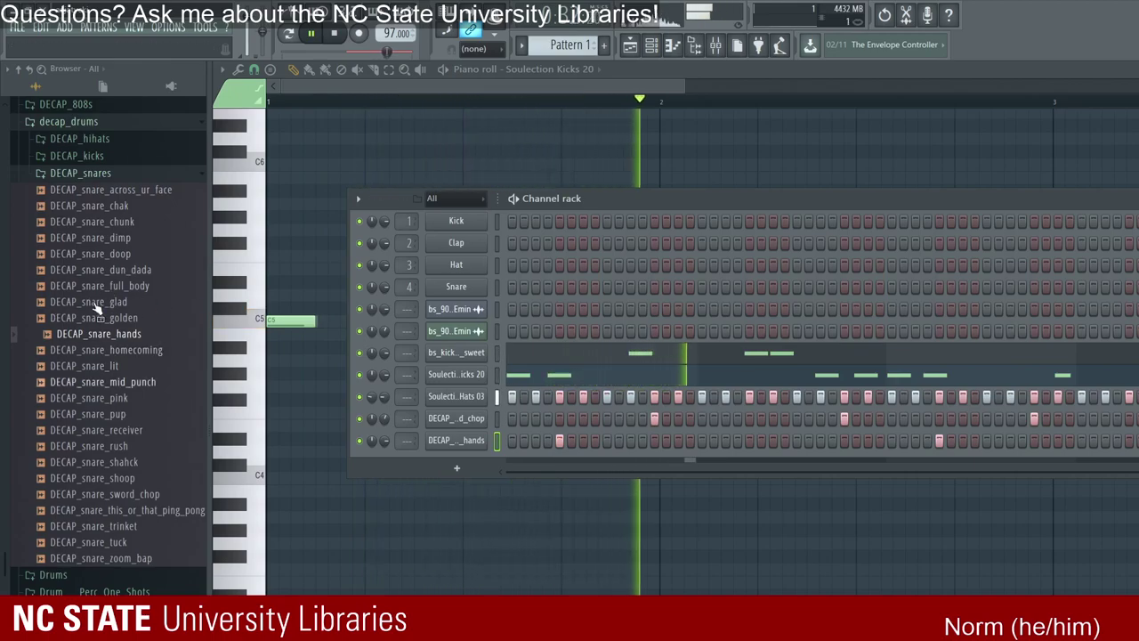
Step: Add DECAP_snare_pink as a new channel and activate every eighth step starting from step 5
key(Down)
key(Down)
key(Down)
key(Down)
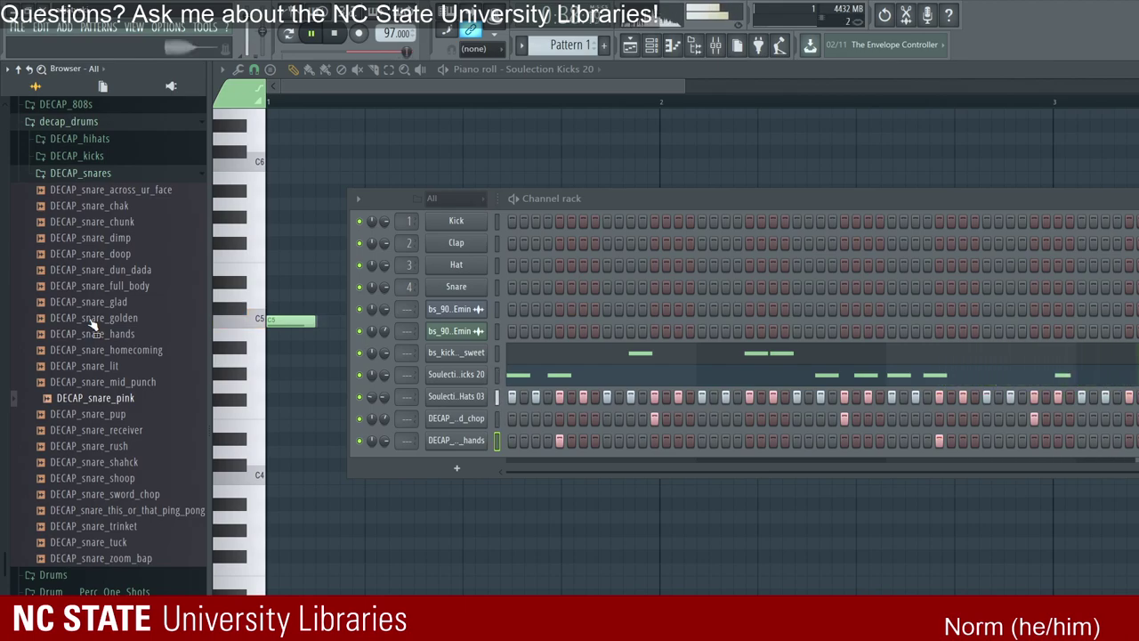
drag(374, 366, 378, 370)
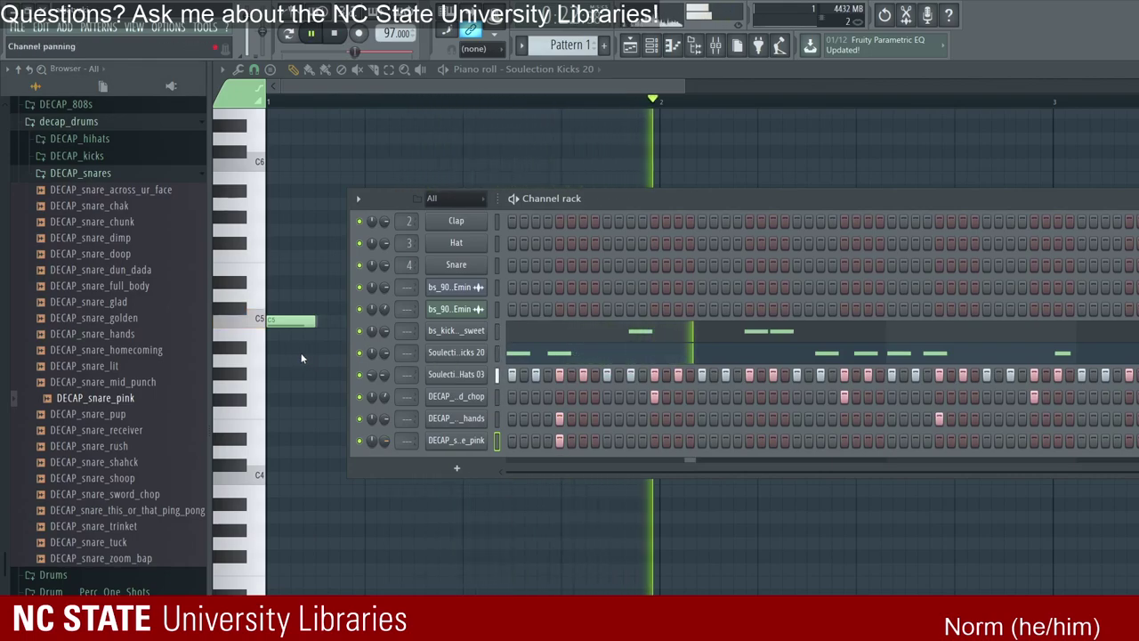
Step: Pan the DECAP_snare_pink channel to the left and check its miscellaneous channel settings
drag(372, 439, 372, 454)
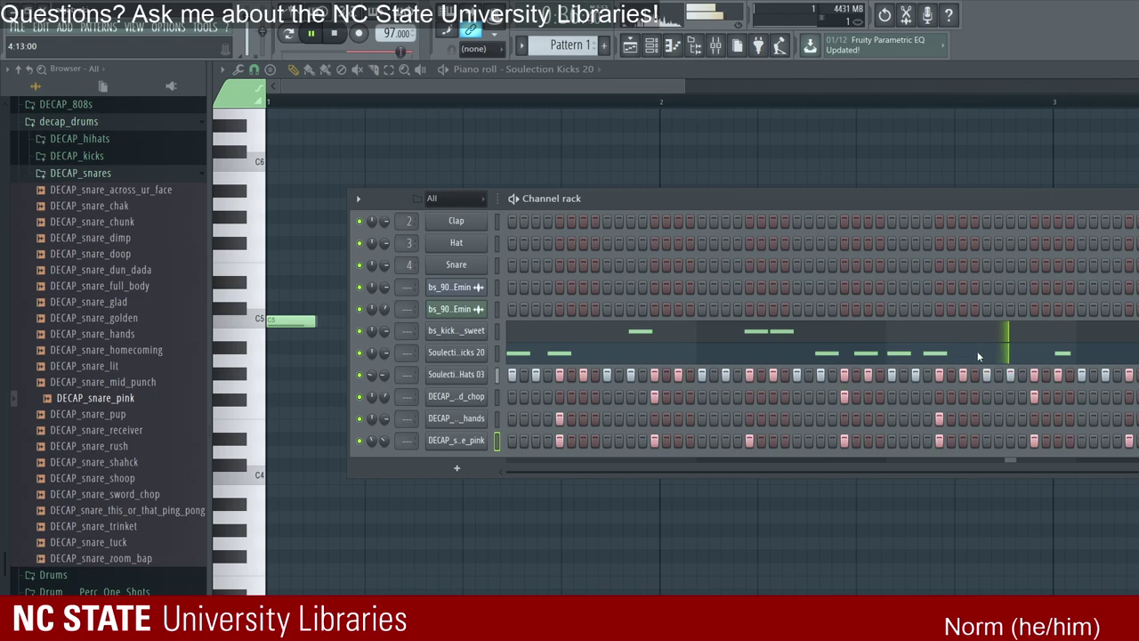
click(300, 149)
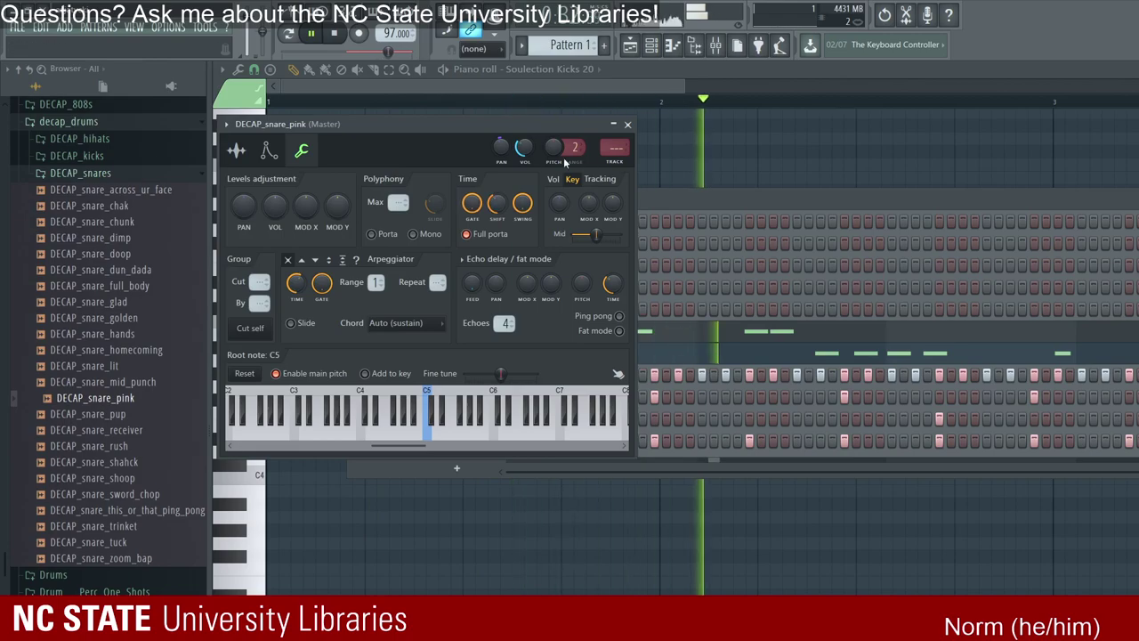
key(F6)
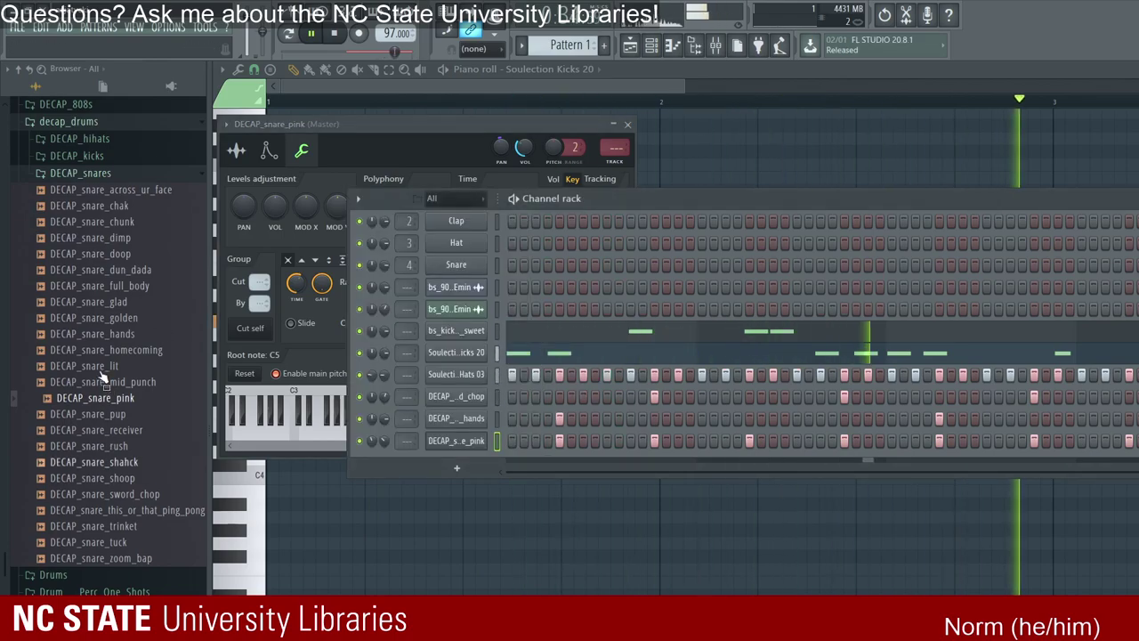
Step: Add DECAP_snare_shoop as a new channel with steps 21 and 53 active, and lower its volume
key(Down)
key(Down)
key(Down)
key(Down)
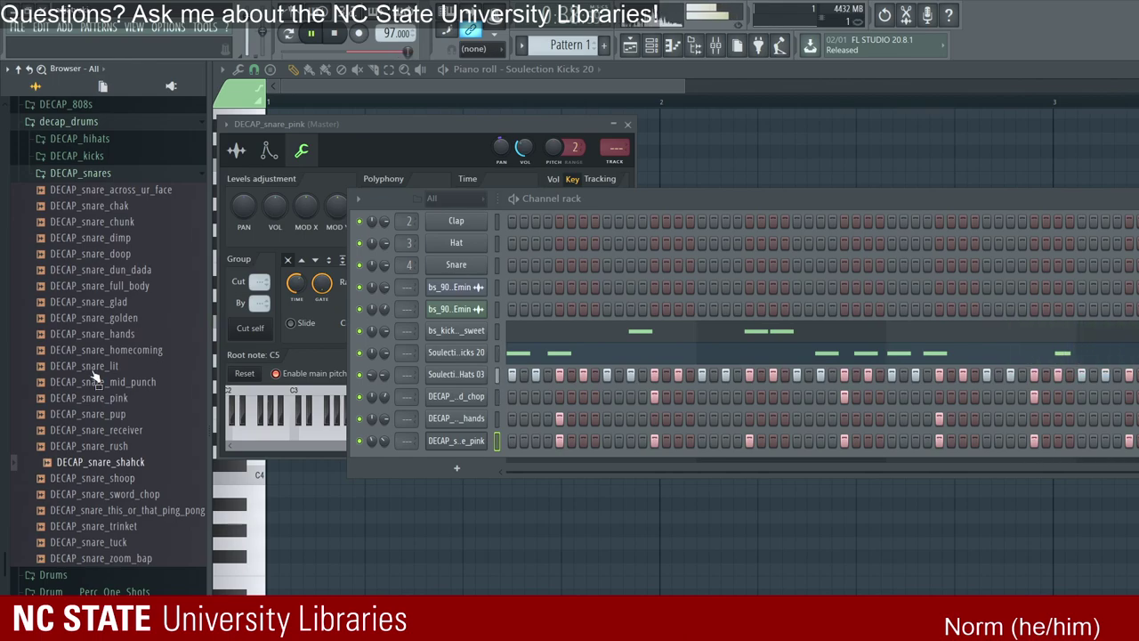
key(Down)
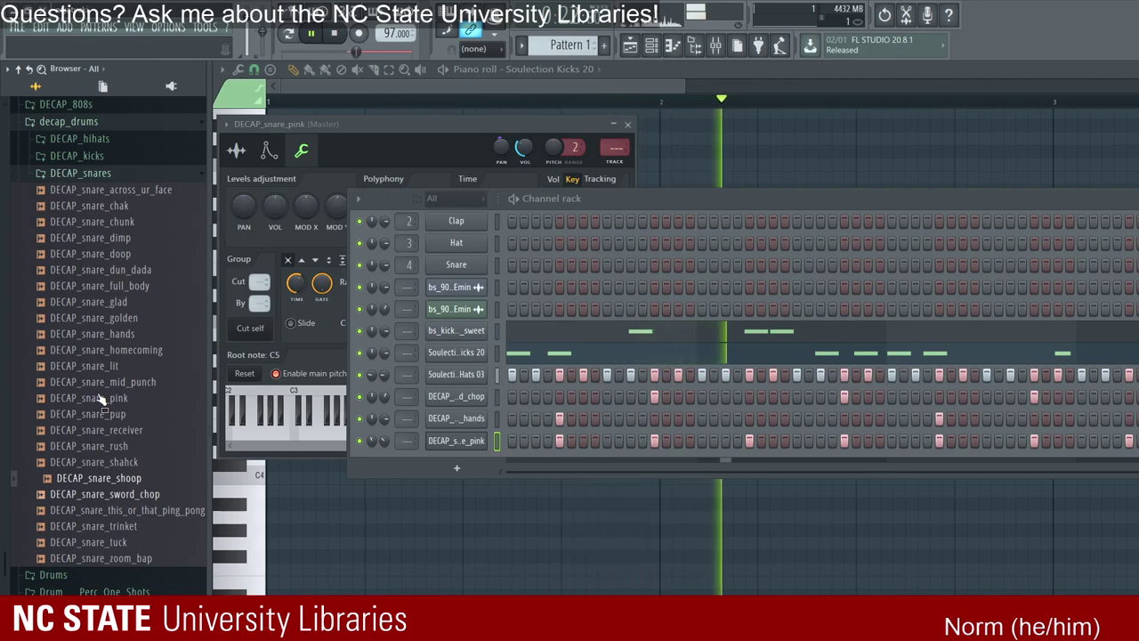
drag(103, 392, 382, 374)
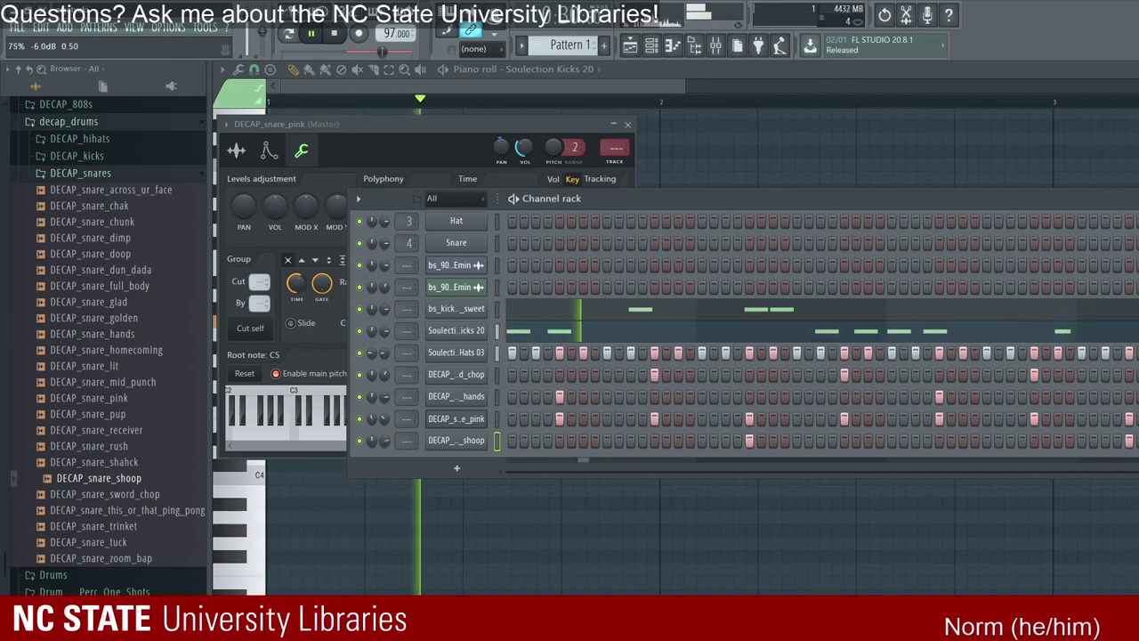
drag(385, 440, 384, 464)
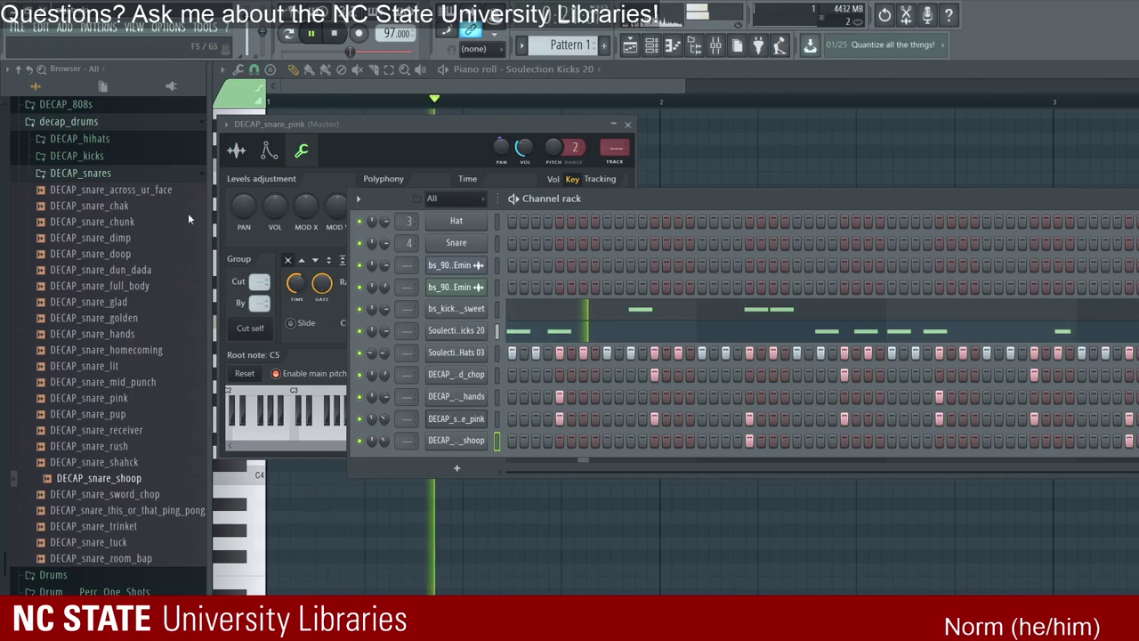
Step: Raise the levels adjustment volume in the Soulection Kicks 20 channel settings and collapse the DECAP_snares folder
scroll(534, 294, up, 3)
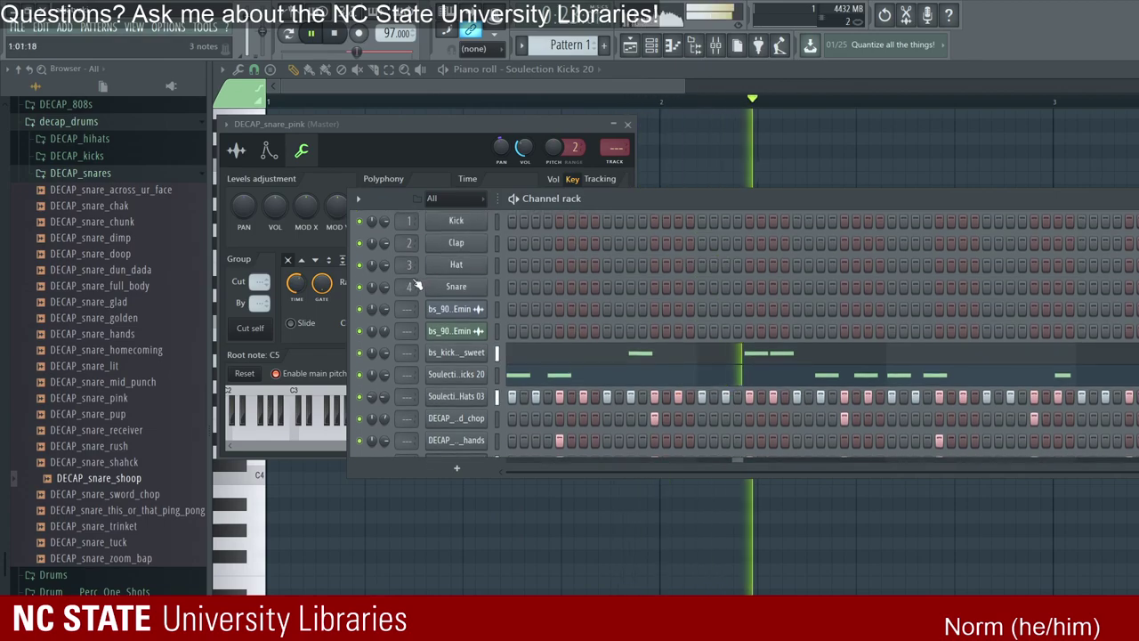
scroll(465, 289, down, 1)
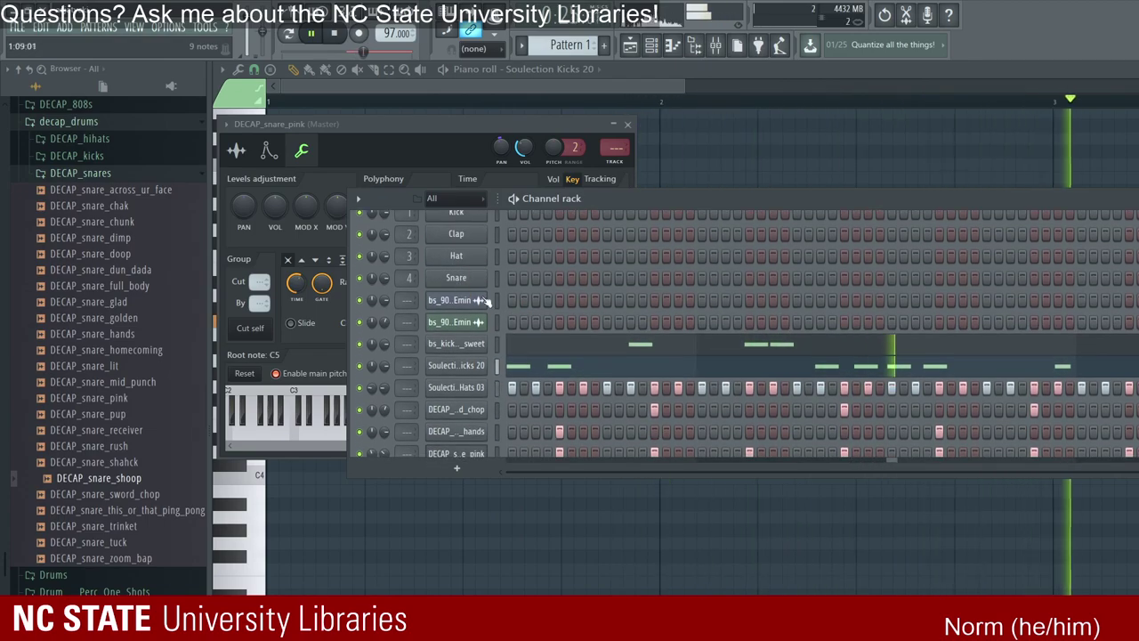
key(space)
scroll(471, 320, down, 1)
click(456, 331)
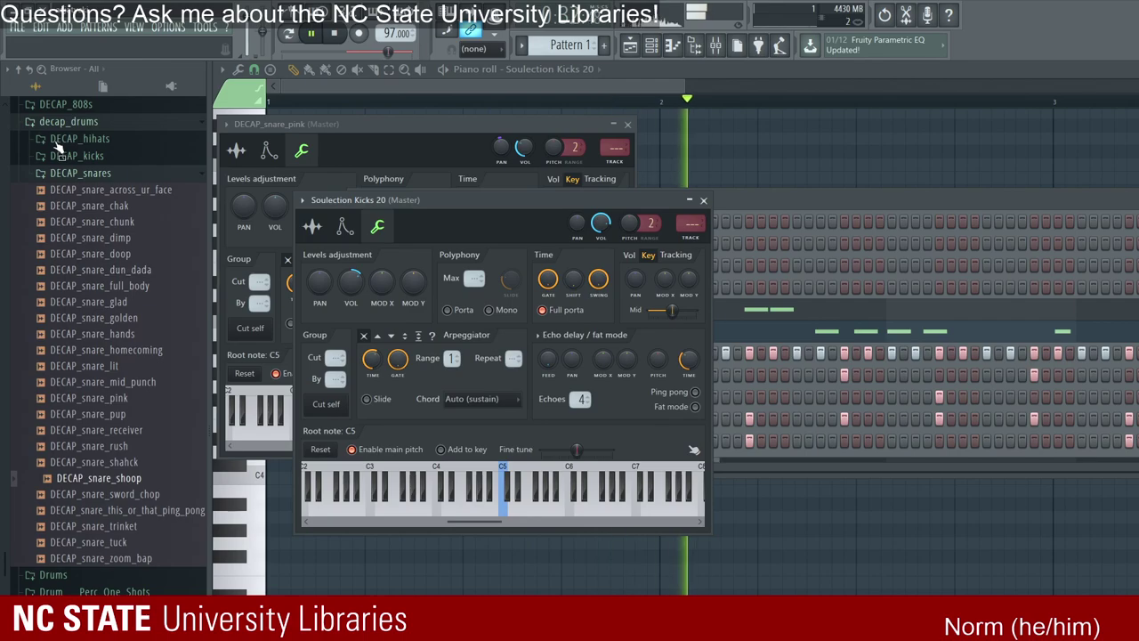
click(80, 173)
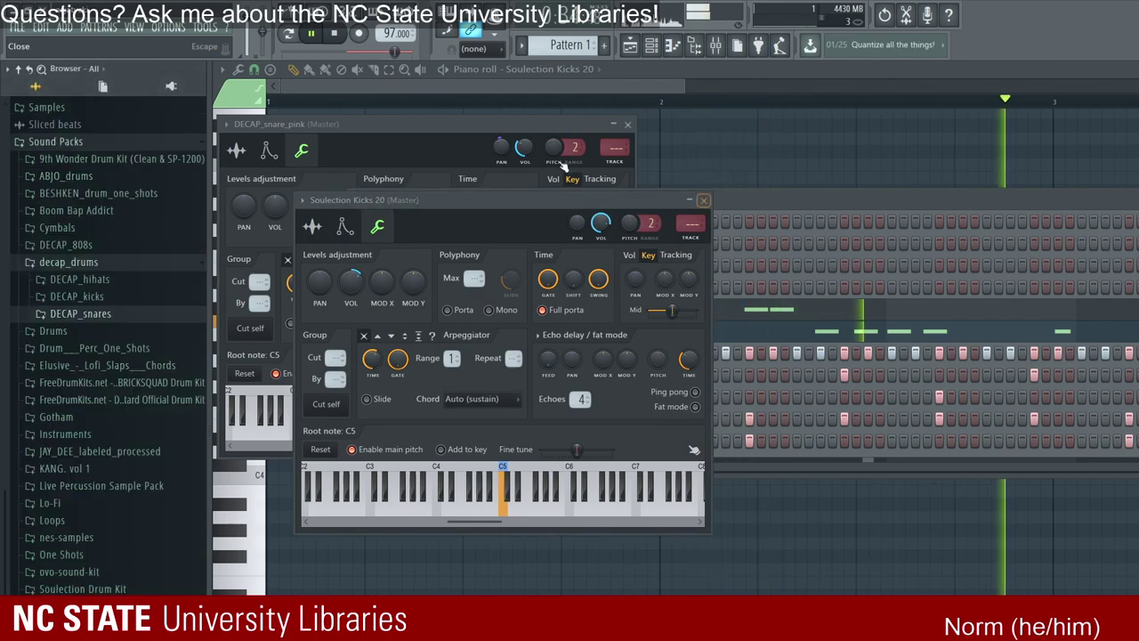
key(Escape)
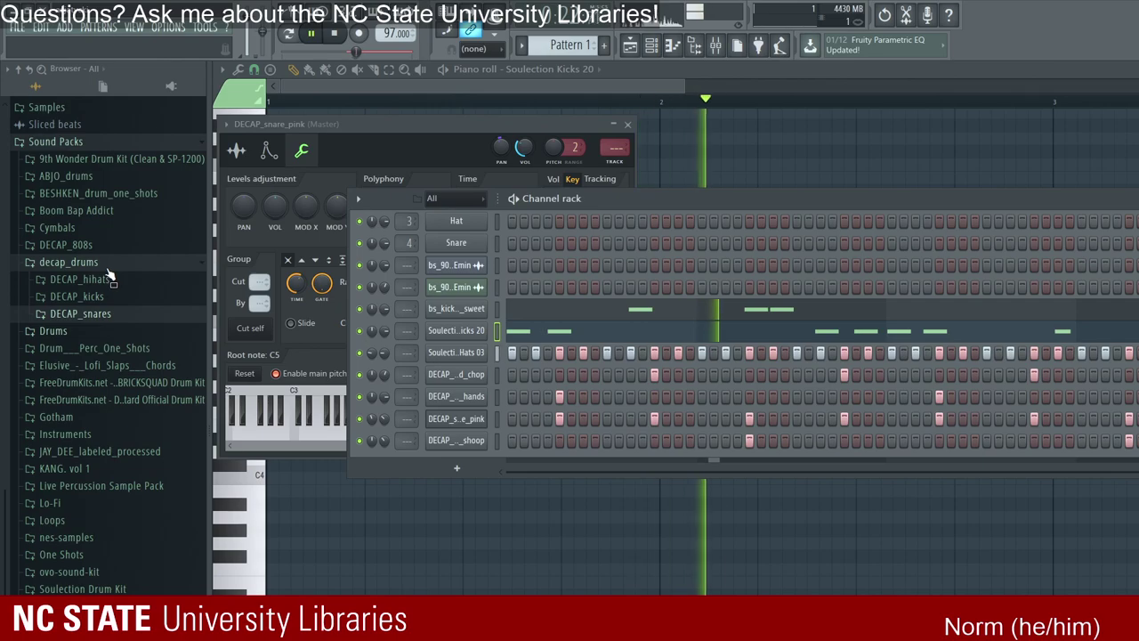
Step: Play the playlist through the end of the full loop and remove the Pattern 1 clip at bar 9 on Track 2
key(space)
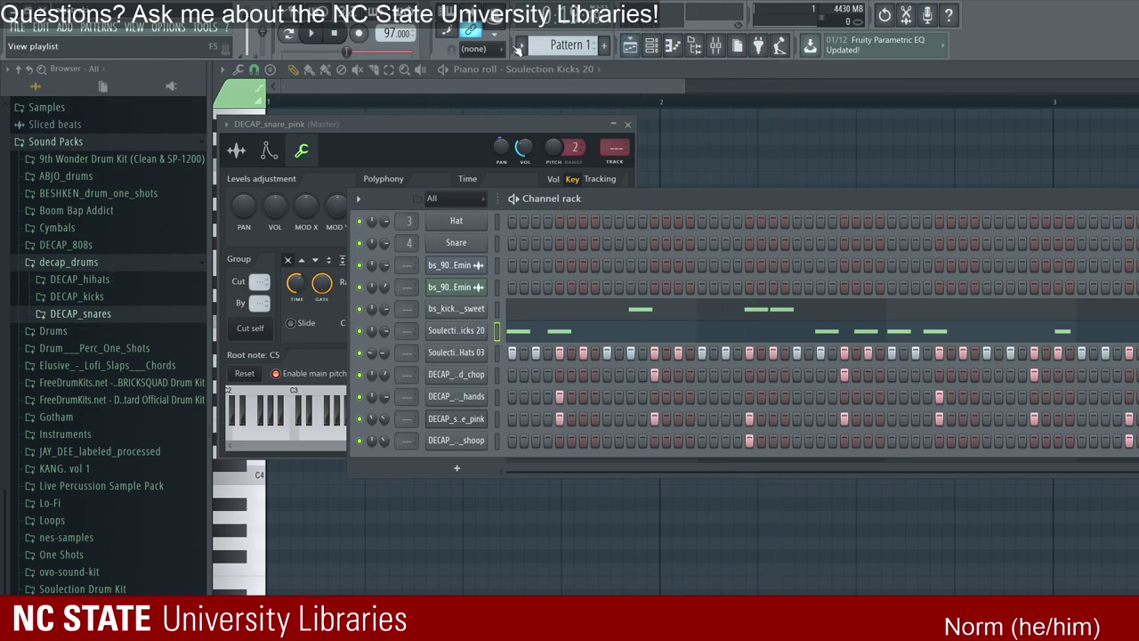
key(F5)
key(space)
key(space)
key(space)
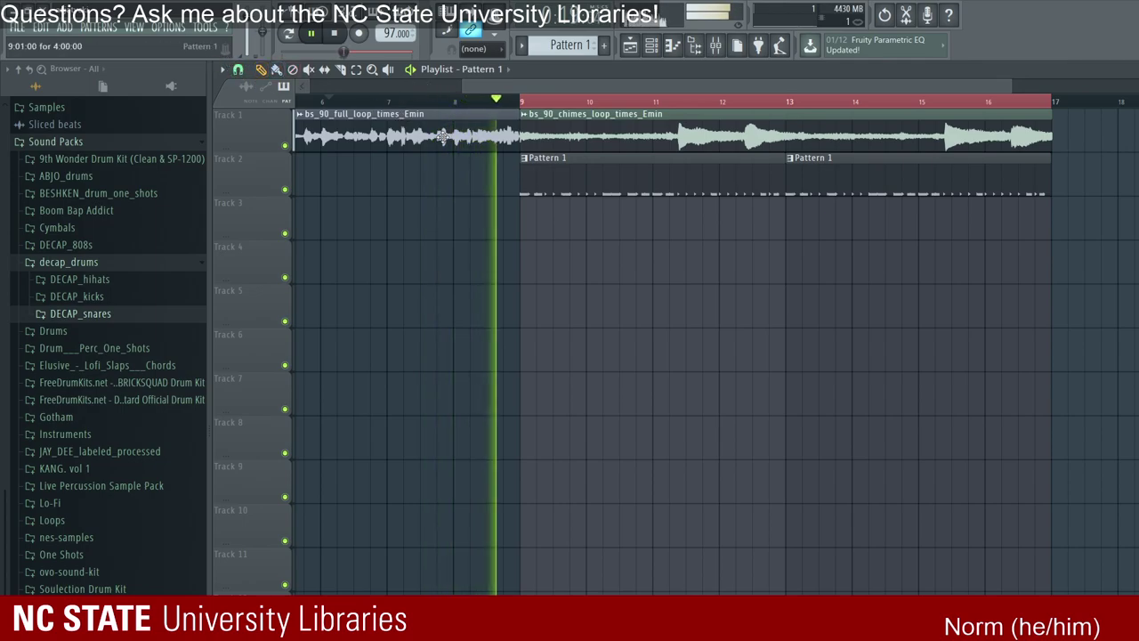
key(ctrl+z)
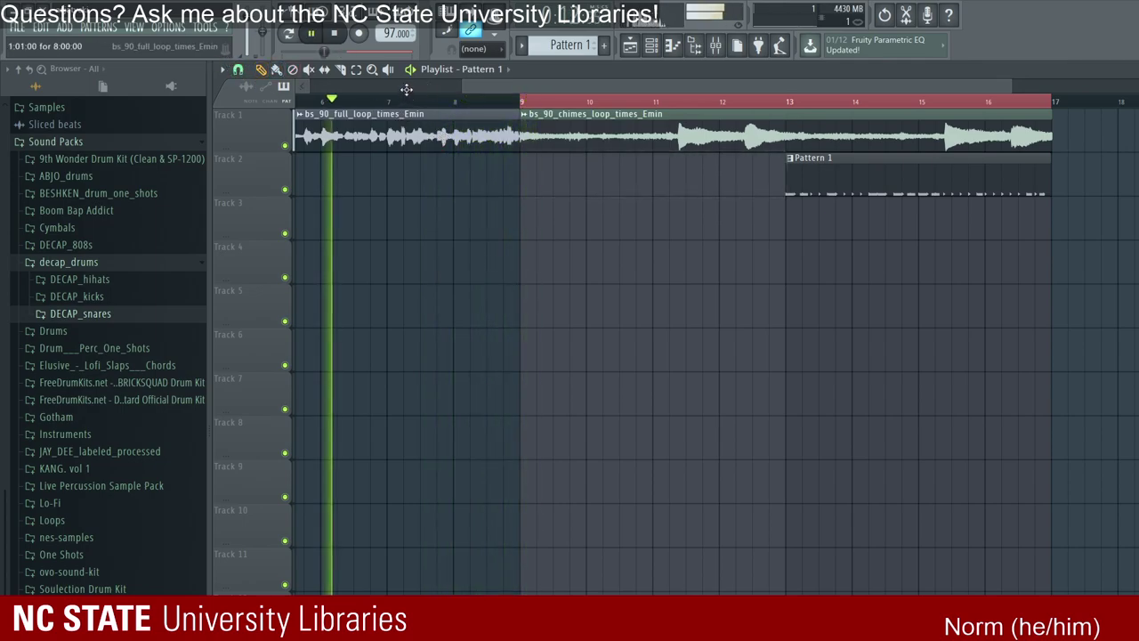
Step: Play the arrangement from bar 1 and check the bs_90_full_loop_times_Emin clip's channel settings
key(F6)
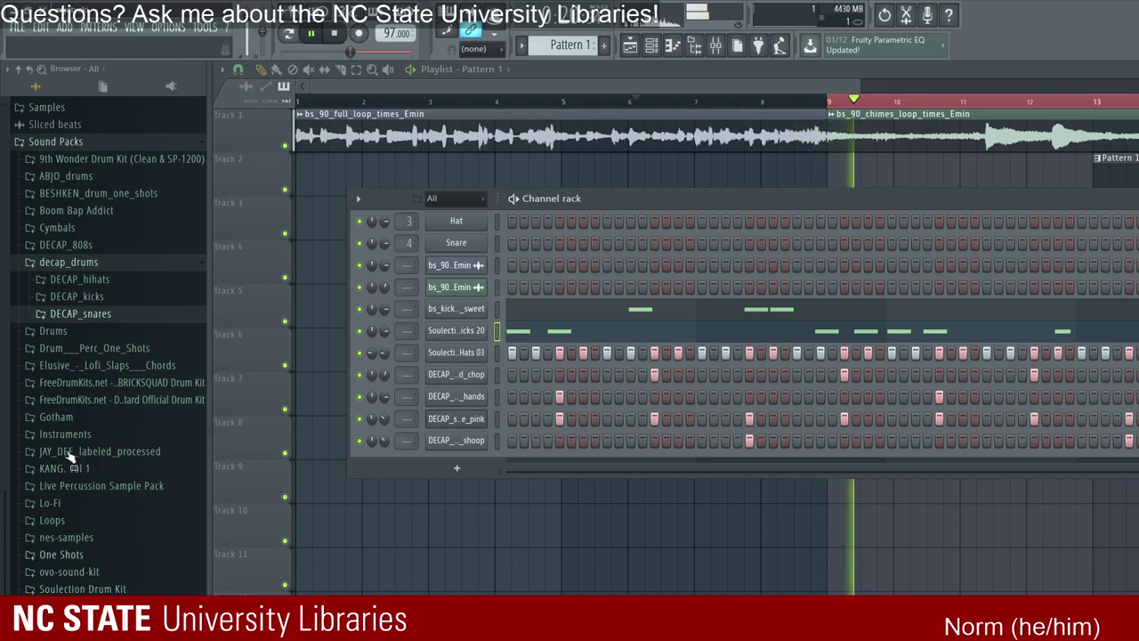
key(F6)
key(space)
key(space)
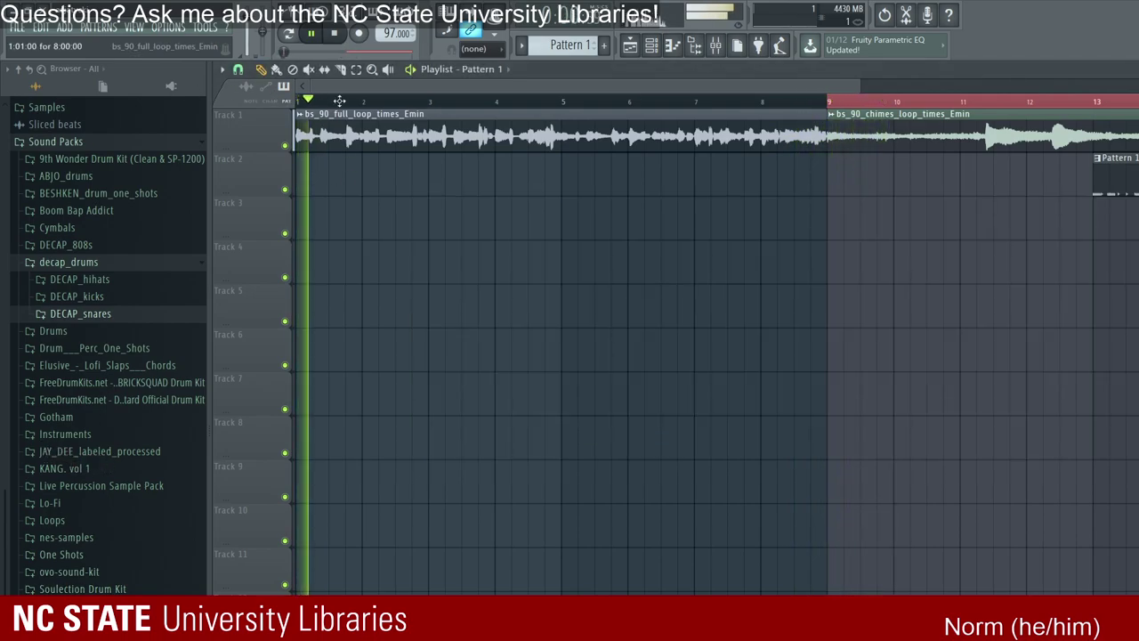
double_click(339, 112)
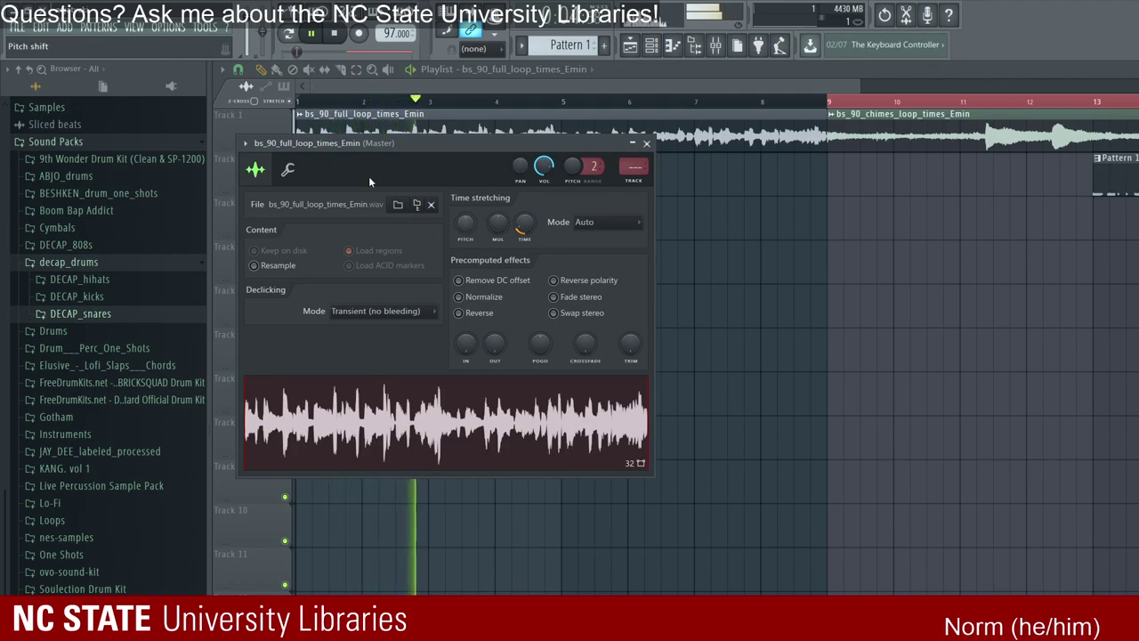
key(Escape)
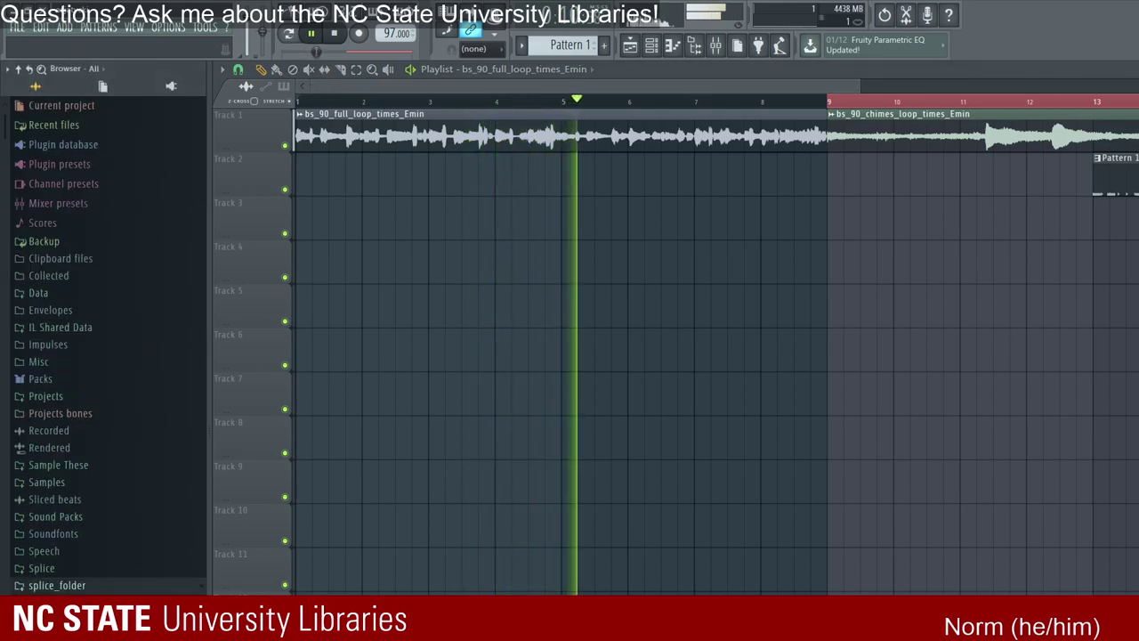
Step: Add bs_90_guitar_loop_1_times_Emin from the Broken Soul pack to Track 2 and time-stretch it to eight bars in Auto mode
scroll(92, 585, down, 3)
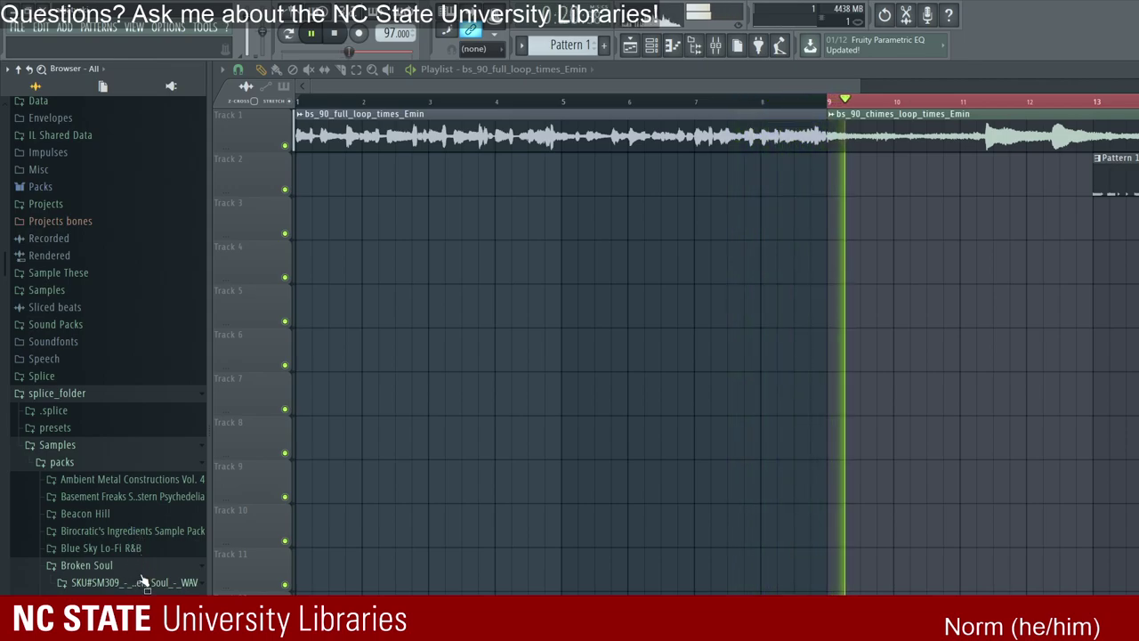
drag(142, 583, 257, 163)
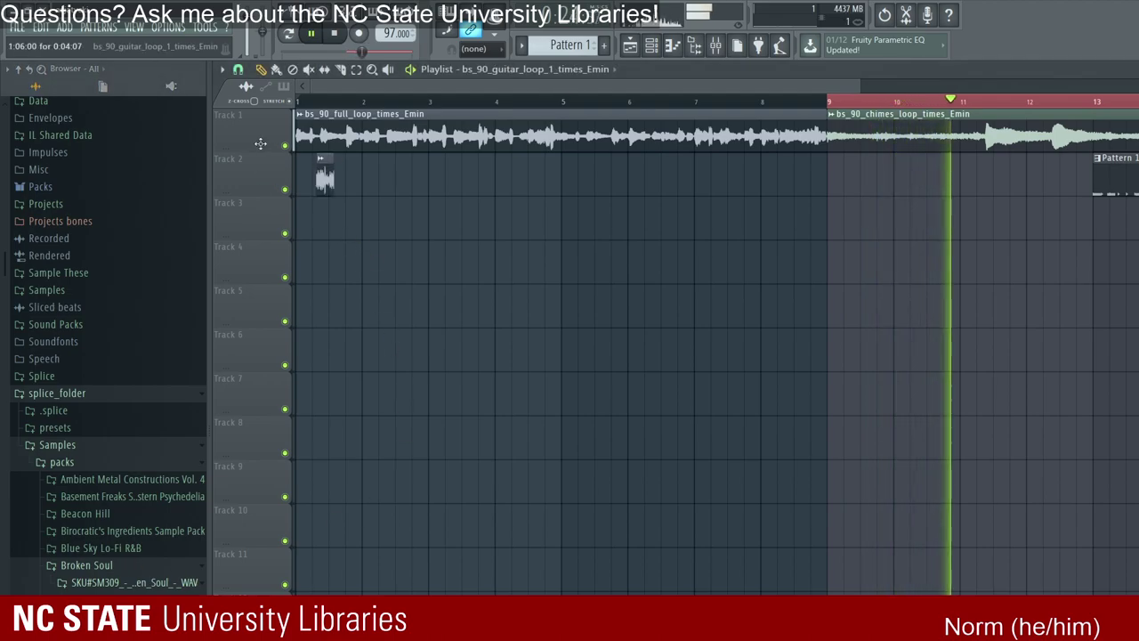
double_click(305, 178)
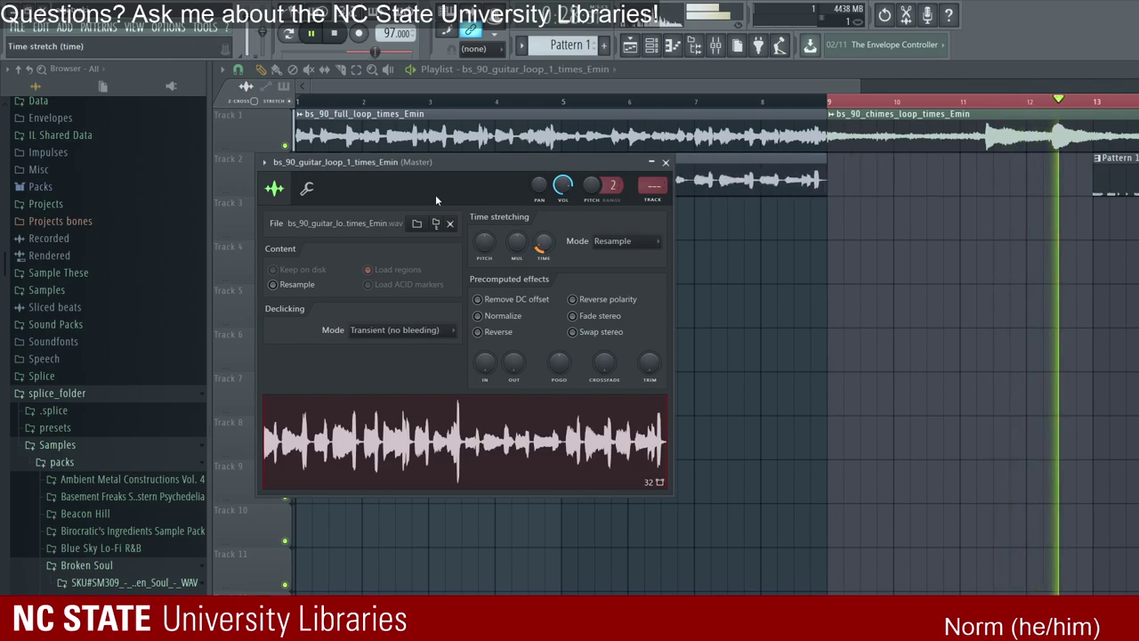
key(Escape)
Step: Move the guitar loop clip to bar 9 on Track 3 and lower its channel volume, checking the mix in playback
drag(309, 172, 762, 167)
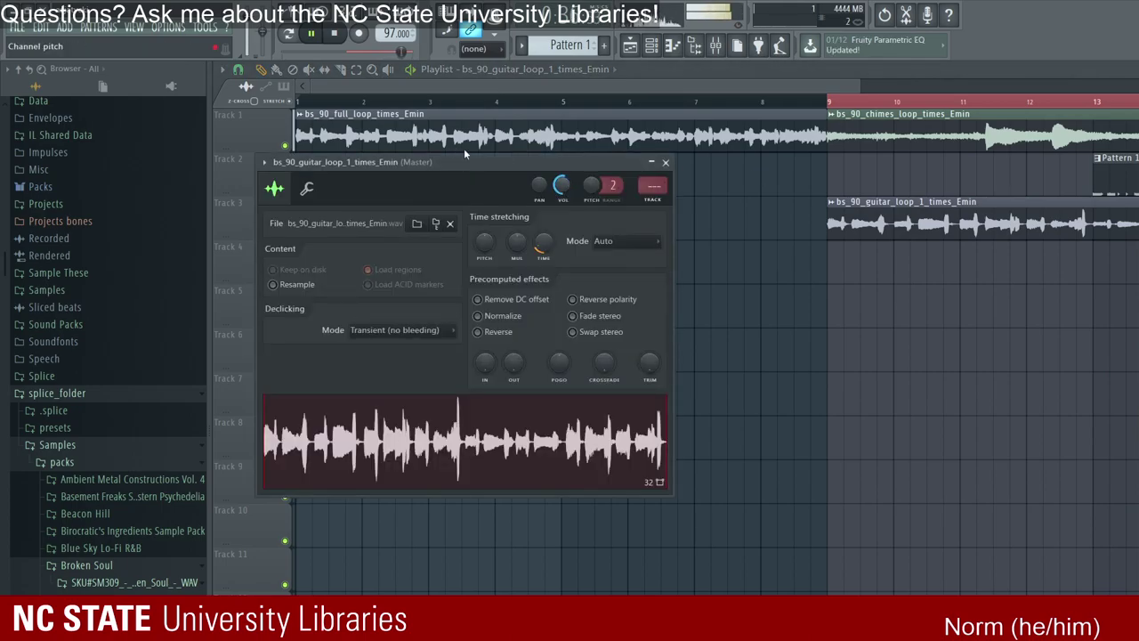
key(Escape)
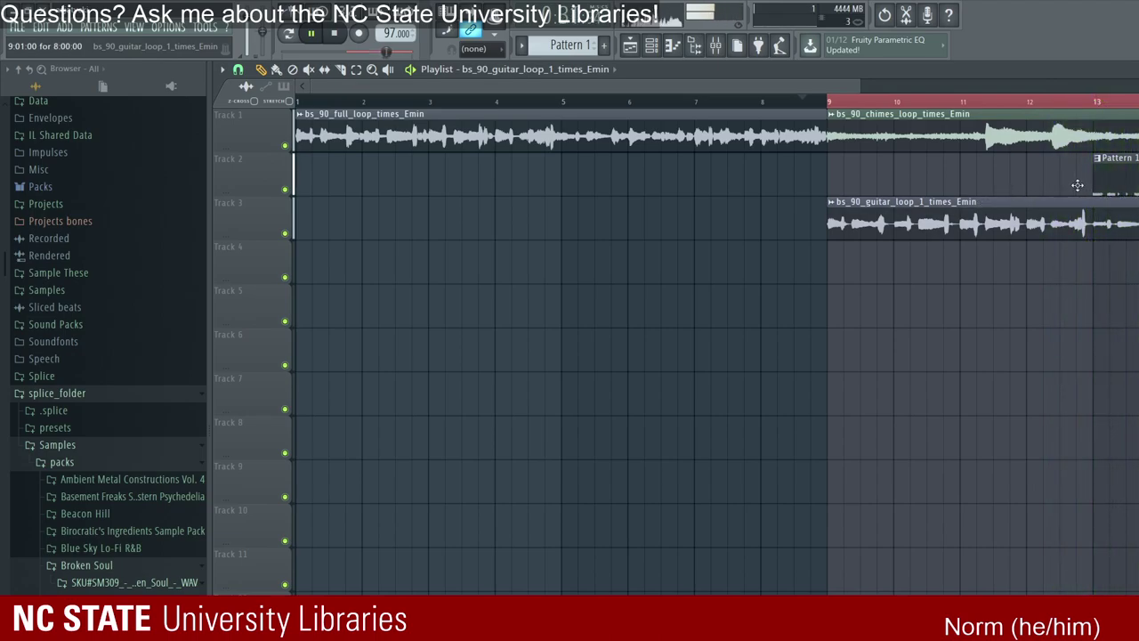
key(space)
key(space)
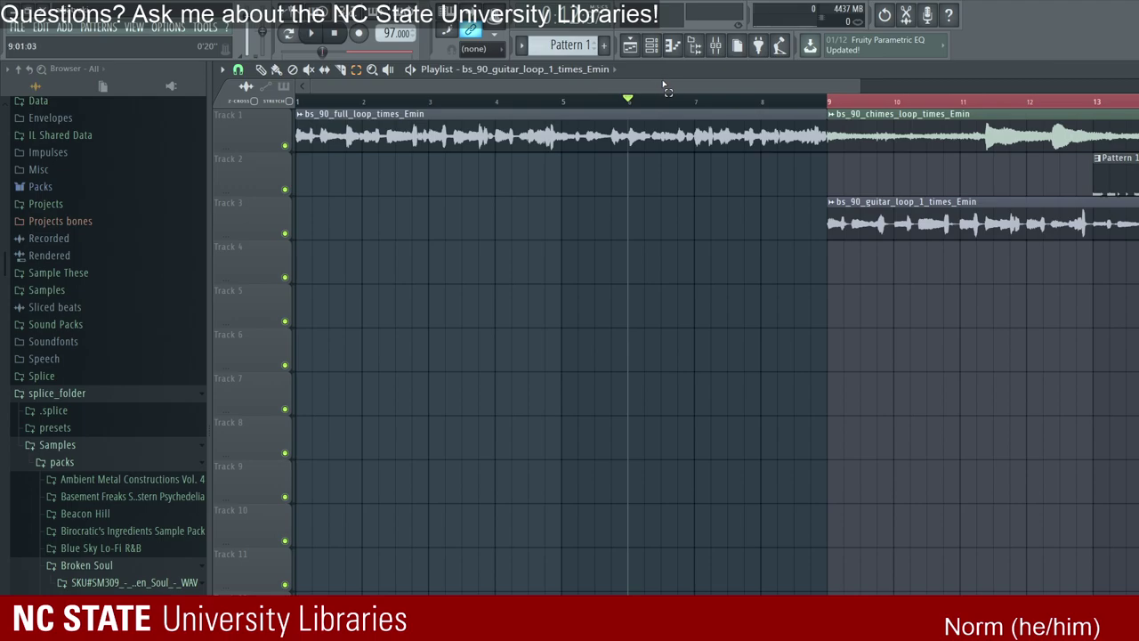
Step: Create tempo automation clips at 90 BPM across bars 1–8 on Track 2 and at 97 BPM from bar 9 on Track 4
drag(660, 84, 185, 89)
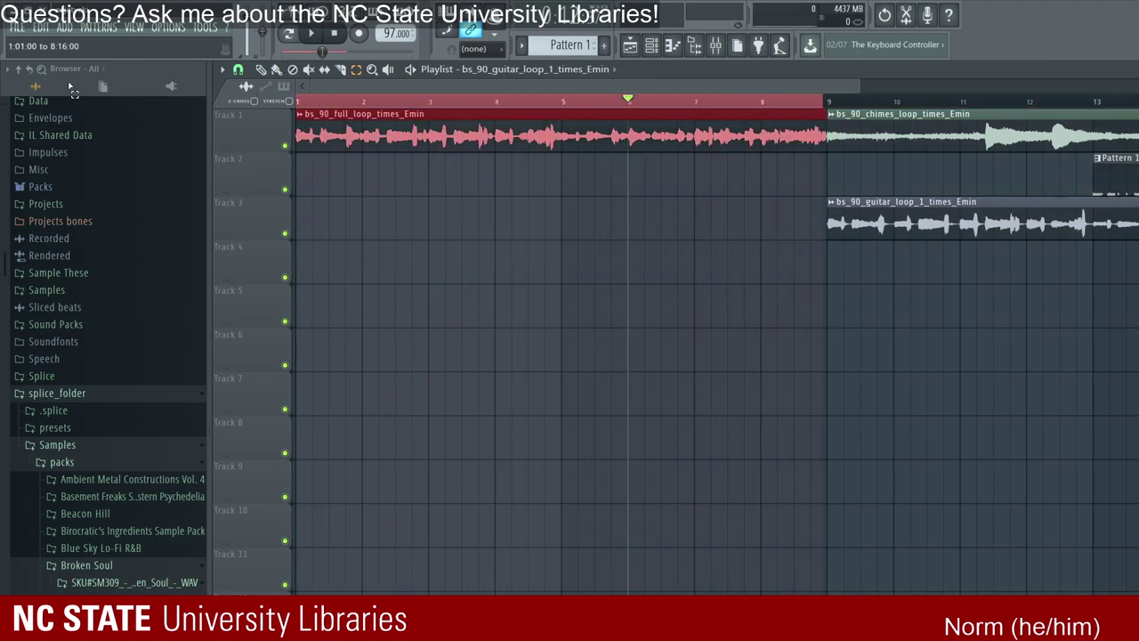
click(667, 86)
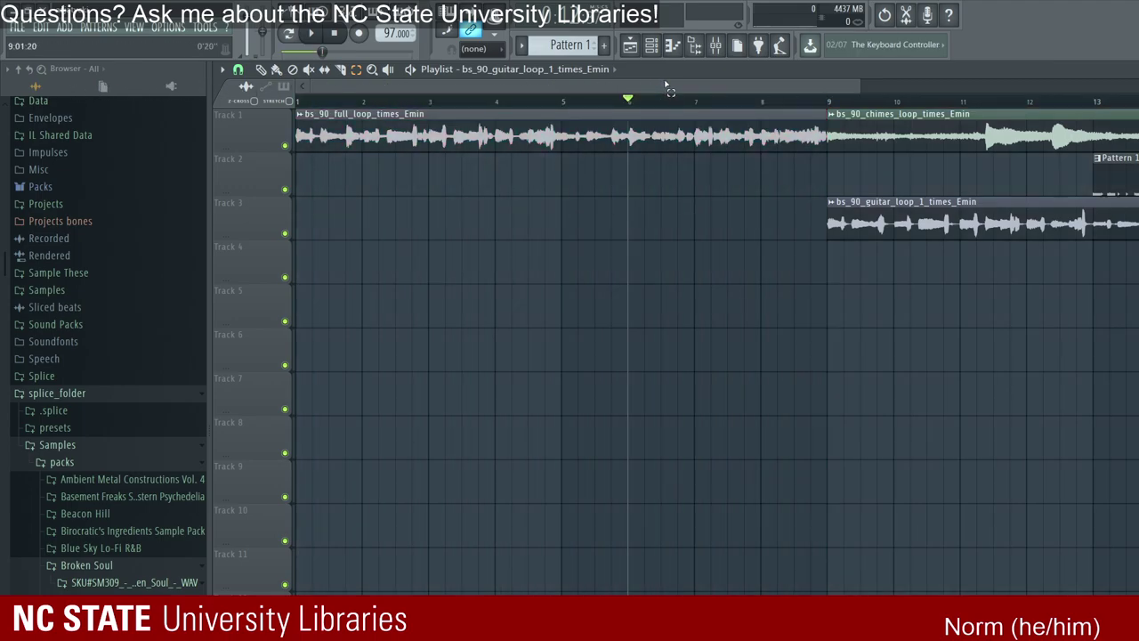
drag(662, 86, 235, 75)
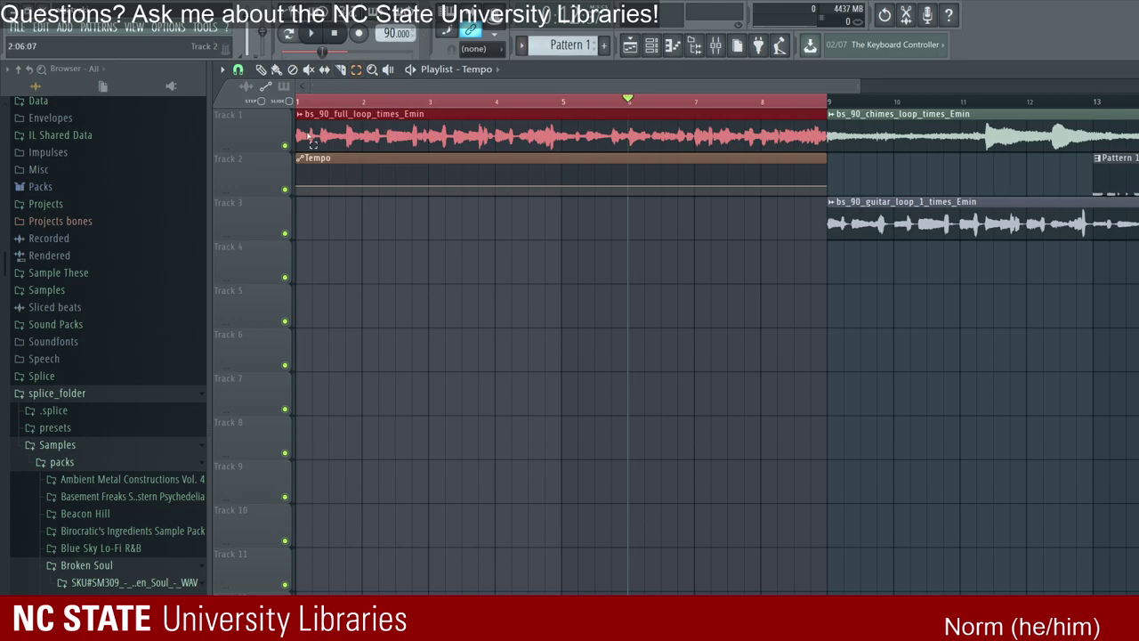
click(240, 150)
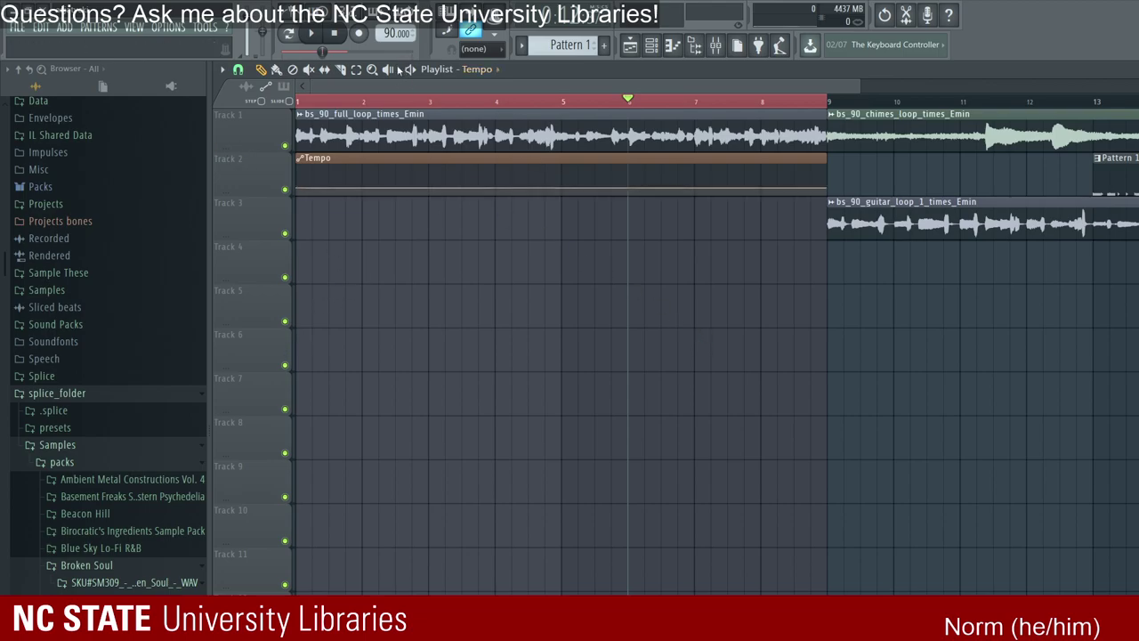
drag(829, 100, 947, 91)
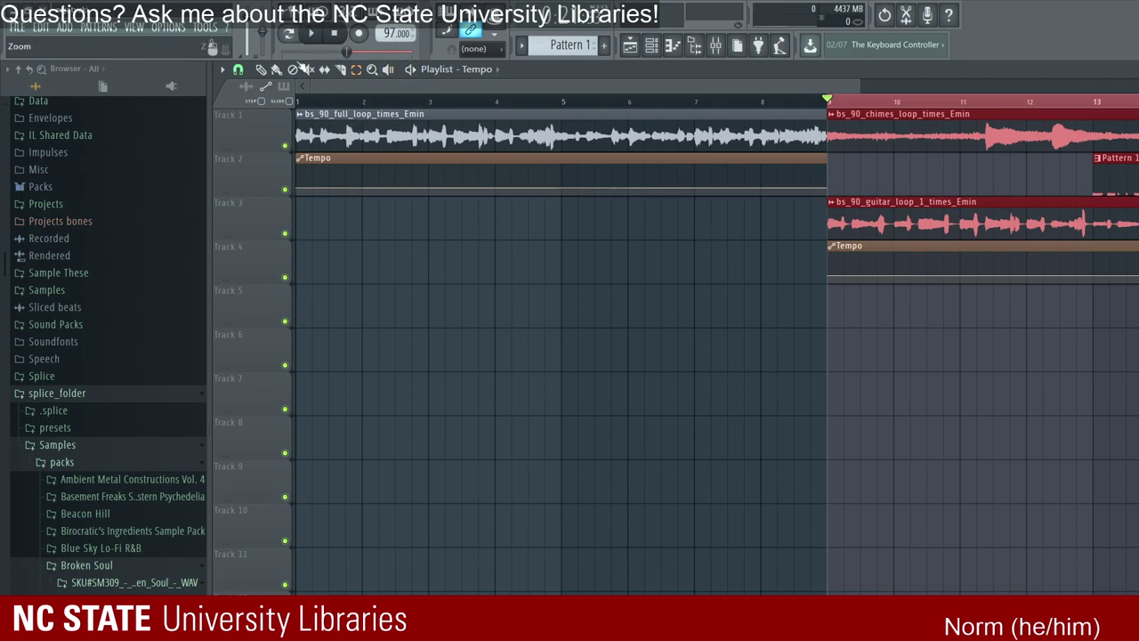
click(667, 221)
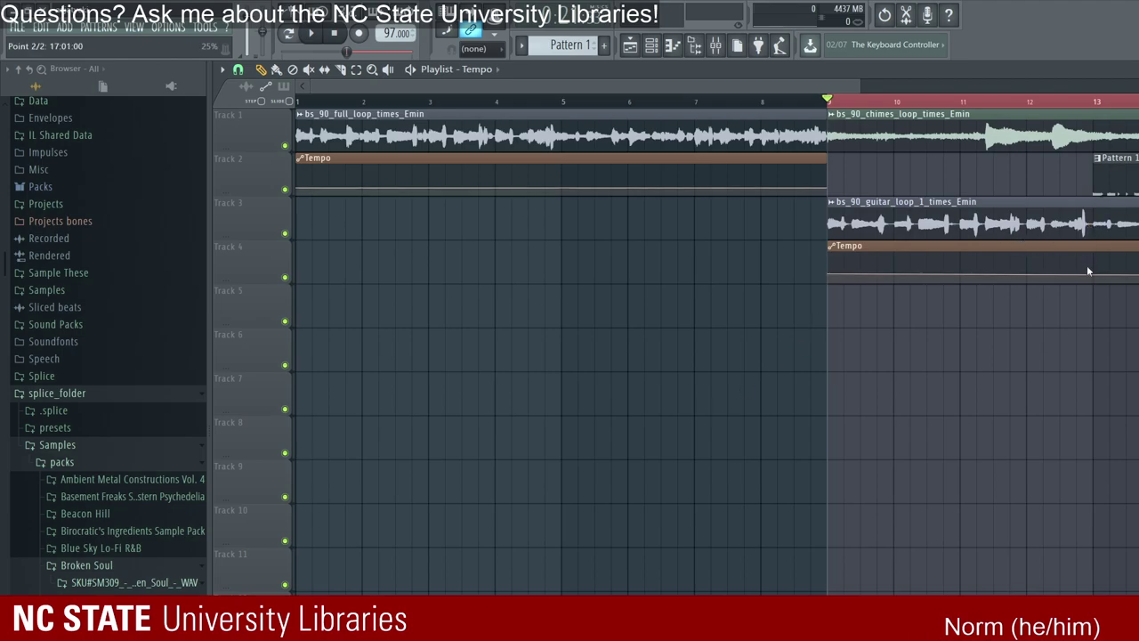
Step: Play the arrangement across the tempo change at bar 9 and check the bs_90_full_loop_times_Emin clip's channel settings
key(space)
click(562, 101)
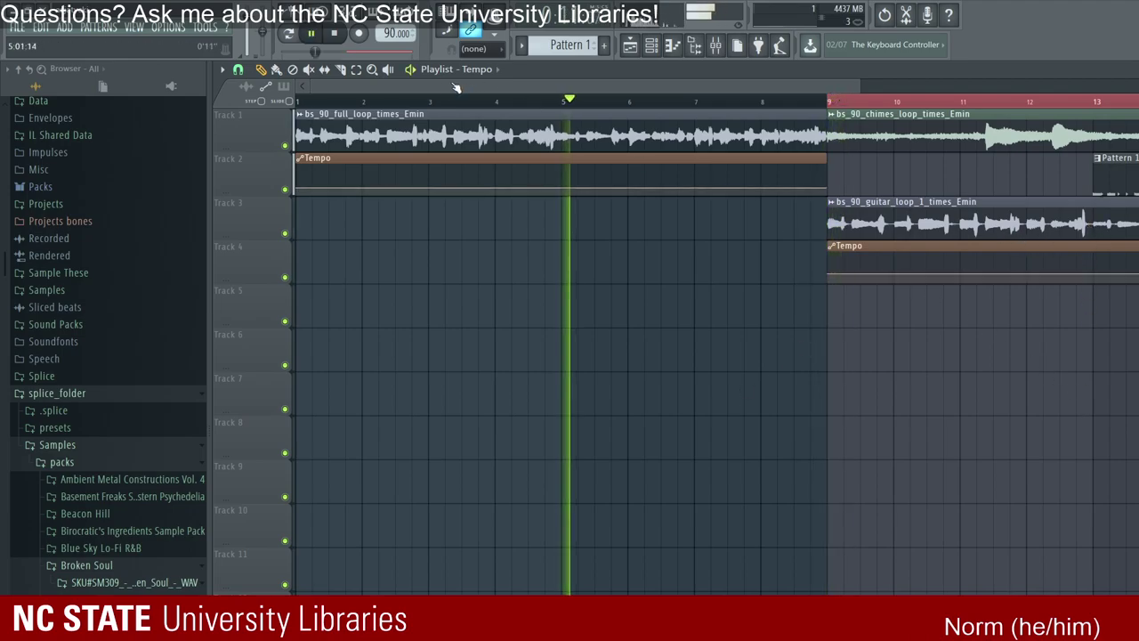
double_click(386, 134)
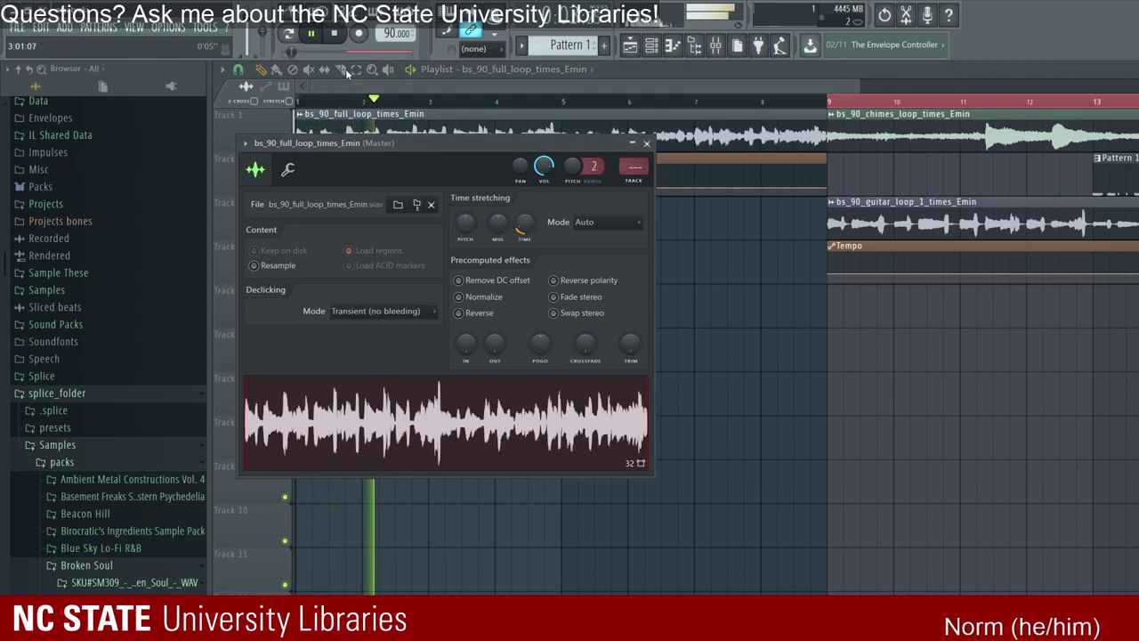
key(Escape)
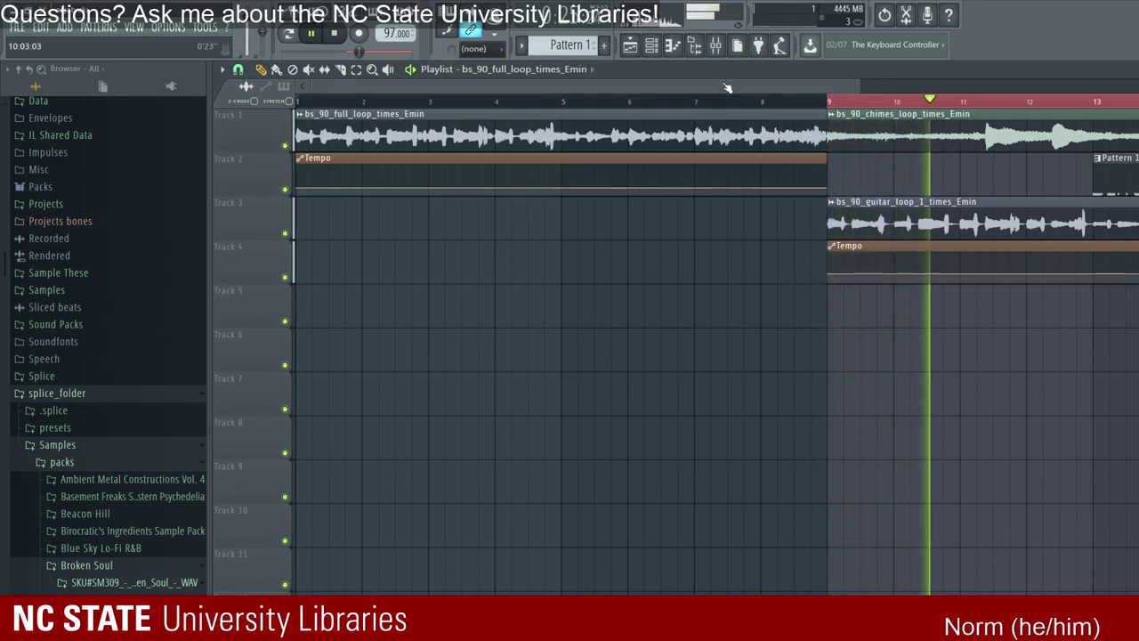
key(space)
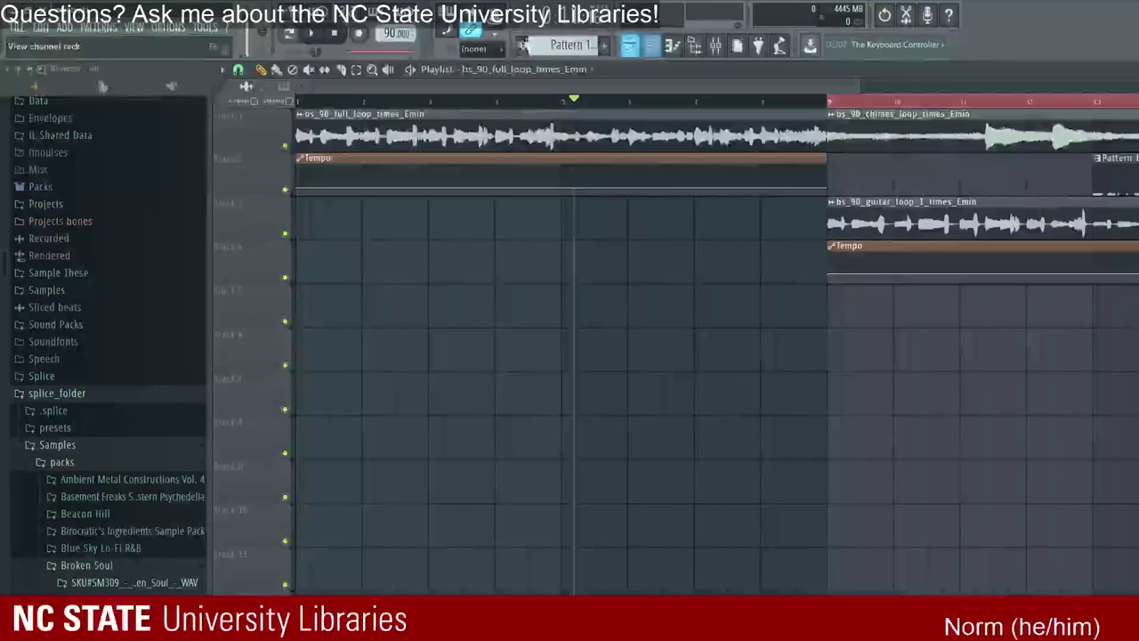
Step: Open the Open hats folder of the Live Percussion Sample Pack within Sound Packs
click(55, 392)
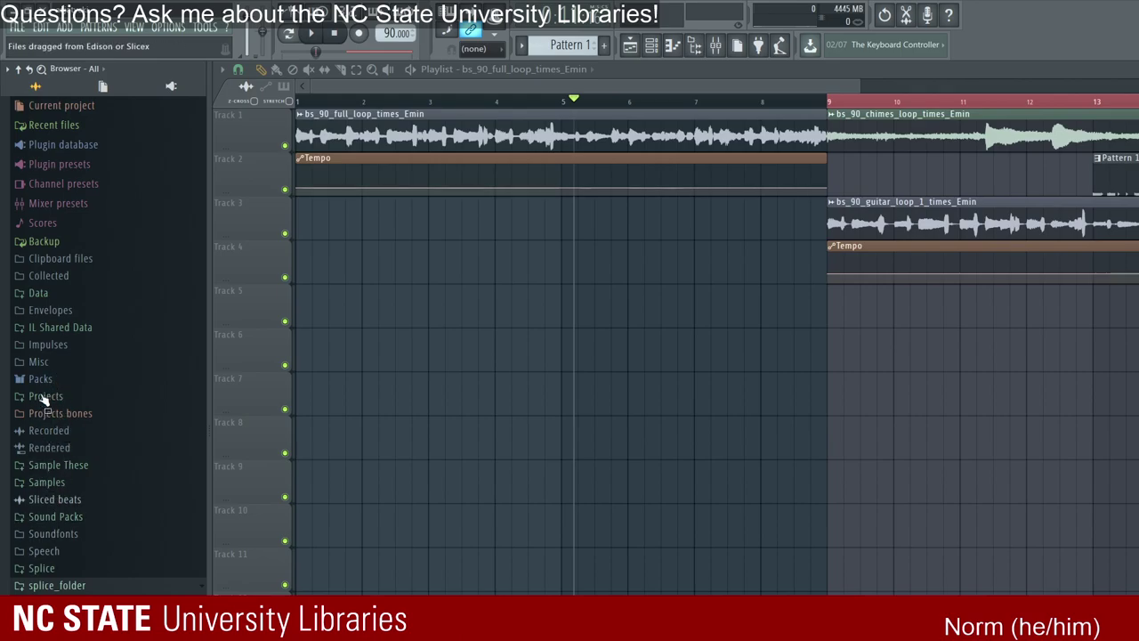
click(55, 516)
scroll(98, 516, down, 5)
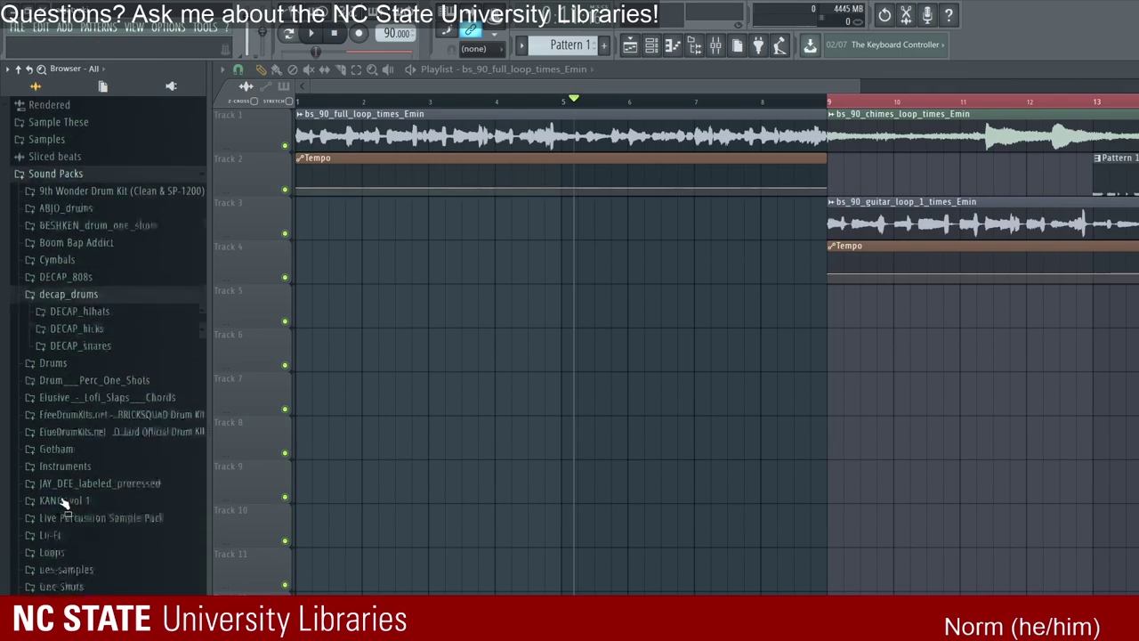
scroll(78, 351, up, 2)
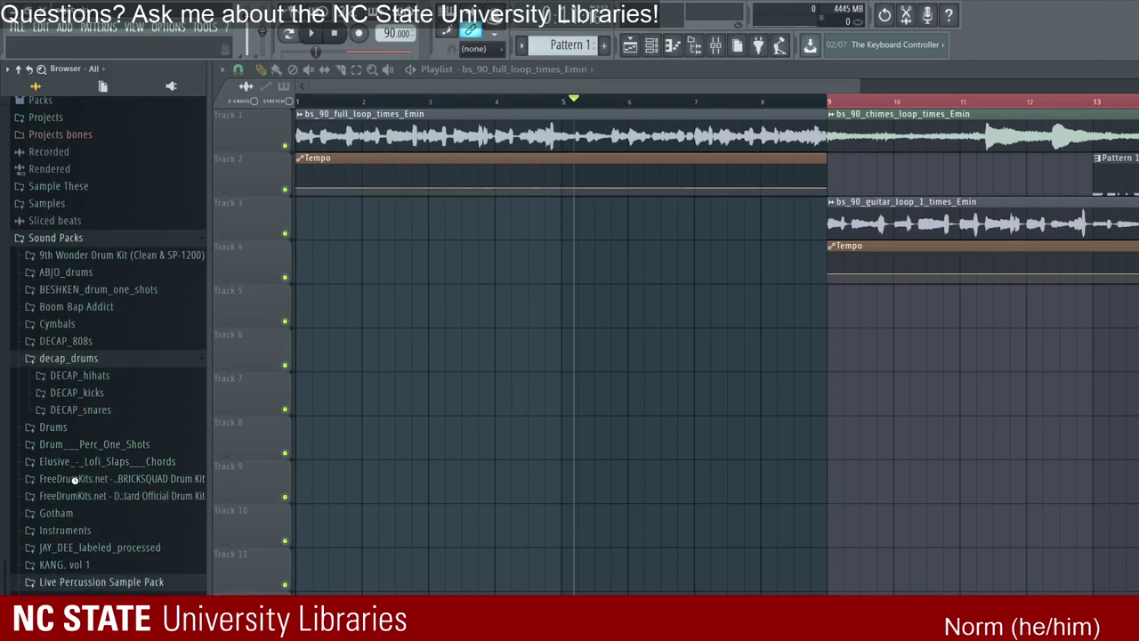
scroll(126, 480, down, 6)
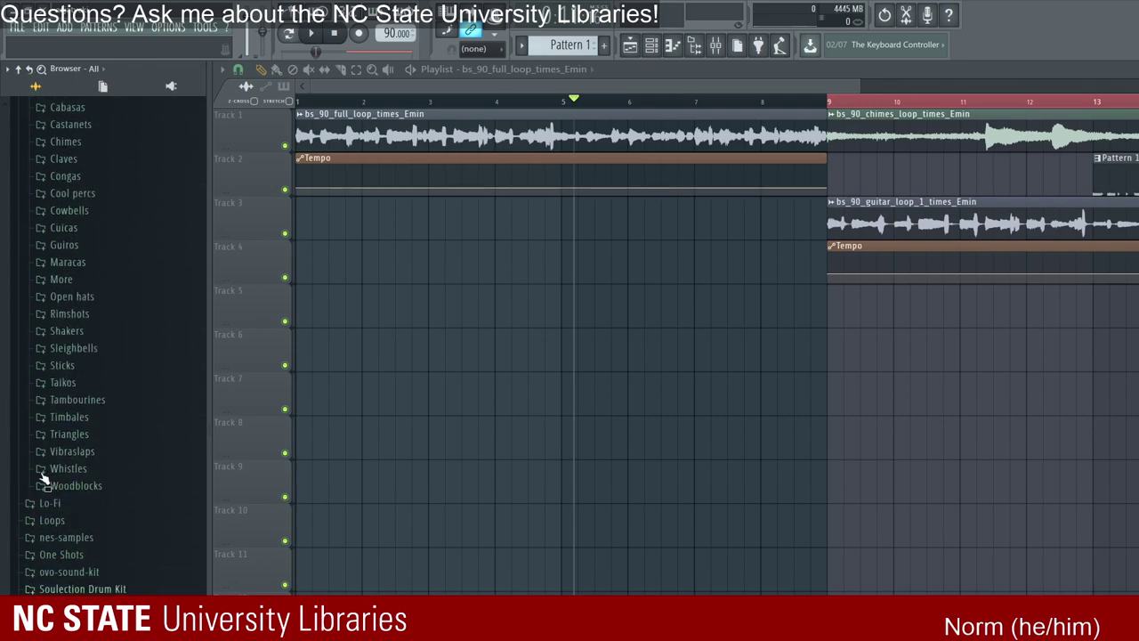
click(72, 296)
Step: Audition the open hat samples one by one down to LPSP_OPEN_HATS_30
click(98, 425)
key(Down)
key(Down)
key(Down)
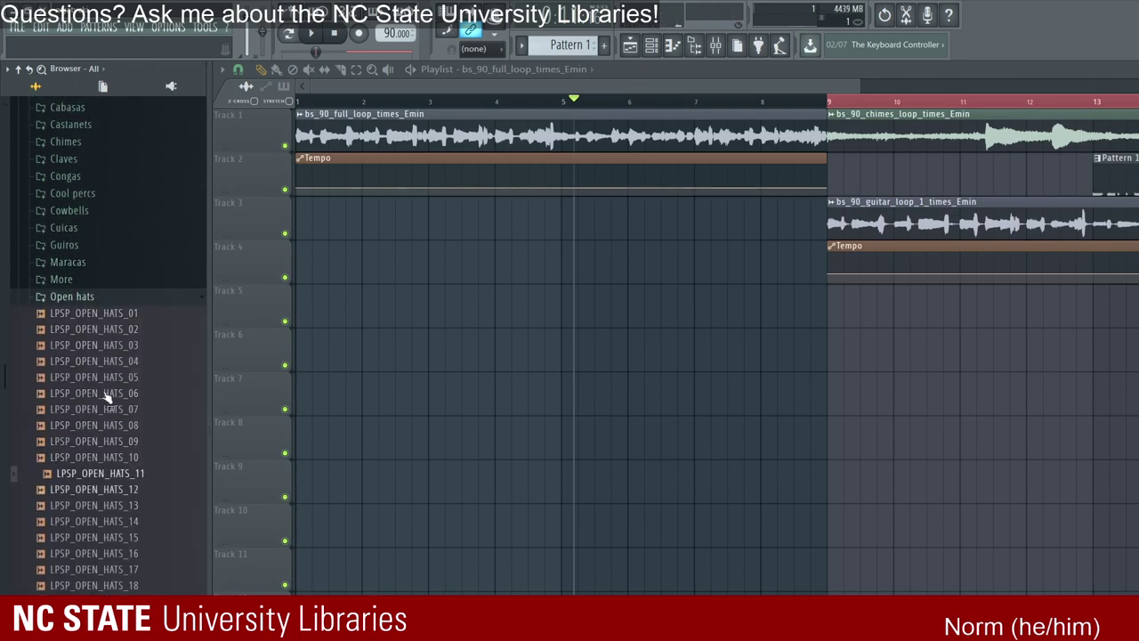
key(Down)
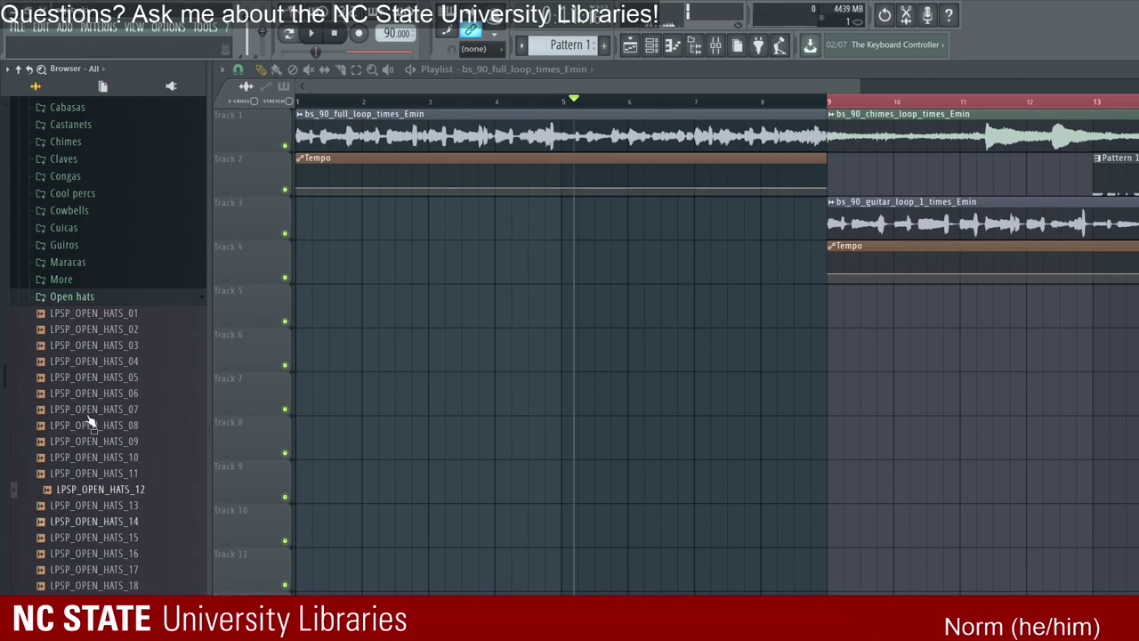
key(Down)
key(Down)
key(Down)
key(Down)
key(Down)
key(Down)
key(Down)
key(Down)
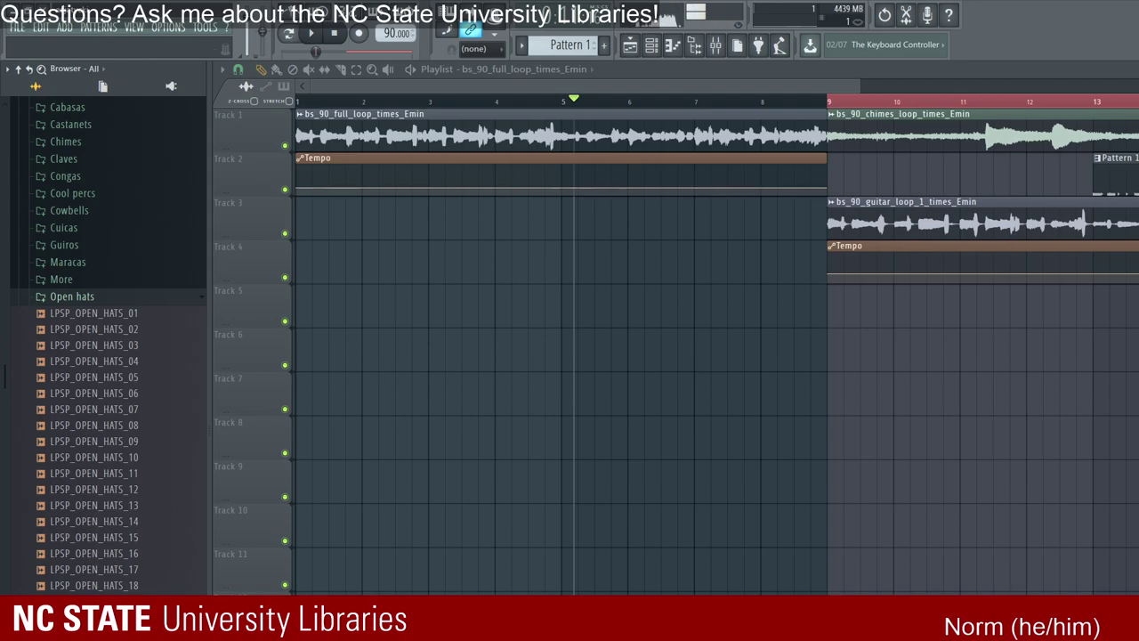
key(Down)
key(Down)
key(Down)
key(Down)
key(Down)
key(Down)
key(Down)
key(Down)
key(Down)
key(Down)
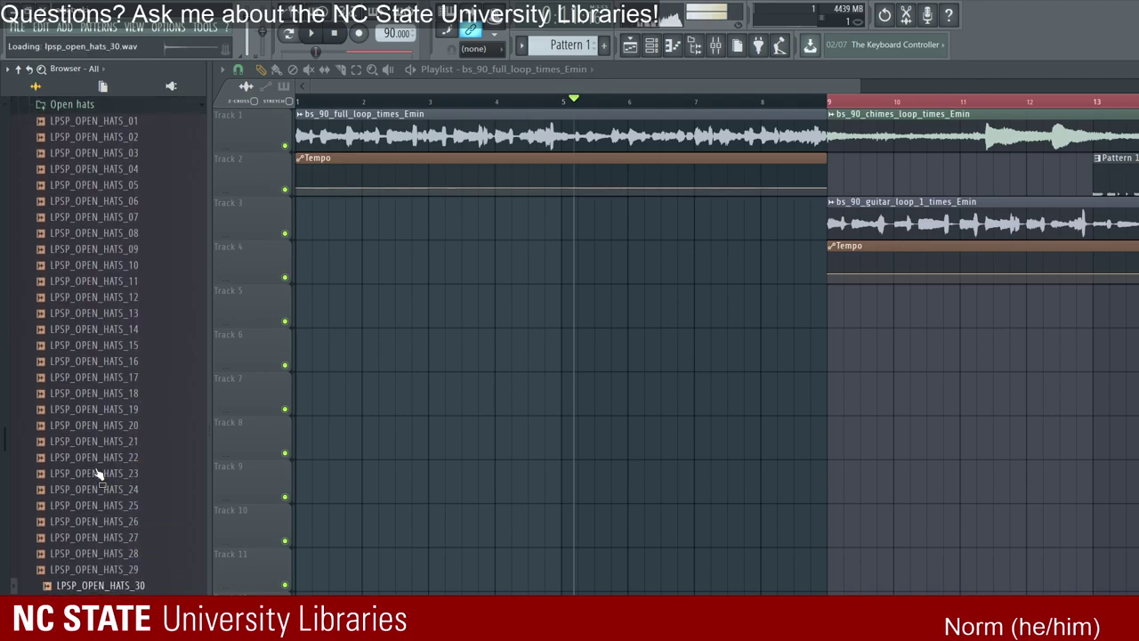
Step: Add LPSP_OPEN_HATS_30 to Track 5, reverse it, and align the clip's end with the start of bar 9
drag(496, 242, 633, 246)
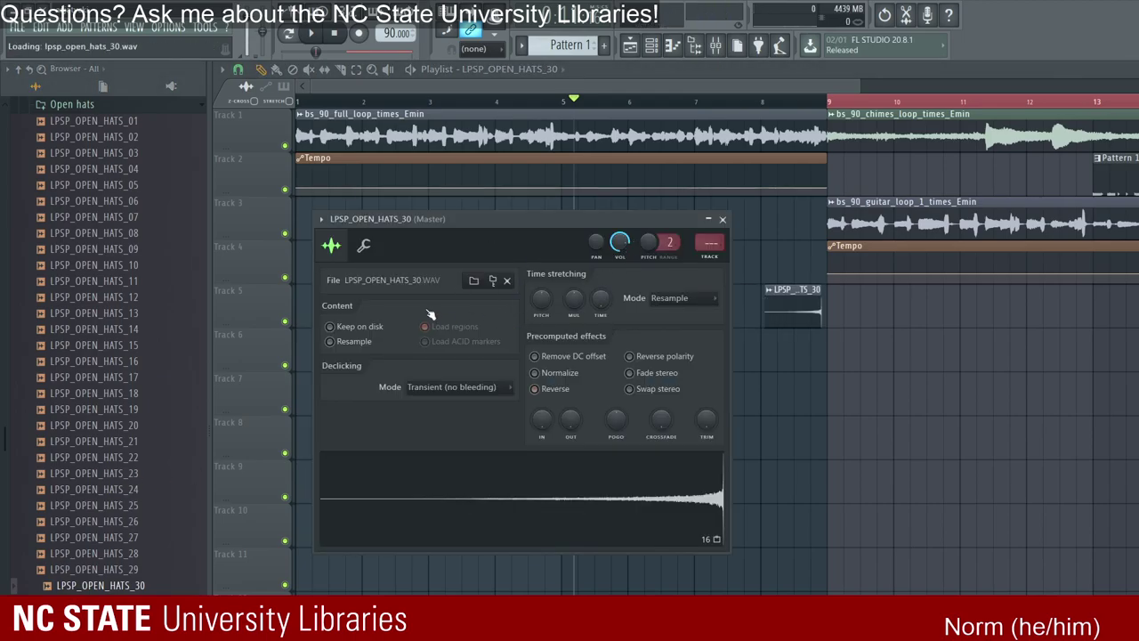
key(Escape)
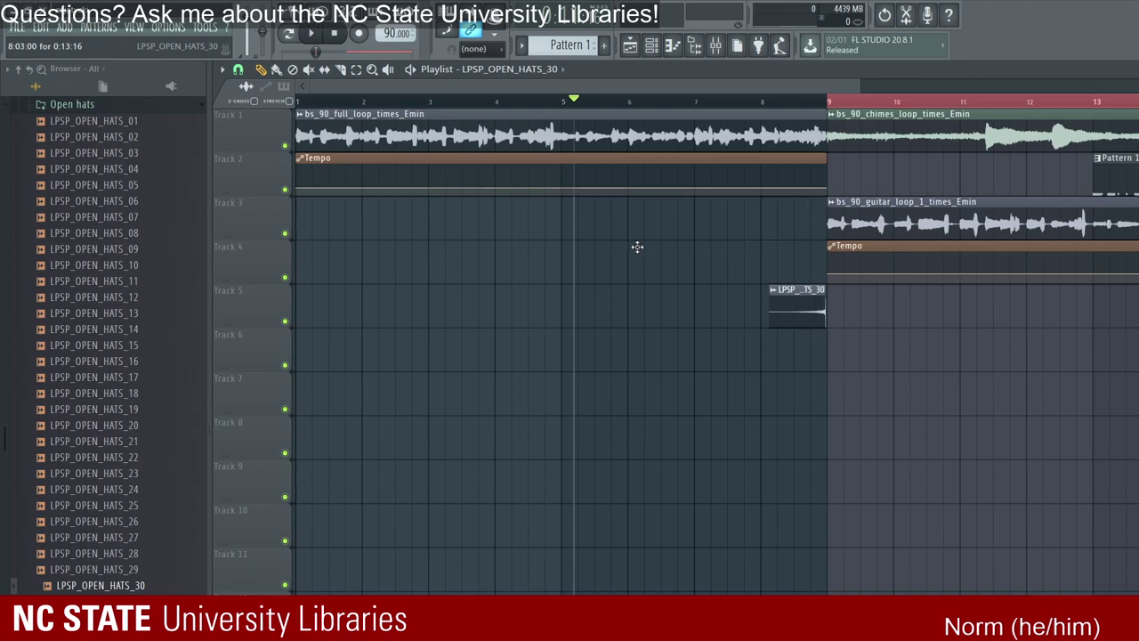
scroll(654, 86, up, 5)
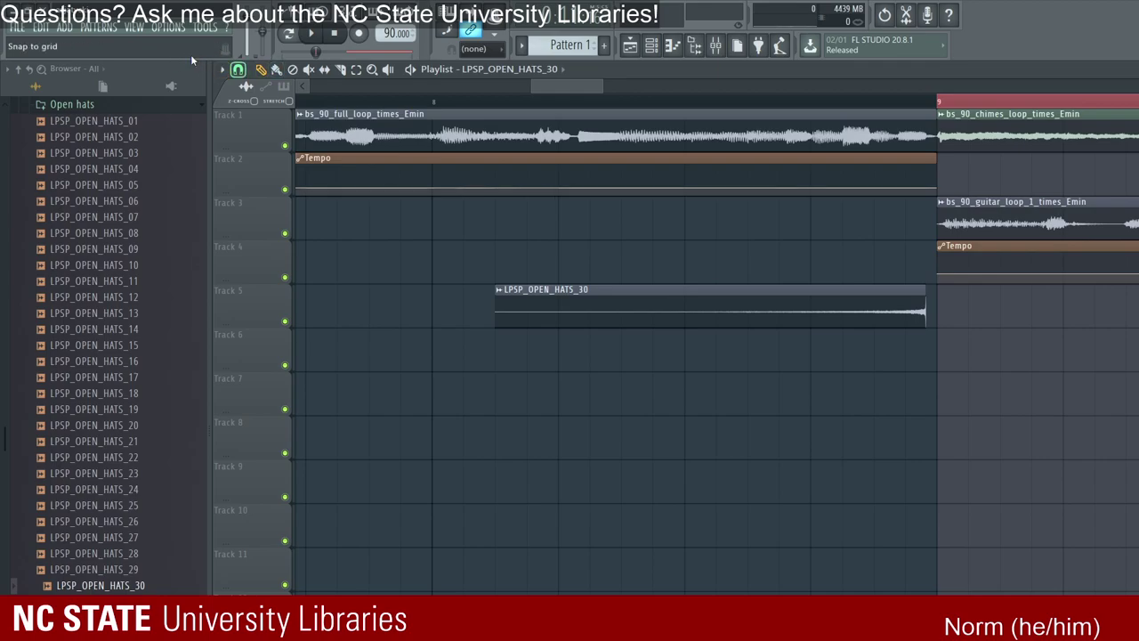
drag(631, 283, 622, 254)
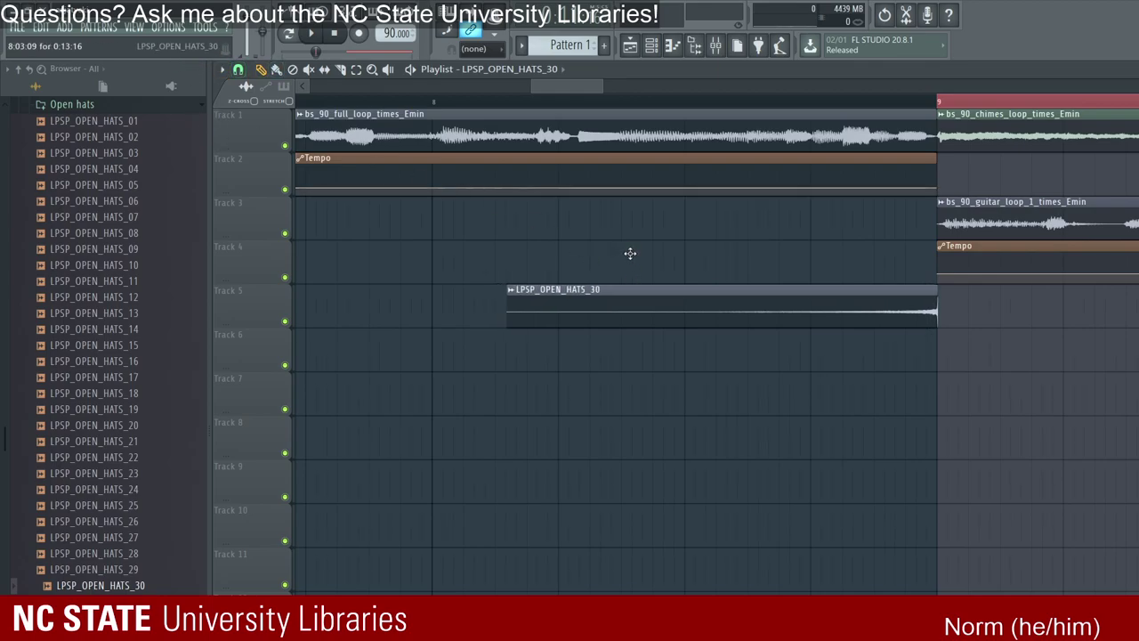
Step: Play the transition into bar 9 to check the reversed open hat's timing against the tempo change
key(space)
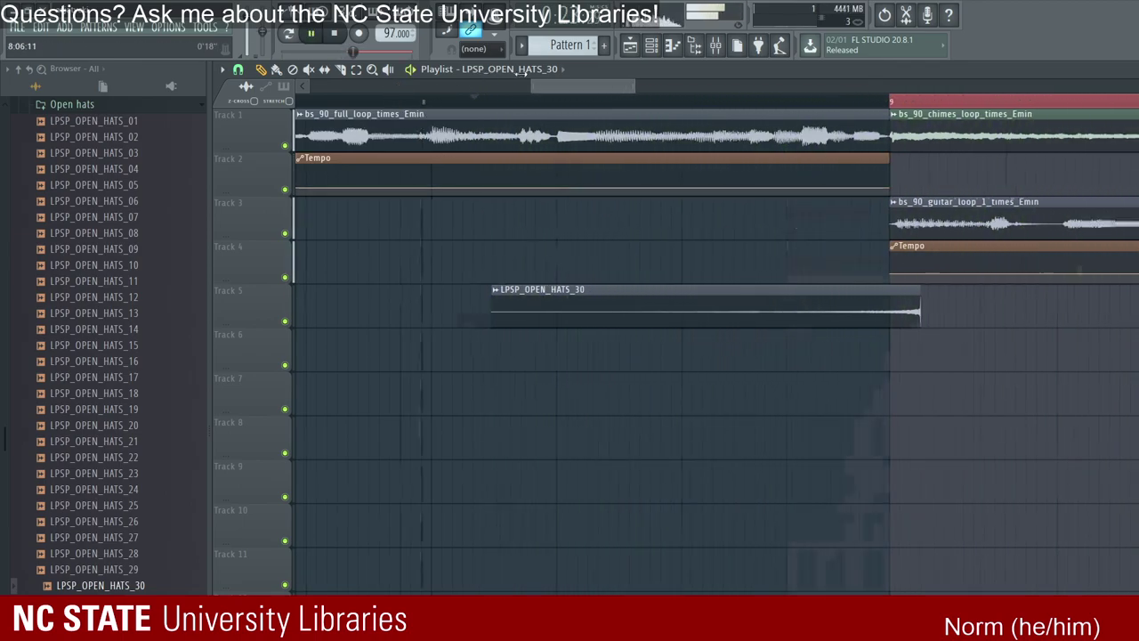
key(space)
scroll(414, 89, up, 3)
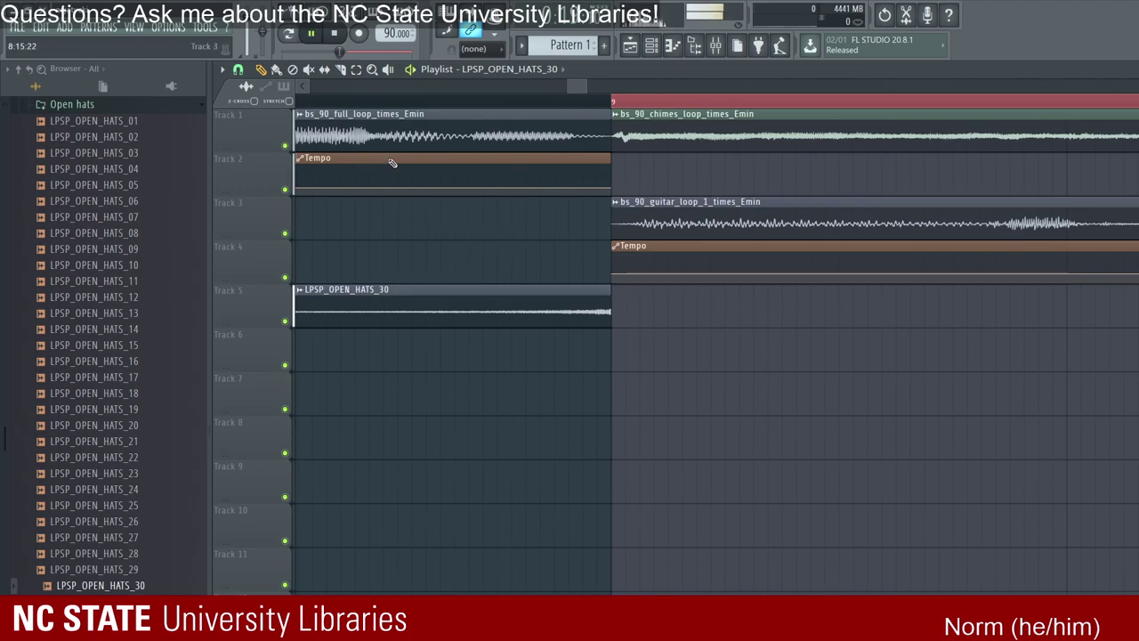
scroll(458, 73, up, 3)
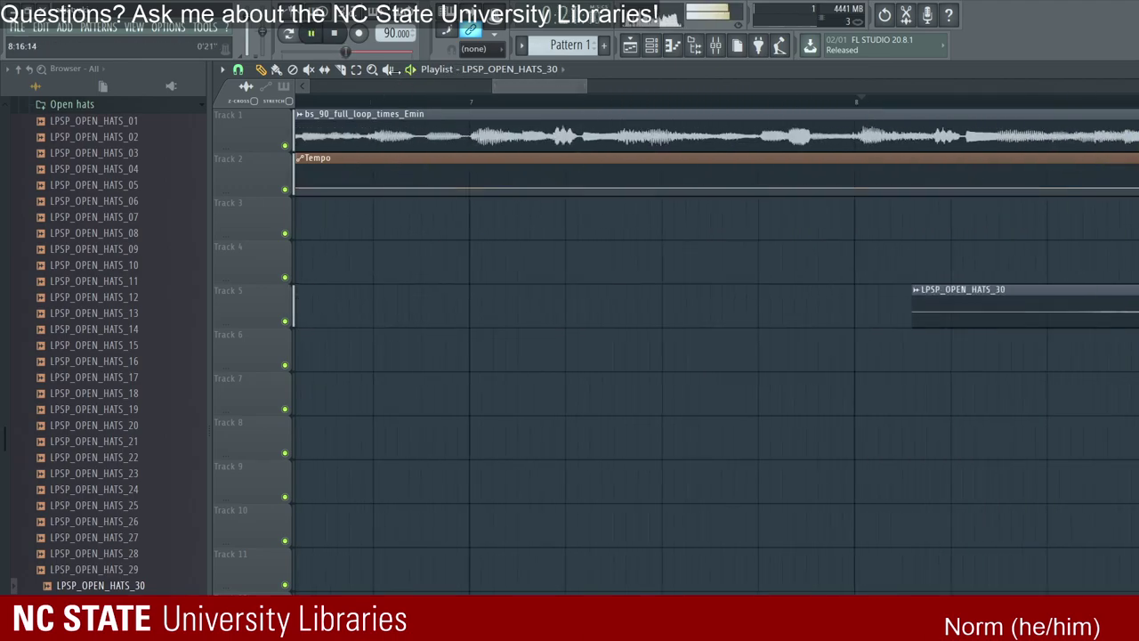
scroll(466, 71, down, 4)
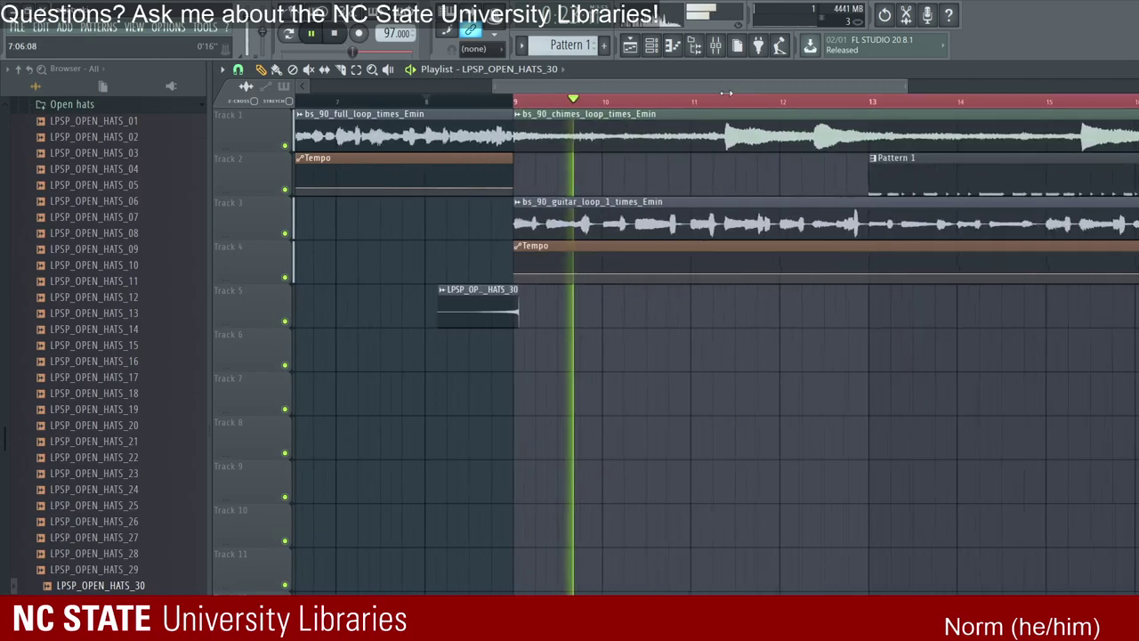
drag(536, 108, 305, 86)
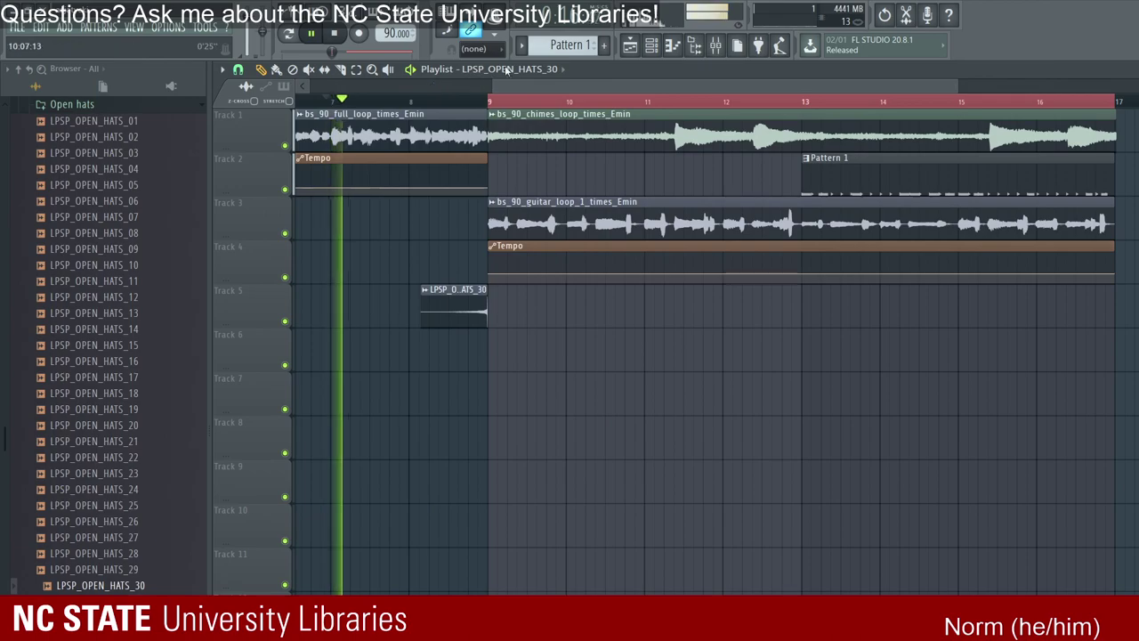
Step: Check the mixer's master level and the full loop's channel settings in playback, and mute the guitar loop on Track 3
key(F9)
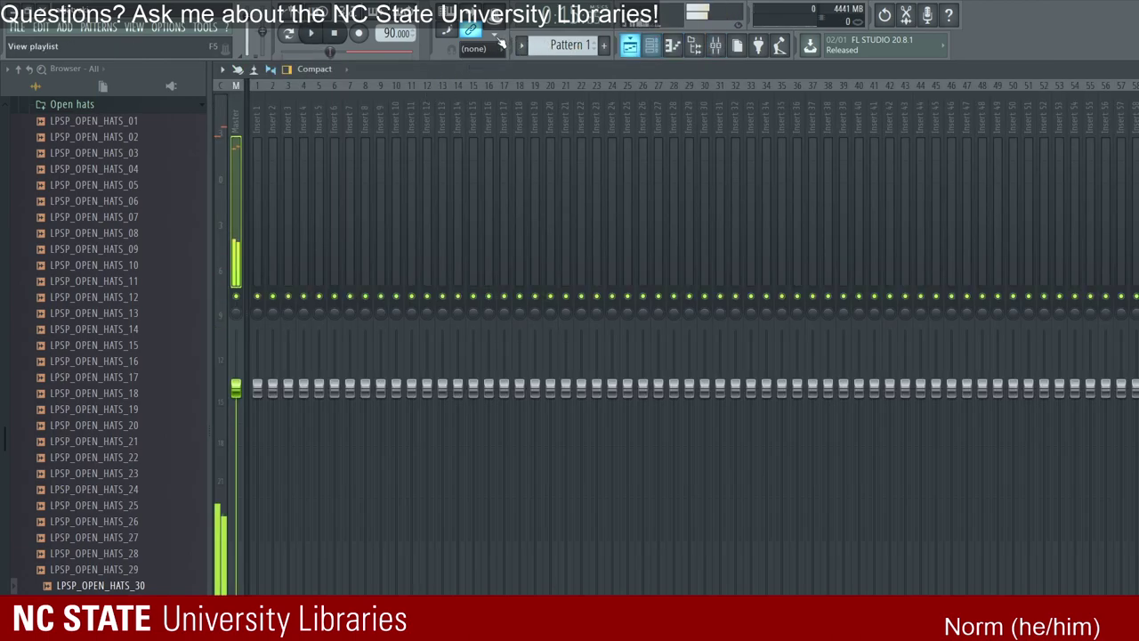
key(space)
key(F9)
double_click(316, 113)
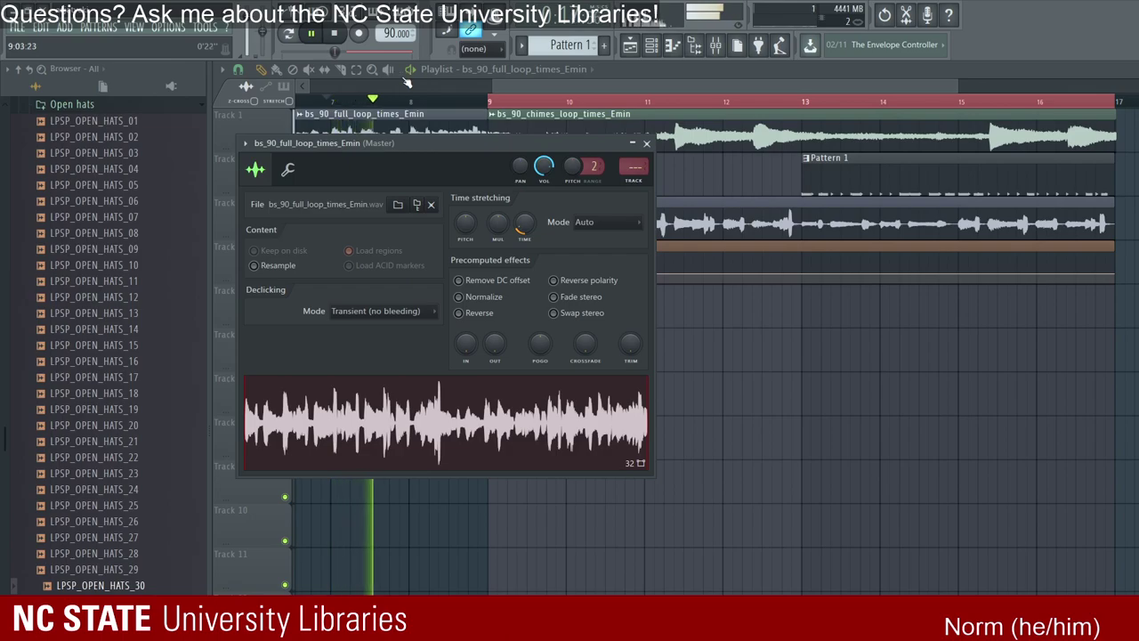
key(Escape)
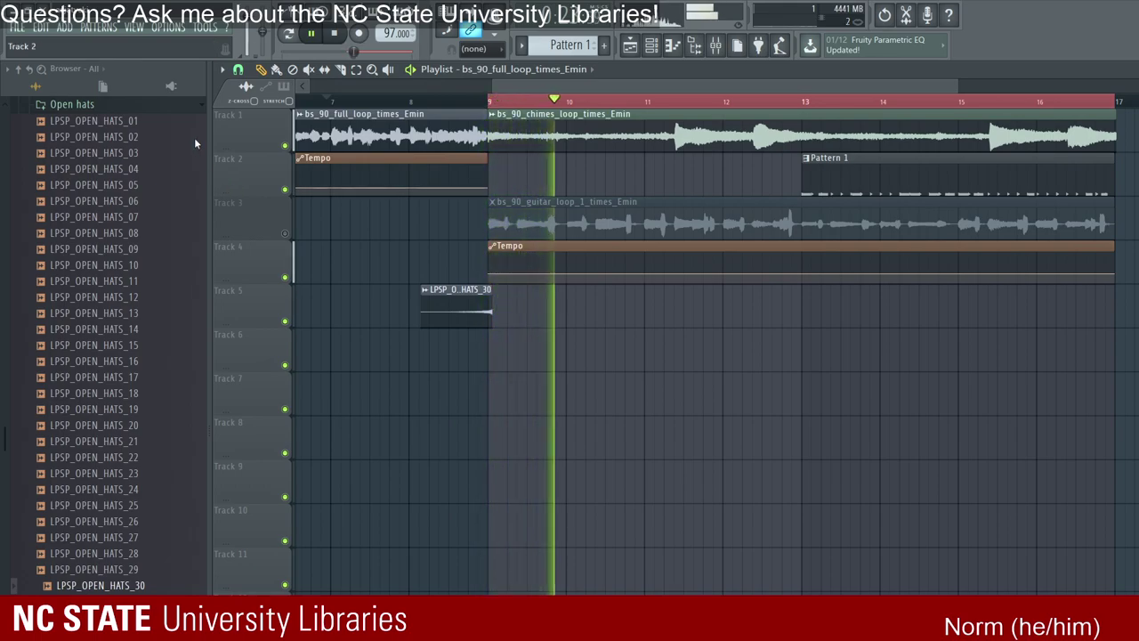
Step: Lower the Tempo clip on Track 4 to 75 BPM along its whole length and play the section from bar 9
click(326, 32)
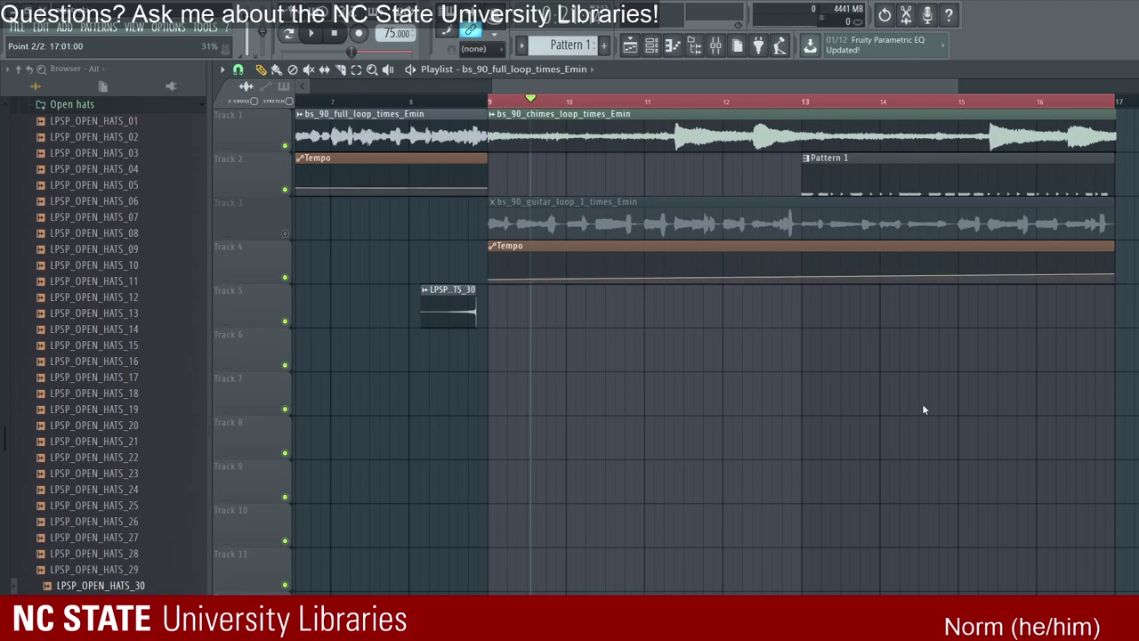
key(space)
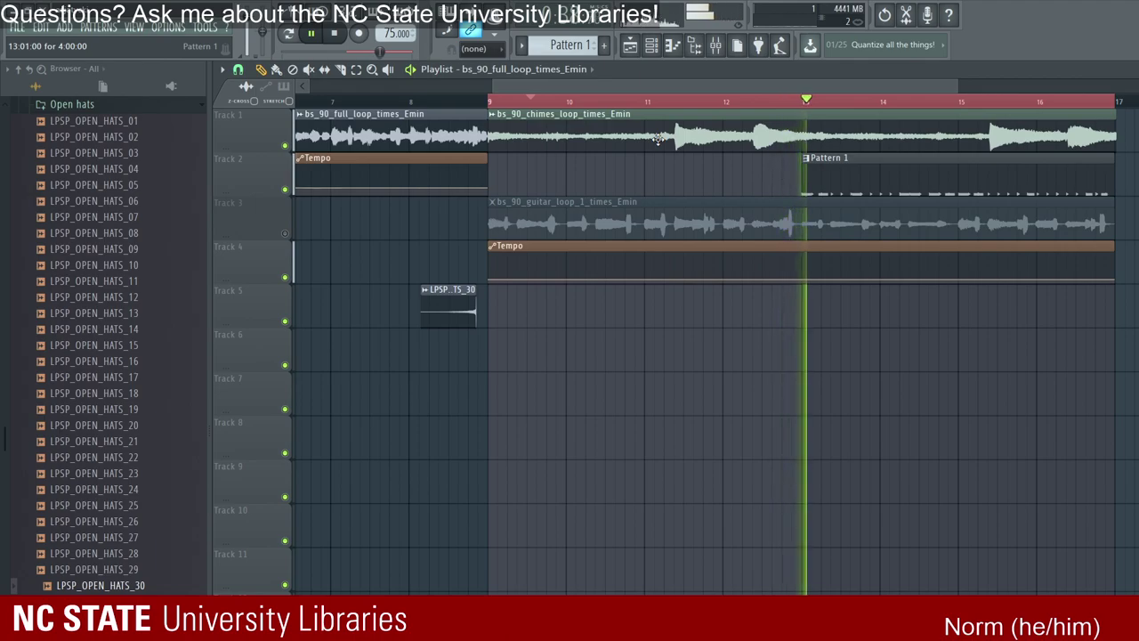
Step: Examine Pattern 1 during playback in the bs_kick_live_sweet piano roll and the channel rack
key(F7)
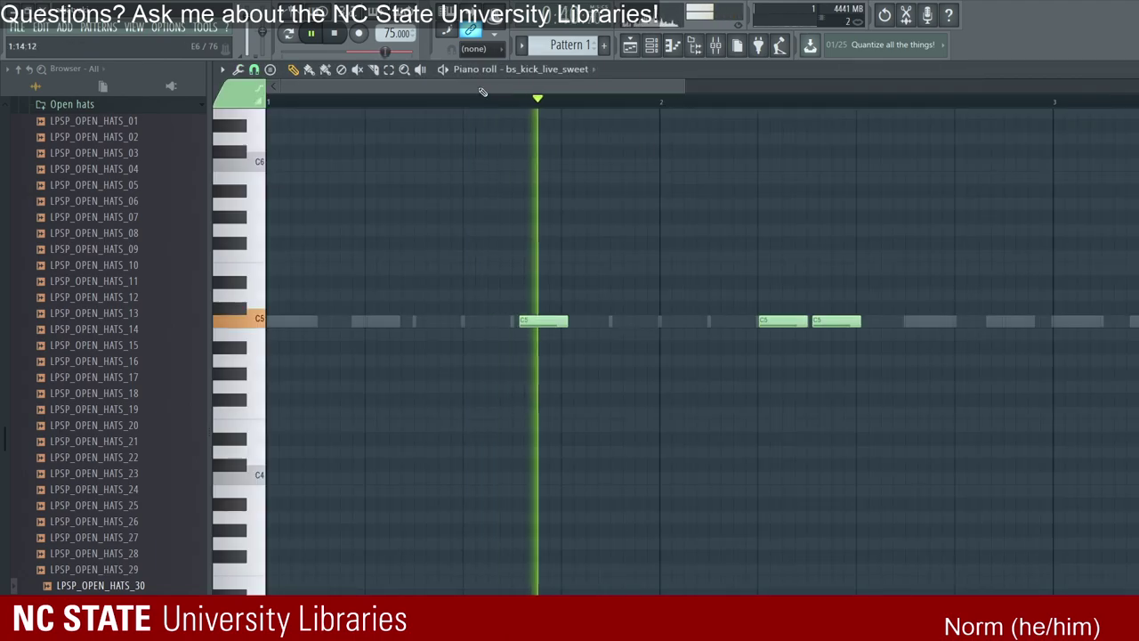
key(F6)
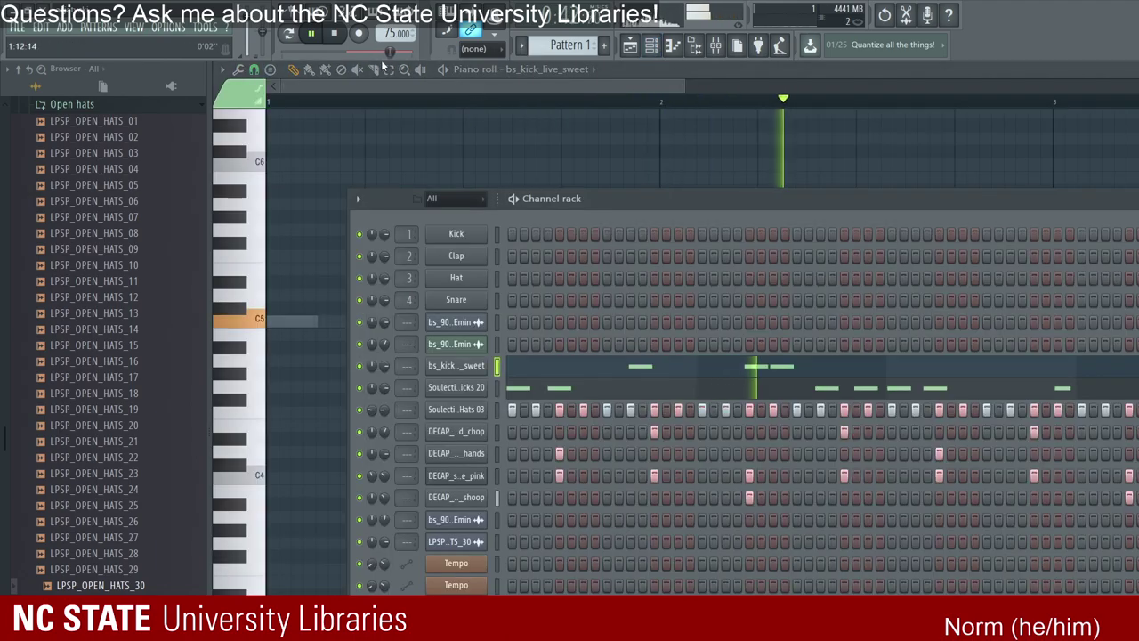
key(F6)
key(F6)
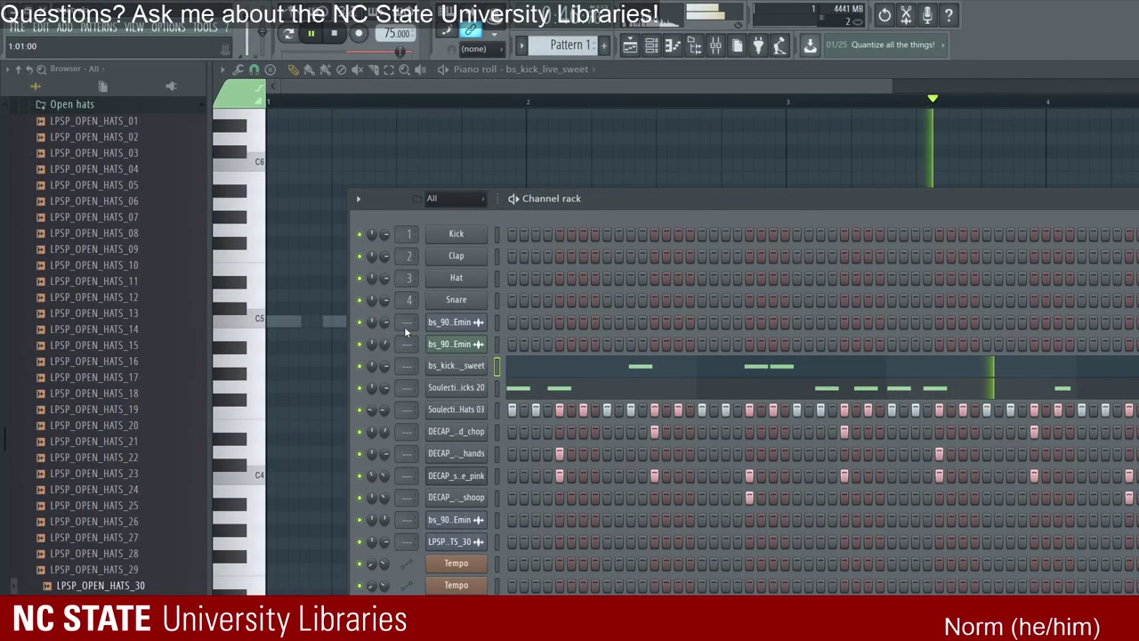
Step: Clear the Pattern 1 steps of the Soulection Hats 03 channel and the DECAP chop, hands, pink and shoop channels
key(Down)
key(Down)
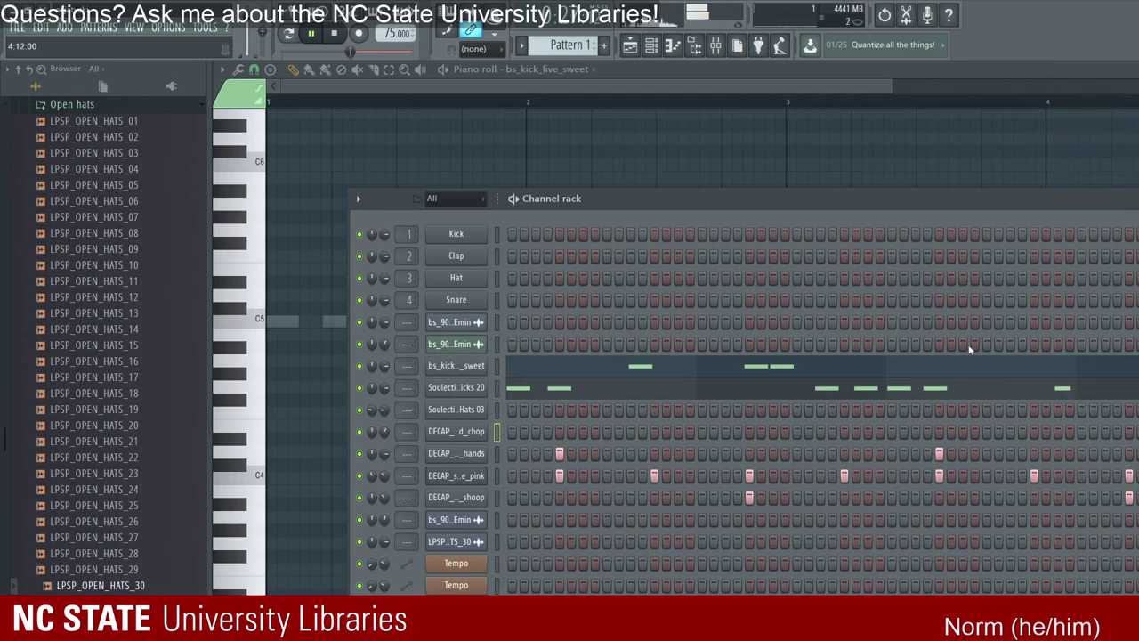
key(Down)
key(Down)
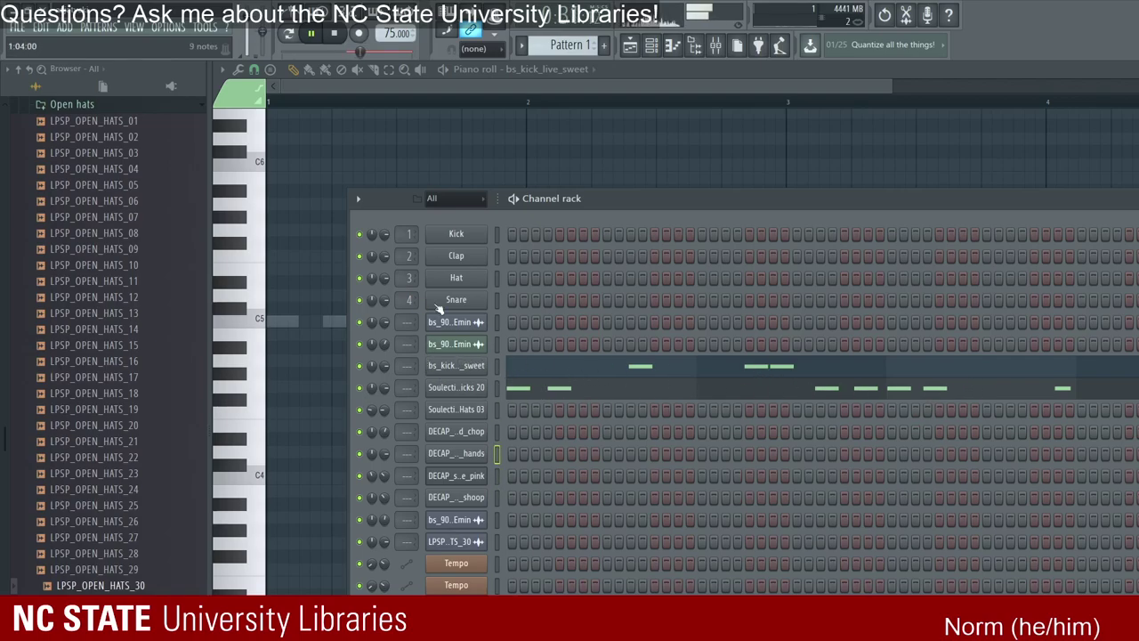
Step: Delete all the notes of bs_kick_live_sweet in Pattern 1
key(F5)
key(F7)
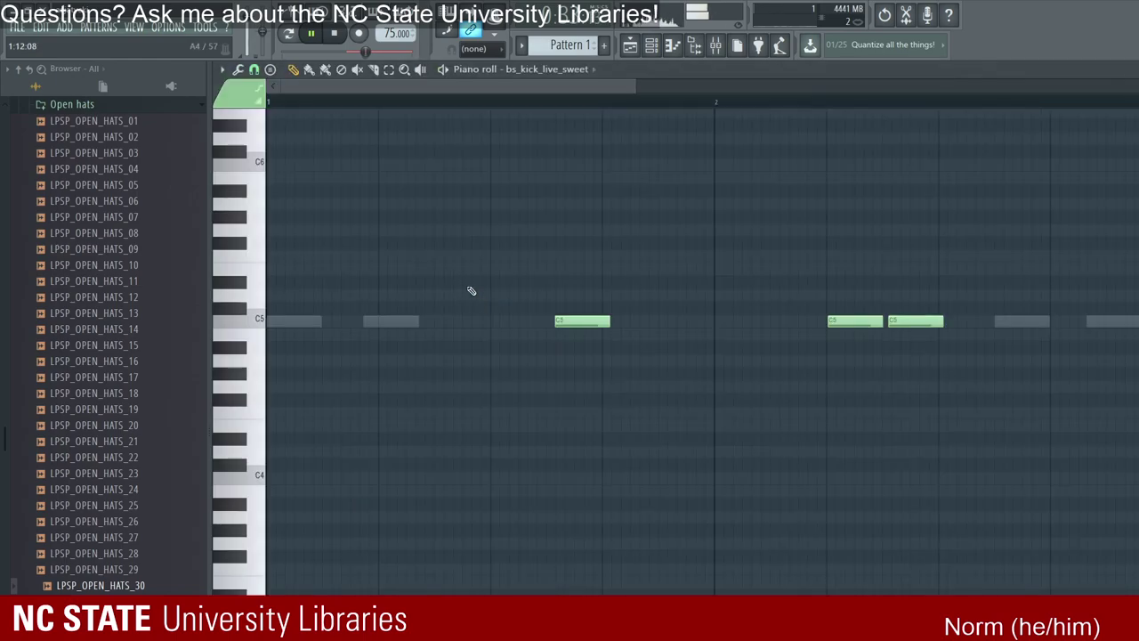
key(F6)
key(F5)
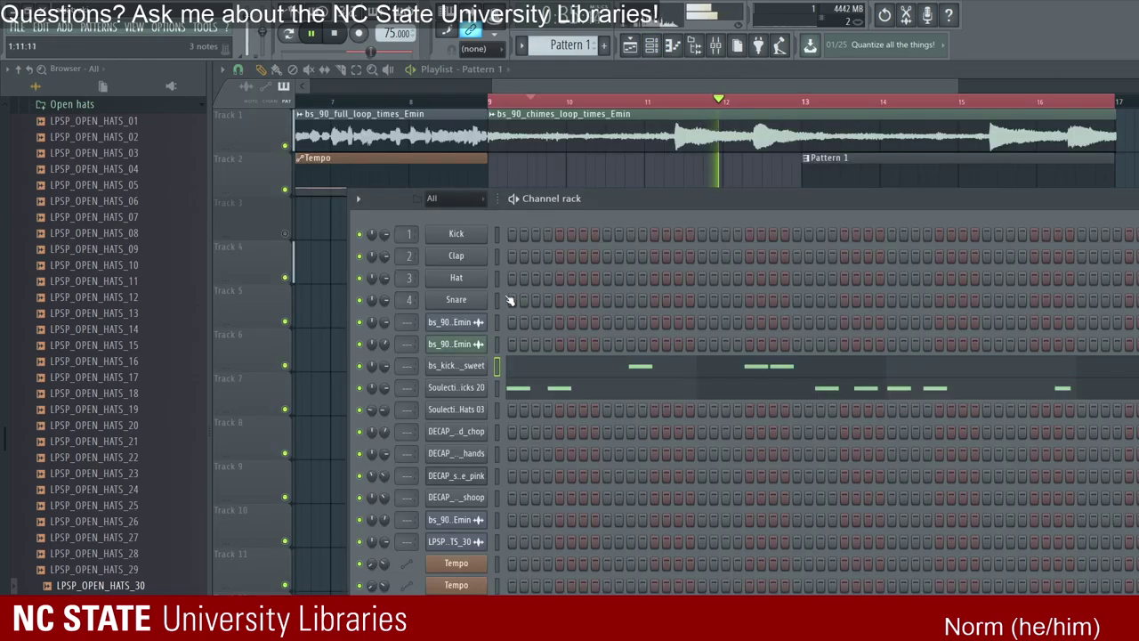
key(F7)
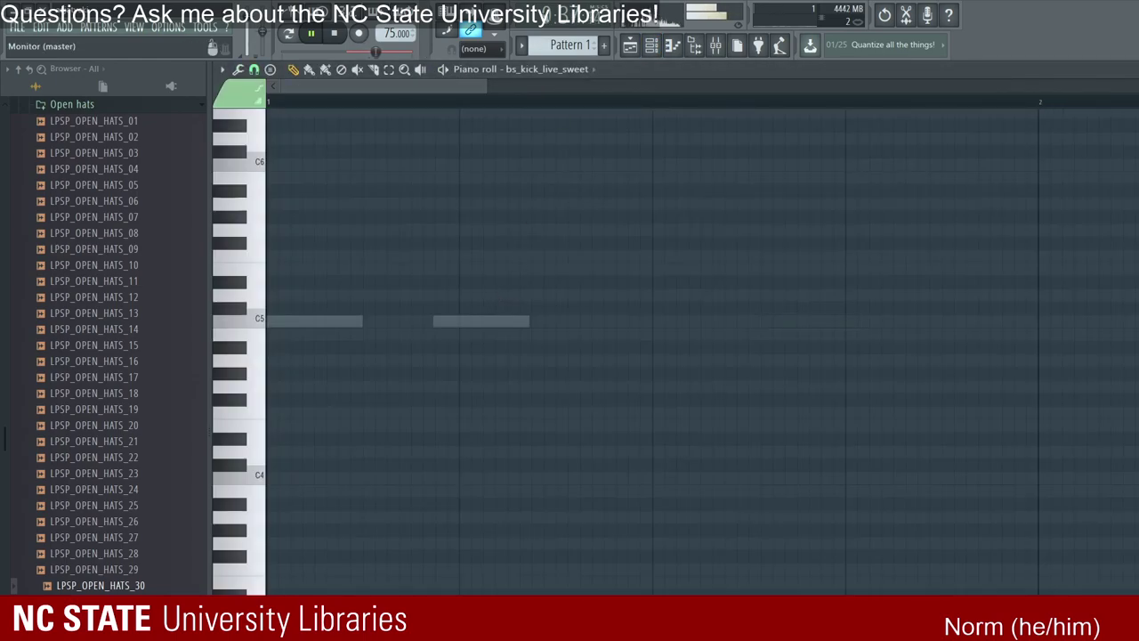
Step: Open the Soulection Kicks 20 piano roll and delete the second kick note in bar 1
key(F6)
click(516, 388)
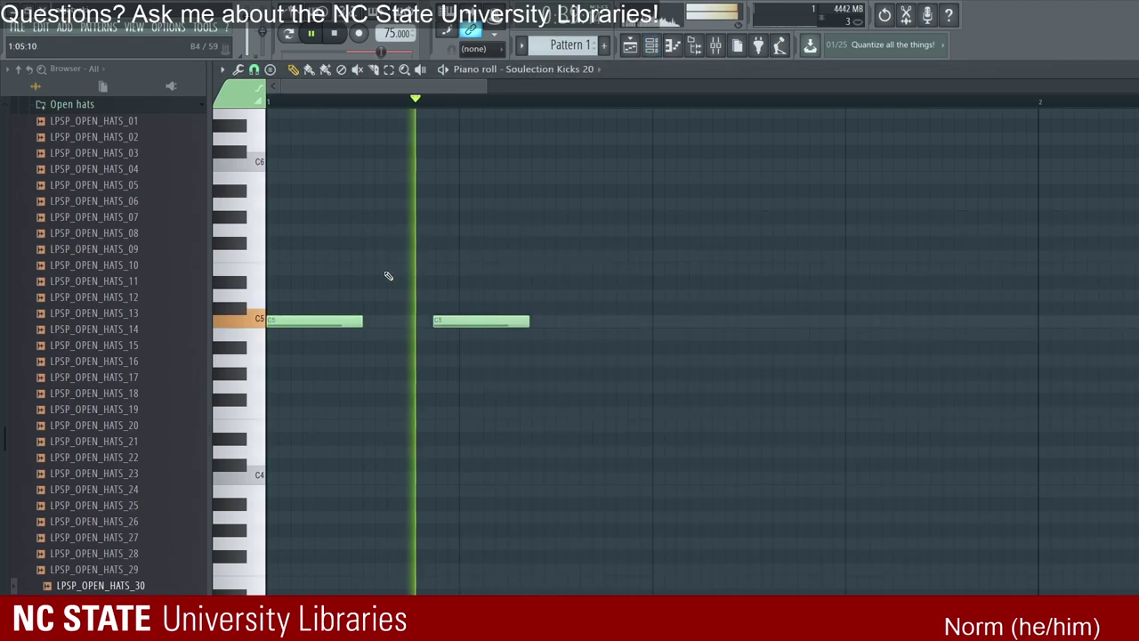
key(space)
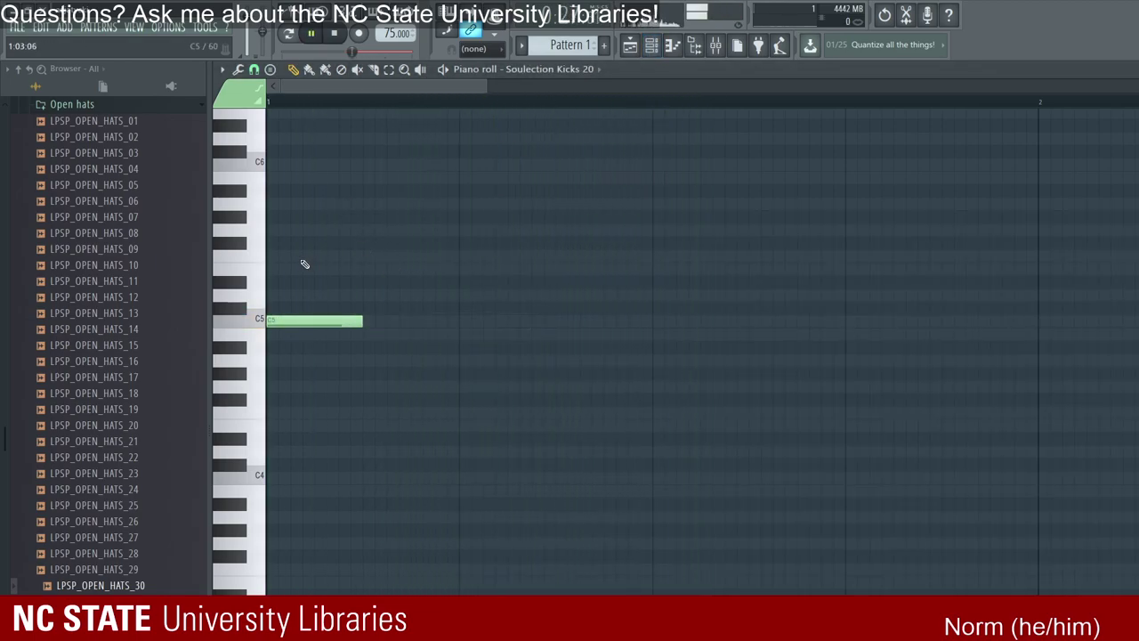
Step: Add two more C5 kicks directly after the opening one in bar 1 to form a back-to-back run of three
scroll(246, 87, up, 2)
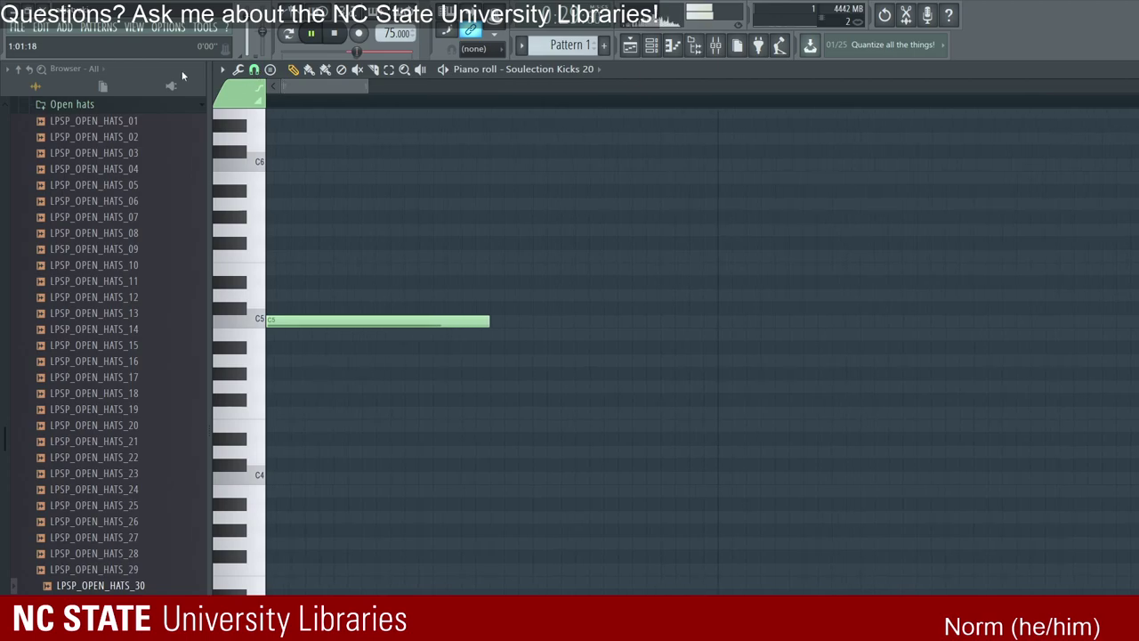
key(space)
key(ctrl+v)
key(space)
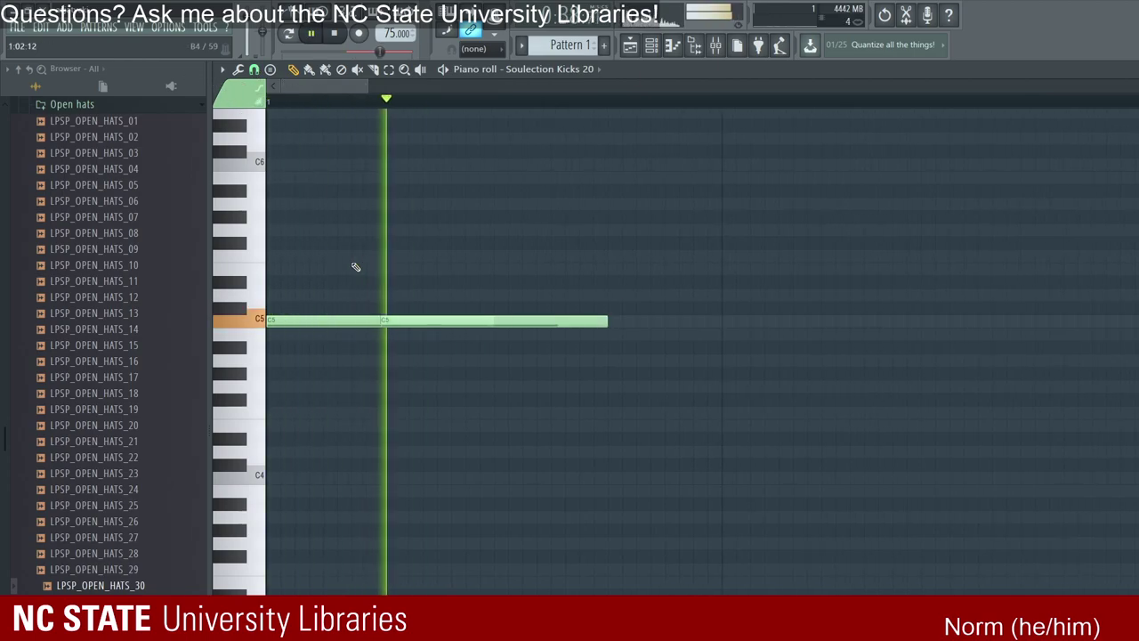
drag(504, 261, 407, 267)
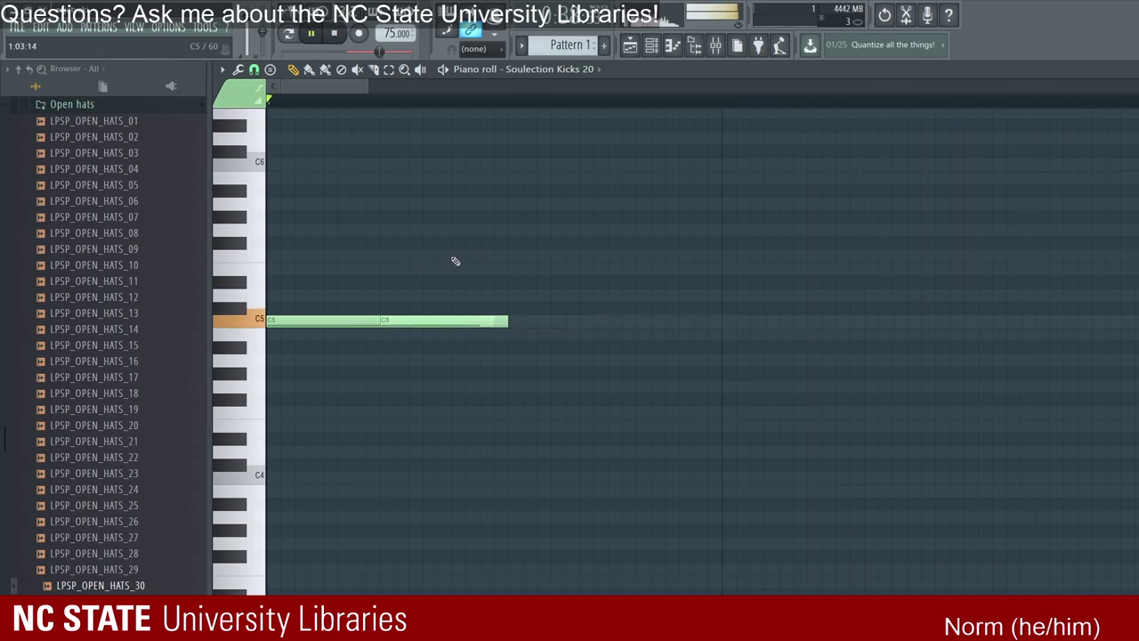
key(ctrl+b)
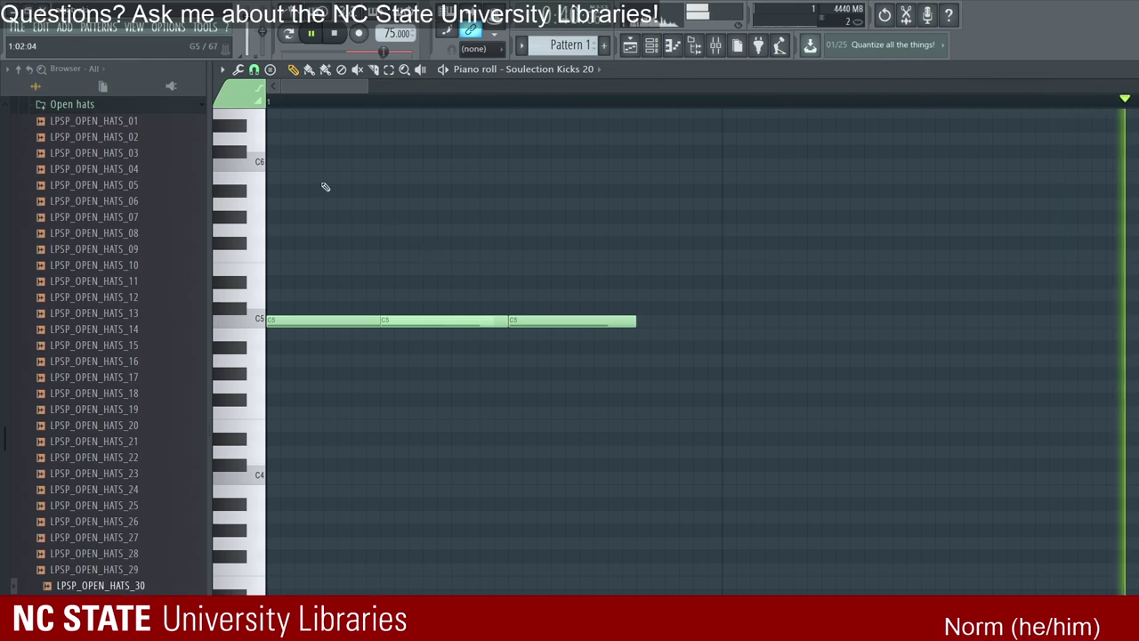
Step: Delete the old Soulection Kicks 20 notes in the second half of bar 2 and at the start of bar 3
scroll(317, 241, down, 3)
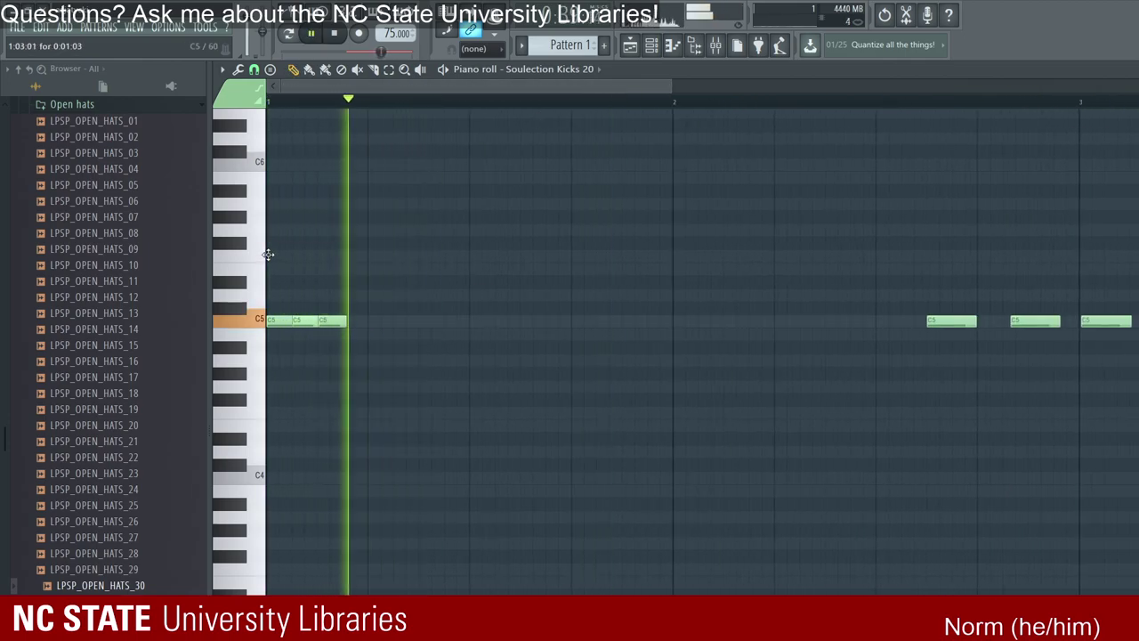
right_click(951, 320)
right_click(1035, 320)
right_click(1105, 320)
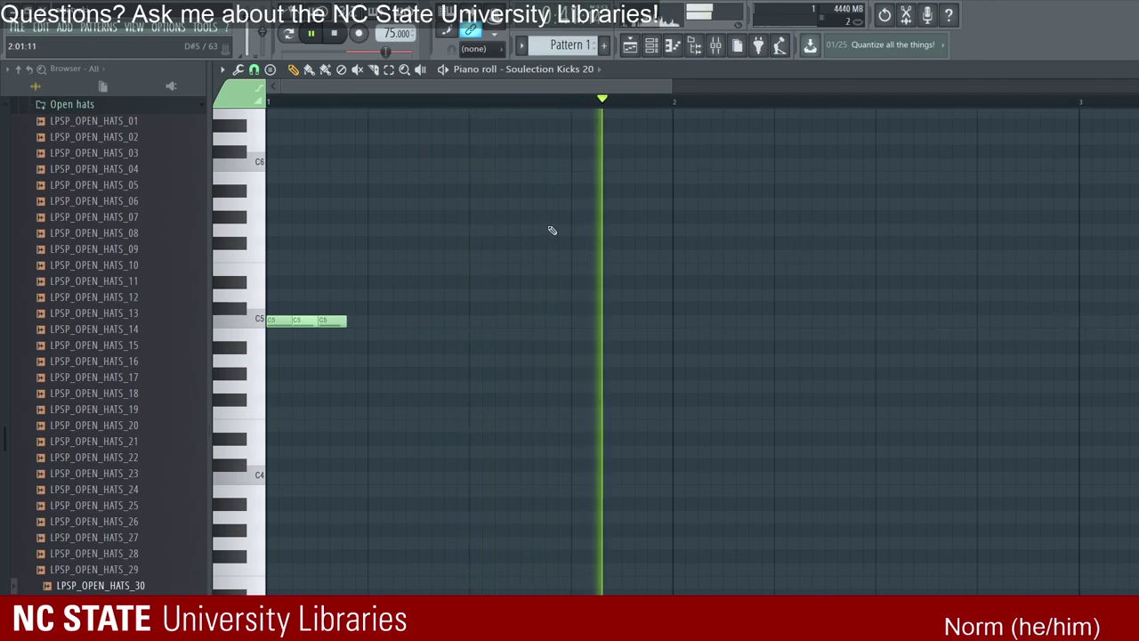
Step: Place a C5 kick on step 4 of bar 2 and a run of four back-to-back kicks from step 8
key(z)
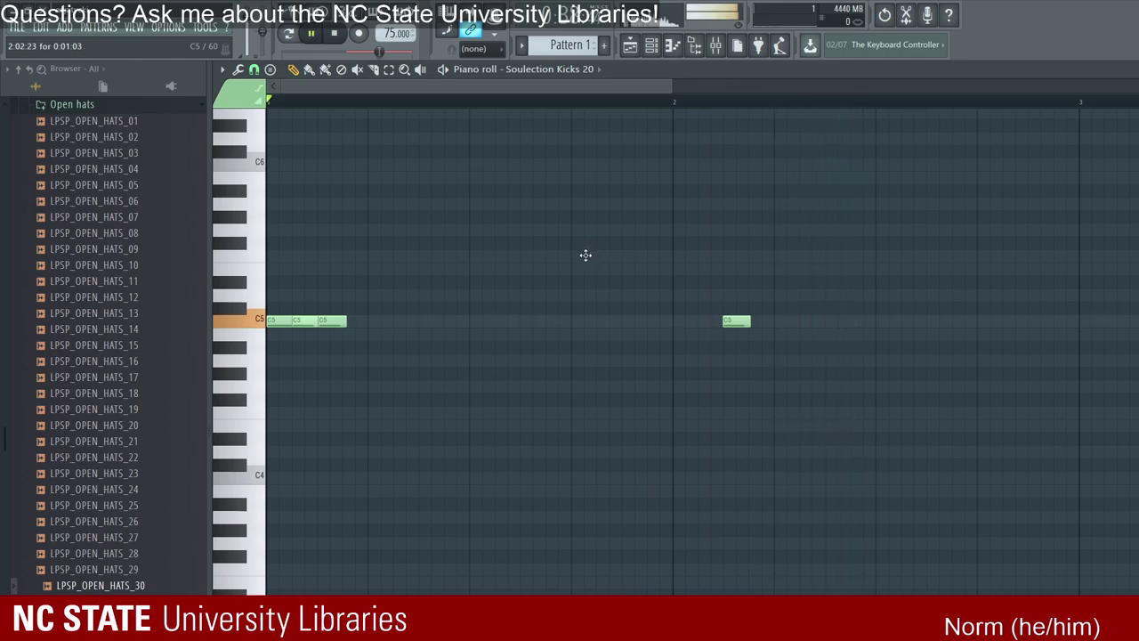
key(shift+Right)
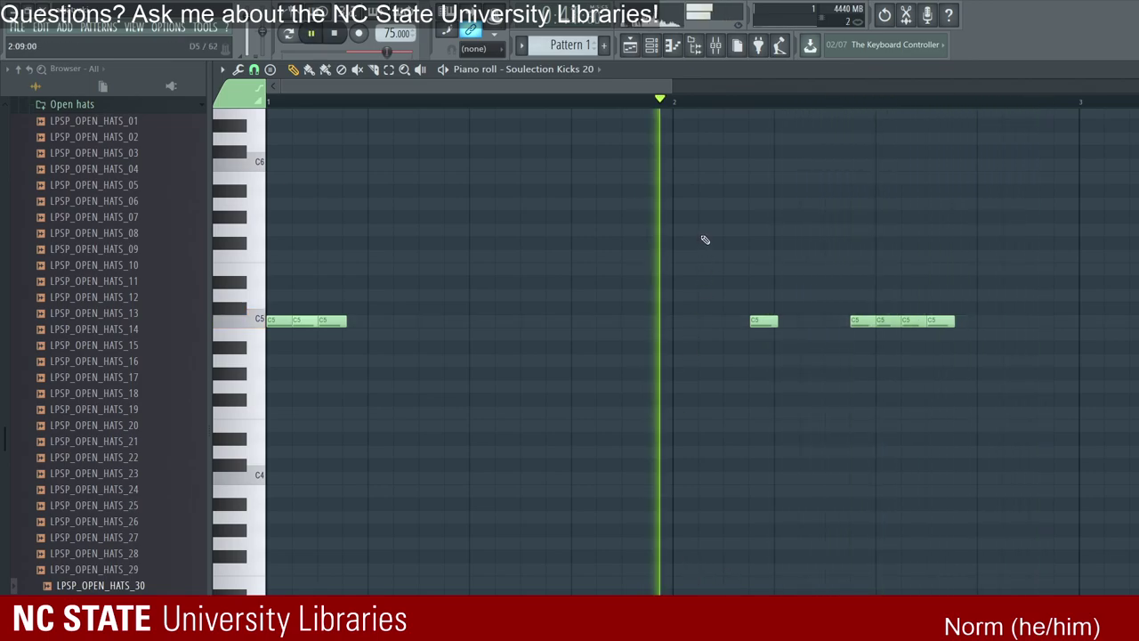
key(ctrl+z)
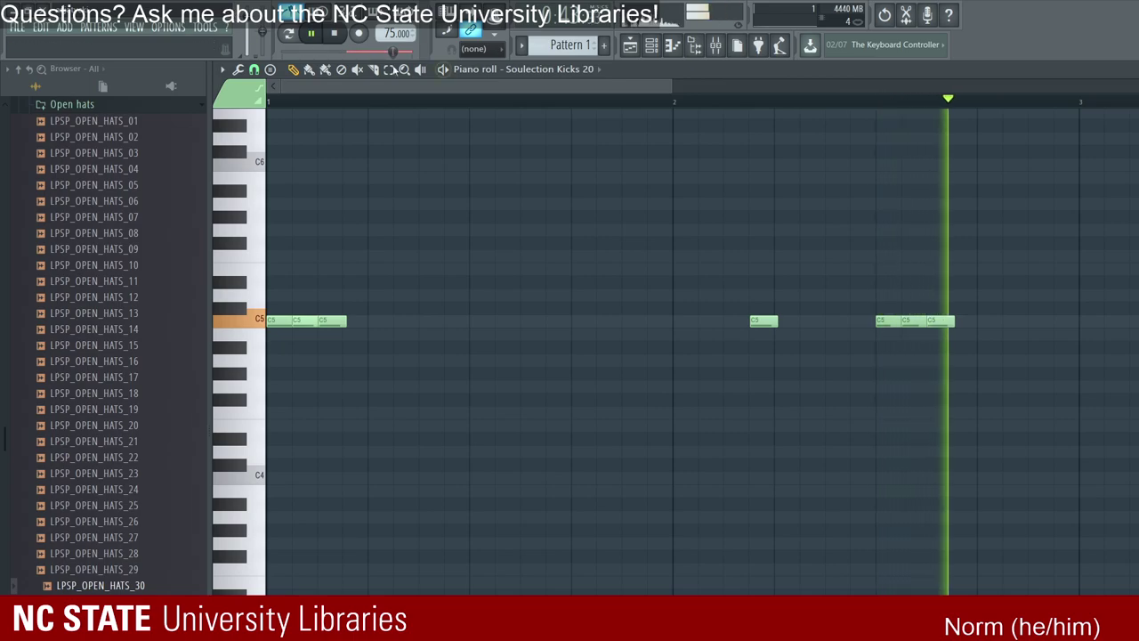
scroll(727, 94, up, 2)
scroll(703, 89, up, 5)
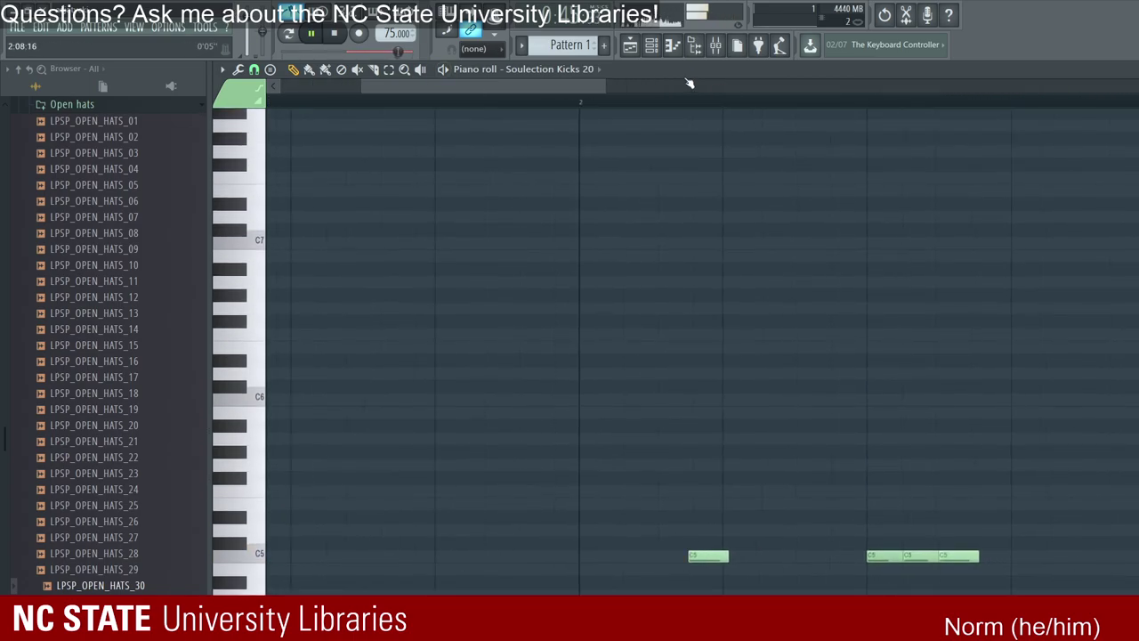
key(space)
scroll(689, 83, up, 4)
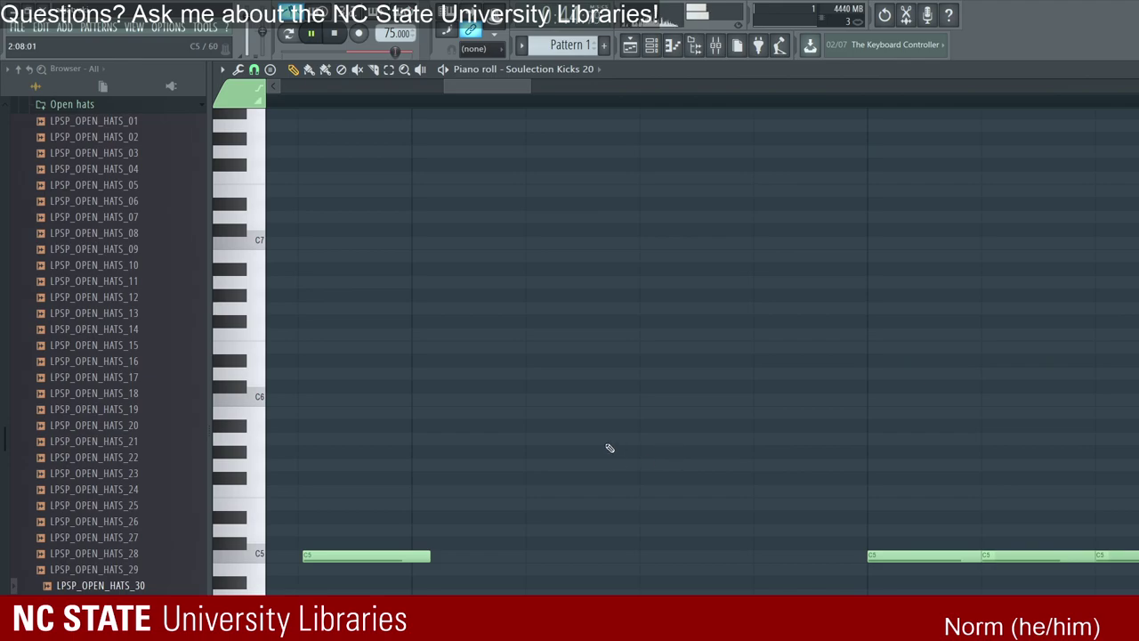
key(space)
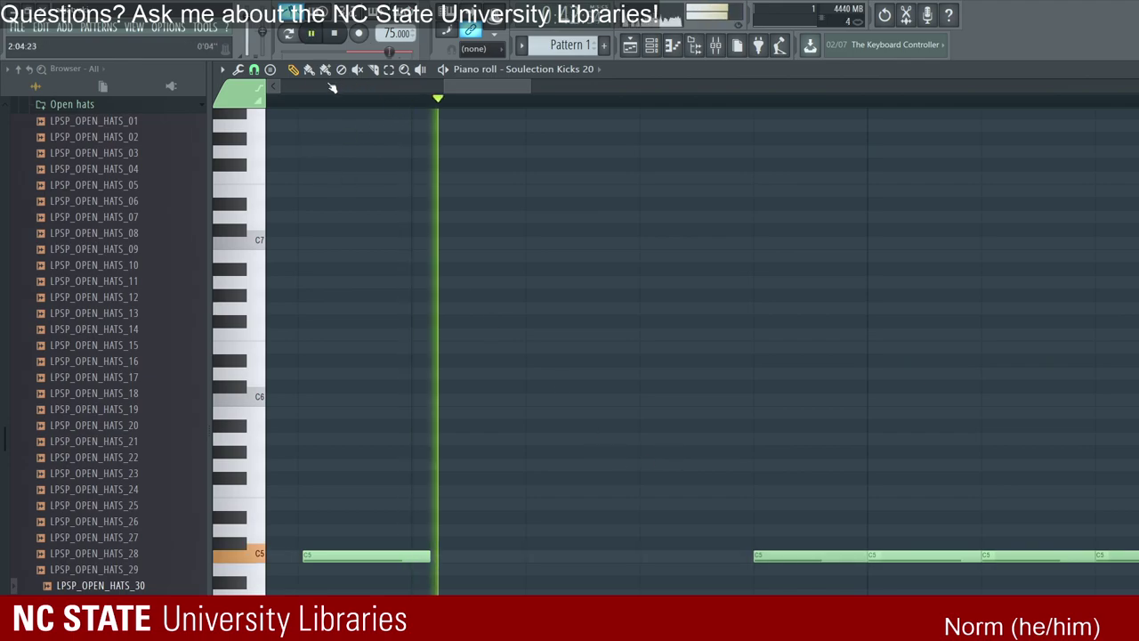
scroll(539, 80, down, 3)
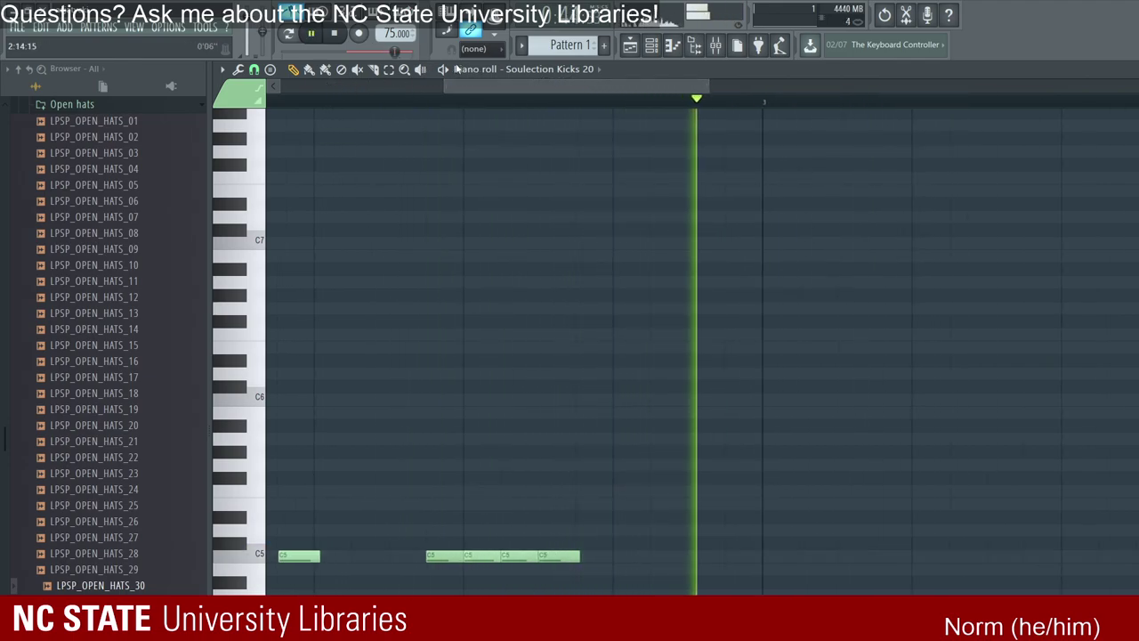
Step: Check the kicks in bars 3 and 4 in playback and undo the last trial edits
scroll(605, 80, down, 3)
scroll(605, 80, down, 3)
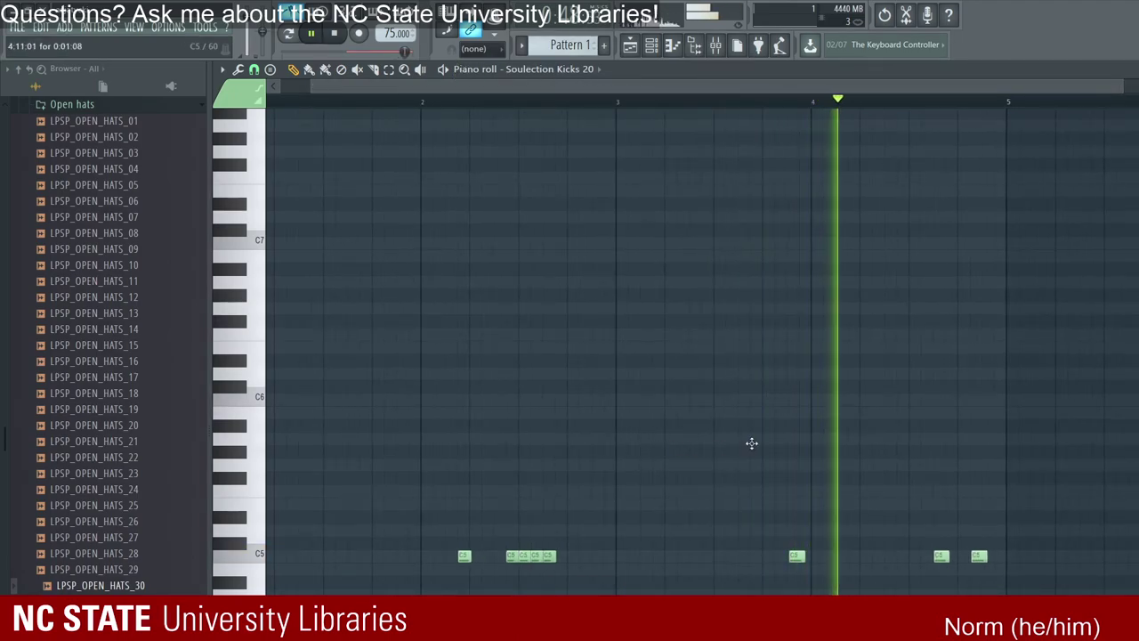
key(ctrl+z)
key(ctrl+z)
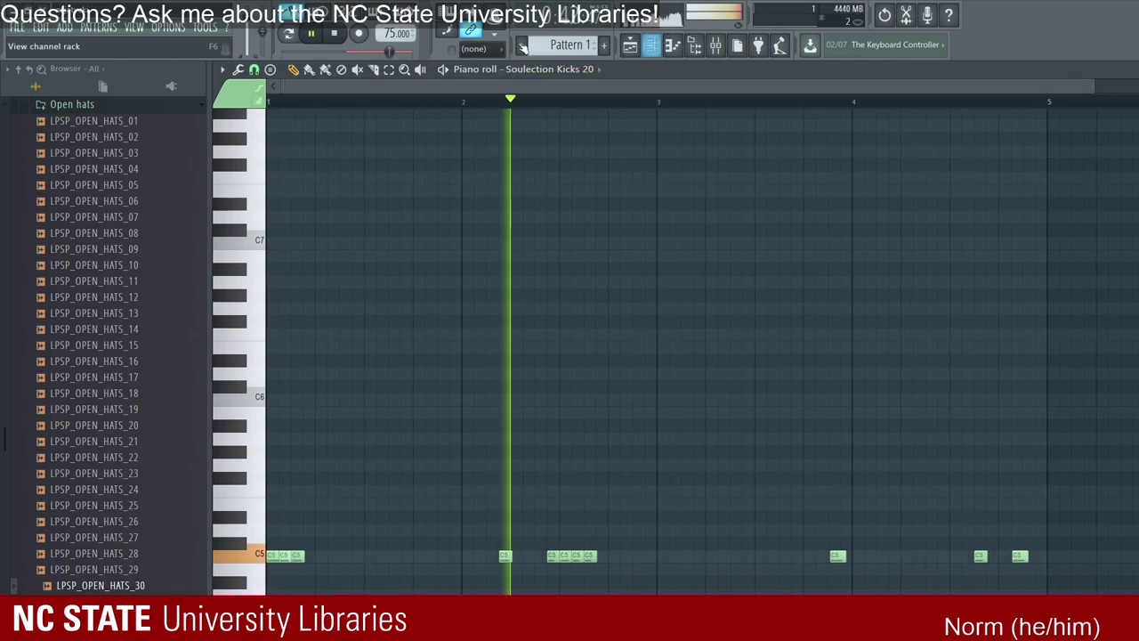
Step: Move the Pattern 1 clip on Track 2 so that it starts exactly at bar 9
click(651, 44)
key(space)
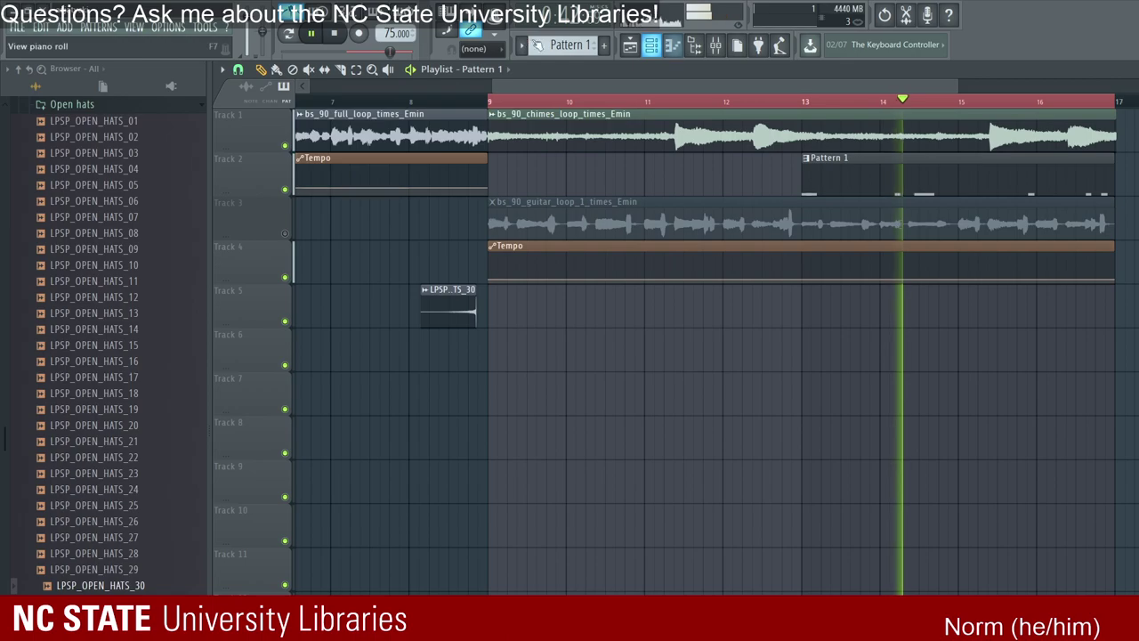
drag(810, 161, 514, 160)
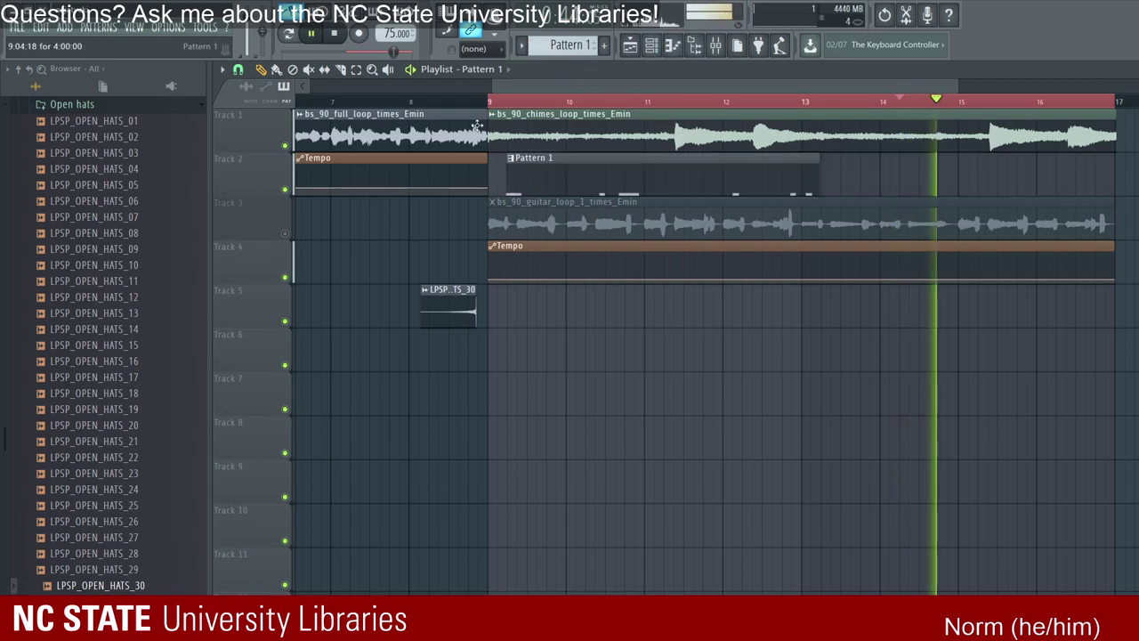
scroll(478, 125, up, 5)
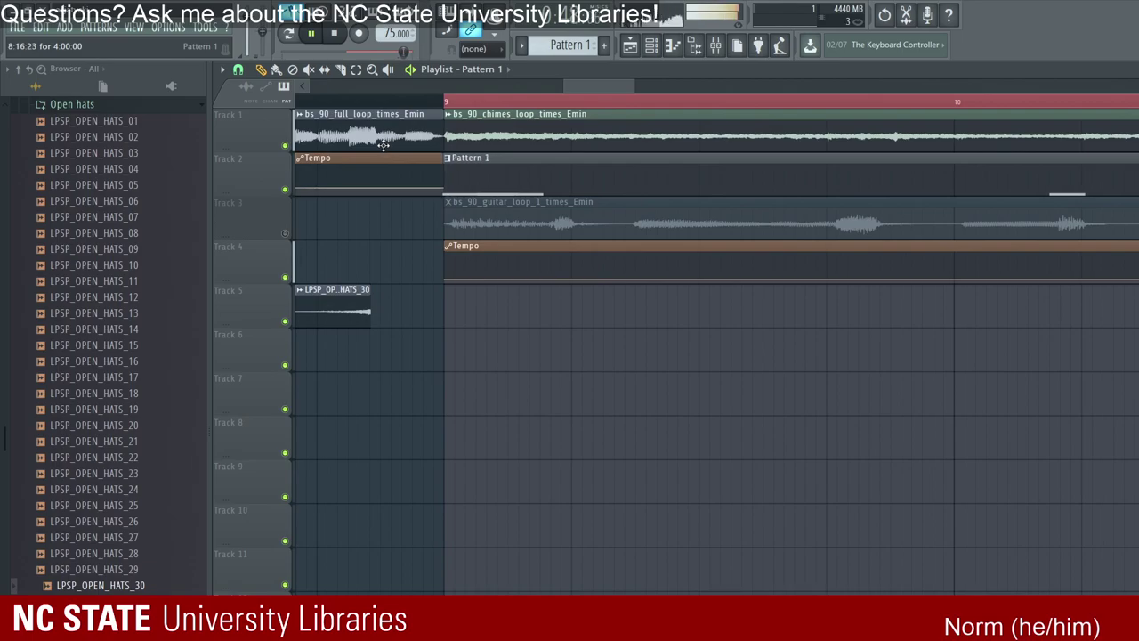
key(space)
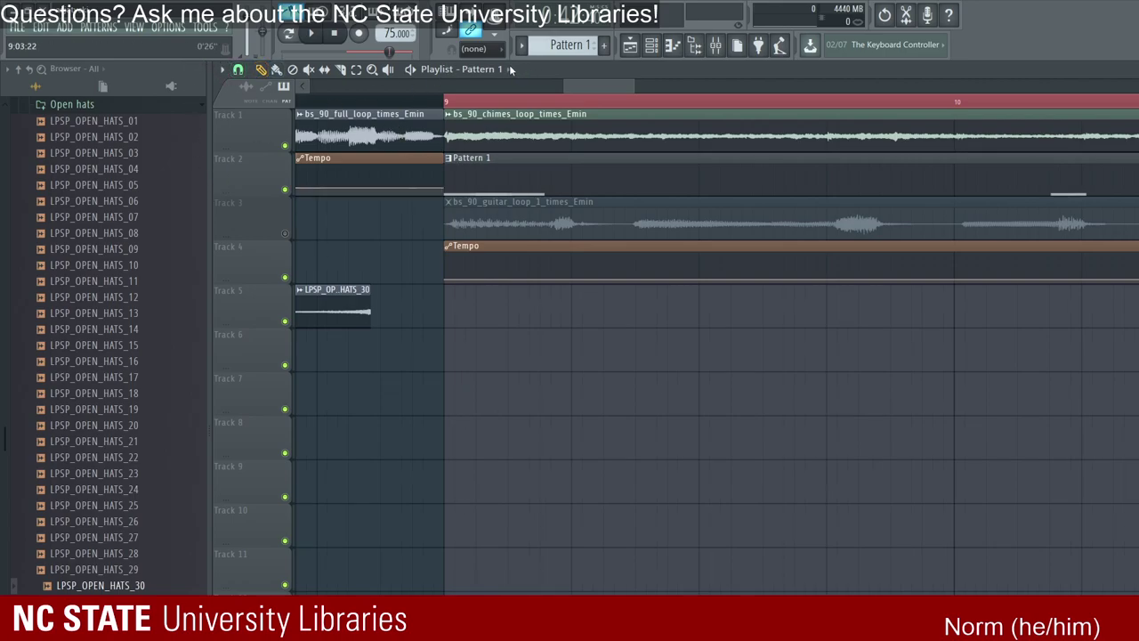
Step: Duplicate the Pattern 1 clip to bar 13 on Track 2 and play the section from bar 9
scroll(480, 150, down, 6)
key(ctrl+b)
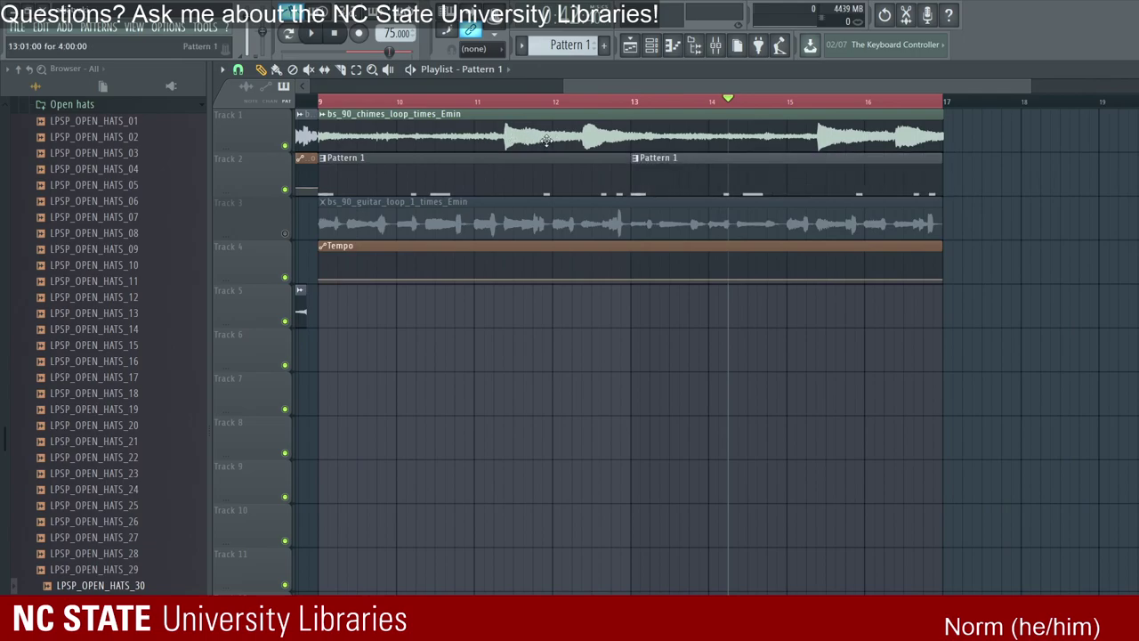
key(space)
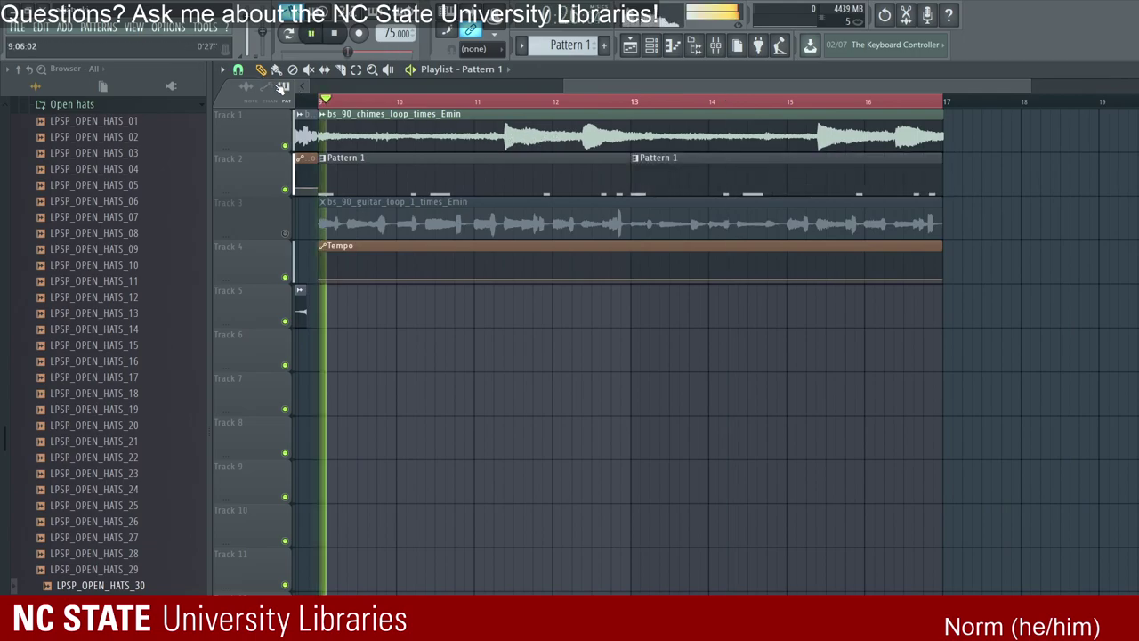
Step: Program Pattern 1 steps for DECAP_snare_sword_chop, hits on steps 5, 21, 37 and 53 for the hands channel, and steps 21 and 53 for DECAP_snare_shoop
click(530, 49)
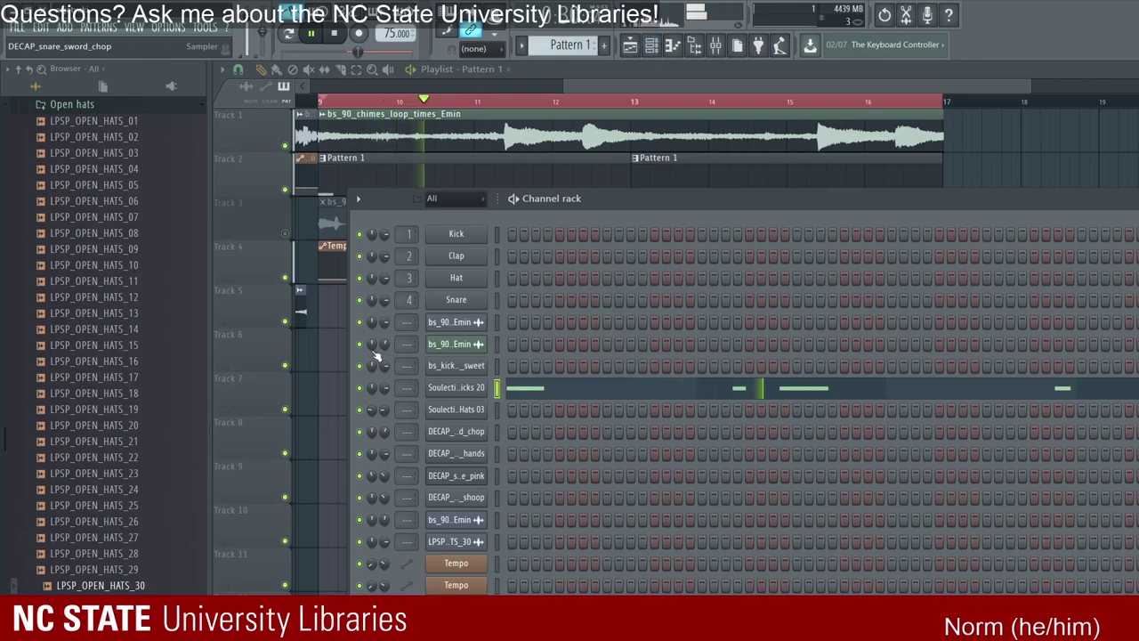
click(456, 431)
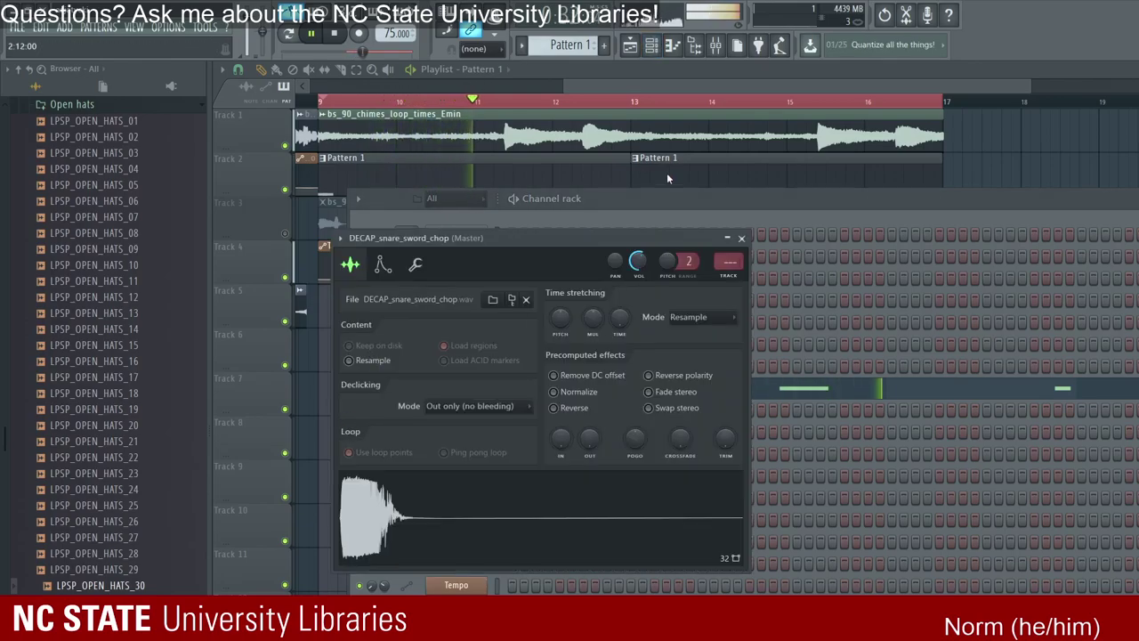
click(642, 196)
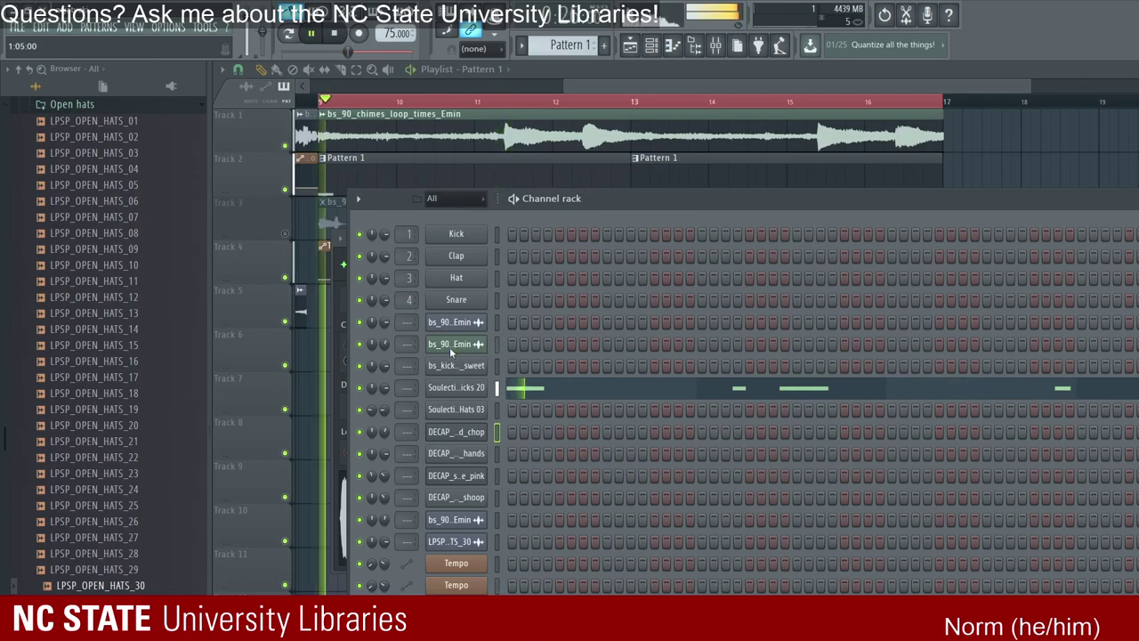
key(space)
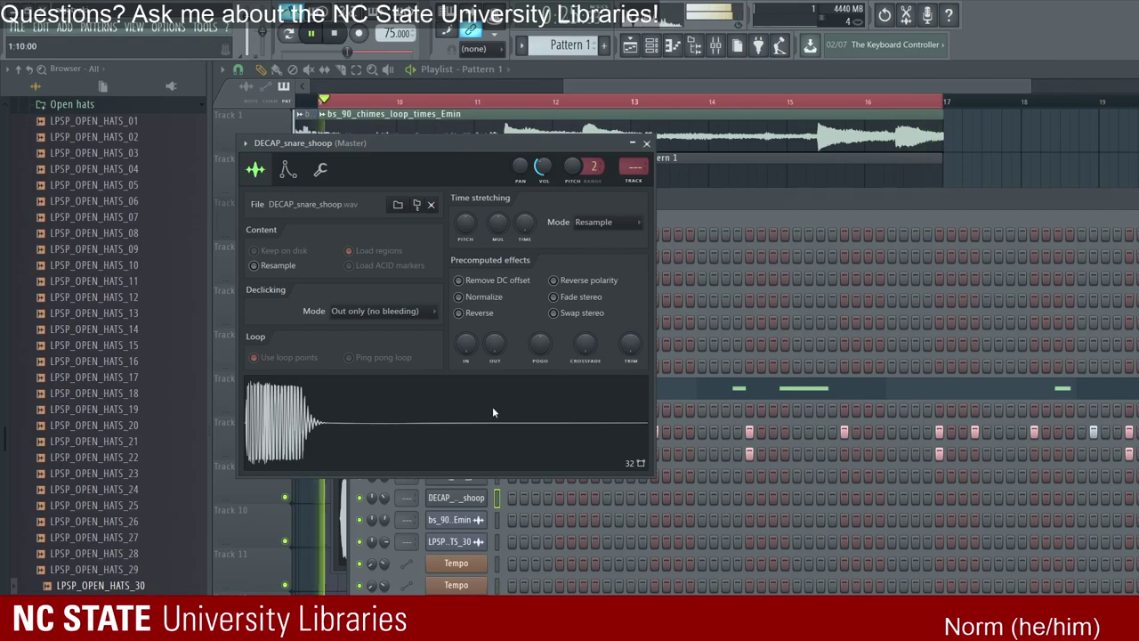
Step: Open the DECAP_snare_pink channel and examine its sample waveform during playback
key(F6)
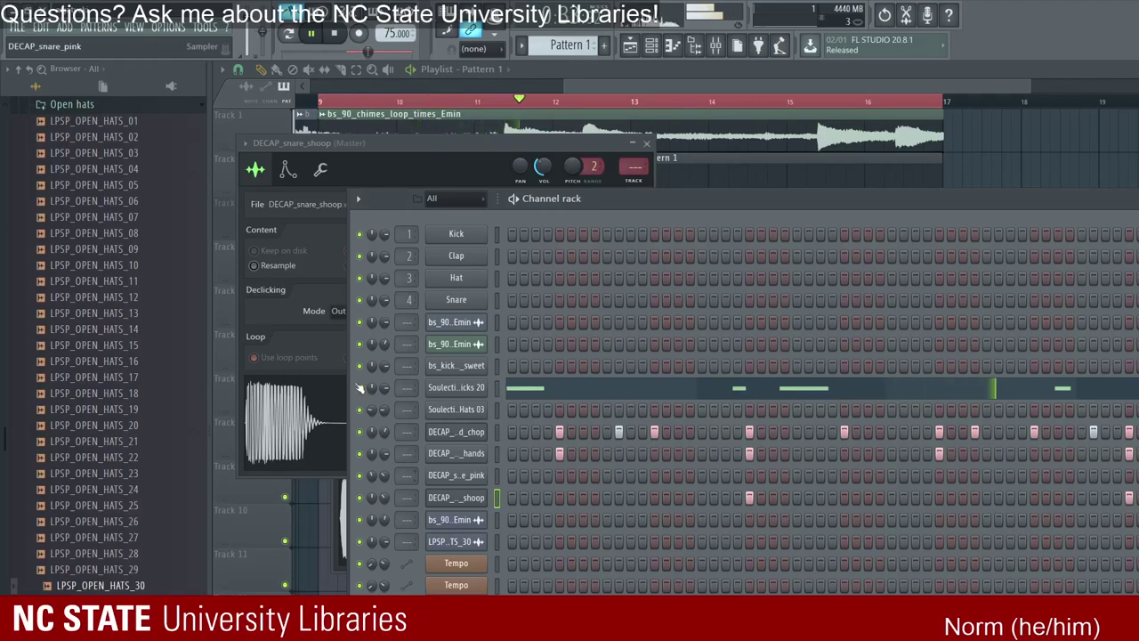
click(455, 475)
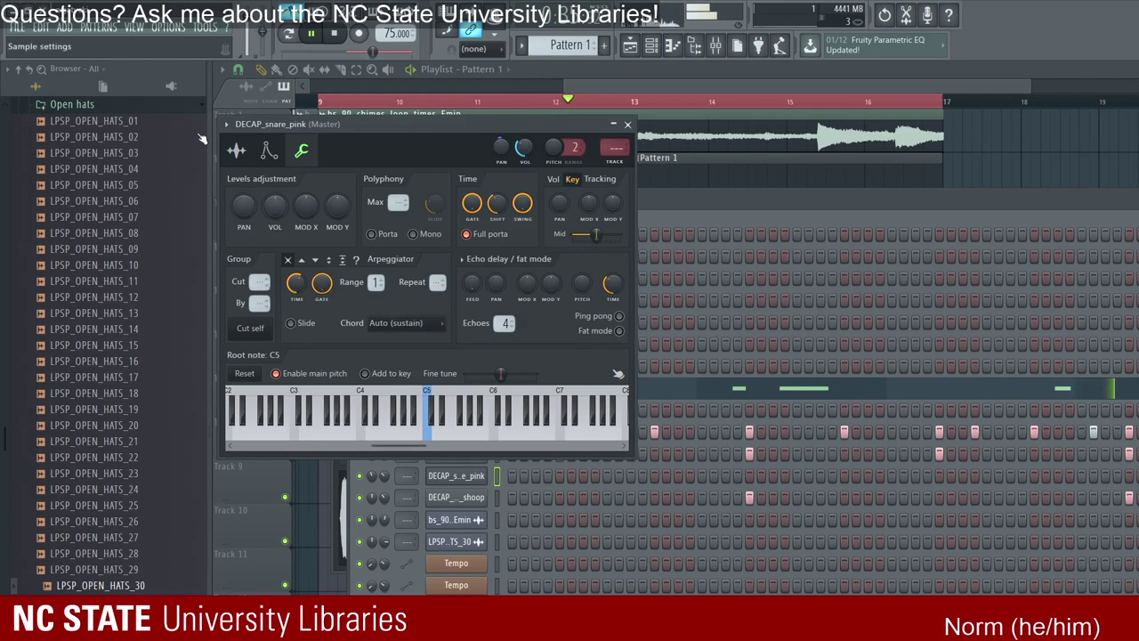
click(236, 151)
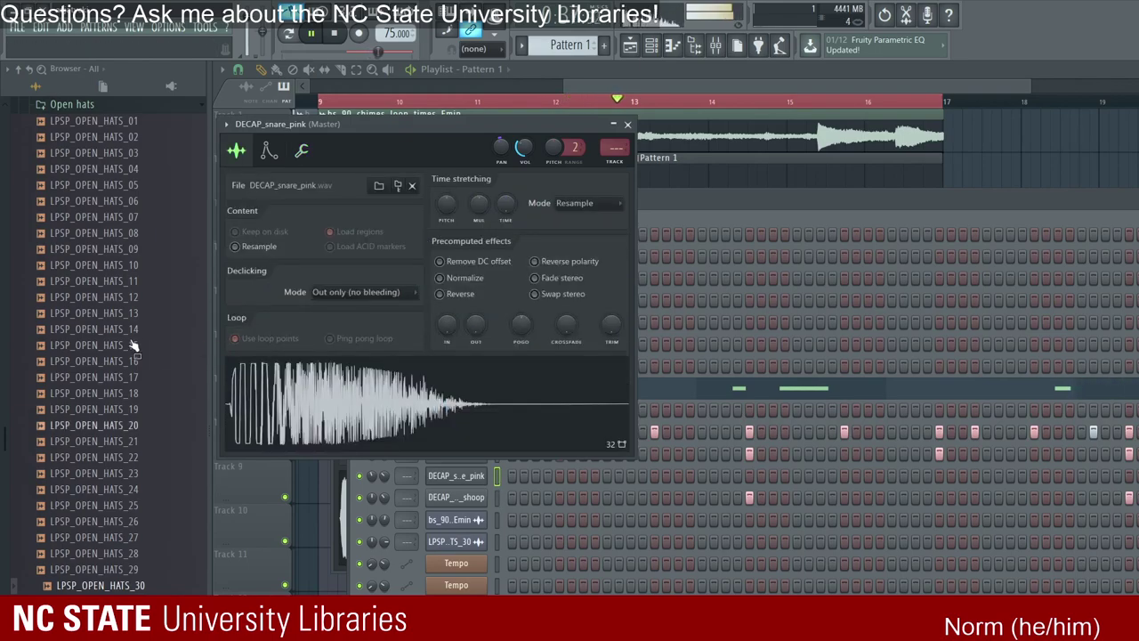
key(space)
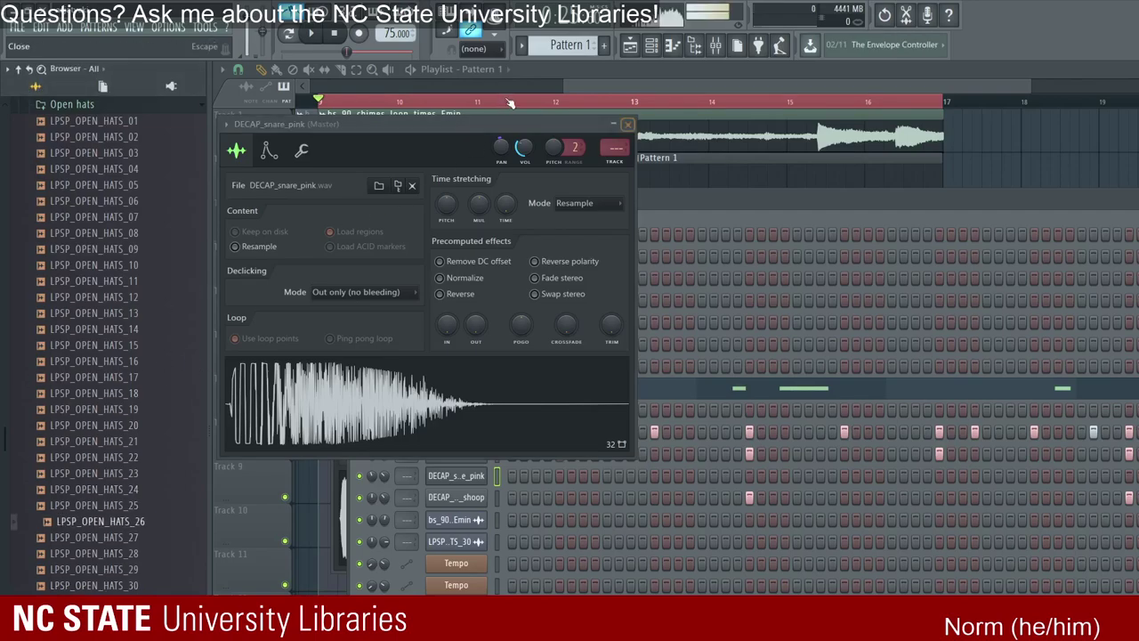
Step: Audition the open hats, add LPSP_OPEN_HATS_25 as a new channel in Pattern 1 and open its piano roll
key(Escape)
key(Up)
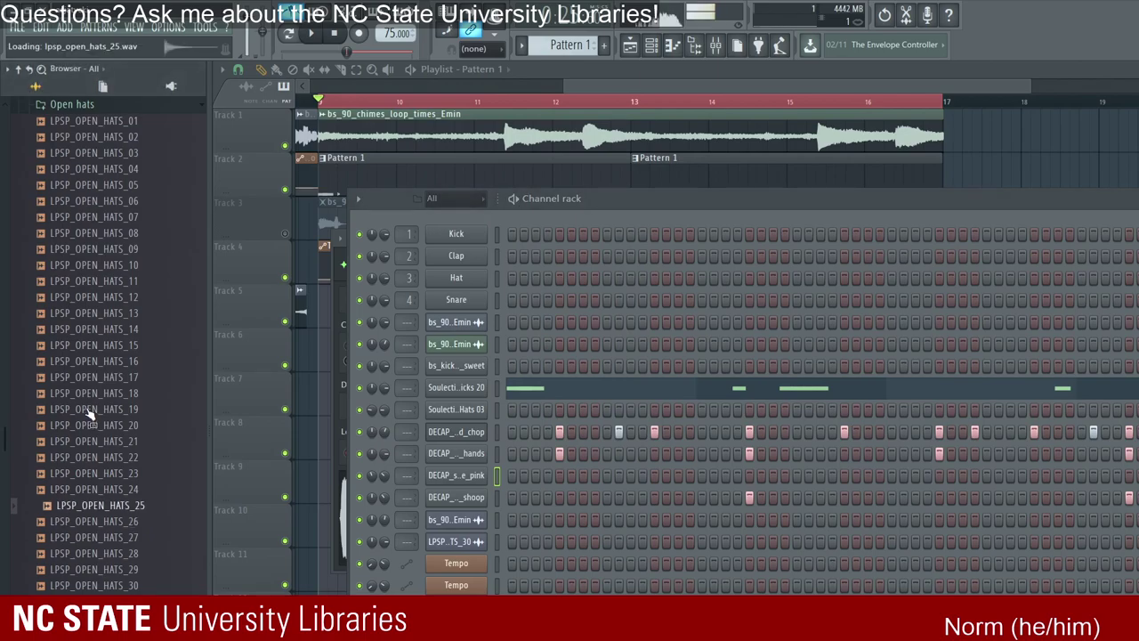
drag(88, 411, 140, 406)
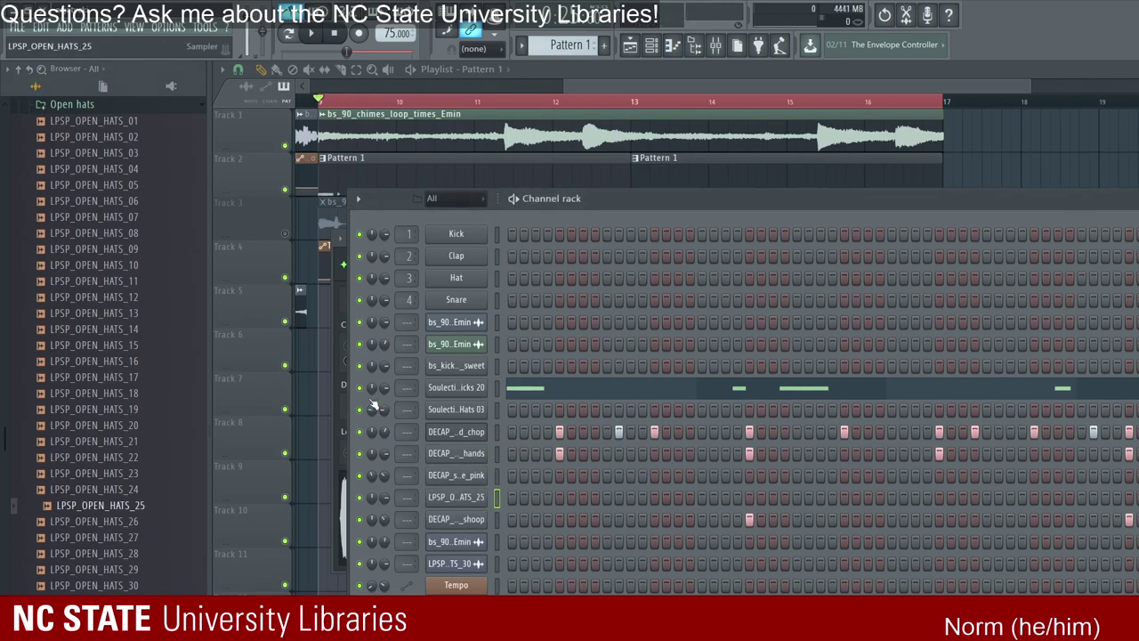
key(F7)
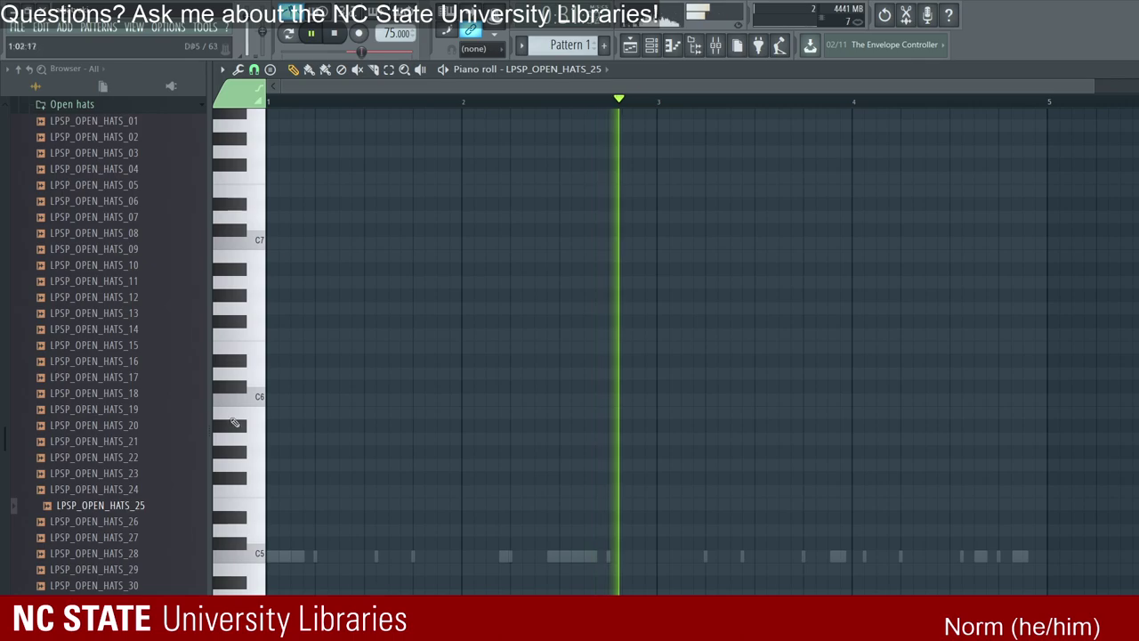
Step: Place short D#5 open hat notes on steps 1, 4, 7 and 9 of bar 1, checking them in playback
key(space)
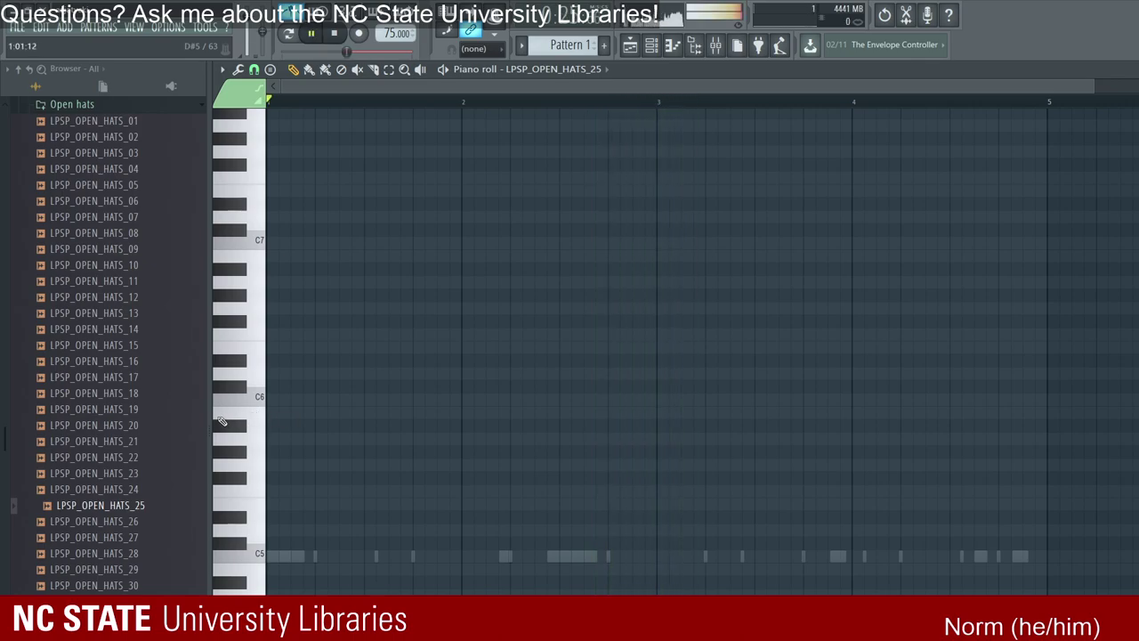
key(space)
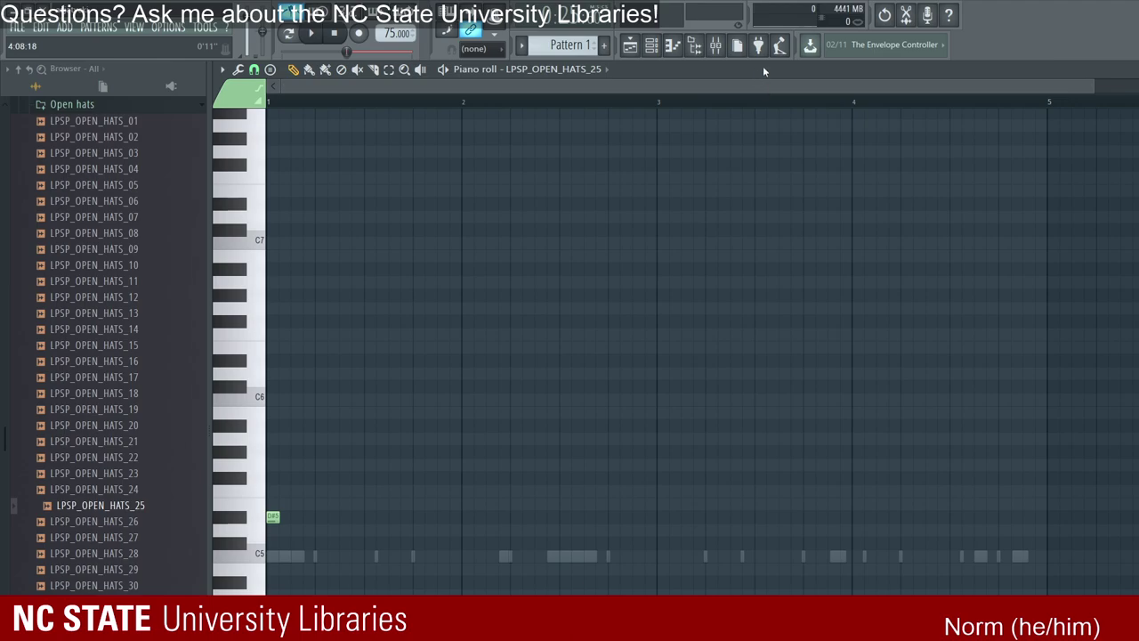
drag(874, 68, 397, 142)
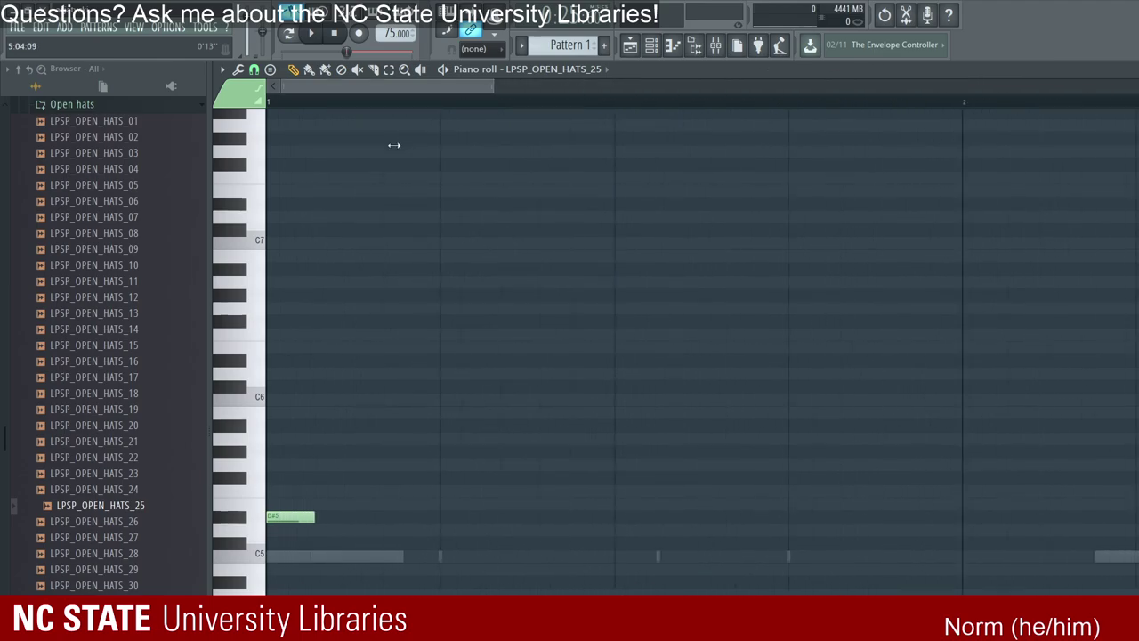
key(space)
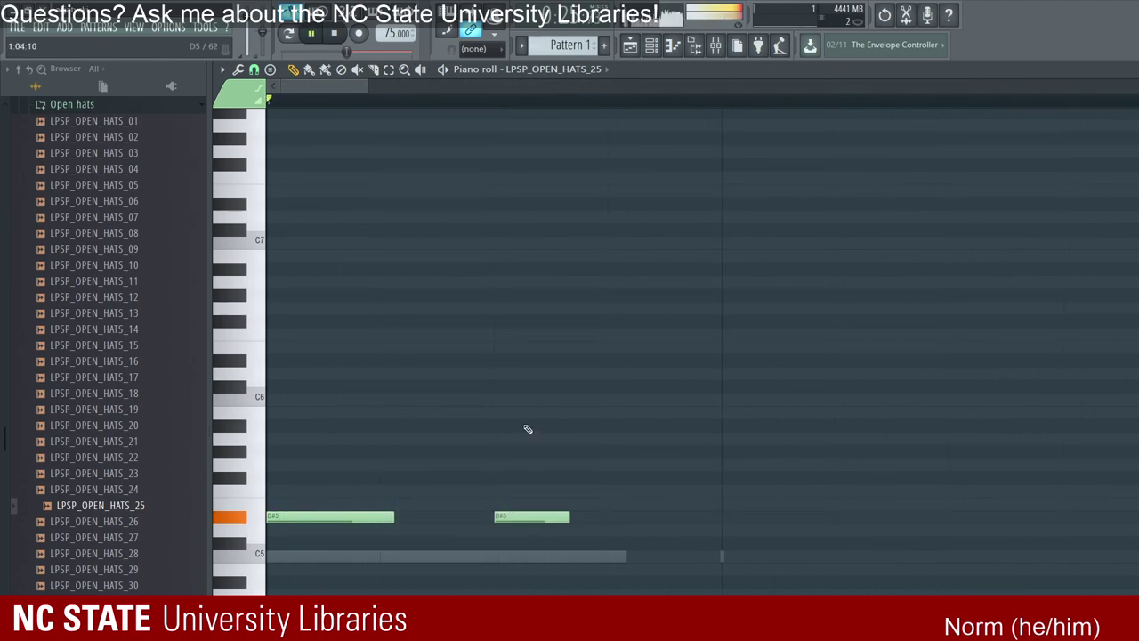
key(ctrl+z)
key(space)
key(space)
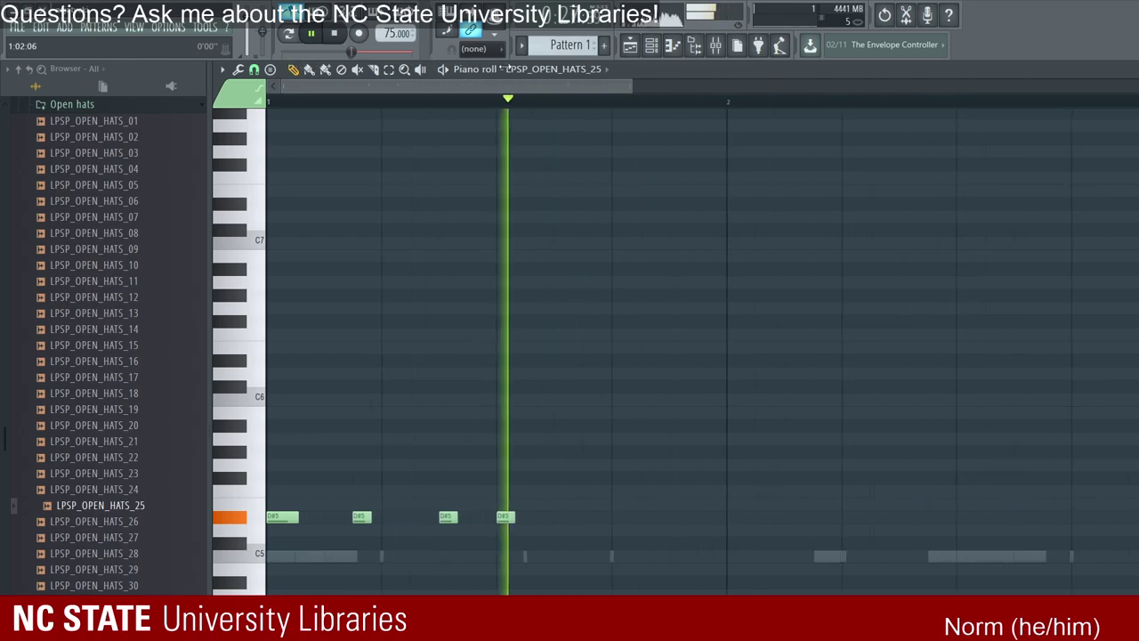
Step: Continue the D#5 open hat rhythm on steps 12, 15 and 16 of bar 1 and step 1 of bar 2
scroll(429, 330, down, 2)
key(d)
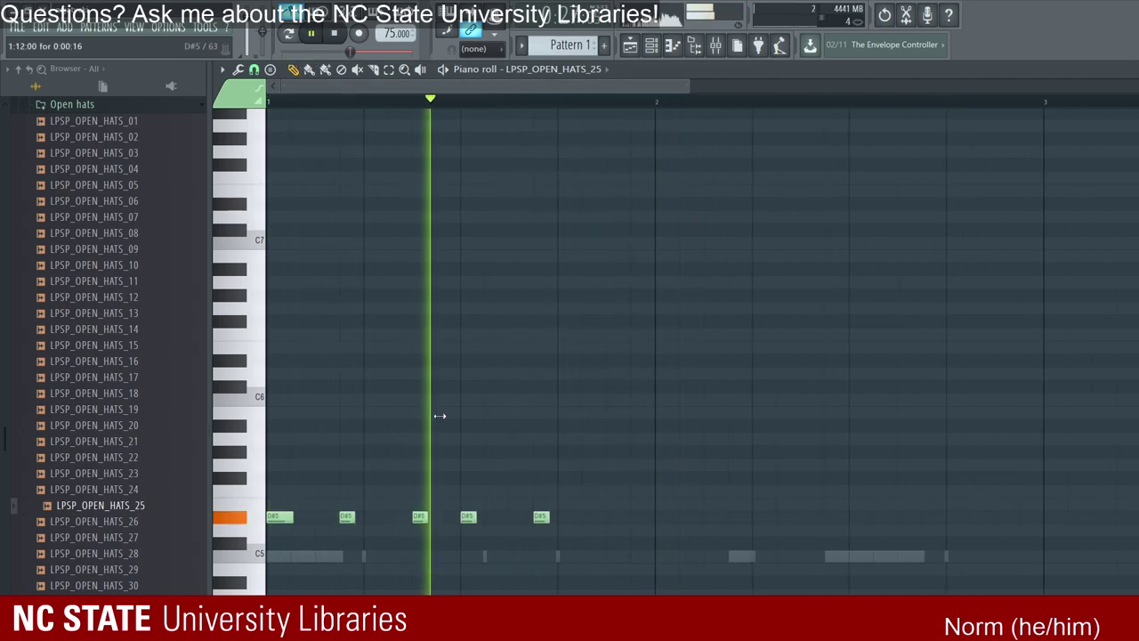
key(d)
key(d)
key(d)
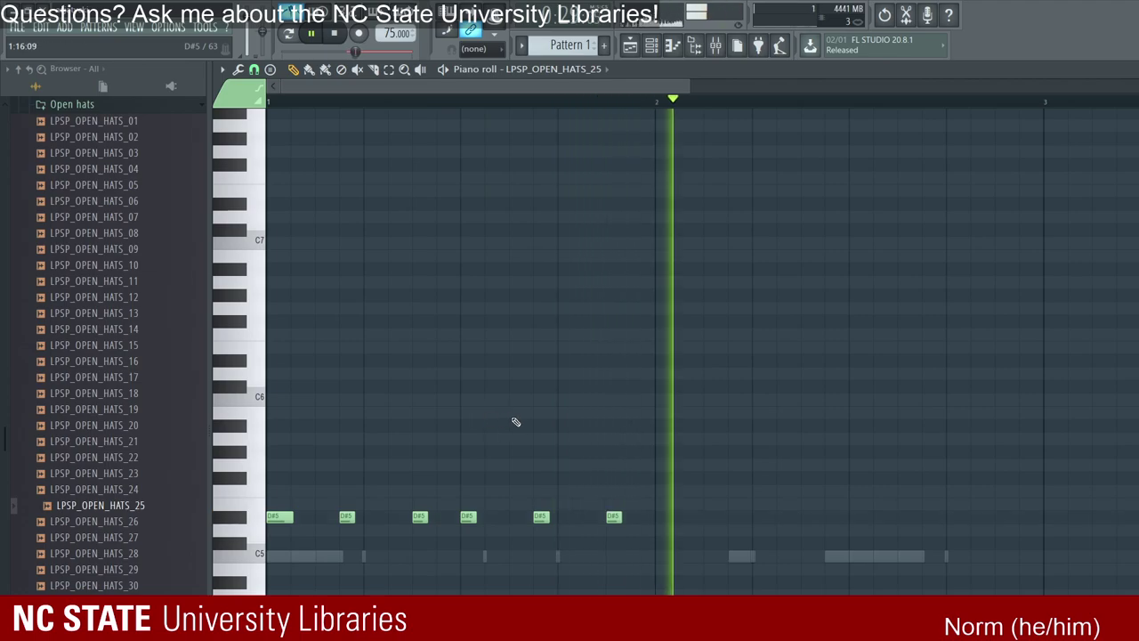
key(space)
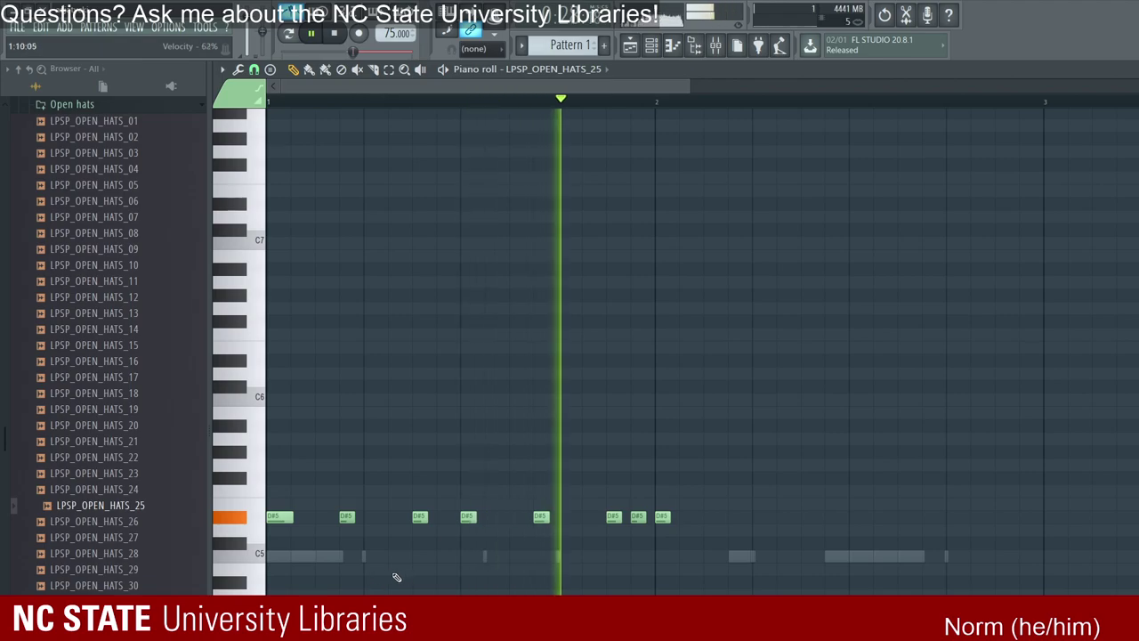
Step: Add D#5 open hat notes on steps 4, 7, 10, 14 and 16 of bar 2 and step 1 of bar 3
key(space)
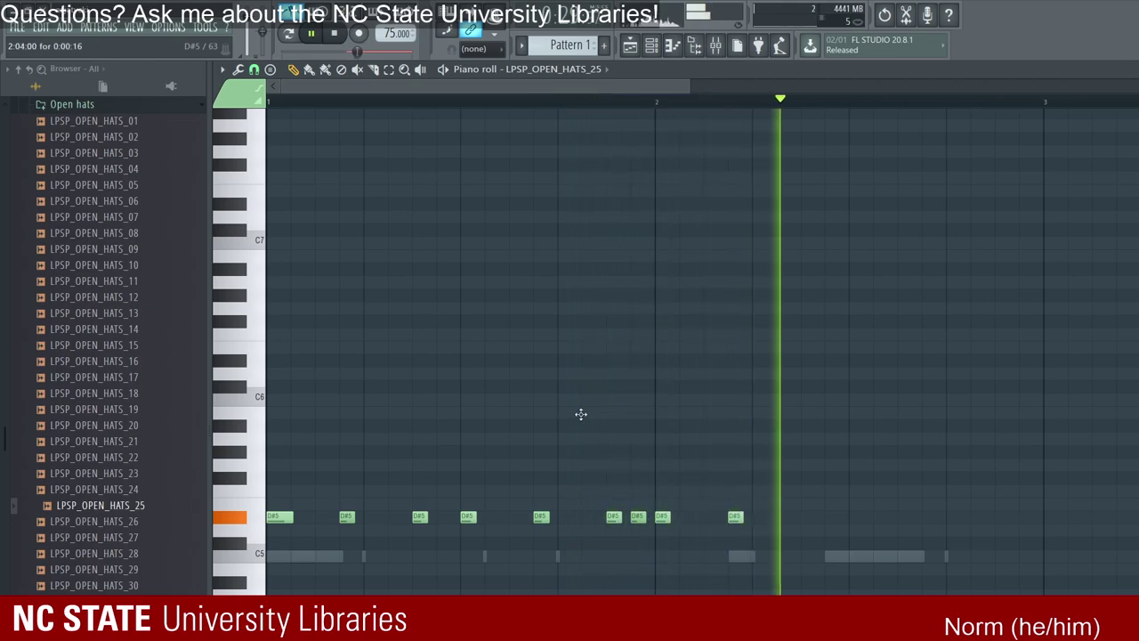
click(735, 516)
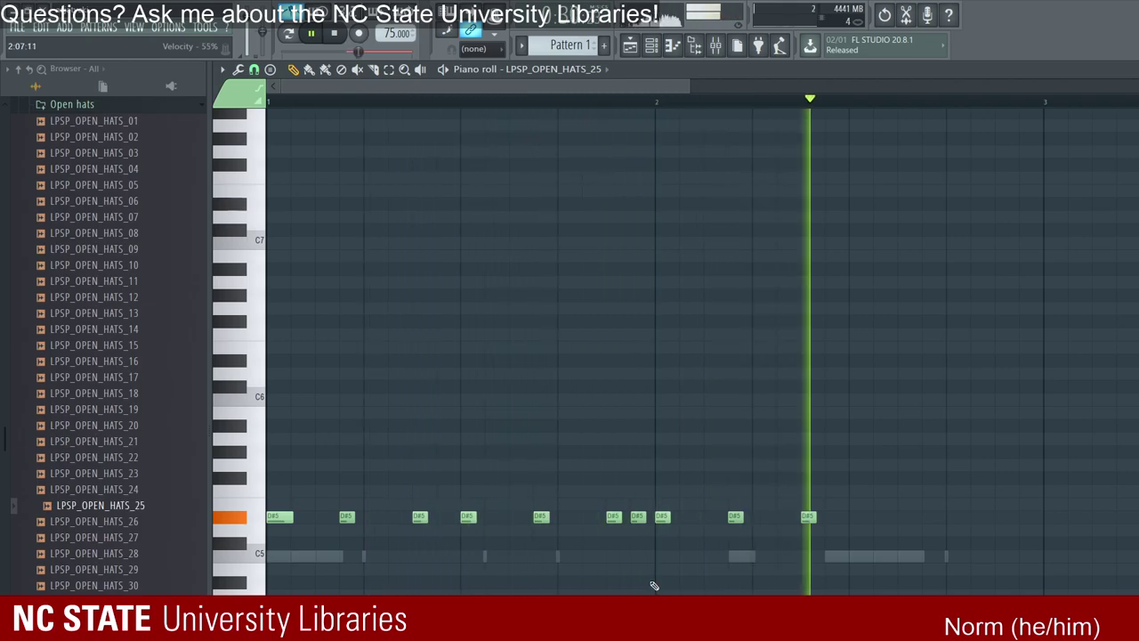
key(d)
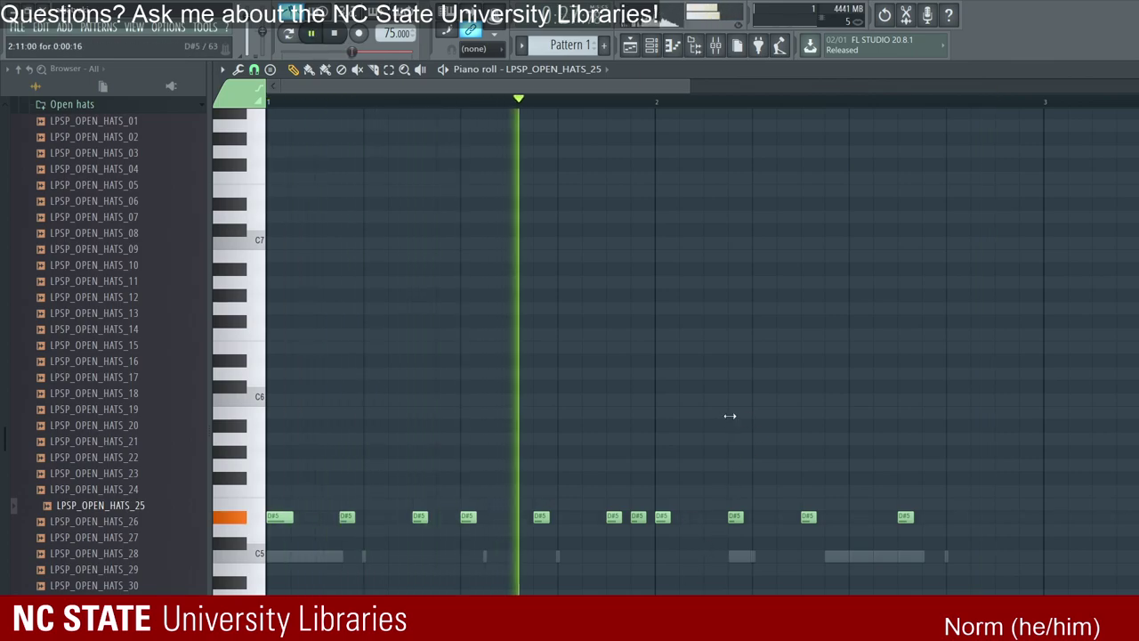
key(ctrl+z)
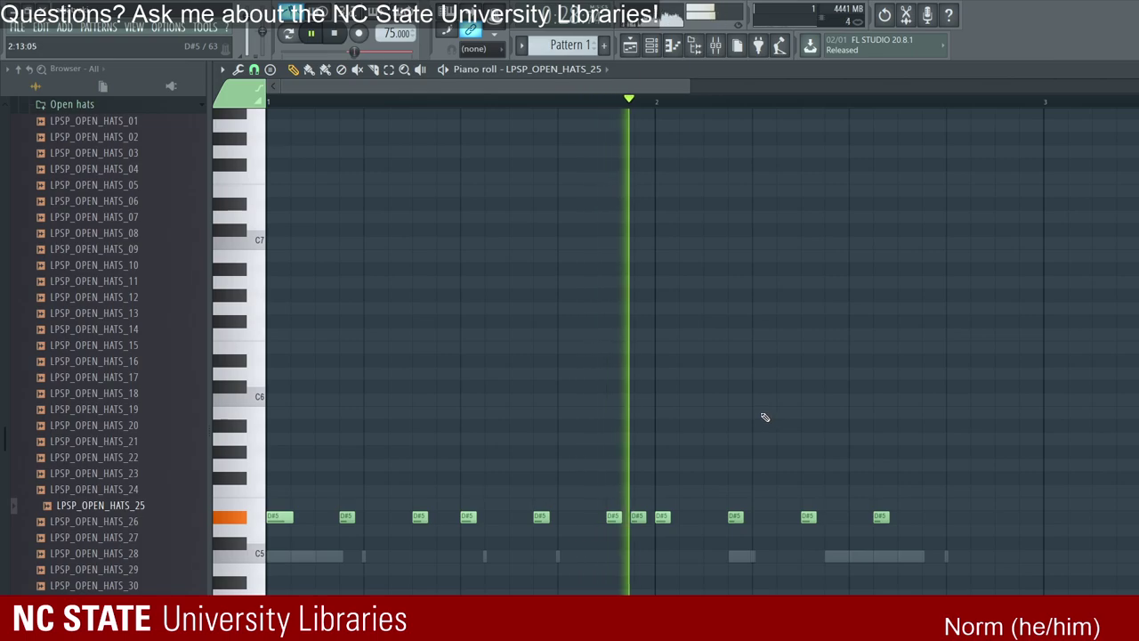
key(d)
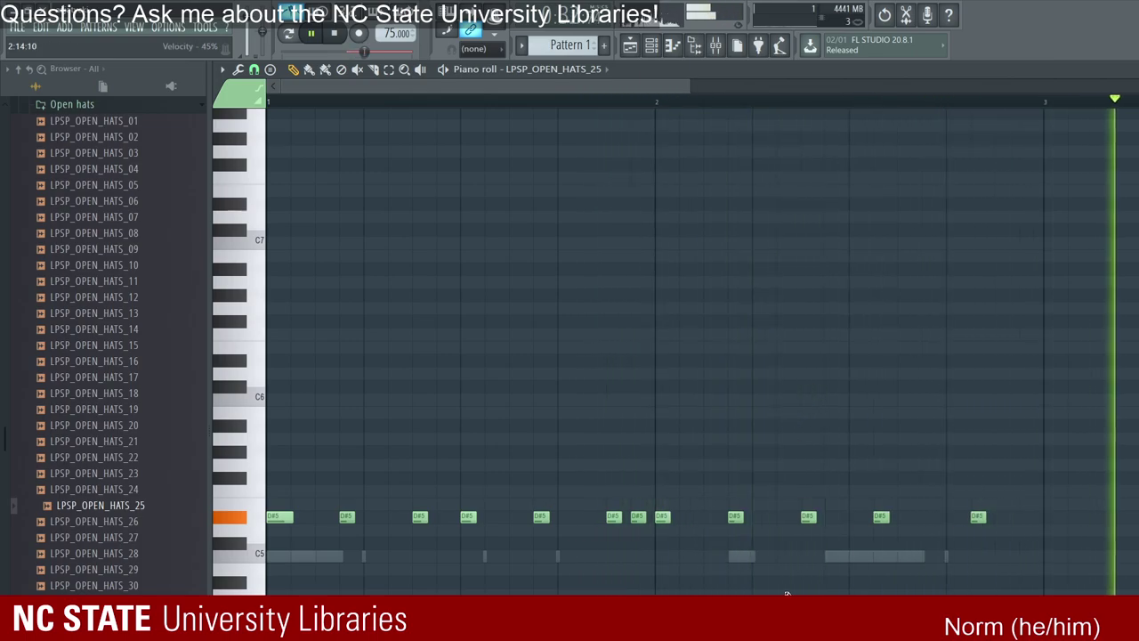
key(d)
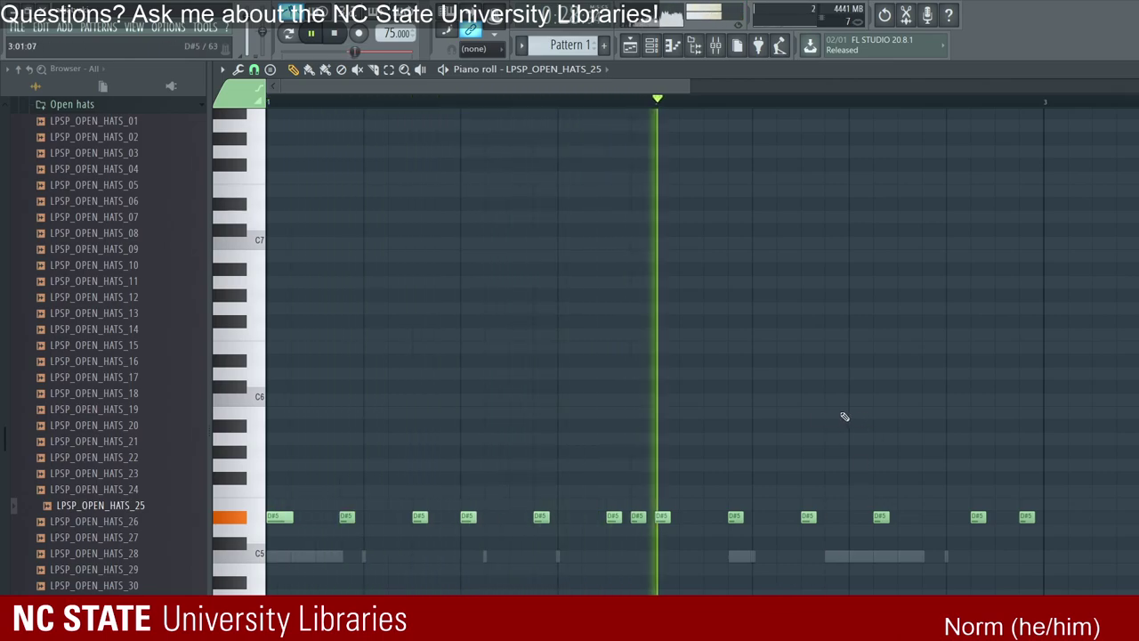
key(d)
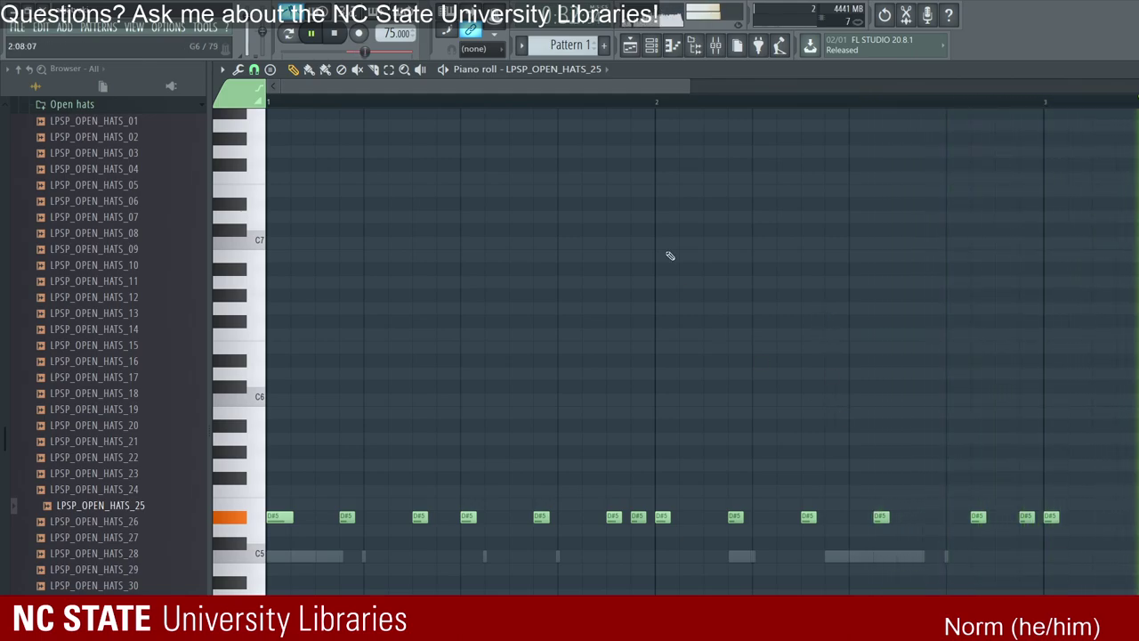
Step: Add D#5 open hat notes on steps 4, 7, 9, 10, 11 and 14 of bar 3 and a trial note on step 4 of bar 4
scroll(561, 86, down, 3)
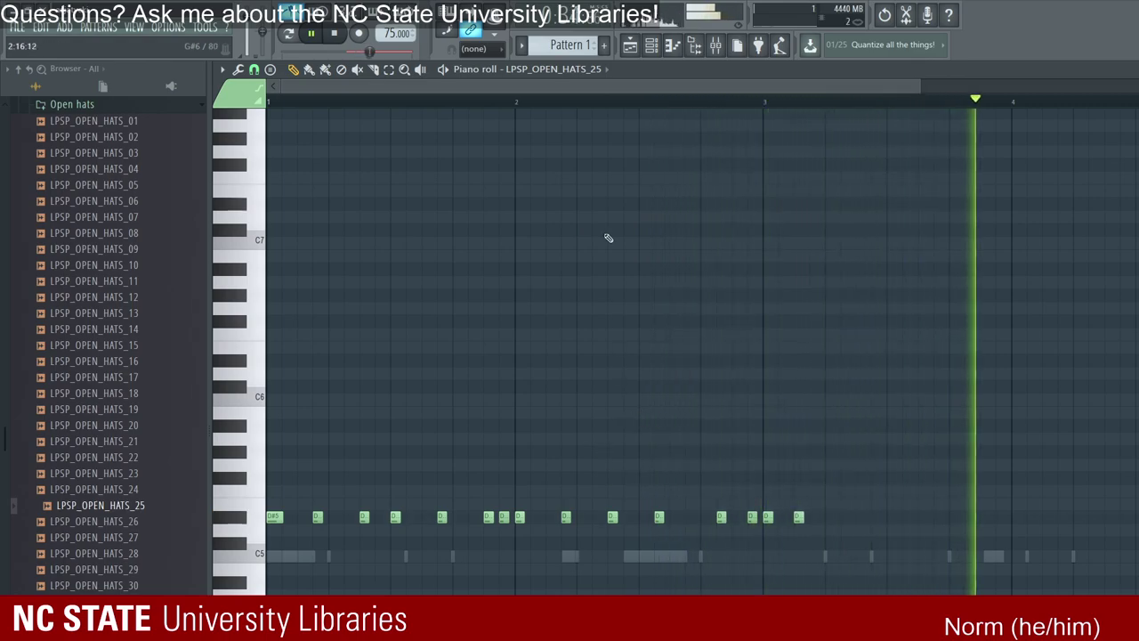
key(space)
key(space)
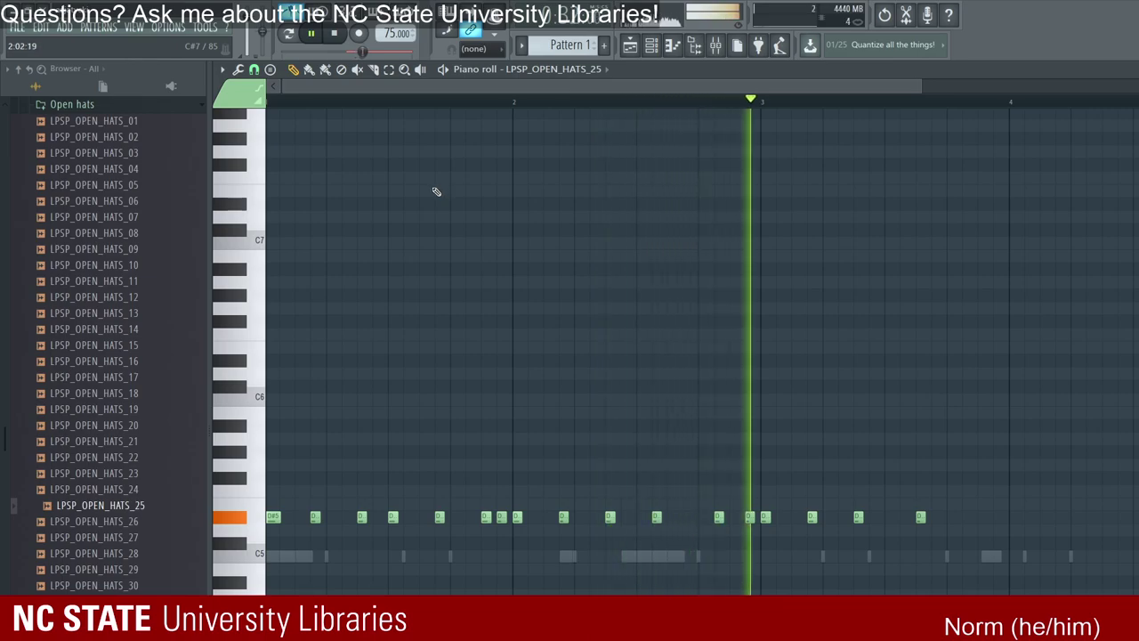
key(x)
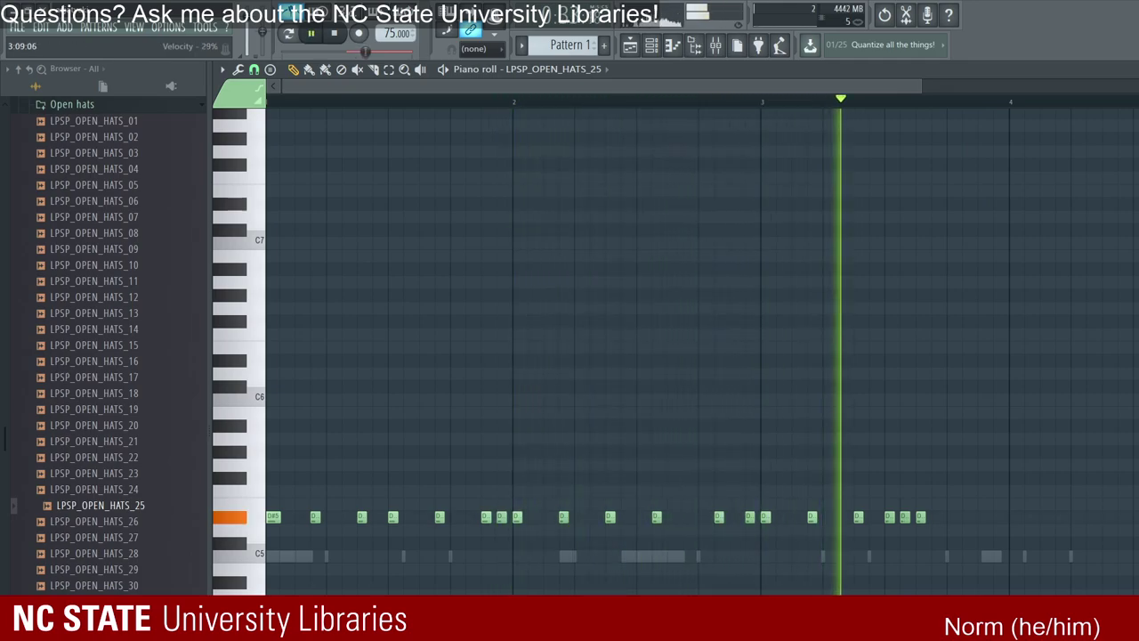
key(x)
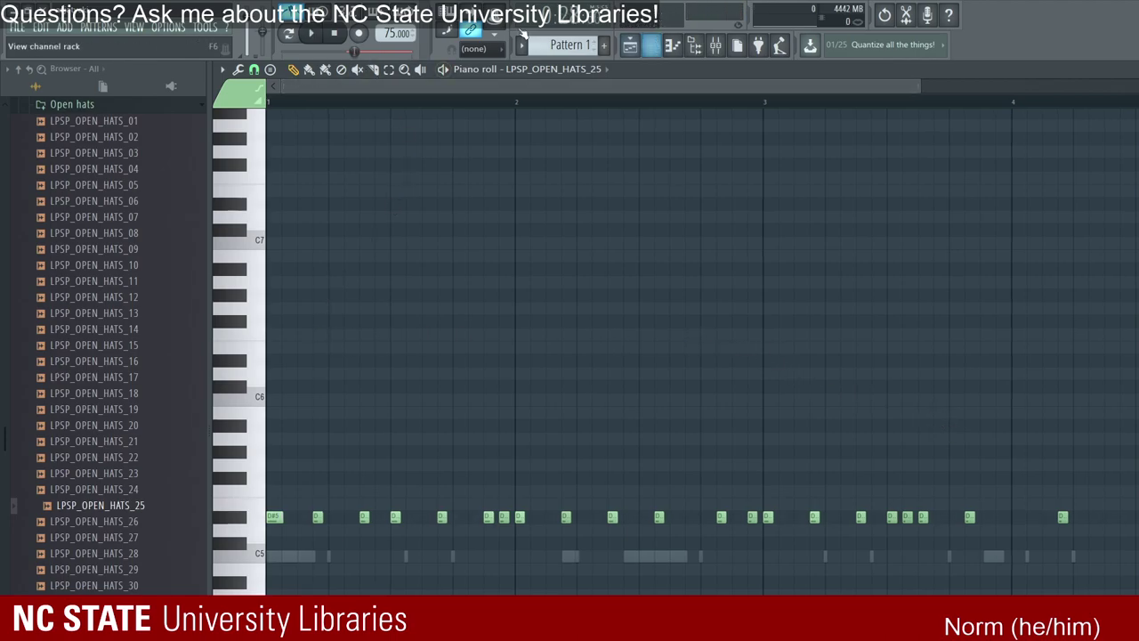
Step: Rework the bar 4 open hats so D#5 notes fall on steps 2, 3, 6 and 9, checking them in playback
key(space)
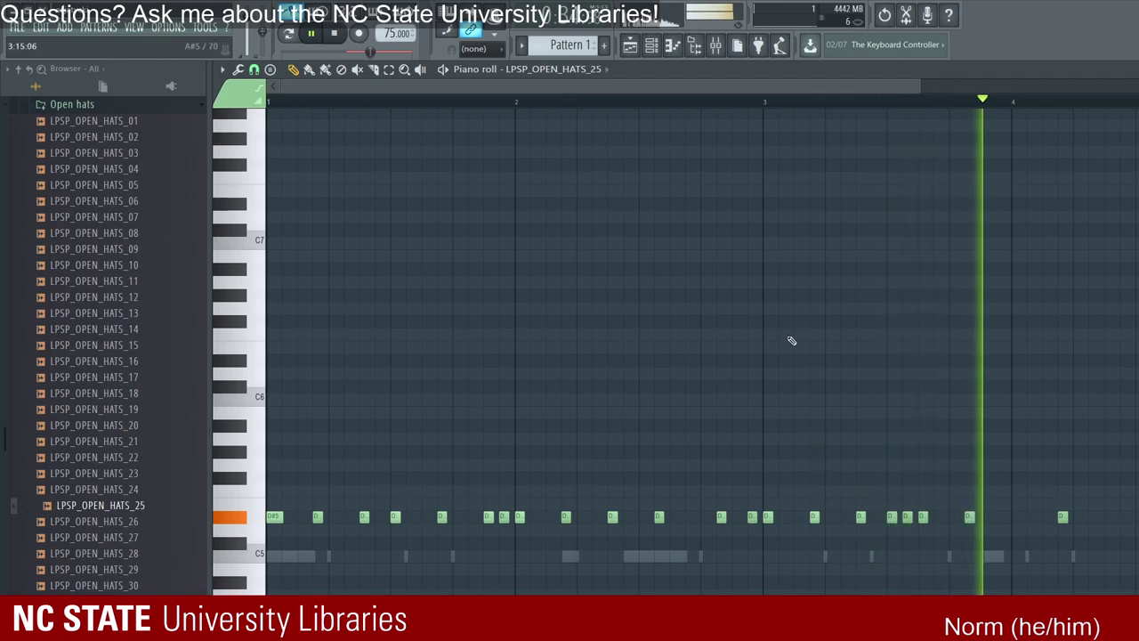
drag(639, 80, 712, 109)
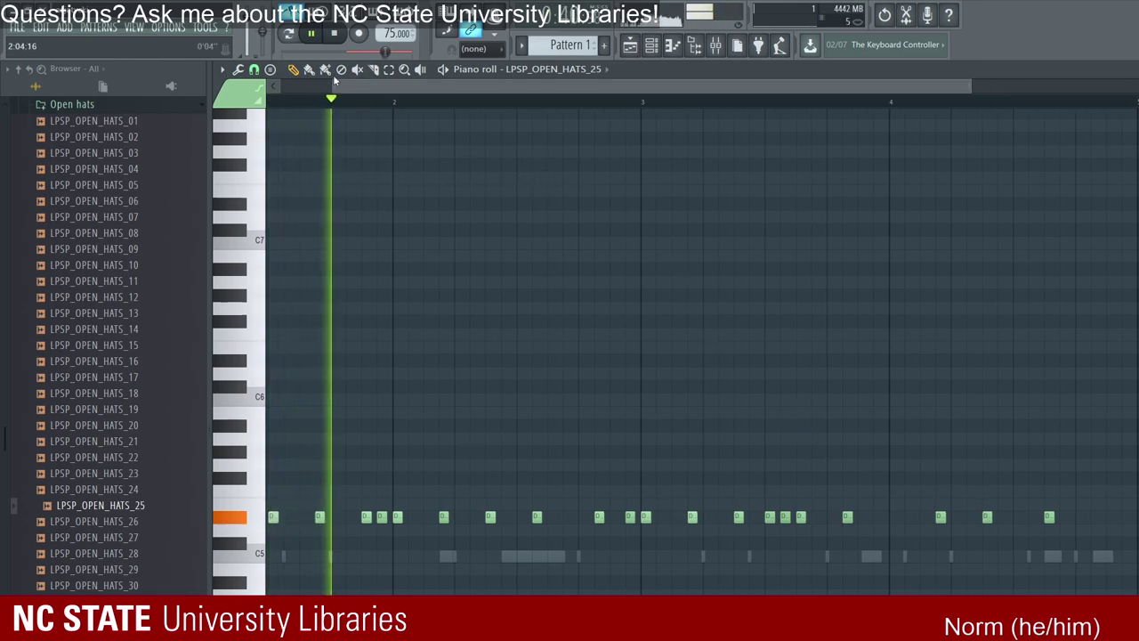
drag(365, 106, 278, 105)
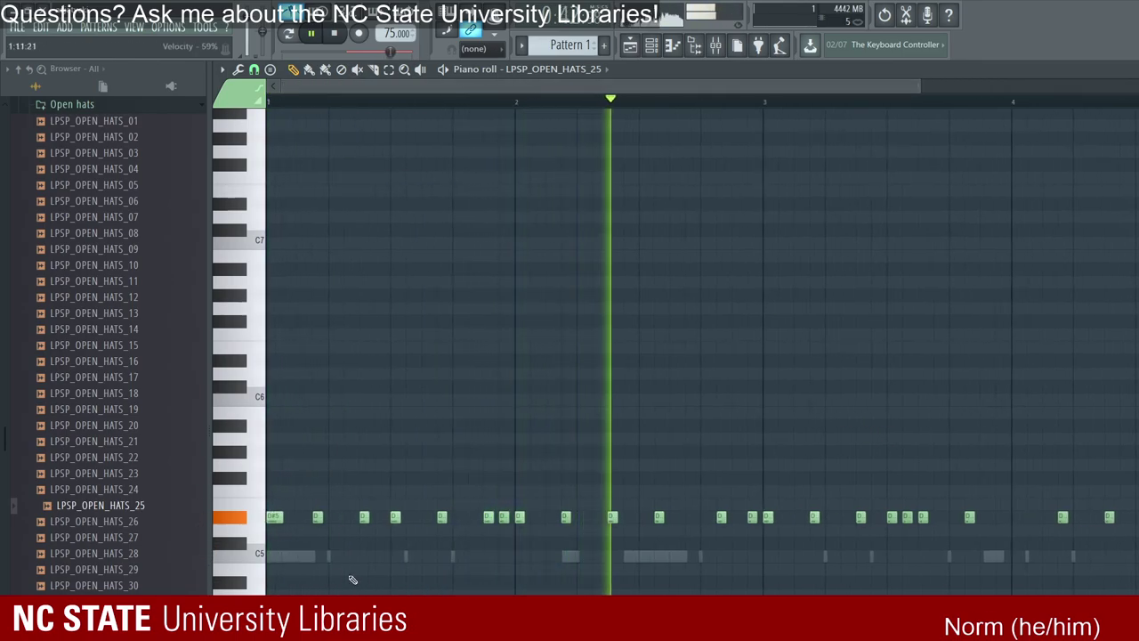
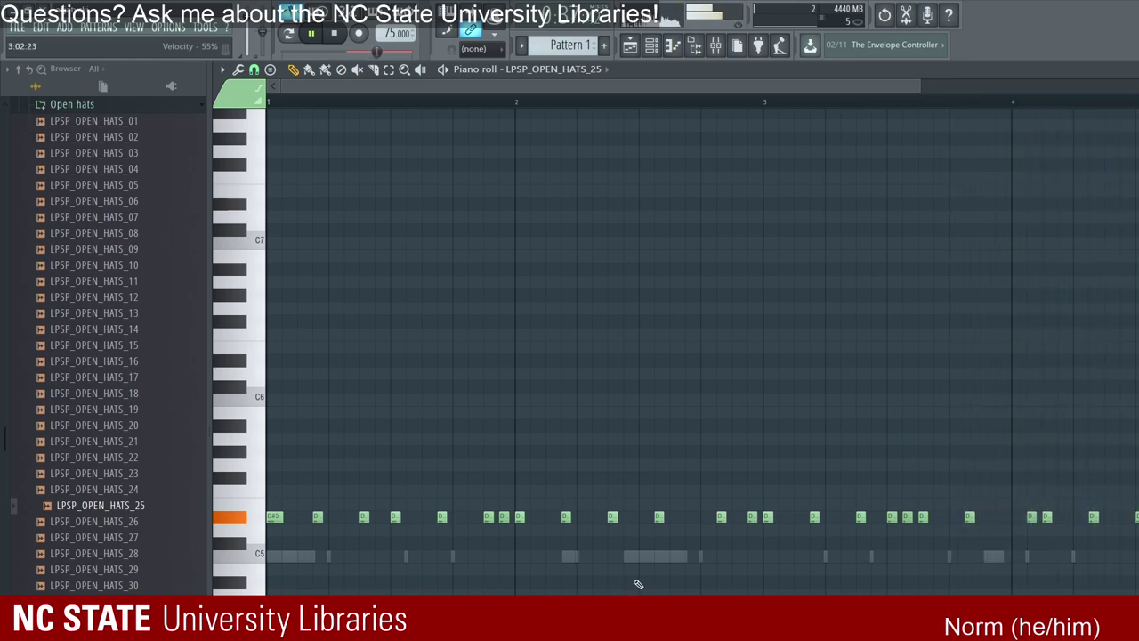
key(space)
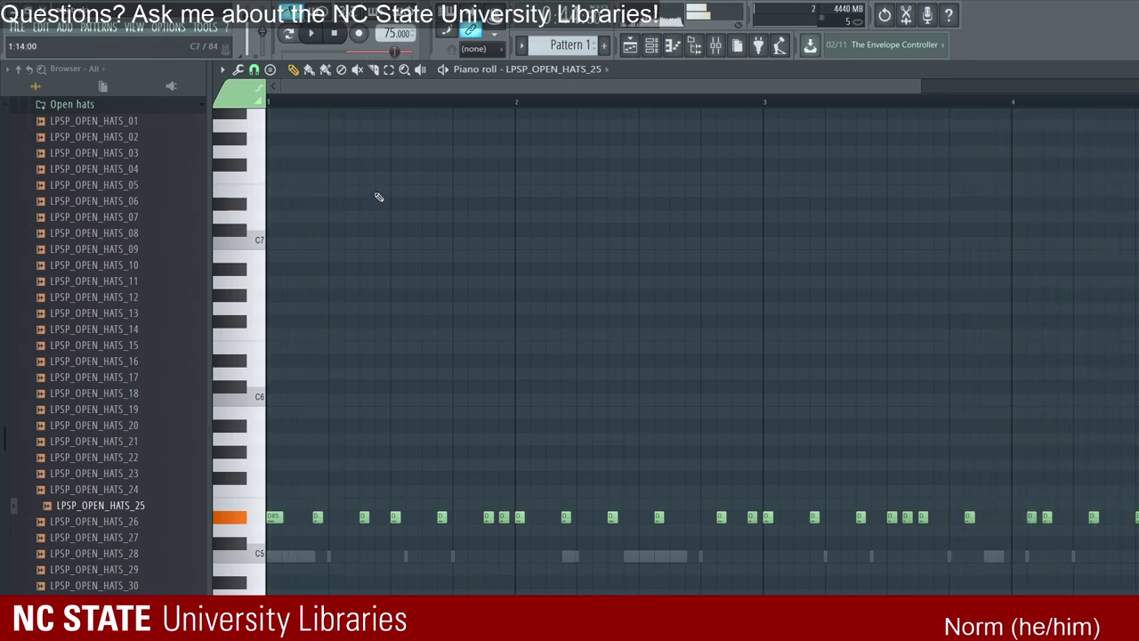
Step: Nudge all the open hat notes slightly late off the grid and play the pattern to check the groove
key(F6)
key(F6)
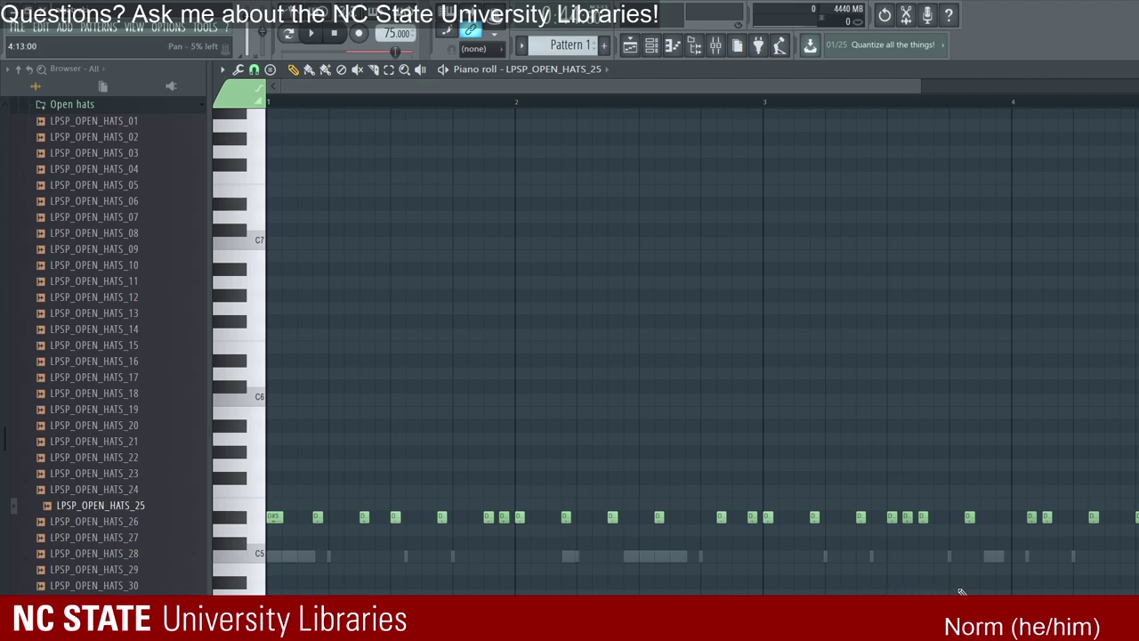
key(space)
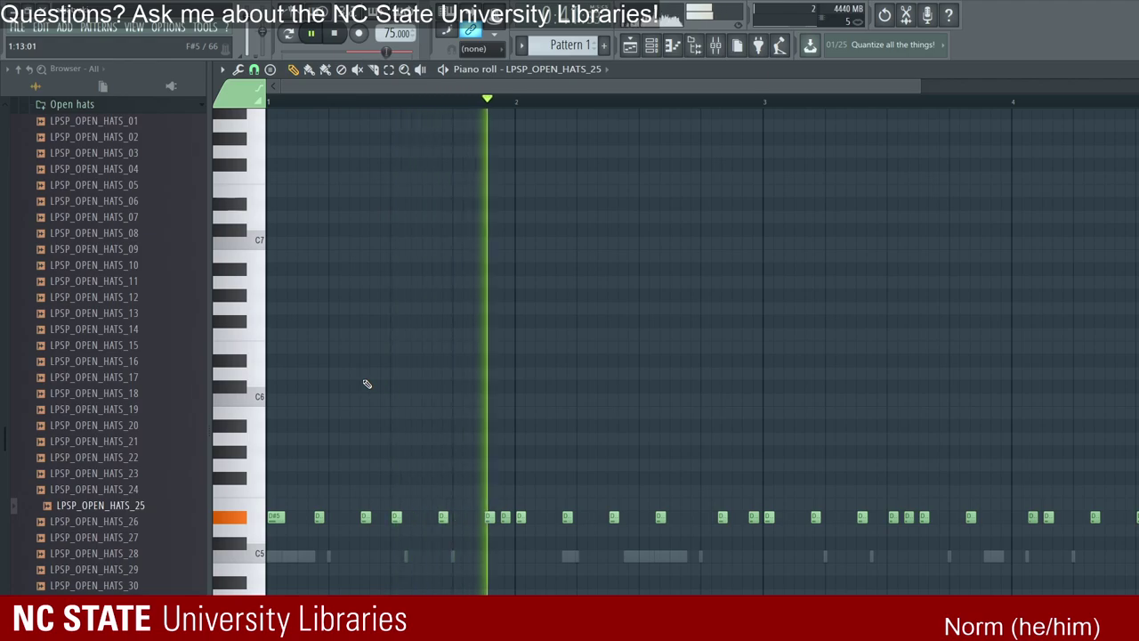
key(space)
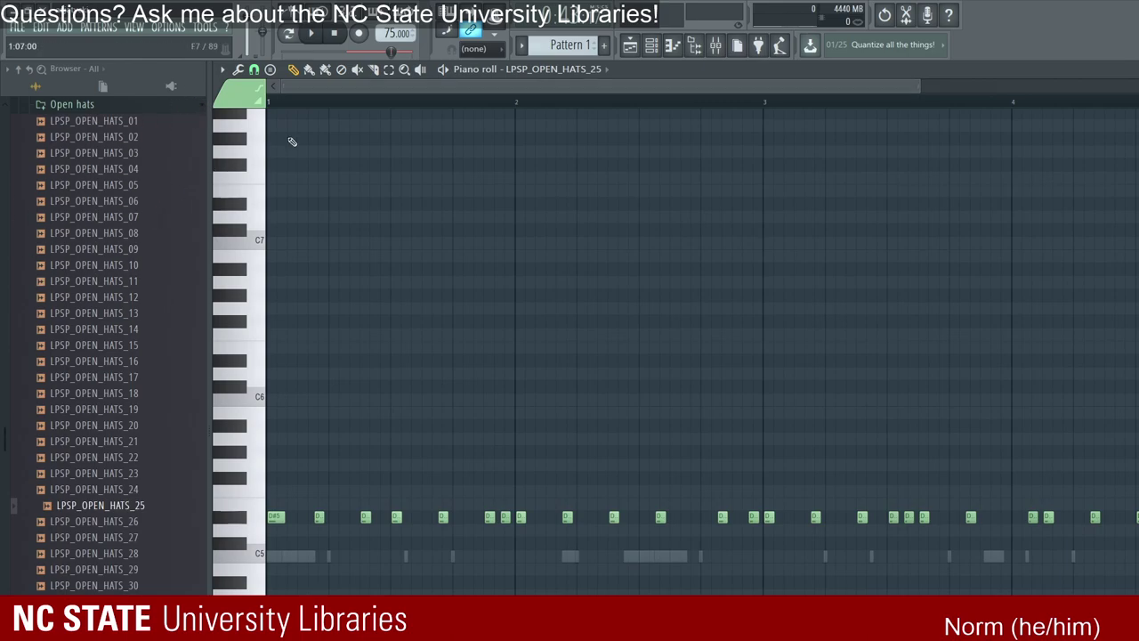
key(space)
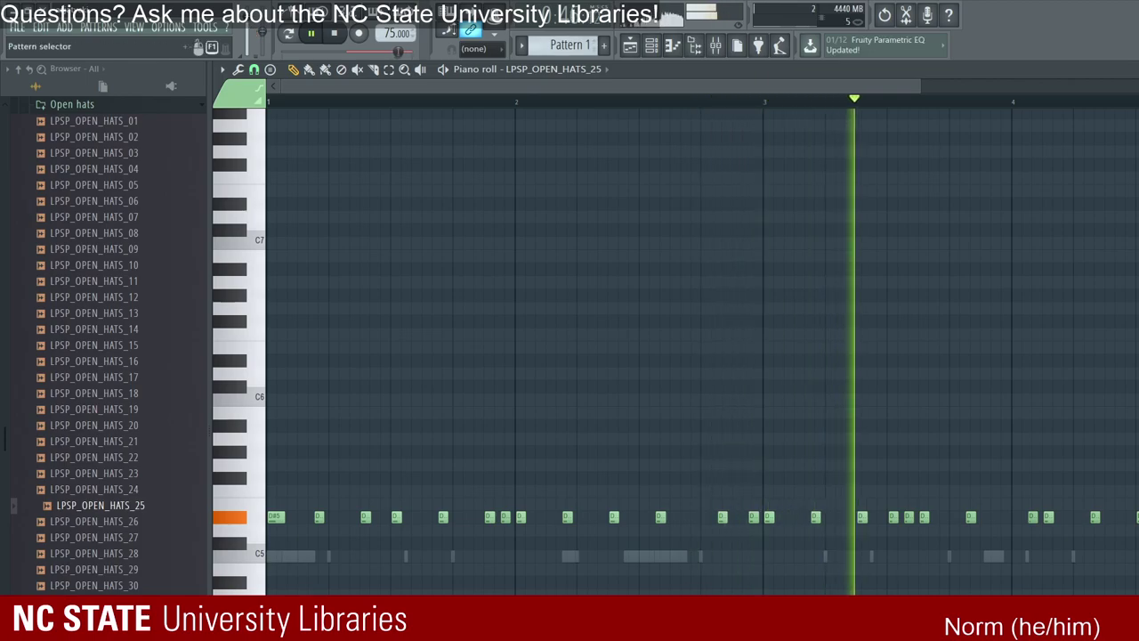
Step: Add a Roland SRX KEYBOARDS channel, load the PR-B 127 Sweeze Lead patch and open its piano roll
click(651, 45)
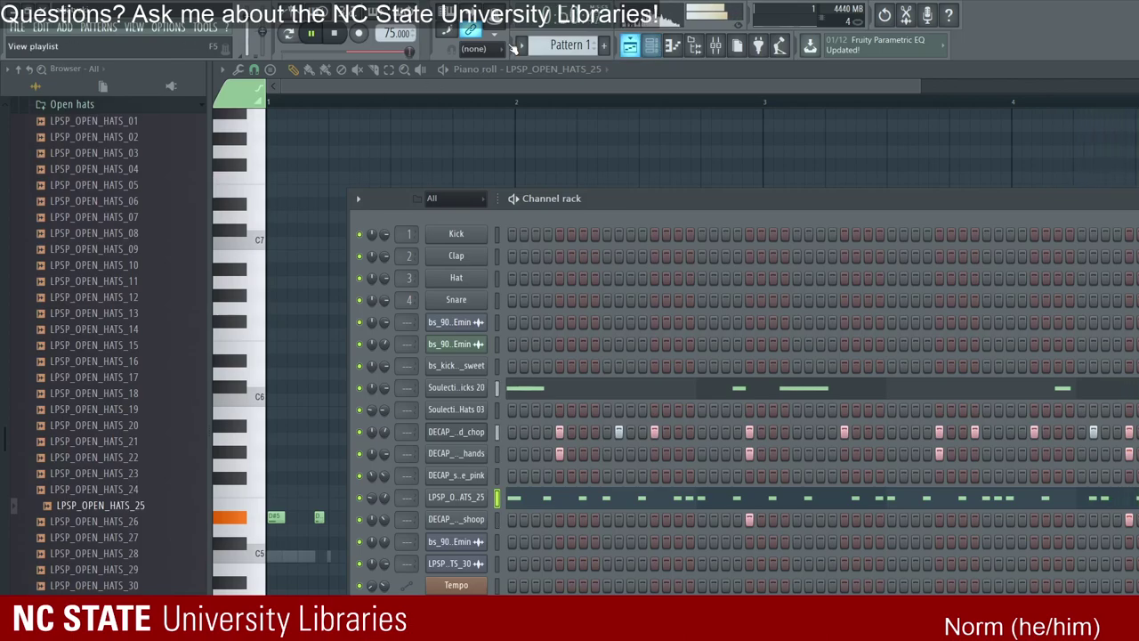
key(space)
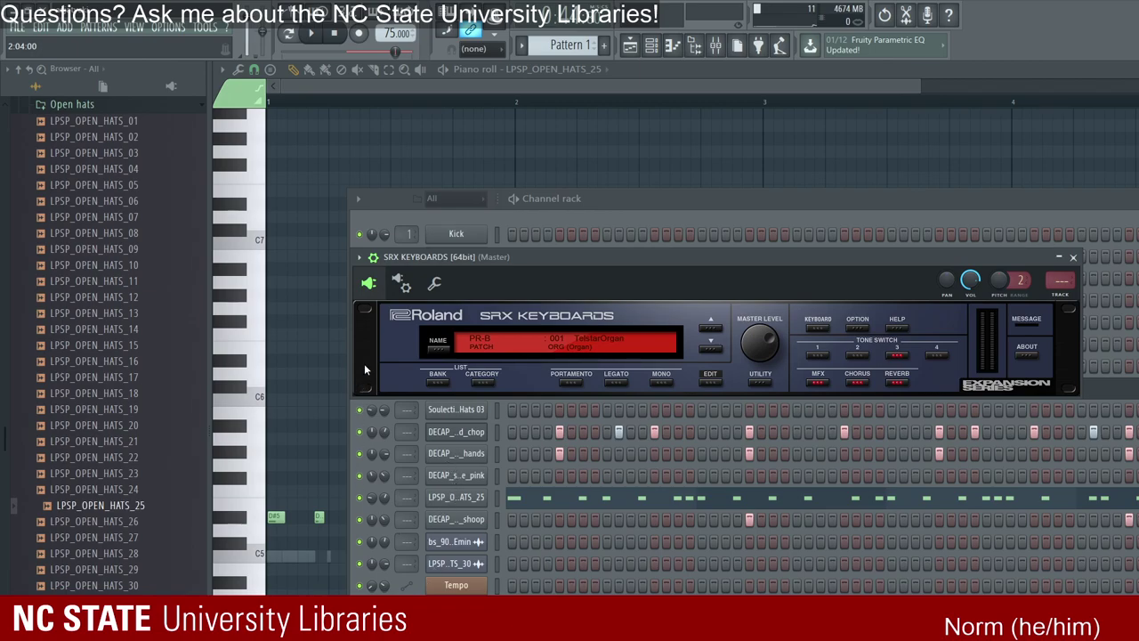
scroll(456, 360, down, 1)
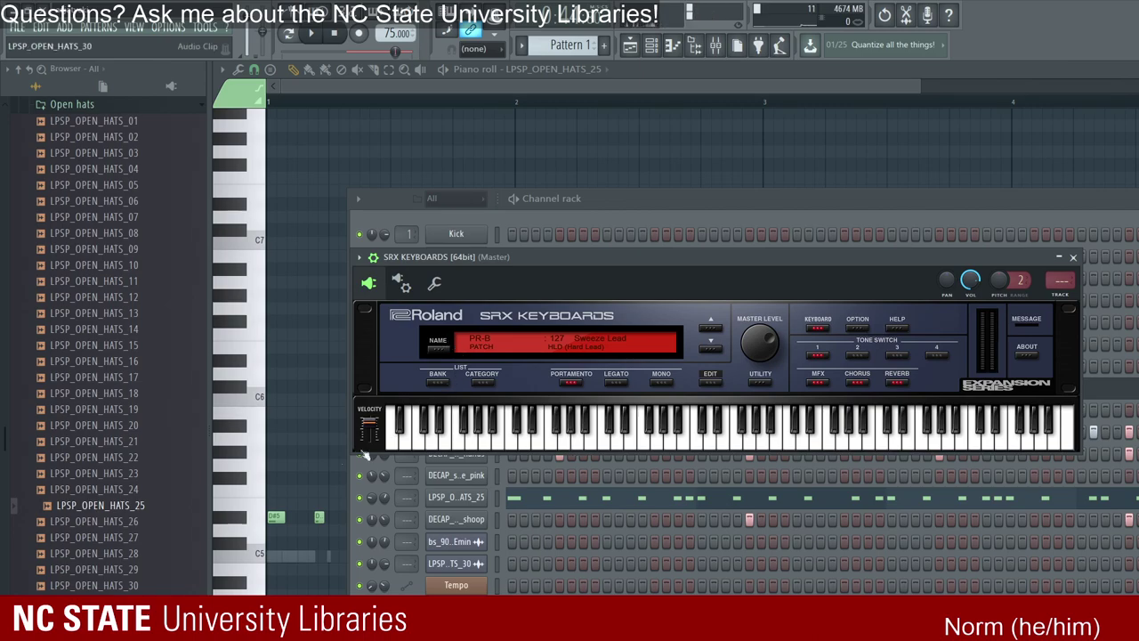
click(372, 504)
key(F7)
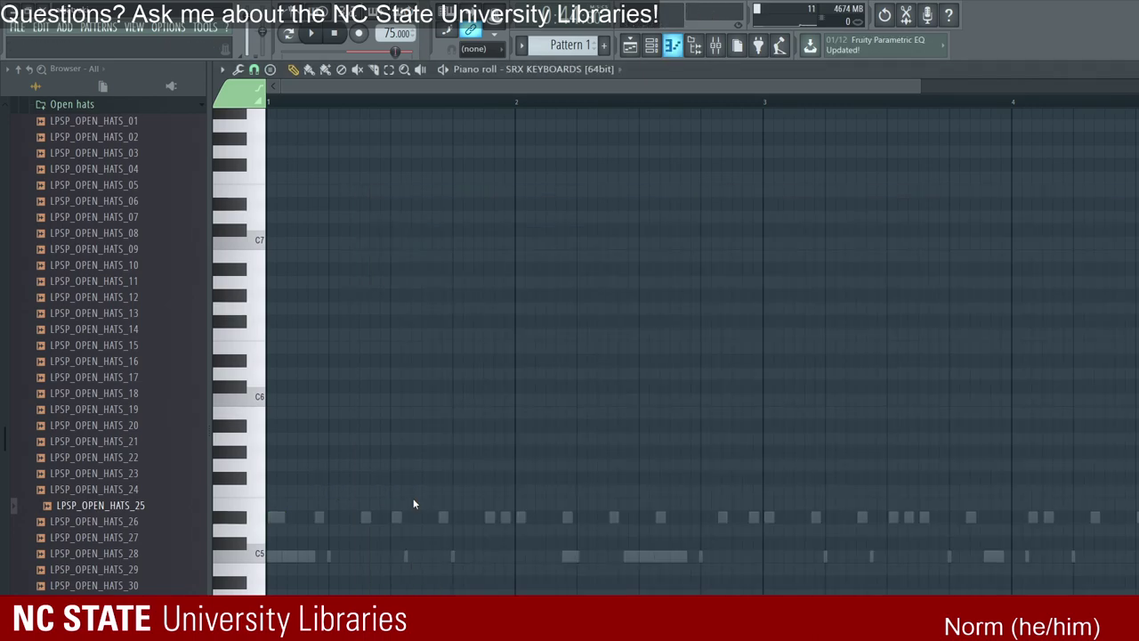
Step: Audition high notes of the SRX KEYBOARDS lead patch over the playing pattern
scroll(247, 254, down, 3)
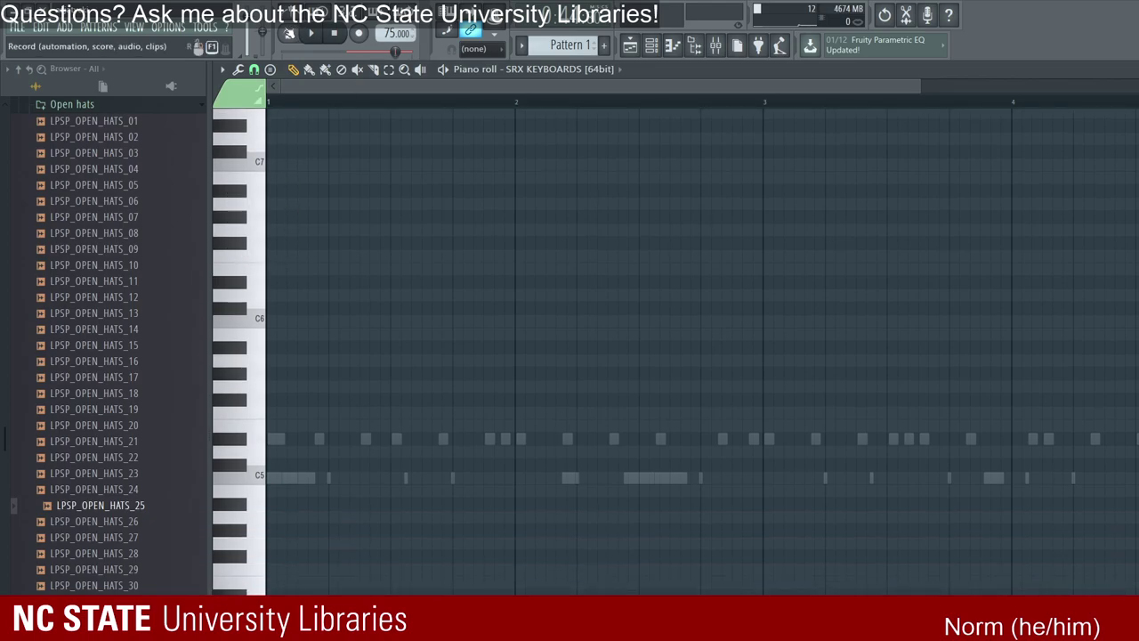
key(space)
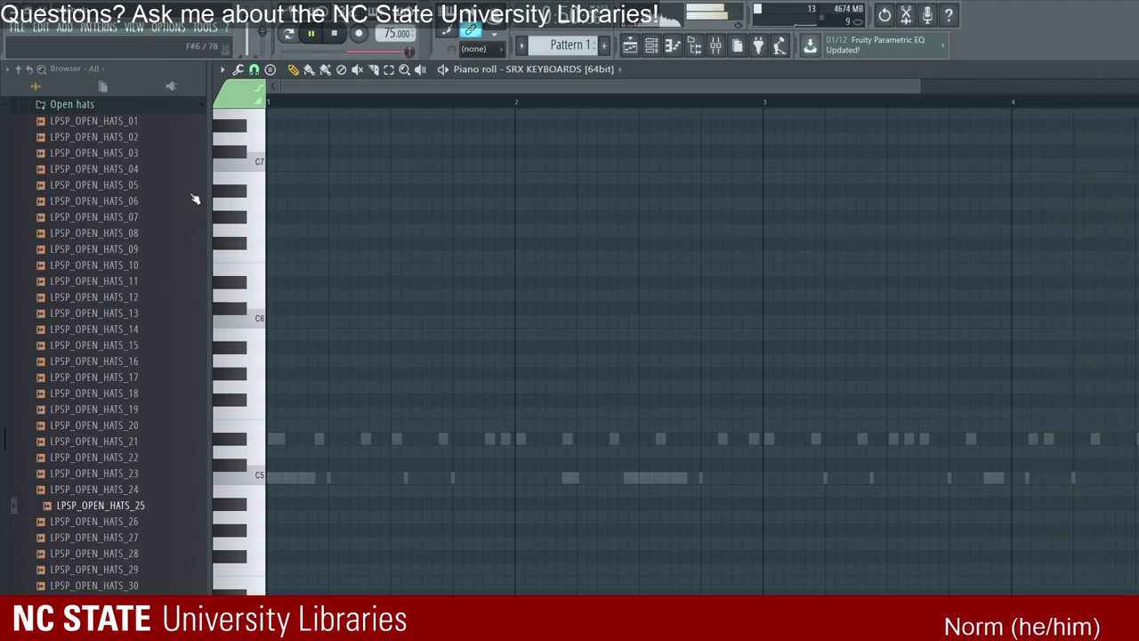
scroll(213, 338, up, 2)
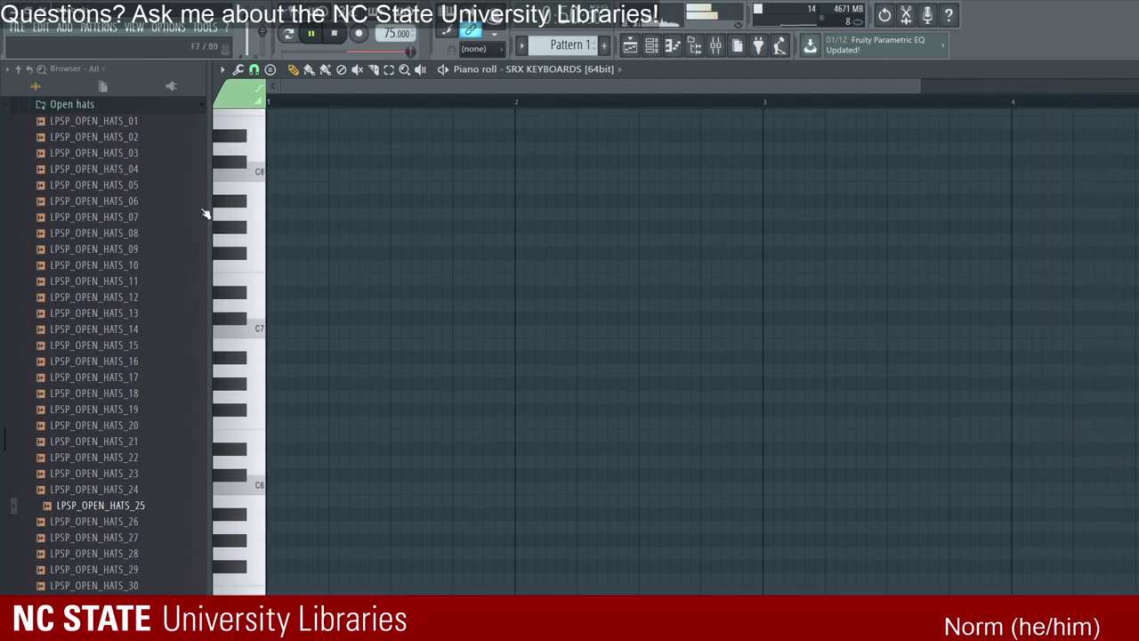
Step: Load the PR-A 003 Easy Rocker piano patch in SRX KEYBOARDS and return to its piano roll
click(650, 45)
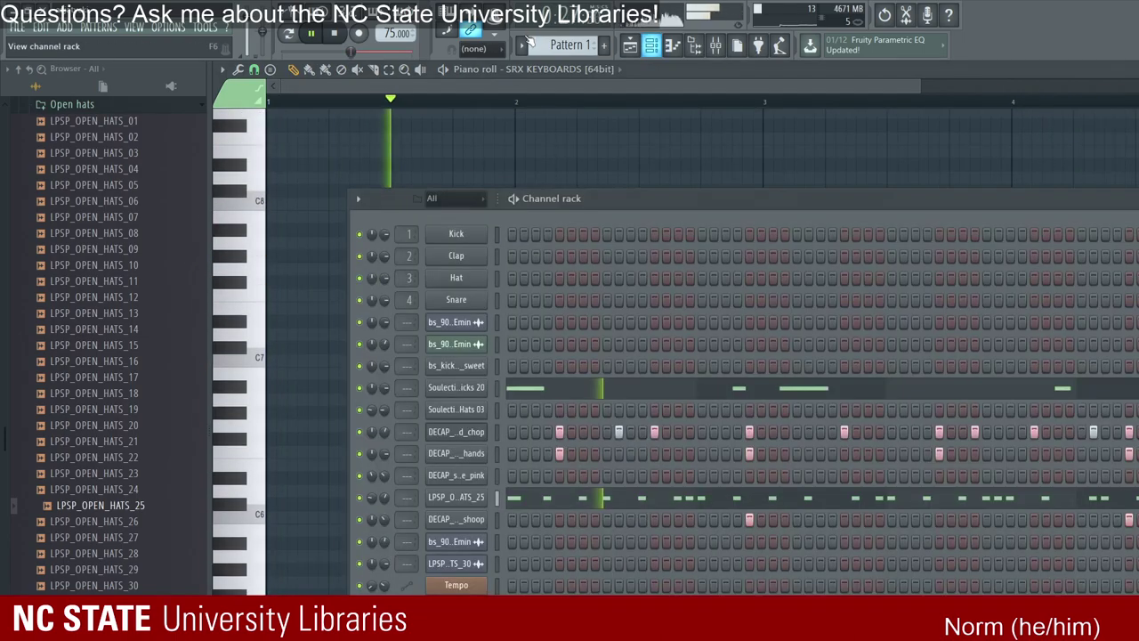
click(491, 272)
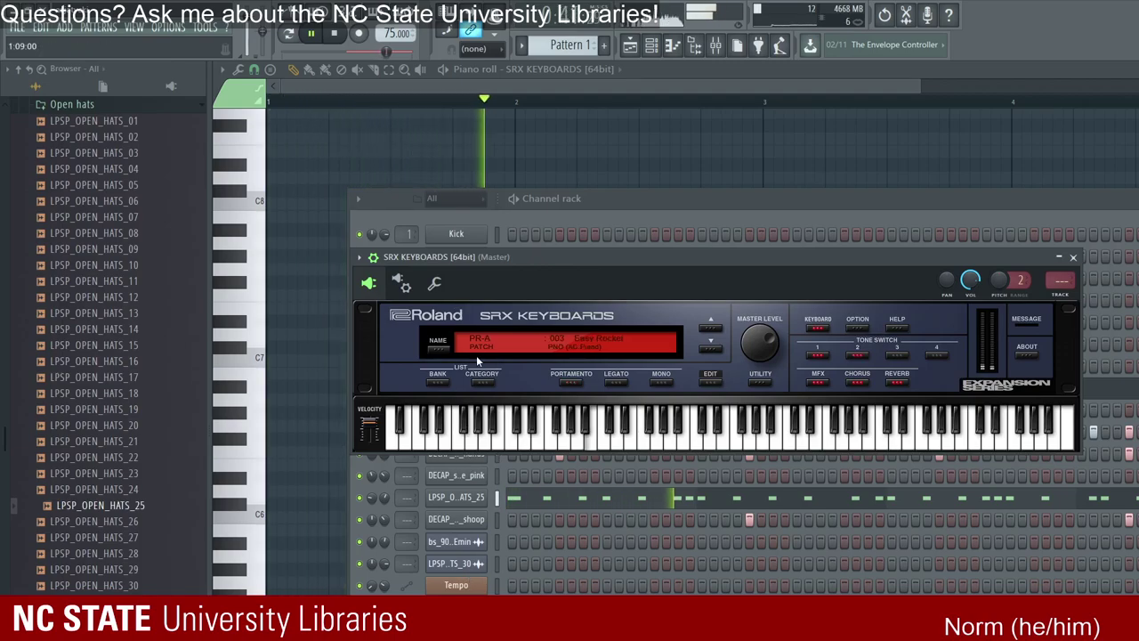
click(613, 353)
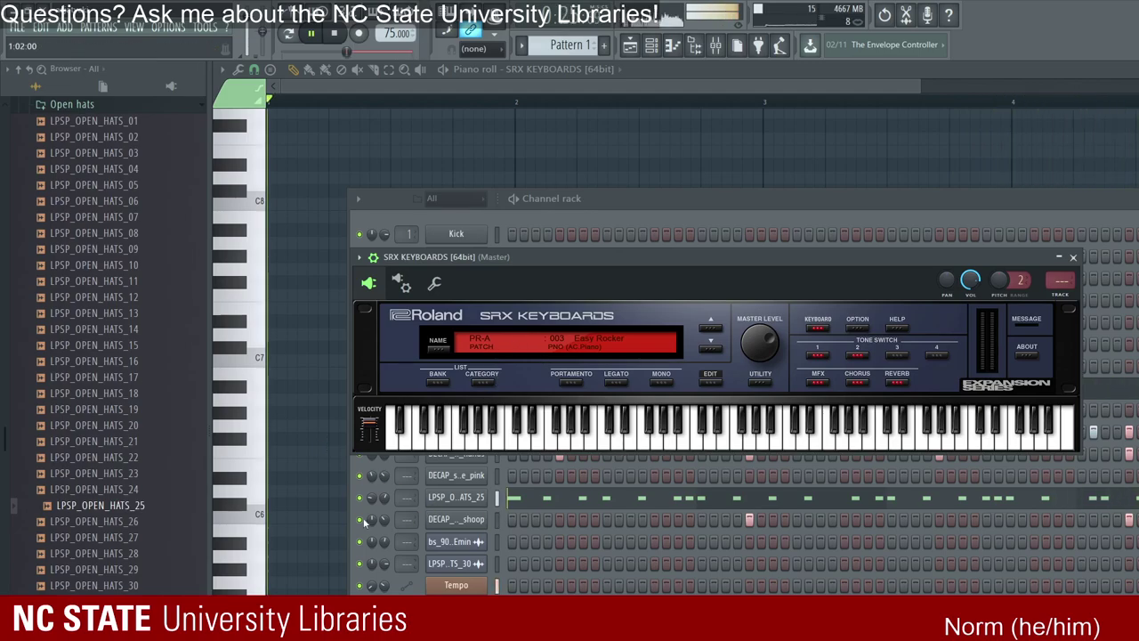
click(423, 505)
key(F7)
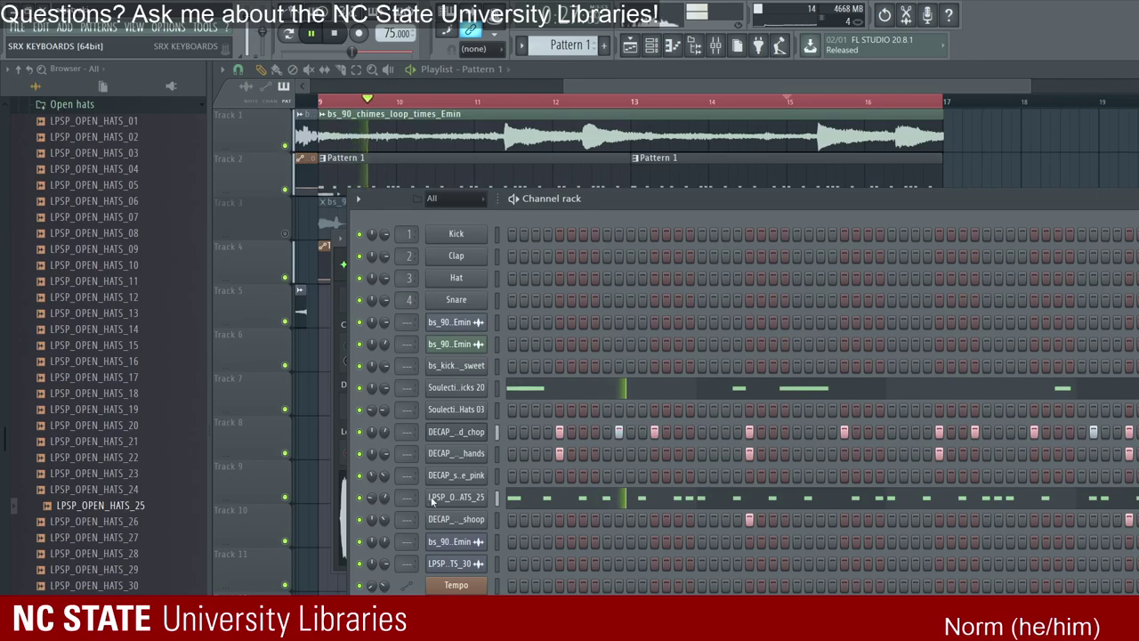
key(F7)
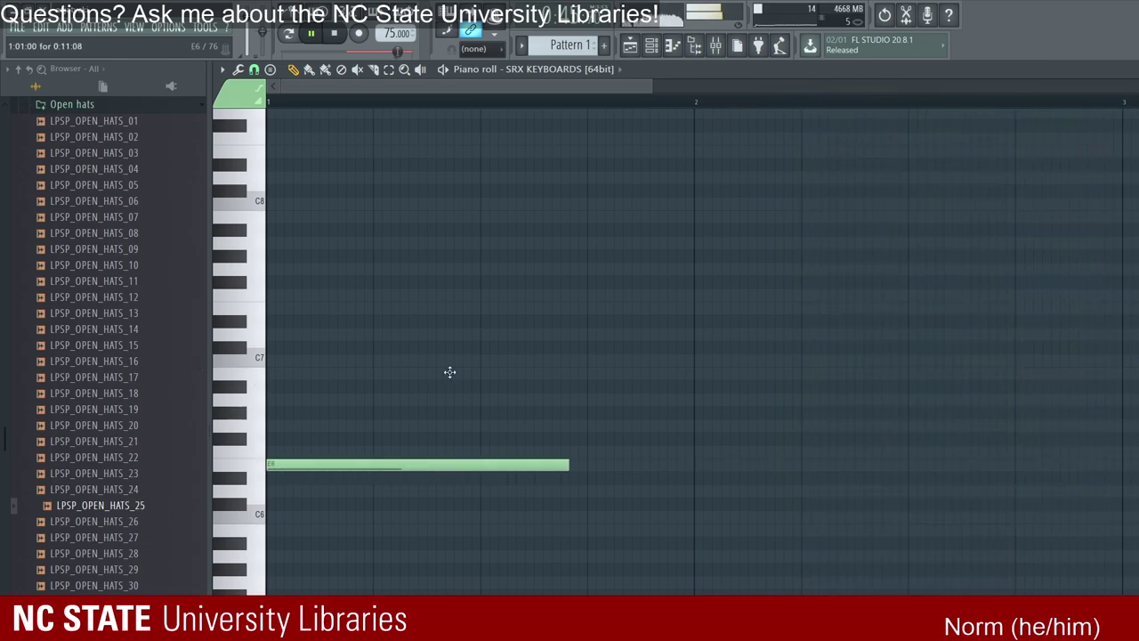
Step: Place a long E6 note in bar 1 and shift it to just after step 11, checking it in playback
key(space)
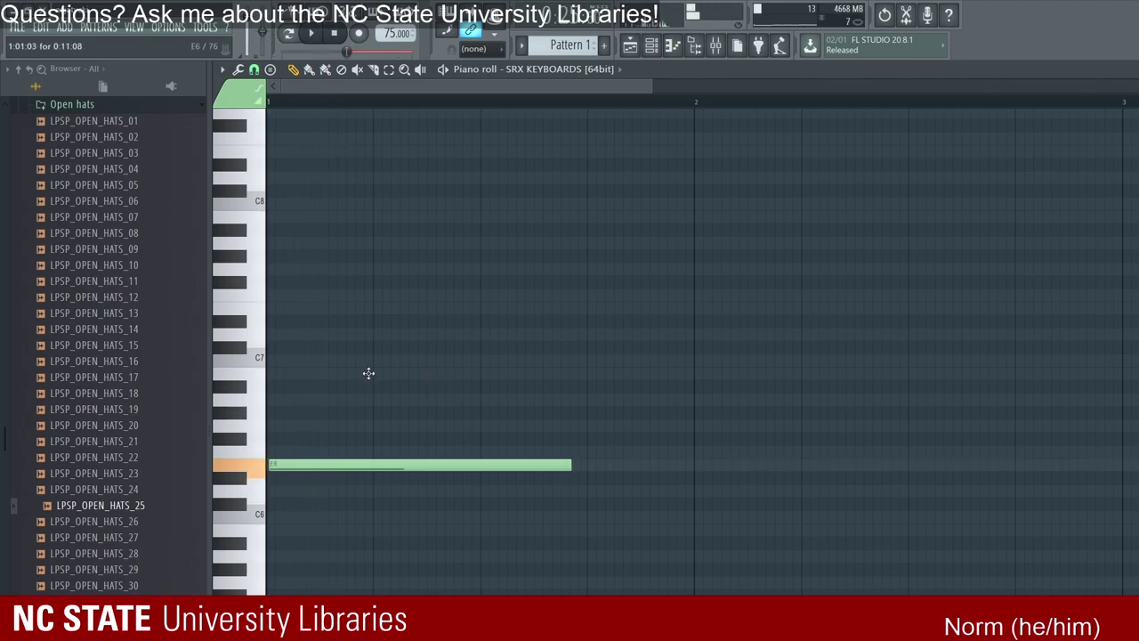
key(shift+Right)
key(shift+Right)
key(shift+Right)
key(space)
key(shift+Right)
key(shift+Right)
key(shift+Right)
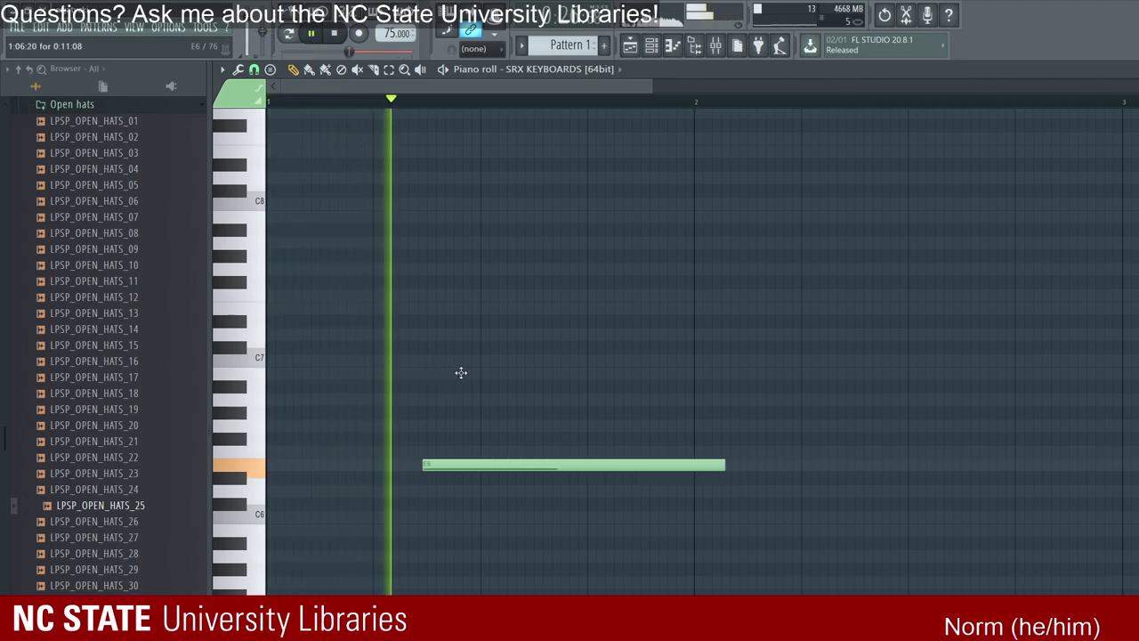
key(shift+Right)
key(shift+Right)
key(shift+Right)
key(shift+Right)
key(shift+Right)
key(space)
key(space)
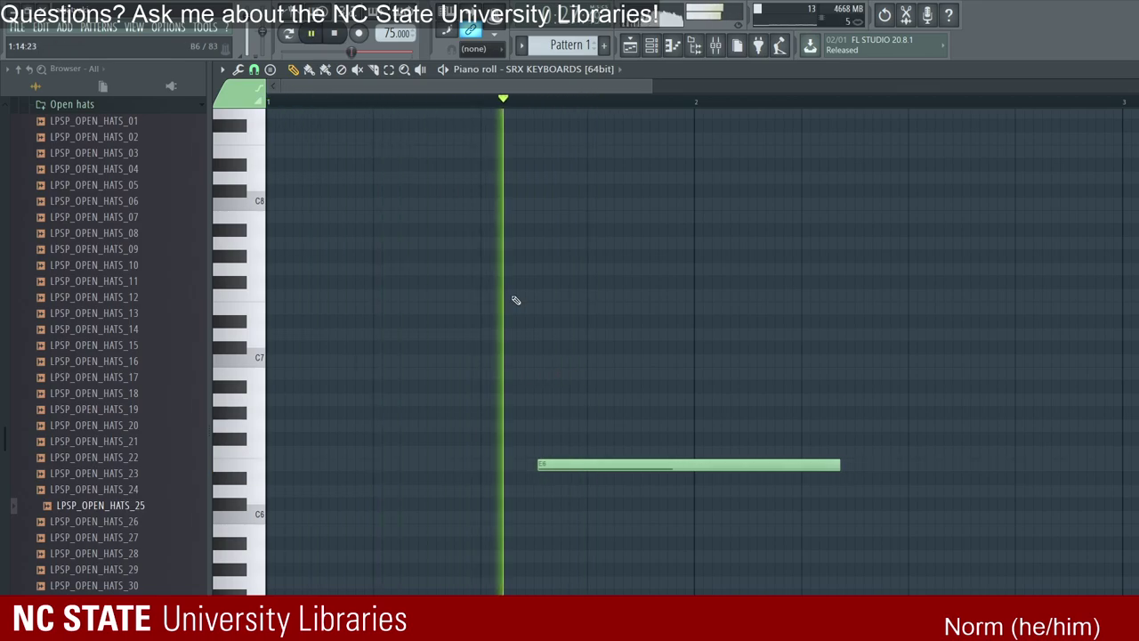
Step: Shorten the E6 note in bar 1 to about four steps
key(ctrl+shift+Left)
key(ctrl+shift+Left)
key(ctrl+shift+Left)
key(ctrl+shift+Left)
key(ctrl+shift+Left)
key(ctrl+shift+Left)
key(ctrl+shift+Left)
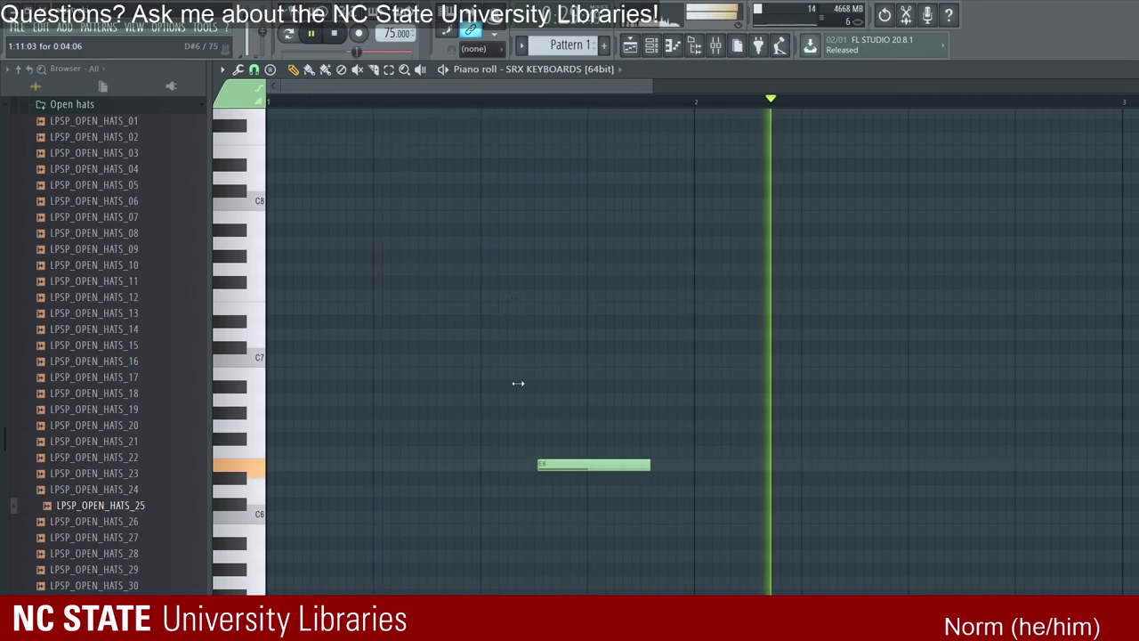
key(ctrl+shift+Left)
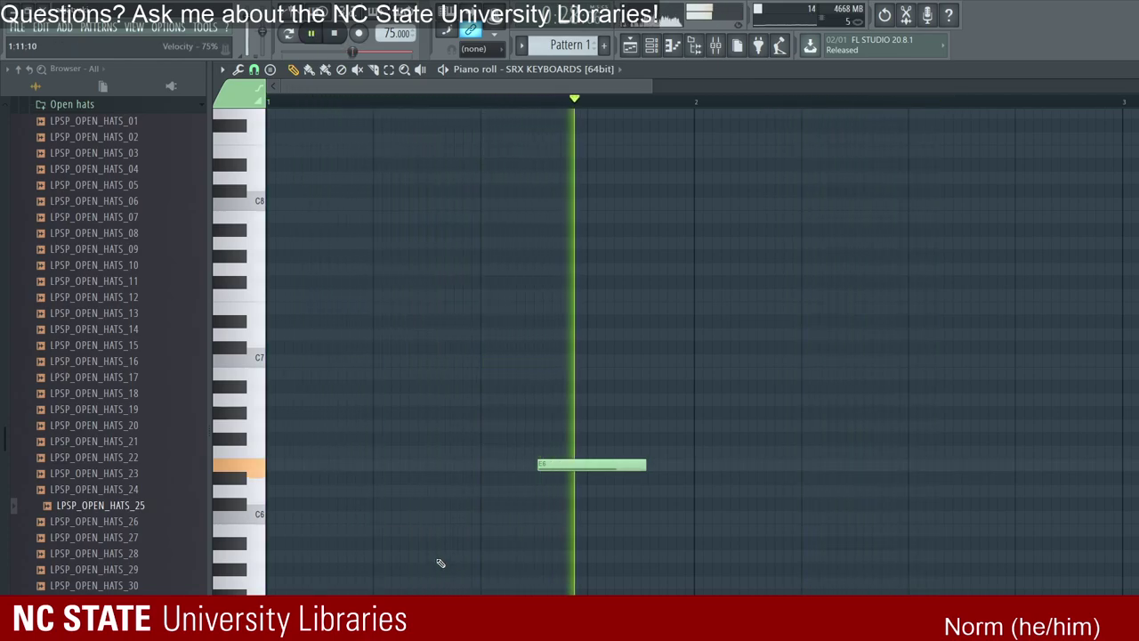
Step: Try a second note about four steps long after the E6, testing it on D6, C6 and B5
click(658, 490)
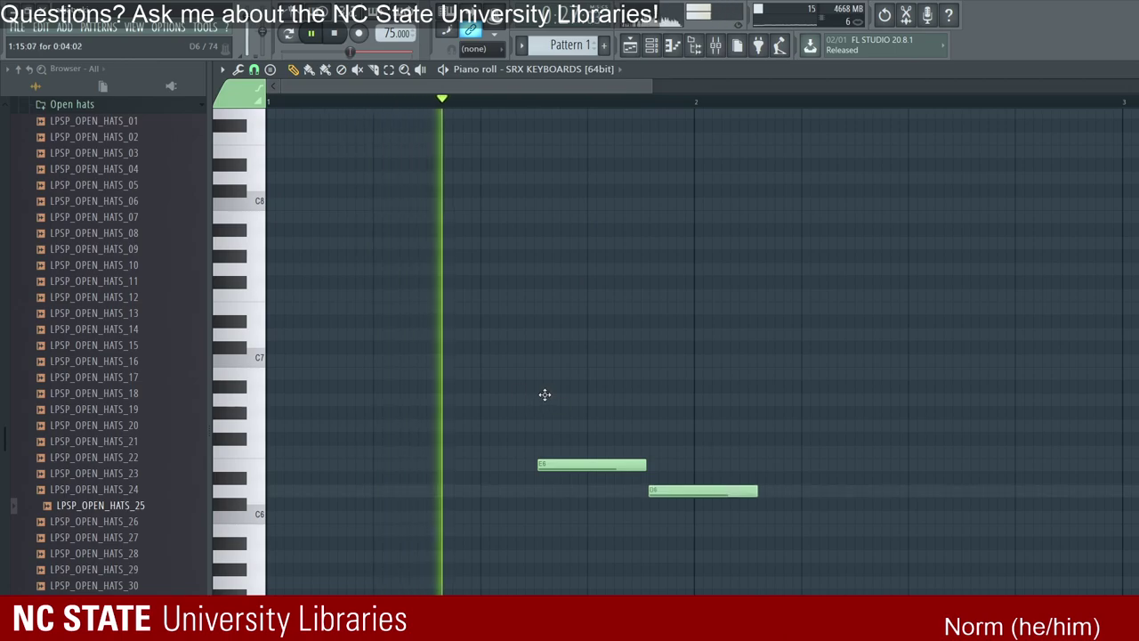
key(shift+Down)
key(shift+Down)
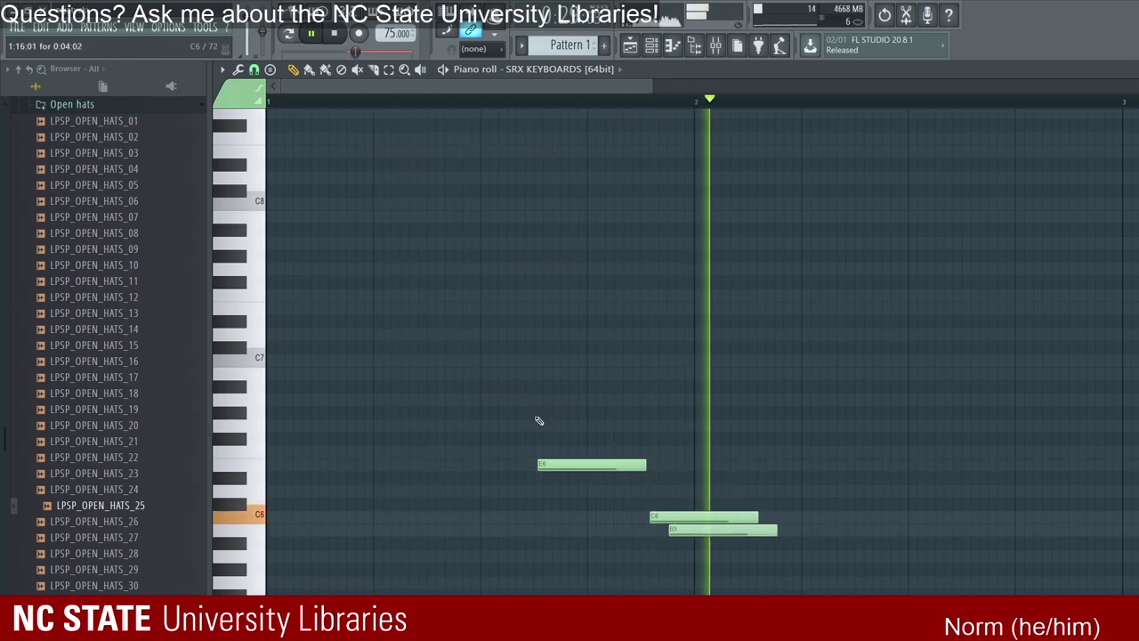
key(ctrl+alt+z)
key(ctrl+alt+z)
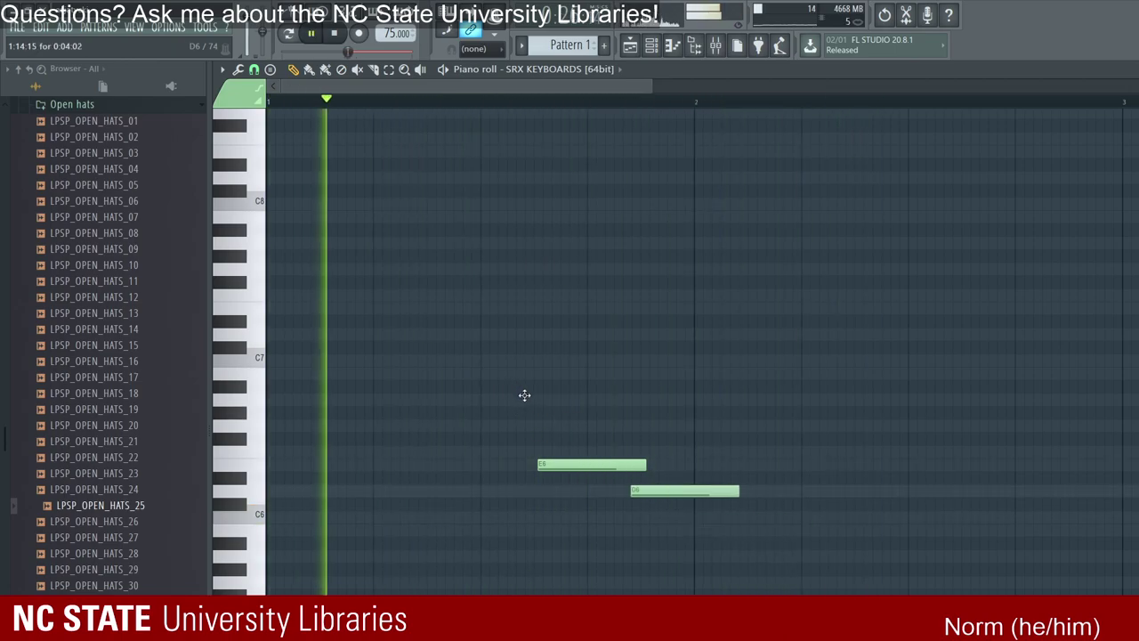
key(ctrl+alt+z)
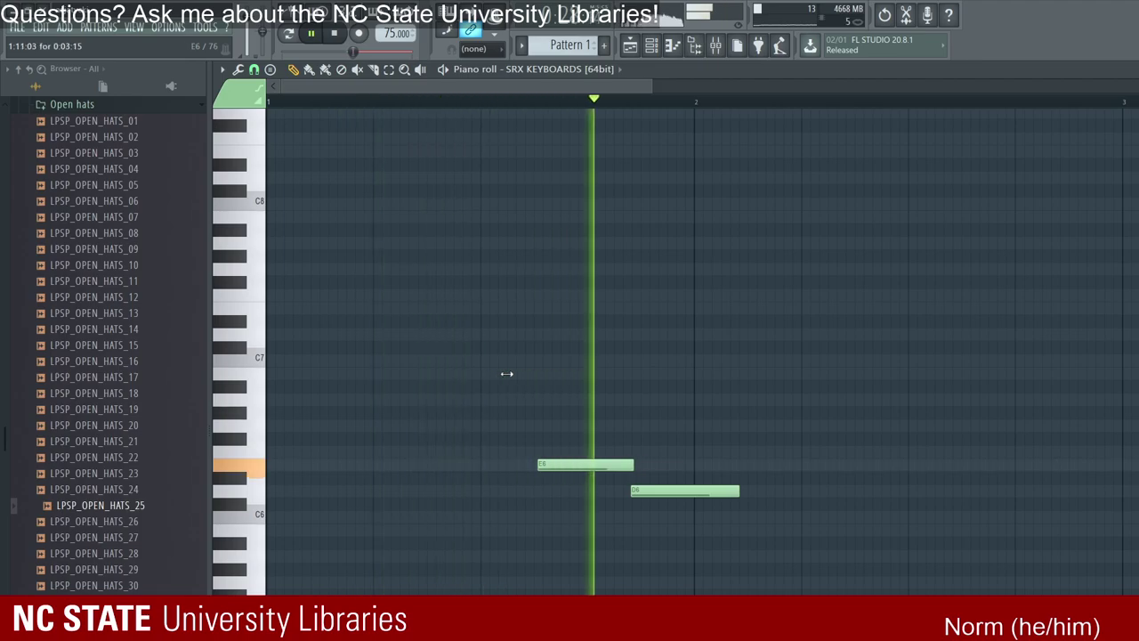
Step: Try the second note on C6 and B5 with the E6 length adjusted to meet it, and delete the second note
key(ctrl+alt+z)
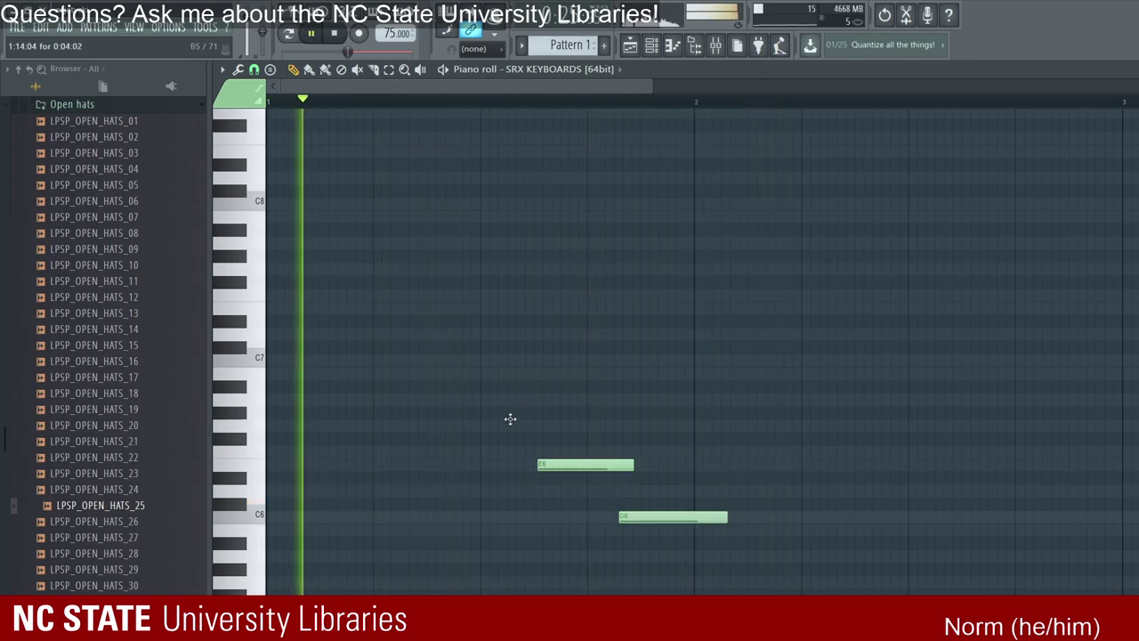
key(ctrl+alt+z)
key(ctrl+alt+z)
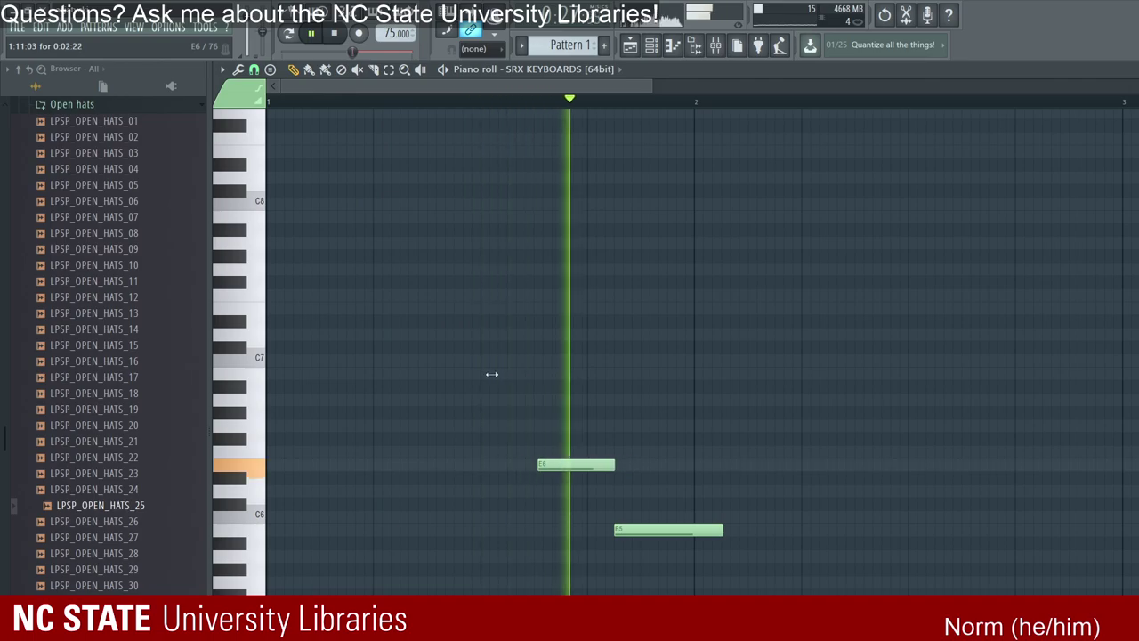
key(ctrl+alt+z)
key(ctrl+alt+z)
key(ctrl+alt+z)
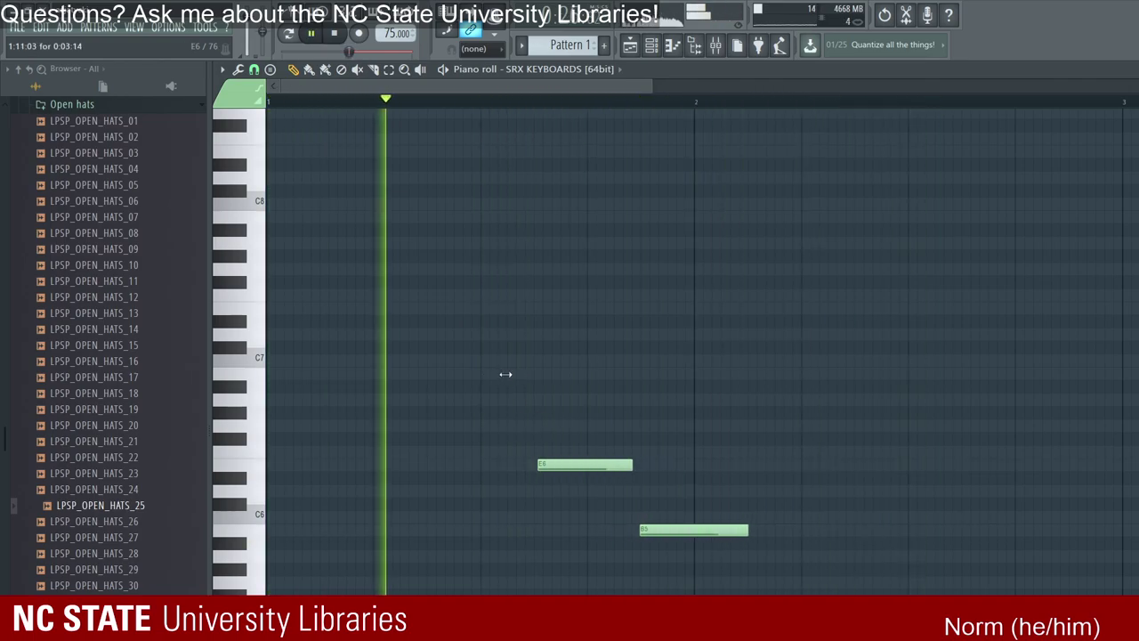
key(ctrl+alt+z)
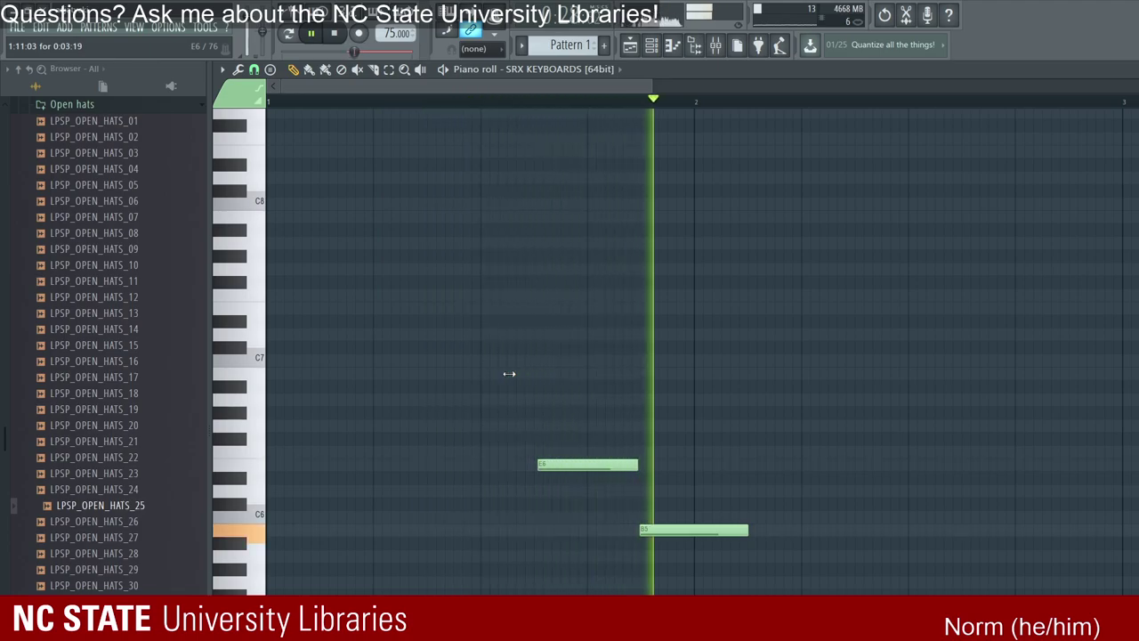
key(ctrl+alt+z)
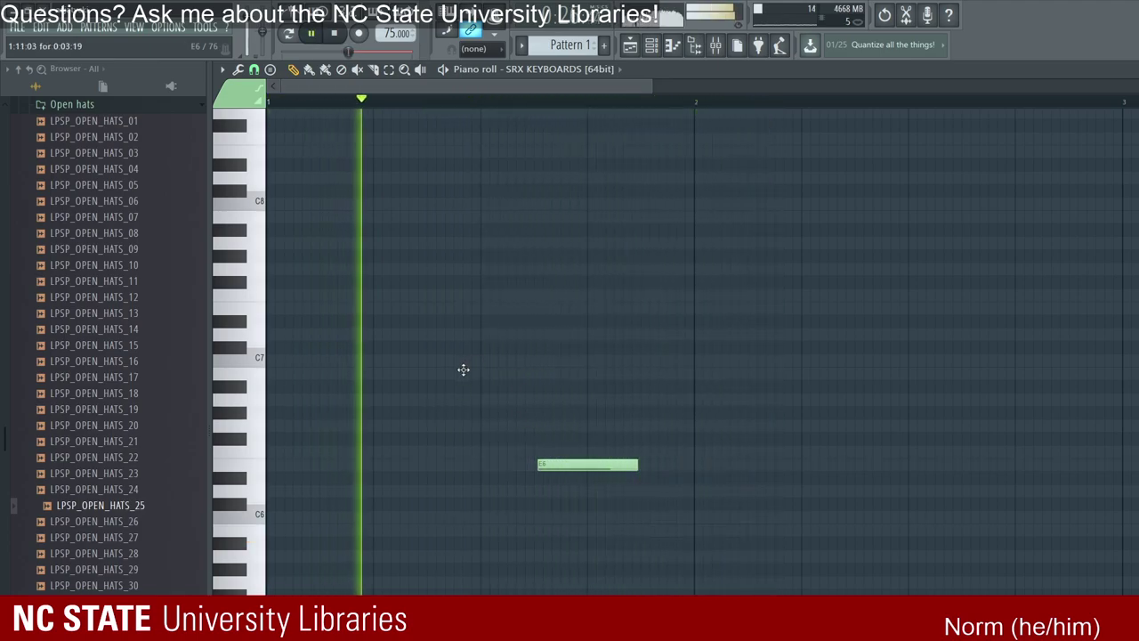
Step: Lengthen the remaining E6 note so it ends at about the start of bar 2
key(ctrl+alt+z)
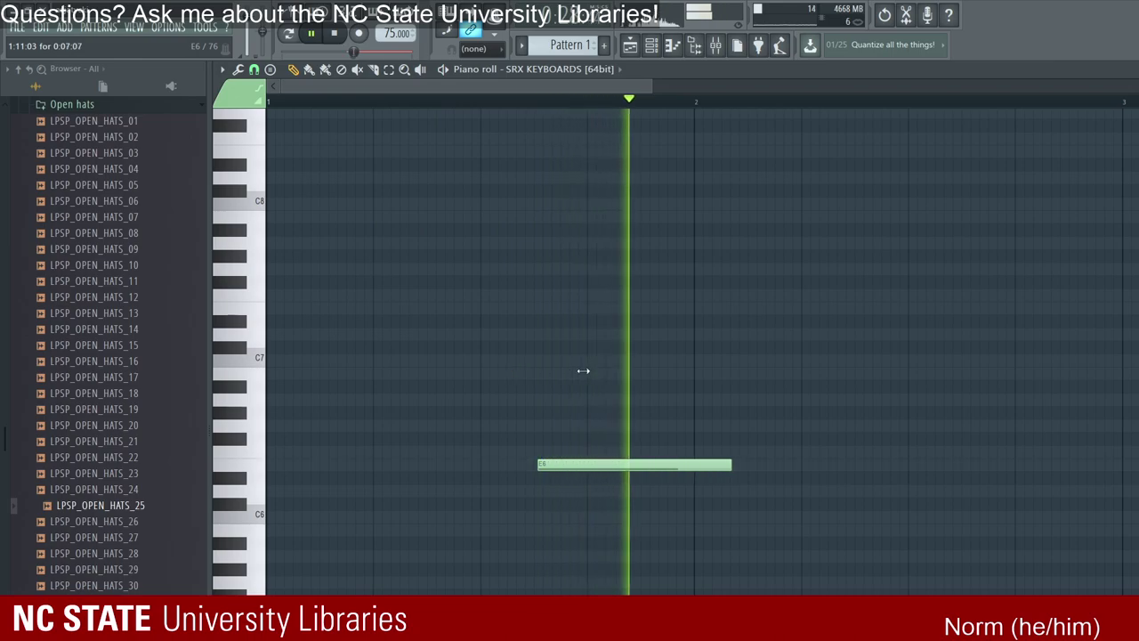
key(ctrl+alt+z)
key(ctrl+alt+z)
key(ctrl+alt+z)
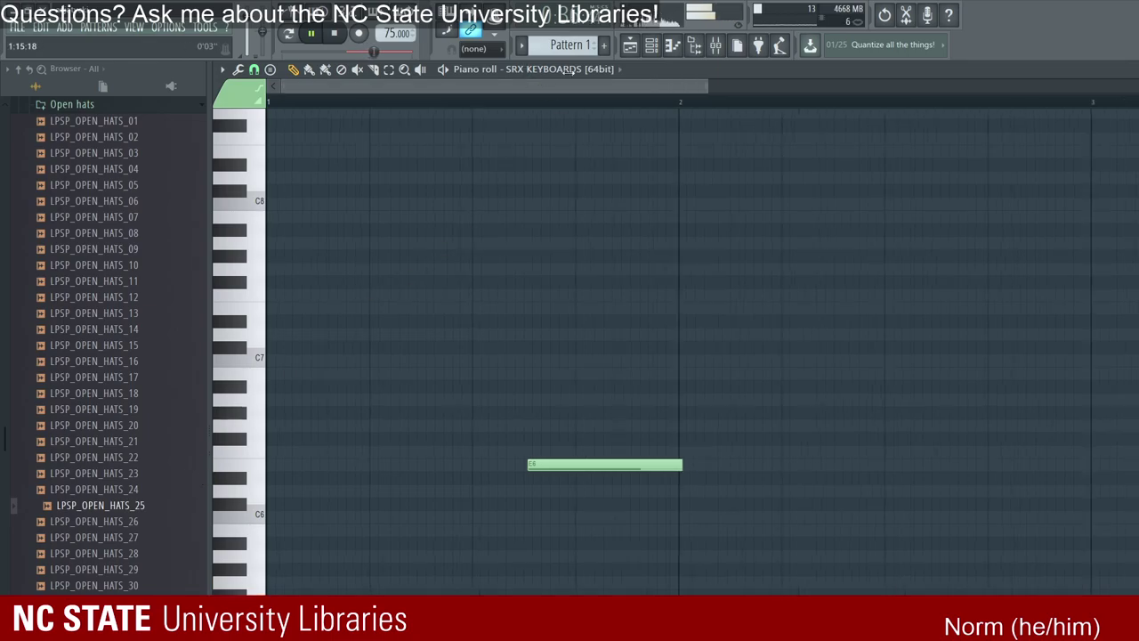
drag(545, 89, 641, 383)
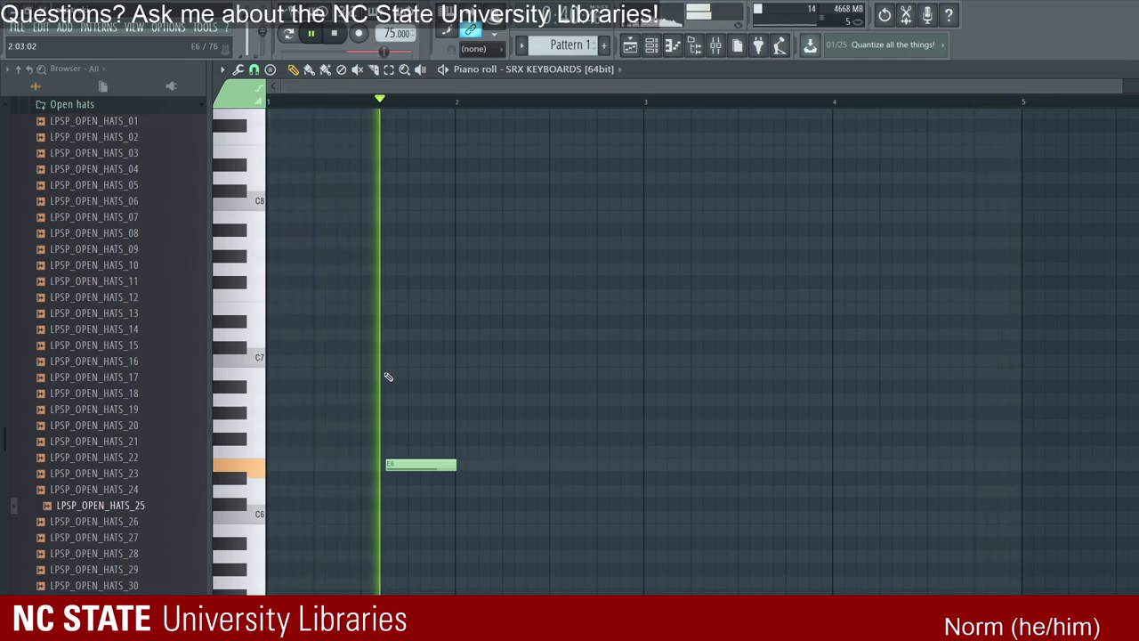
Step: Shorten the E6 note to about three steps and add a second E6 note directly after it, ending just inside bar 2
drag(364, 374, 344, 375)
key(ctrl+b)
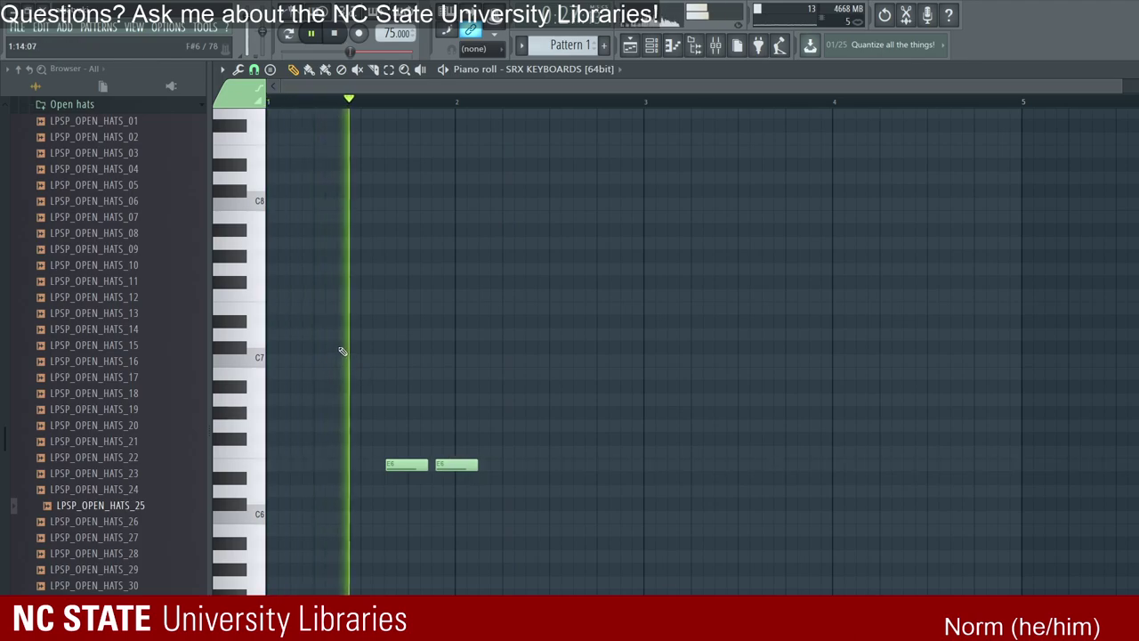
key(shift+Left)
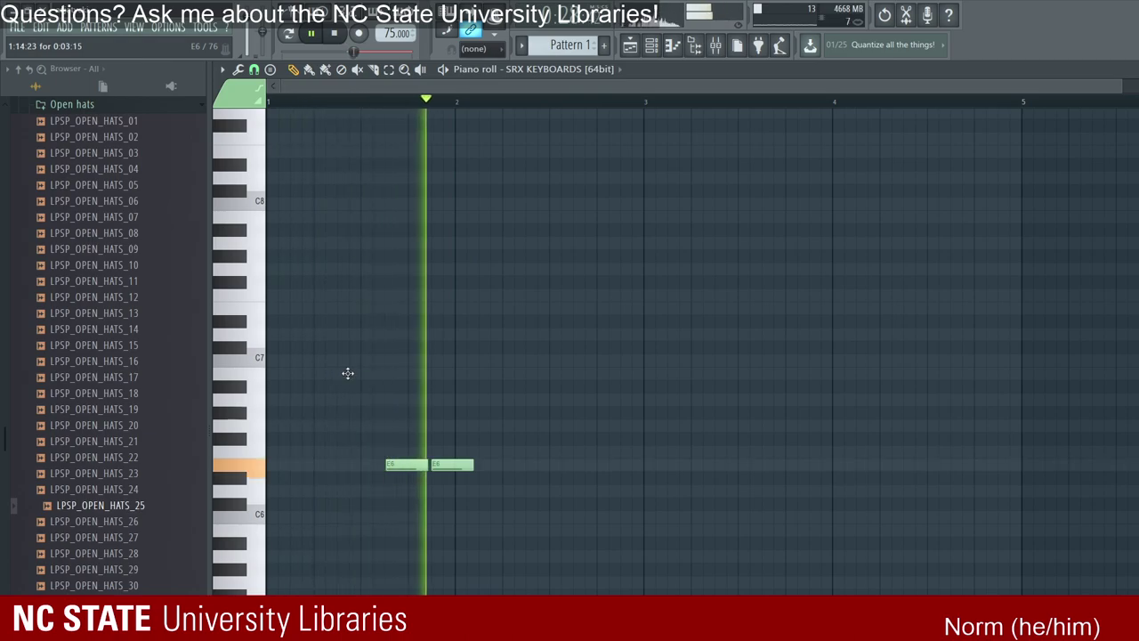
key(ctrl+shift+Left)
key(shift+Left)
key(shift+Left)
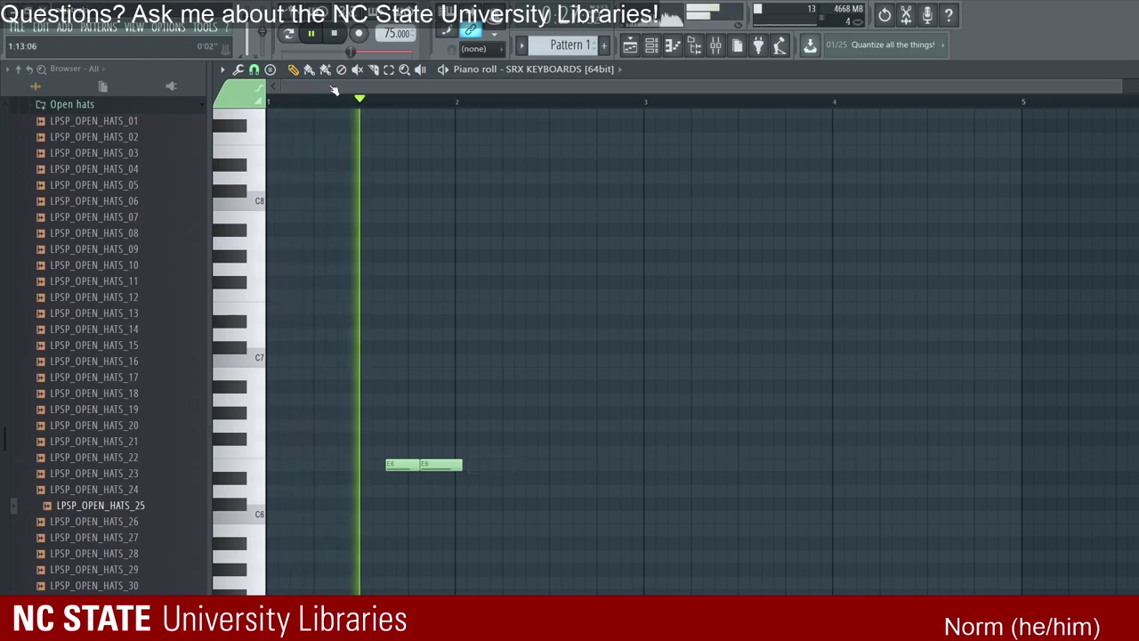
Step: Add an A6 note above the first E6 near step 11 and trim it to about three steps
scroll(351, 93, up, 5)
scroll(352, 92, down, 5)
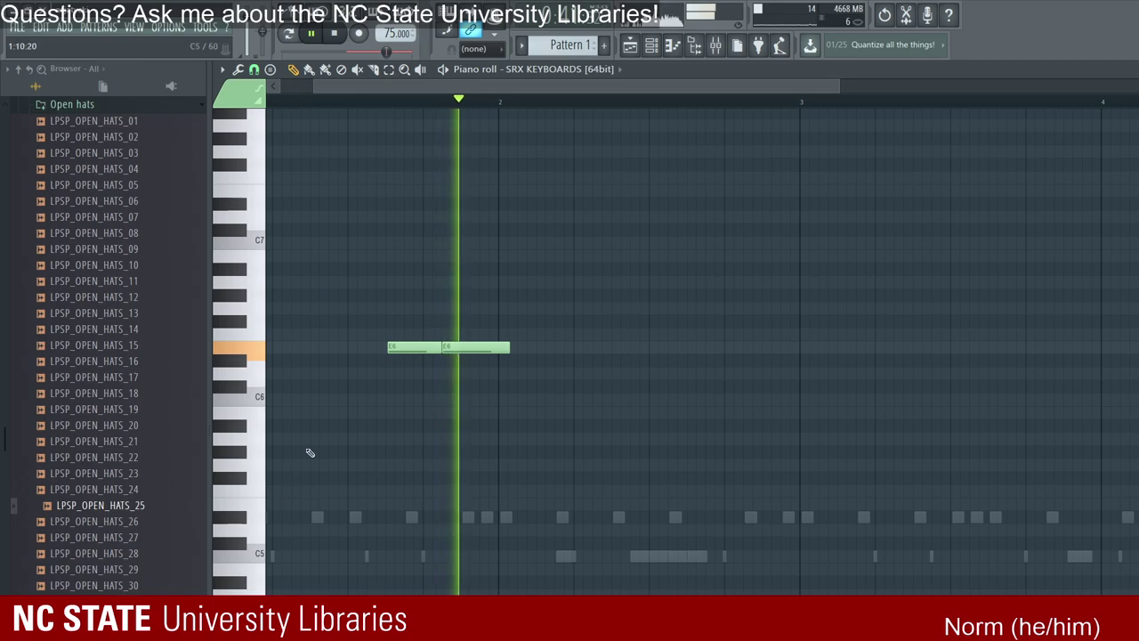
key(space)
key(y)
key(space)
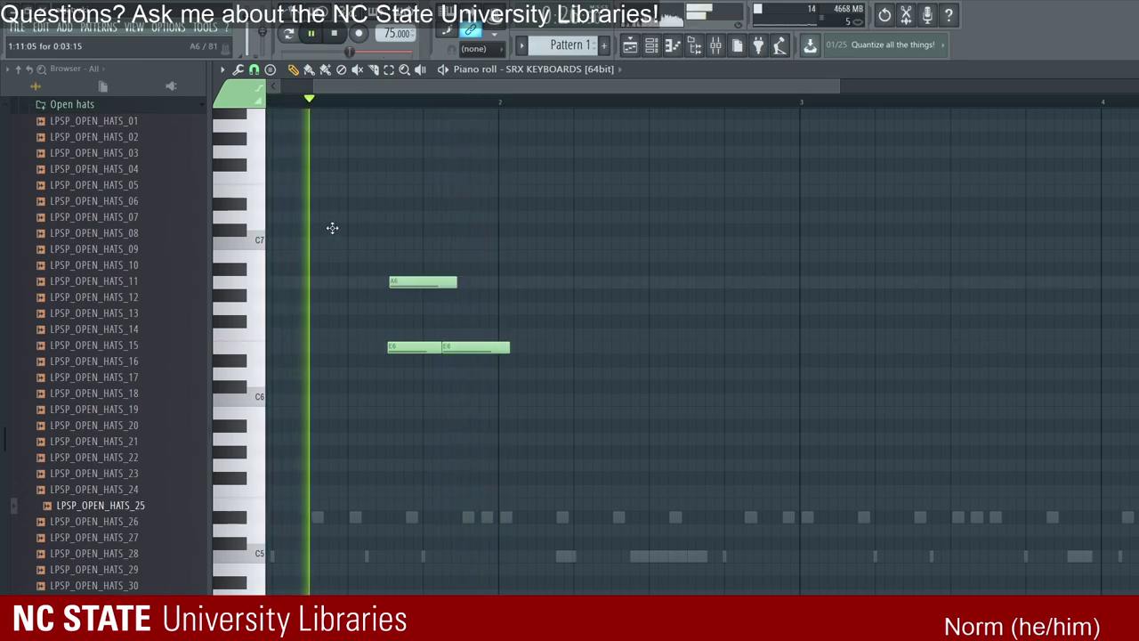
key(ctrl+q)
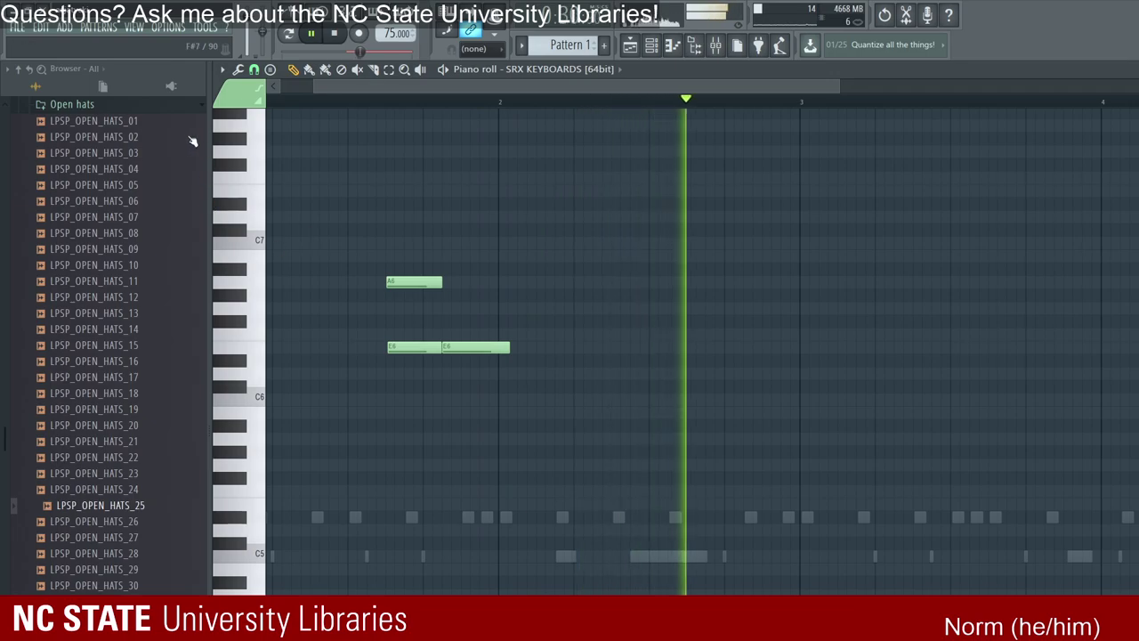
Step: Add an F#7 note about six steps long above the A6 and fine-tune its start near step 11 during playback
key(equal)
key(space)
key(shift+Right)
key(space)
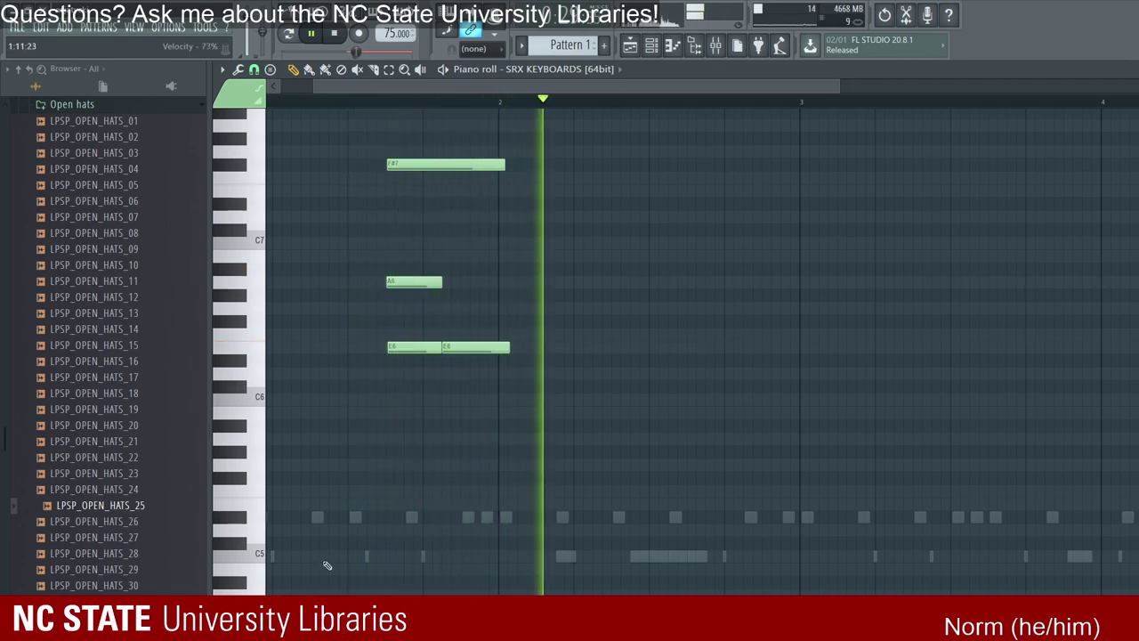
key(shift+Right)
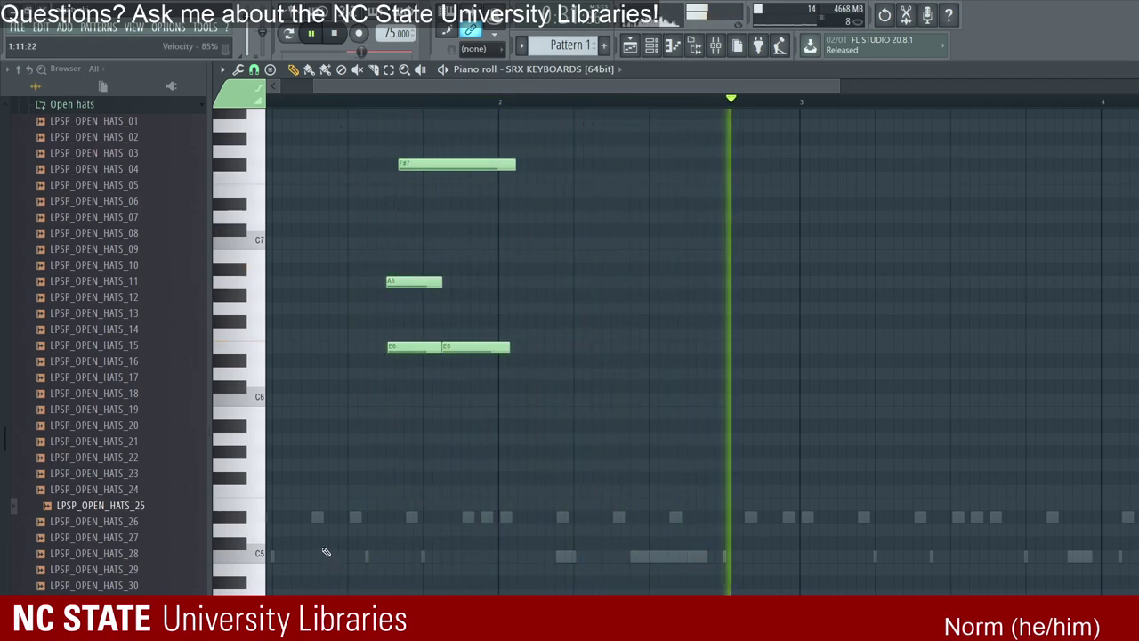
key(shift+Left)
key(space)
key(space)
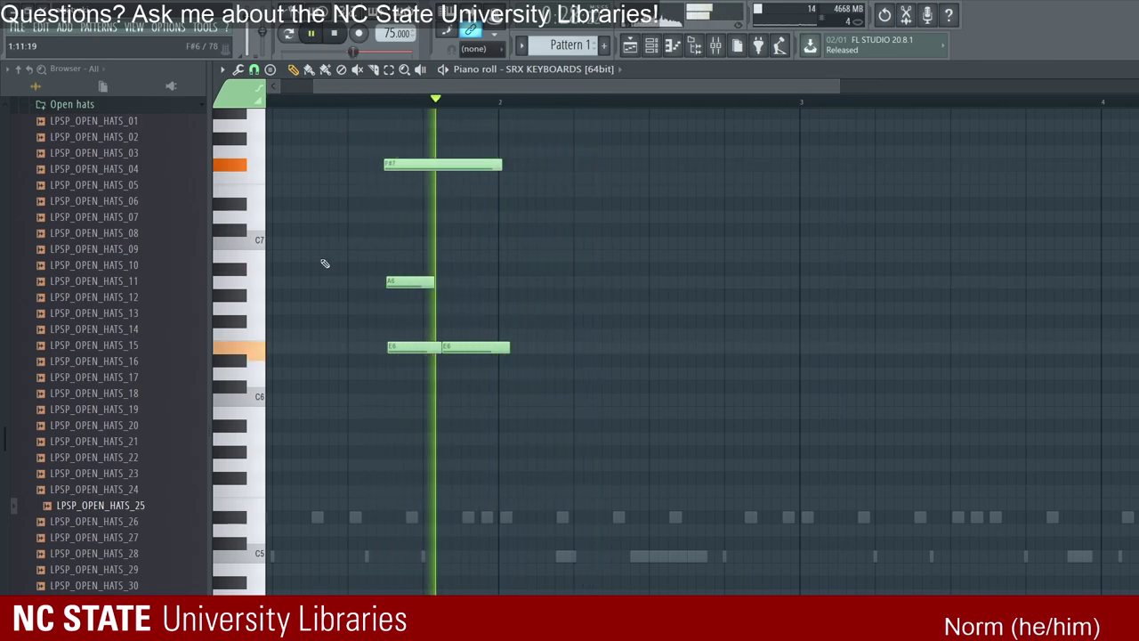
Step: Try the note above the first E6 before bar 2 at A6, G6 and B6 against the beat
key(ctrl+b)
key(shift+Down)
key(shift+Down)
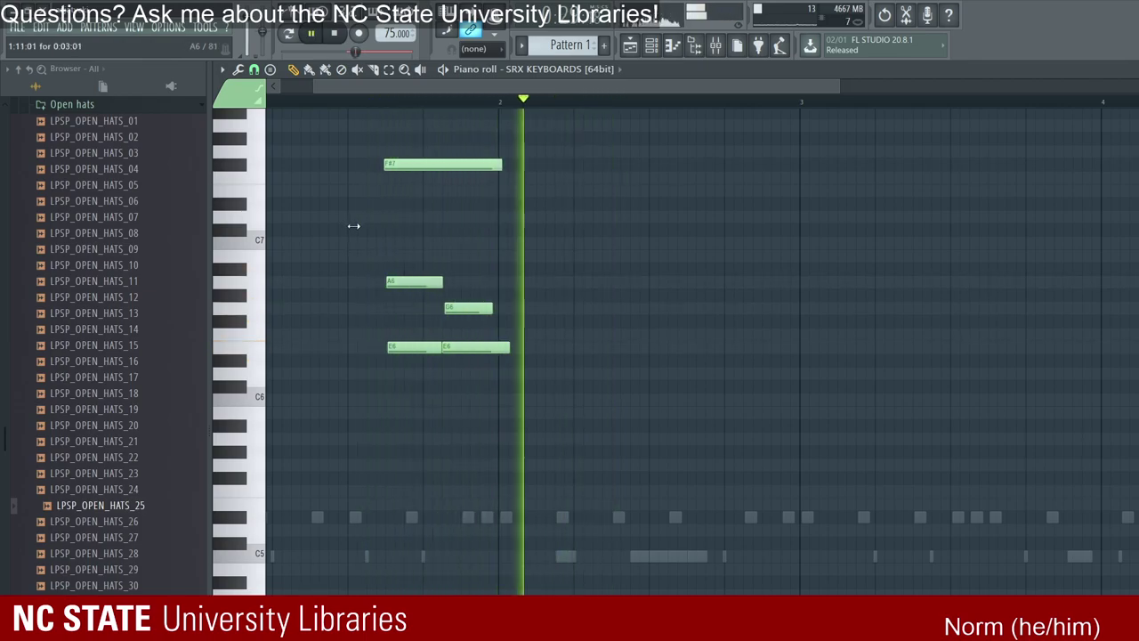
key(shift+Down)
key(shift+Down)
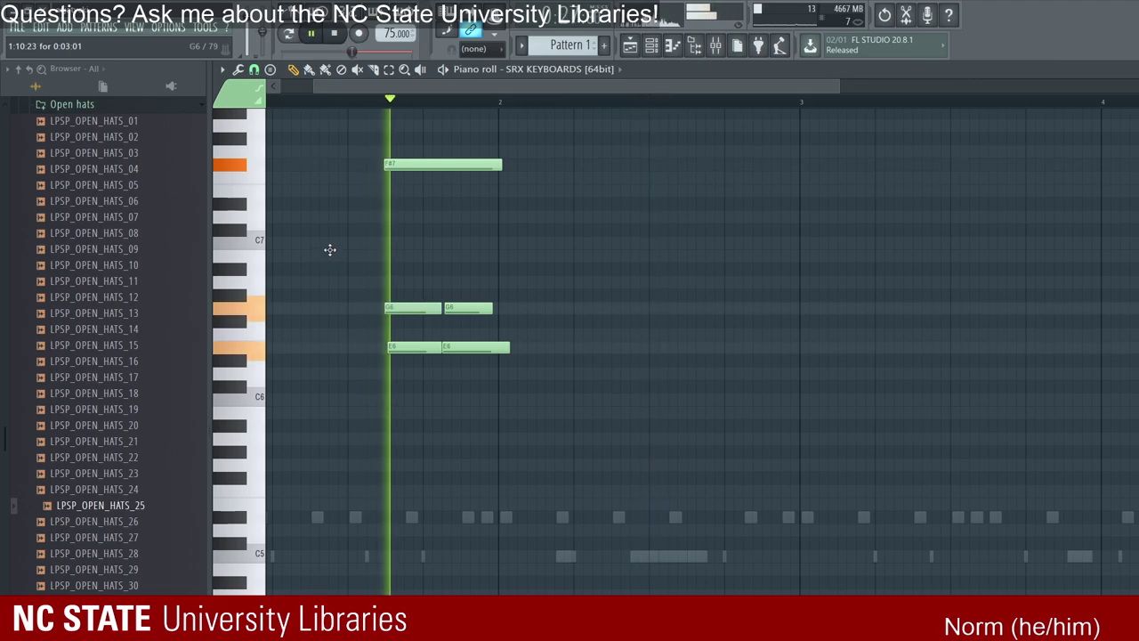
key(shift+Up)
key(shift+Up)
key(shift+Up)
key(shift+Up)
key(space)
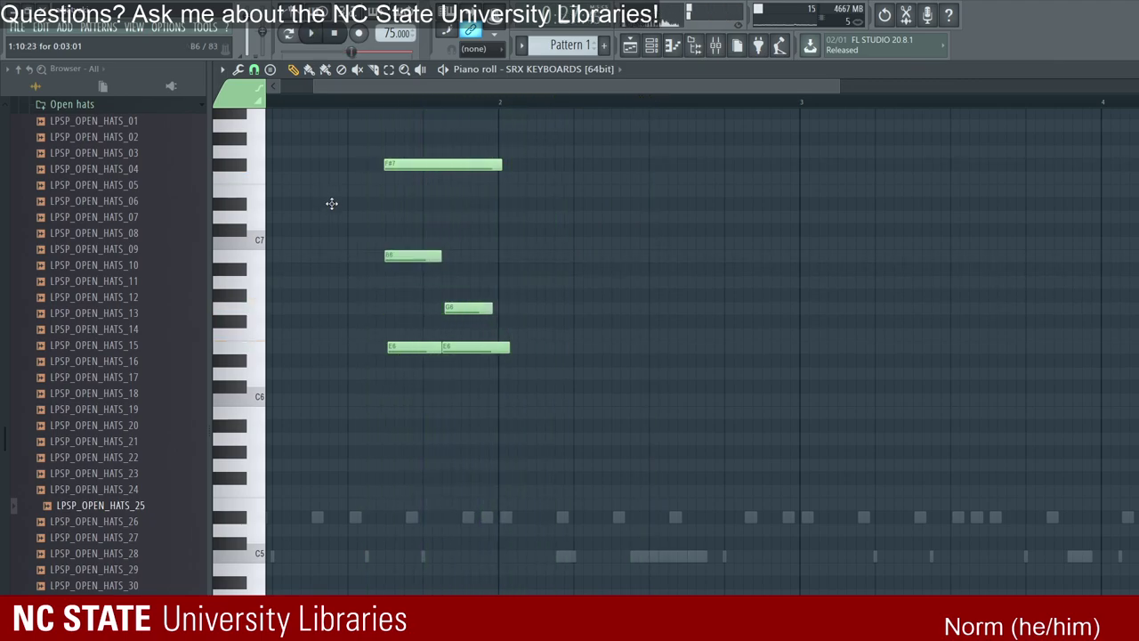
Step: Remove the B6 note and place B5 and G5 notes beneath the first E6 note before bar 2
key(space)
key(Delete)
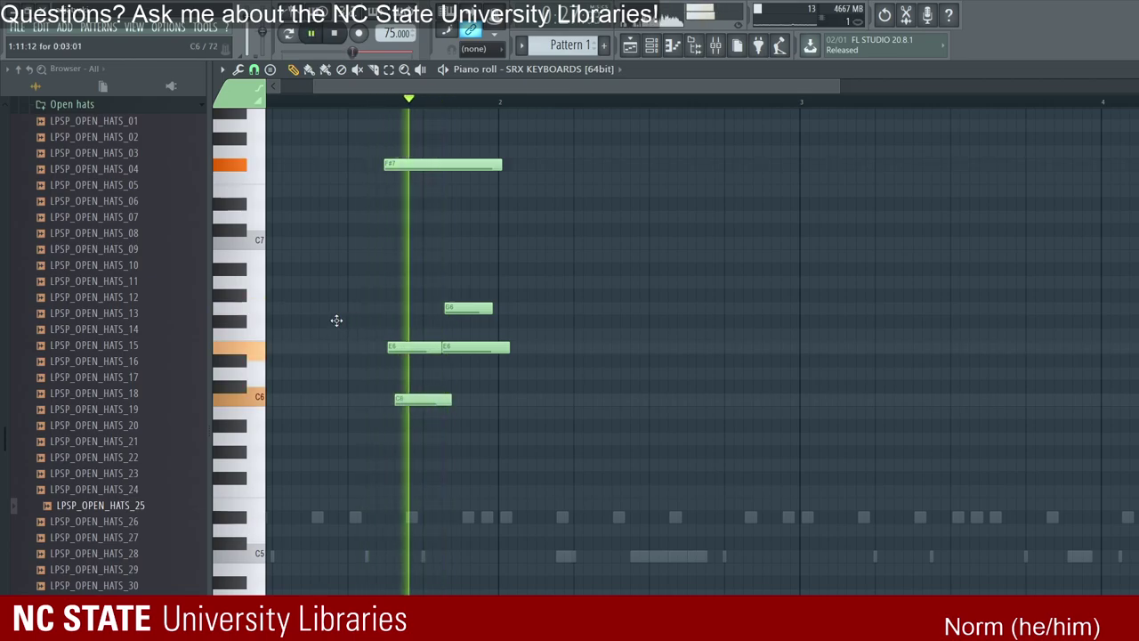
key(space)
key(Delete)
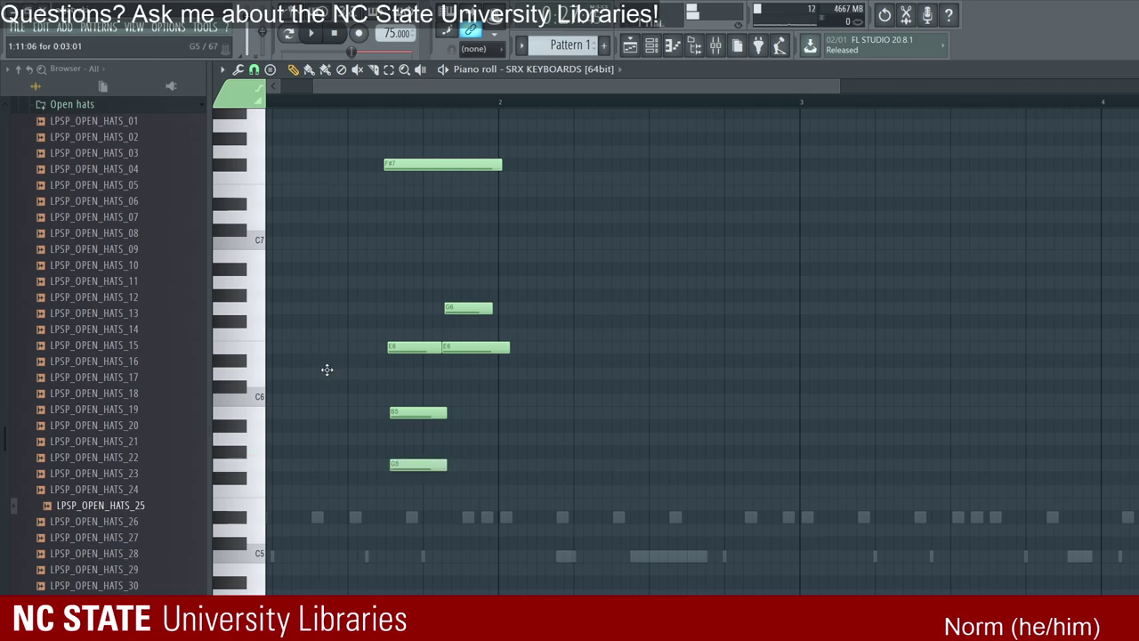
key(space)
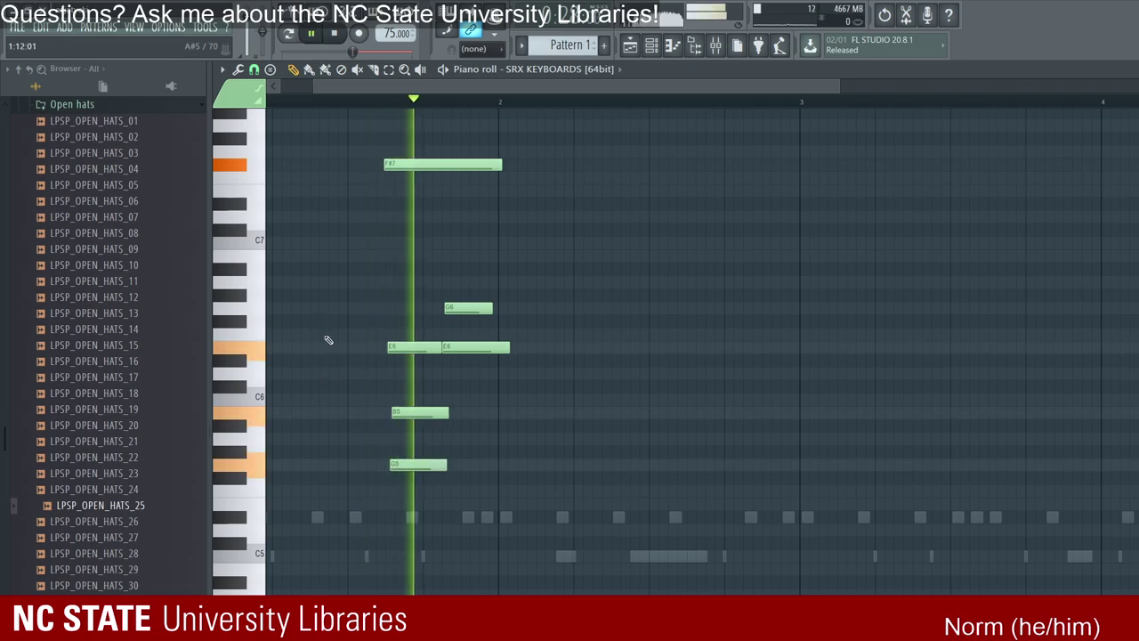
Step: Delete the G6 note and lengthen the B5 and G5 notes to end just past the start of bar 2
right_click(381, 257)
drag(449, 412, 505, 412)
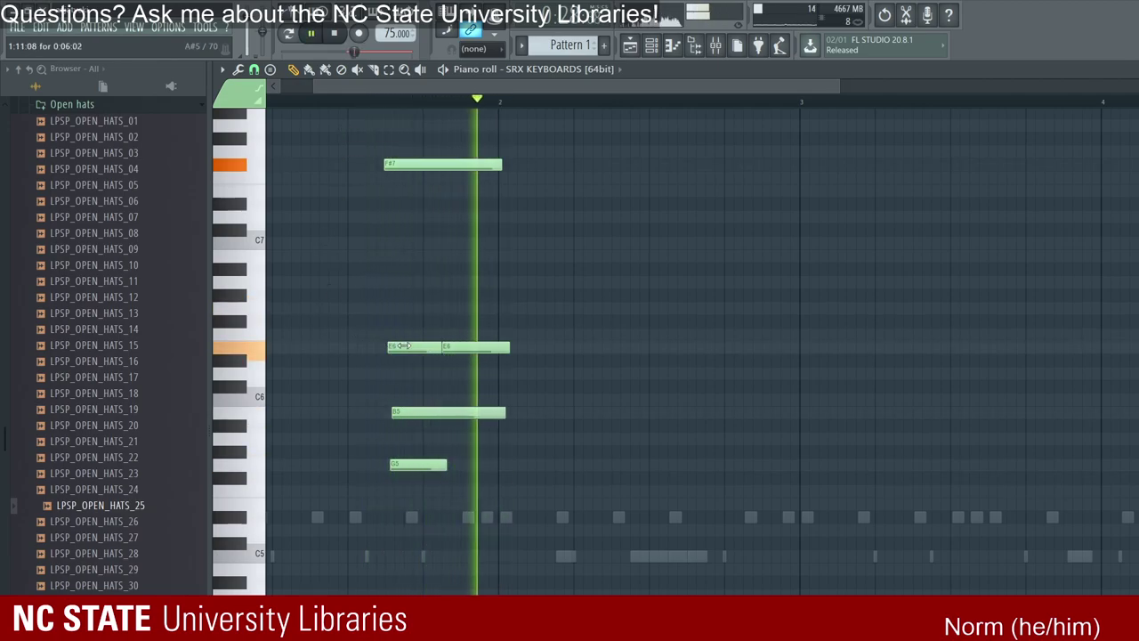
drag(445, 463, 511, 464)
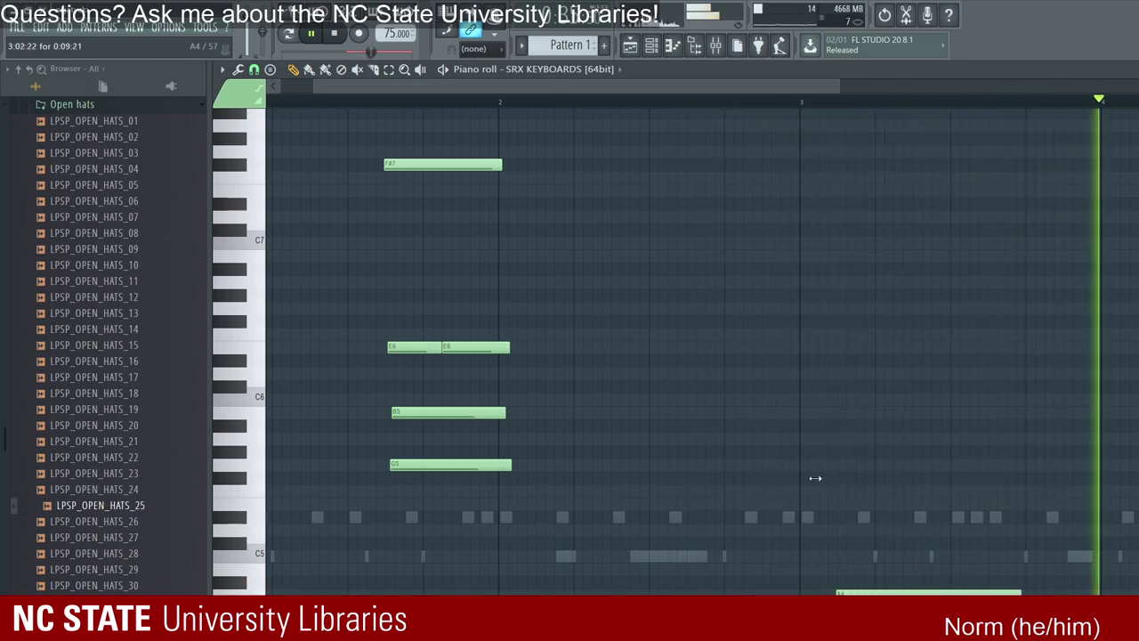
Step: Switch from the SRX KEYBOARDS instrument to SRX ORCHESTRA with the OBOE Solo patch, and open its piano roll
click(651, 45)
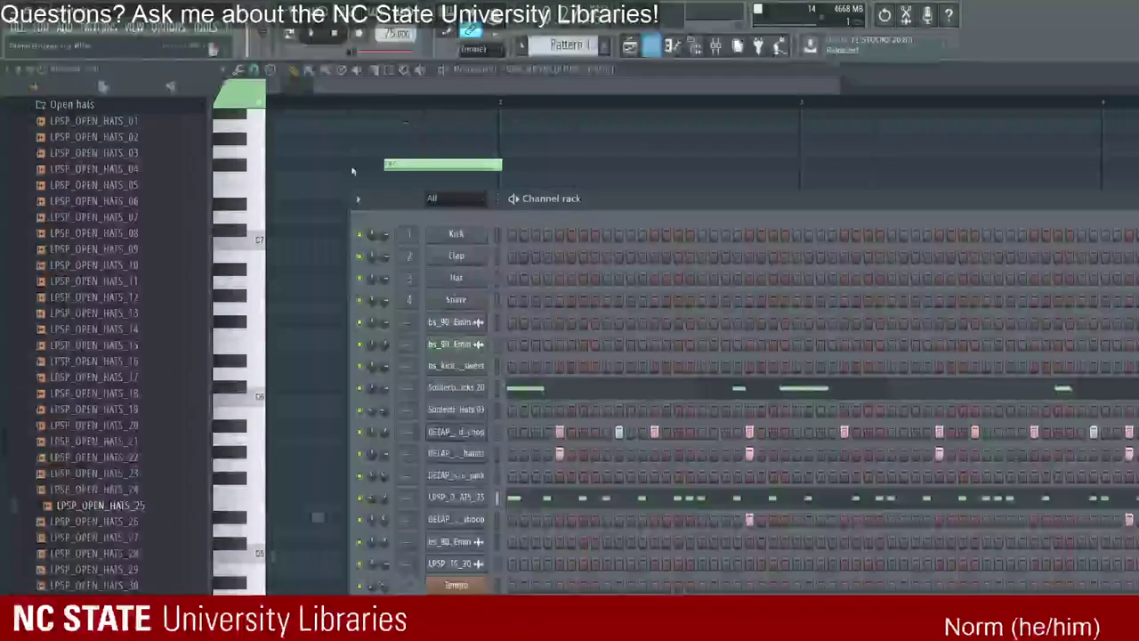
click(351, 296)
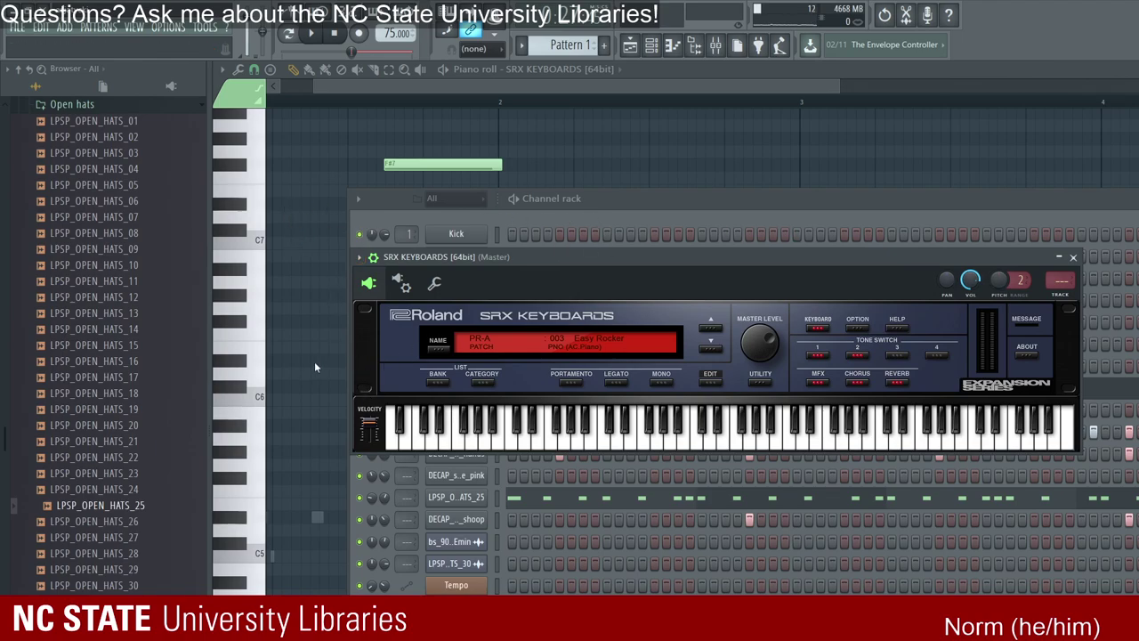
click(872, 201)
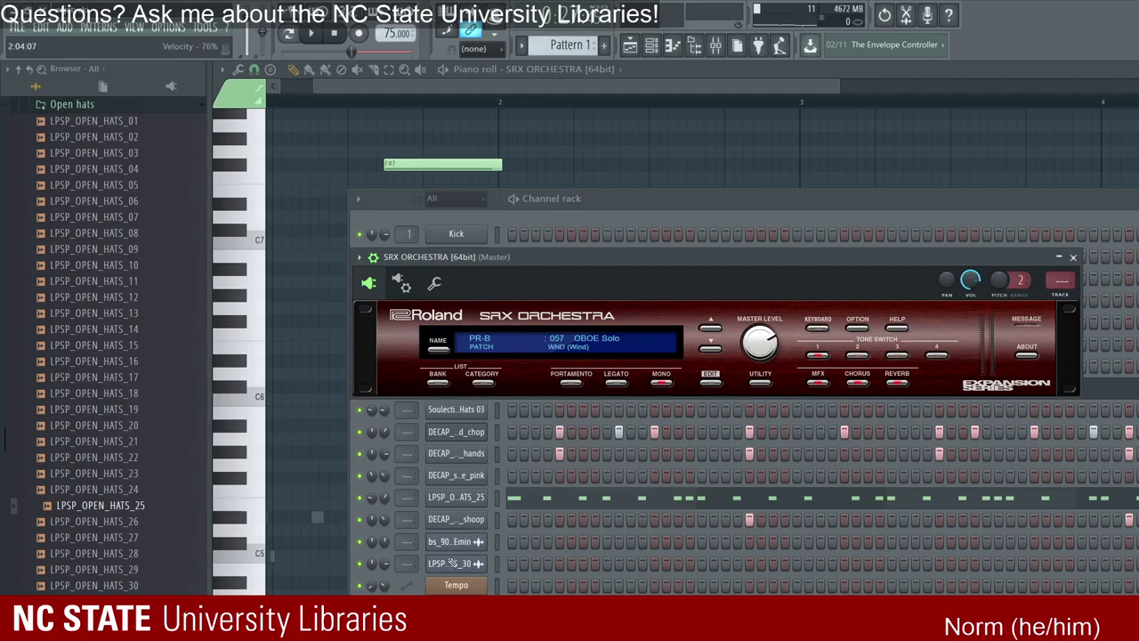
click(375, 513)
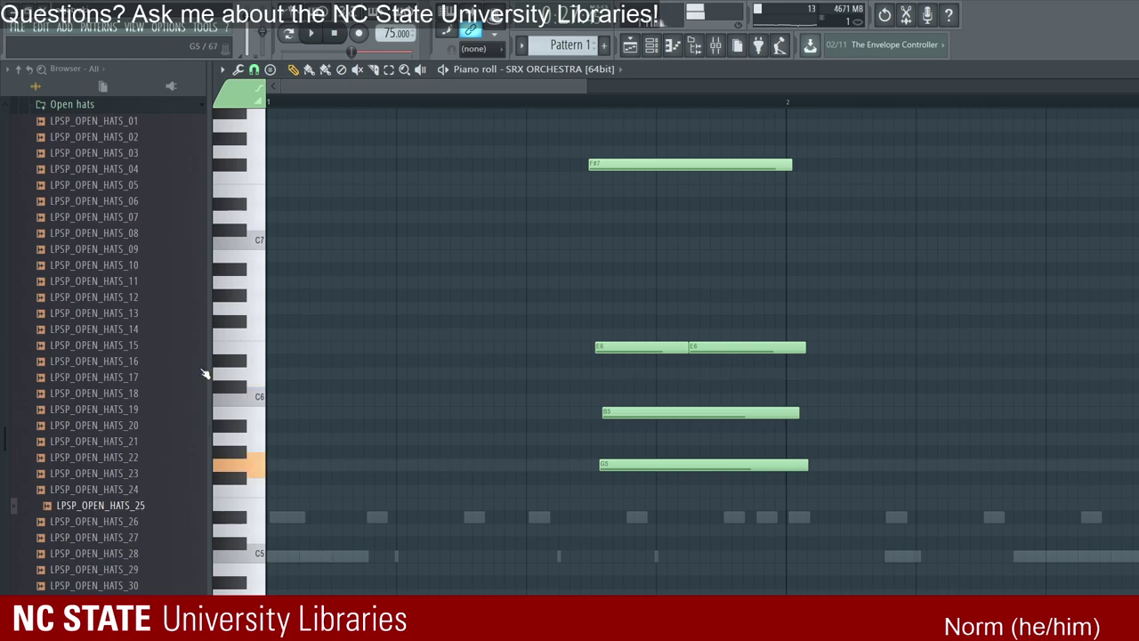
Step: Clear the chord notes from the SRX ORCHESTRA piano roll and audition high and low keys while the pattern plays
key(space)
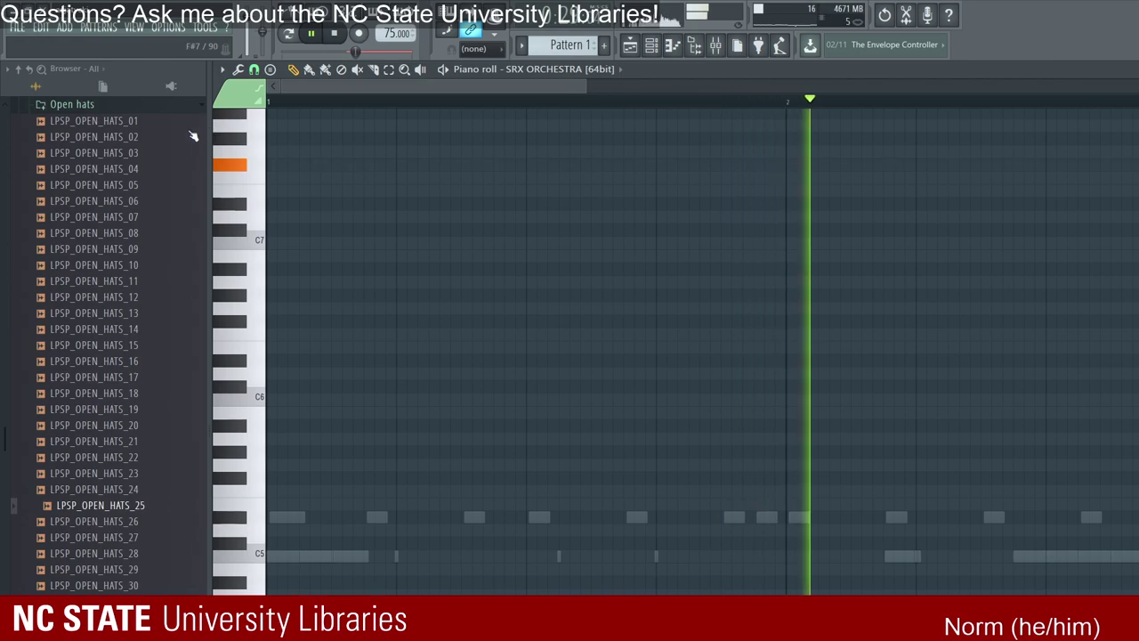
scroll(213, 140, up, 3)
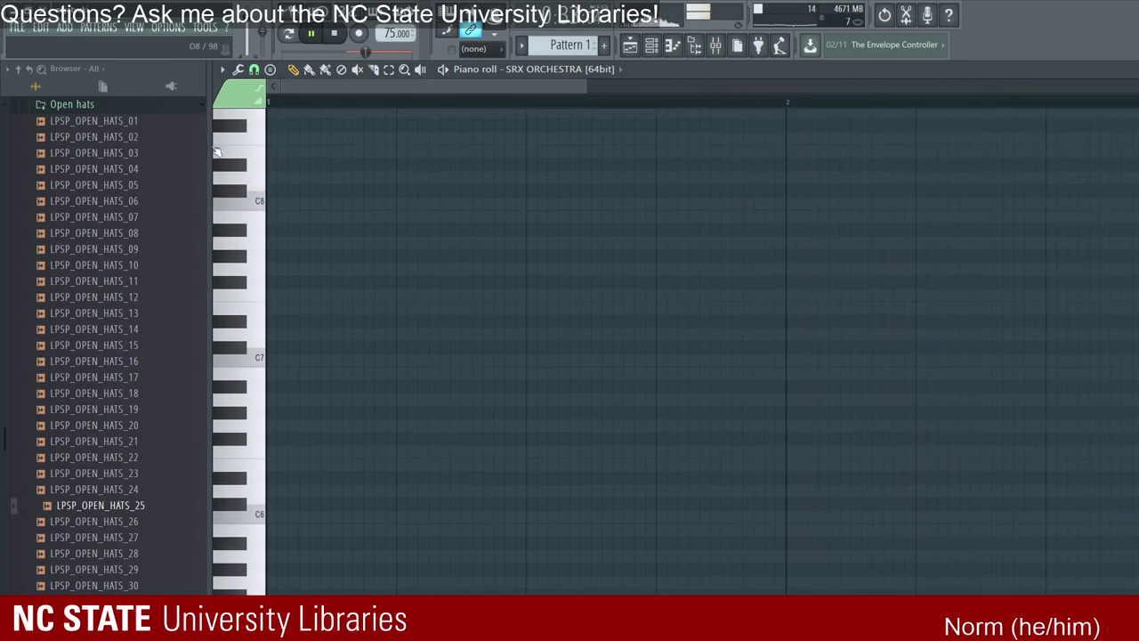
ctrl+scroll(717, 285, down, 2)
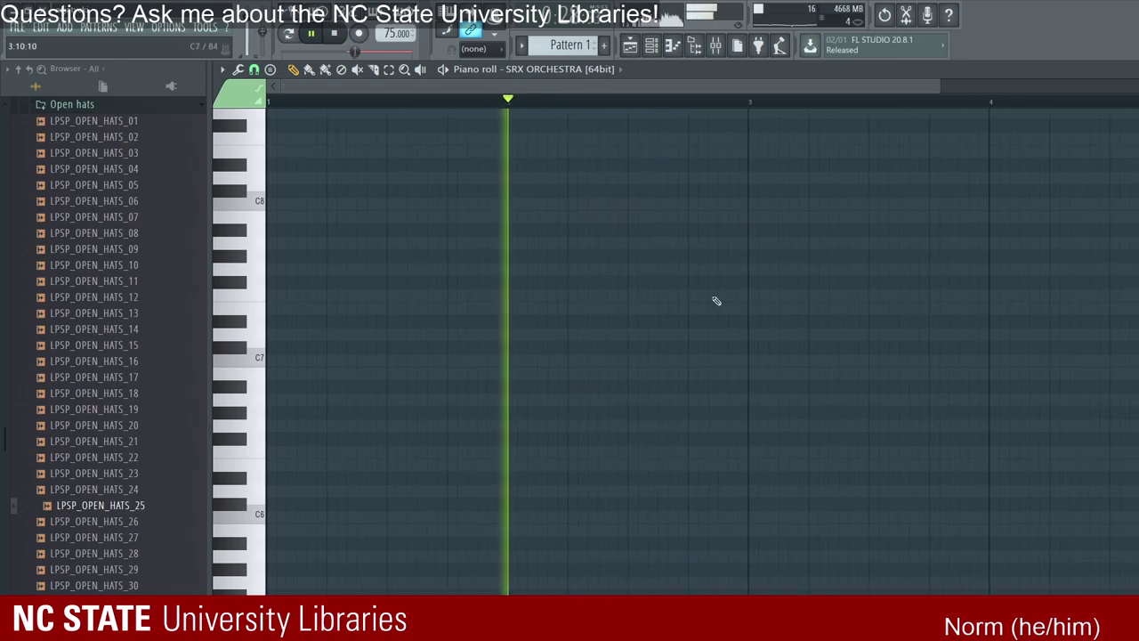
scroll(701, 474, down, 2)
scroll(472, 488, down, 3)
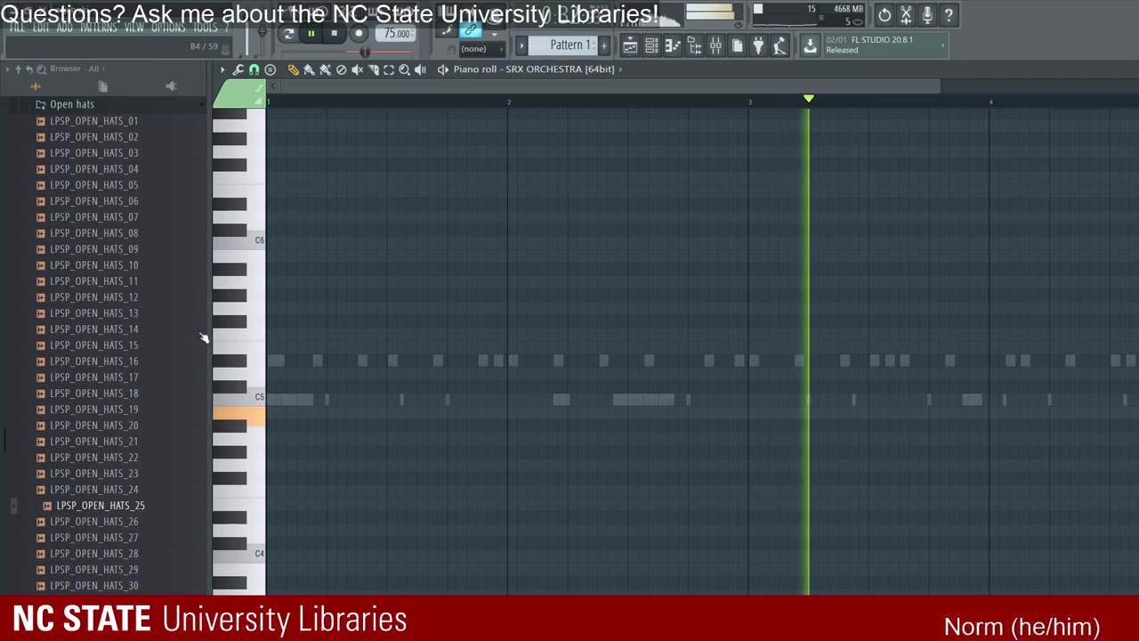
key(space)
Step: Switch the instrument to SRX WORLD with the Comp BabyBss bass patch and open its piano roll
click(672, 44)
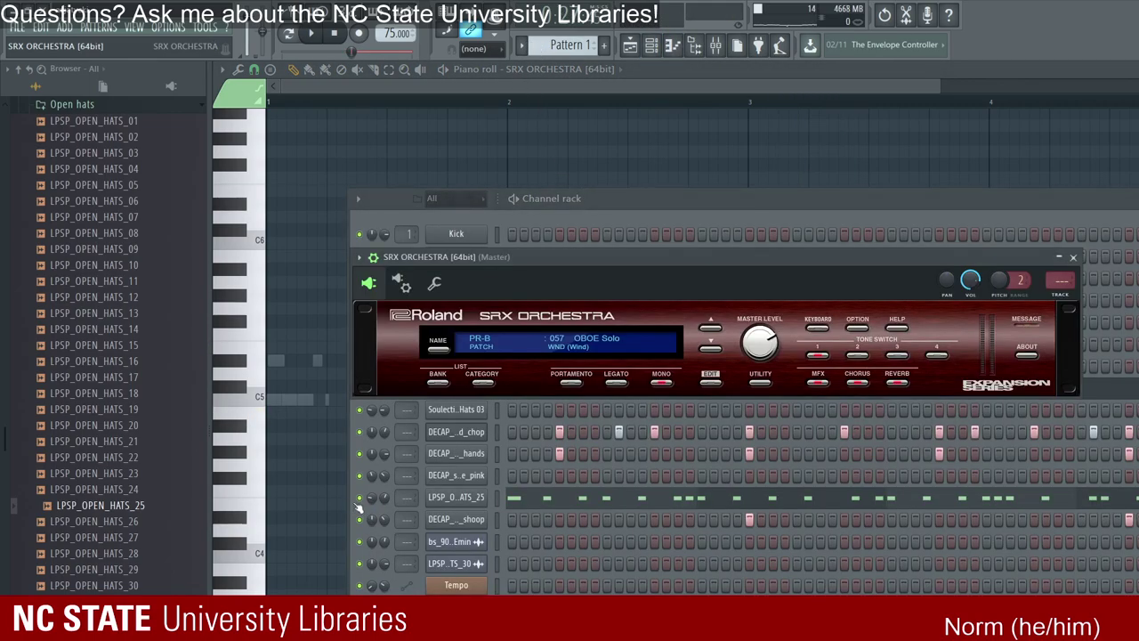
click(356, 506)
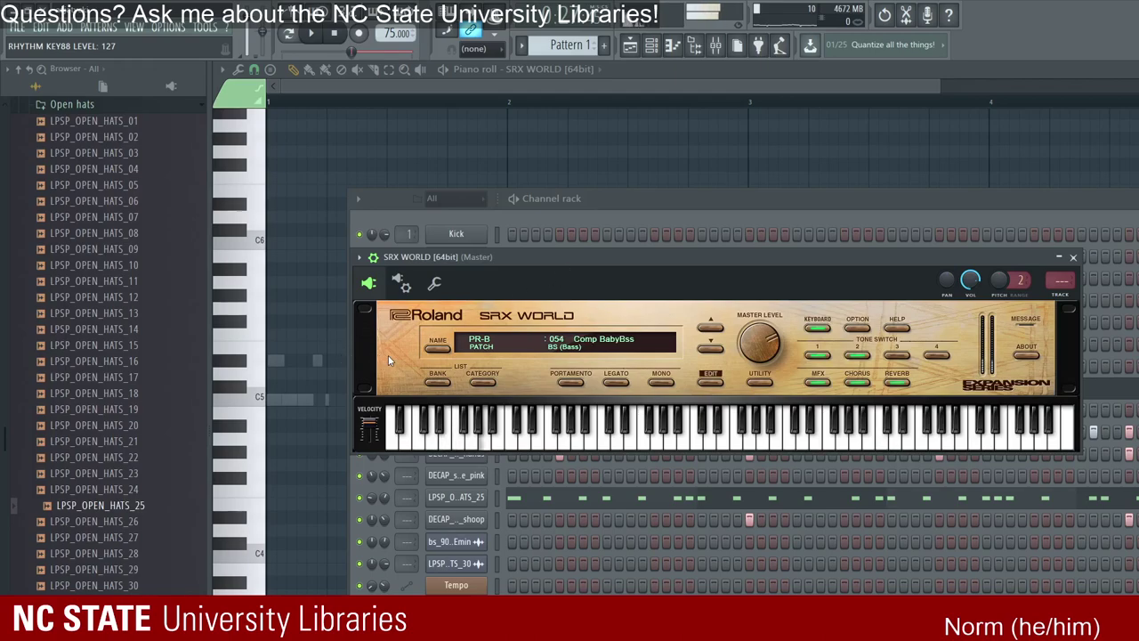
key(Escape)
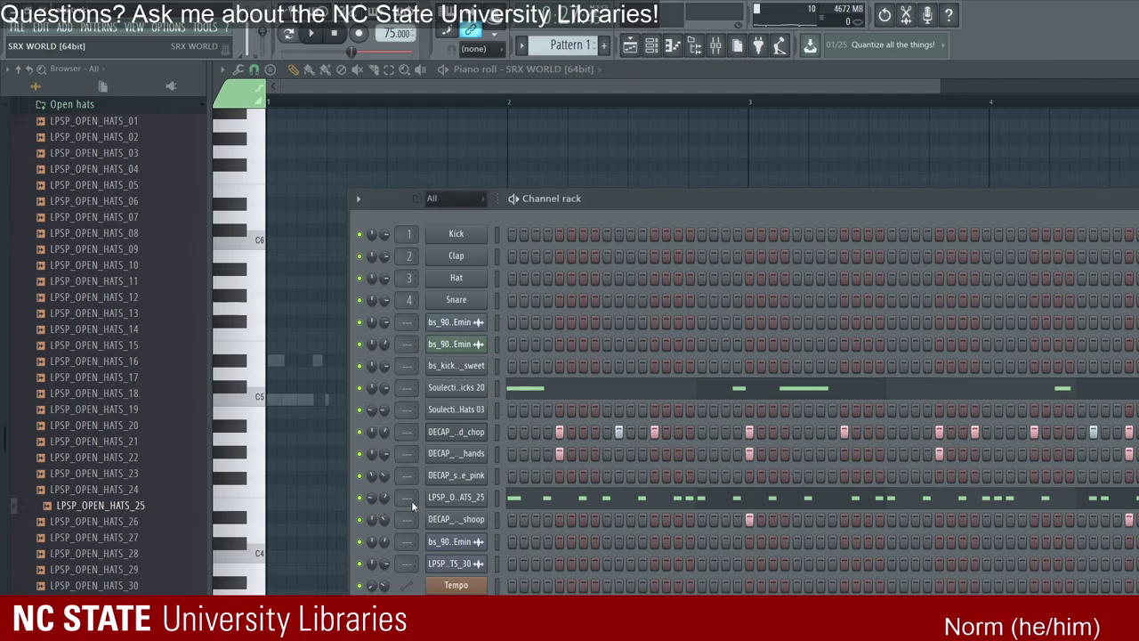
key(F5)
key(F7)
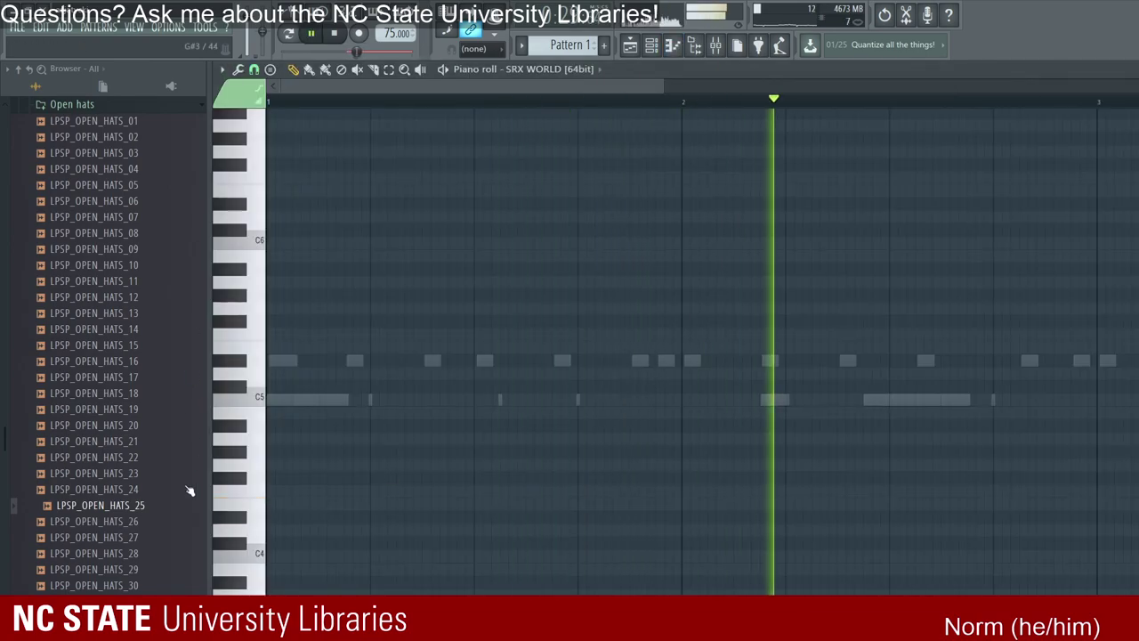
Step: Audition low keys against the beat, then place a long G2 note mid-bar 2 with an E2 note before it
scroll(213, 489, down, 4)
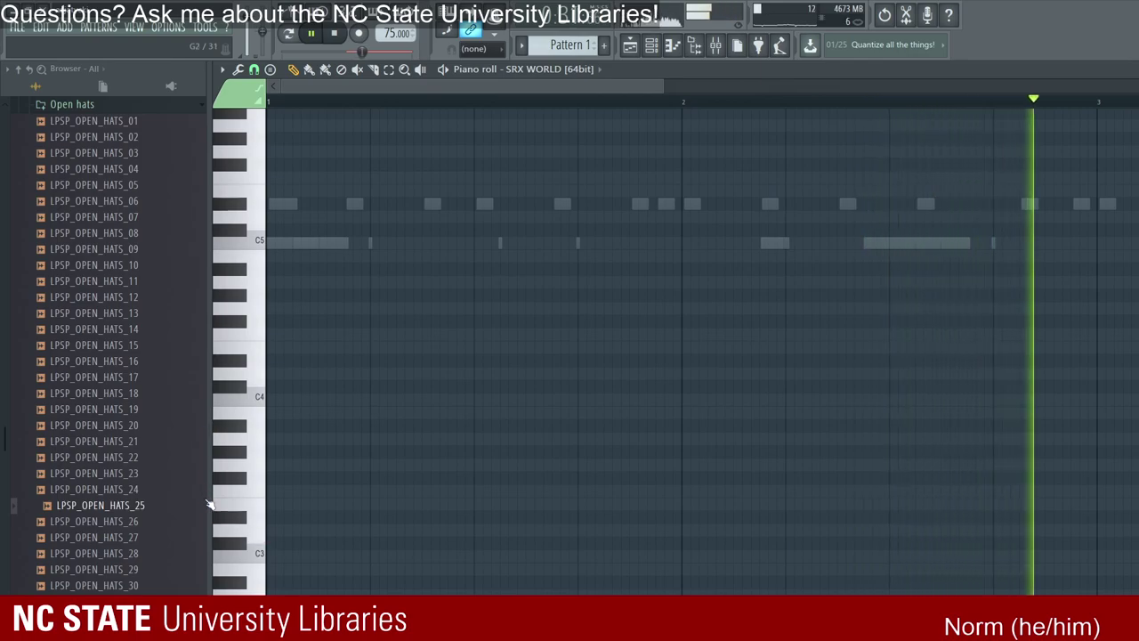
key(space)
scroll(269, 470, down, 4)
key(space)
key(space)
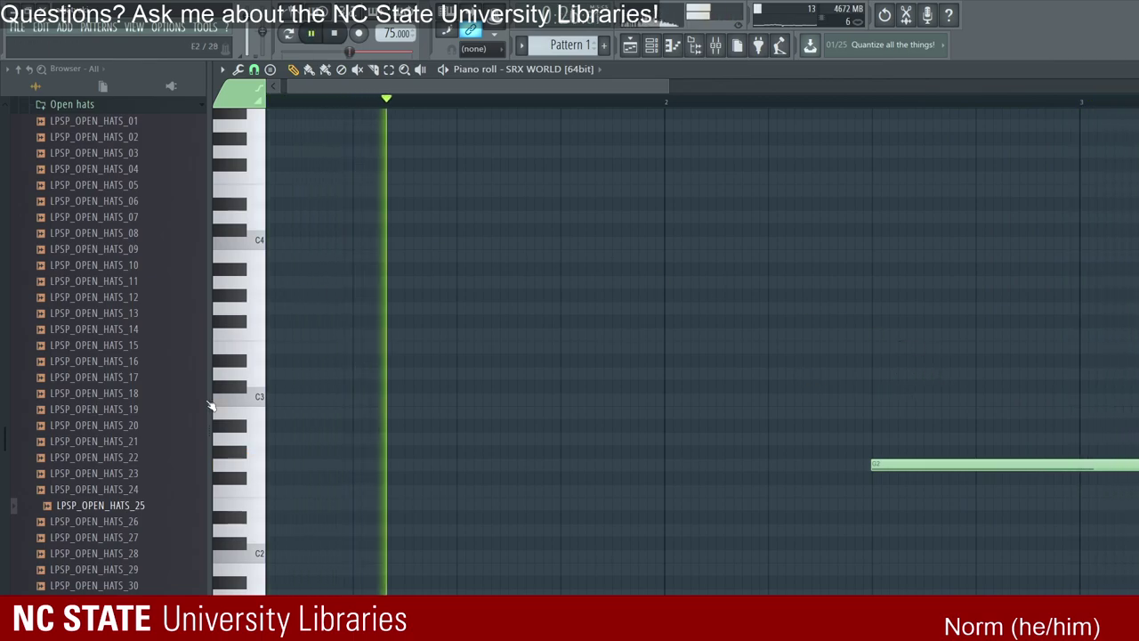
key(ctrl+z)
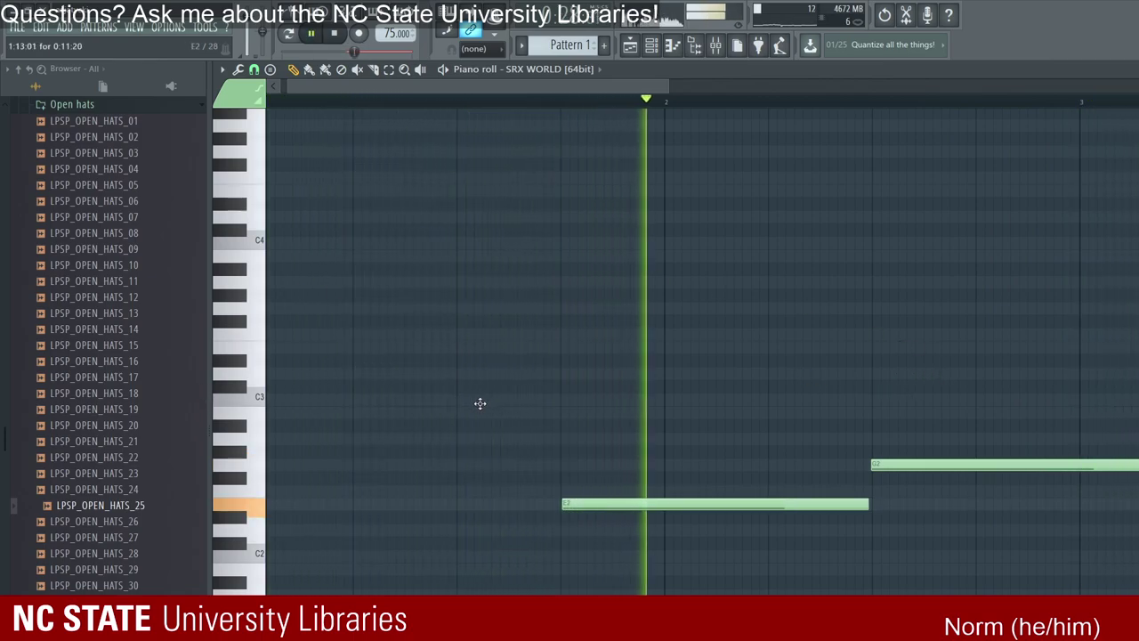
Step: Move the E2 bass note's start to 1:11:06 and lengthen it to 0:13:20
drag(479, 404, 440, 406)
drag(668, 411, 694, 406)
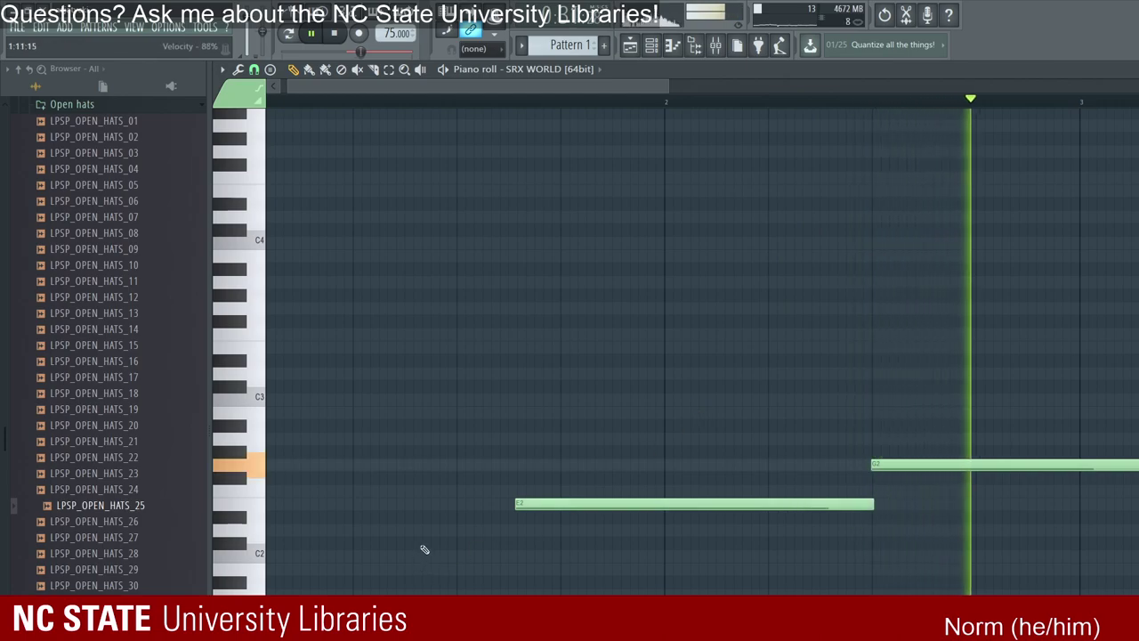
key(space)
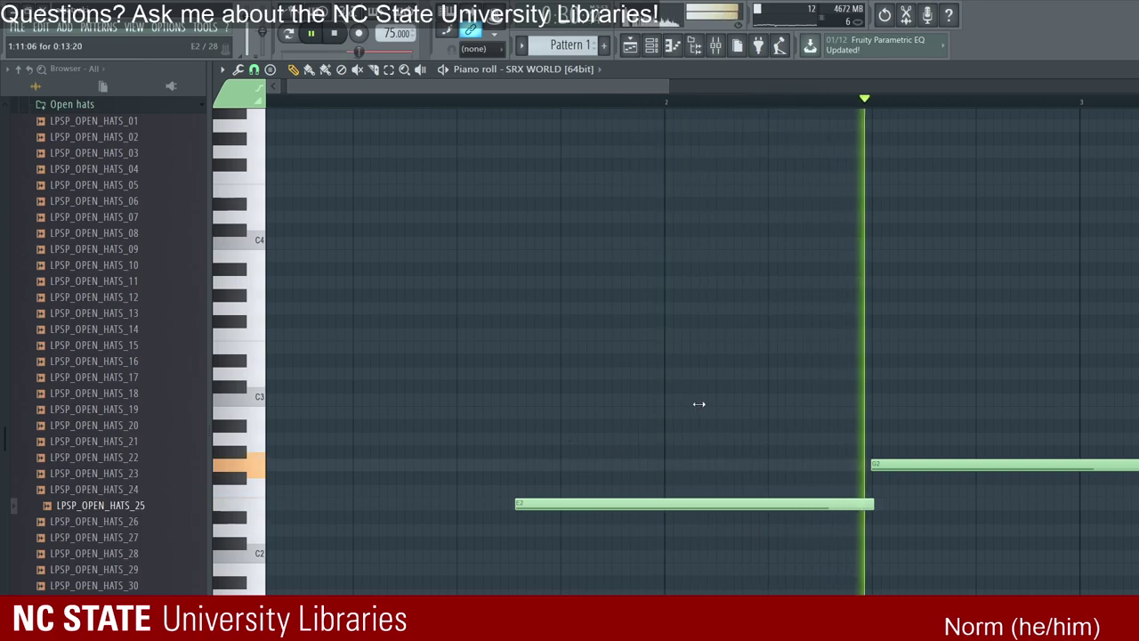
Step: Shift the long G2 bass note earlier in bar 2 so that it overlaps the end of the E2 note
key(shift+Left)
key(shift+Left)
key(space)
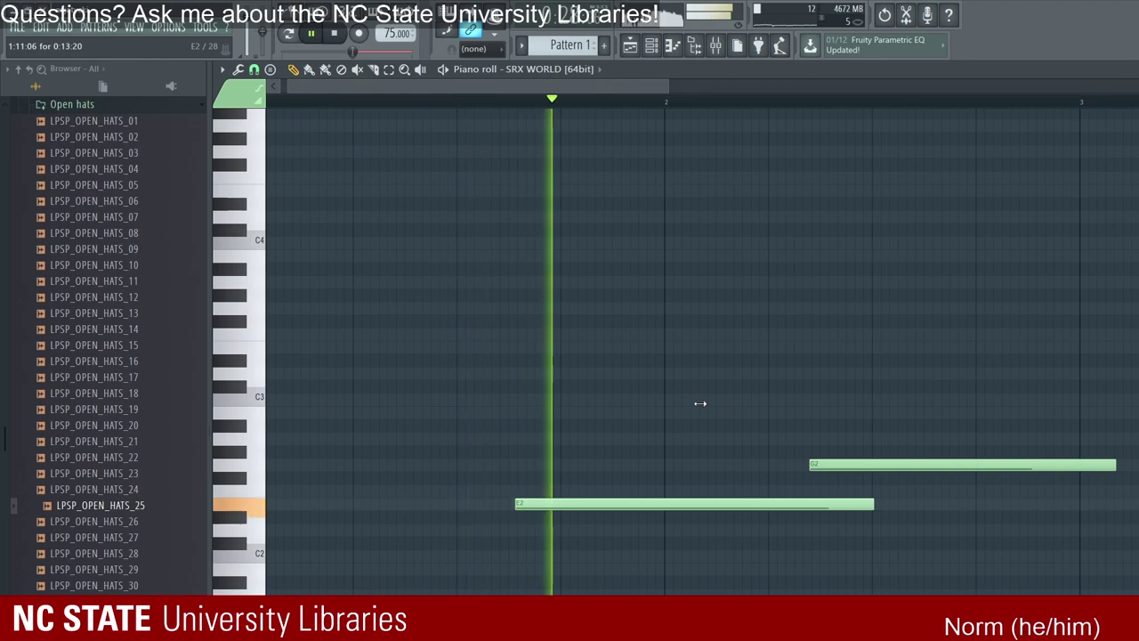
key(shift+Right)
Step: Shorten the E2 note to end at bar 2 and add short rising D2, E2 and G2 notes after it
drag(700, 406, 529, 404)
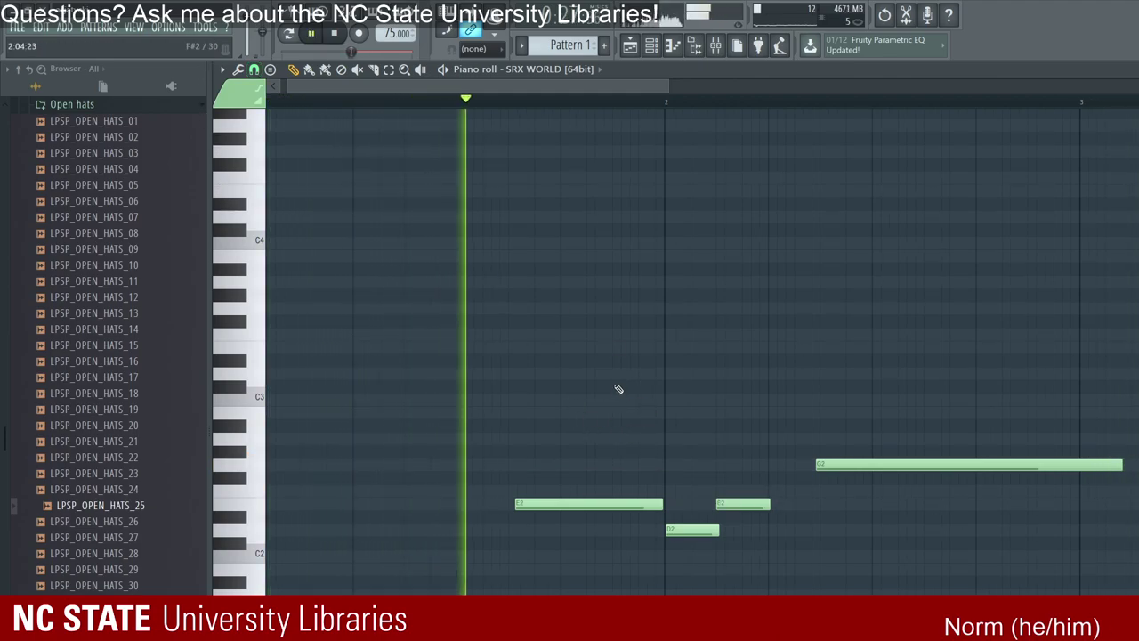
key(space)
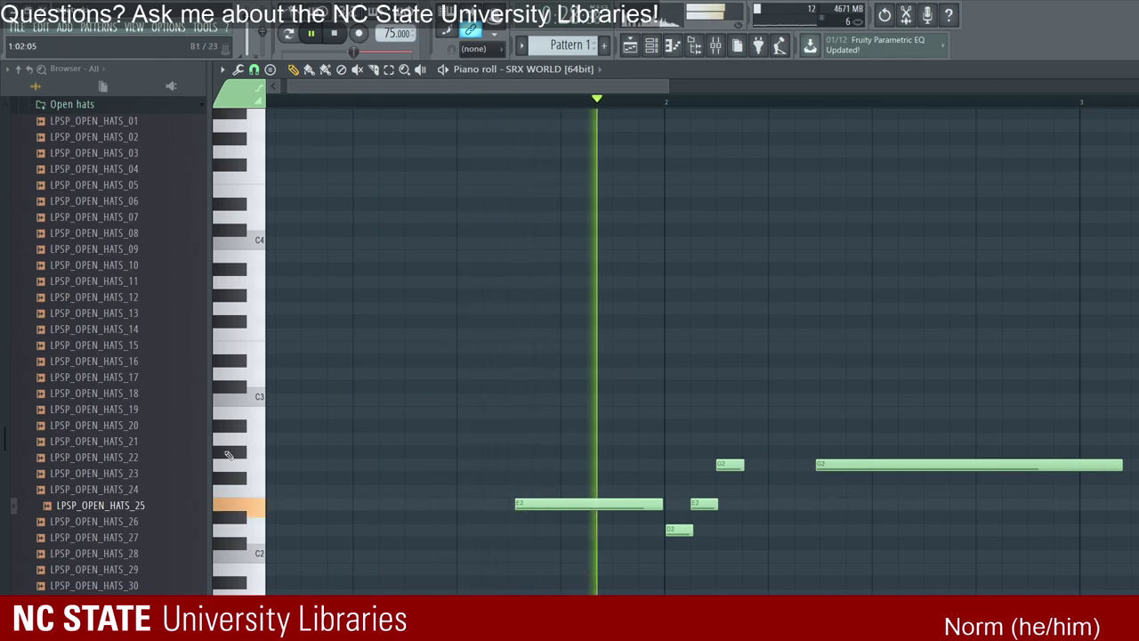
key(space)
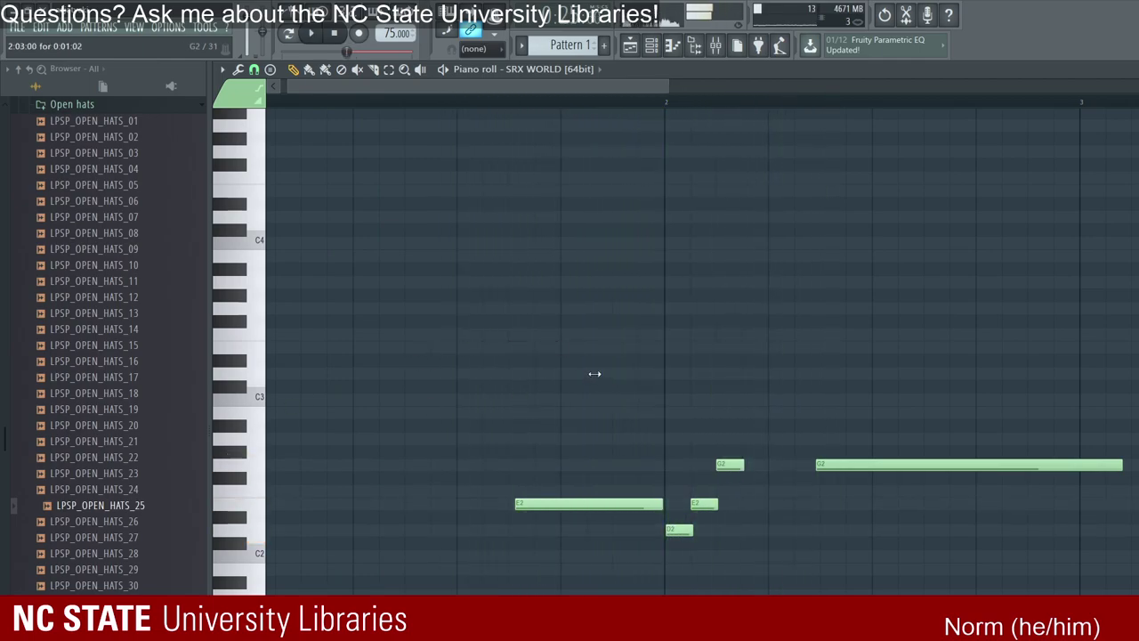
Step: Lower the last short bass note to F2 and add a G2 note between it and the long G2
key(space)
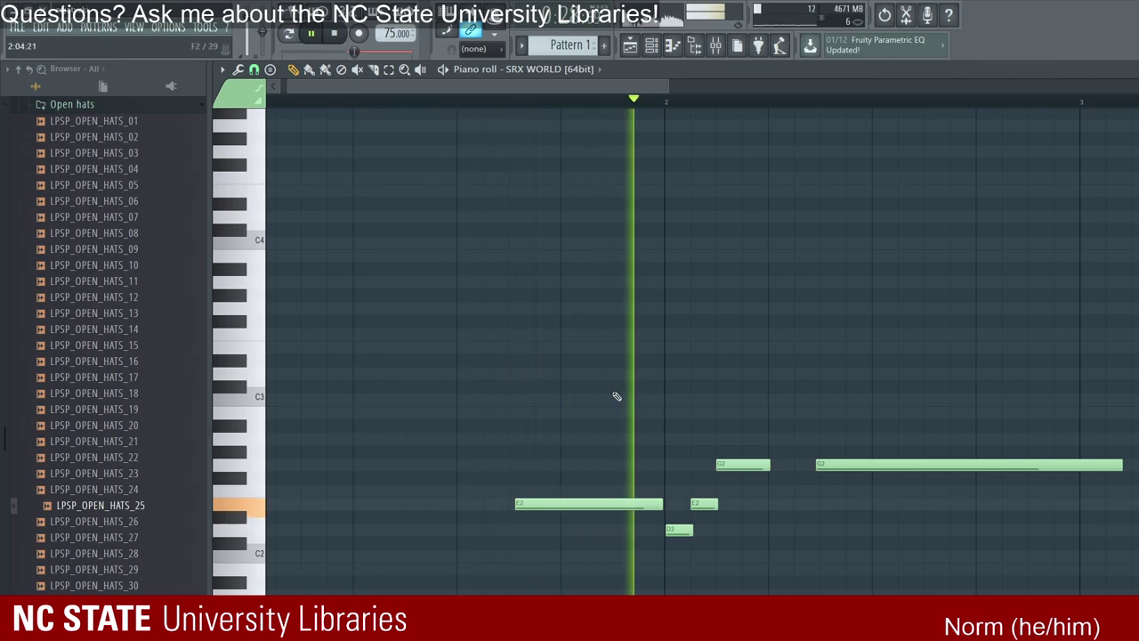
key(ctrl+z)
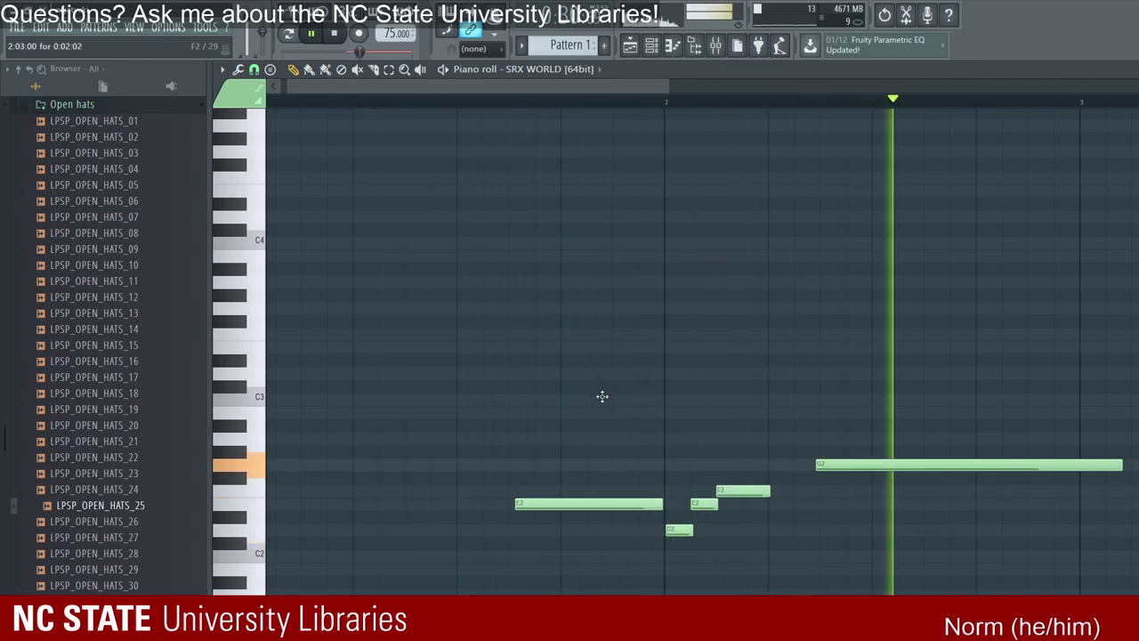
key(ctrl+alt+z)
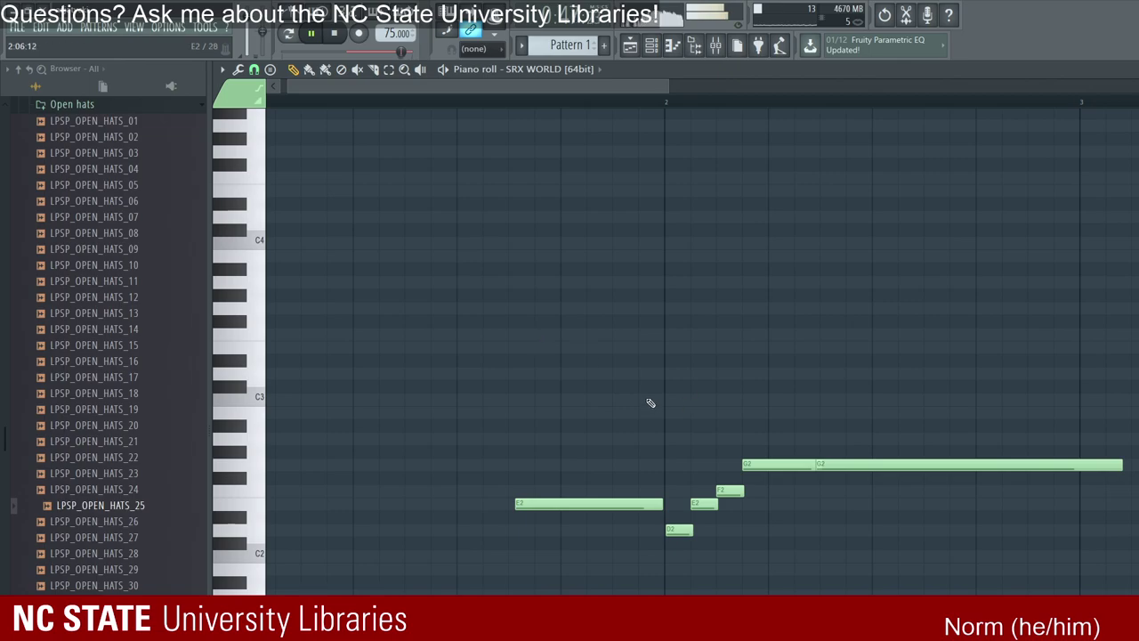
Step: Shorten the long G2 note to end just before bar 3 and place a C3 note at the start of bar 3
drag(611, 84, 659, 73)
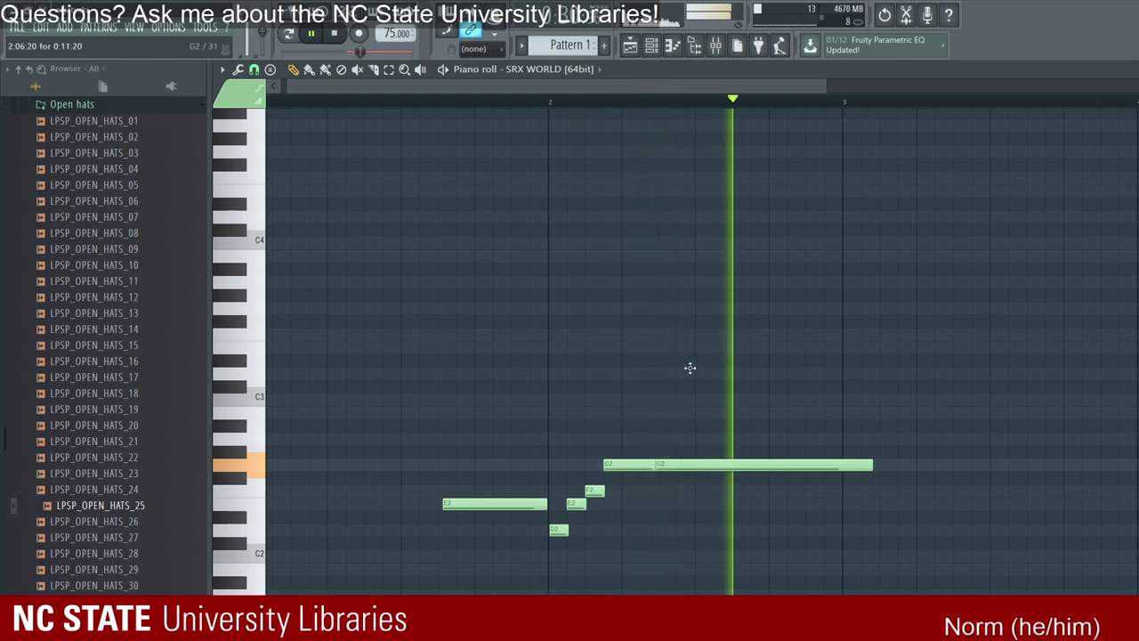
drag(702, 376, 674, 374)
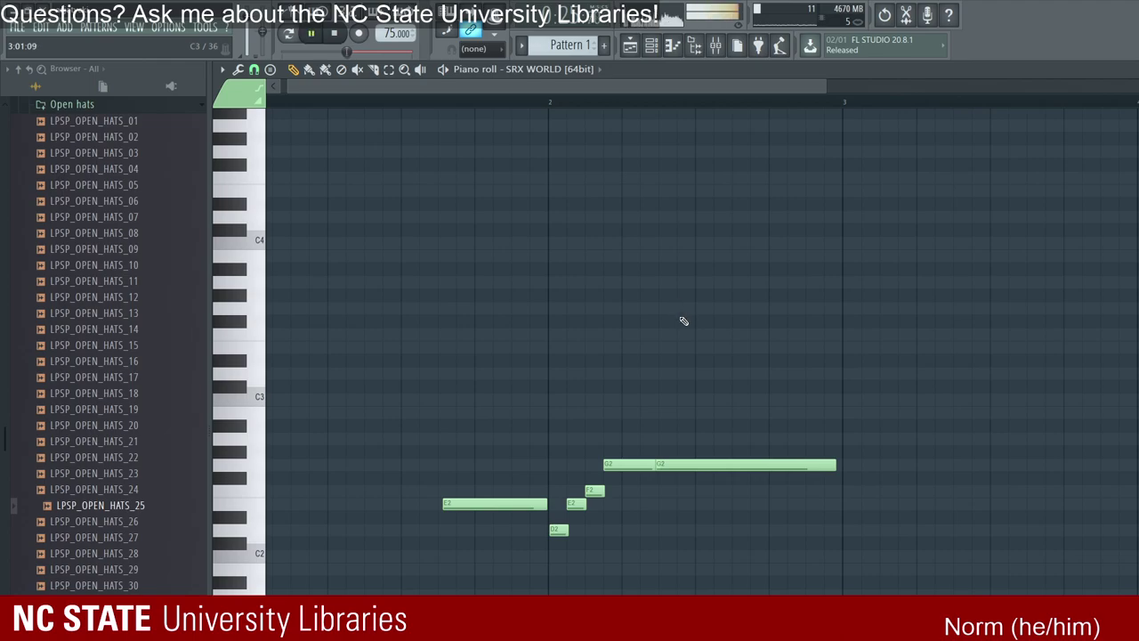
key(ctrl+z)
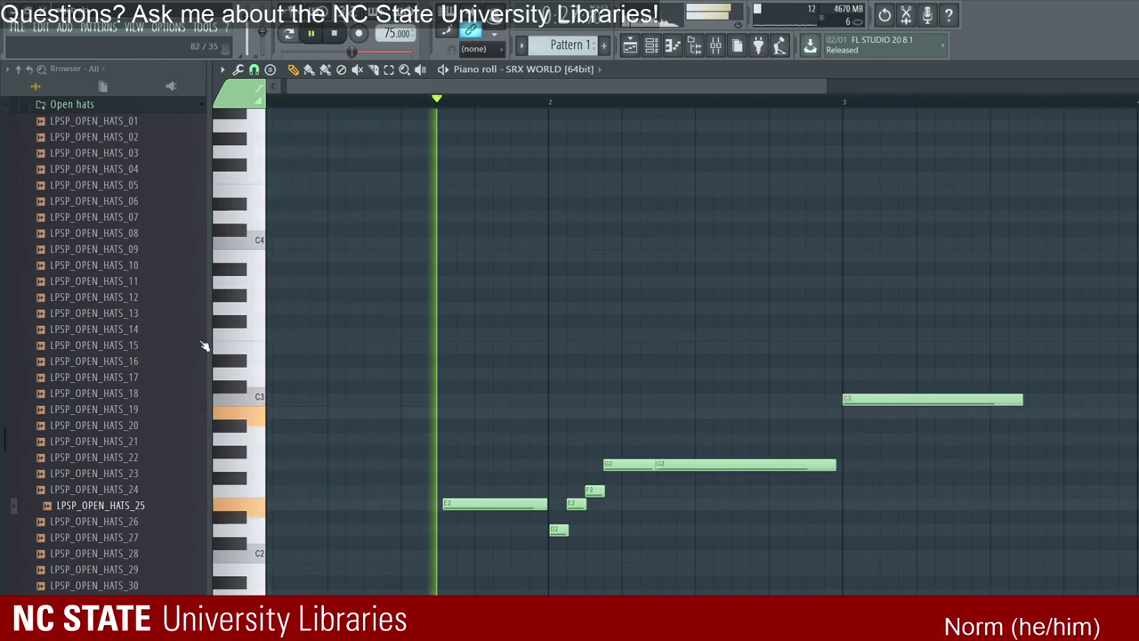
Step: Try the long note at the start of bar 3 at A2 and B2 against the playing pattern
key(ctrl+z)
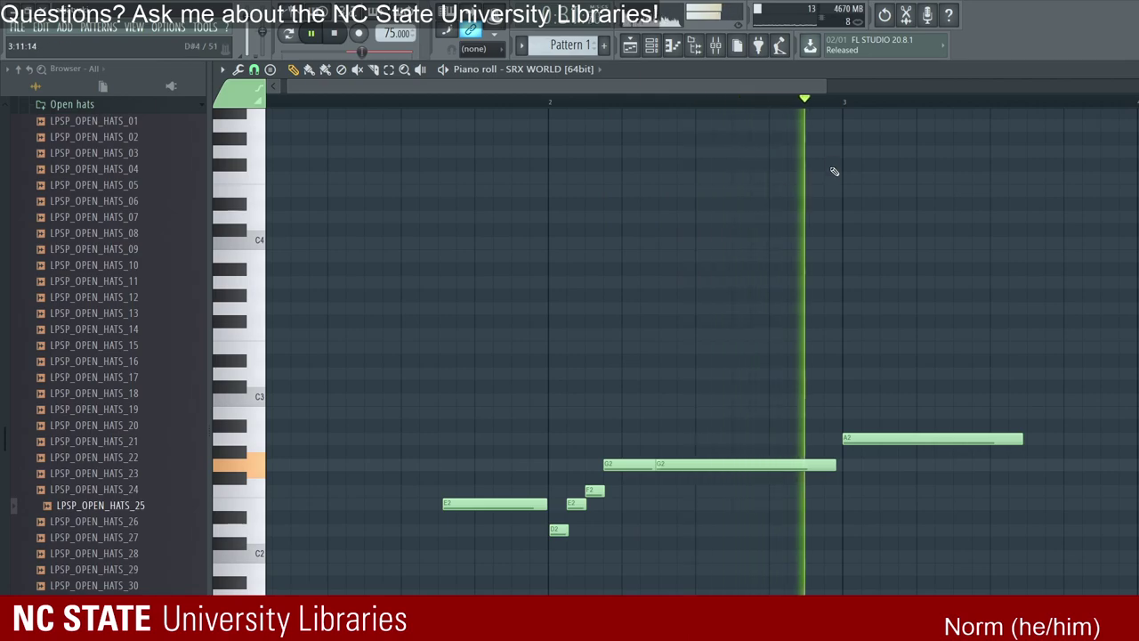
key(ctrl+z)
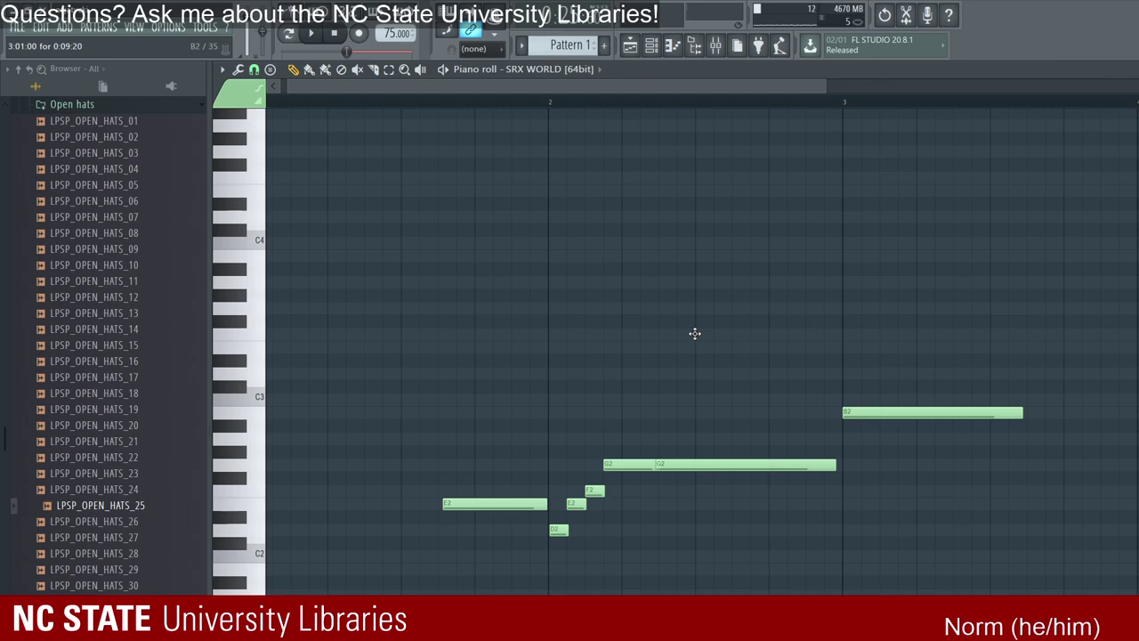
key(space)
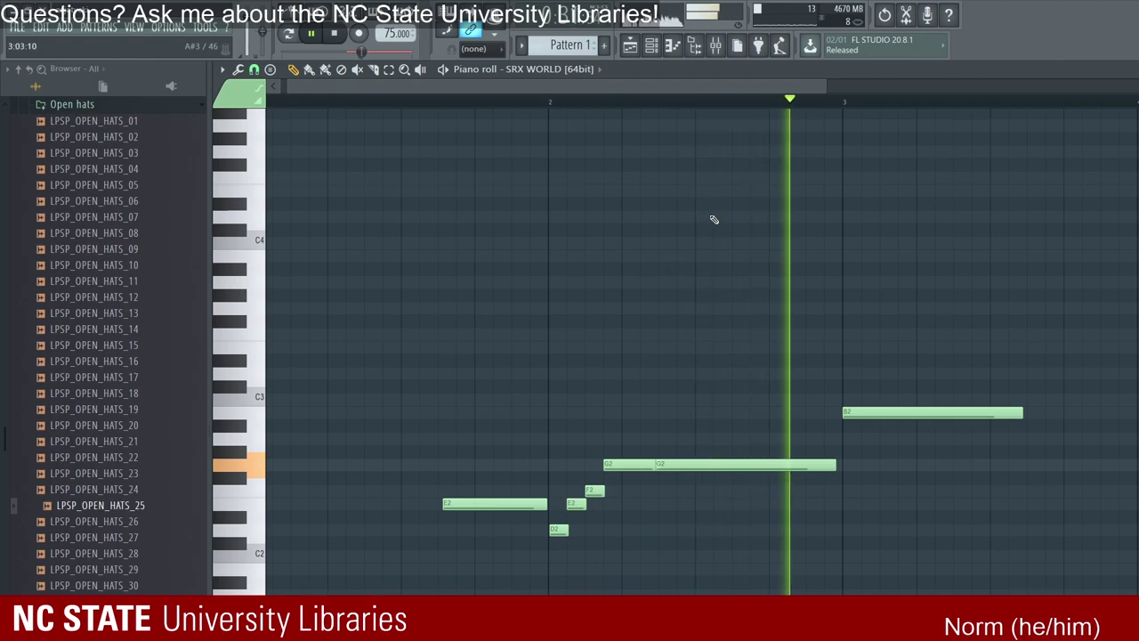
key(space)
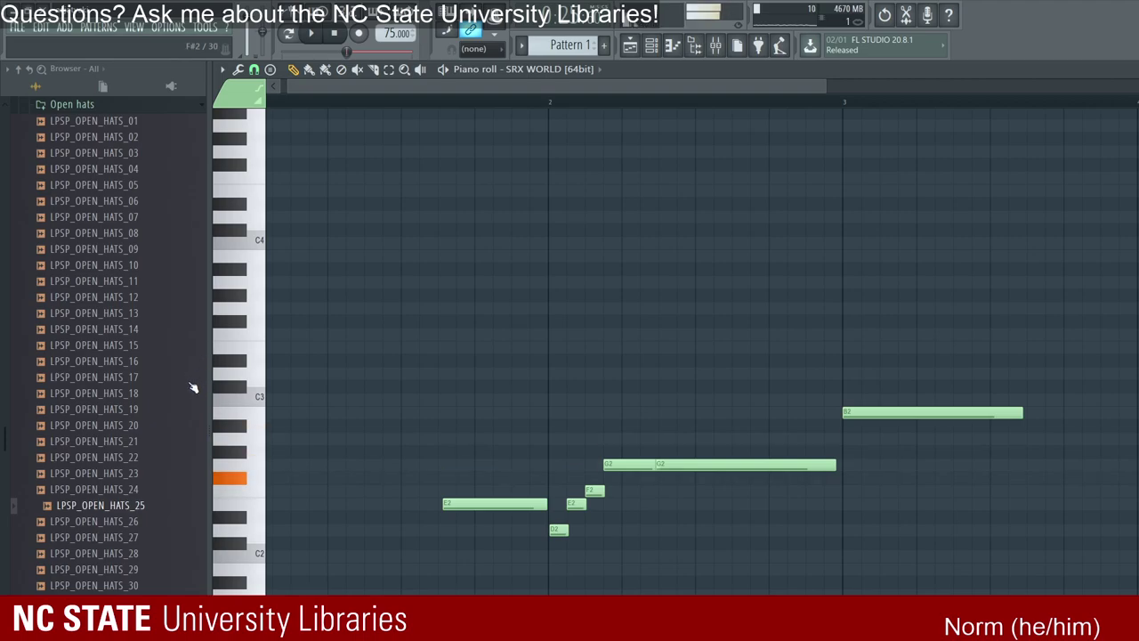
Step: Lower the long note at the start of bar 3 to G2
key(Down)
key(Down)
key(Down)
key(Down)
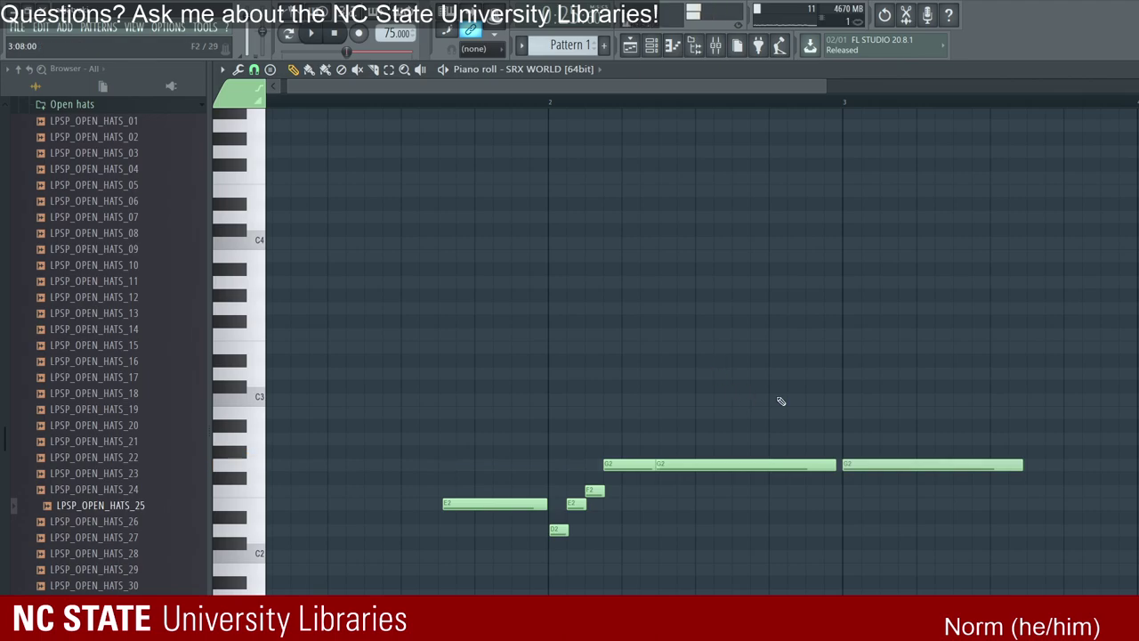
Step: Raise the short F2 note in bar 2 to F#2 and add a long F#2 note after the bar 3 G2
key(shift+Right)
key(Up)
key(space)
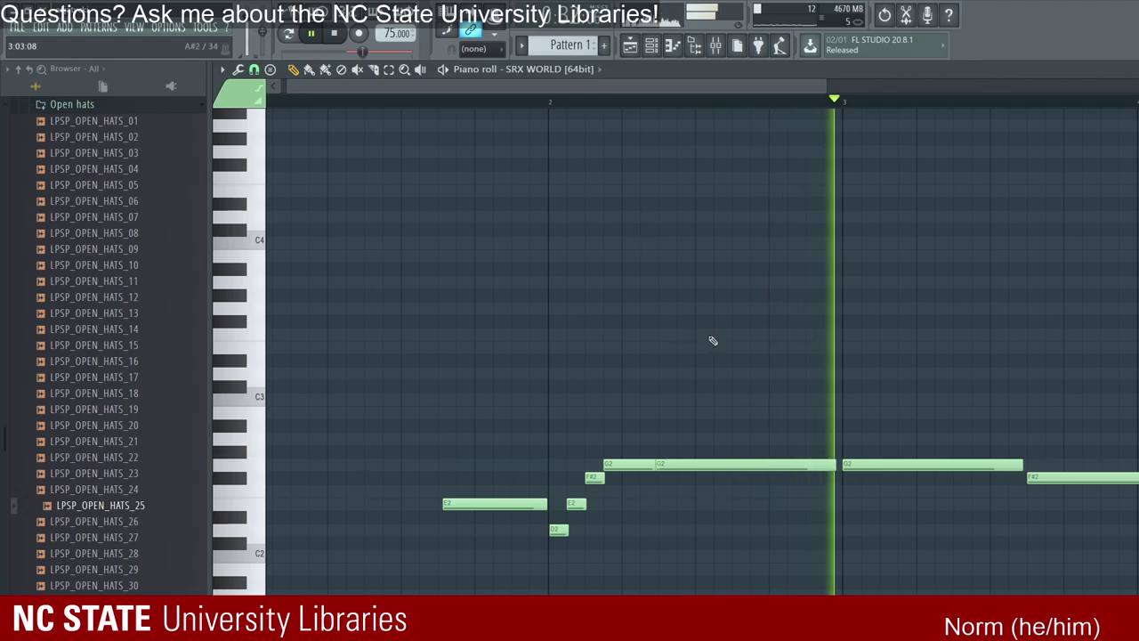
Step: Move the long F#2 note earlier to 3:04:00 and shorten the G2 note at bar 3 to end just before it
key(ctrl+z)
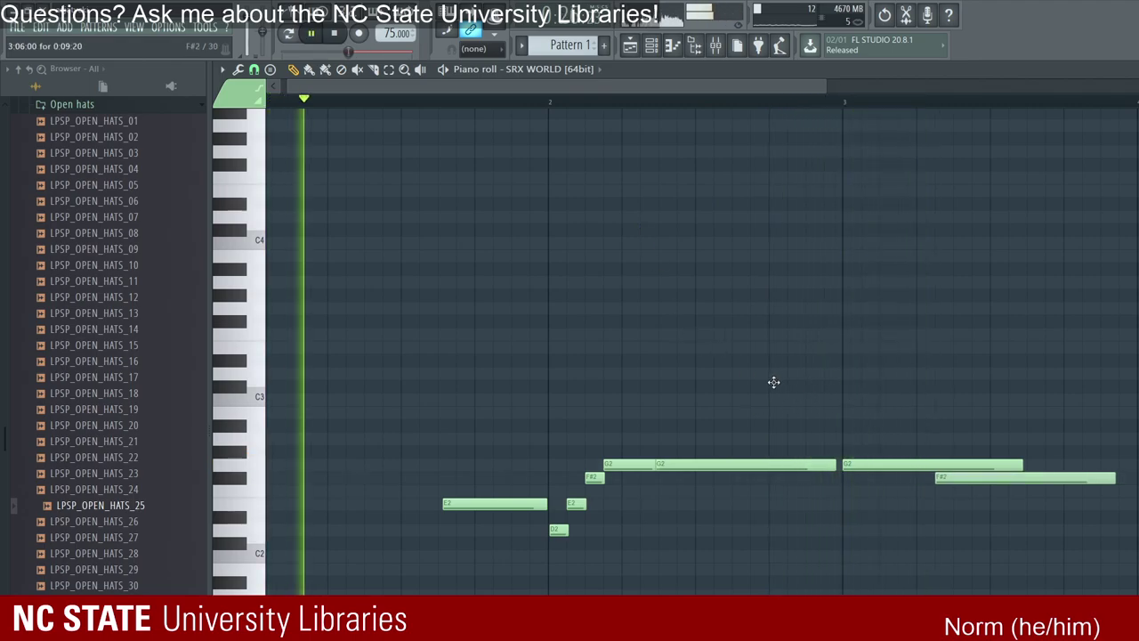
key(ctrl+z)
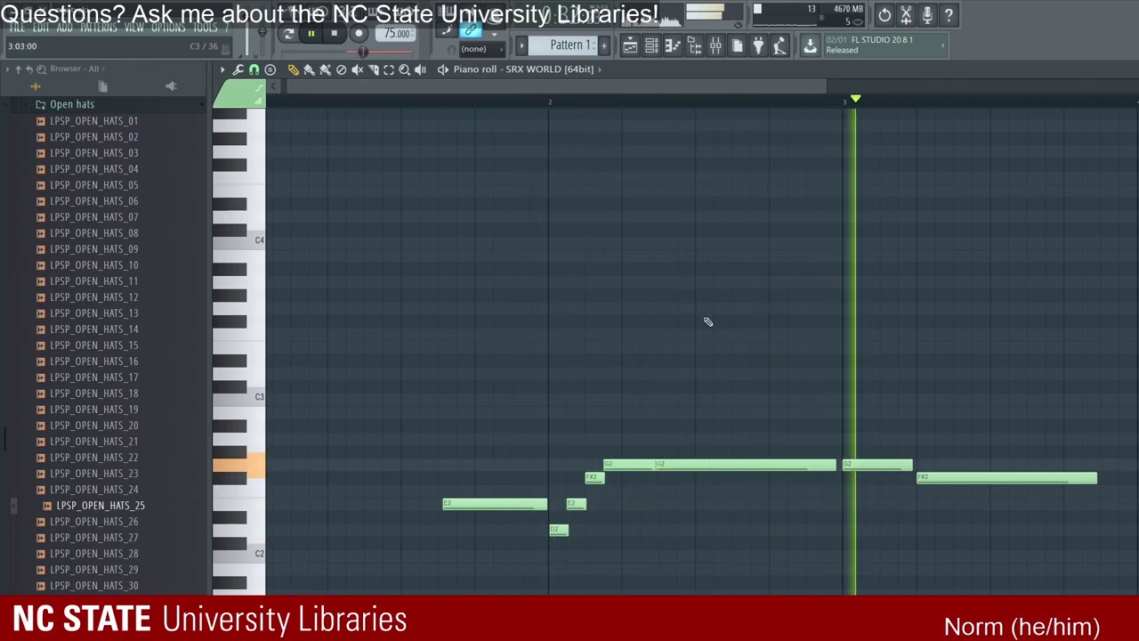
key(ctrl+z)
key(ctrl+z)
key(ctrl+z)
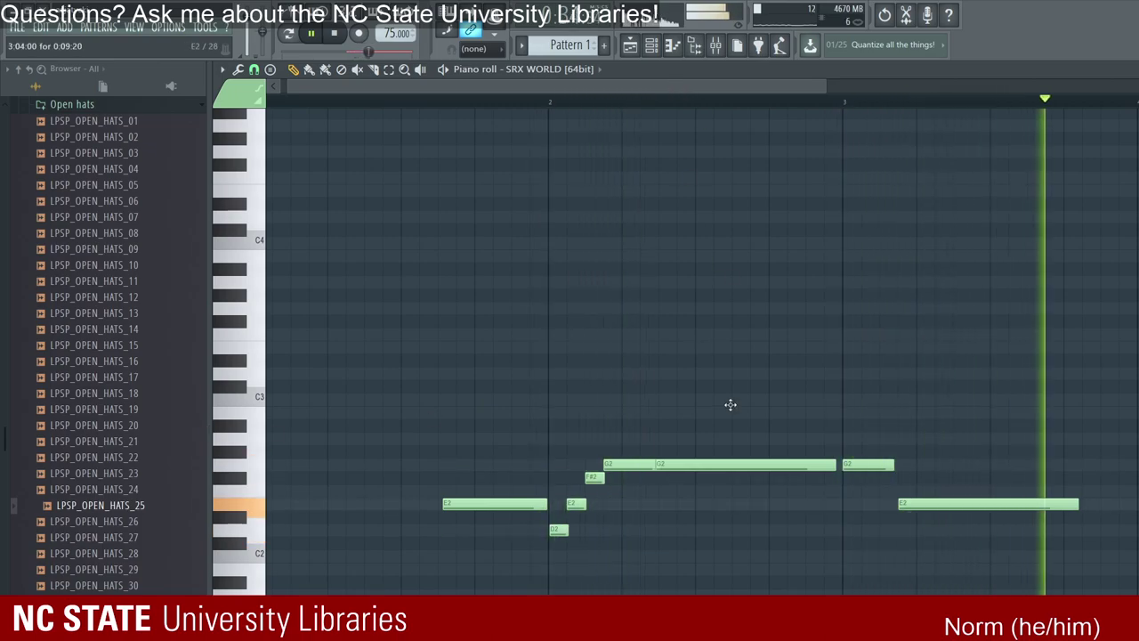
key(ctrl+z)
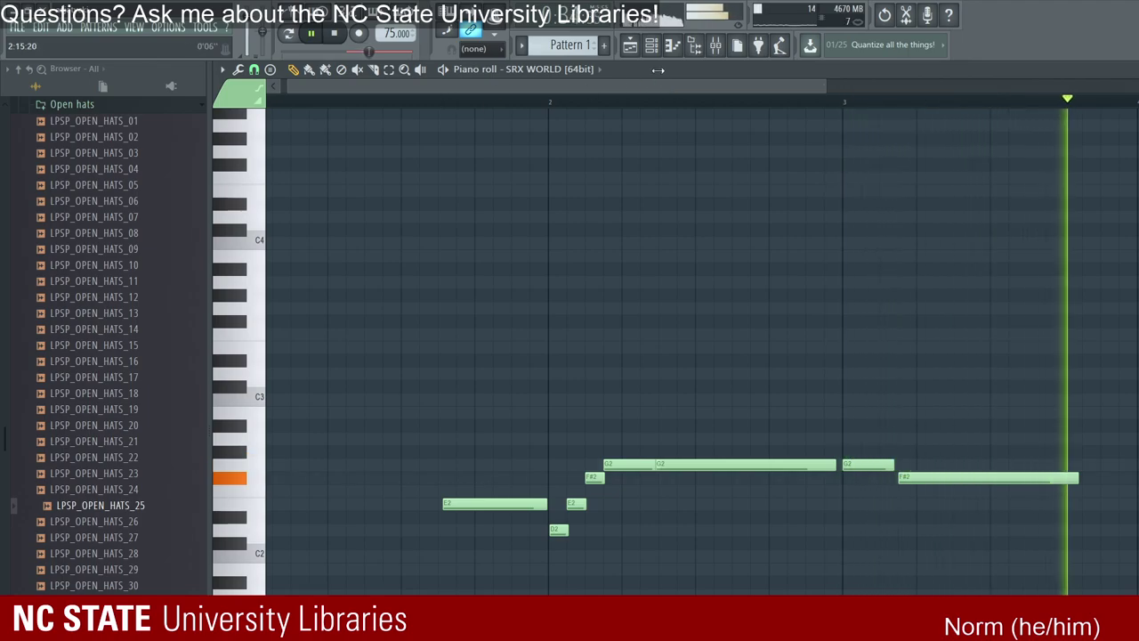
Step: Lengthen the F#2 note in bar 3 so that it extends well into bar 4
scroll(626, 83, down, 2)
key(ctrl+z)
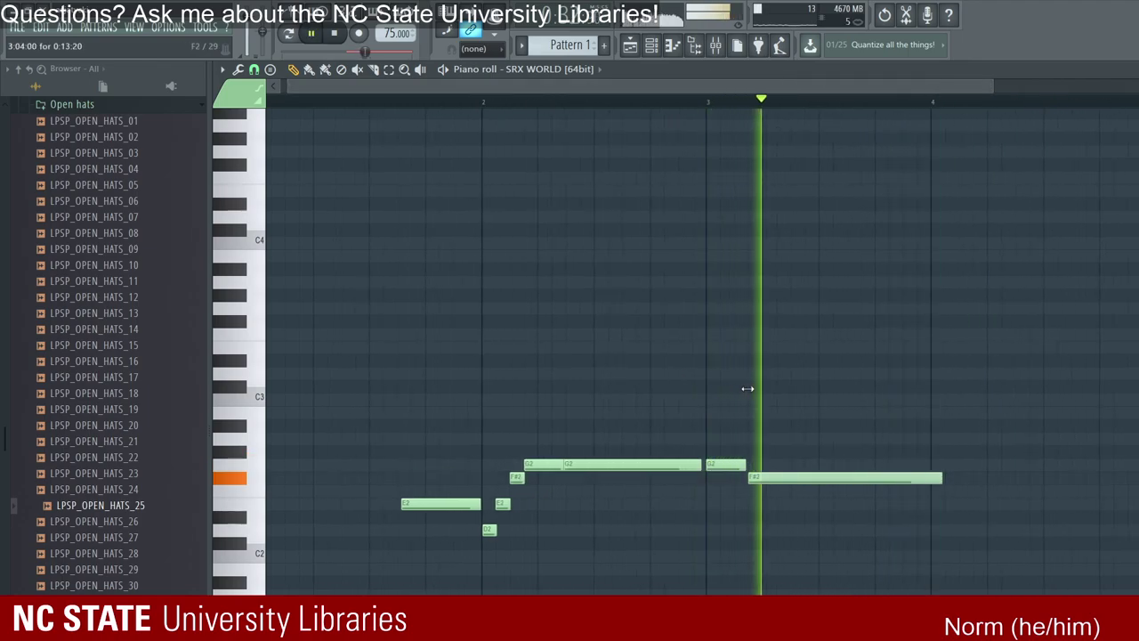
drag(738, 385, 931, 394)
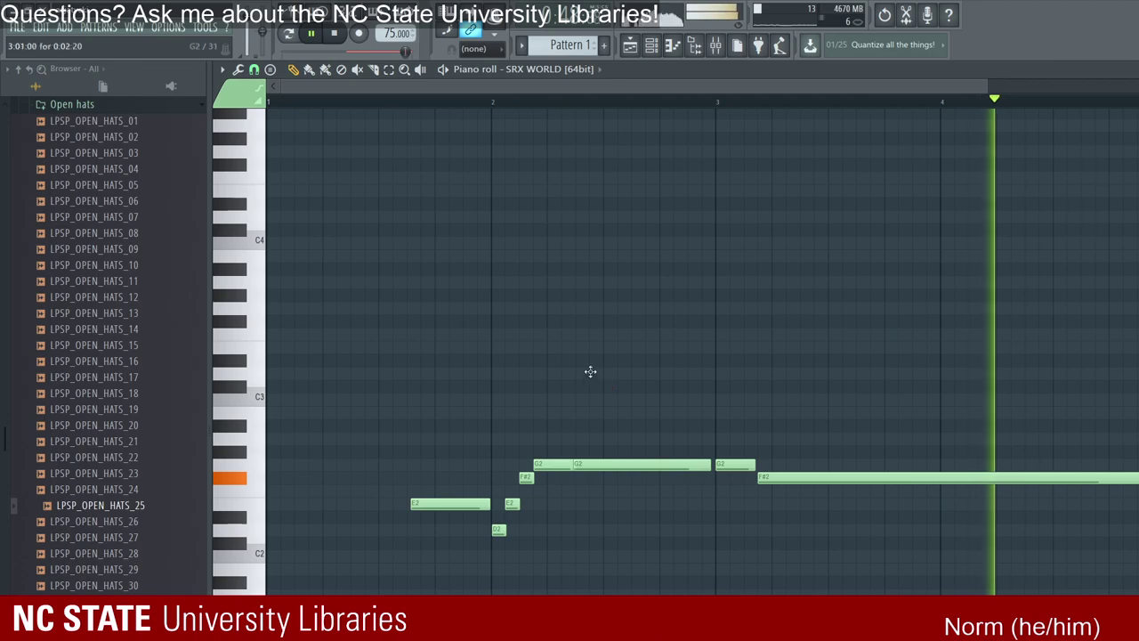
Step: Try the long bar 3 note at F2 during playback and return it to F#2
key(space)
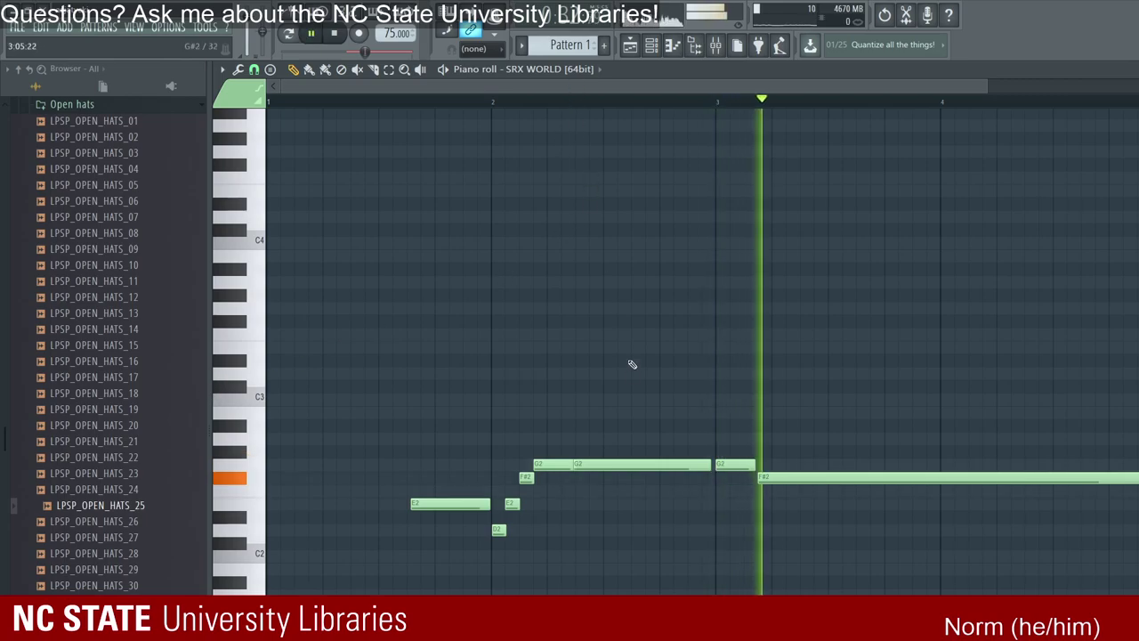
key(shift+Down)
key(space)
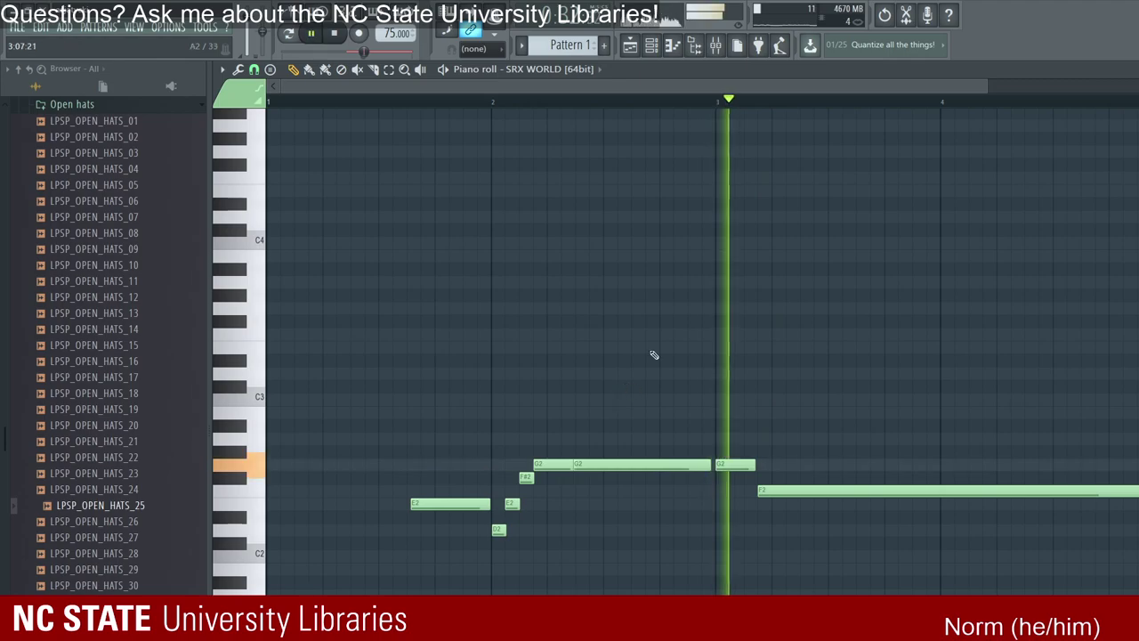
key(shift+Up)
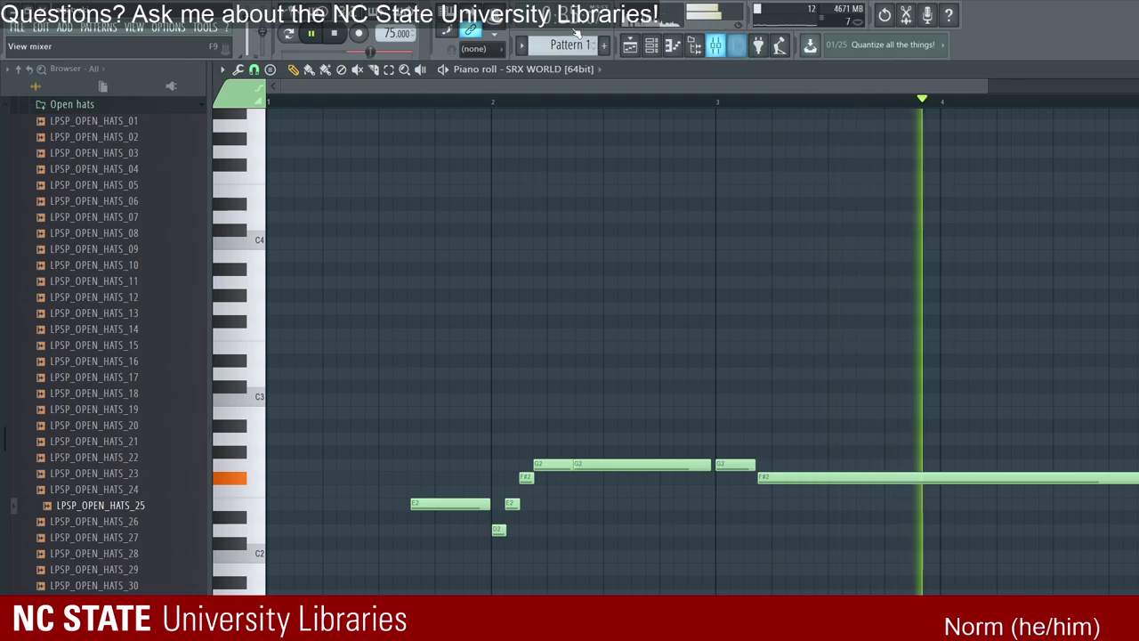
Step: Route the chimes loop channel to mixer track 1 and load Fruity Fast LP on that insert with a low cutoff
key(F6)
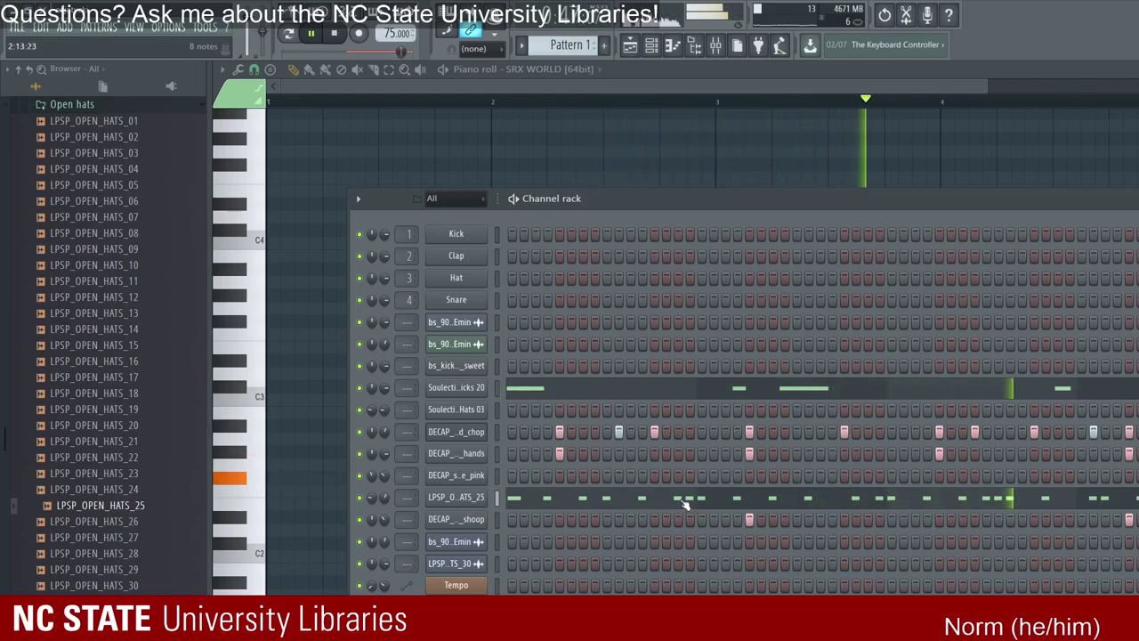
key(space)
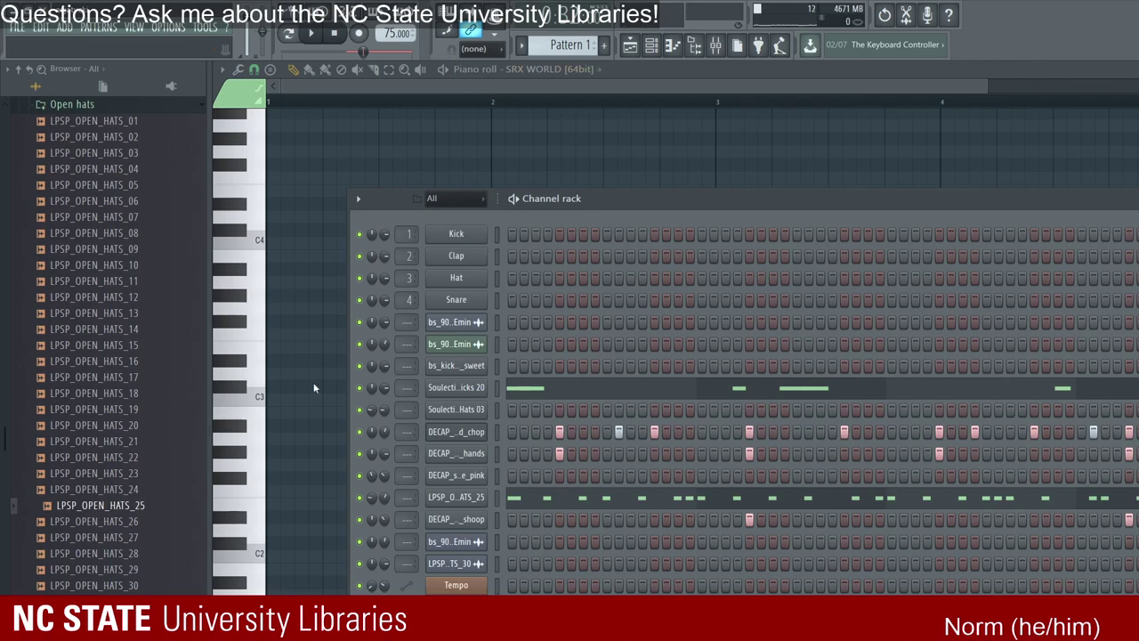
key(space)
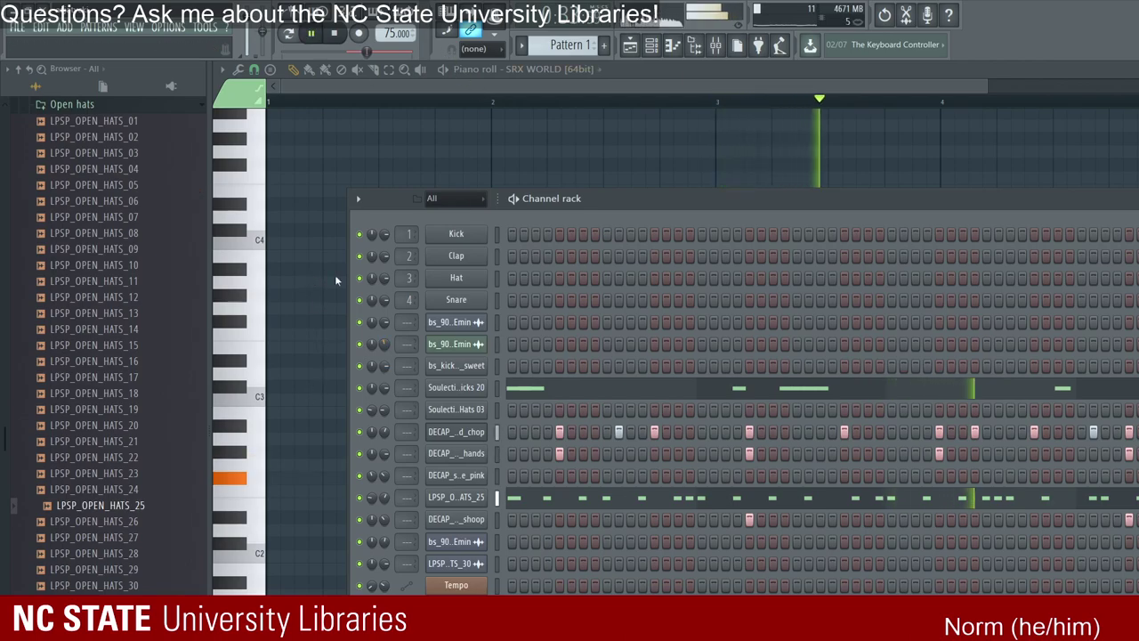
key(space)
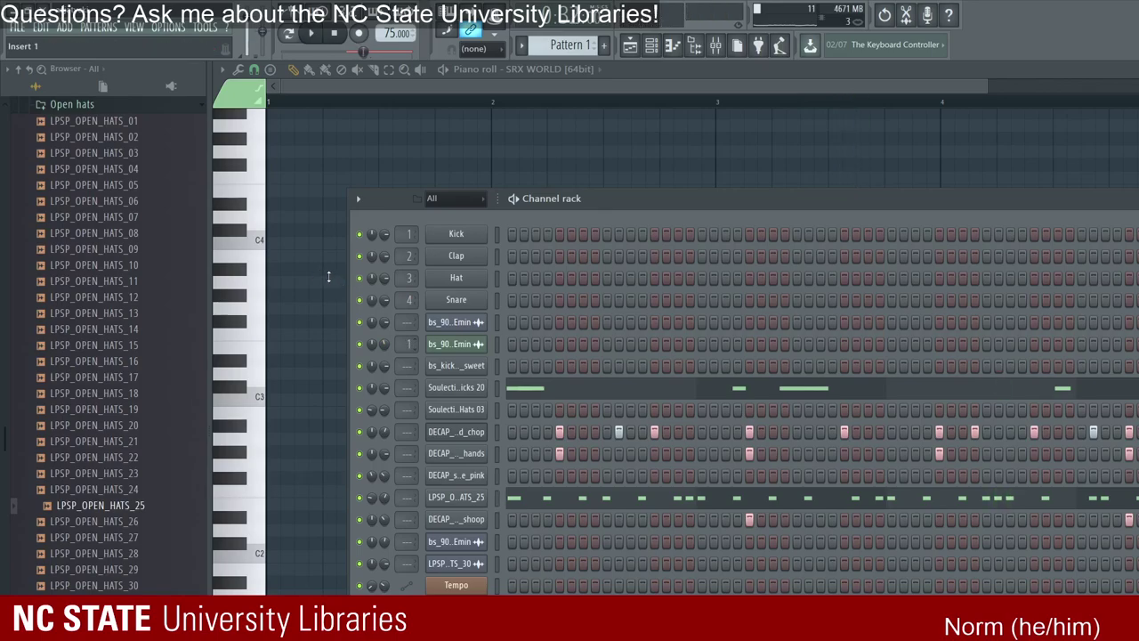
key(F9)
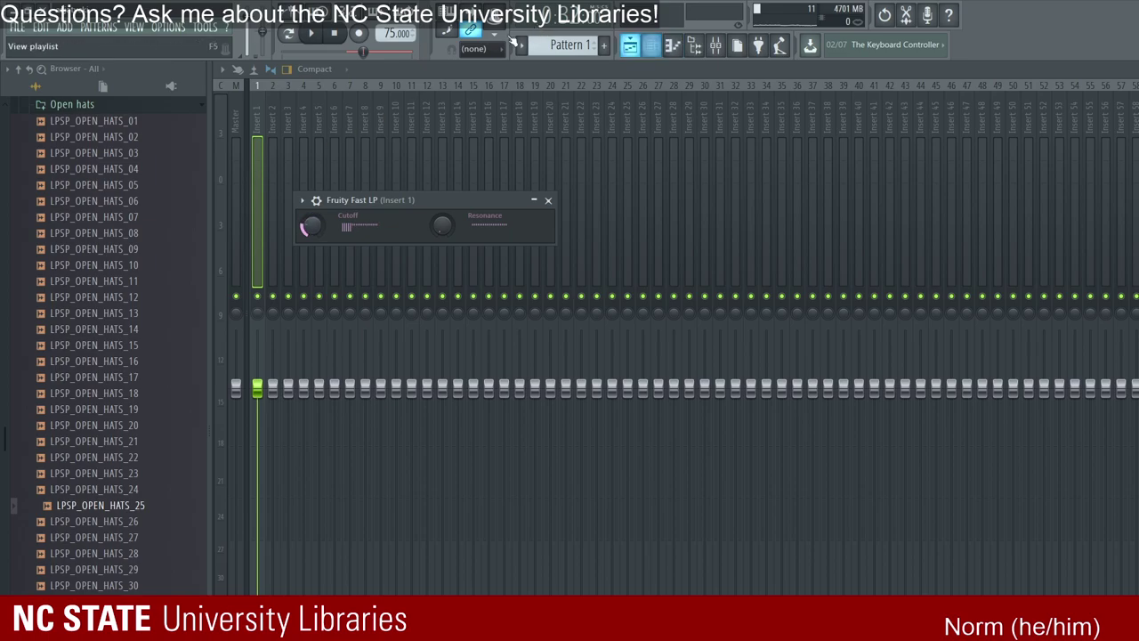
Step: Solo the chimes track in the playlist and raise the Fruity Fast LP cutoff on Insert 1 while it plays
key(F5)
key(space)
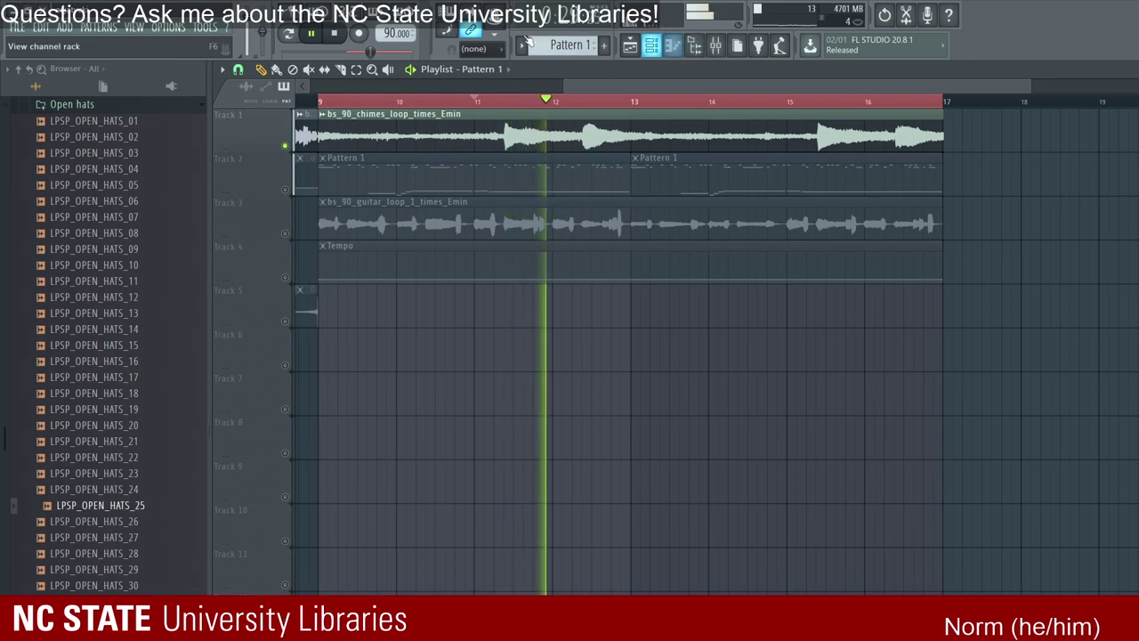
click(673, 45)
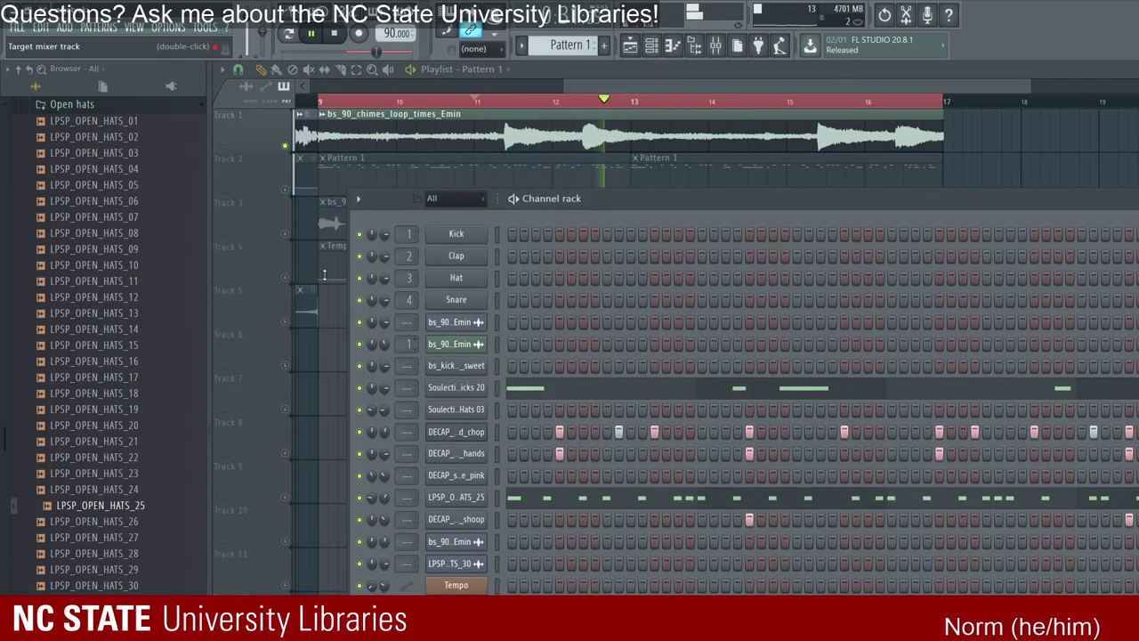
double_click(408, 344)
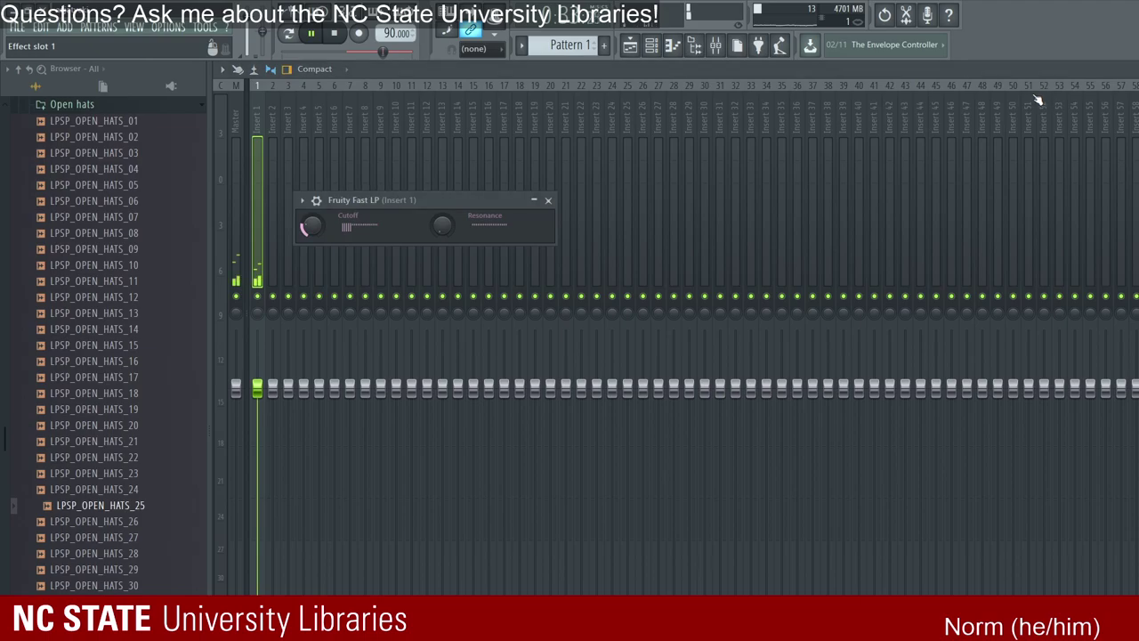
drag(310, 225, 310, 213)
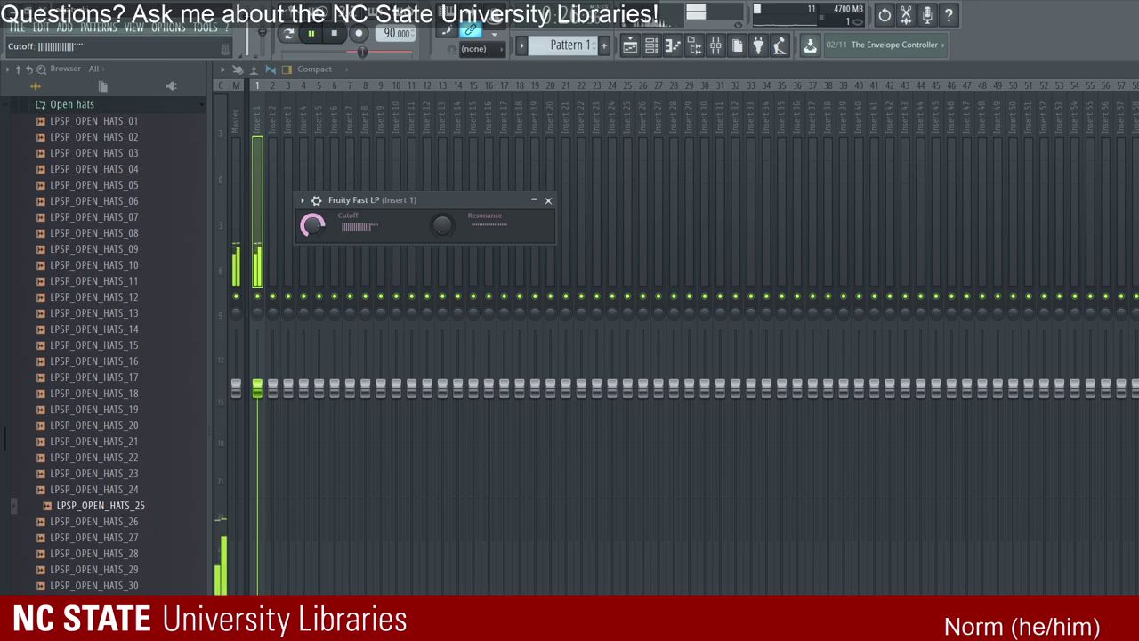
key(space)
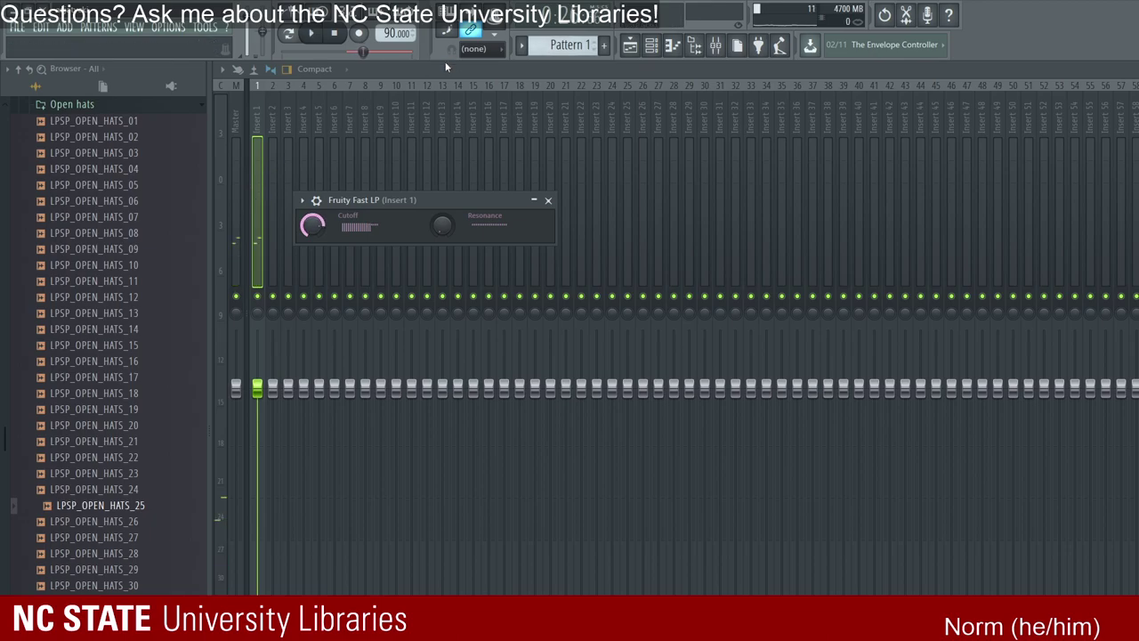
Step: Turn the Fruity Fast LP cutoff on Insert 1 down to its minimum and close the effect window
click(629, 44)
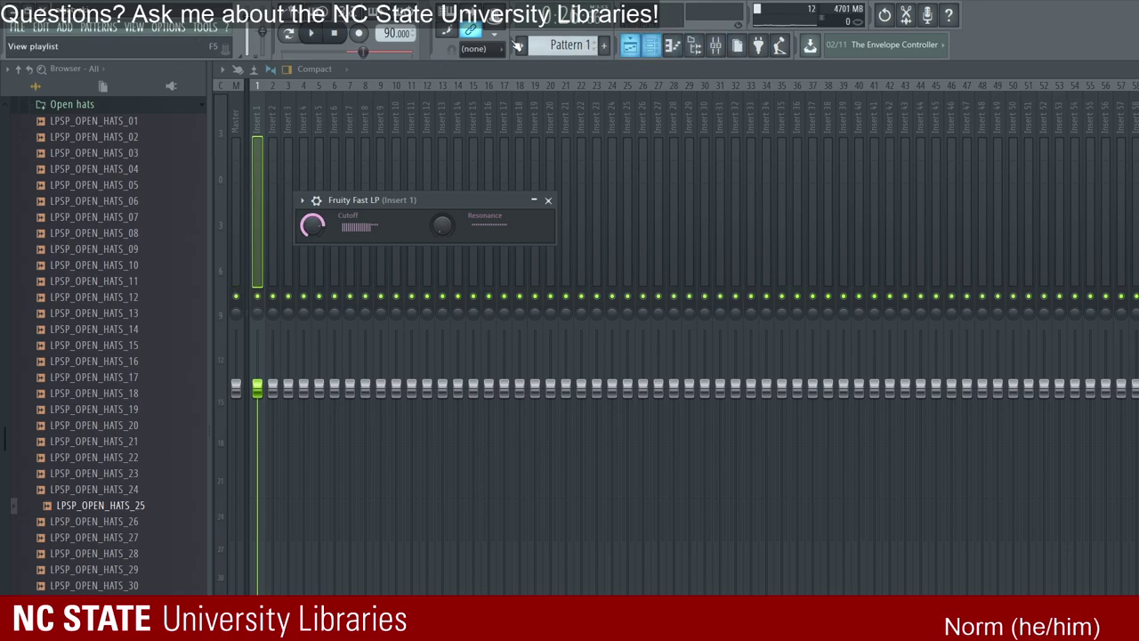
click(672, 45)
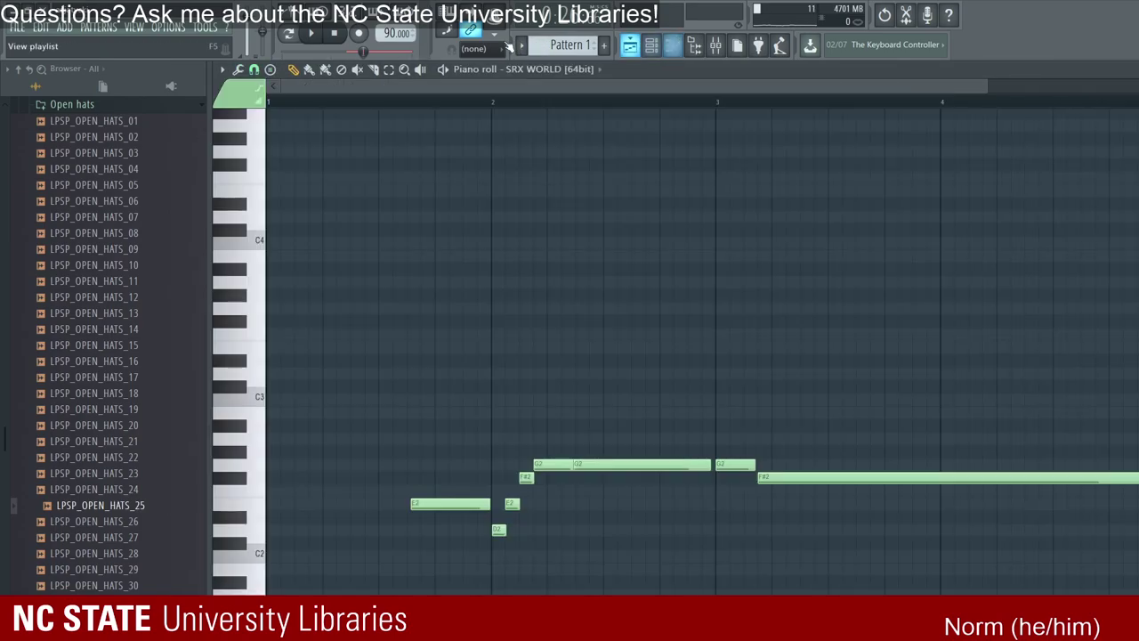
key(F5)
key(F6)
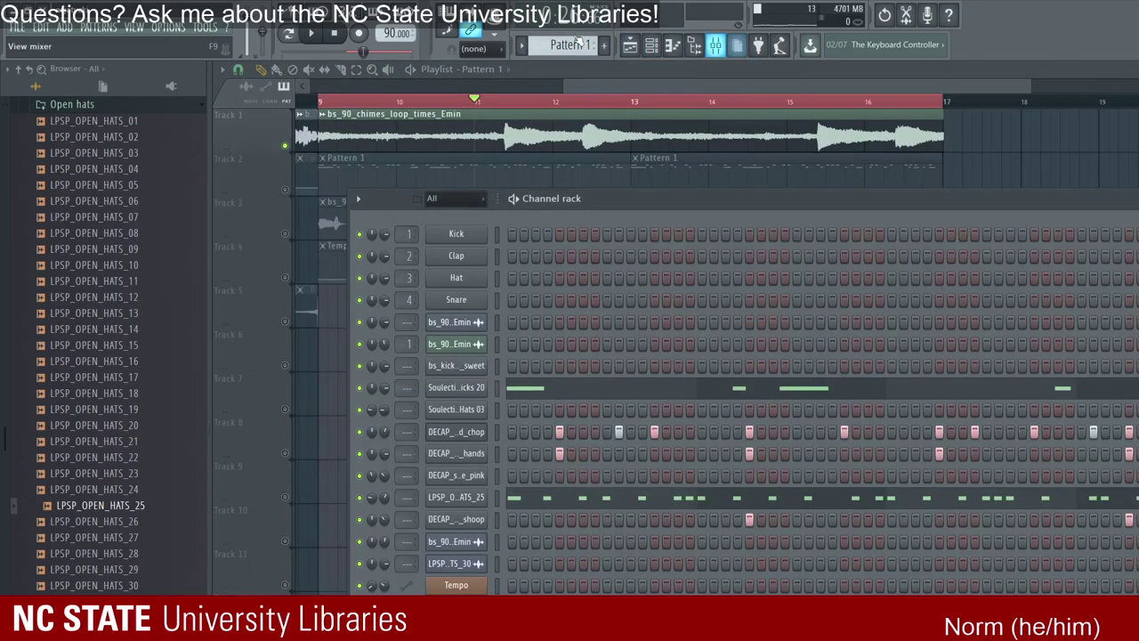
key(F9)
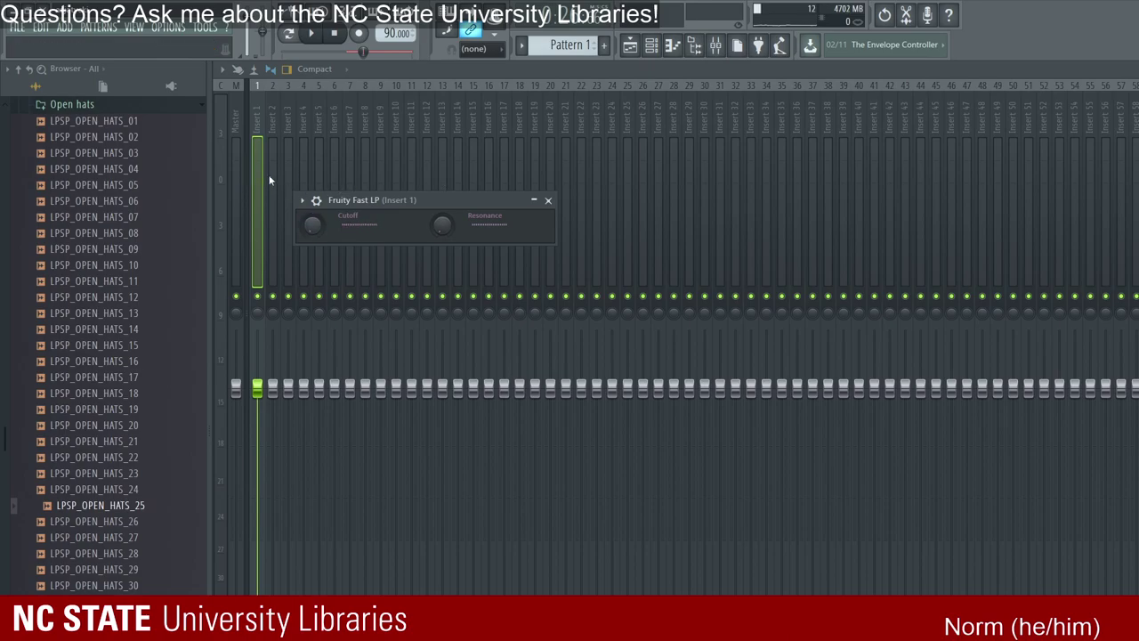
key(Escape)
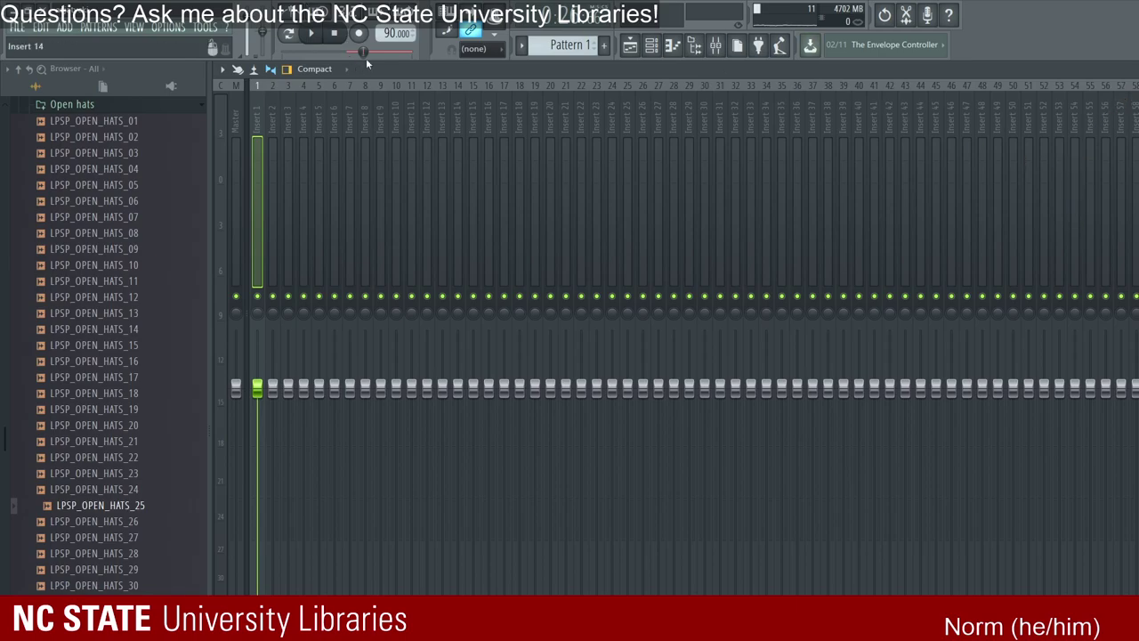
Step: Create a Fast LP mix level automation clip on Track 6, unmute that track and raise the clip's end point to 100%
key(F5)
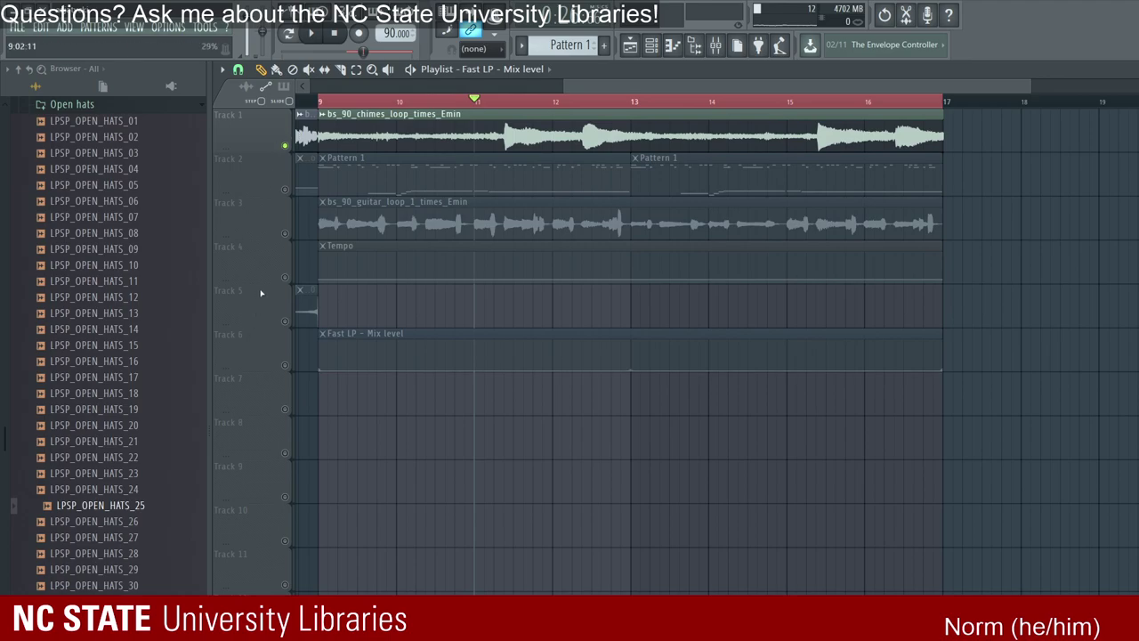
key(space)
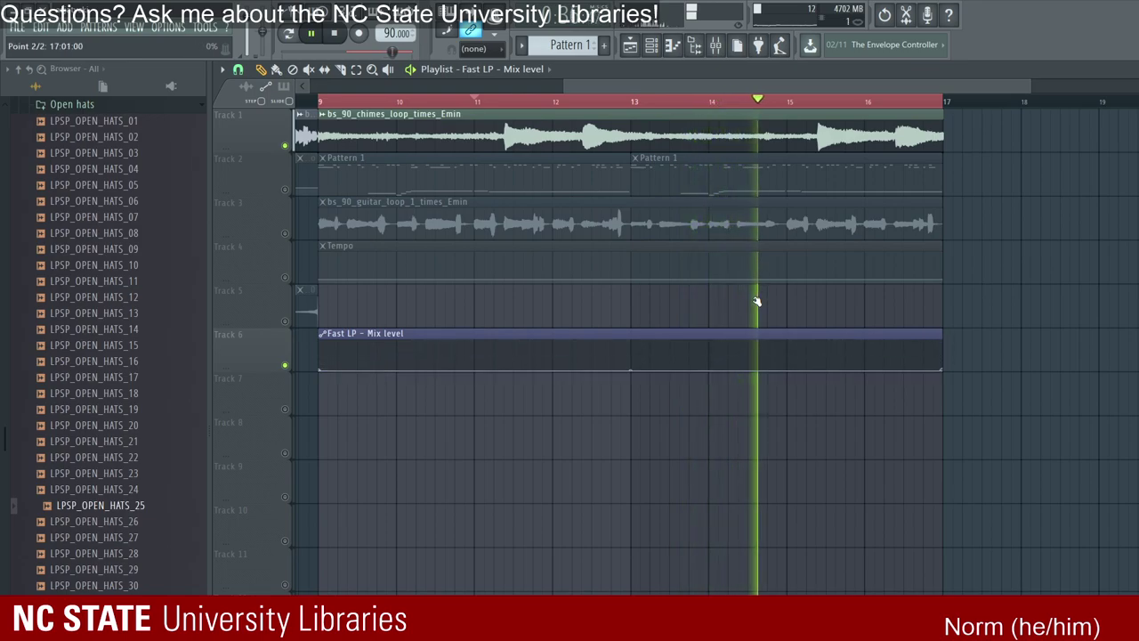
drag(756, 301, 757, 270)
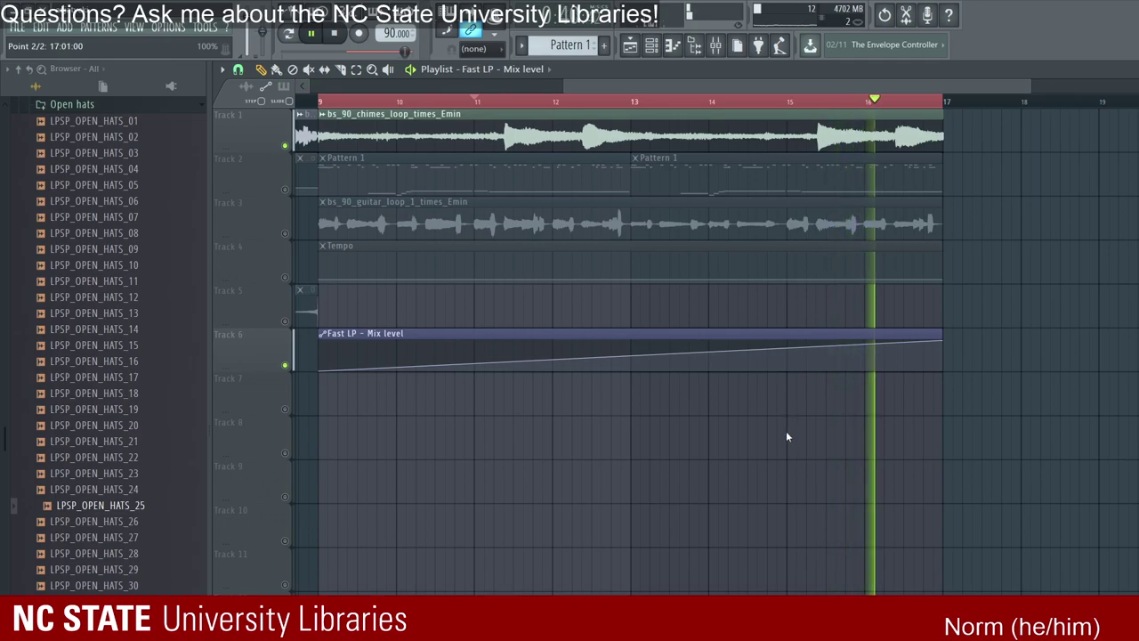
Step: Shape the Fast LP mix level automation into a rapid repeating triangle wave from bar 9 to 17 and lower its peaks
drag(503, 285, 504, 232)
drag(503, 284, 503, 316)
drag(630, 355, 630, 324)
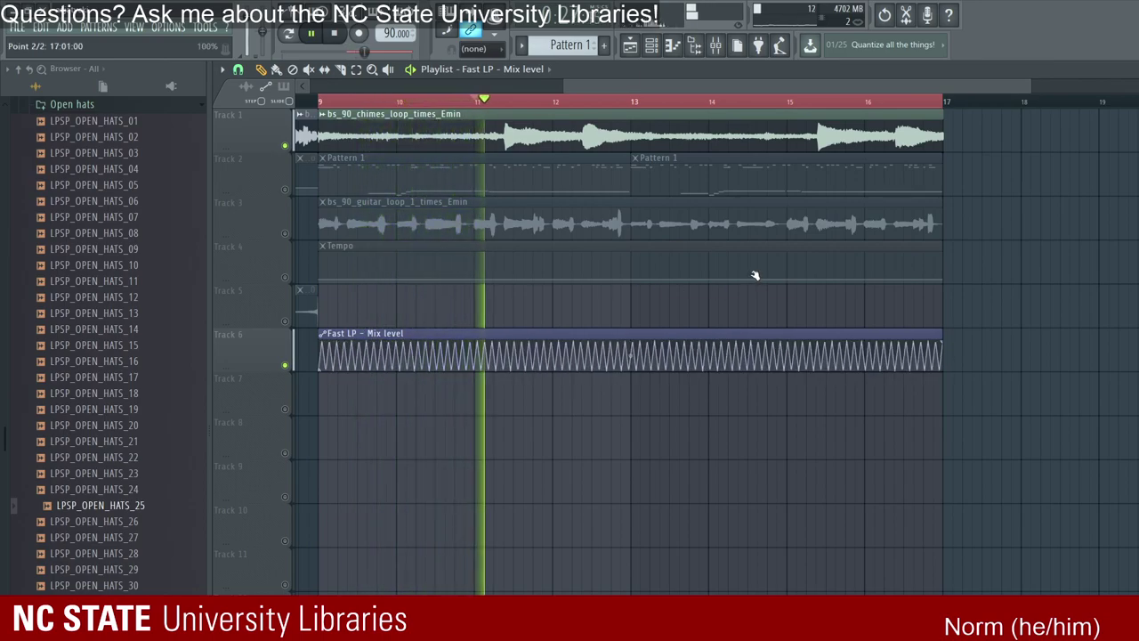
drag(757, 275, 756, 282)
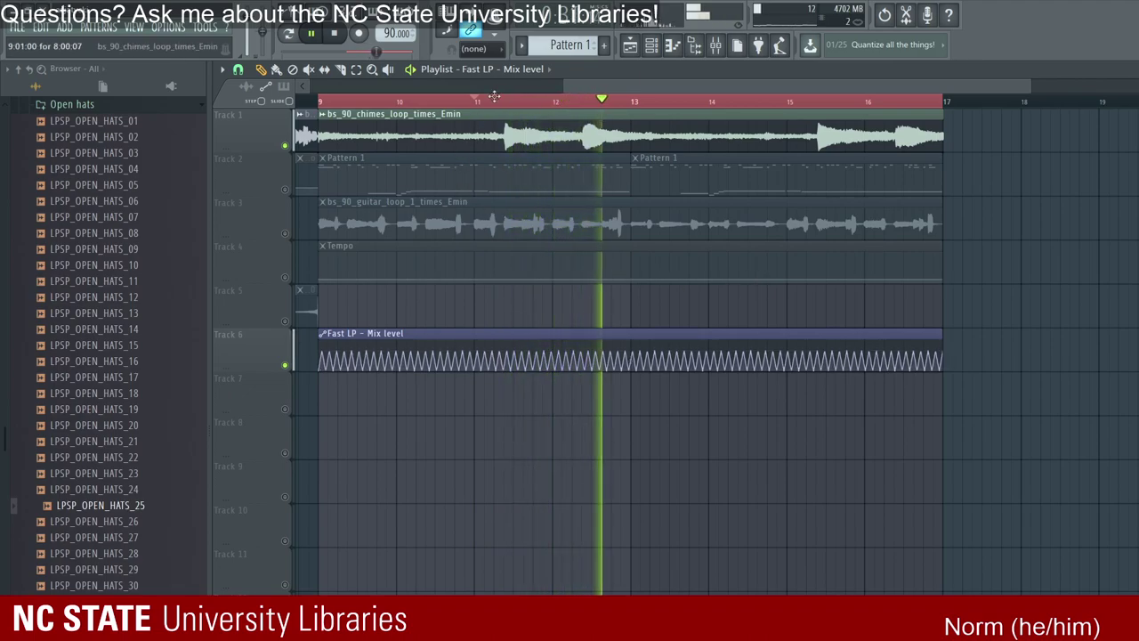
Step: Change the Fast LP mix level automation on Track 6 to a repeating square pulse and check the mixer levels during playback
scroll(498, 294, up, 4)
mouse_move(594, 362)
mouse_down()
mouse_move(595, 343)
mouse_move(594, 361)
mouse_up()
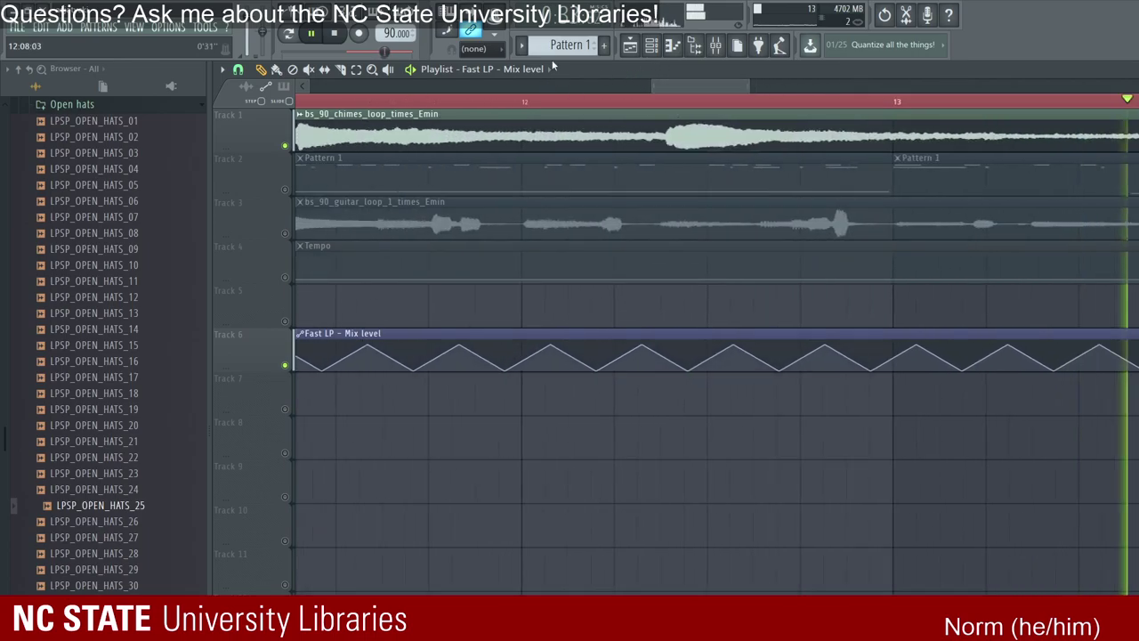
key(F9)
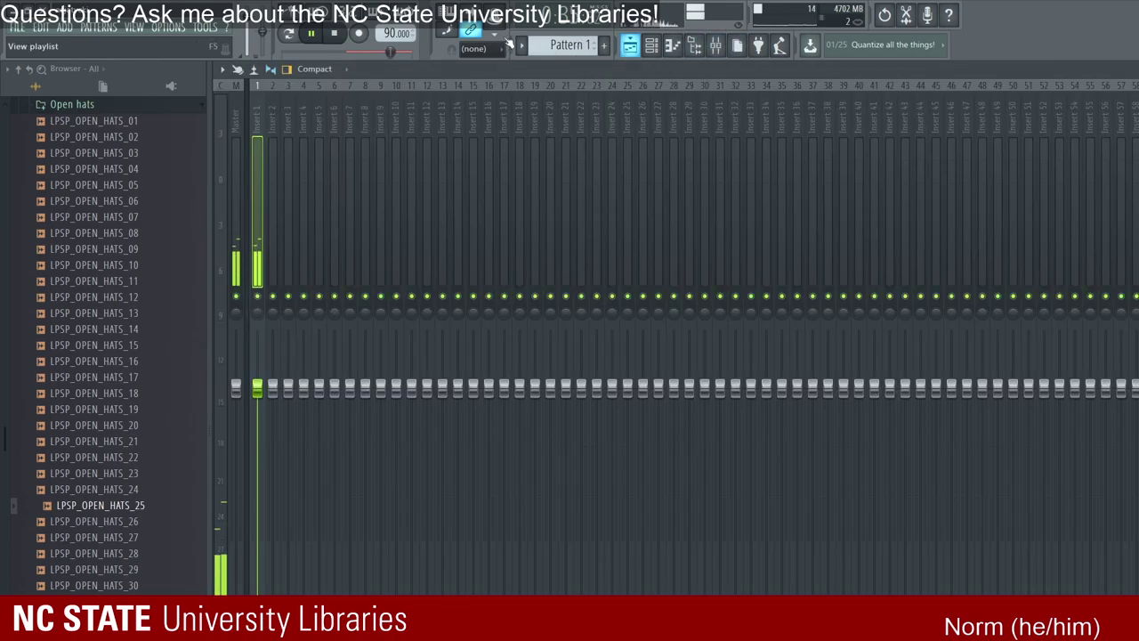
key(F5)
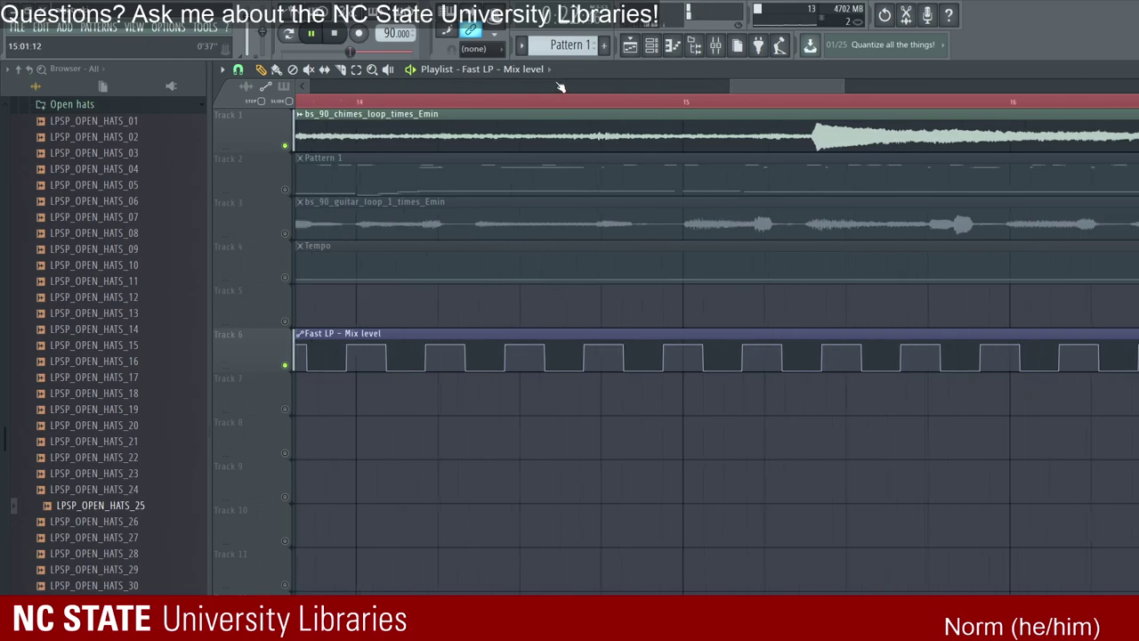
scroll(483, 89, down, 3)
scroll(445, 288, down, 2)
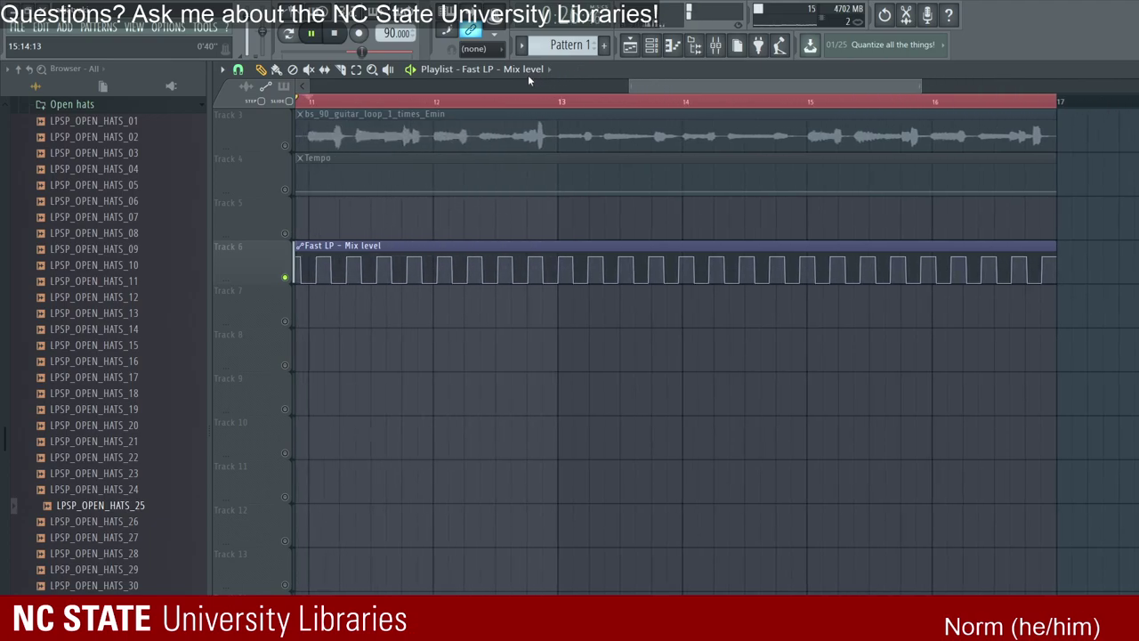
Step: Change the Fast LP mix level automation on Track 6 to a smooth repeating sine wave
drag(546, 223, 546, 170)
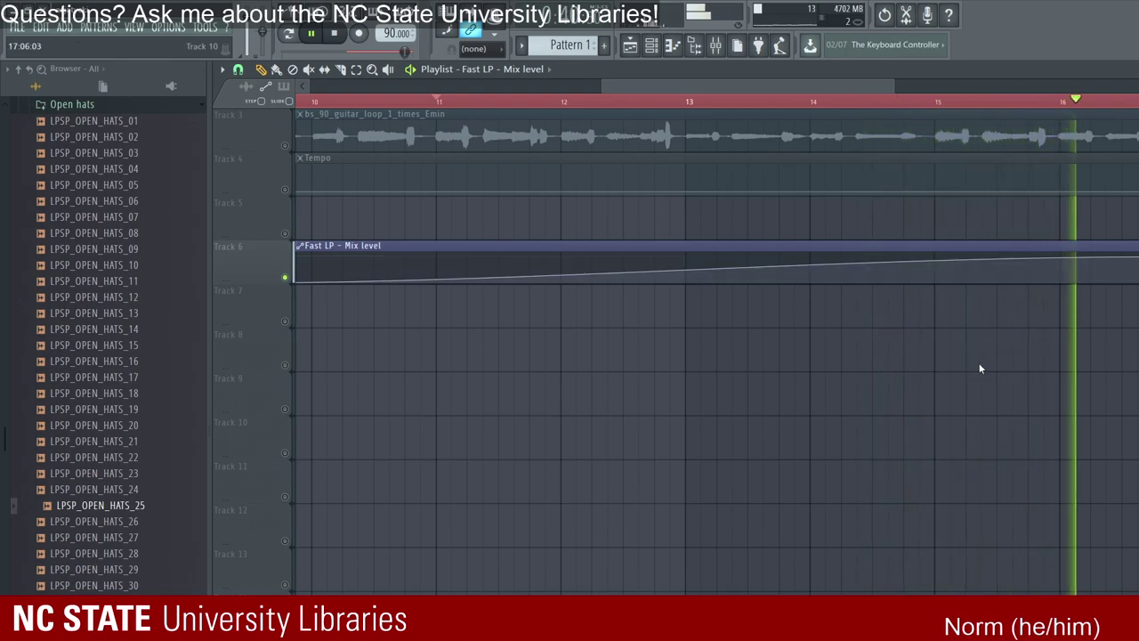
mouse_move(685, 270)
mouse_down()
mouse_move(685, 240)
mouse_move(685, 257)
mouse_up()
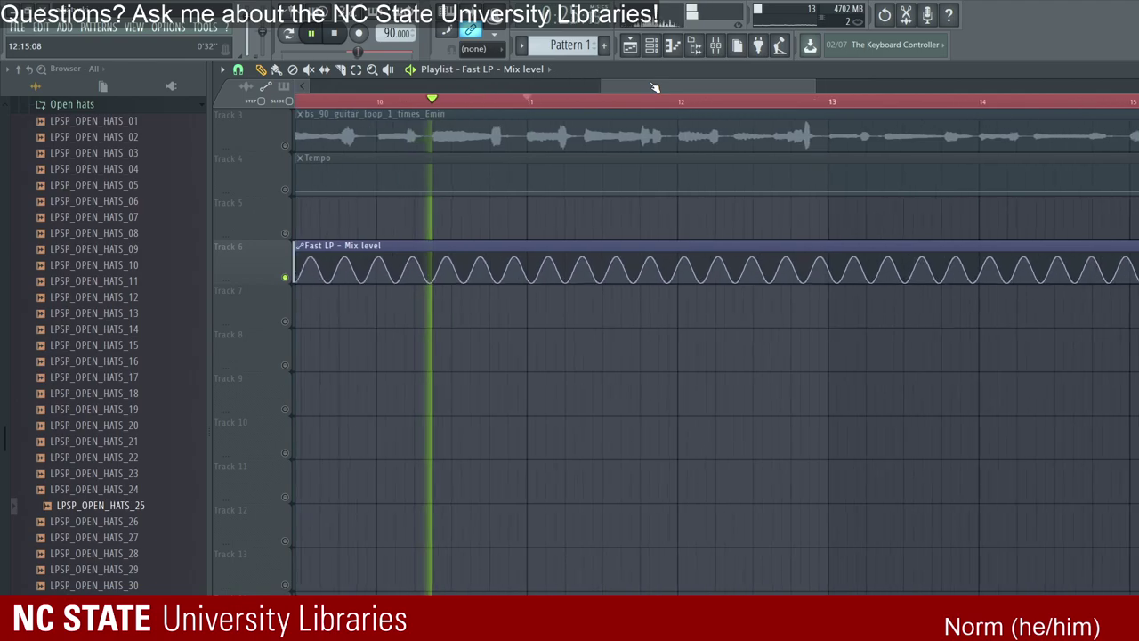
scroll(653, 267, up, 2)
scroll(652, 88, up, 3)
Step: Adjust the Fast LP mix level curve's tension until the sine wave completes about four cycles per bar
drag(838, 356, 838, 349)
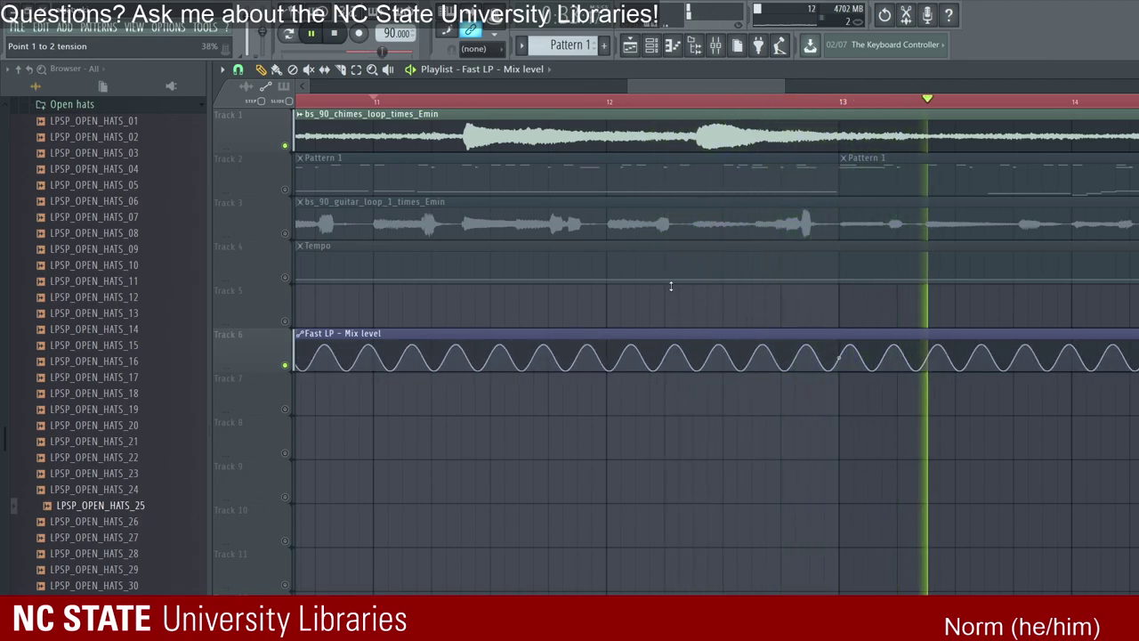
drag(671, 285, 671, 285)
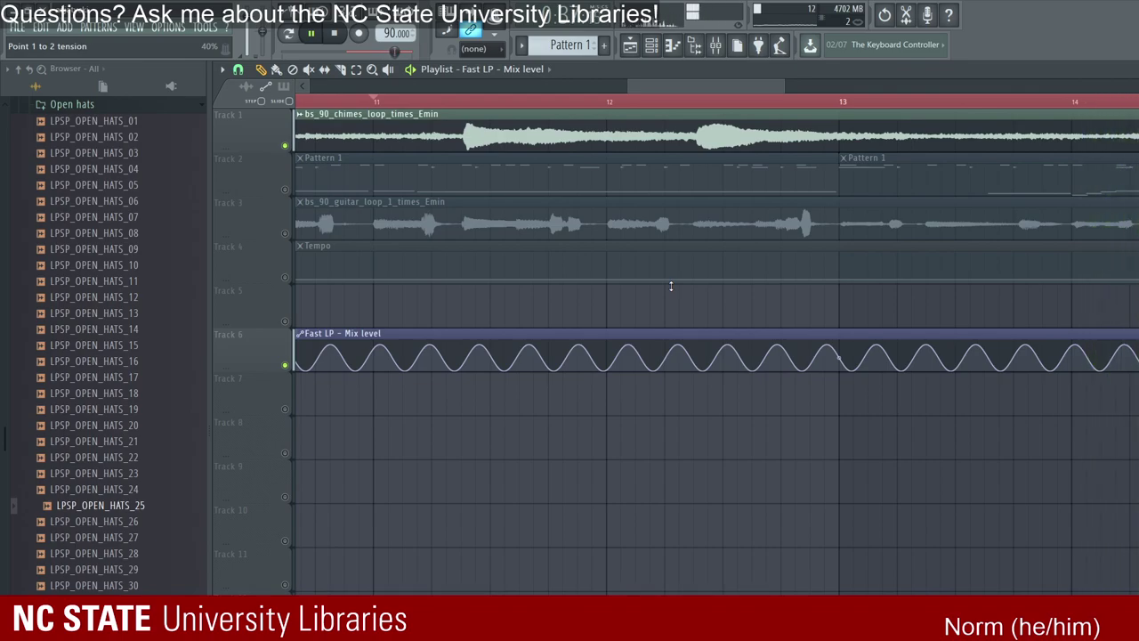
drag(671, 285, 670, 283)
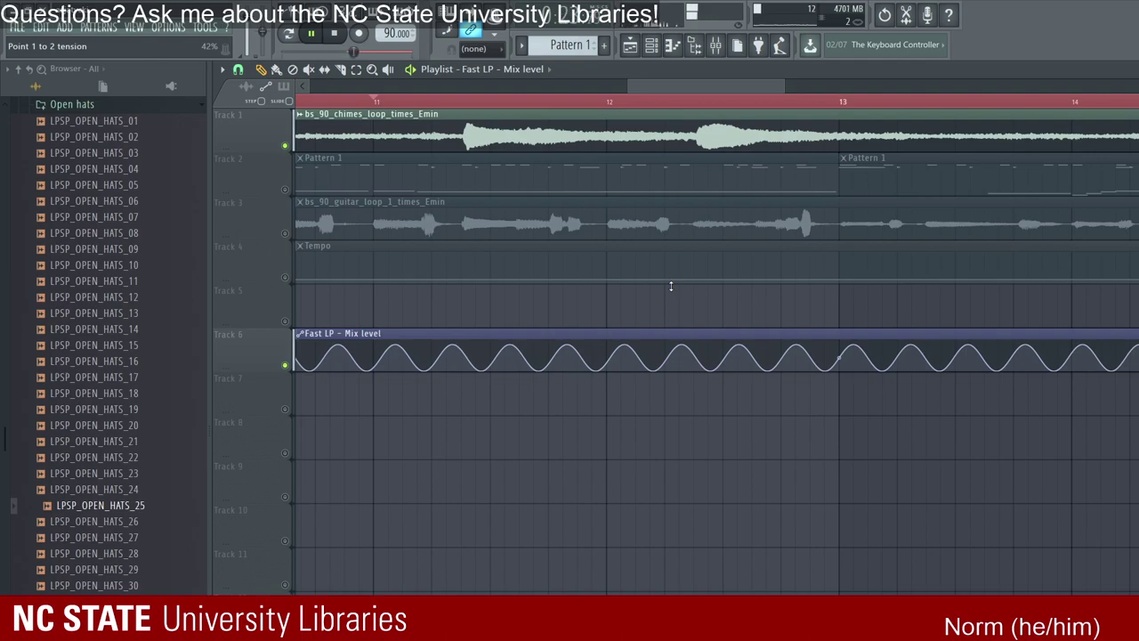
drag(671, 283, 671, 281)
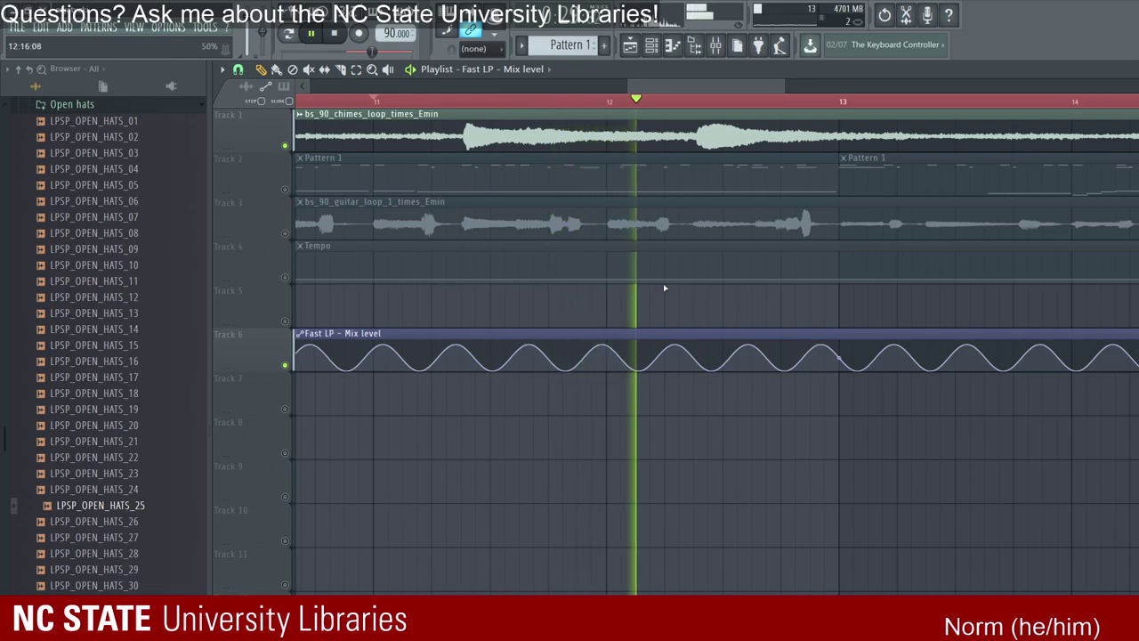
right_click(672, 285)
drag(672, 284, 670, 285)
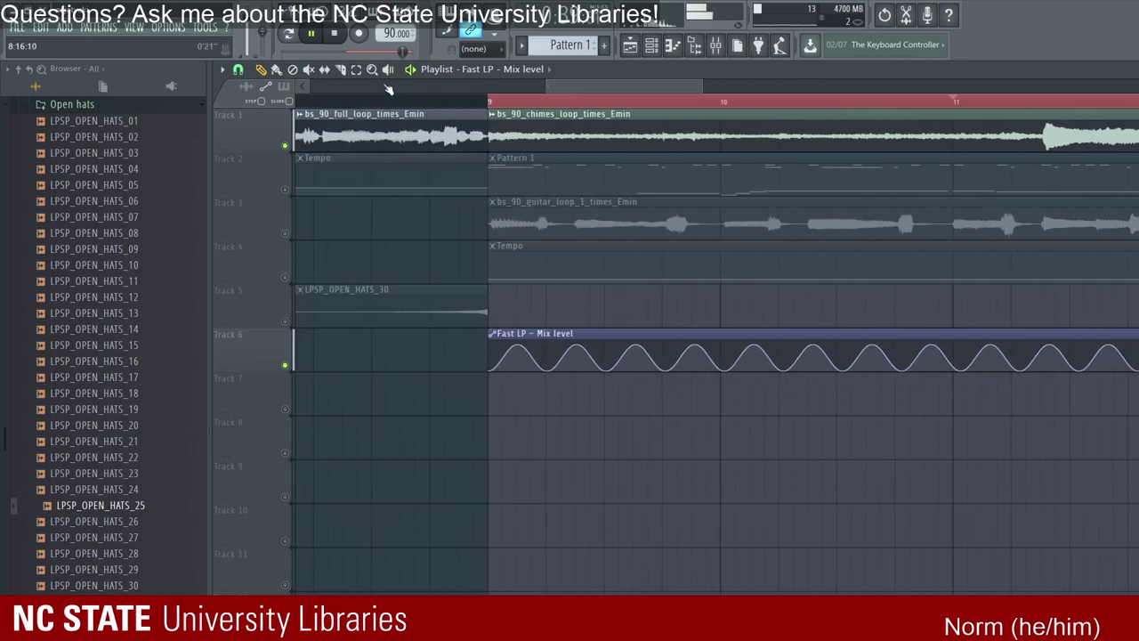
Step: Unmute Track 2 and the Tempo automation on Track 4 and play the arrangement from bar 9
click(232, 161)
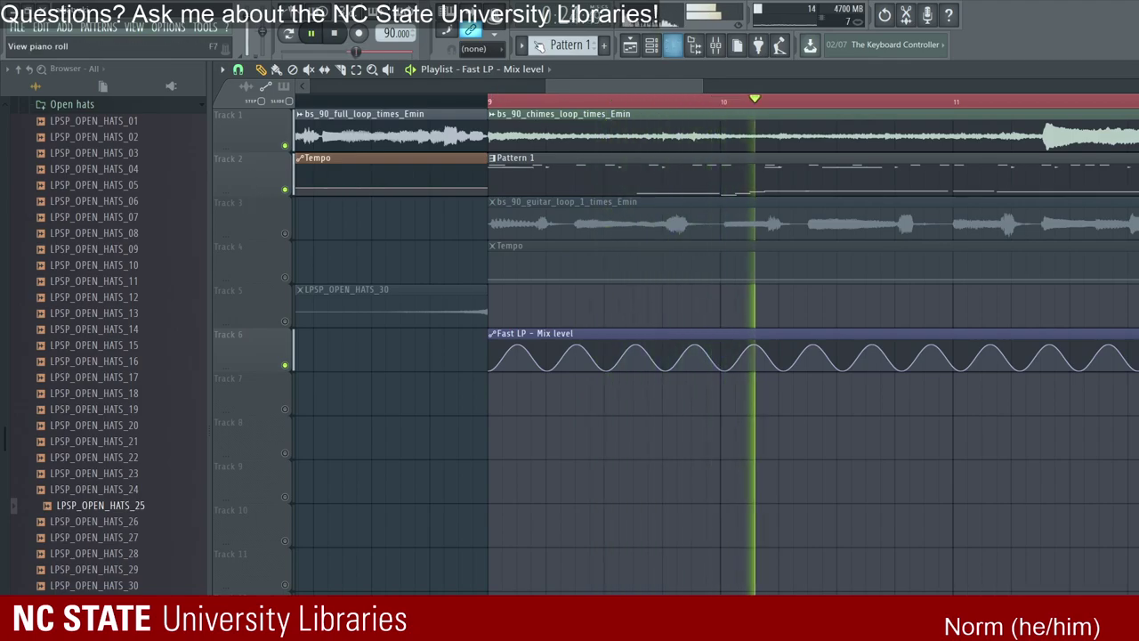
click(650, 44)
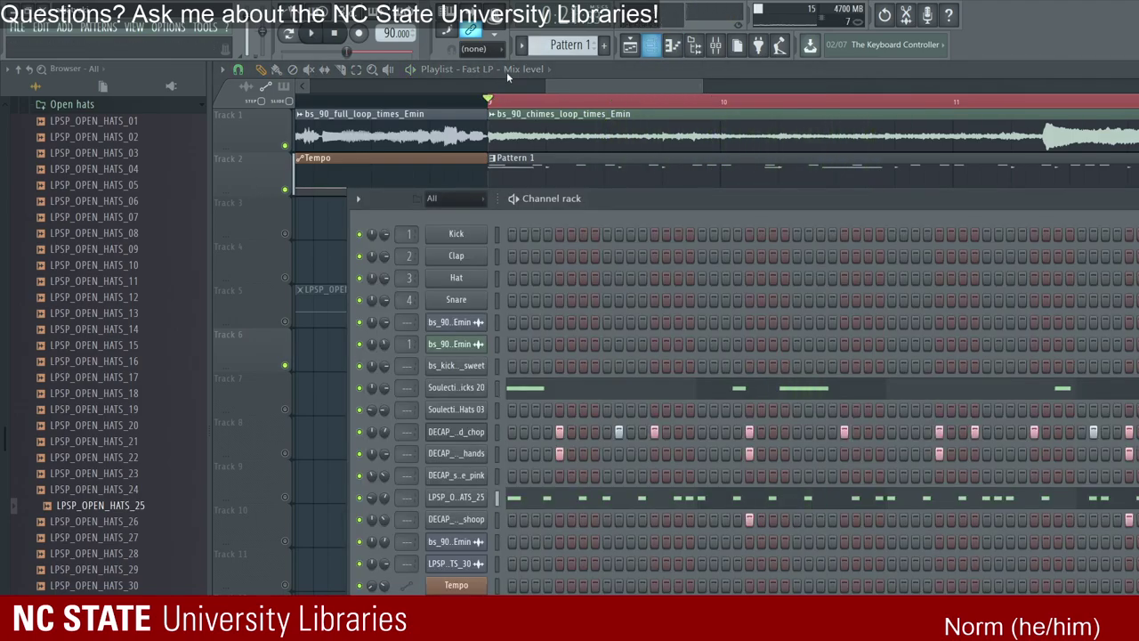
key(F6)
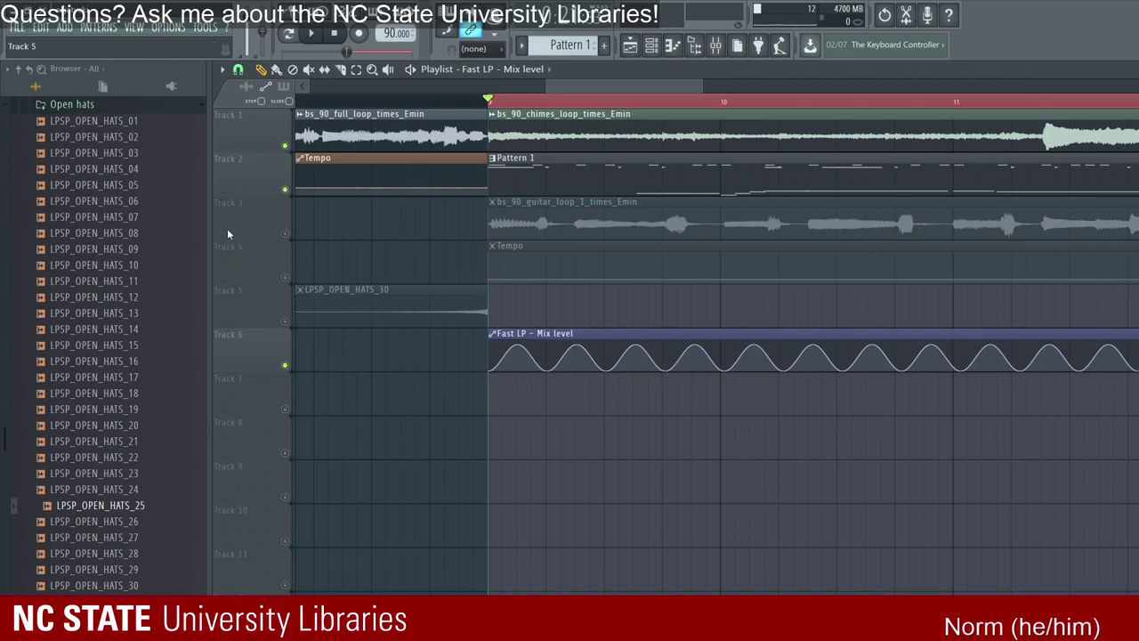
key(ctrl+z)
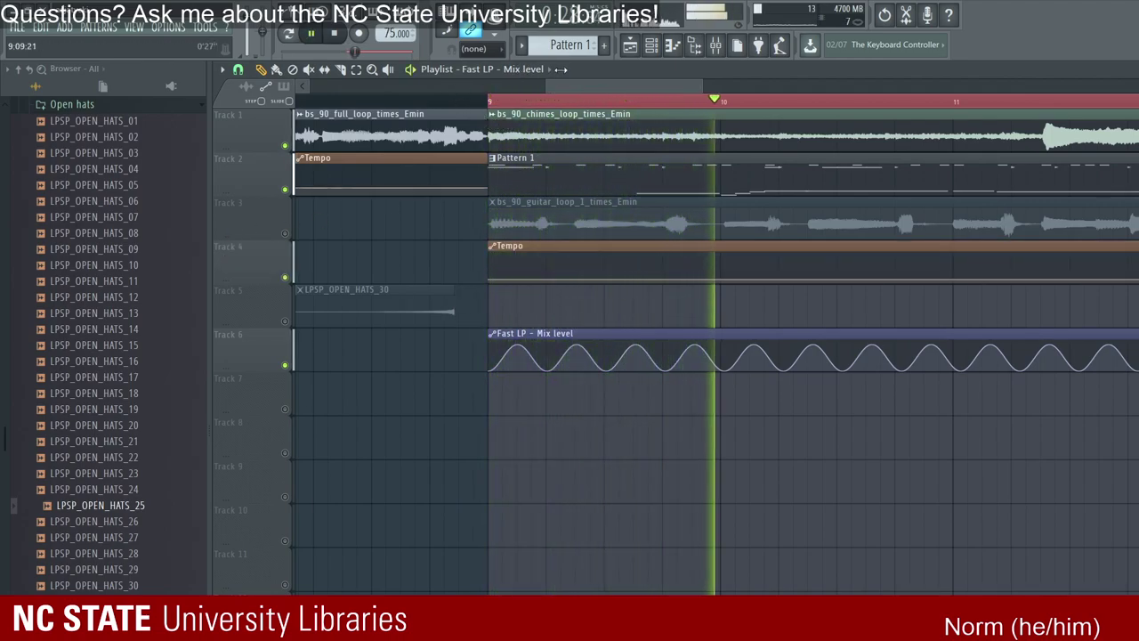
scroll(757, 81, down, 3)
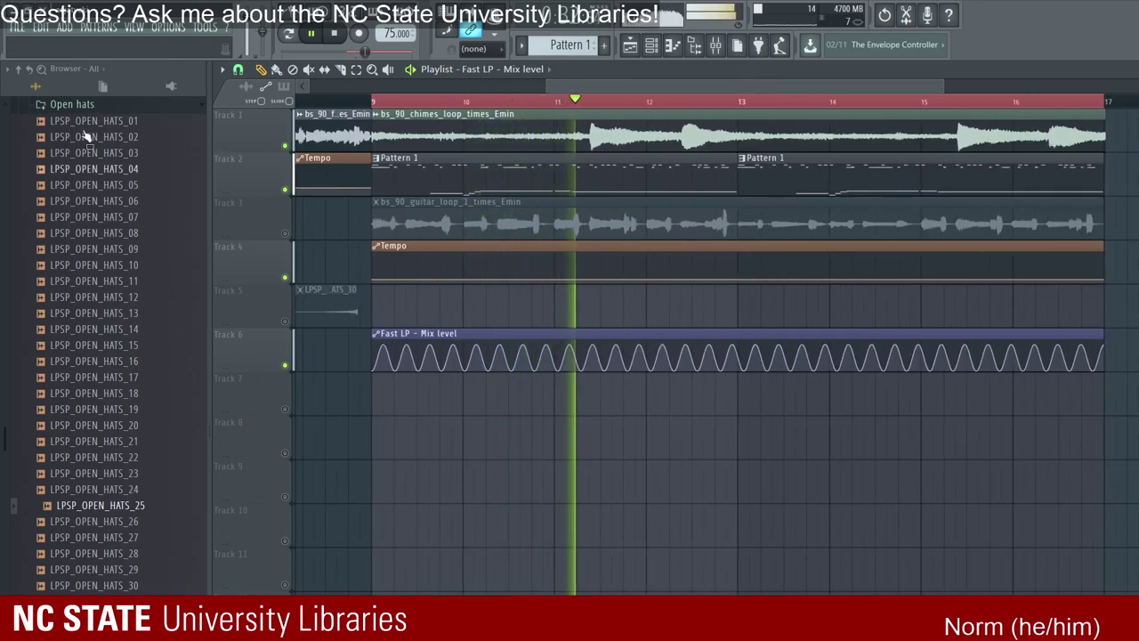
Step: Clear the bass notes from the SRX WORLD piano roll in Pattern 1, check playback and bring up the channel rack
key(F7)
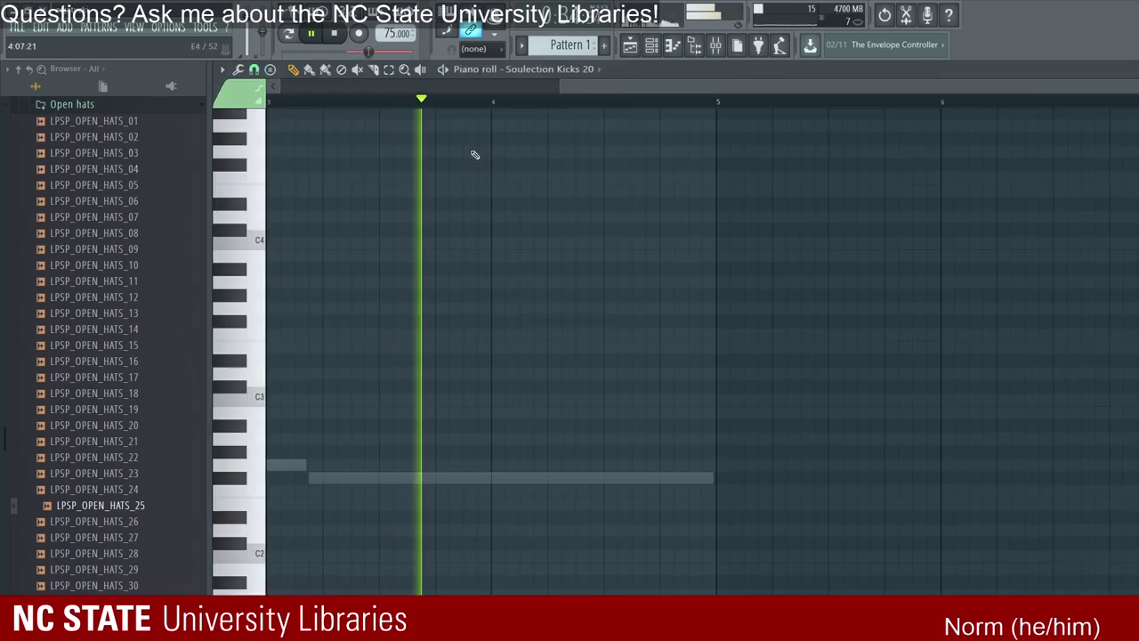
click(523, 47)
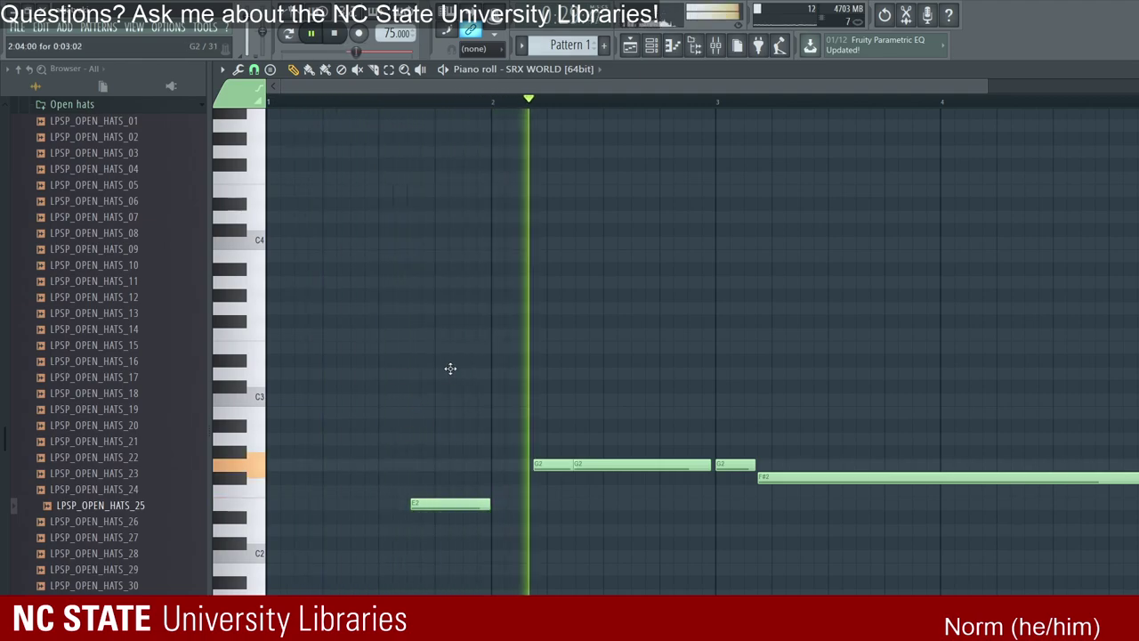
key(space)
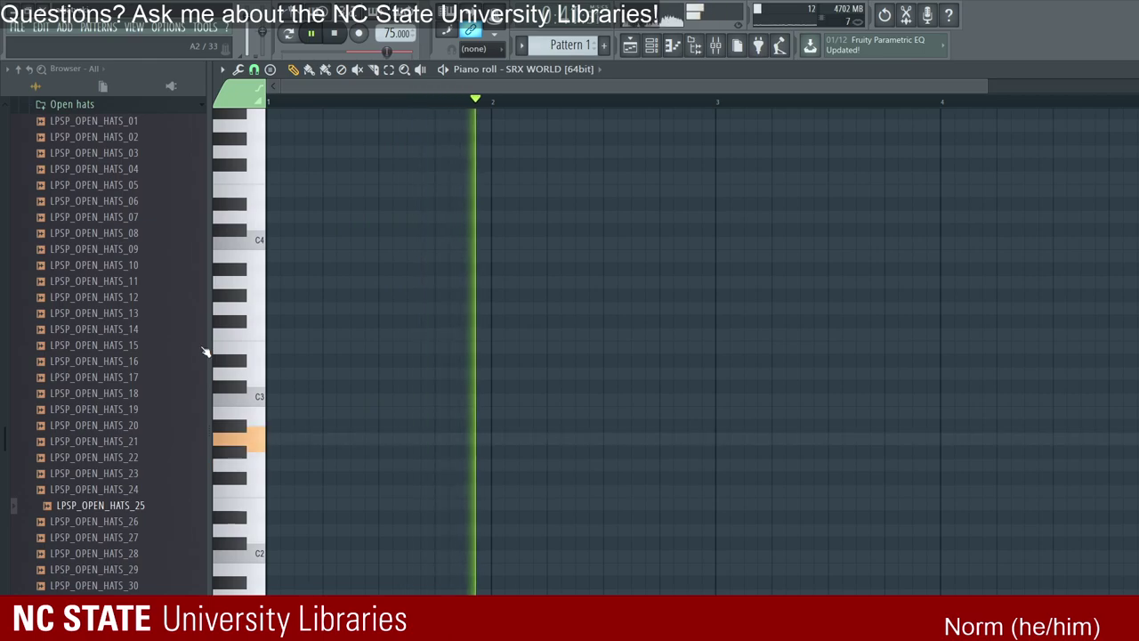
key(space)
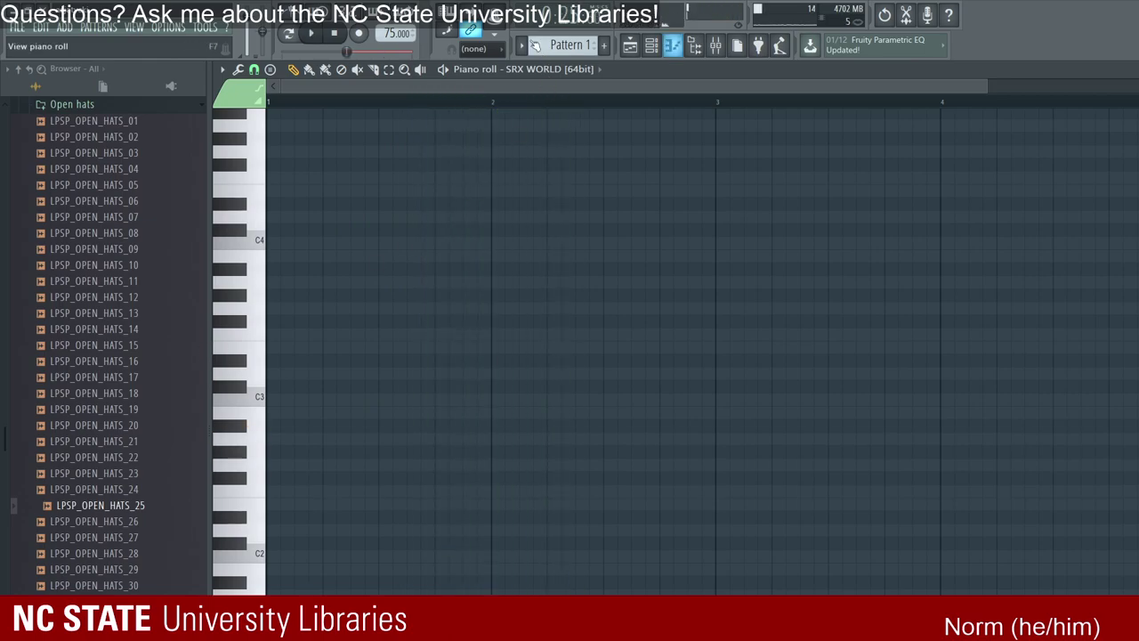
key(space)
key(F6)
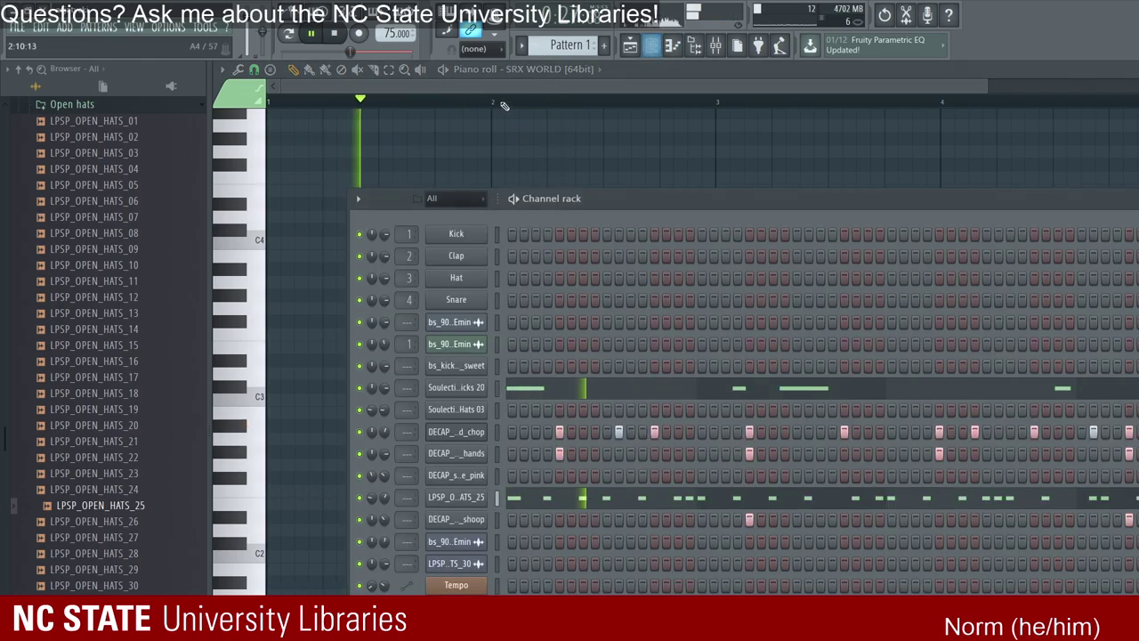
key(space)
Step: Collapse the Live Percussion Sample Pack and Sound Packs folders in the browser and go to the packs inside splice_folder
click(71, 104)
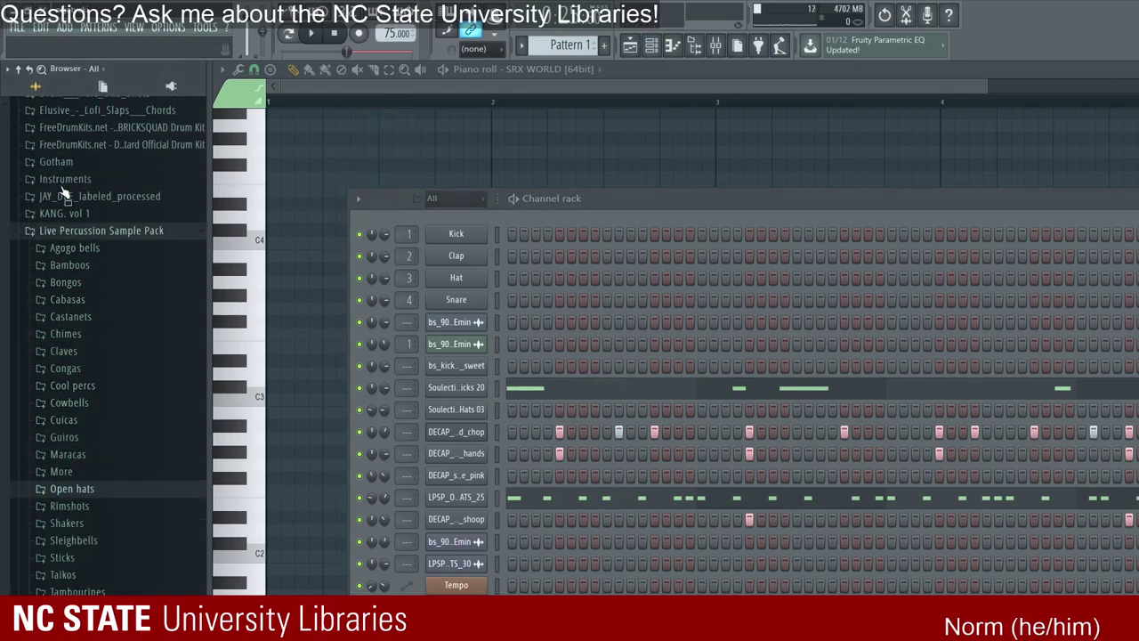
key(Left)
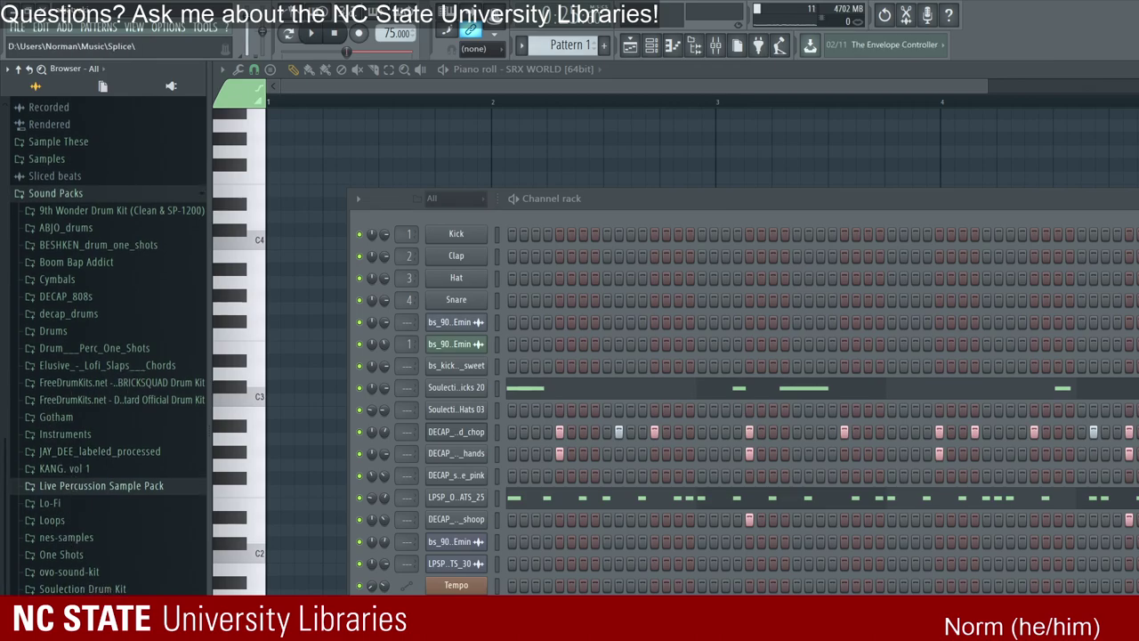
click(55, 193)
click(93, 584)
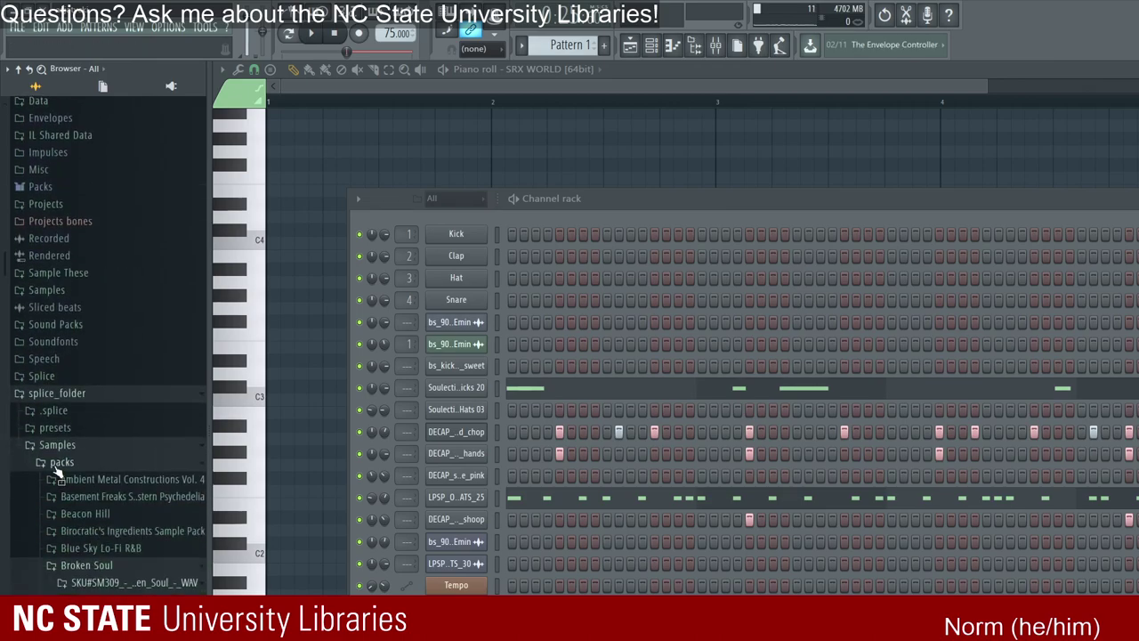
Step: Browse to the drum loops in The Kount Sample Pack and audition its break and percussion loops
scroll(94, 476, down, 4)
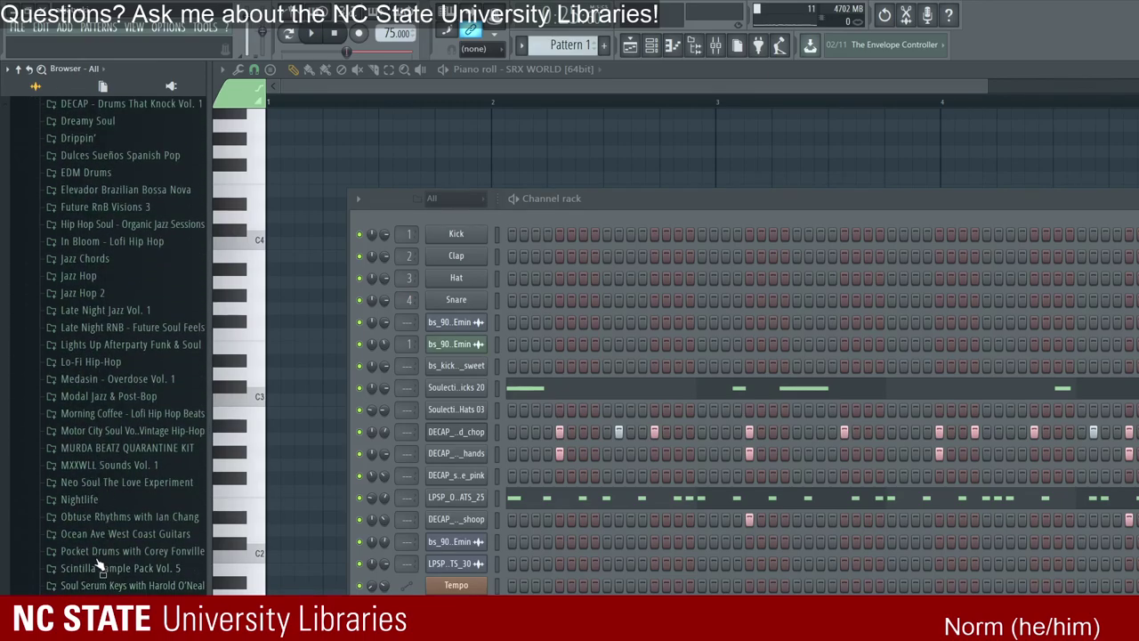
scroll(114, 587, down, 1)
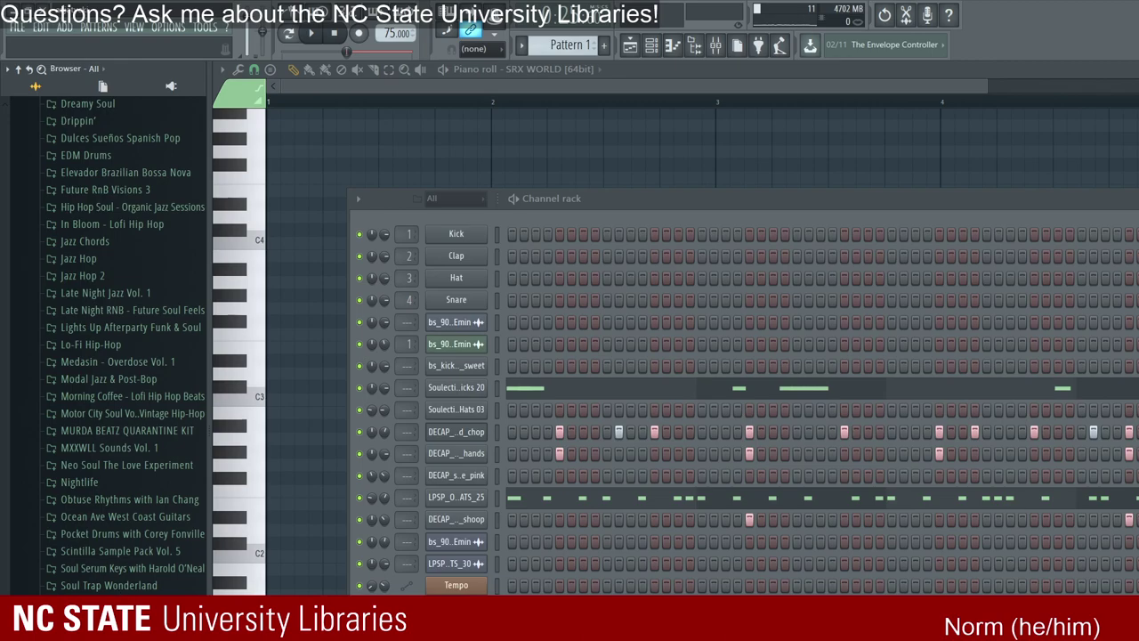
scroll(125, 585, down, 2)
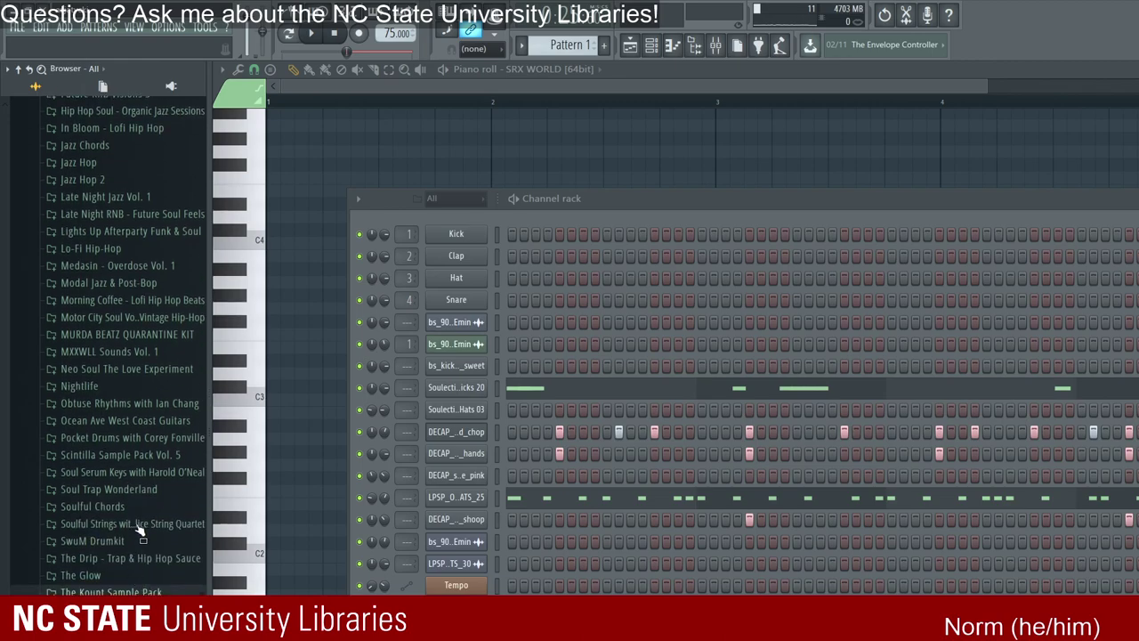
scroll(145, 539, down, 2)
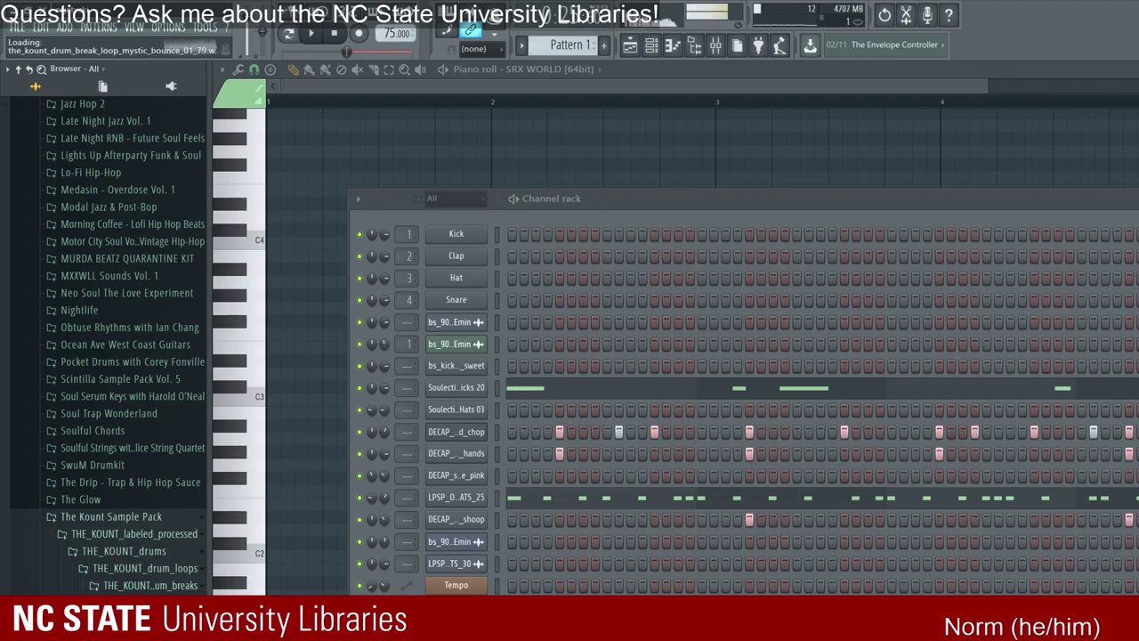
scroll(143, 582, down, 2)
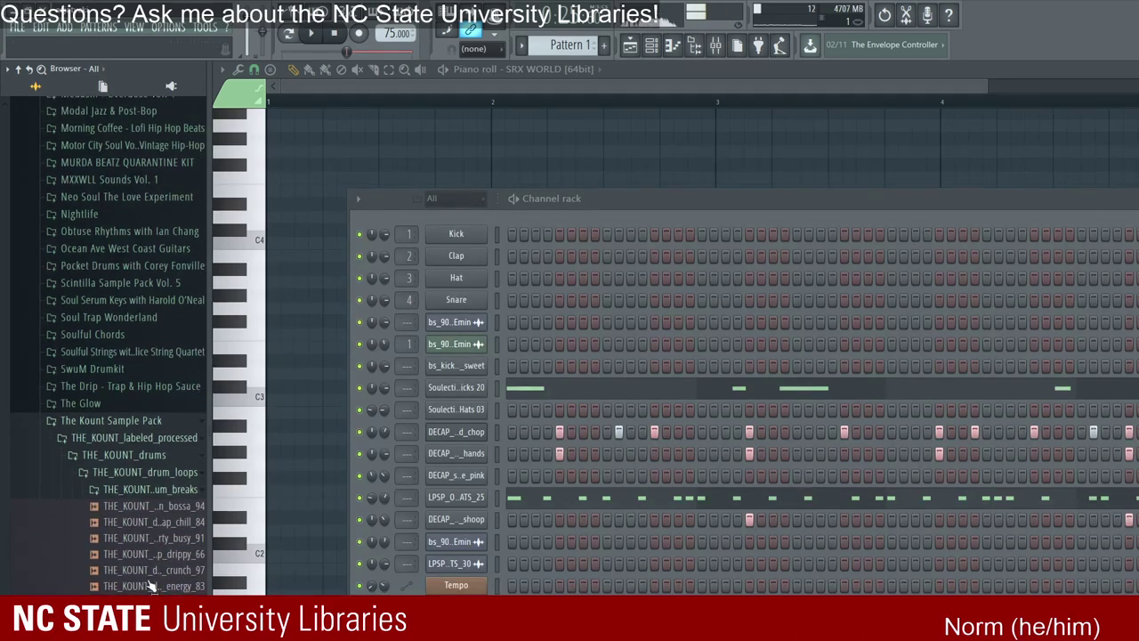
scroll(152, 583, up, 2)
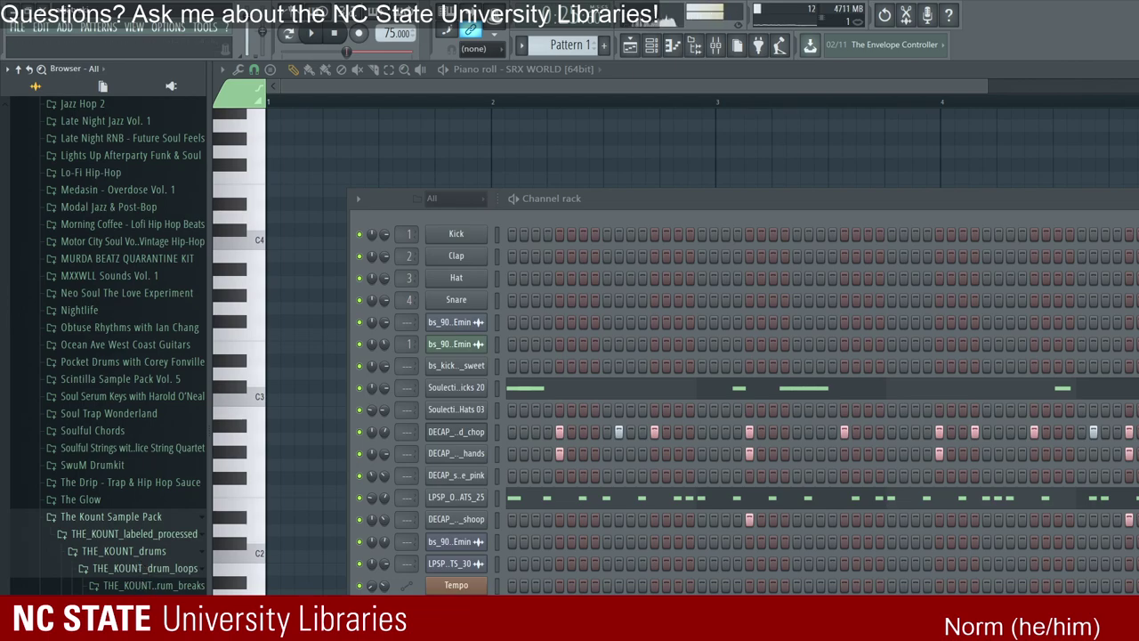
scroll(149, 588, down, 2)
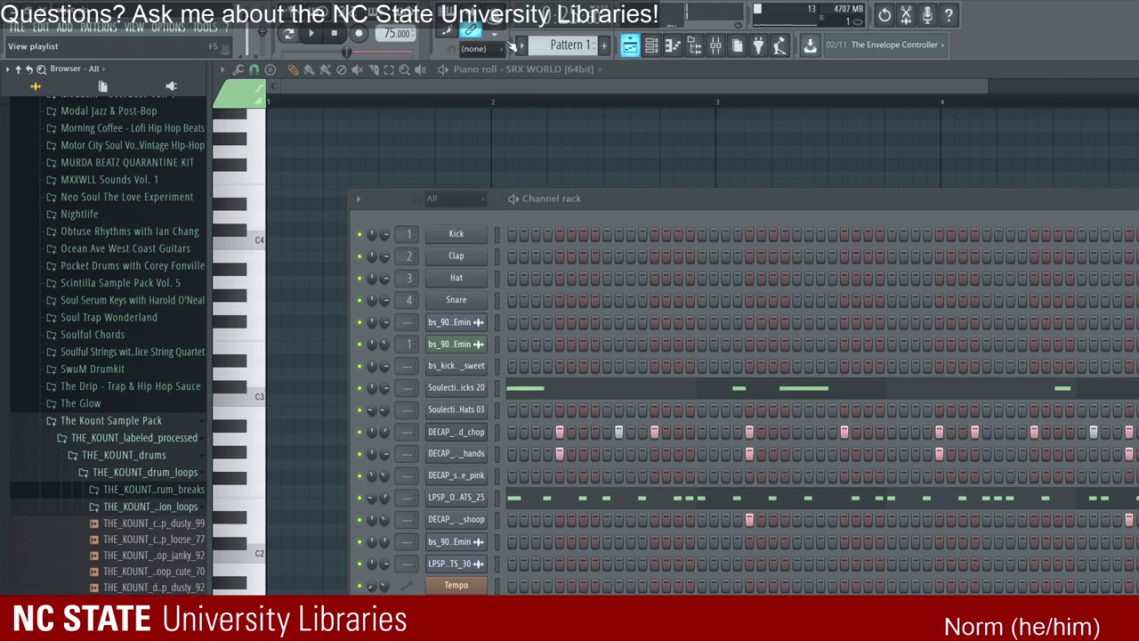
Step: Place THE_KOUNT_kit_loop_raw_88 on Track 5 of the playlist at bar 9, with the track unmuted, and start playback
key(F5)
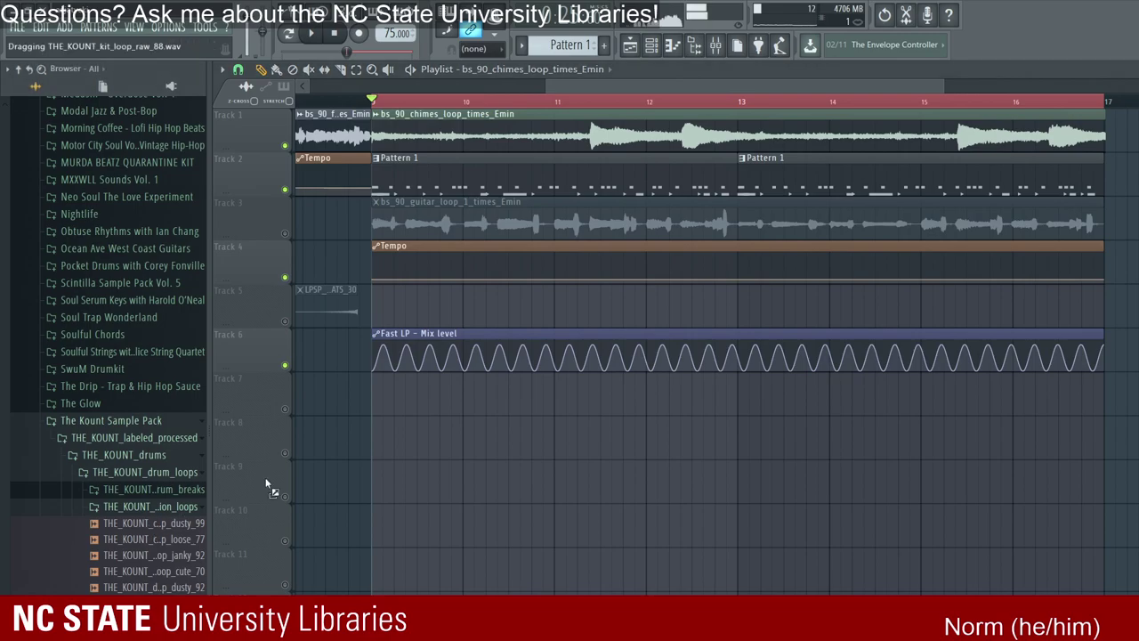
drag(313, 242, 317, 244)
key(space)
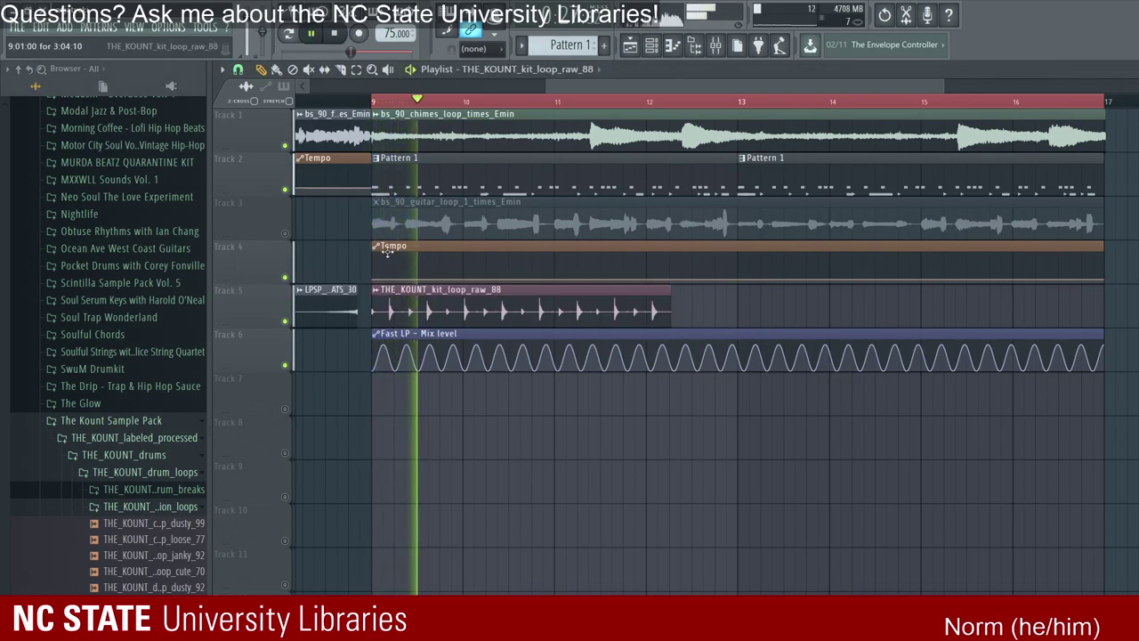
Step: Time-stretch the Kount kit loop to four bars with the Auto stretch mode, raise its pitch and lower its volume
double_click(427, 307)
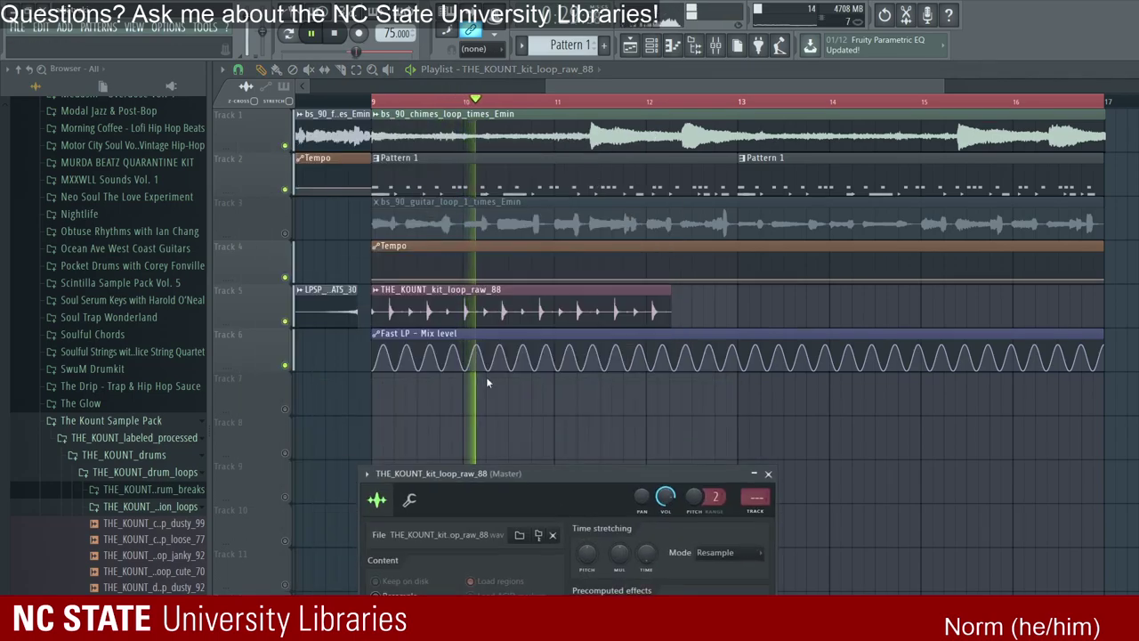
mouse_move(645, 552)
mouse_down()
mouse_move(646, 528)
mouse_move(623, 498)
mouse_move(502, 435)
mouse_move(507, 447)
mouse_move(521, 434)
mouse_up()
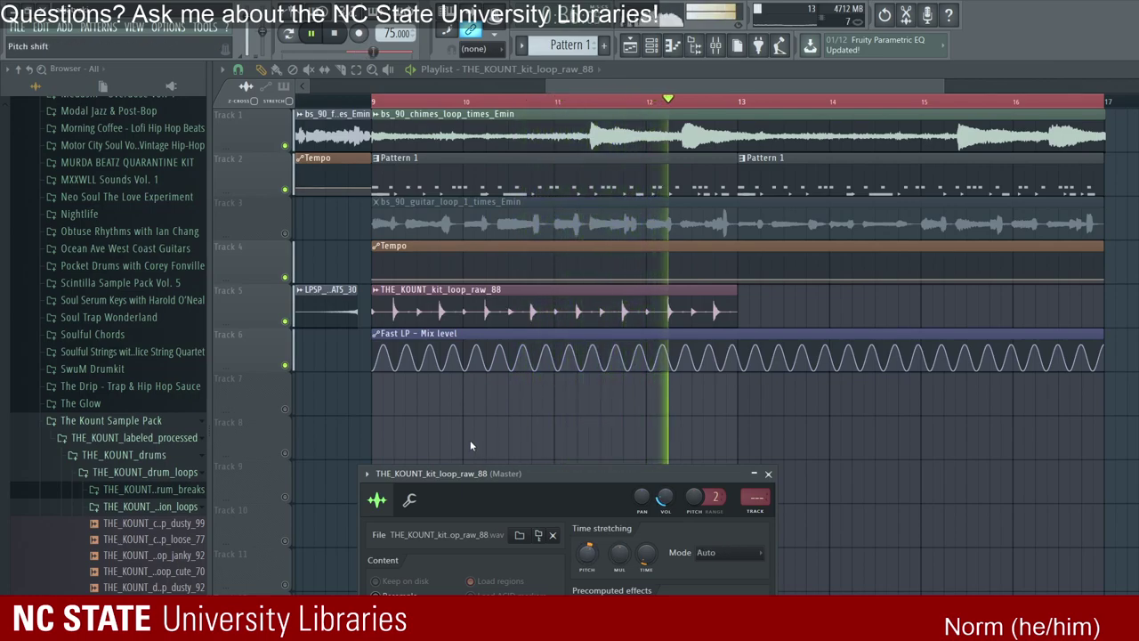
Step: Stop playback and place THE_KOUNT_tambourine_loop_loose_77 on Track 5 at bars 9 and 13 instead of the kit loop, time-stretched to four bars
key(space)
click(140, 546)
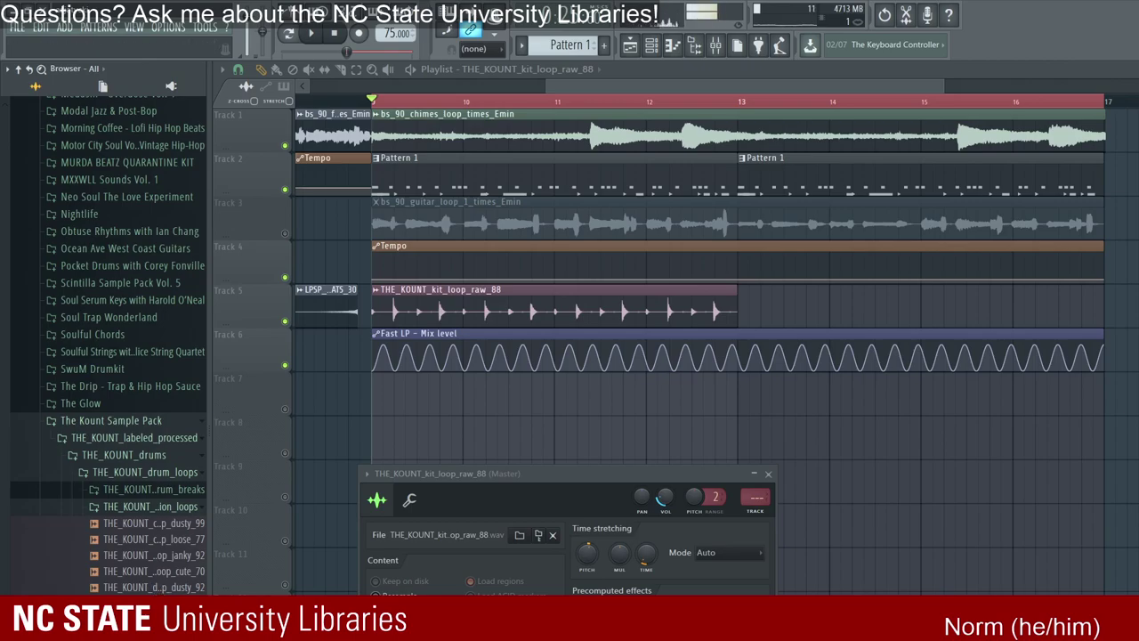
drag(325, 344, 744, 303)
double_click(801, 302)
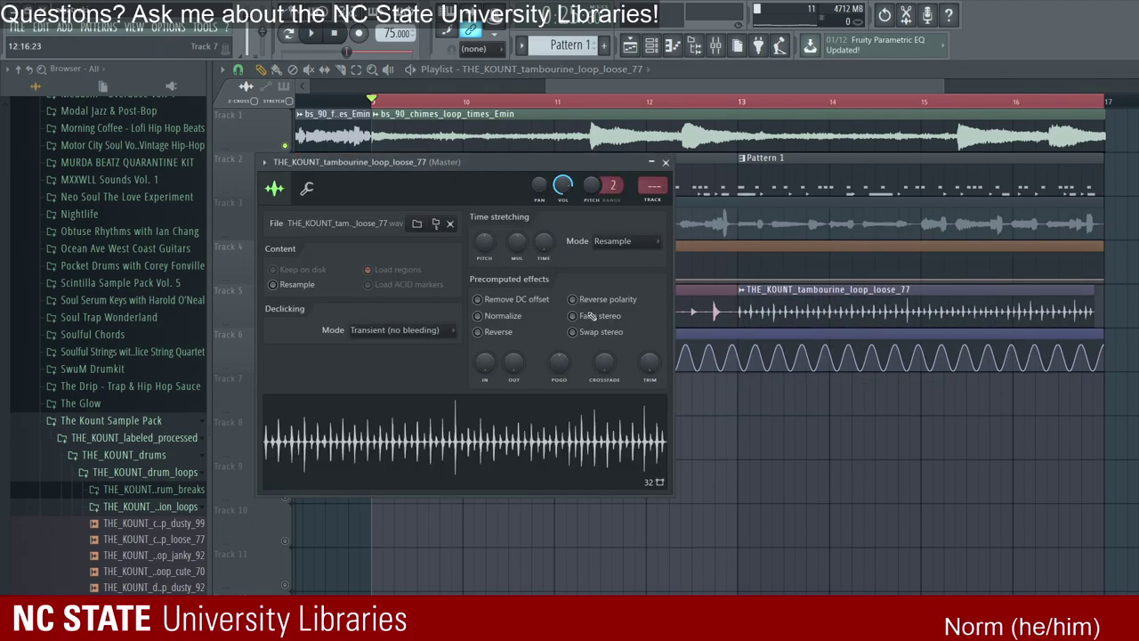
drag(543, 240, 543, 252)
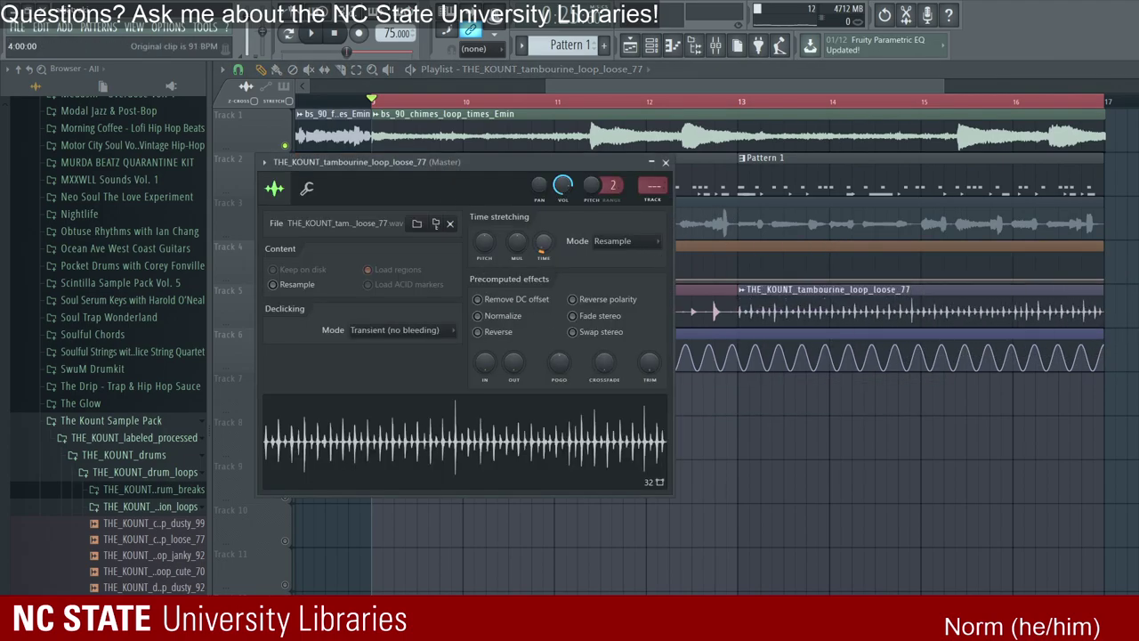
key(Escape)
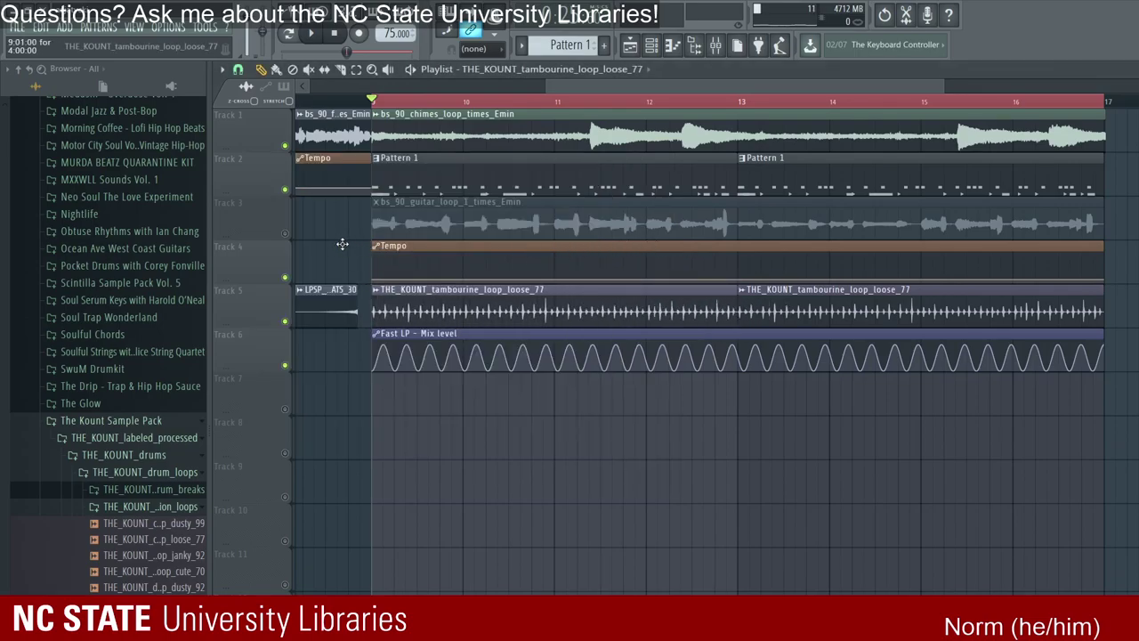
Step: Play the arrangement from bar 9 and lower the tambourine loop's volume to about 45%
key(space)
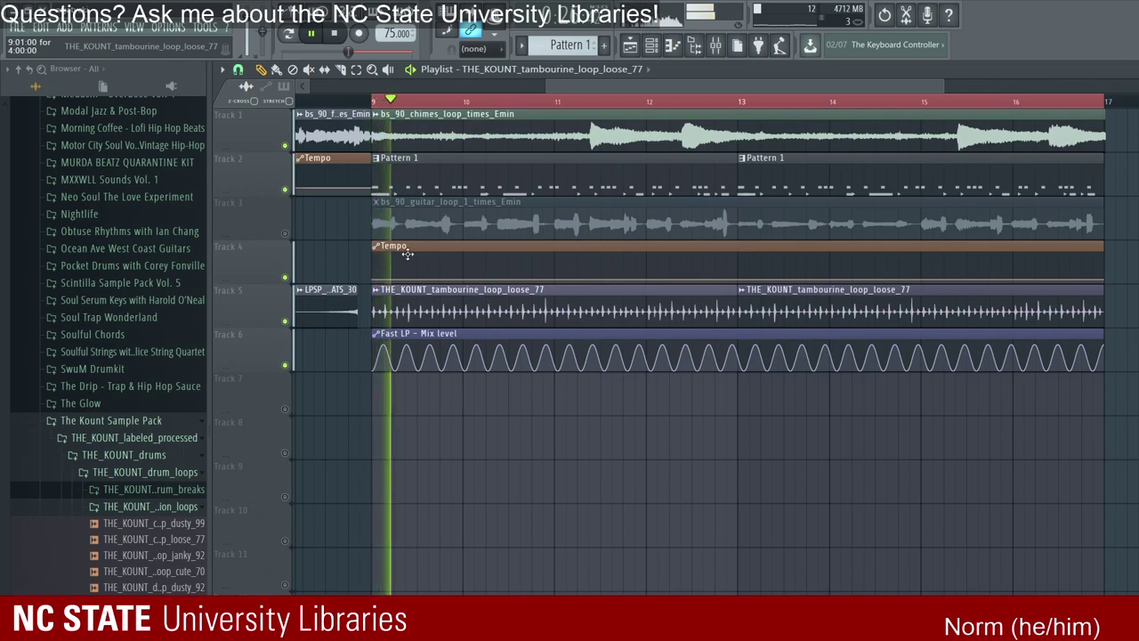
click(411, 290)
drag(562, 185, 563, 213)
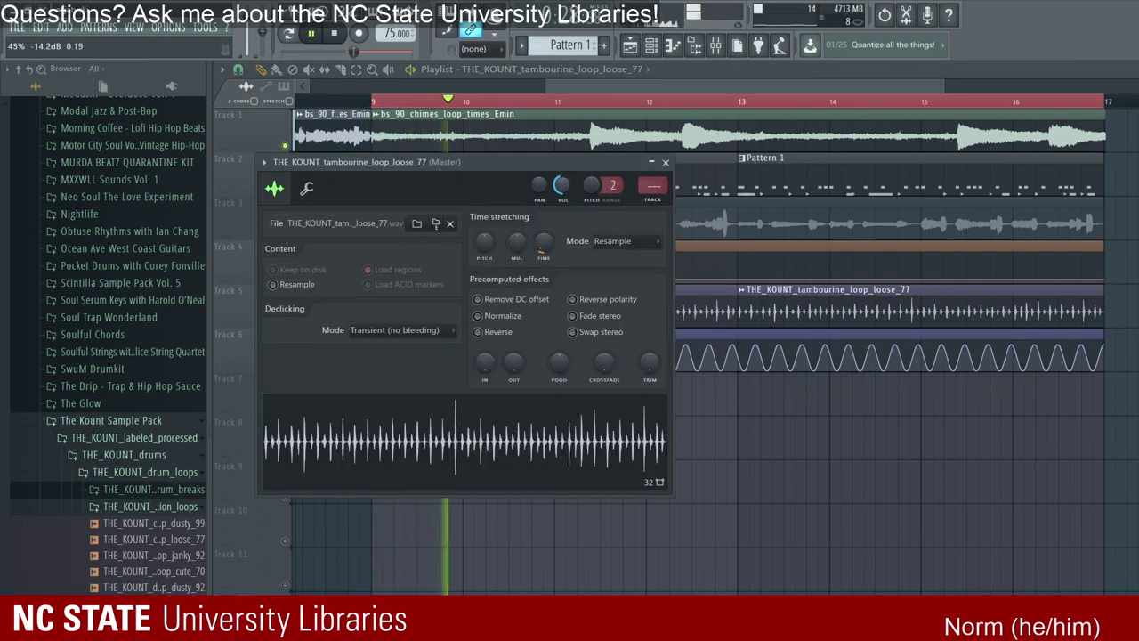
key(space)
key(space)
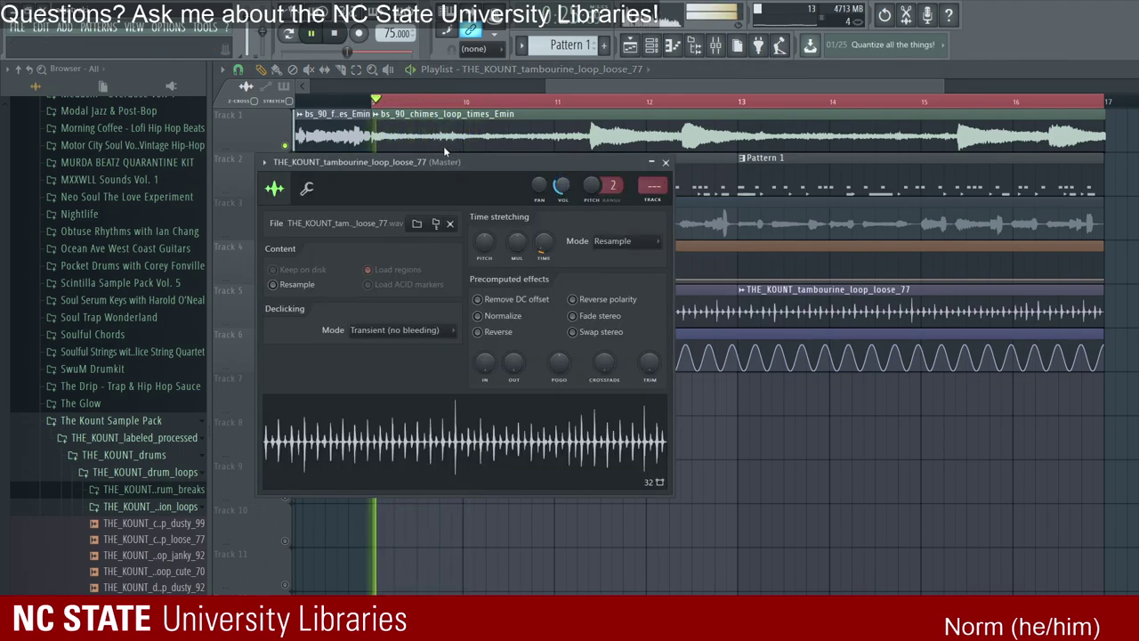
key(space)
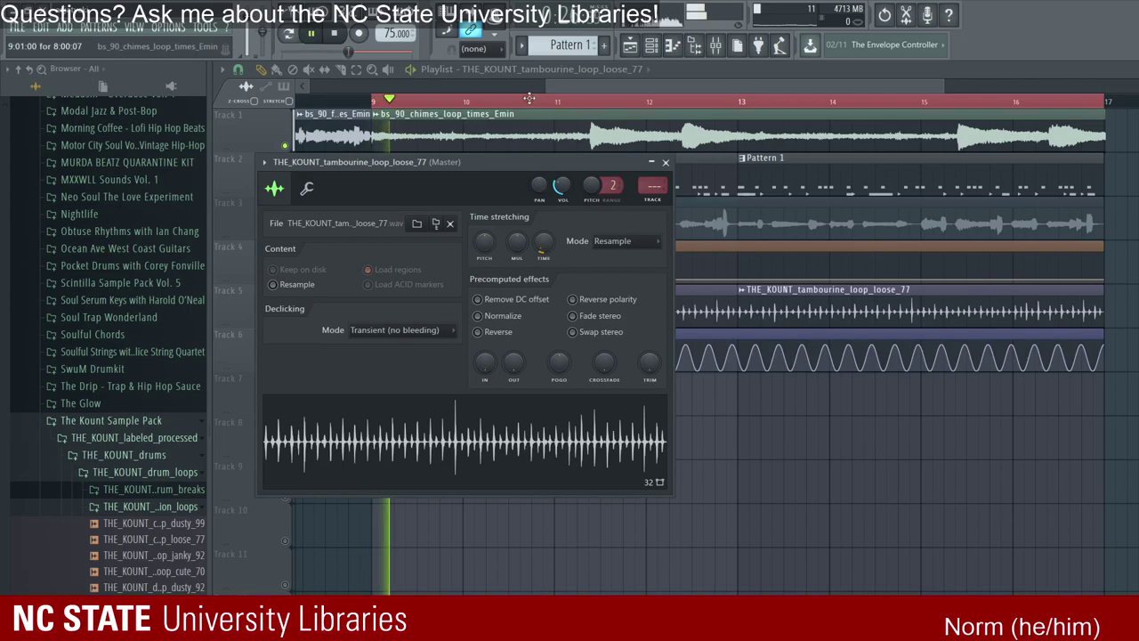
Step: Cut the first tambourine clip on Track 5 down to its first half bar and repeat it to the middle of bar 11
key(Escape)
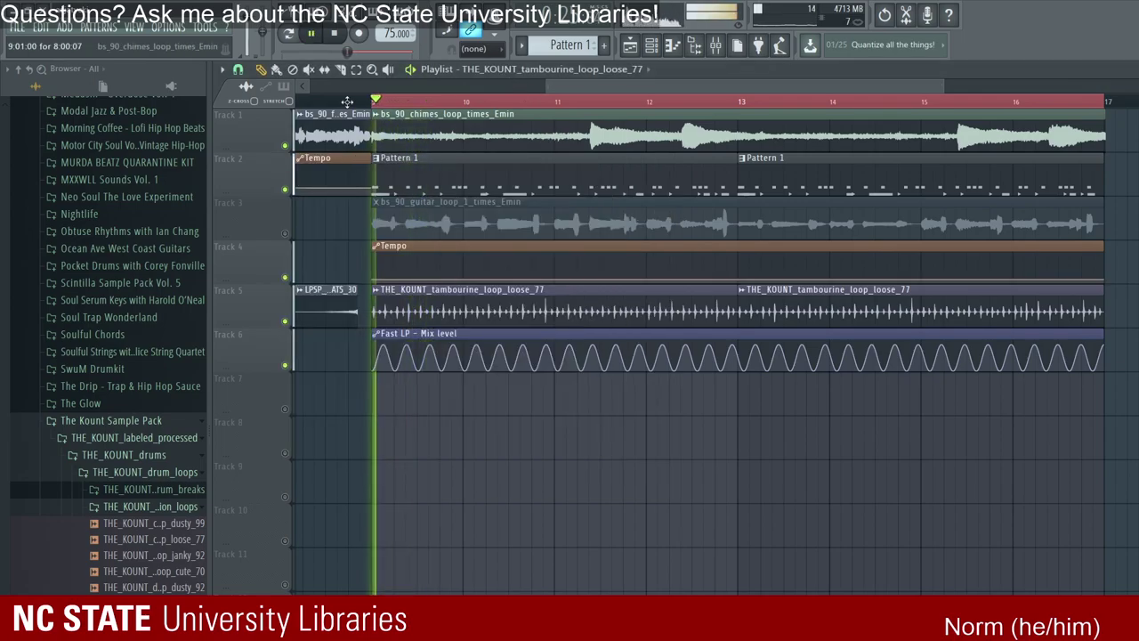
scroll(440, 106, up, 2)
scroll(473, 74, left, 2)
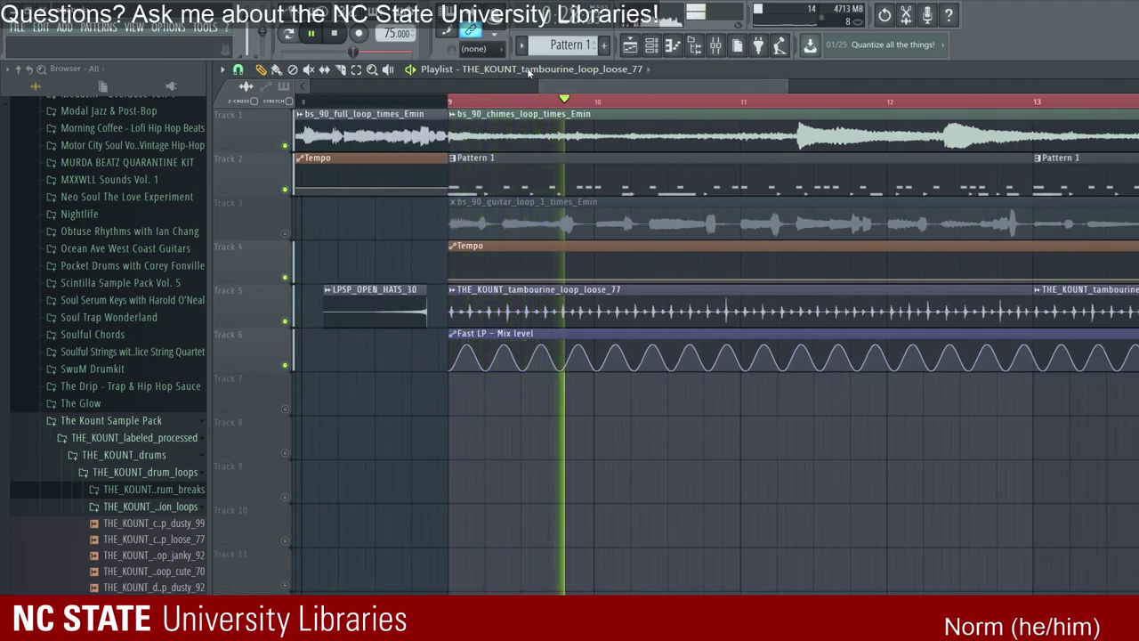
click(451, 101)
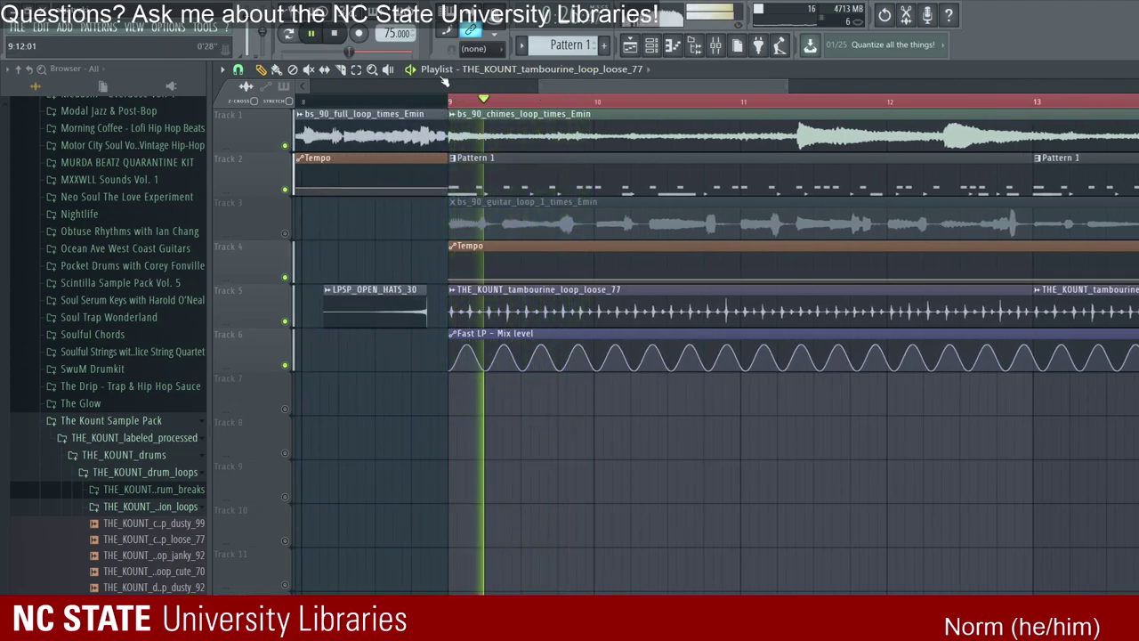
scroll(416, 142, up, 3)
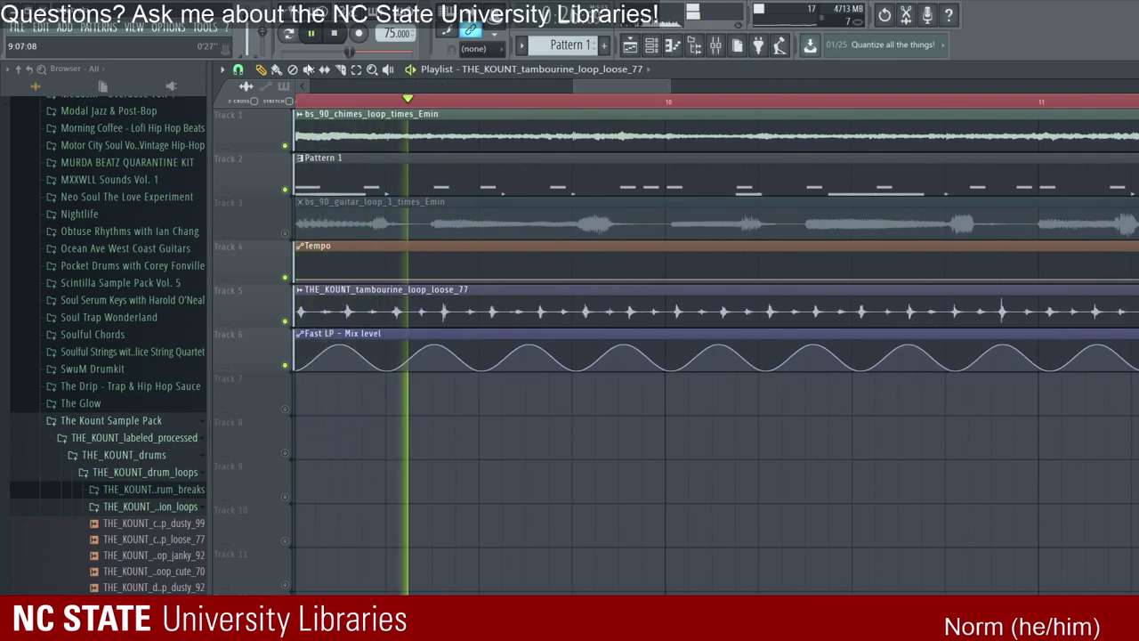
key(space)
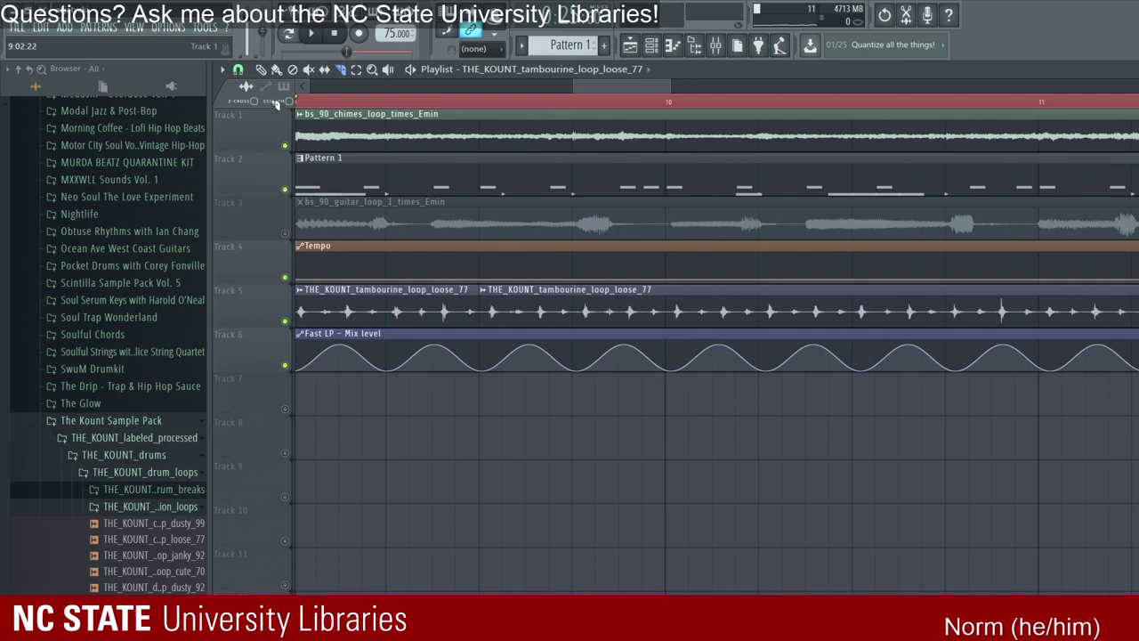
key(ctrl+z)
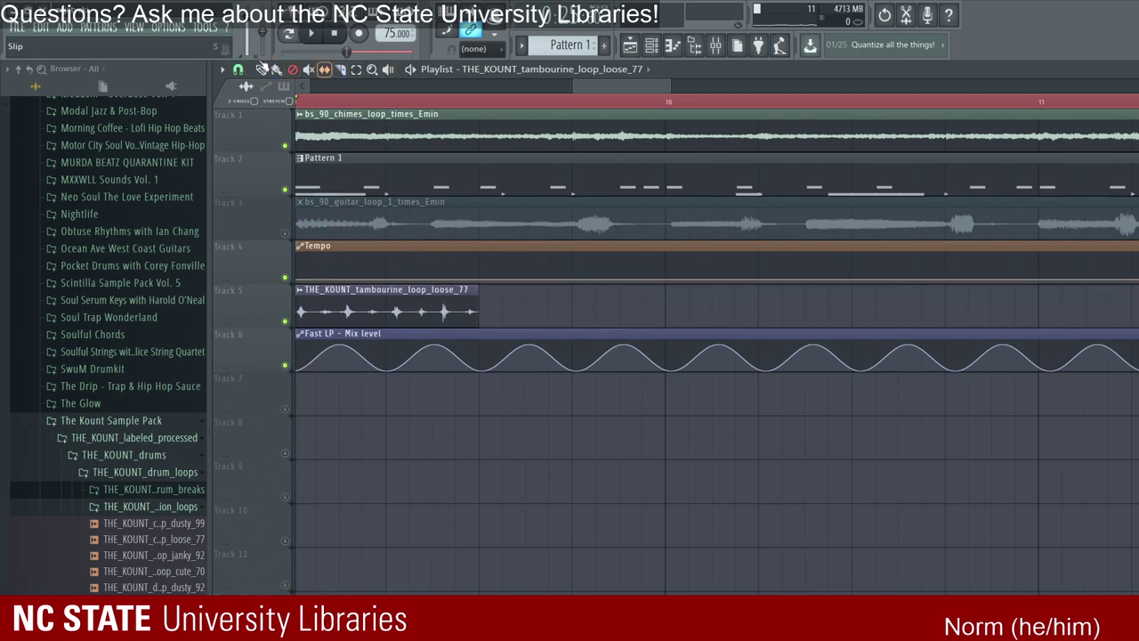
key(ctrl+b)
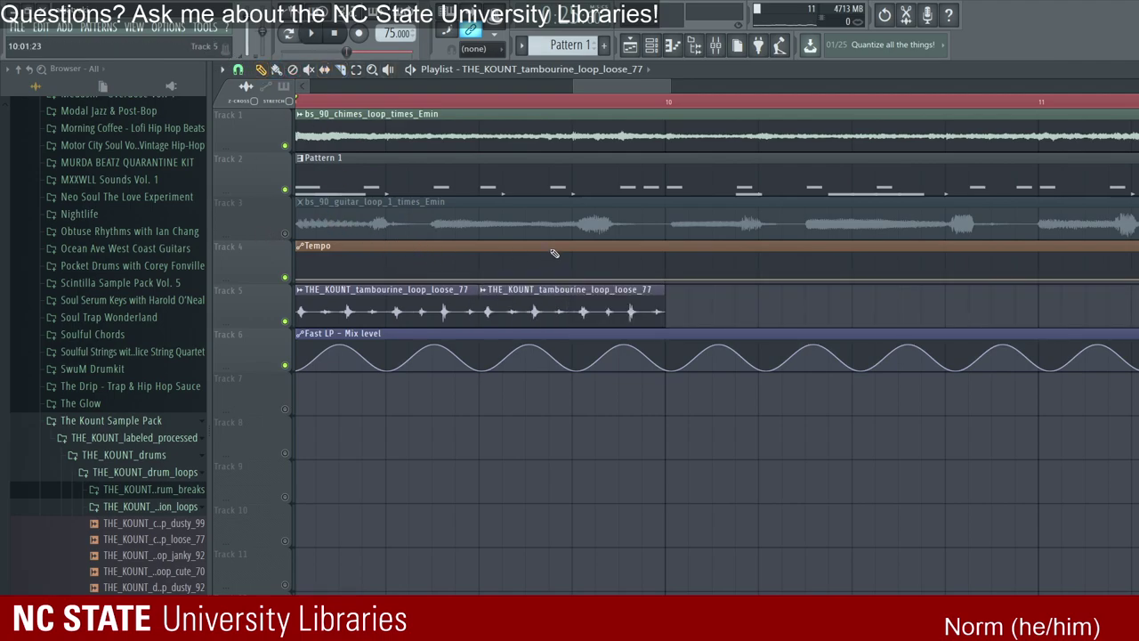
key(ctrl+b)
key(ctrl+b)
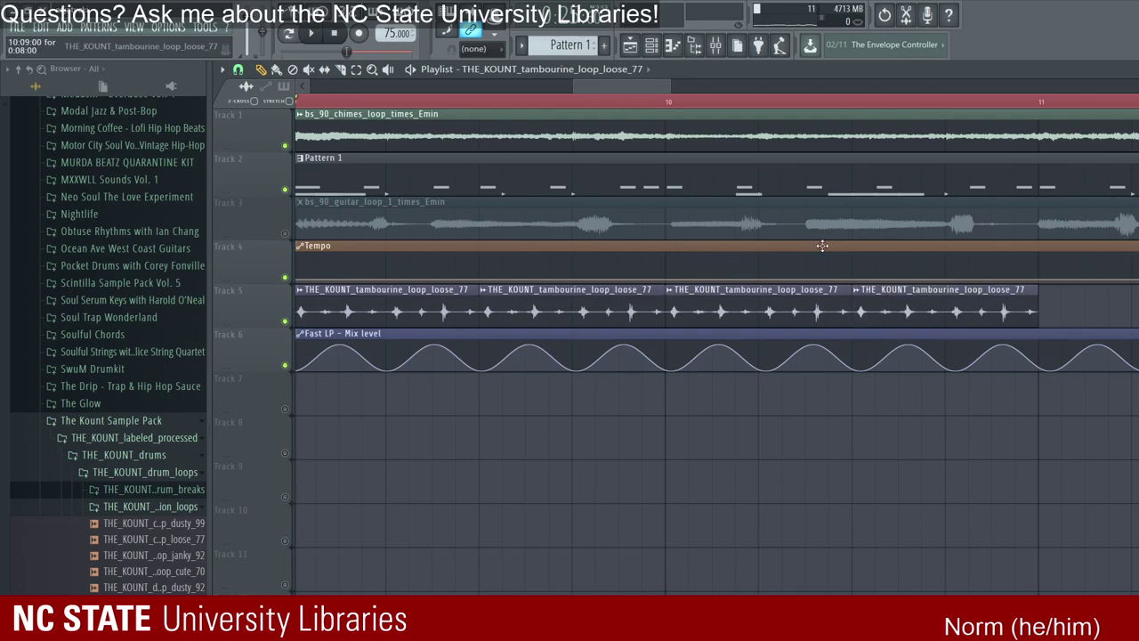
key(ctrl+b)
Step: Start playback and lower the tambourine loop's volume to about 27%
key(space)
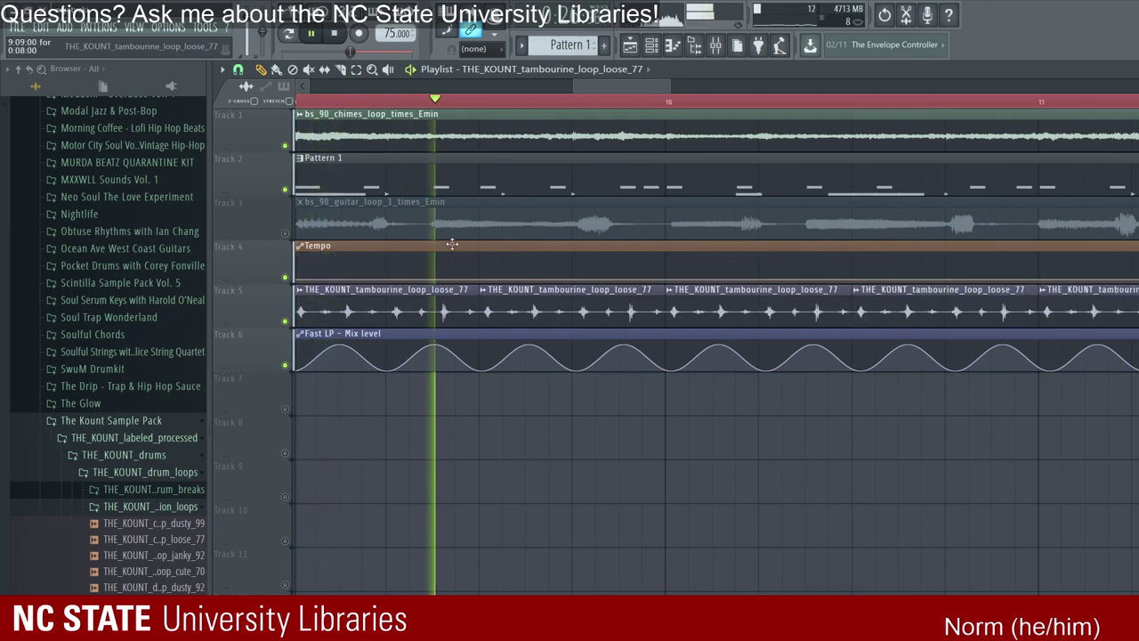
double_click(471, 307)
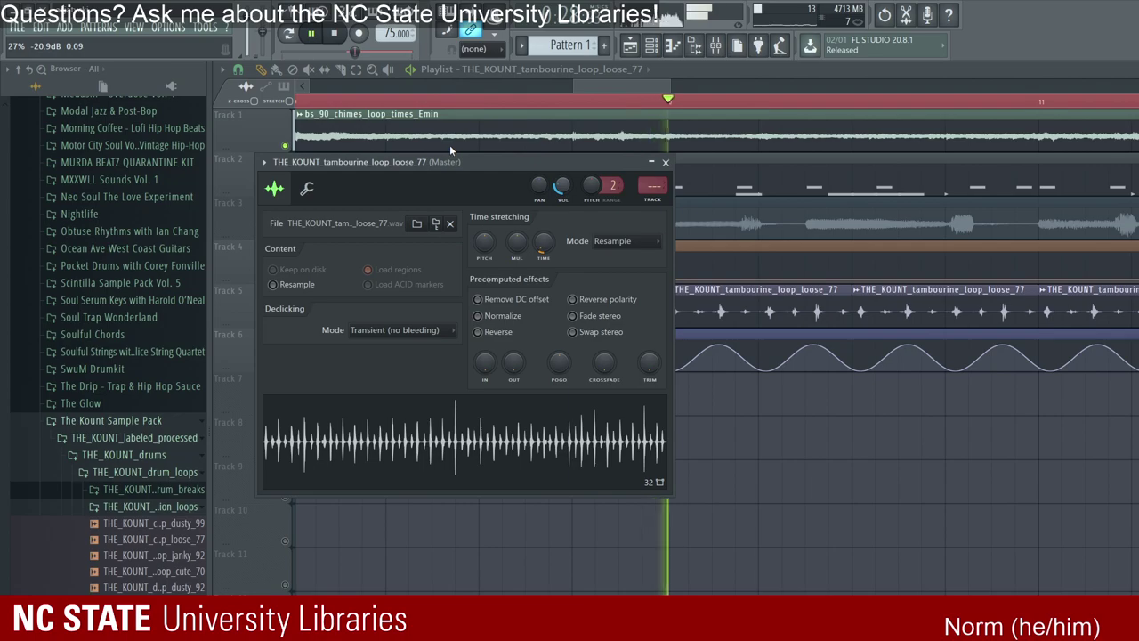
key(Escape)
Step: Continue the half-bar tambourine copies along Track 5 up to bar 17, replacing the four-bar clip at bar 13
scroll(551, 242, down, 3)
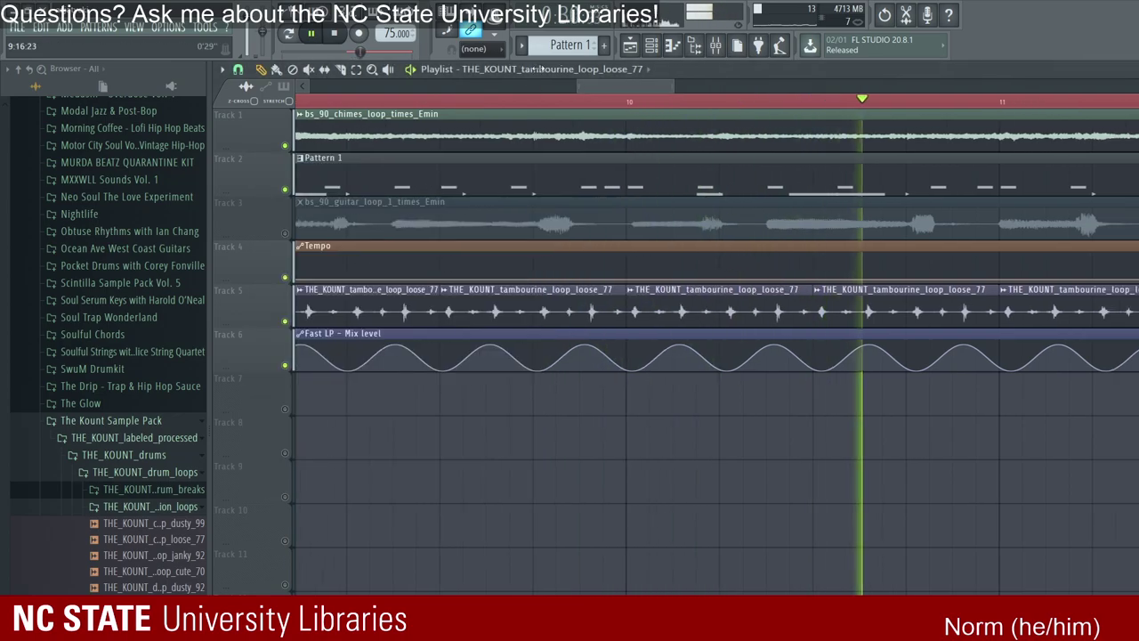
key(ctrl+b)
key(ctrl+b)
key(ctrl+b)
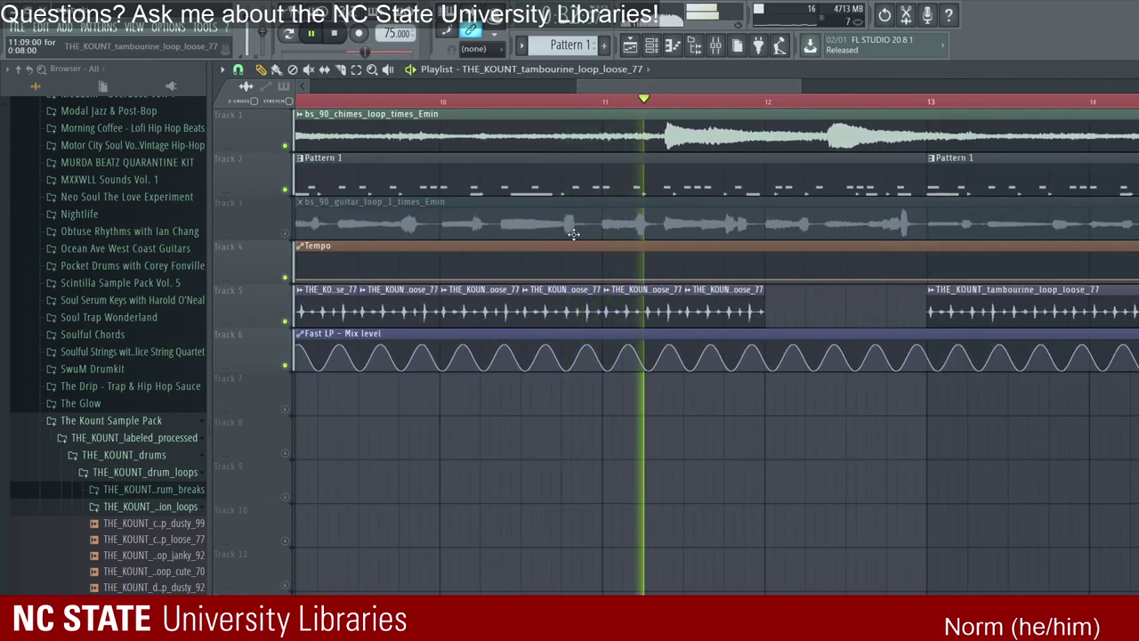
key(ctrl+z)
key(ctrl+b)
key(ctrl+b)
key(ctrl+b)
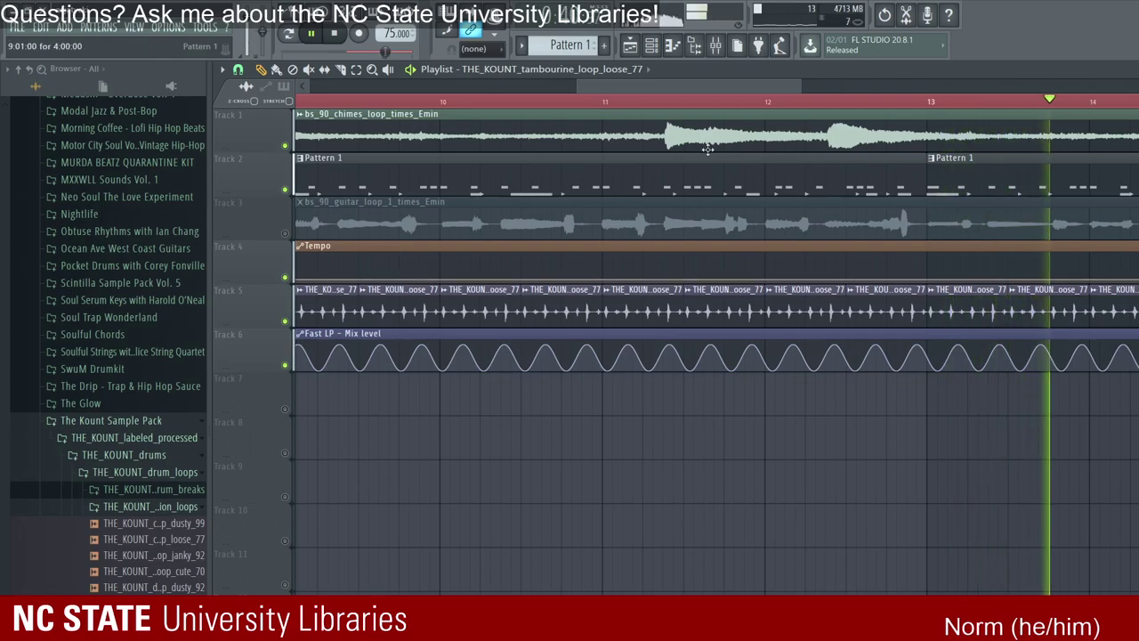
key(ctrl+b)
key(ctrl+b)
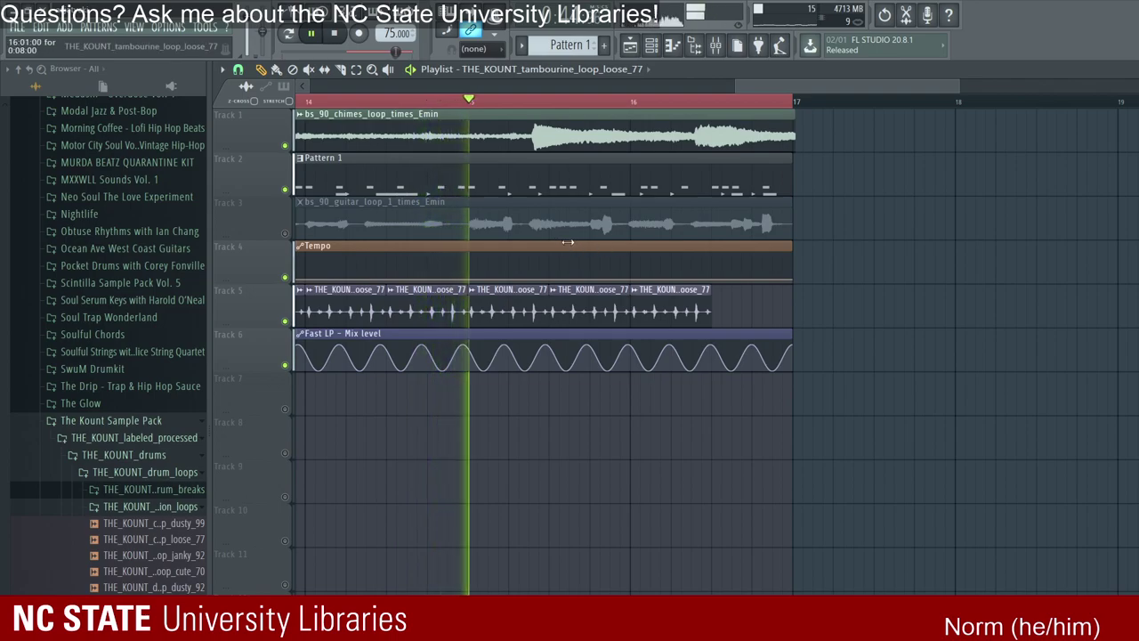
key(ctrl+b)
Step: Unmute Track 3 and route the guitar loop to mixer insert 2
scroll(573, 89, left, 5)
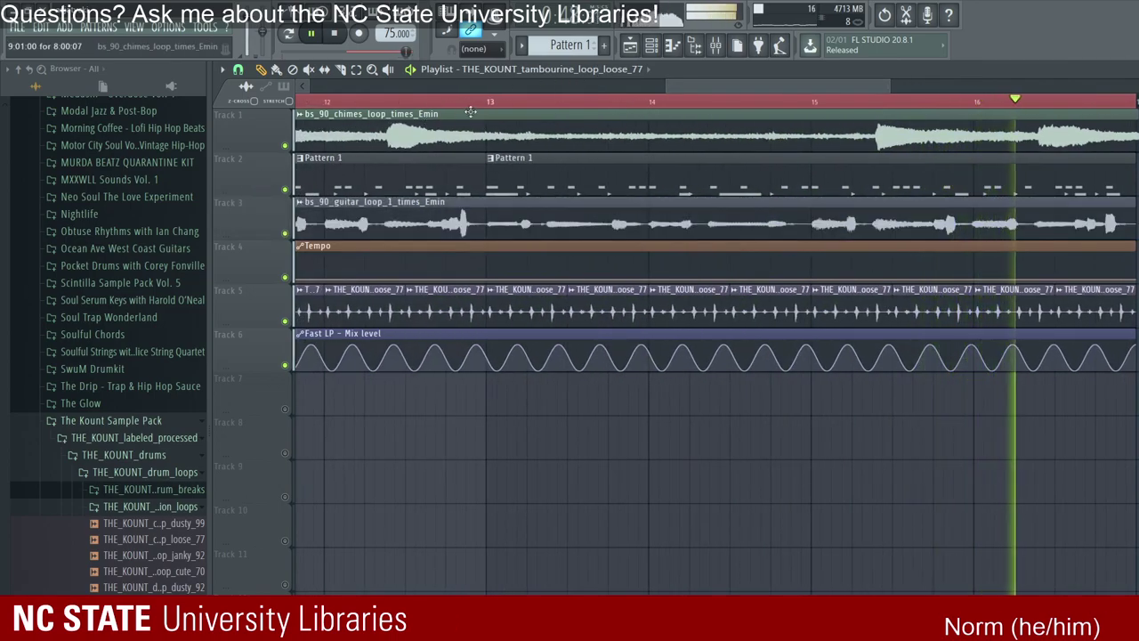
scroll(365, 162, left, 5)
click(388, 202)
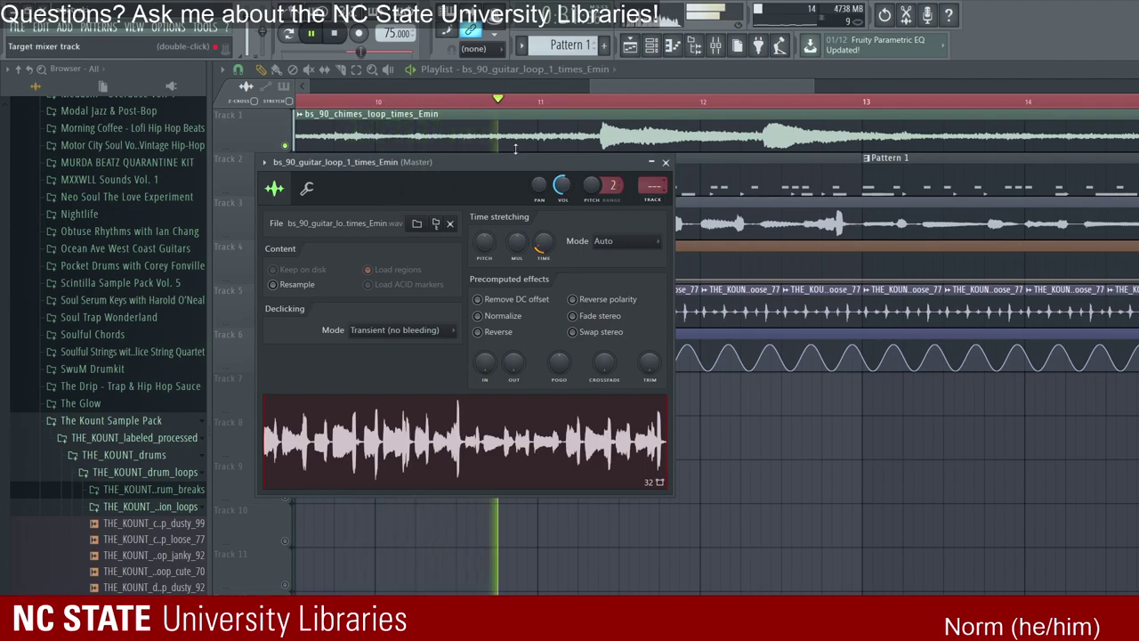
Step: Add Gross Beat to mixer insert 2 with the Slow Tripplet time preset and return to the playlist
key(F9)
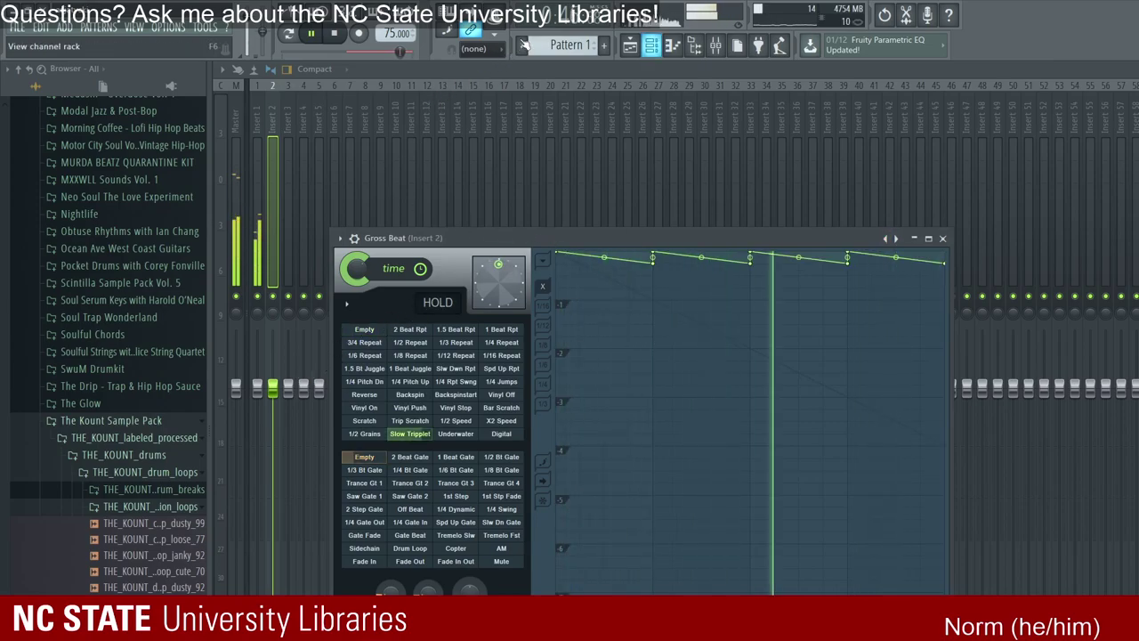
key(F6)
key(F5)
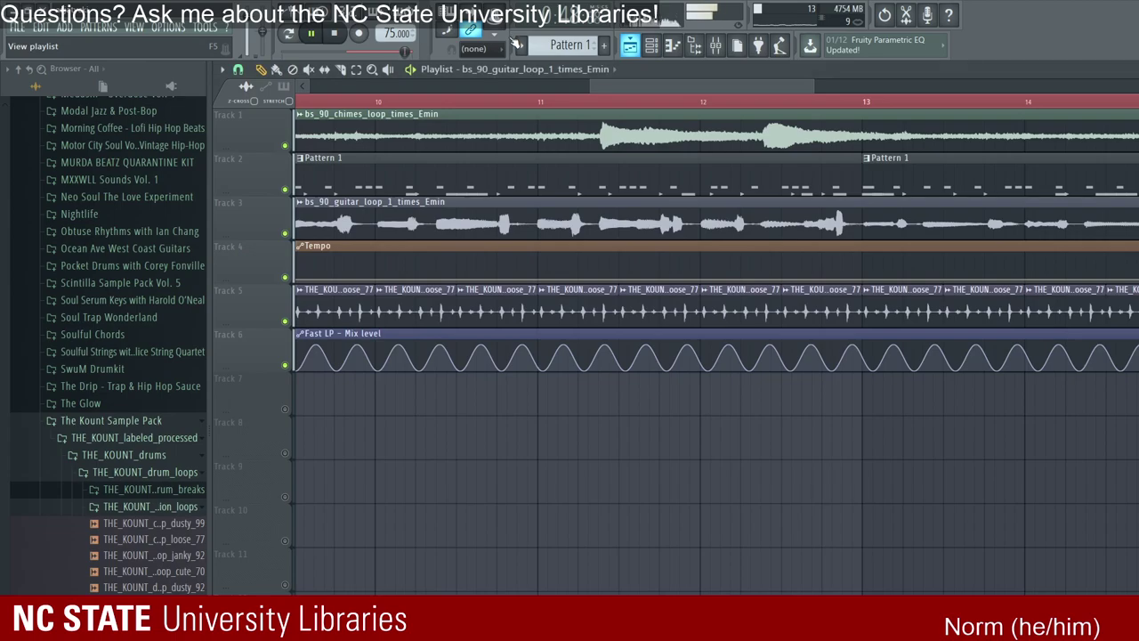
drag(652, 63, 405, 78)
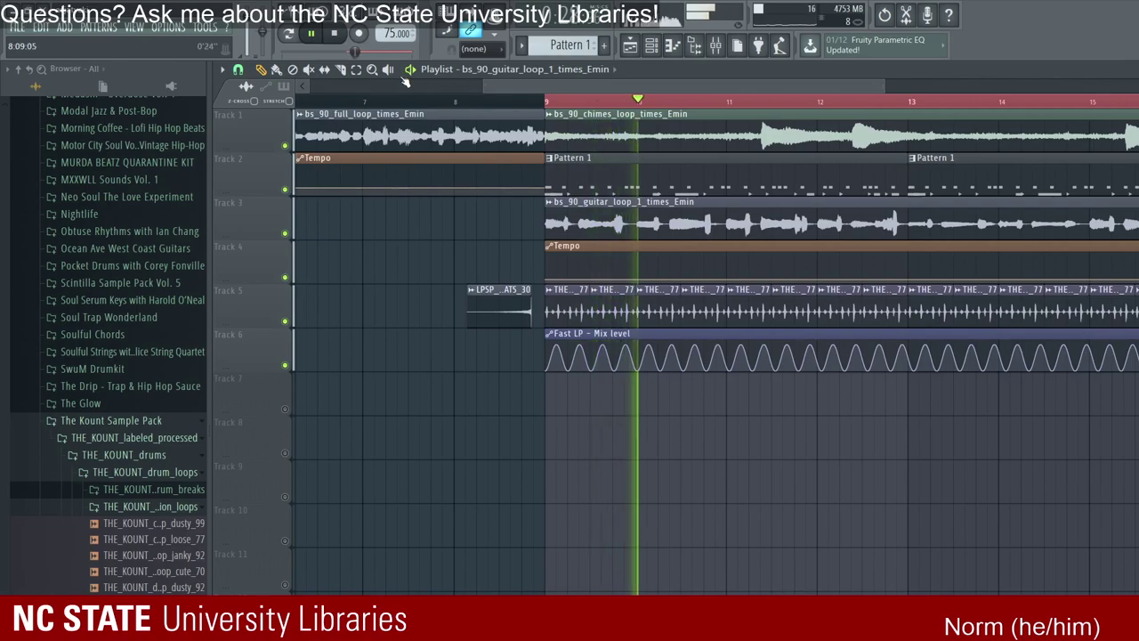
click(651, 46)
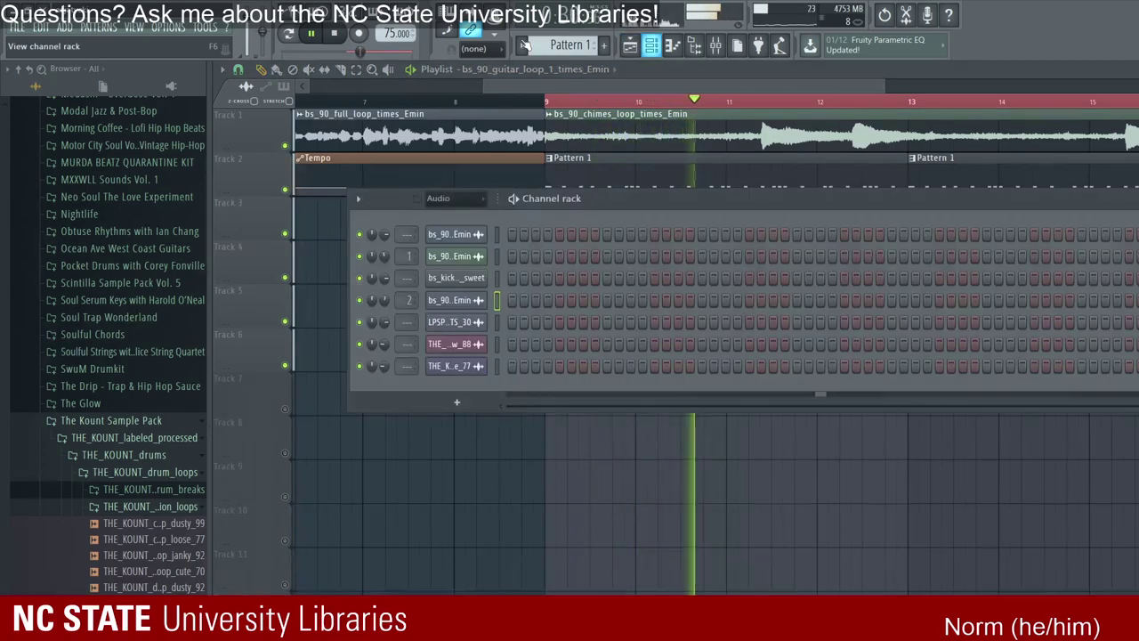
click(487, 74)
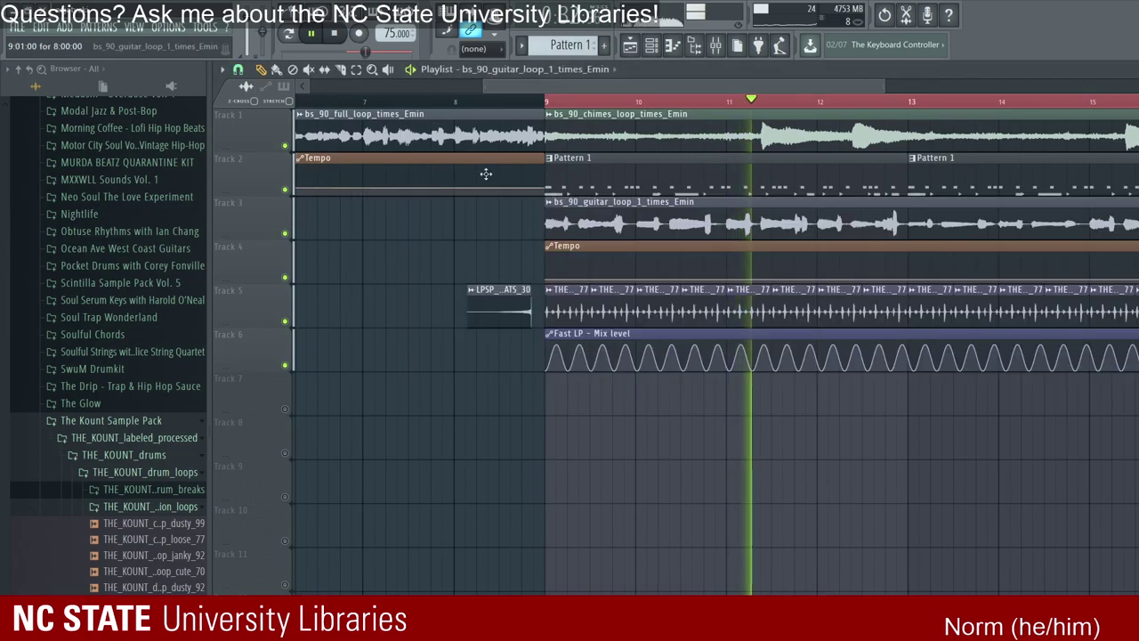
double_click(486, 171)
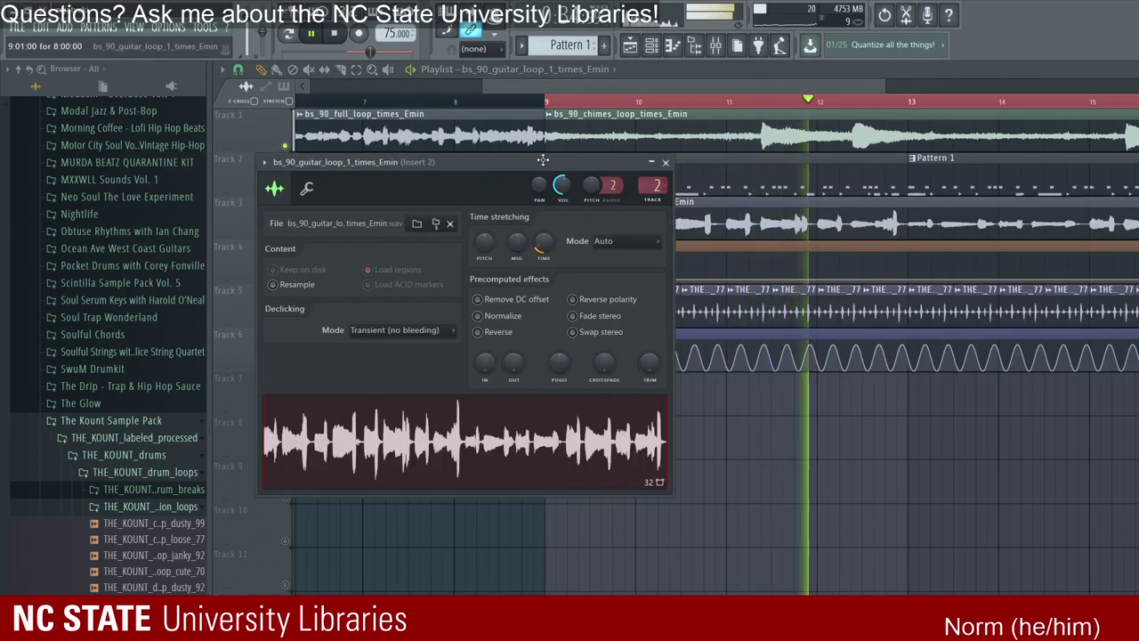
click(519, 148)
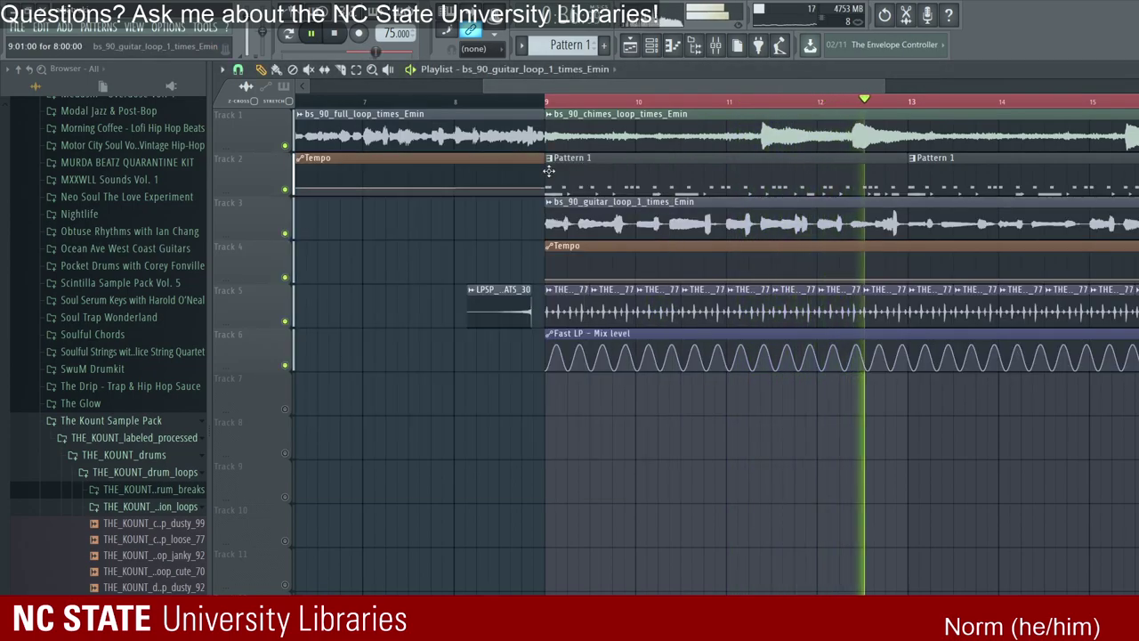
click(508, 145)
Step: Add Fruity delay bank to the guitar loop's mixer insert 2, turn a rack channel's volume down to 8% and return to the playlist
key(F9)
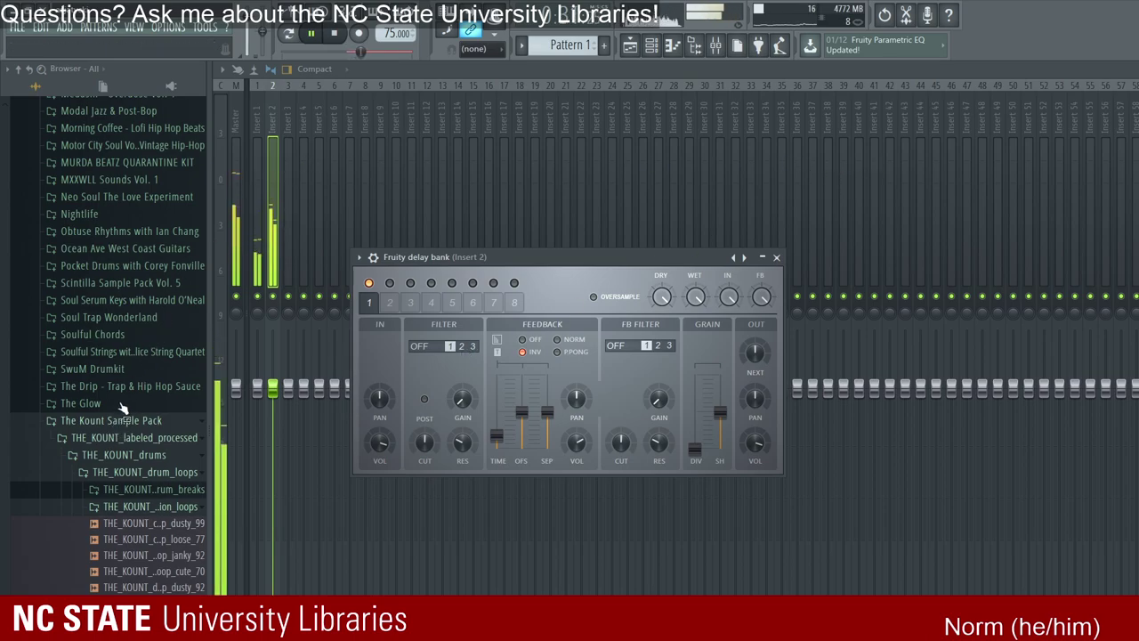
key(F6)
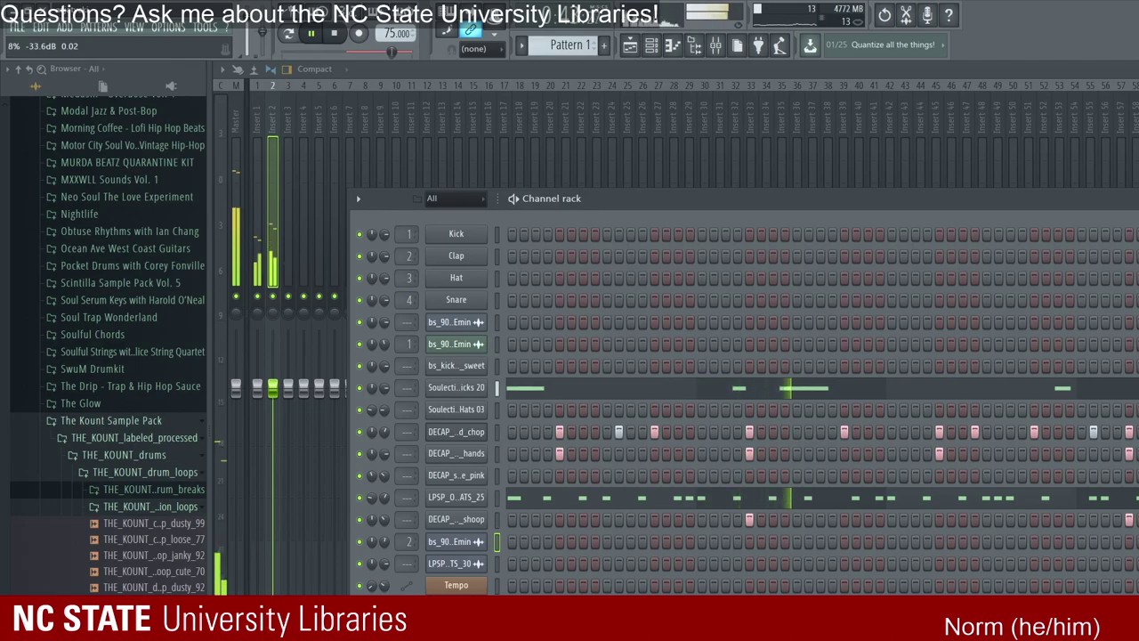
scroll(125, 385, up, 3)
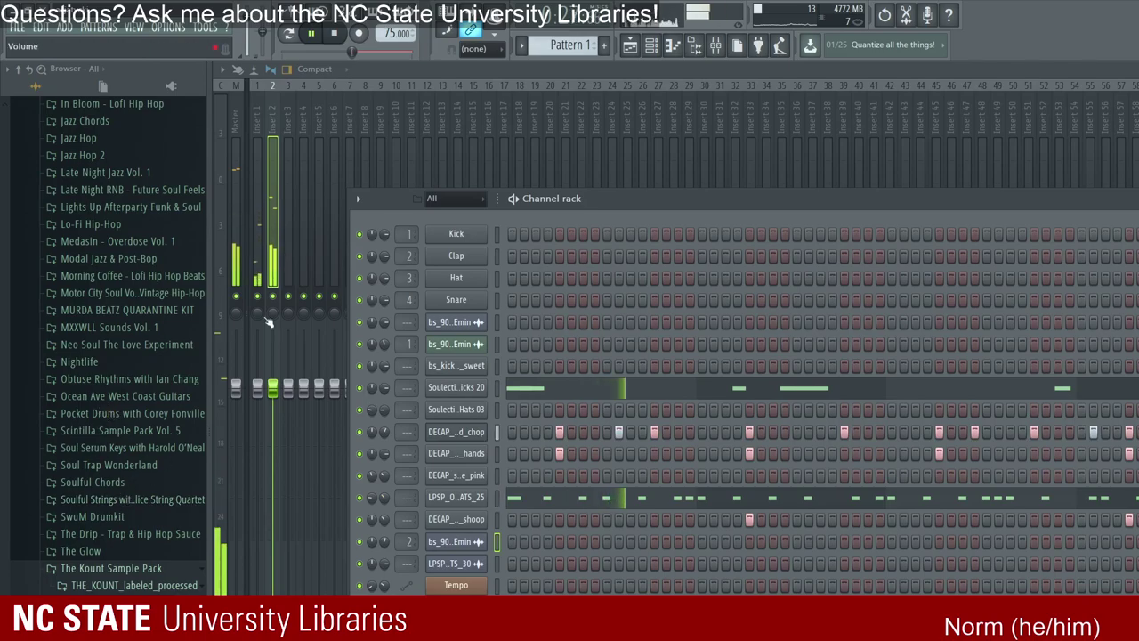
click(651, 45)
key(F9)
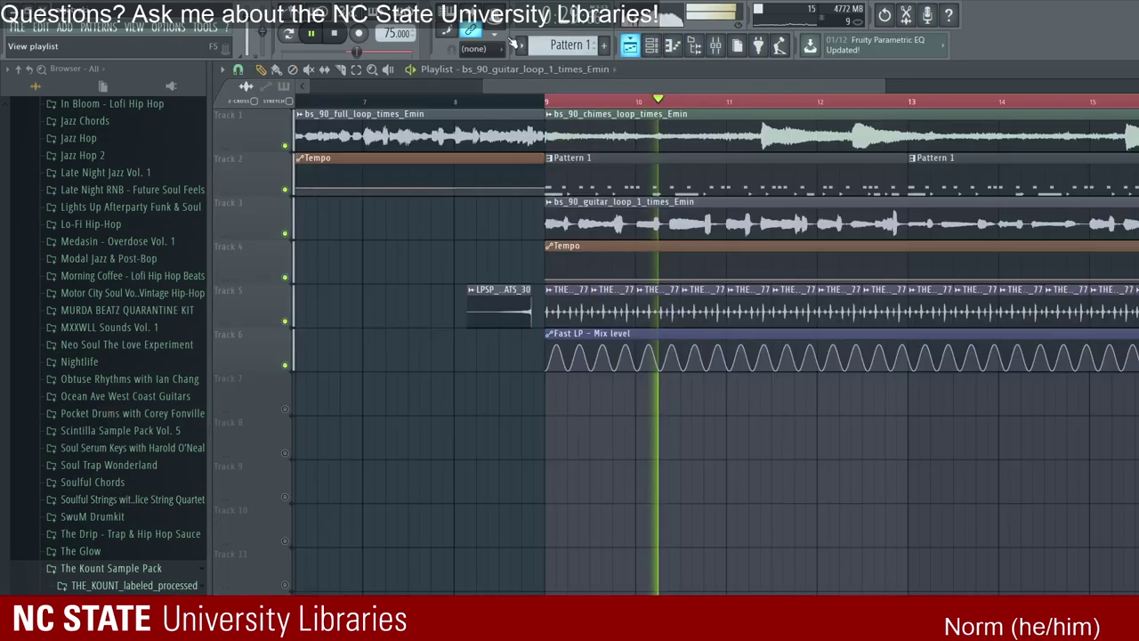
Step: Find bs_90_guitar_loop_2_times_Emin in the Broken Soul pack and place it on Track 7 at bar 9
click(650, 44)
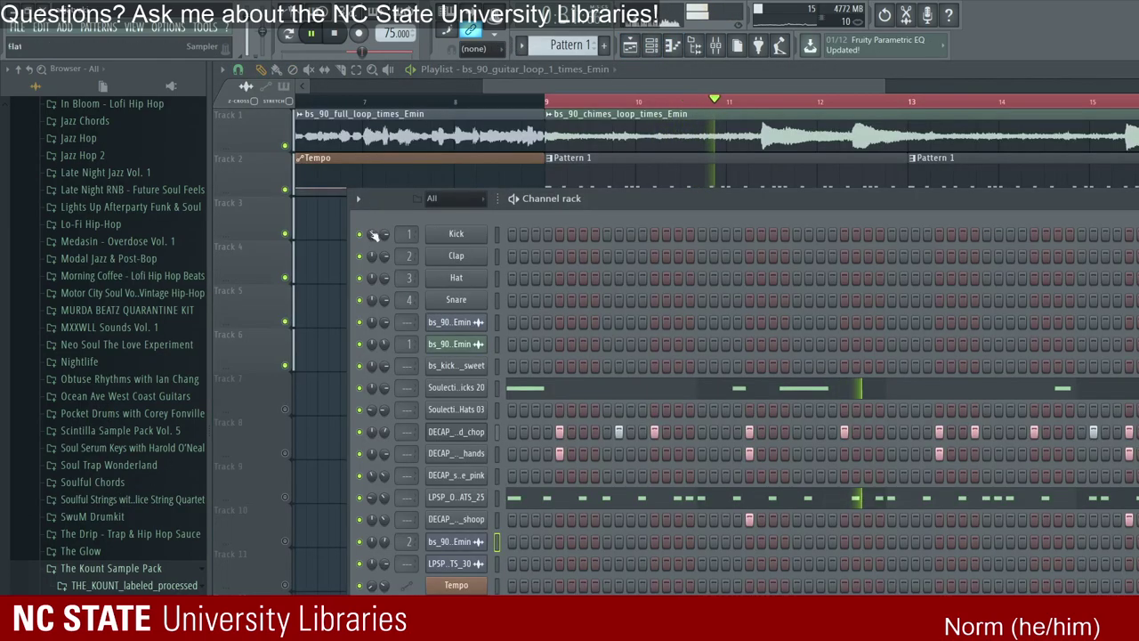
scroll(98, 299, up, 15)
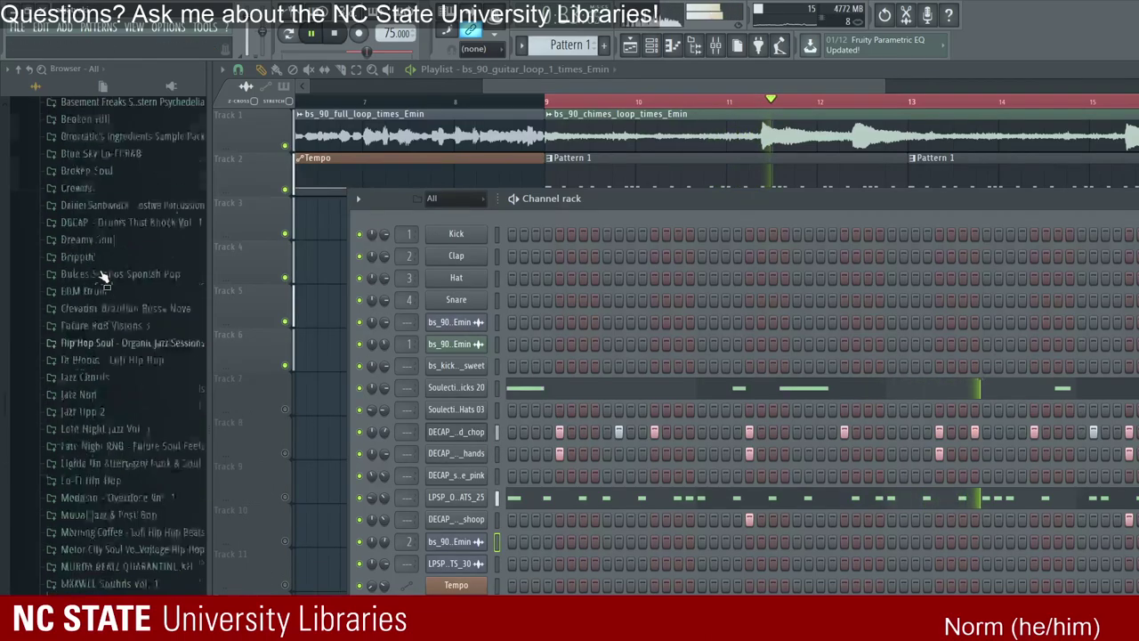
scroll(98, 300, down, 8)
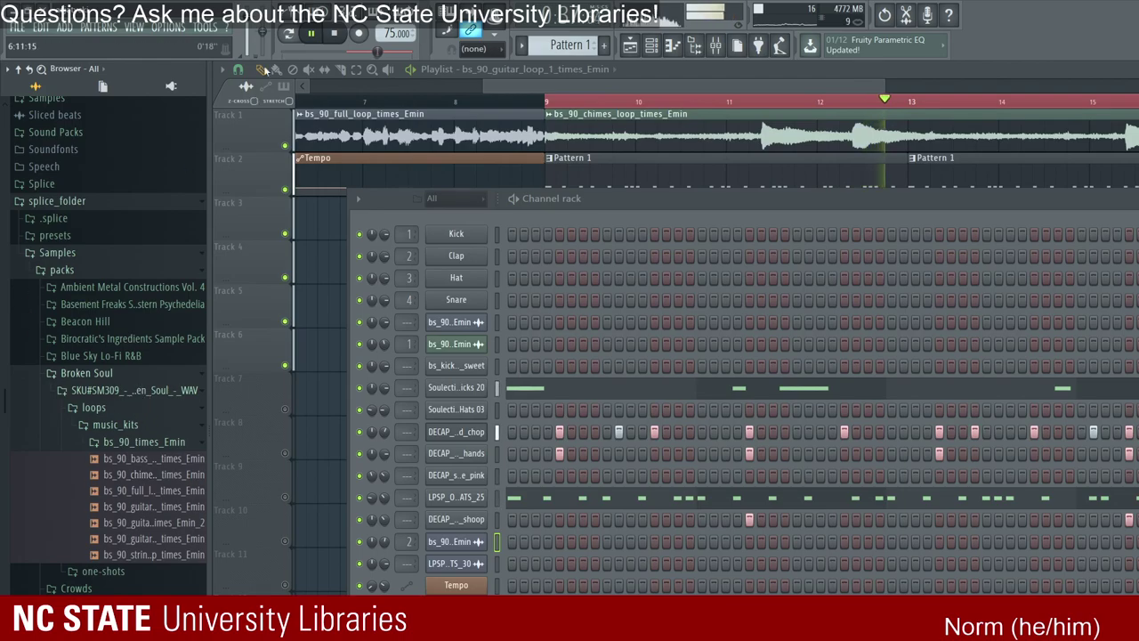
key(Down)
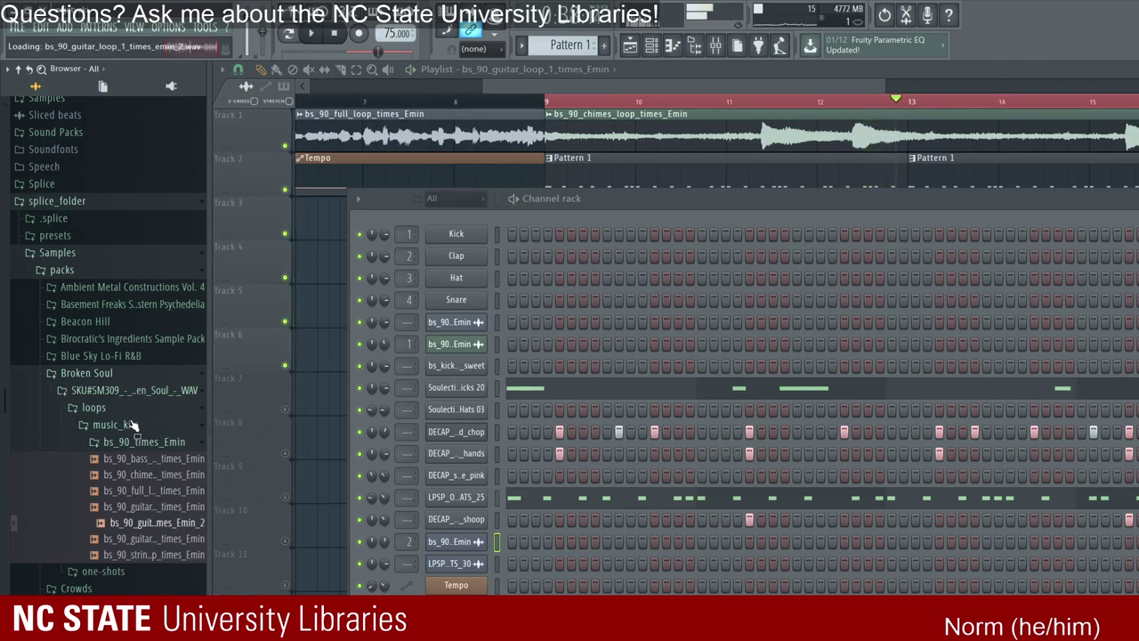
key(Down)
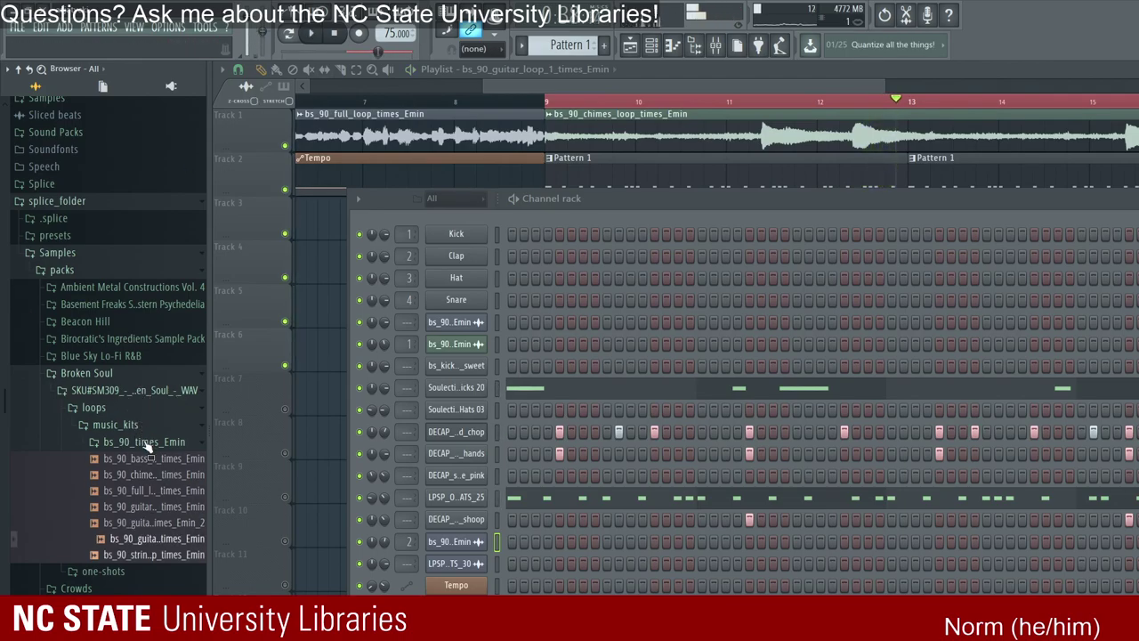
key(F6)
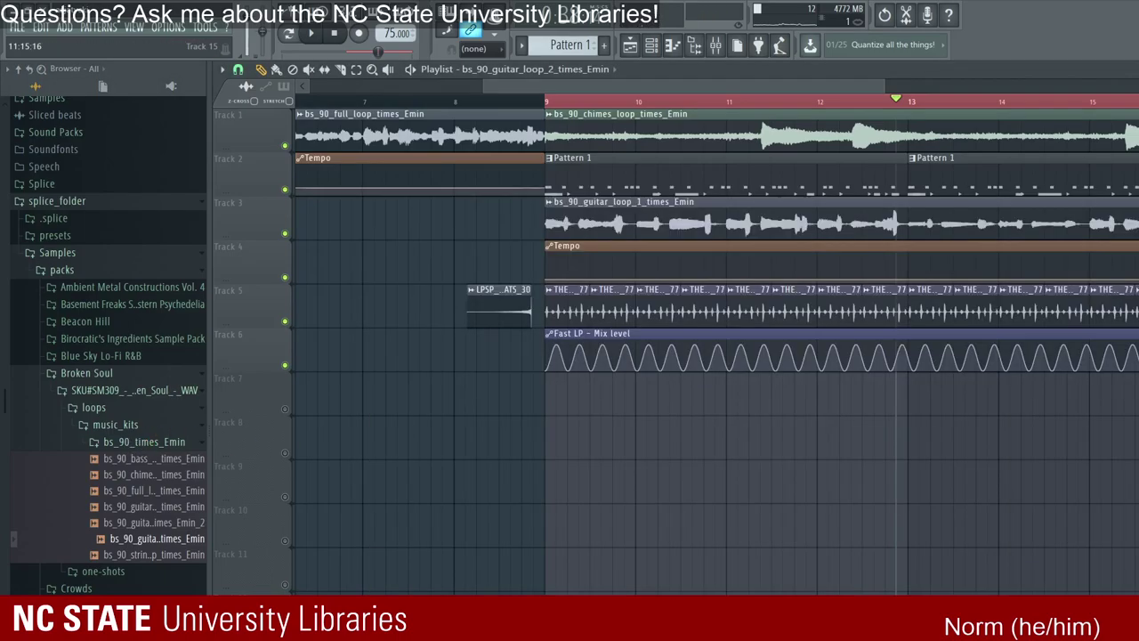
double_click(447, 323)
drag(439, 191, 454, 396)
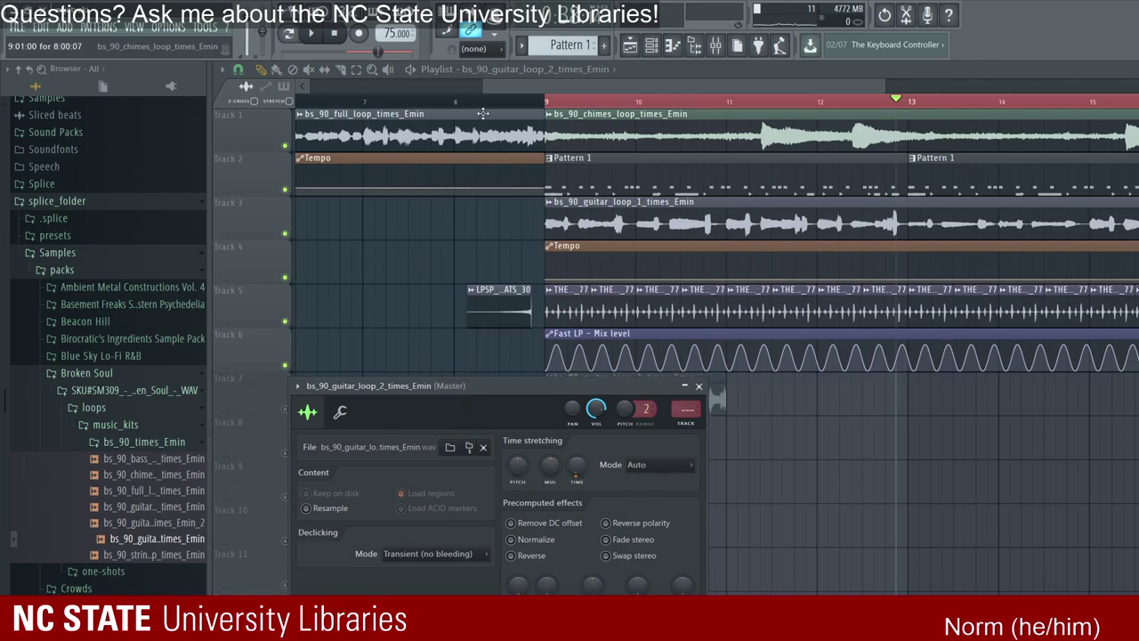
key(Escape)
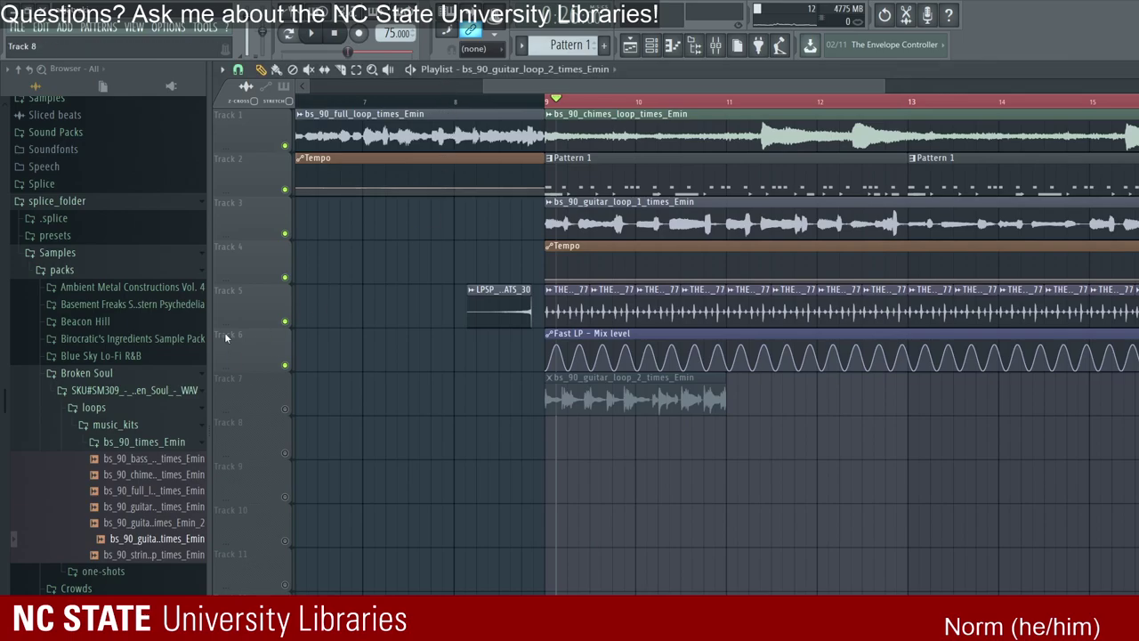
Step: Unmute Track 7 and reverse the second guitar loop at a lower channel volume
key(space)
double_click(487, 314)
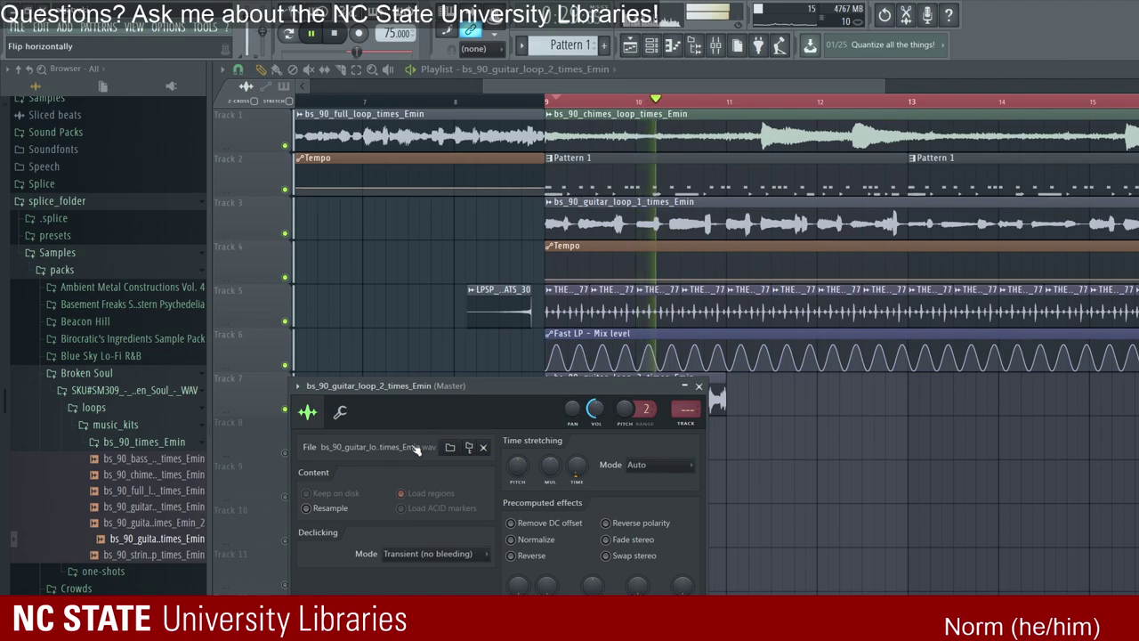
click(511, 555)
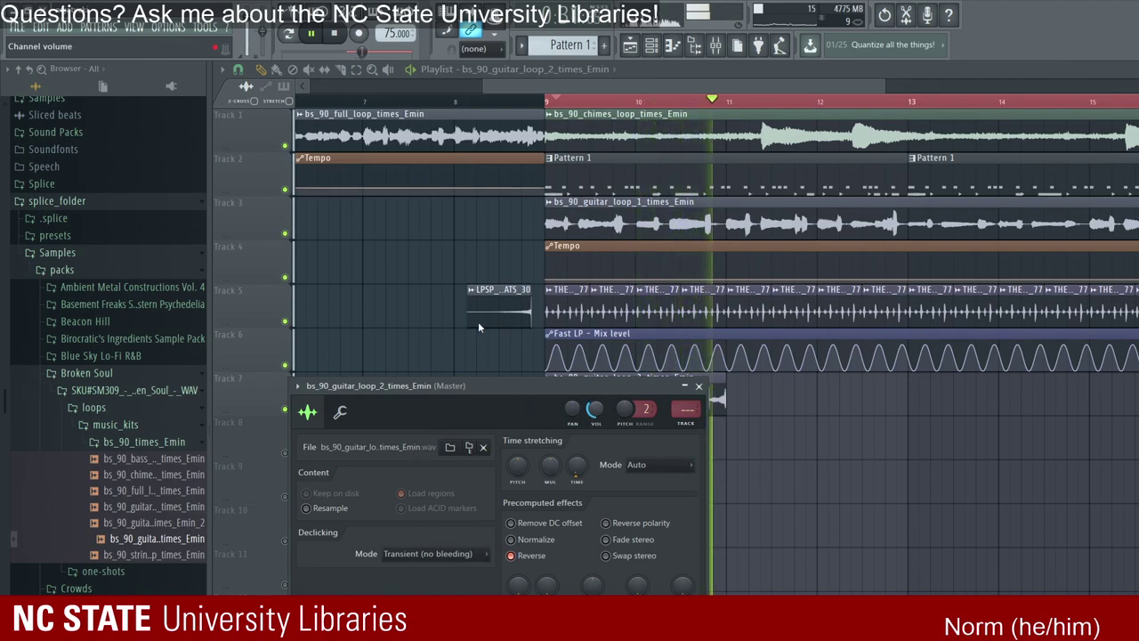
click(699, 385)
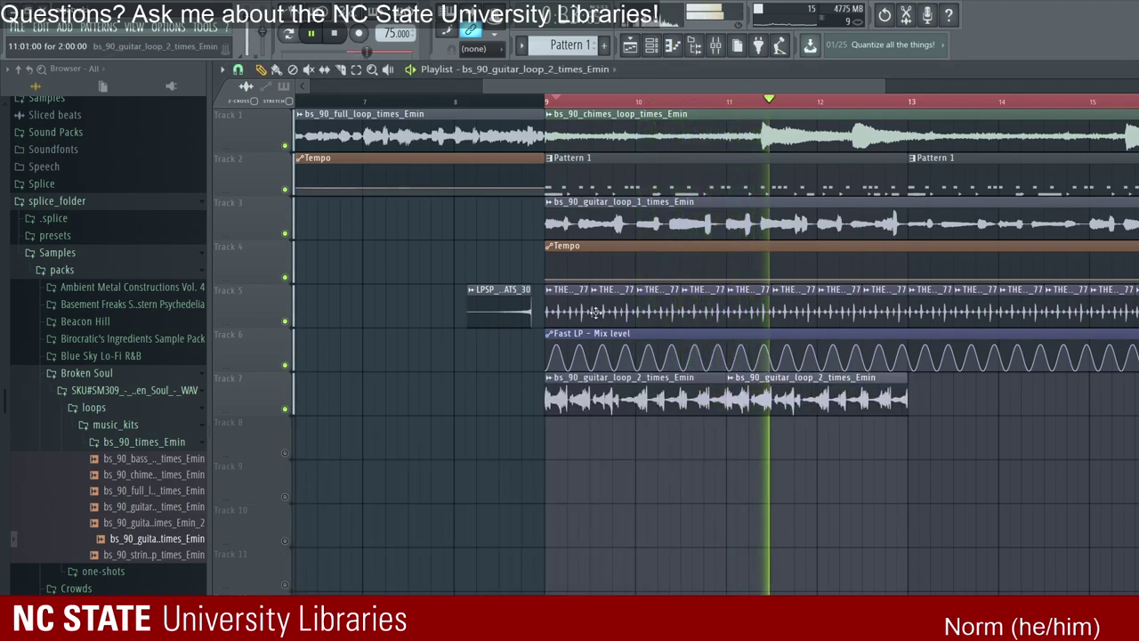
Step: Stretch the reversed guitar loop on Track 7 to four bars and repeat it at bar 13
key(ctrl+b)
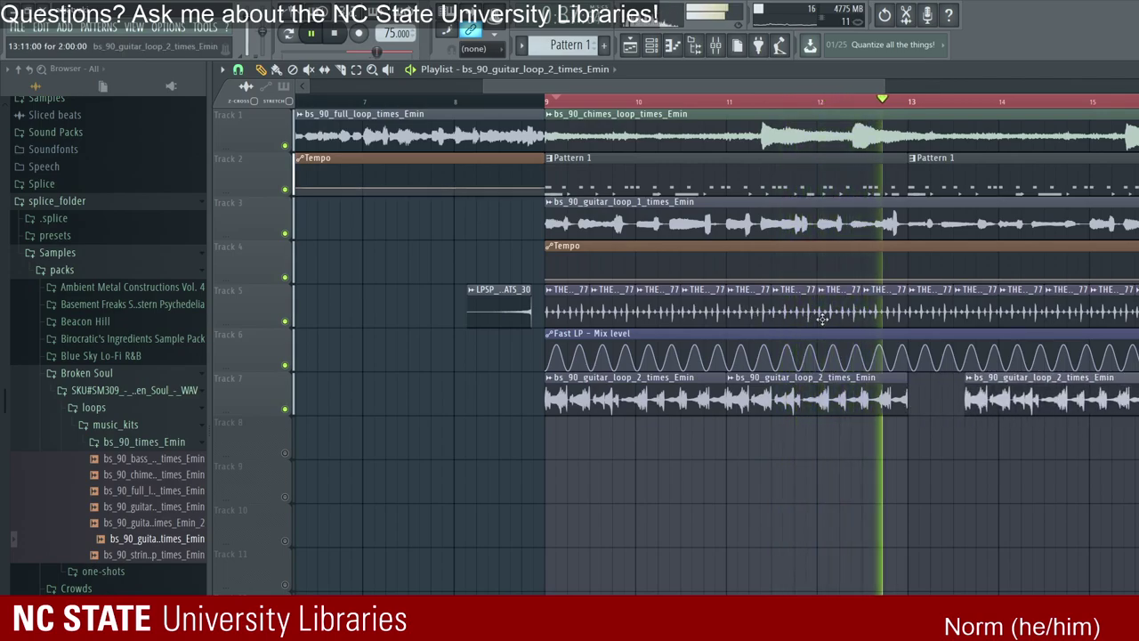
right_click(816, 398)
Step: Route the reversed guitar loop to mixer insert 3 and add Fruity Stereo Enhancer there, adjusting its stereo separation
double_click(623, 398)
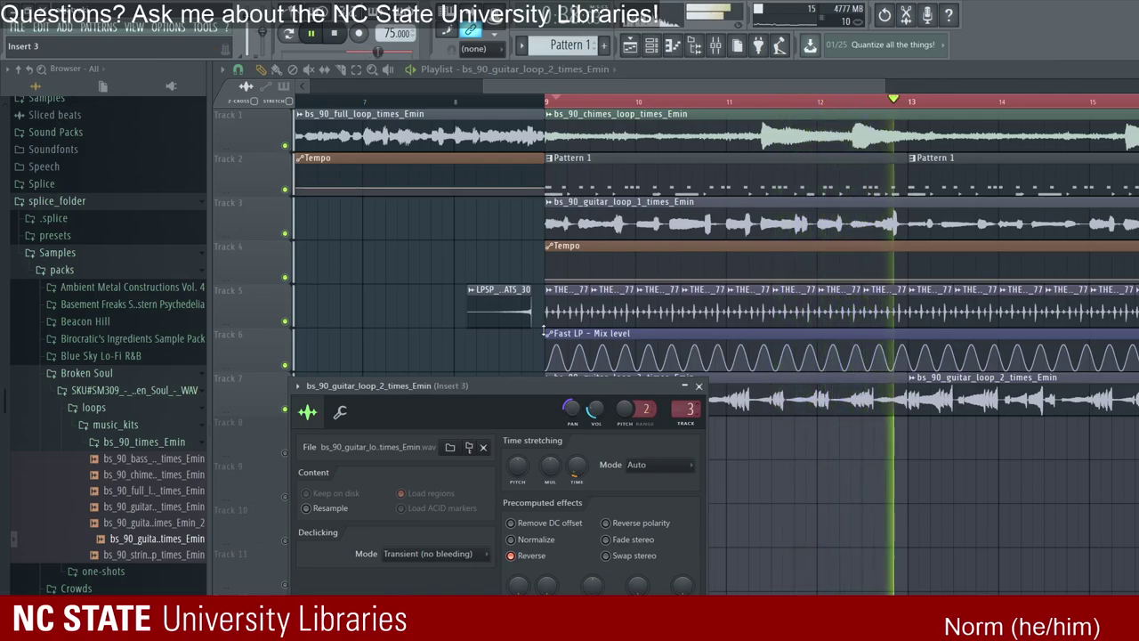
key(F9)
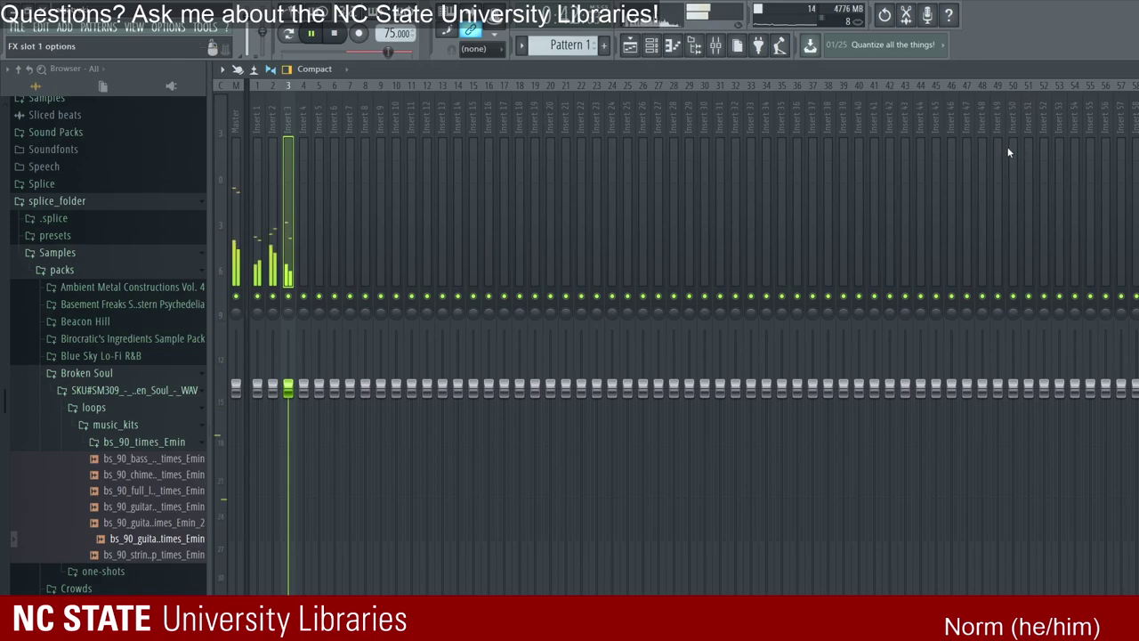
drag(250, 176, 249, 169)
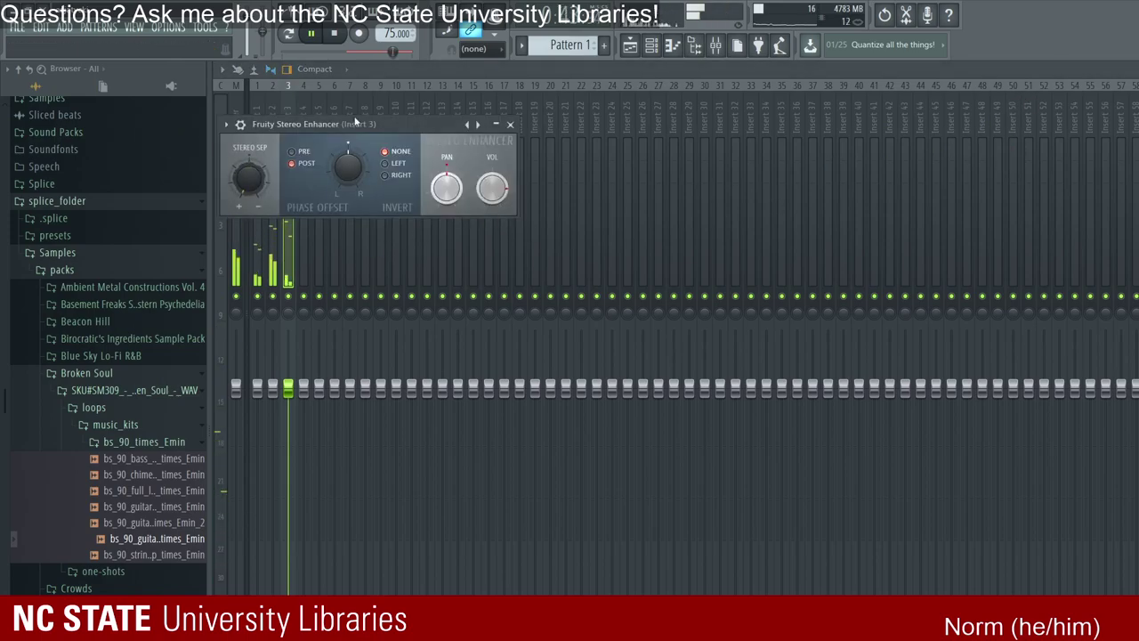
click(629, 45)
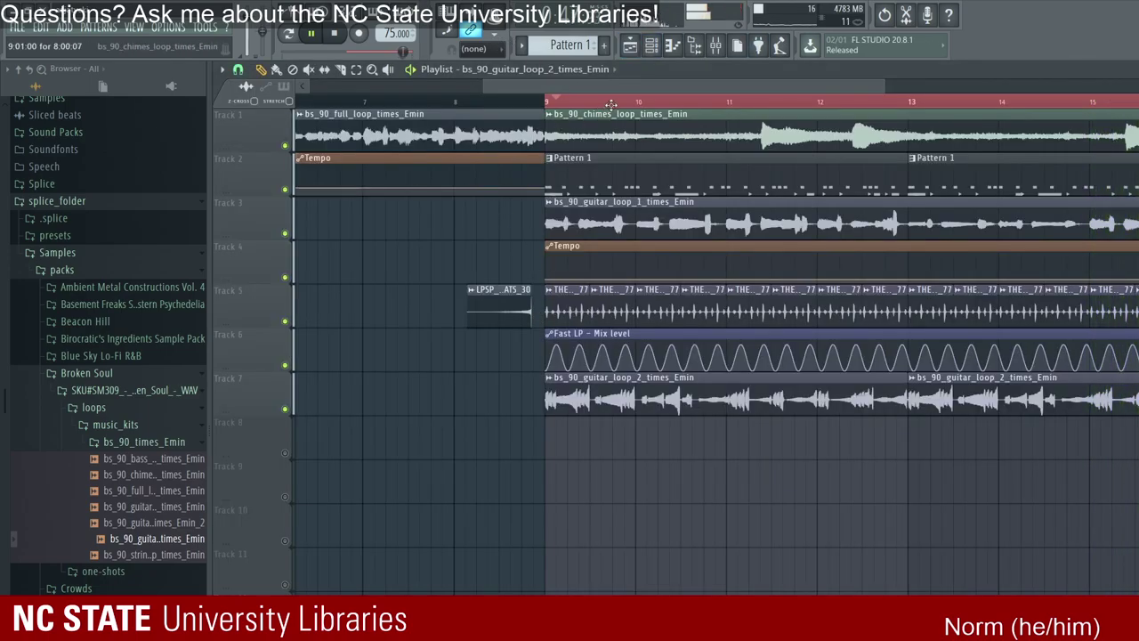
Step: Check the chimes loop's mixer routing and assign the Kount tambourine loop to mixer insert 1
double_click(511, 106)
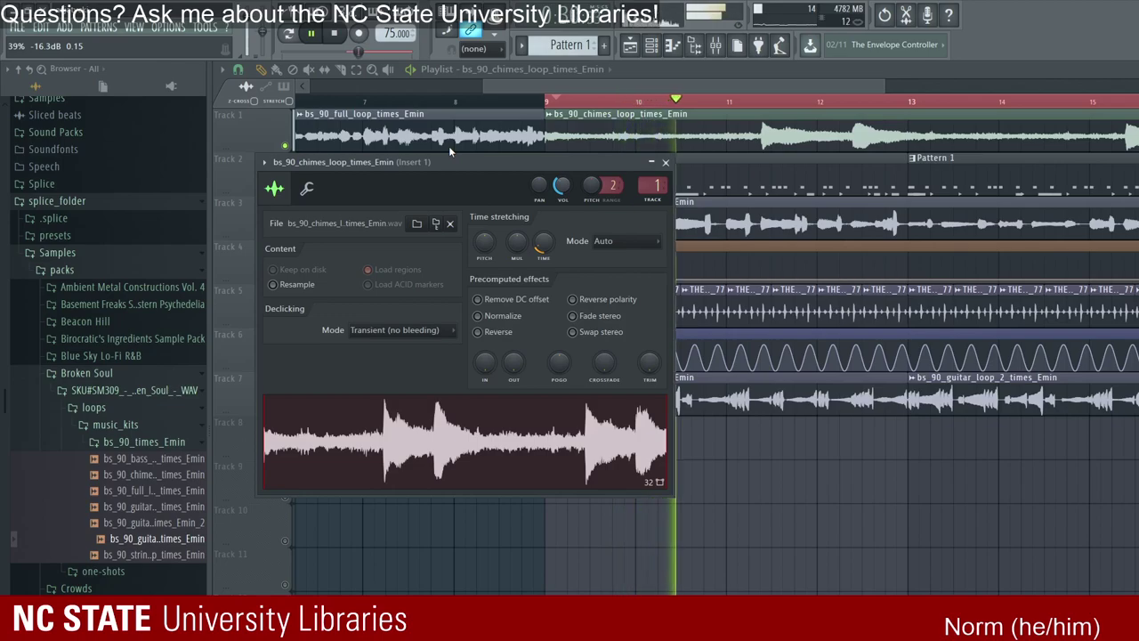
click(593, 243)
double_click(593, 244)
key(ctrl+l)
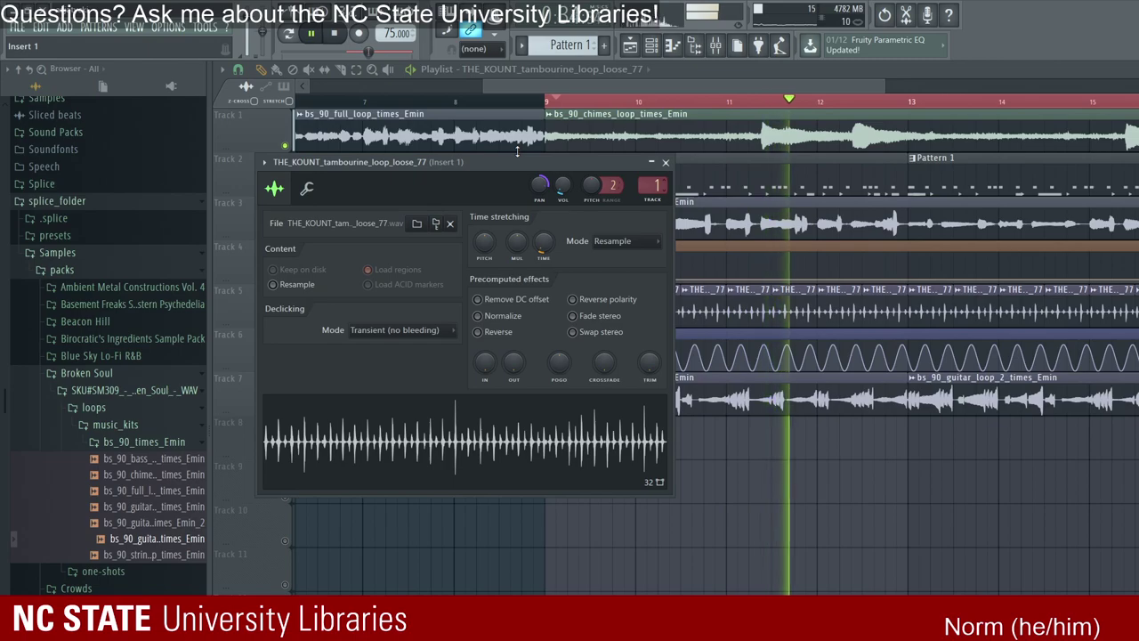
click(482, 90)
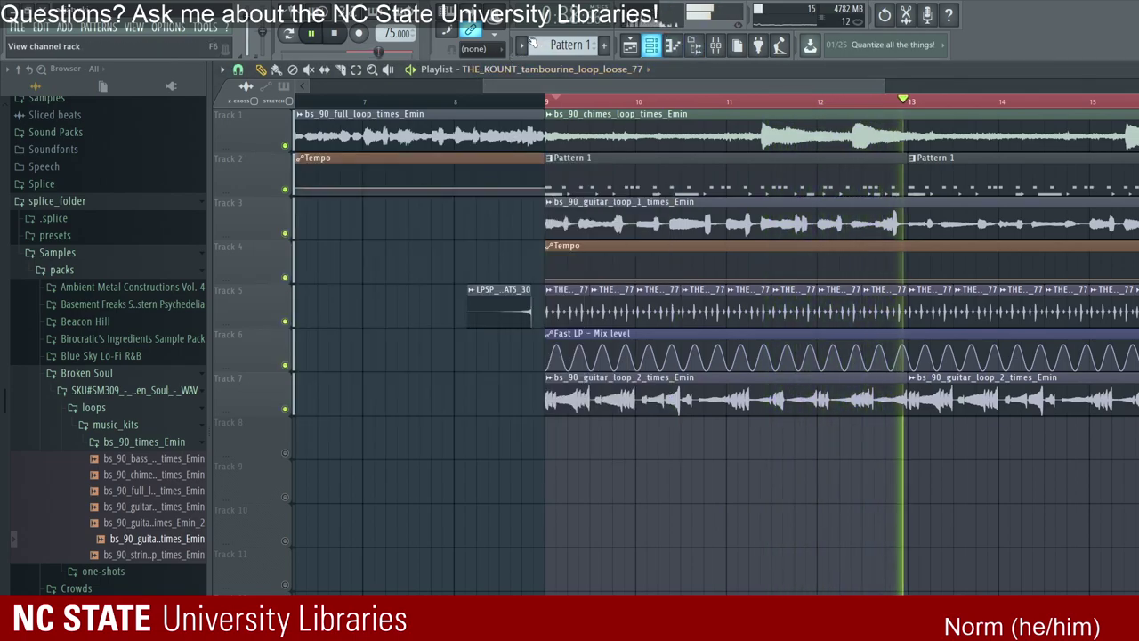
Step: Try the bs_90_bass_loop_times_Emin loop from the Broken Soul pack on Track 8
click(650, 45)
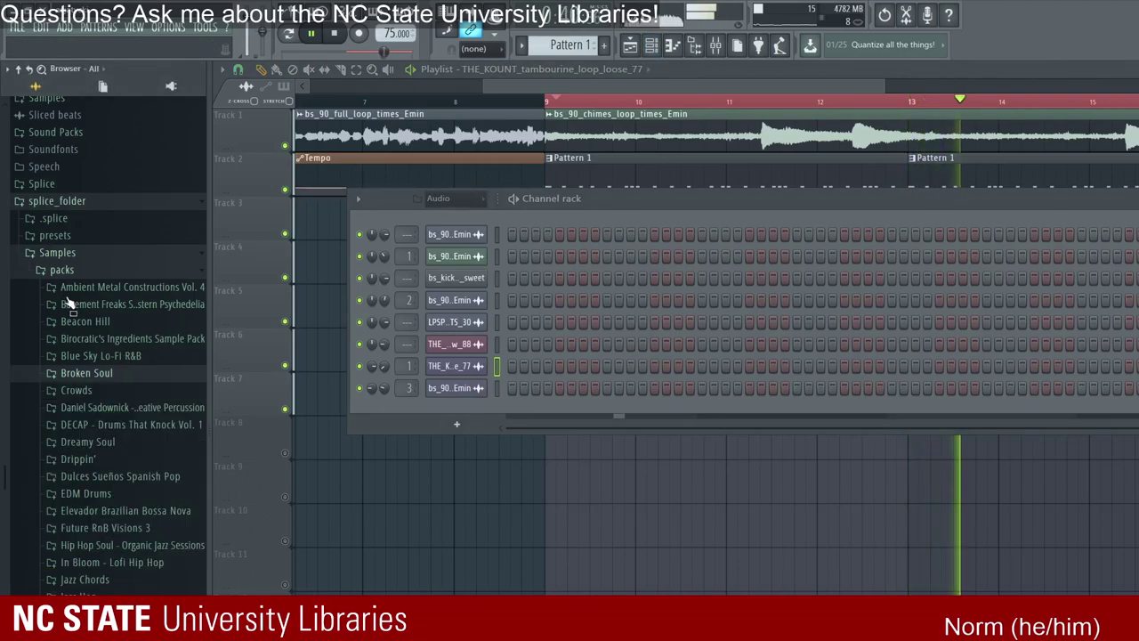
click(432, 198)
click(356, 167)
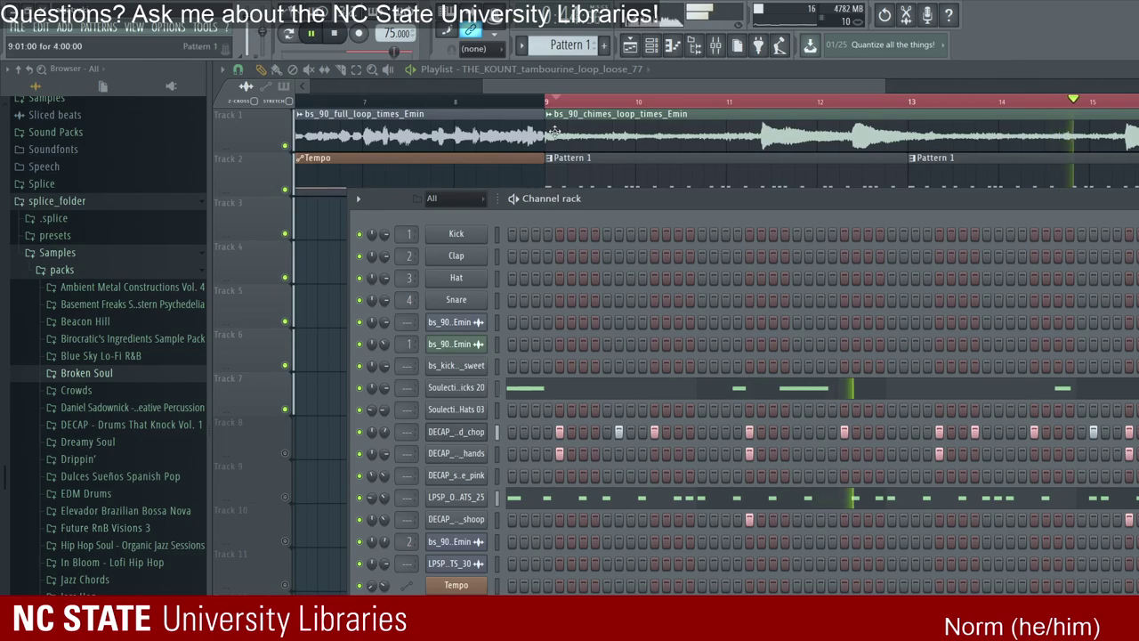
key(F6)
key(F6)
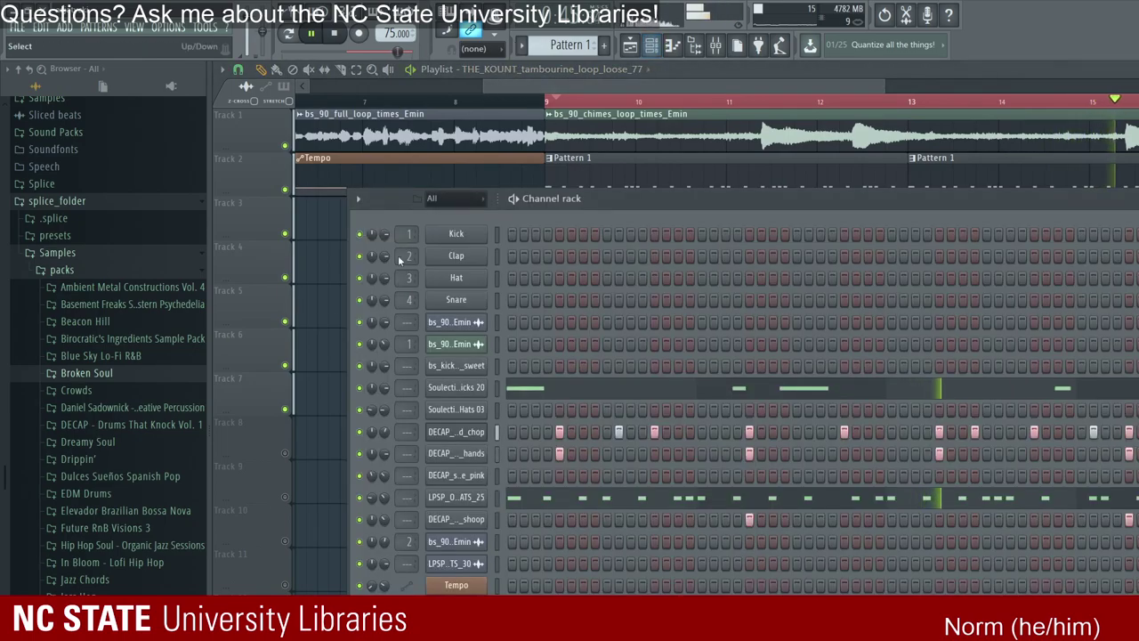
click(105, 372)
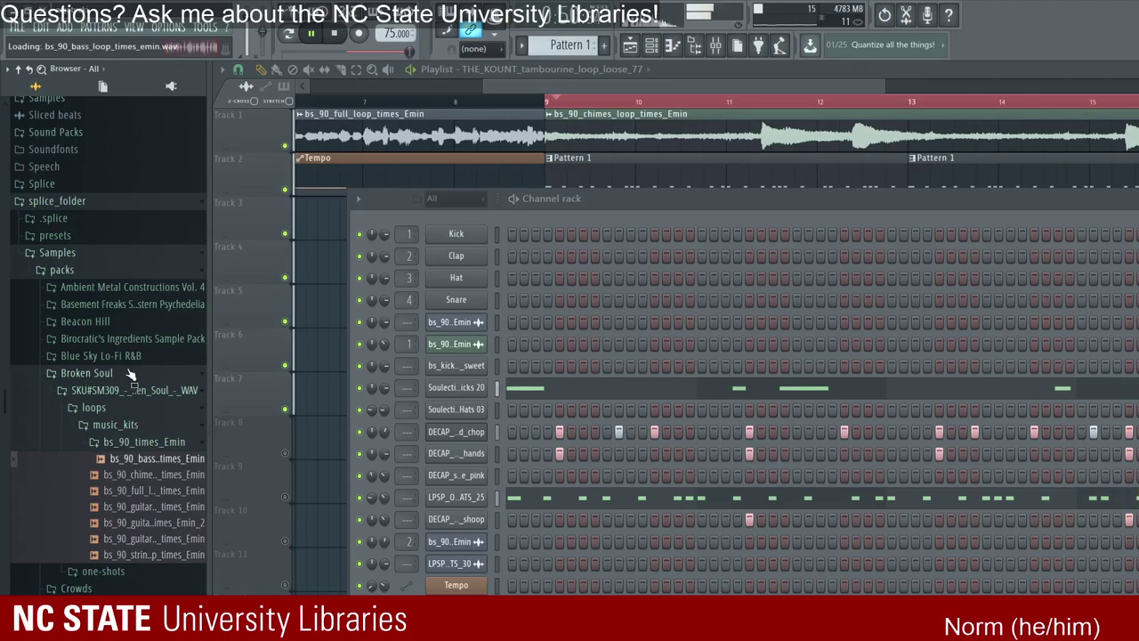
drag(126, 371, 1004, 382)
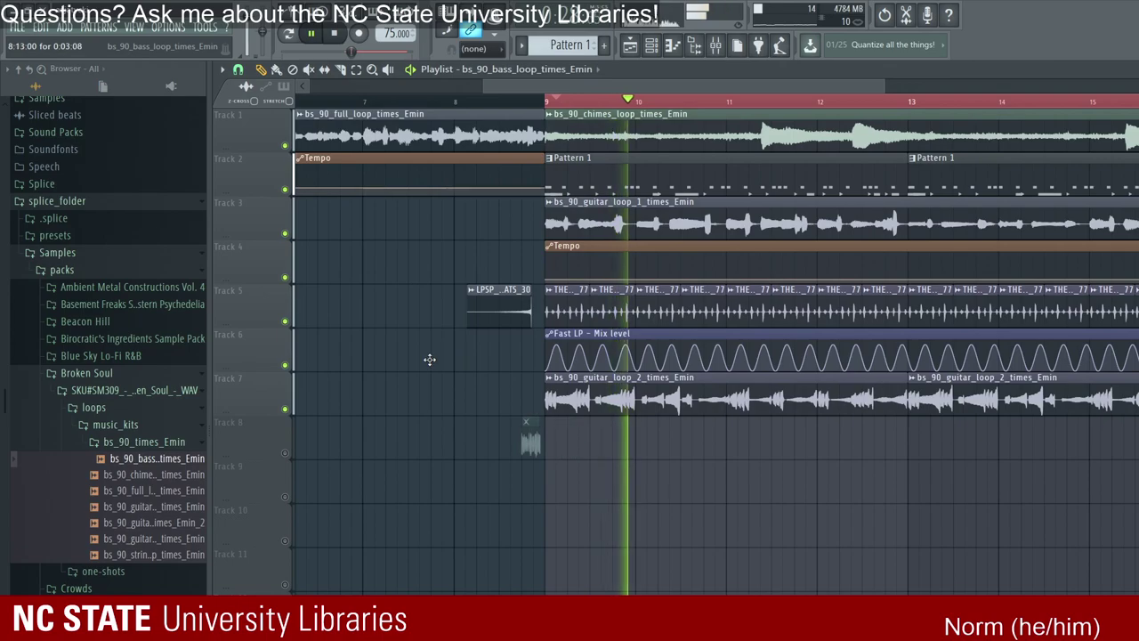
drag(448, 190, 497, 505)
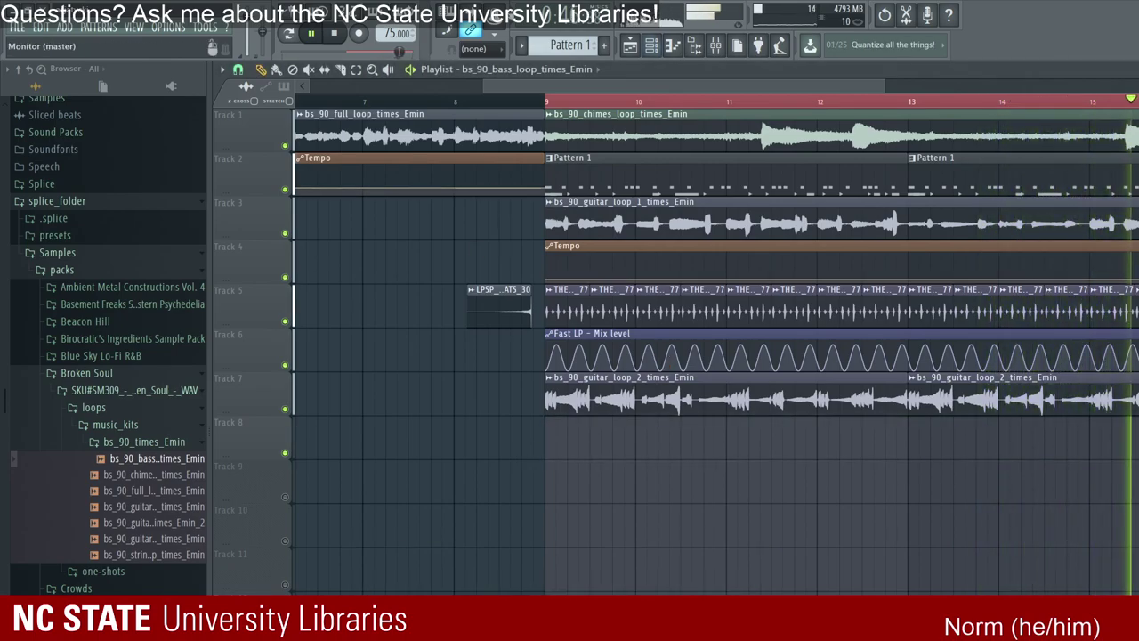
Step: Delete the bass loop's channel and show all channels in the channel rack
click(650, 45)
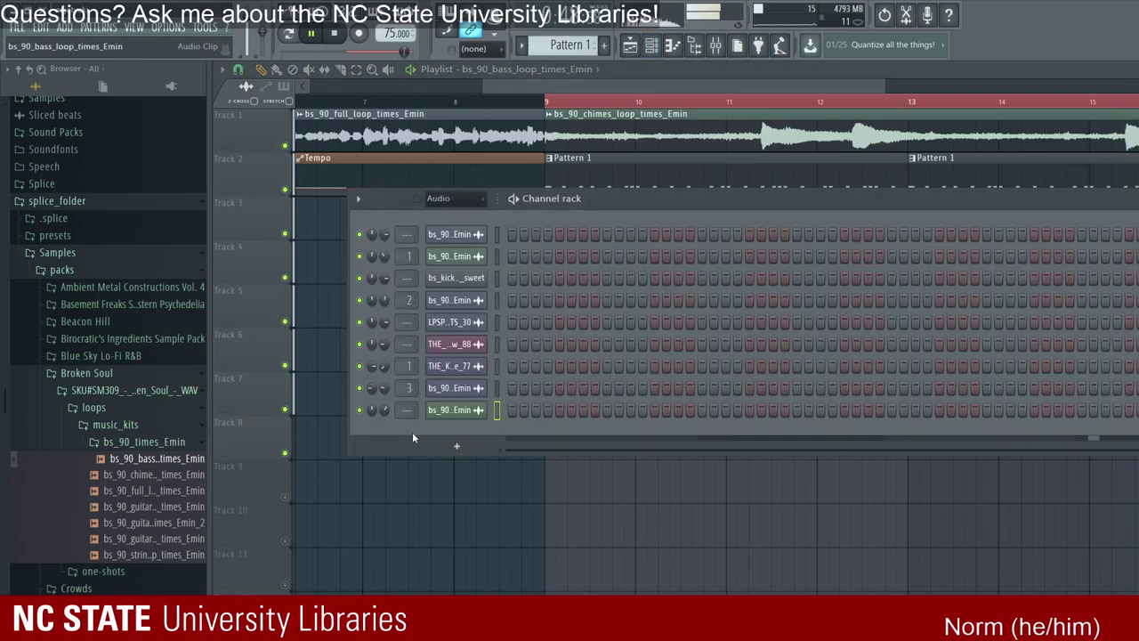
key(alt+Delete)
key(Page_Up)
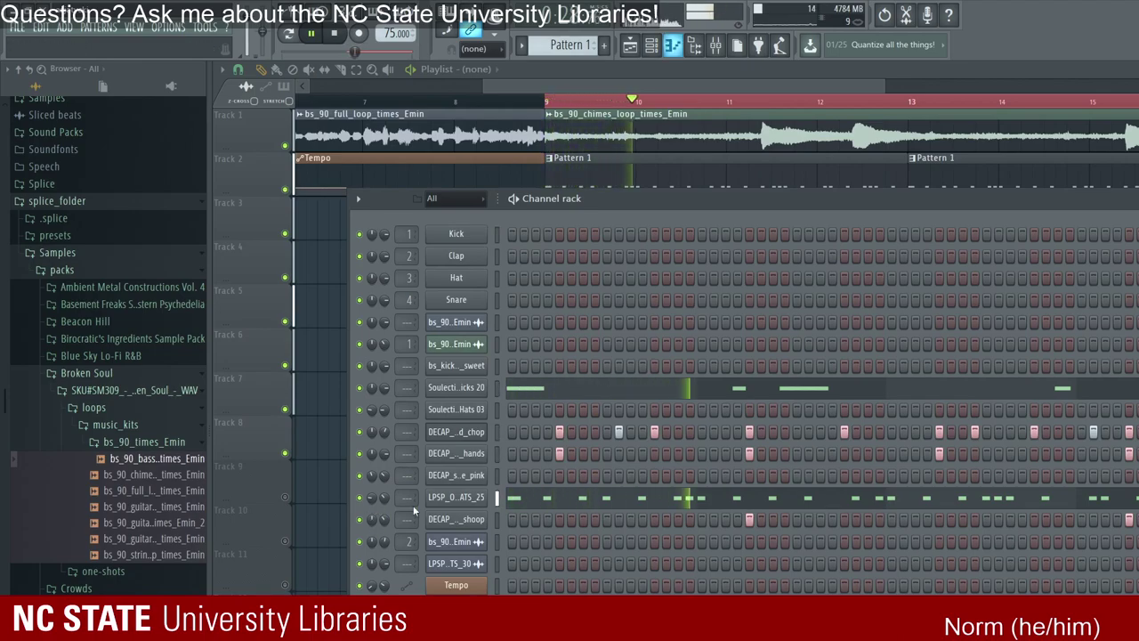
Step: Add an SRX WORLD instrument channel and open its empty piano roll in Pattern 1
key(F7)
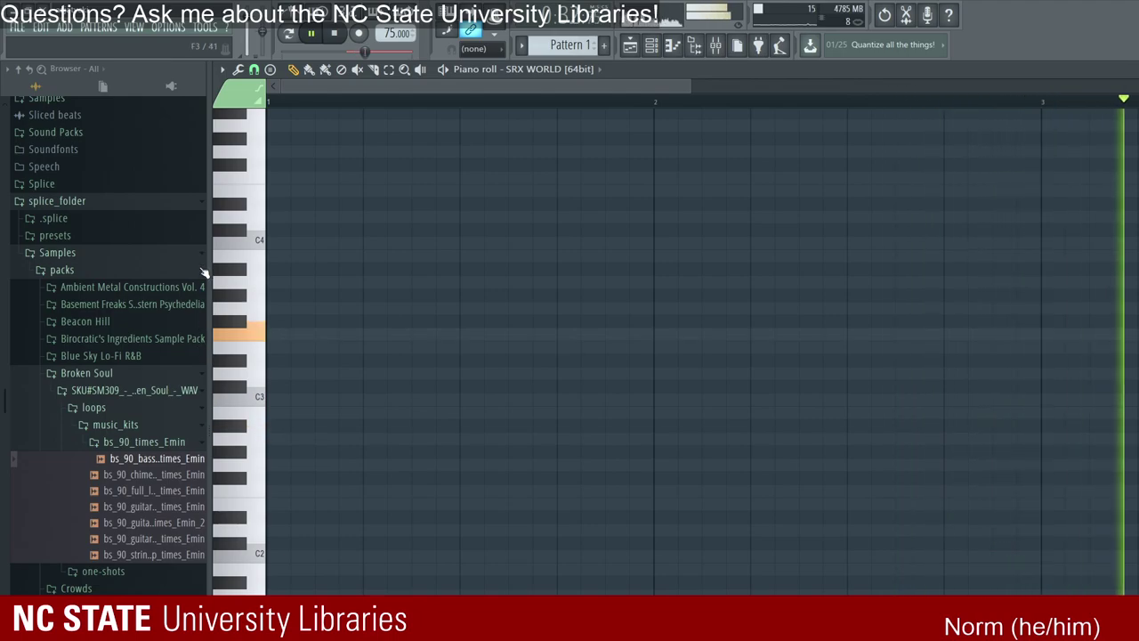
key(F6)
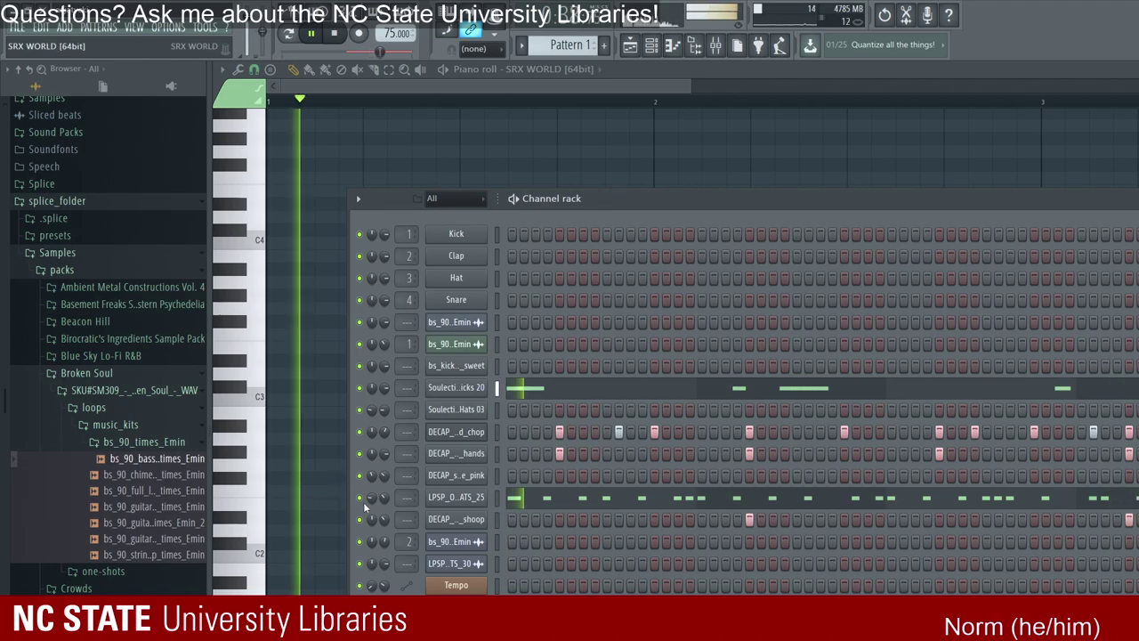
key(F5)
key(F7)
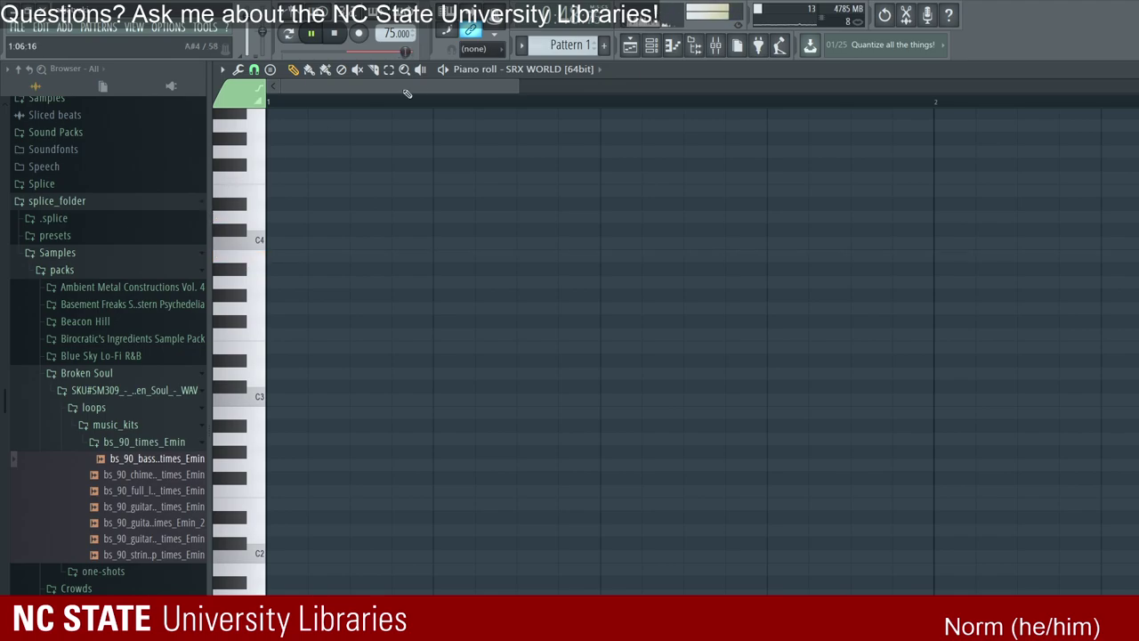
scroll(322, 237, down, 3)
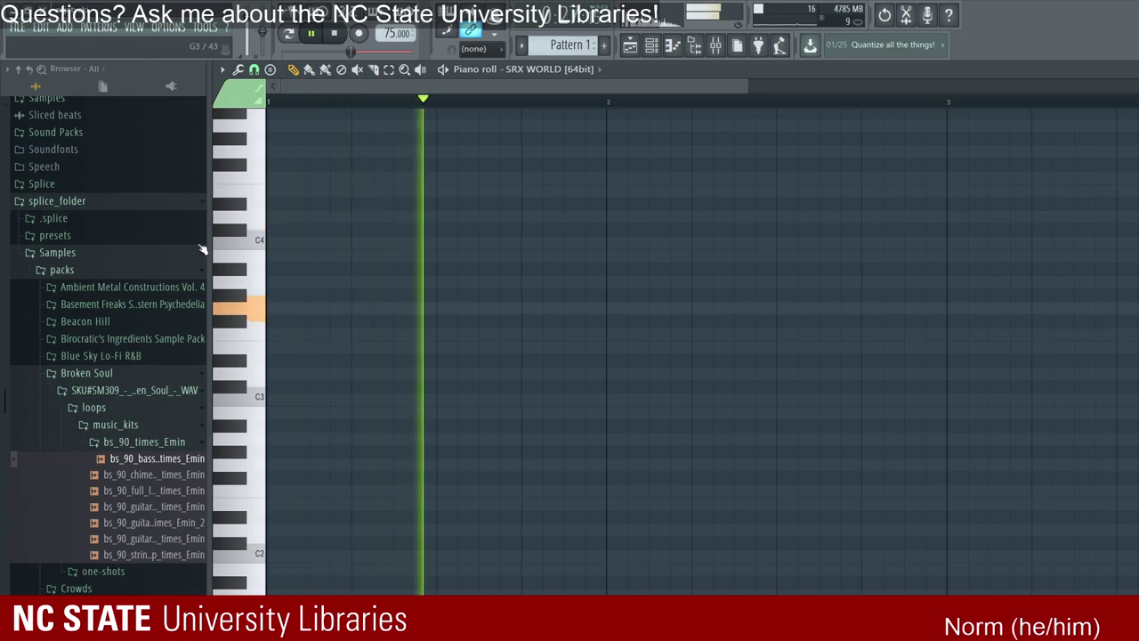
Step: Write the SRX WORLD part's first two bars with E3 notes leading to D3, and F#3 notes ending on a short E3
key(space)
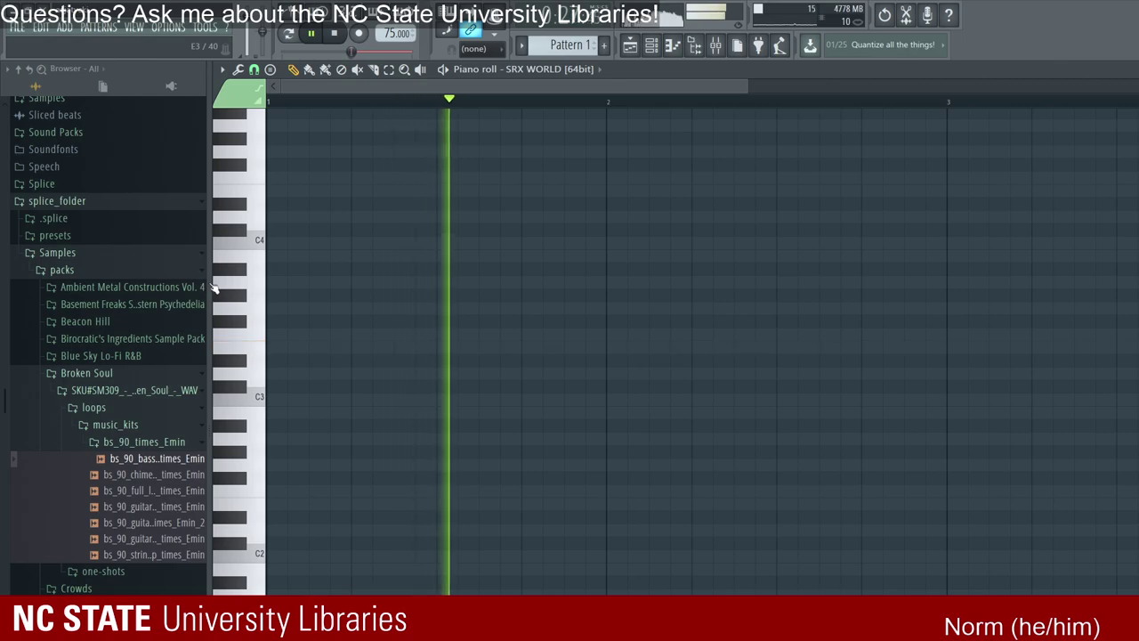
drag(701, 279, 433, 308)
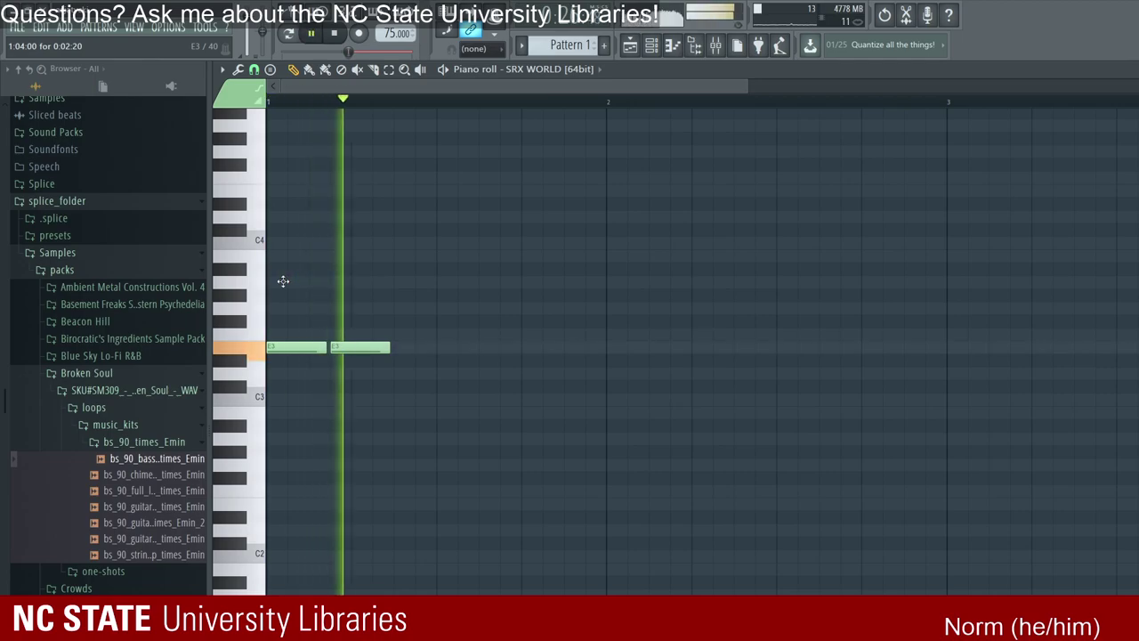
key(ctrl+z)
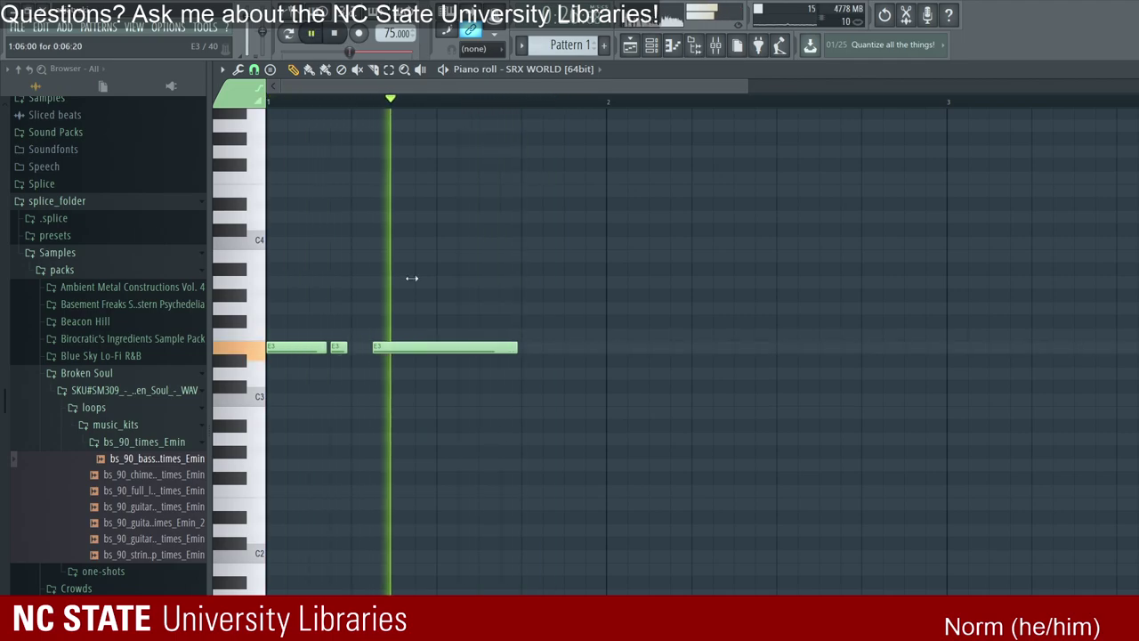
key(space)
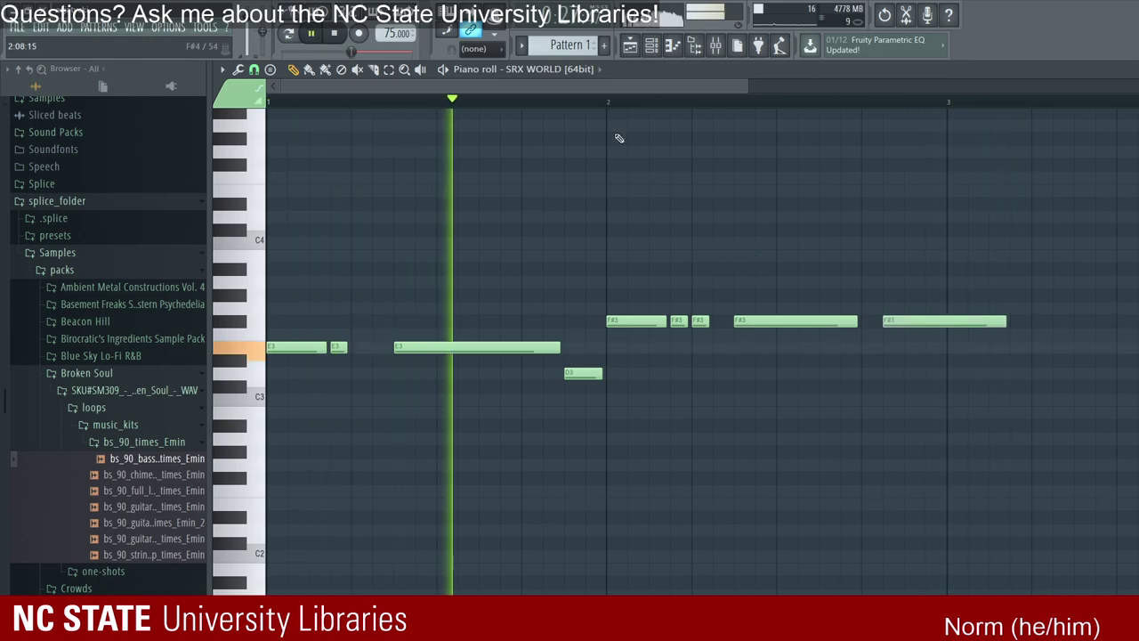
click(672, 44)
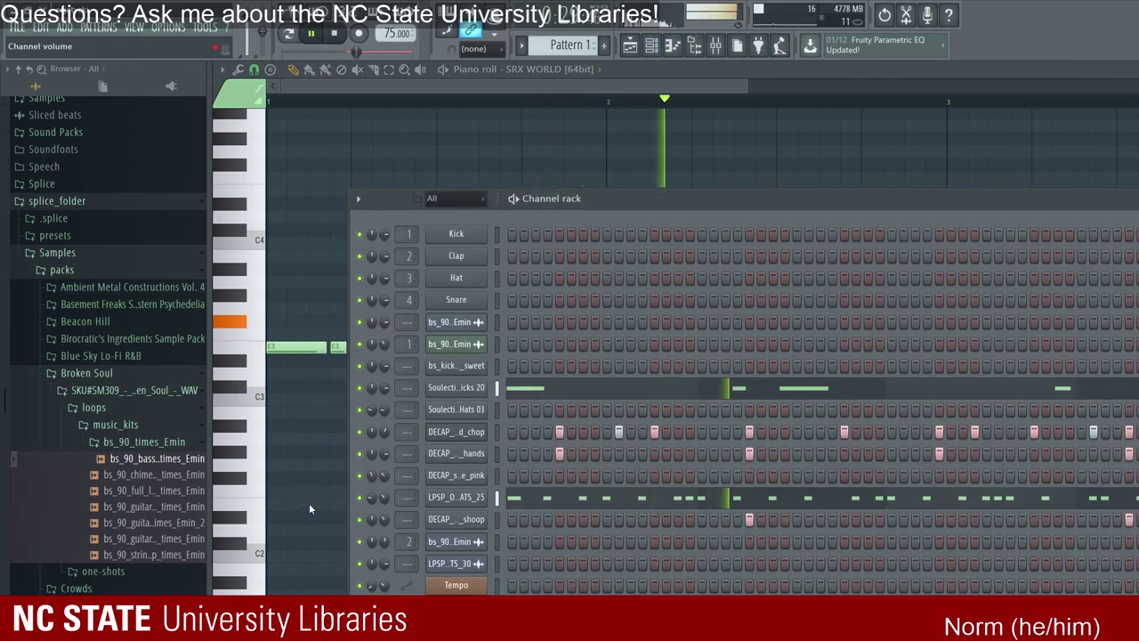
key(F6)
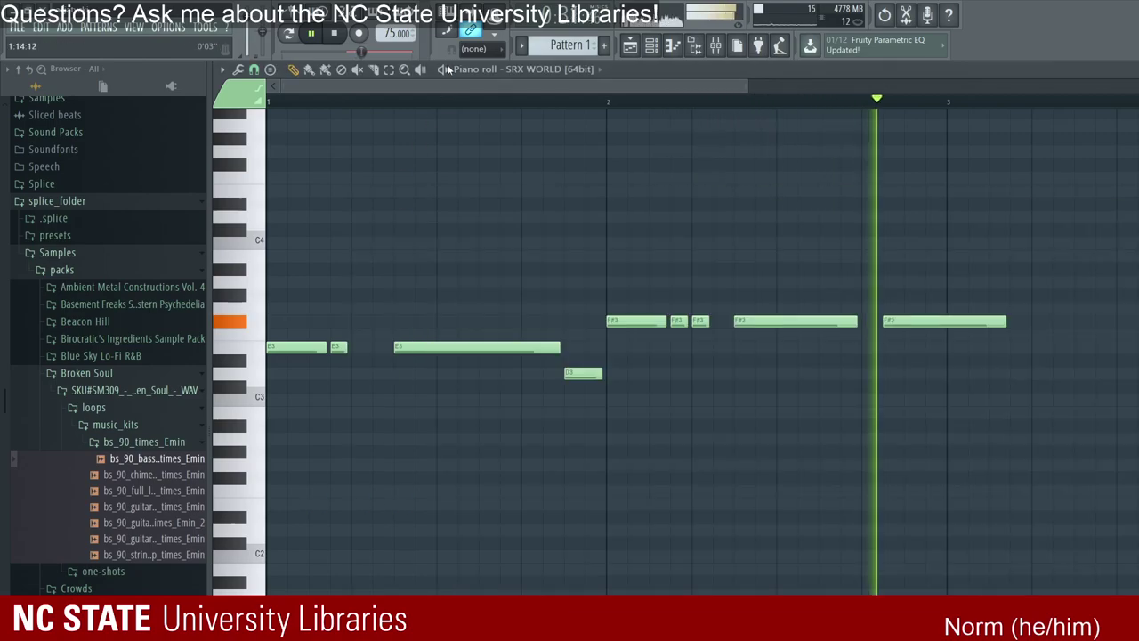
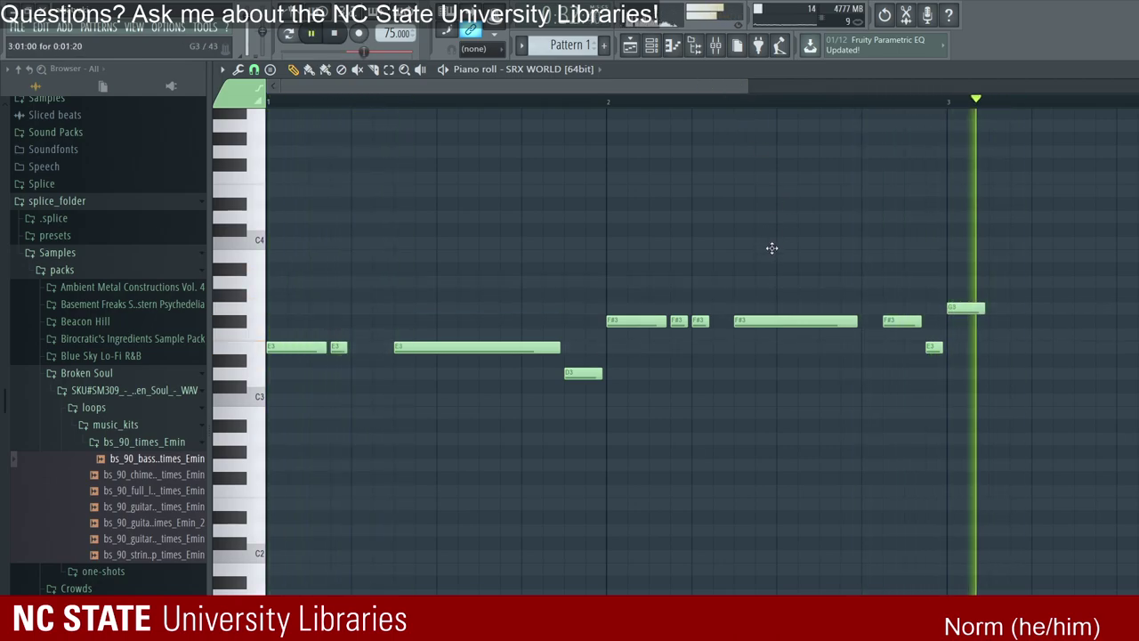
Step: Fill bar 3 of the SRX WORLD part with two short B3 notes followed by one long B3 note
drag(769, 248, 797, 209)
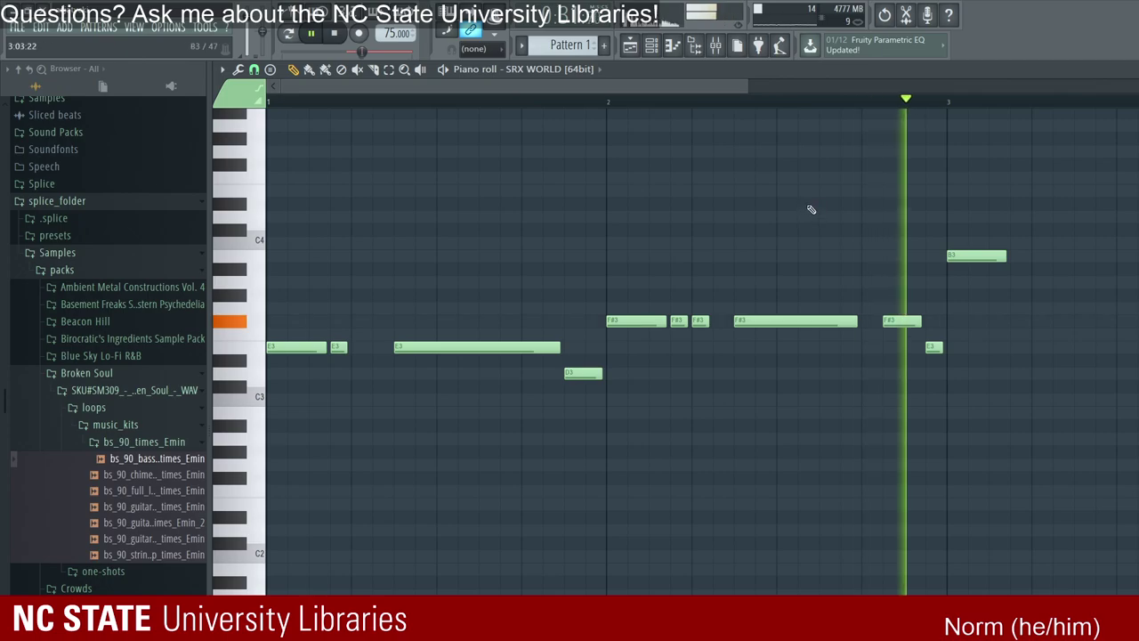
click(834, 206)
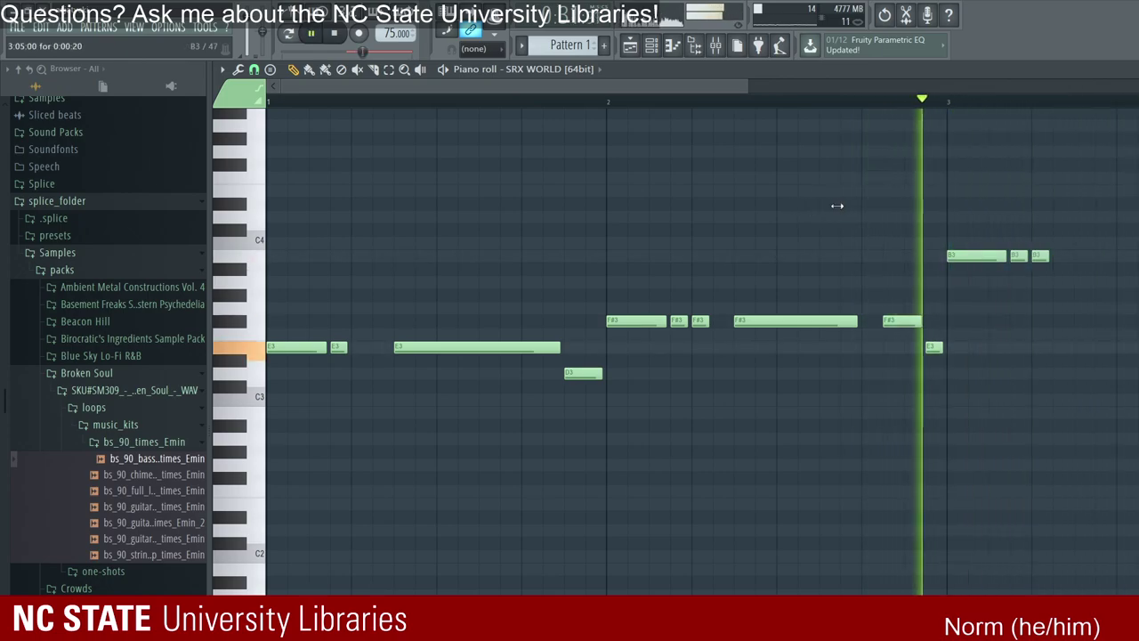
click(840, 205)
drag(840, 204, 880, 205)
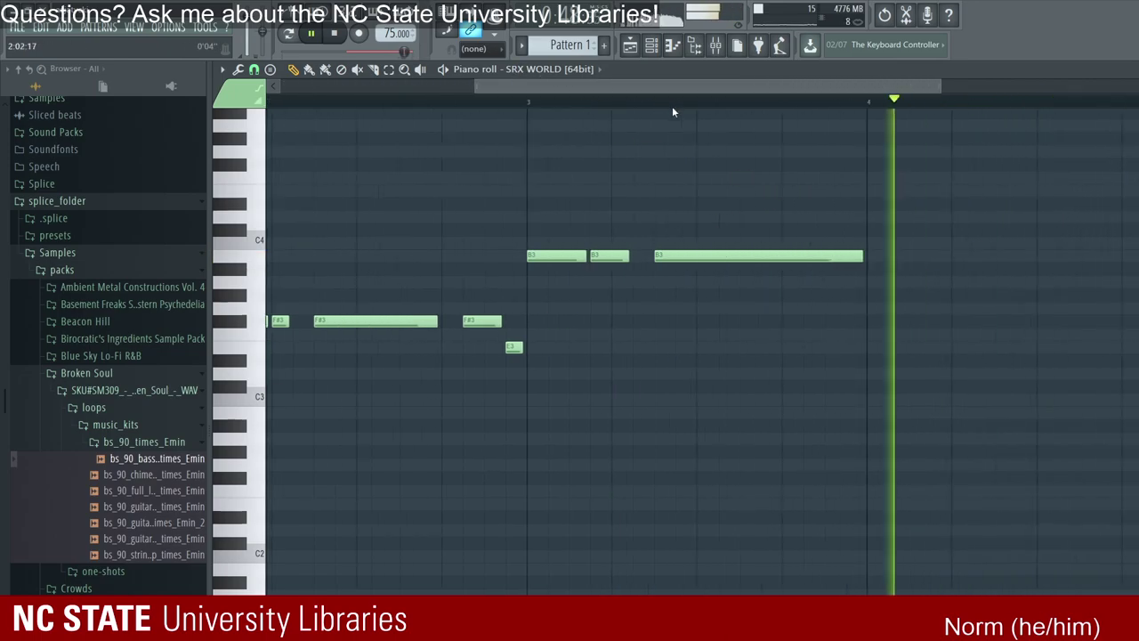
Step: Place a short A3, a short D3 and a longer F#3 in bar 4, leaving a gap before the F#3
key(space)
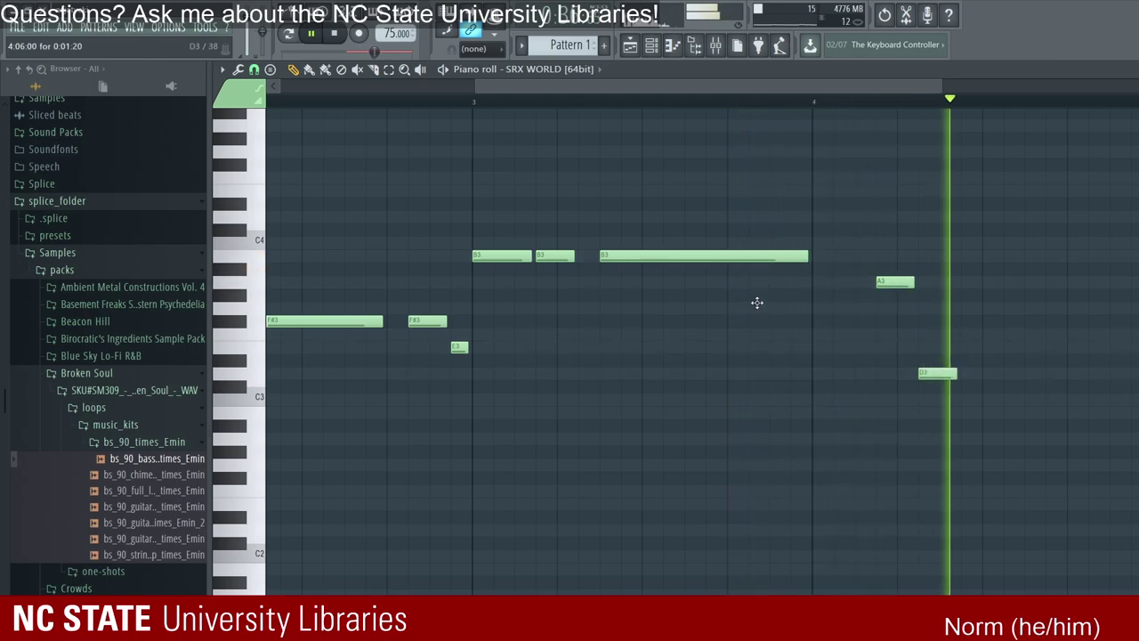
key(space)
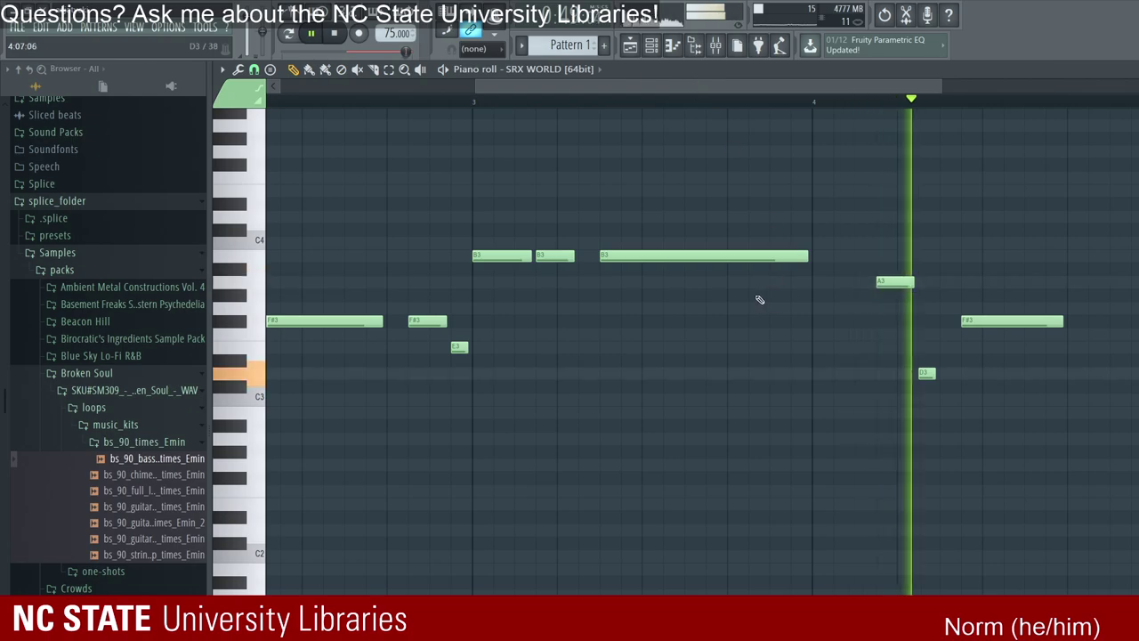
drag(934, 373, 955, 372)
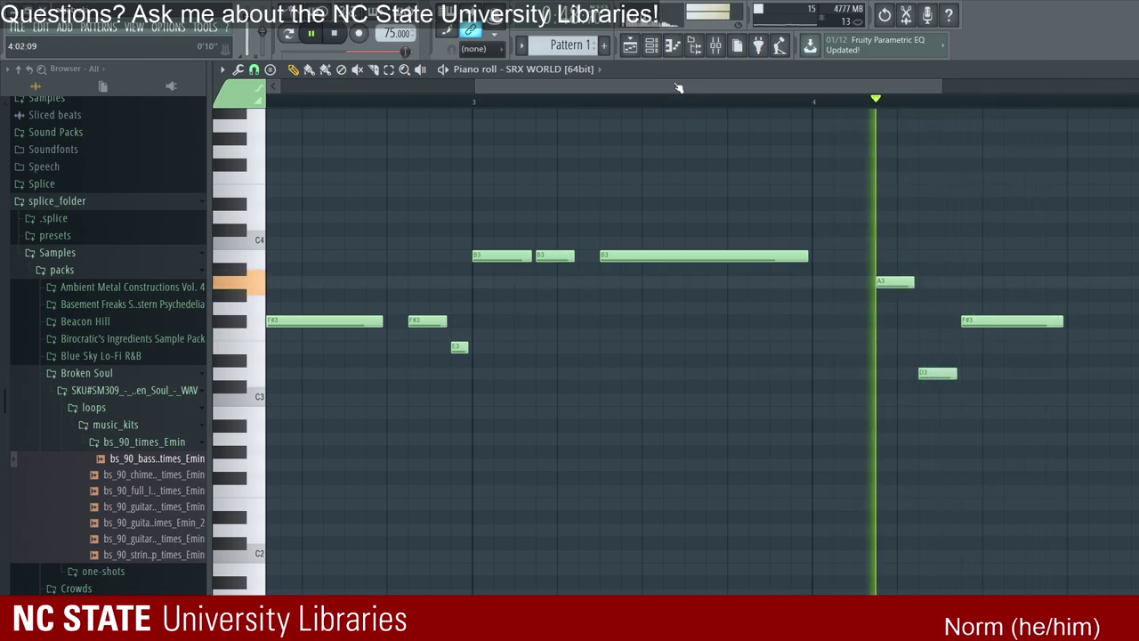
key(shift+Right)
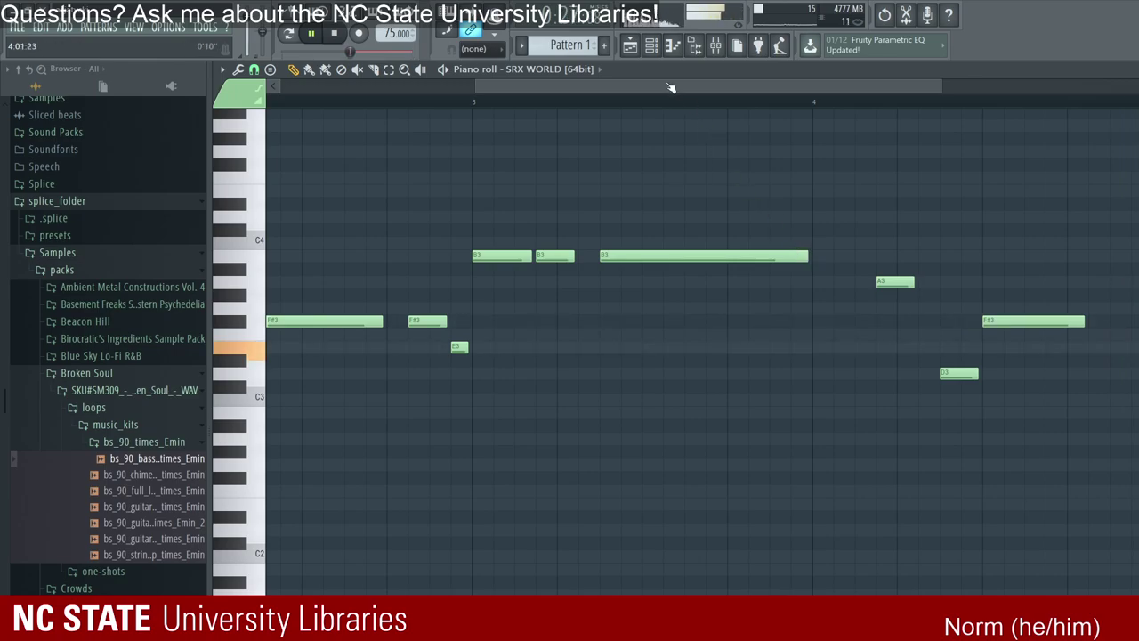
key(ctrl+shift+Right)
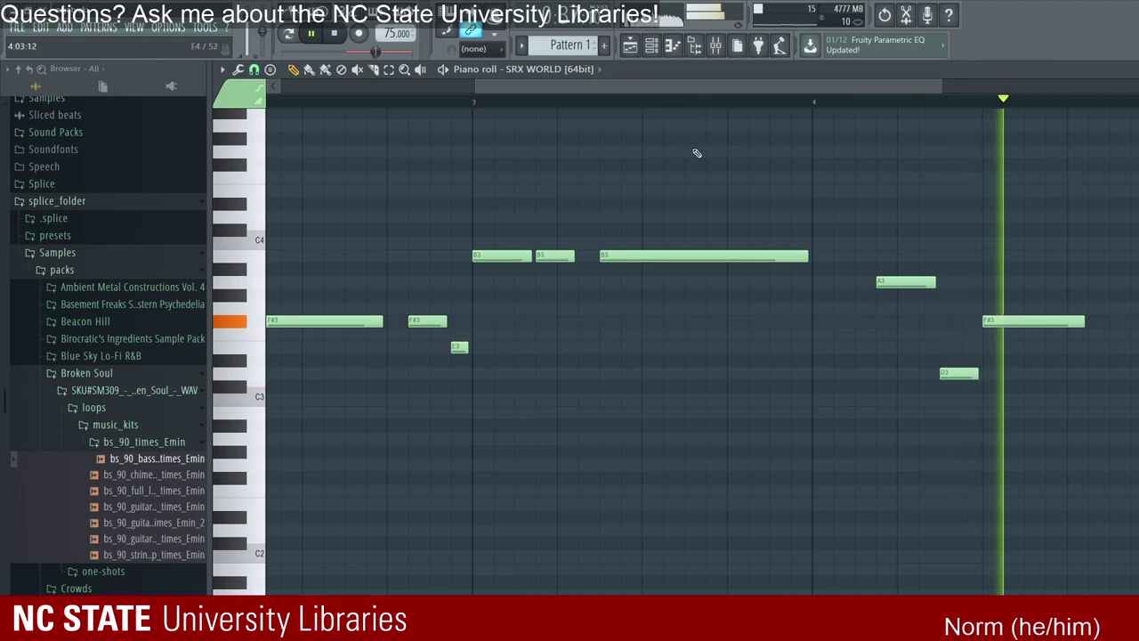
key(ctrl+shift+Left)
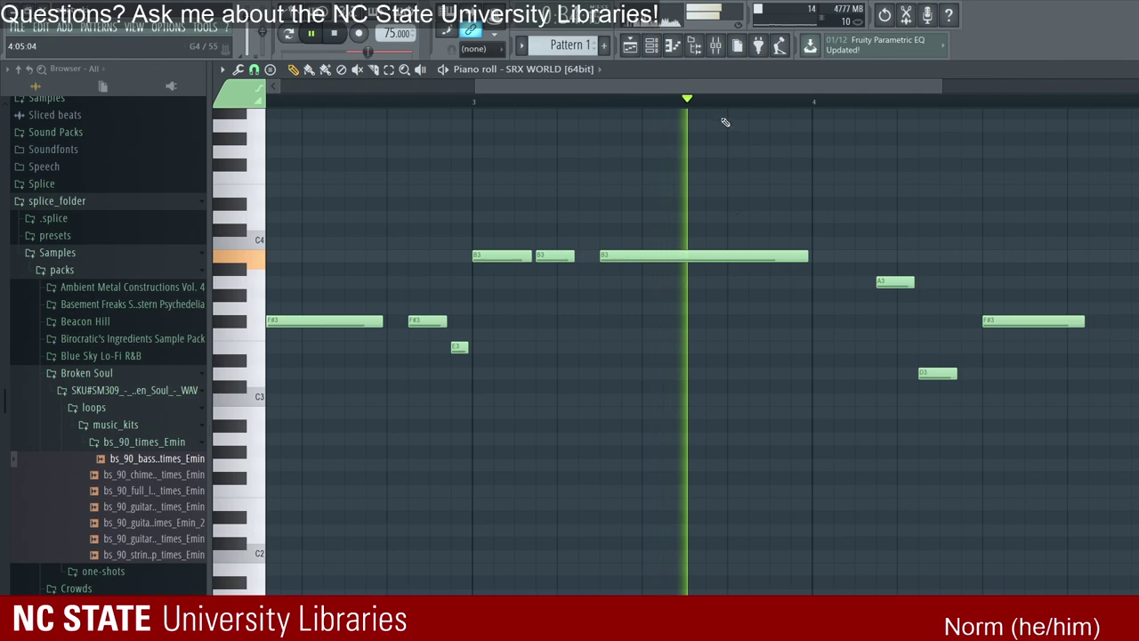
Step: Add a second, shorter D3 directly before the F#3 in bar 4
key(ctrl+z)
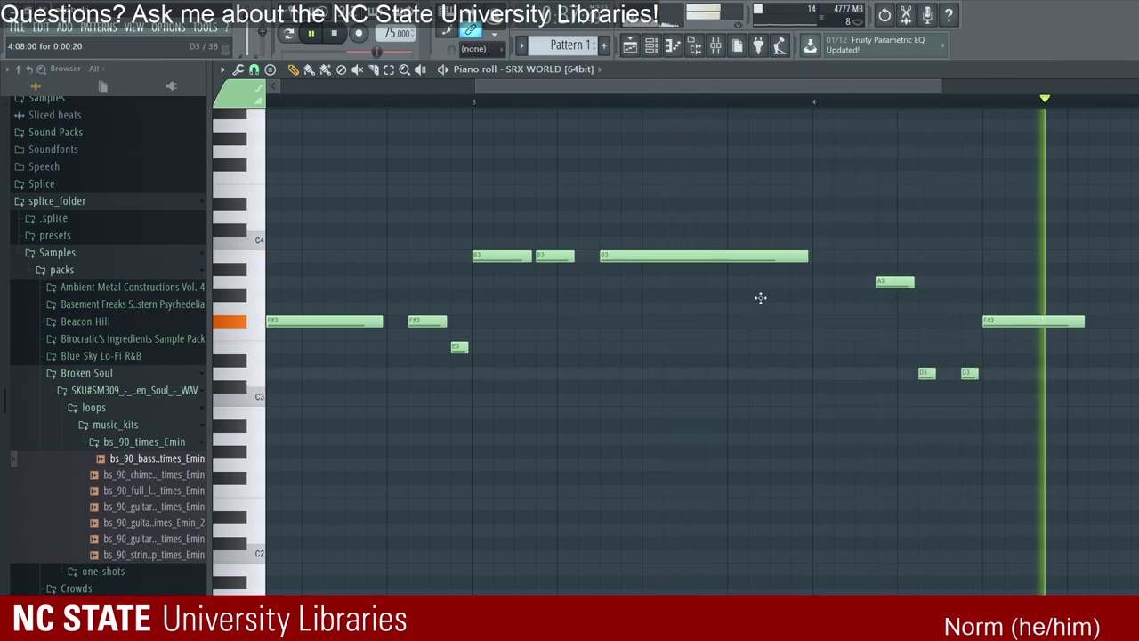
key(ctrl+z)
key(ctrl+z)
key(ctrl+z)
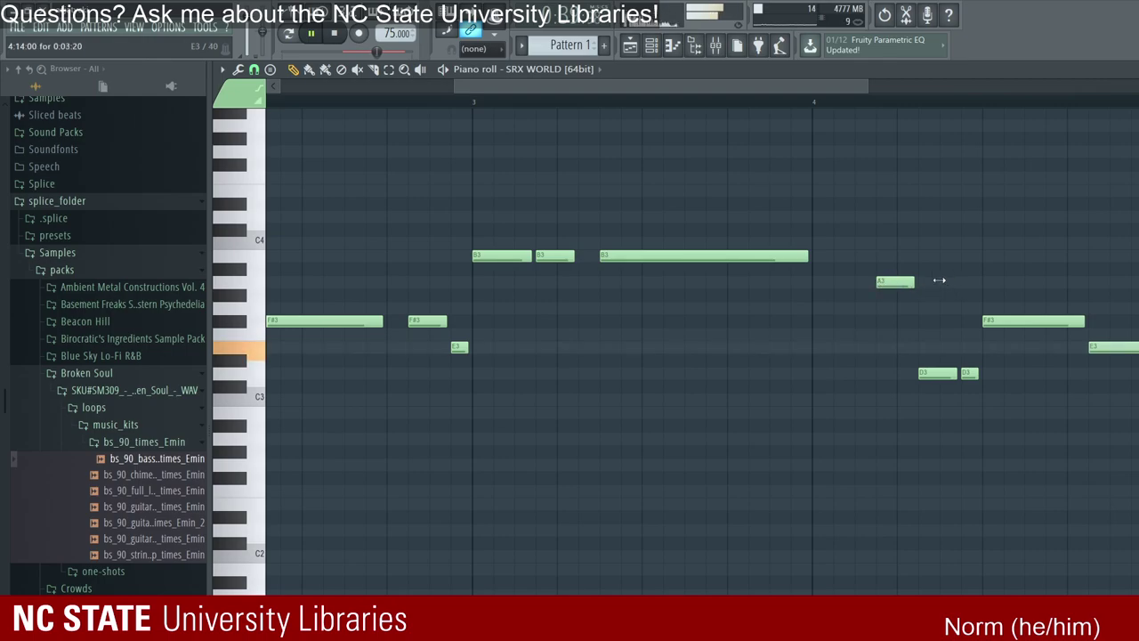
Step: End bar 4 of the SRX WORLD part with a descending run of short D3, C3 and B2 notes
key(space)
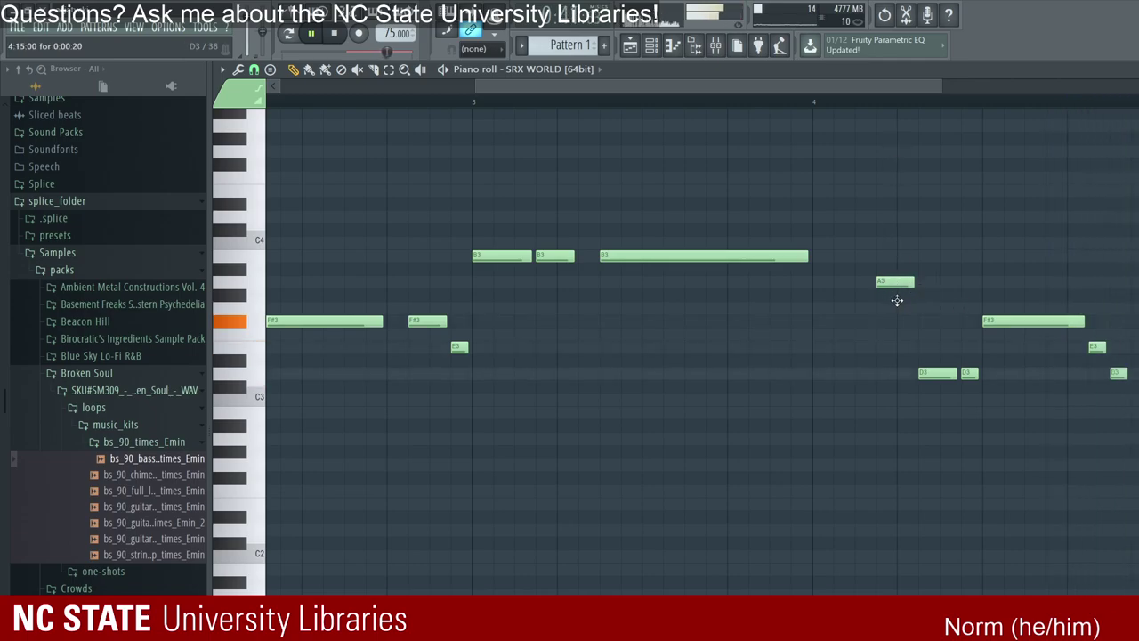
key(space)
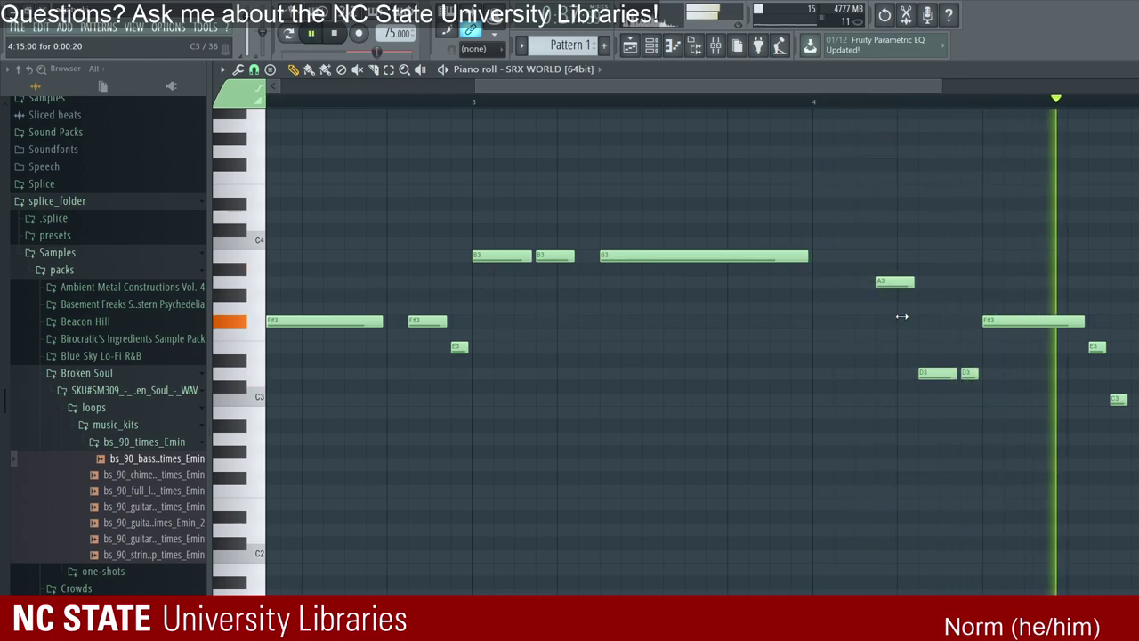
key(space)
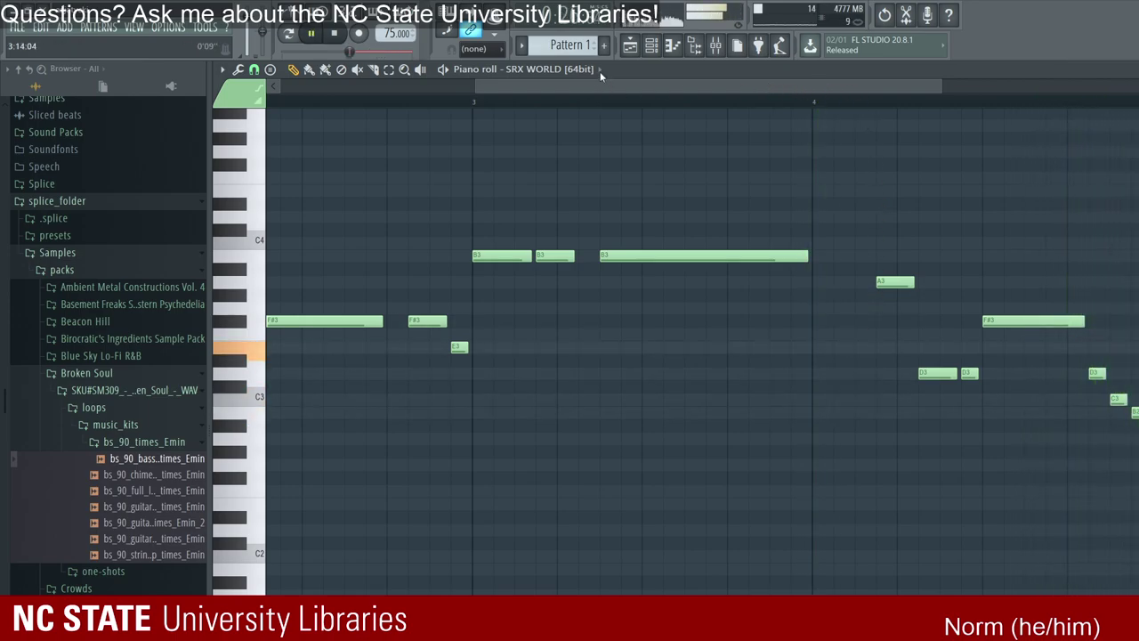
scroll(600, 73, down, 2)
scroll(717, 73, down, 2)
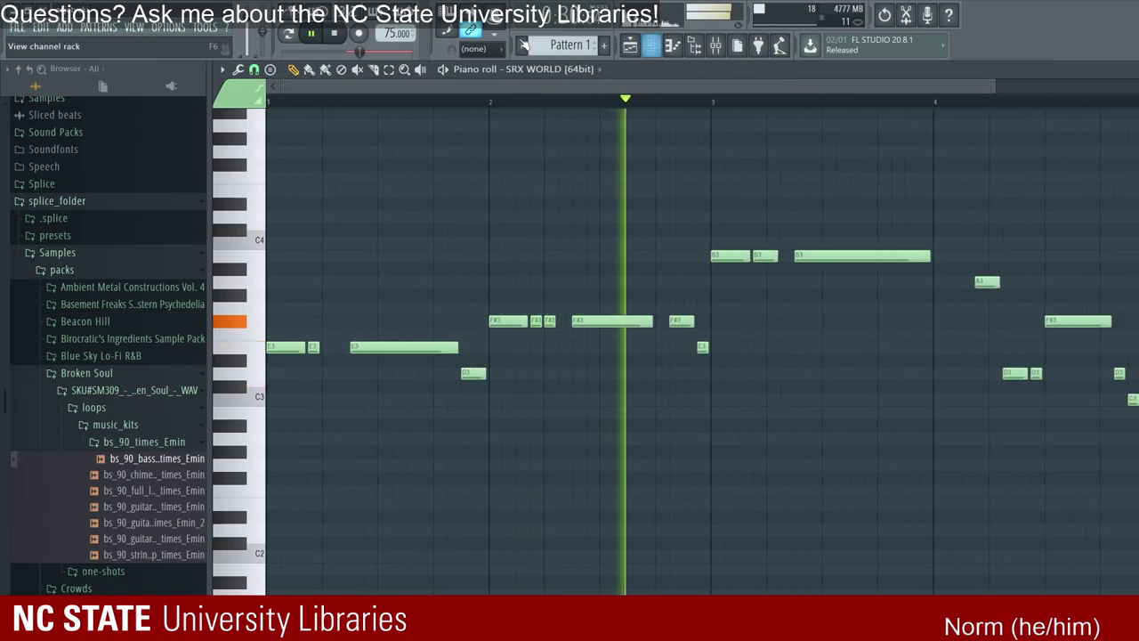
Step: Check the channel rack, return to the playlist and play the arrangement from bar 9
click(651, 45)
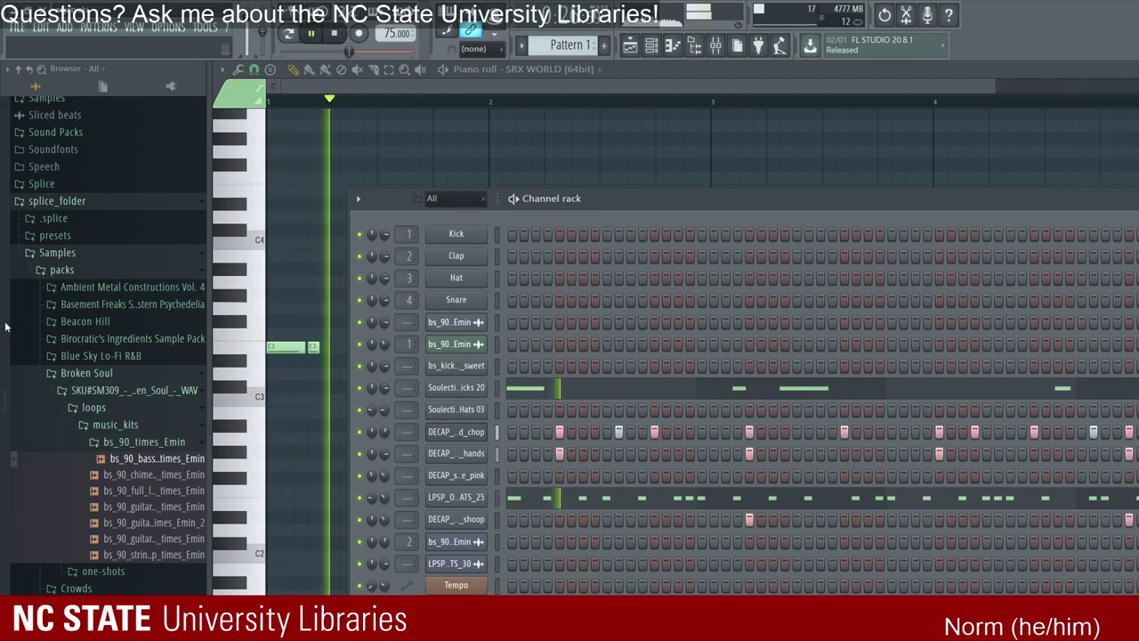
scroll(5, 353, down, 2)
scroll(4, 354, down, 2)
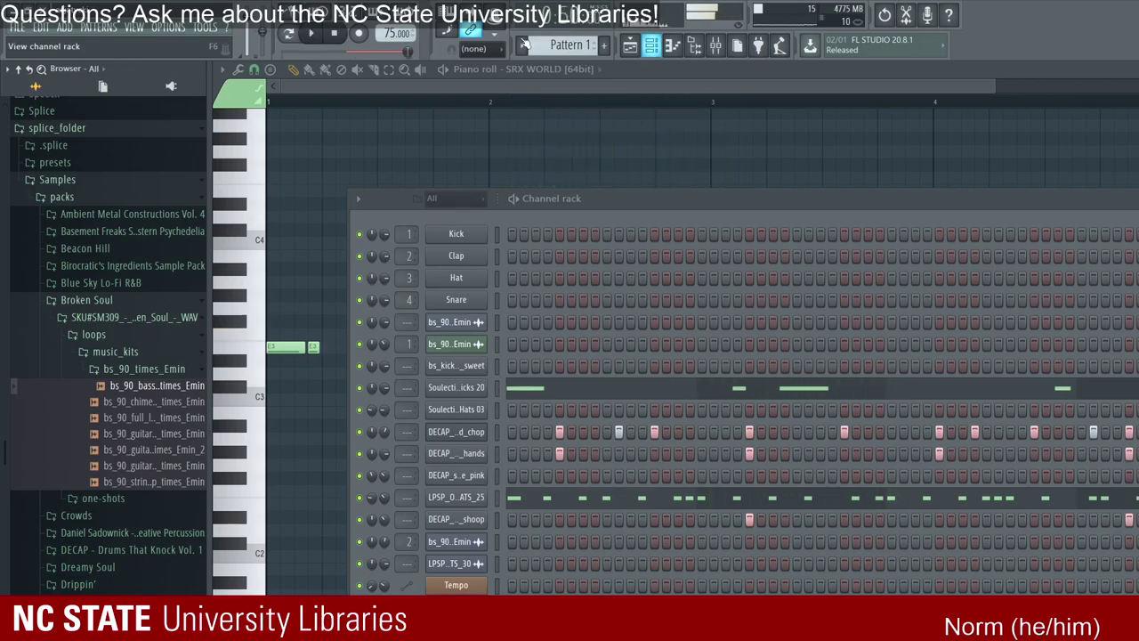
key(F5)
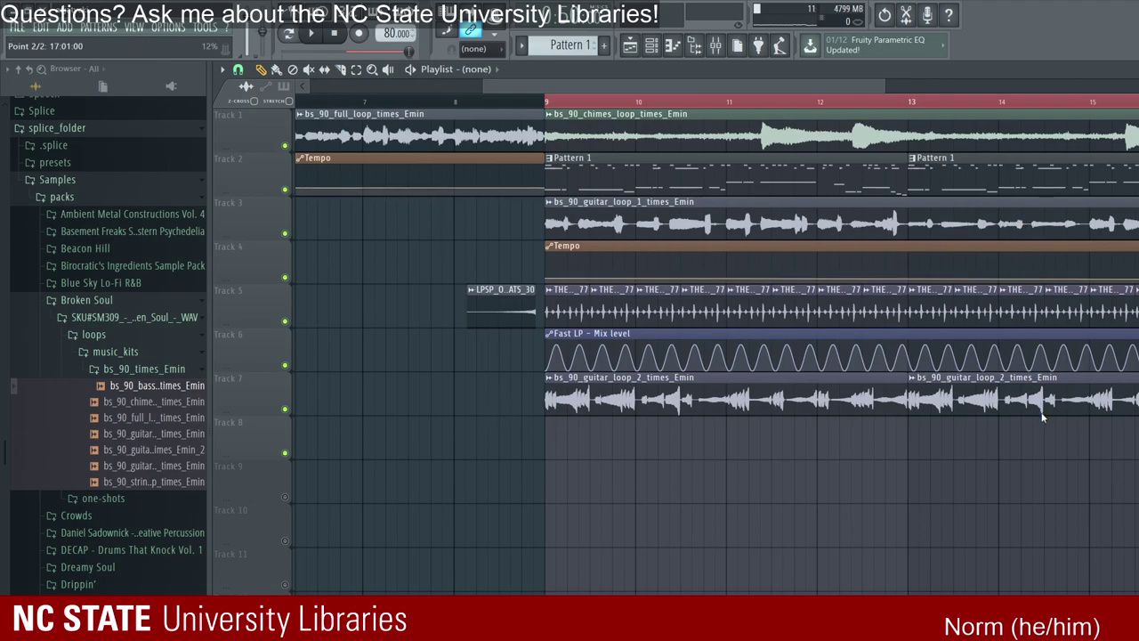
key(space)
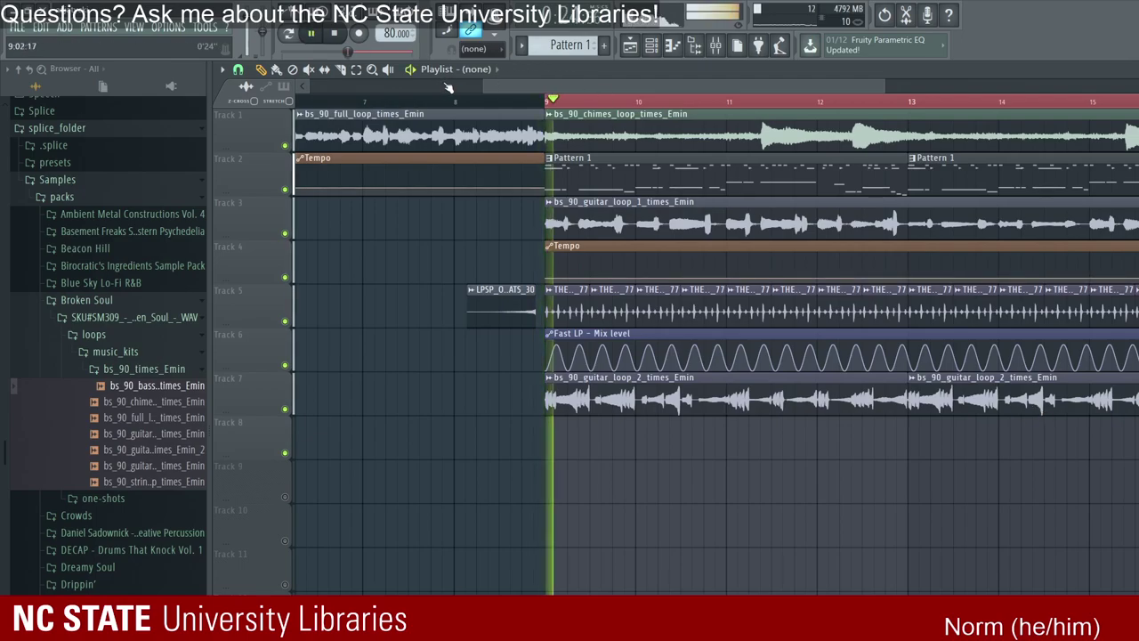
Step: Review the sampler settings of the chimes, guitar 1, tambourine and guitar 2 loops, then resume playback
double_click(605, 129)
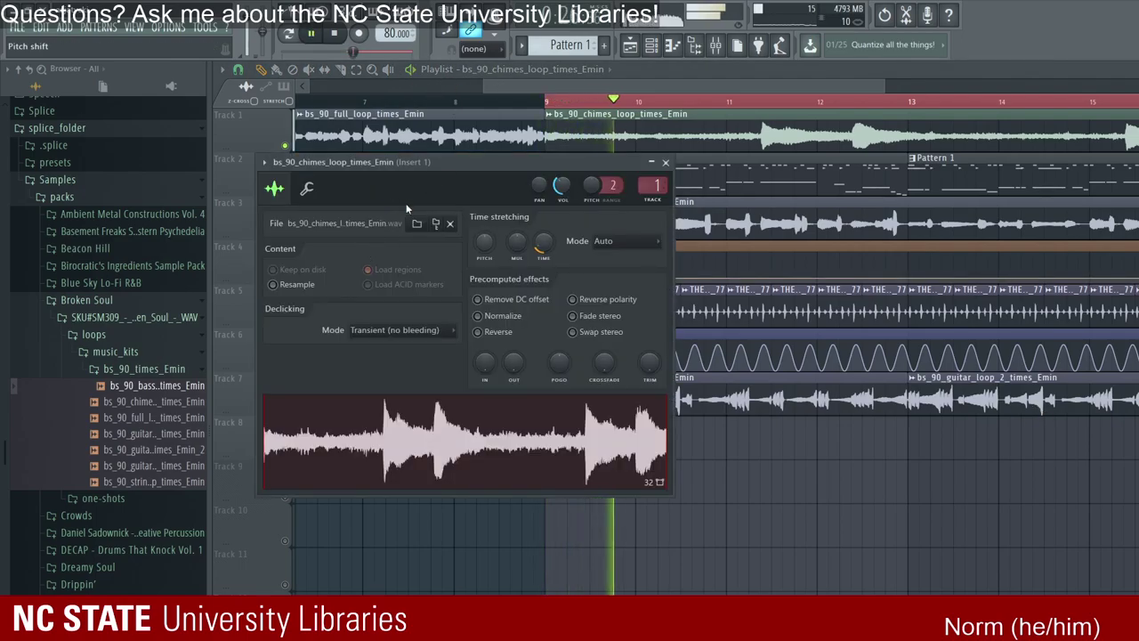
key(Escape)
double_click(463, 175)
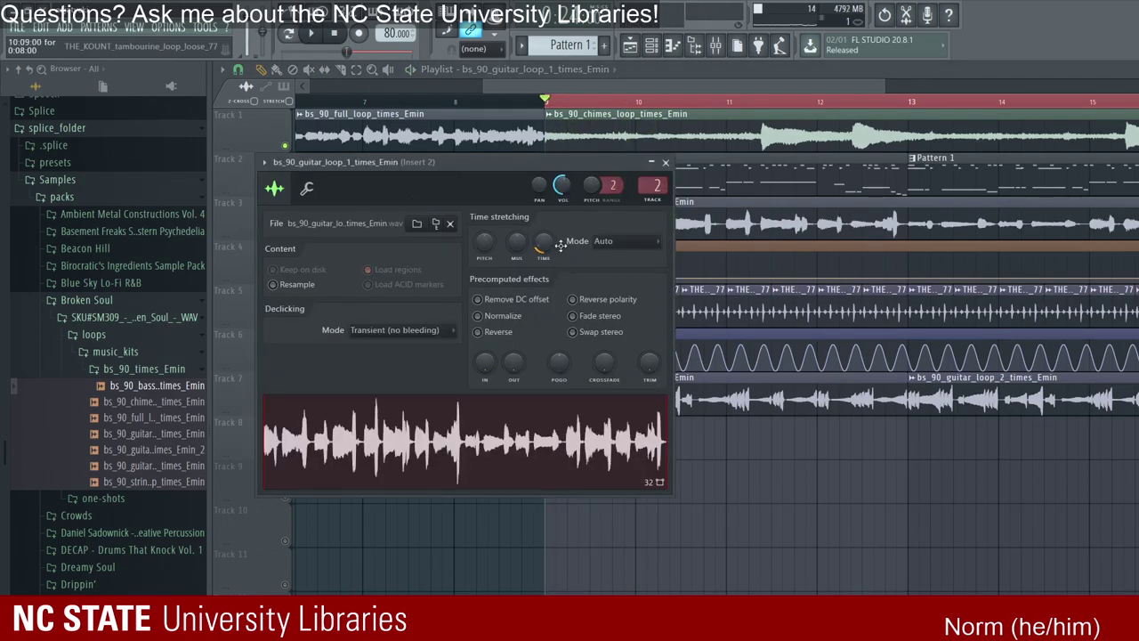
key(Up)
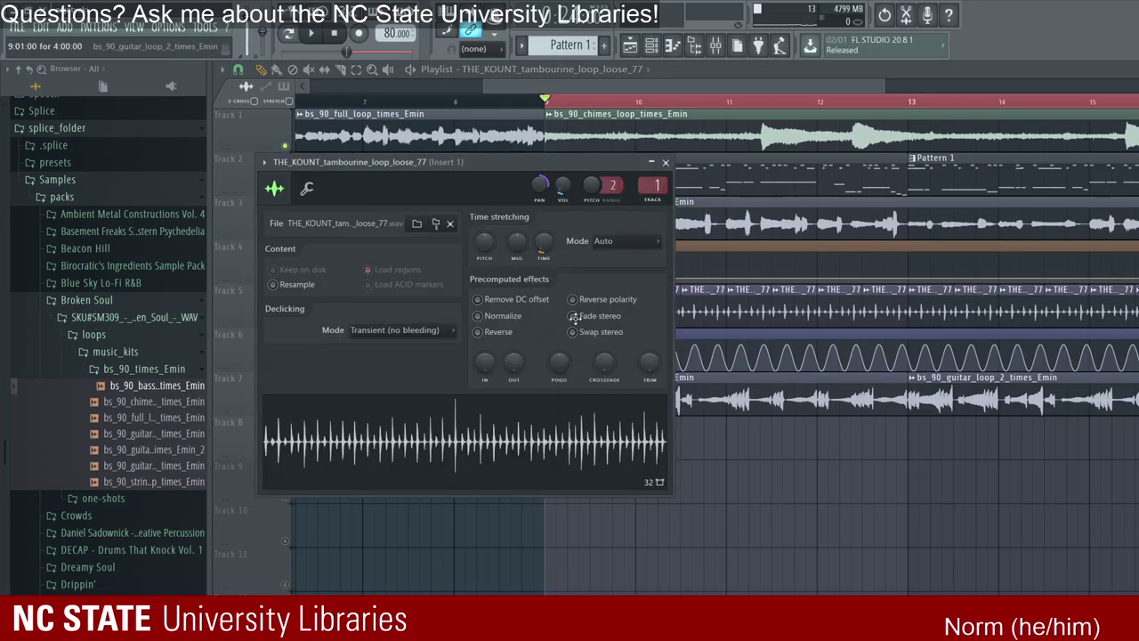
key(Down)
key(Down)
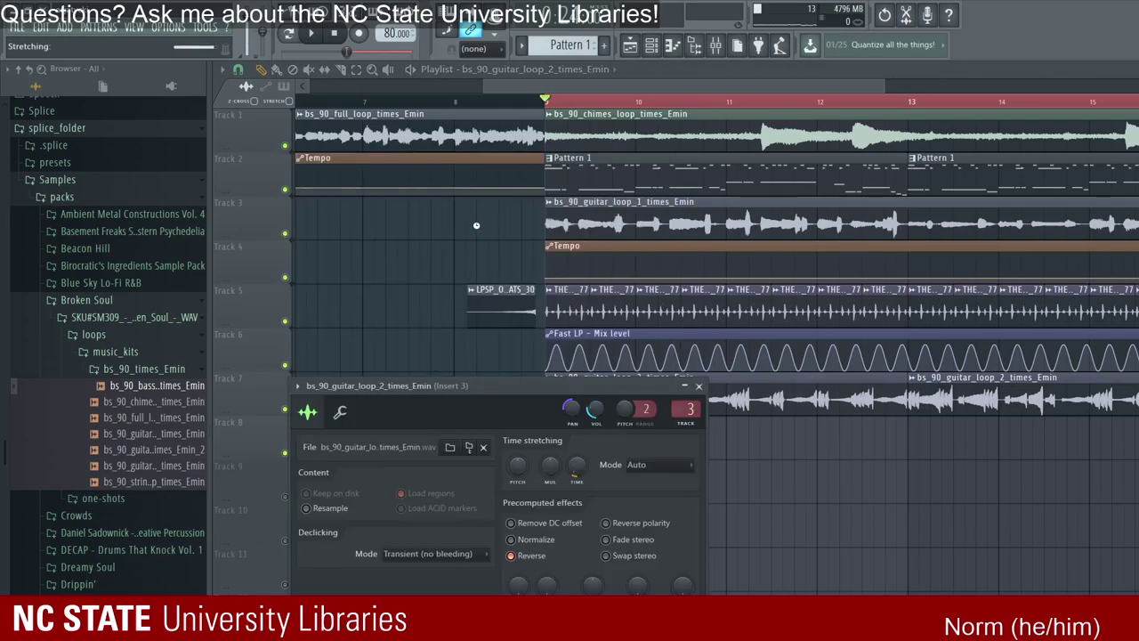
key(space)
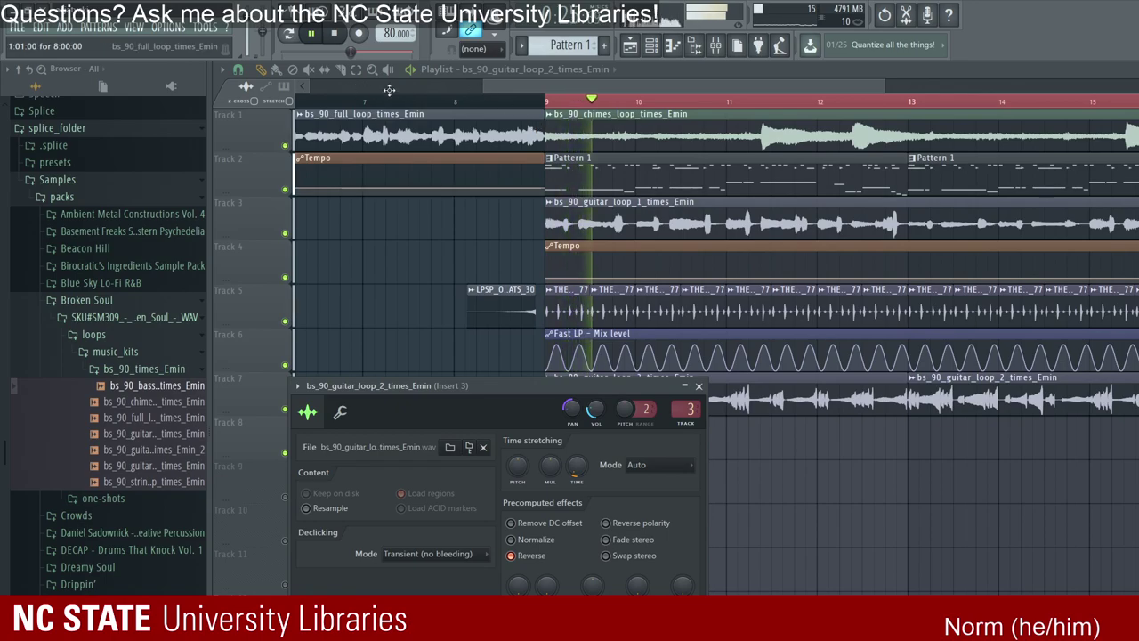
Step: Set the project tempo to 78 BPM and the Kount tambourine loop's channel volume to 16%
click(521, 70)
scroll(521, 70, left, 2)
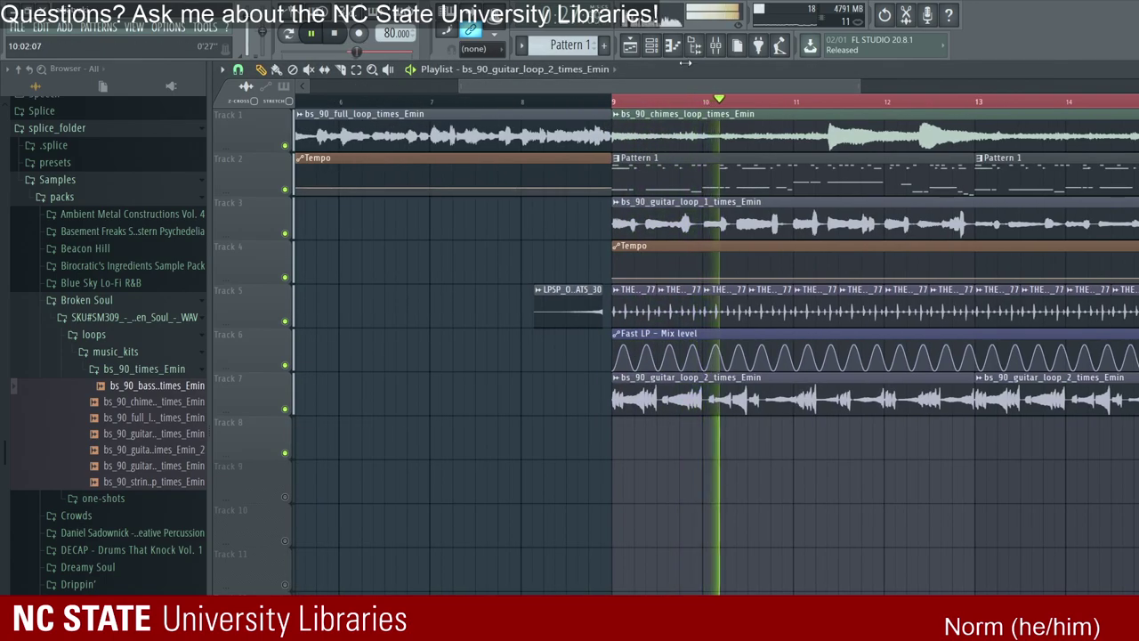
scroll(627, 76, left, 2)
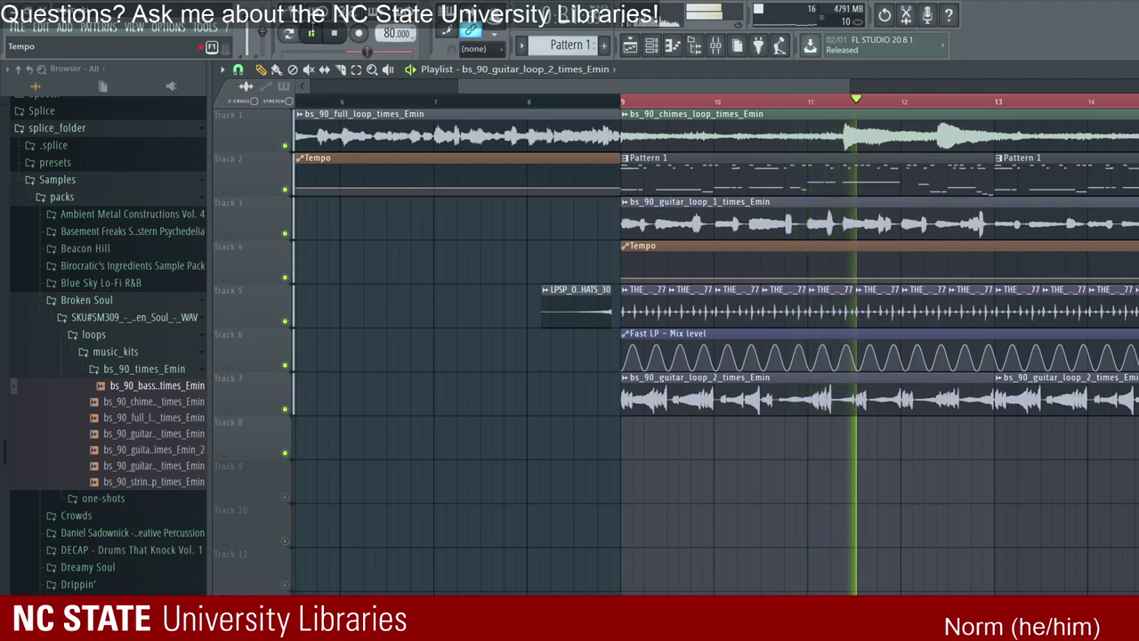
drag(396, 33, 396, 51)
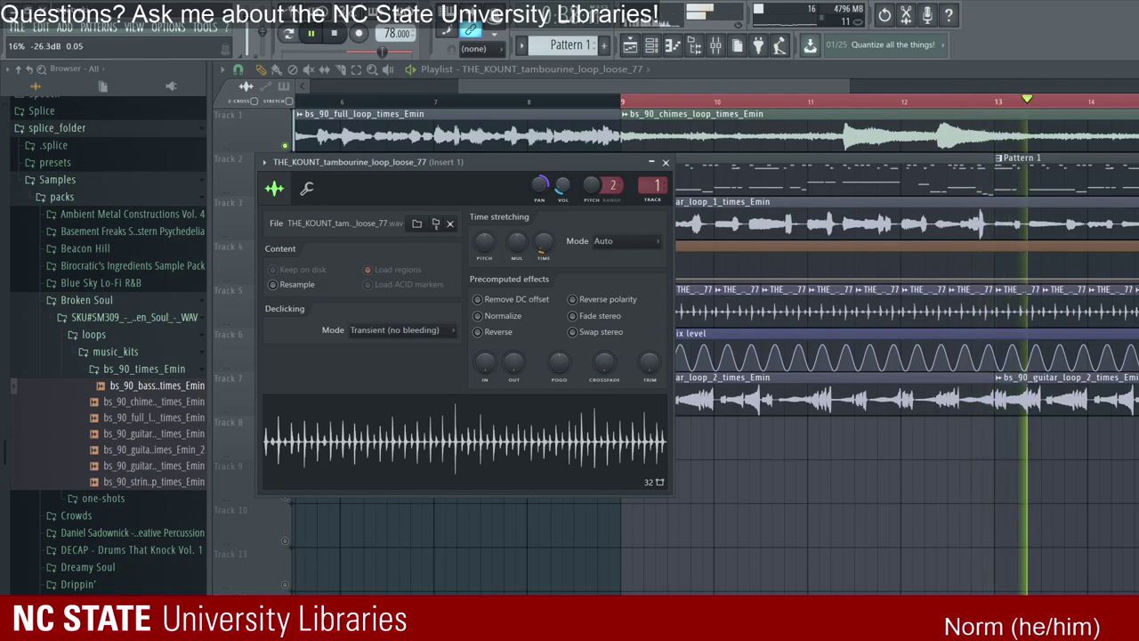
click(491, 69)
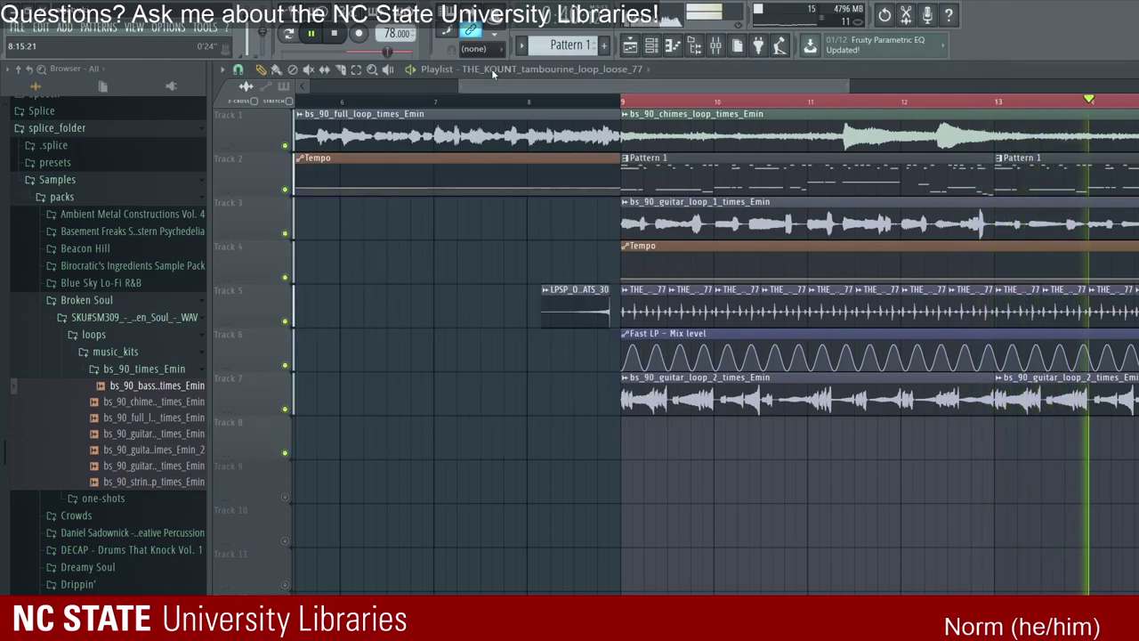
Step: Check the bar 9 chimes loop's sampler settings and the channel rack, then play the arrangement from bar 1
mouse_move(499, 73)
mouse_down()
mouse_move(531, 71)
mouse_move(514, 72)
mouse_up()
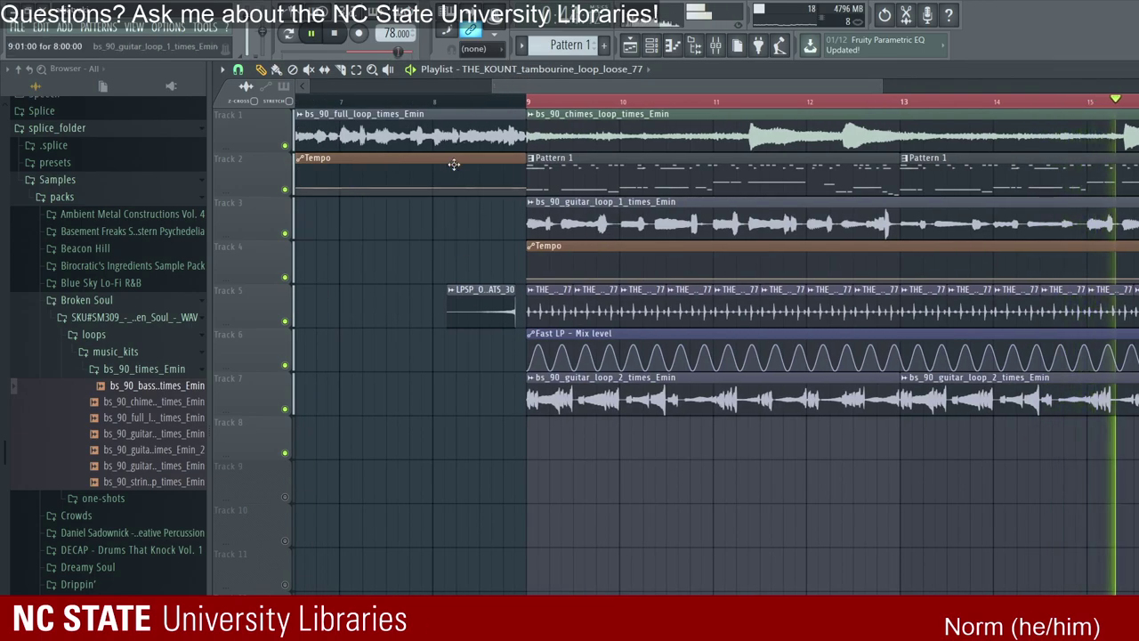
double_click(439, 115)
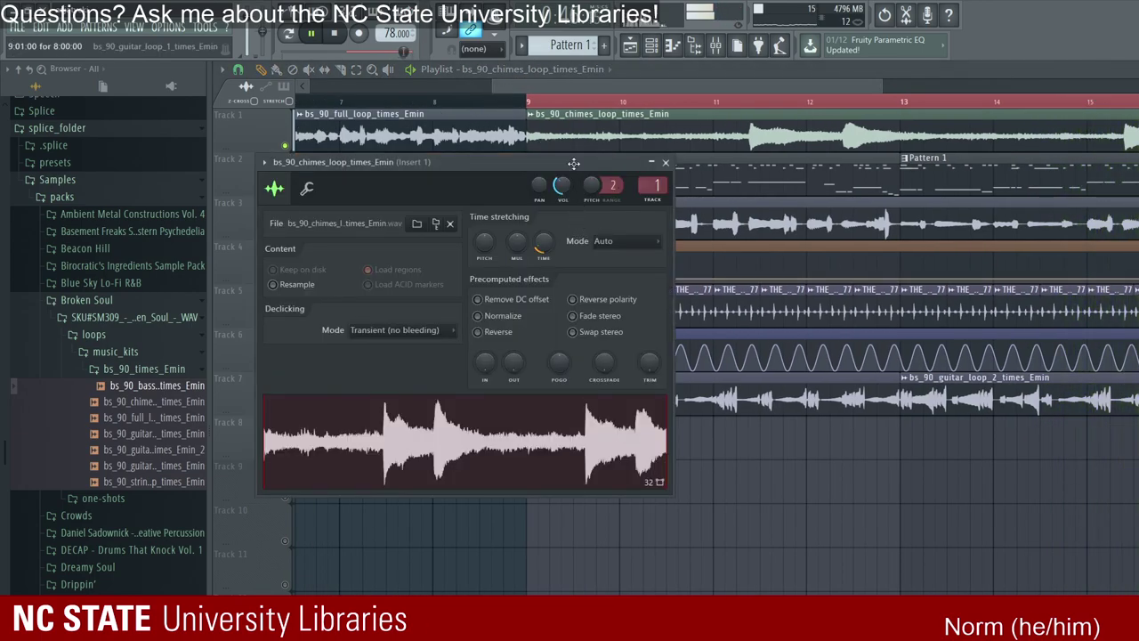
click(488, 70)
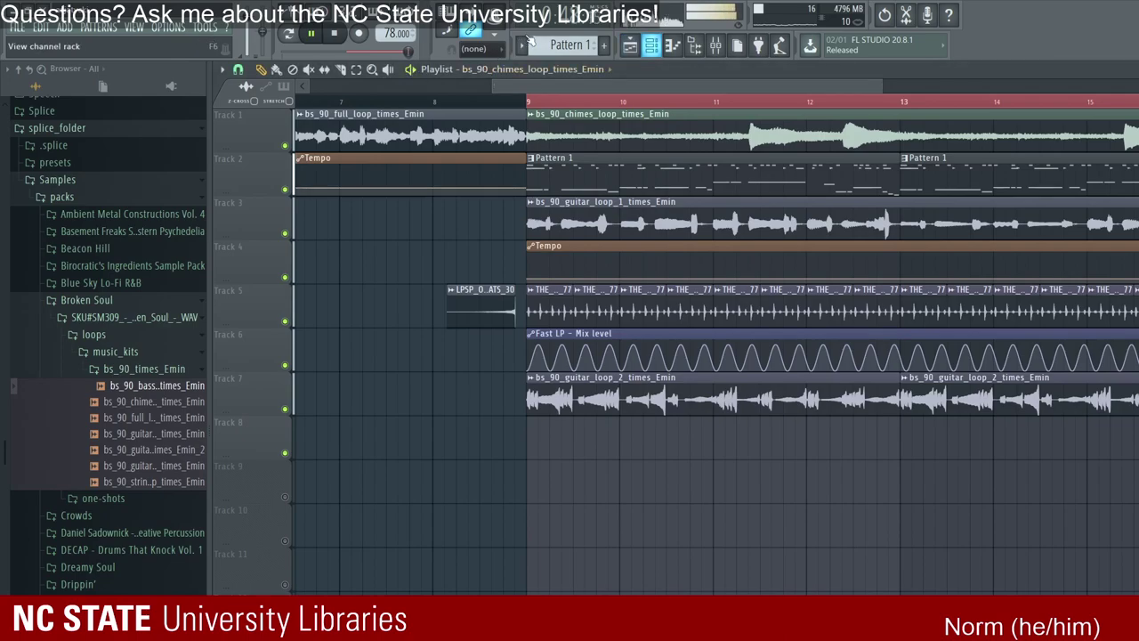
key(F6)
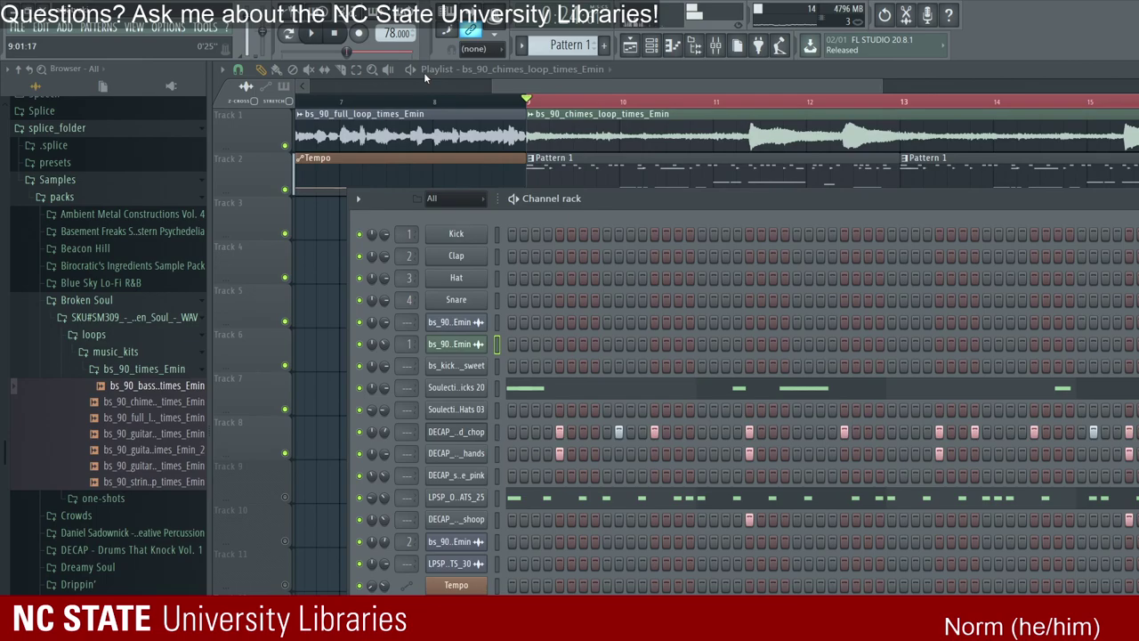
key(F6)
key(space)
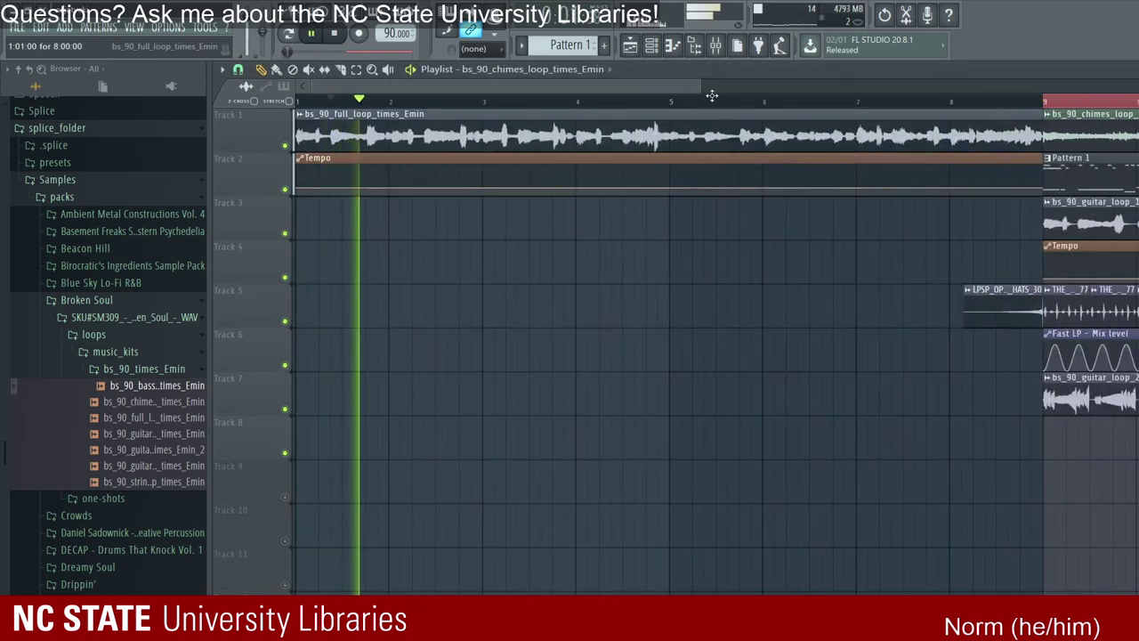
Step: Check the mixer levels and the full loop's sampler settings during playback, then return to the playlist
click(715, 44)
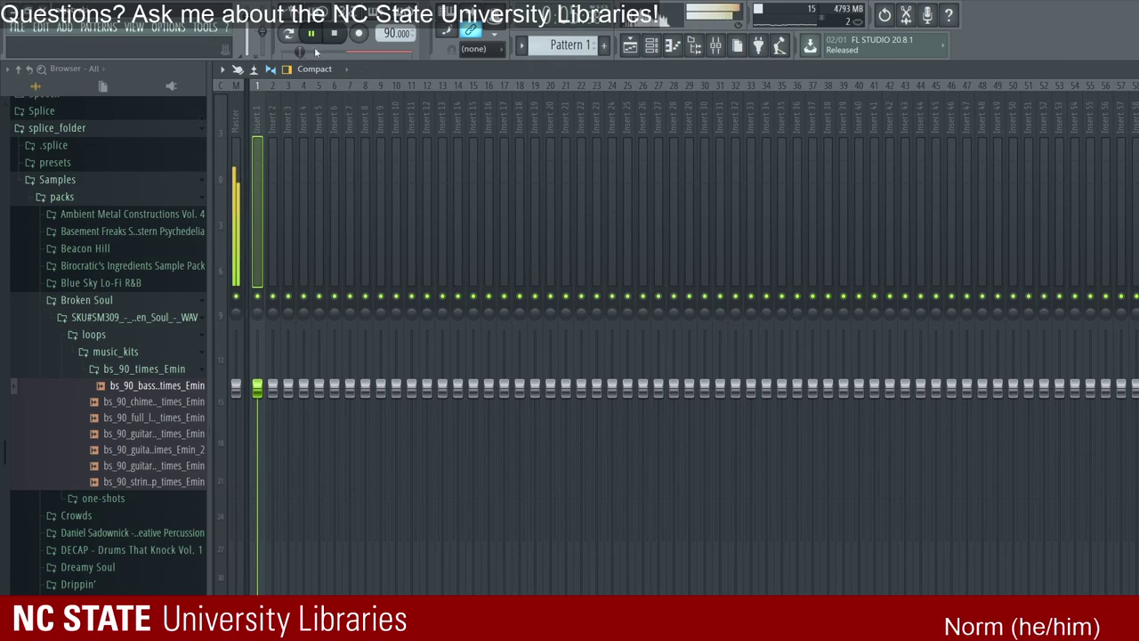
click(650, 45)
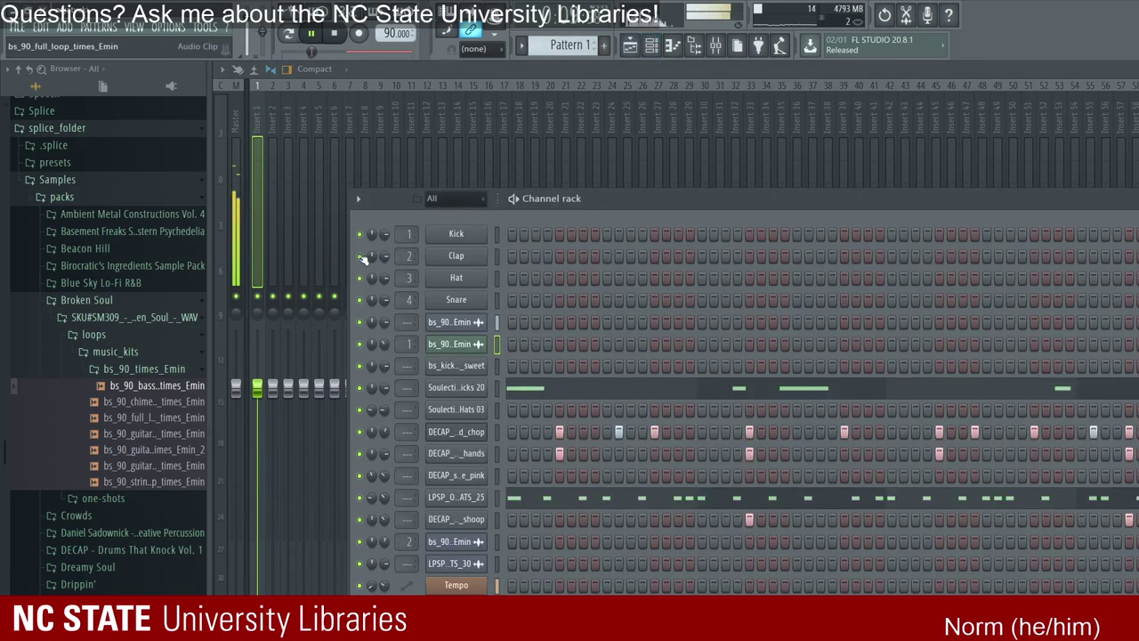
click(456, 321)
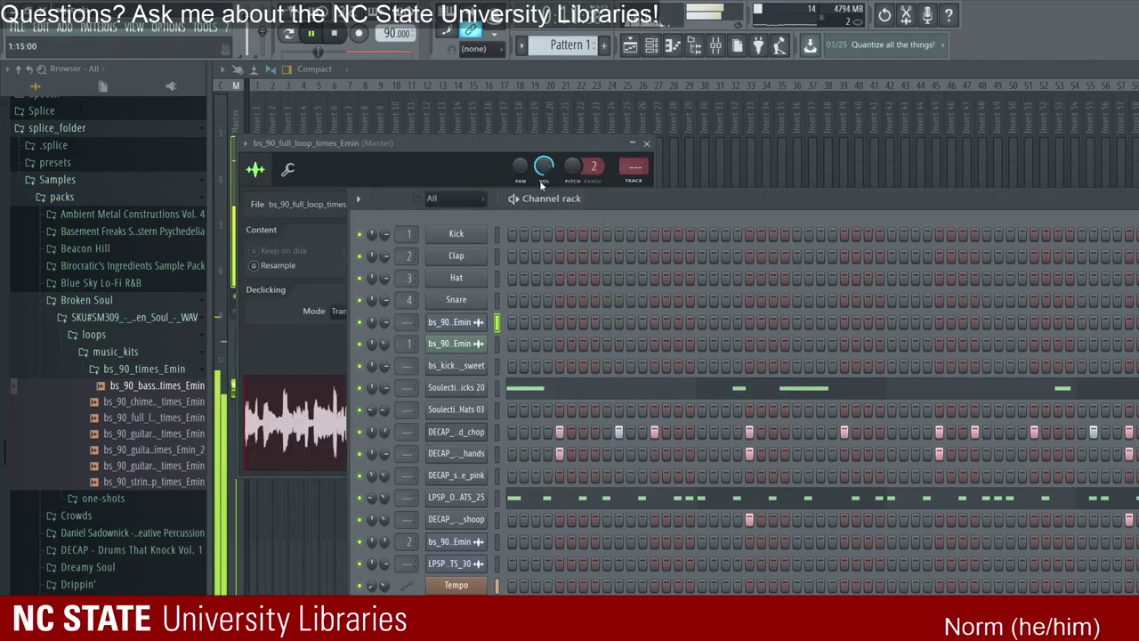
click(649, 49)
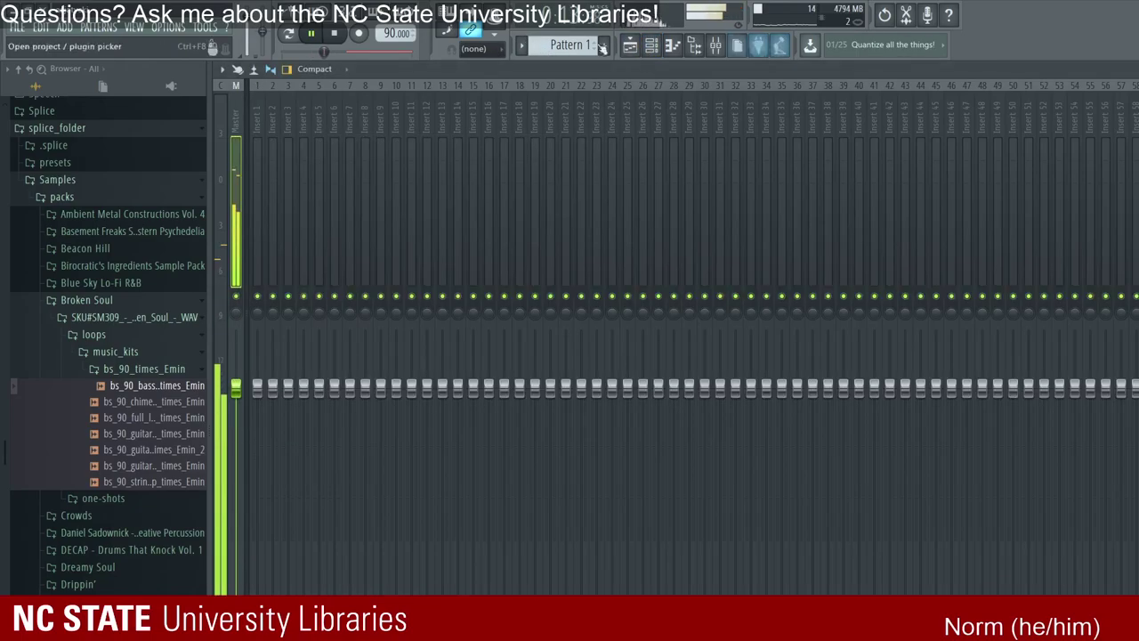
key(F5)
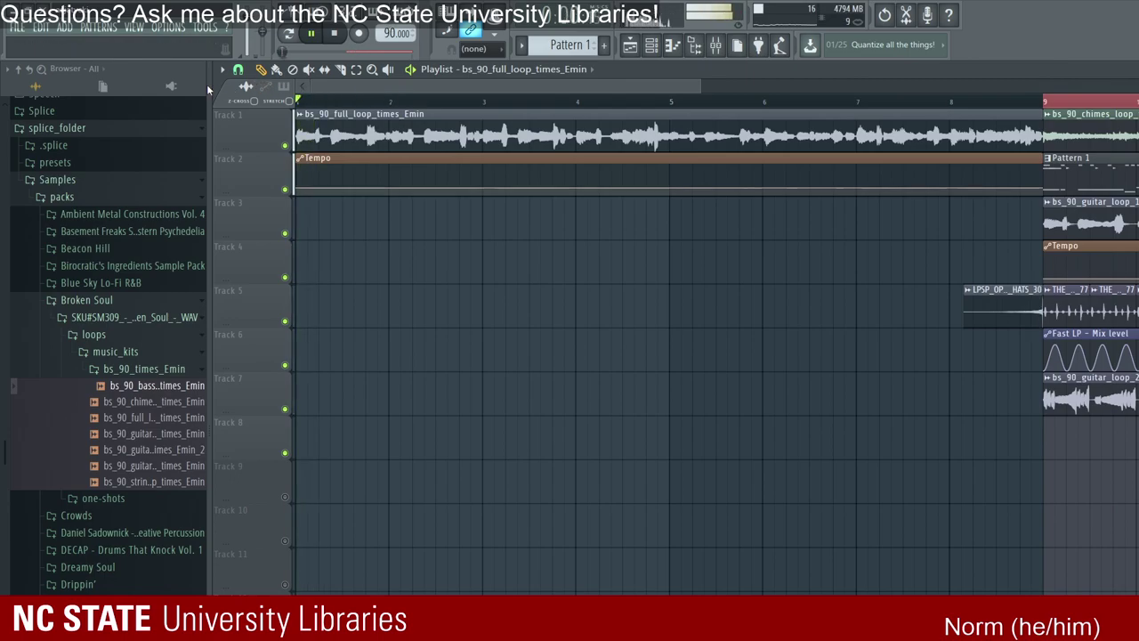
Step: Copy the chimes loop and its Fast LP mix level automation to bar 1 on Tracks 8 and 9
key(space)
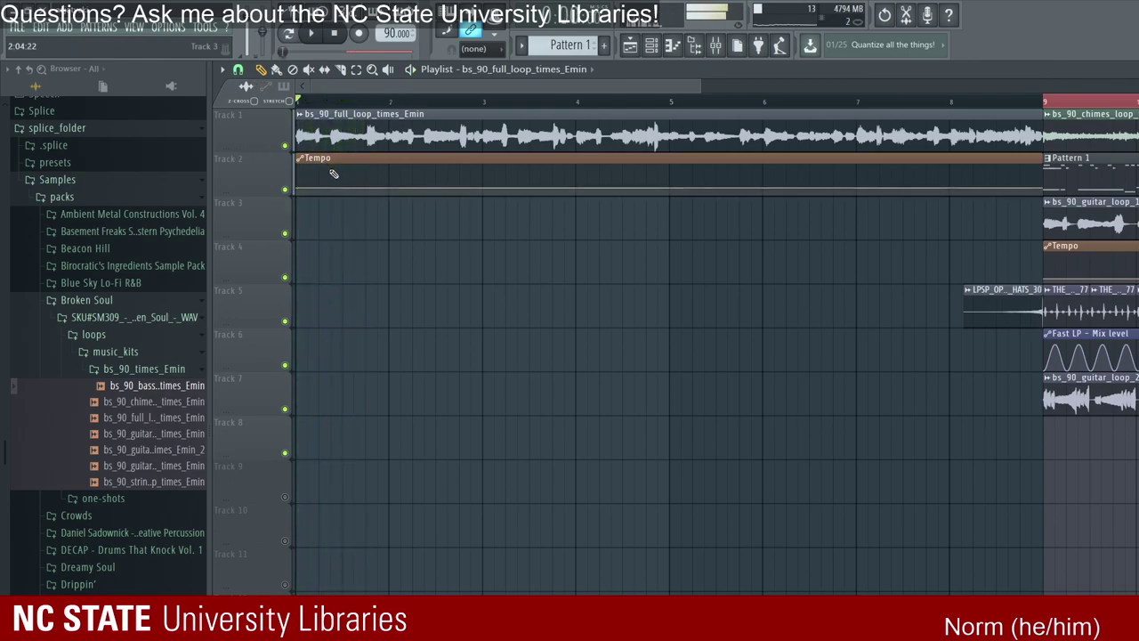
key(space)
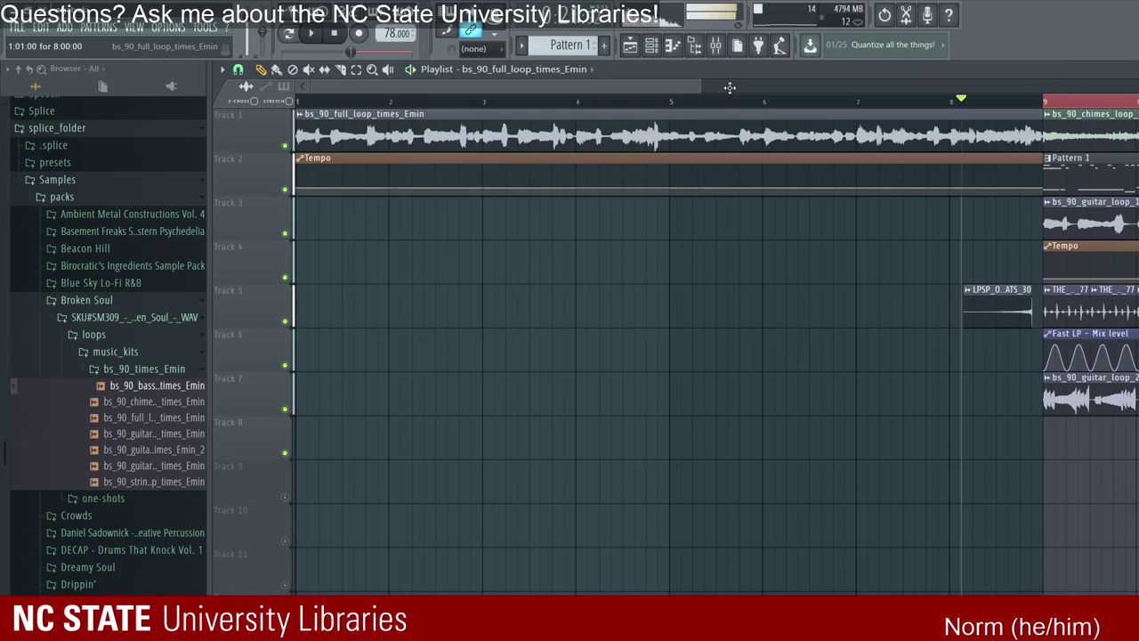
drag(766, 356, 331, 326)
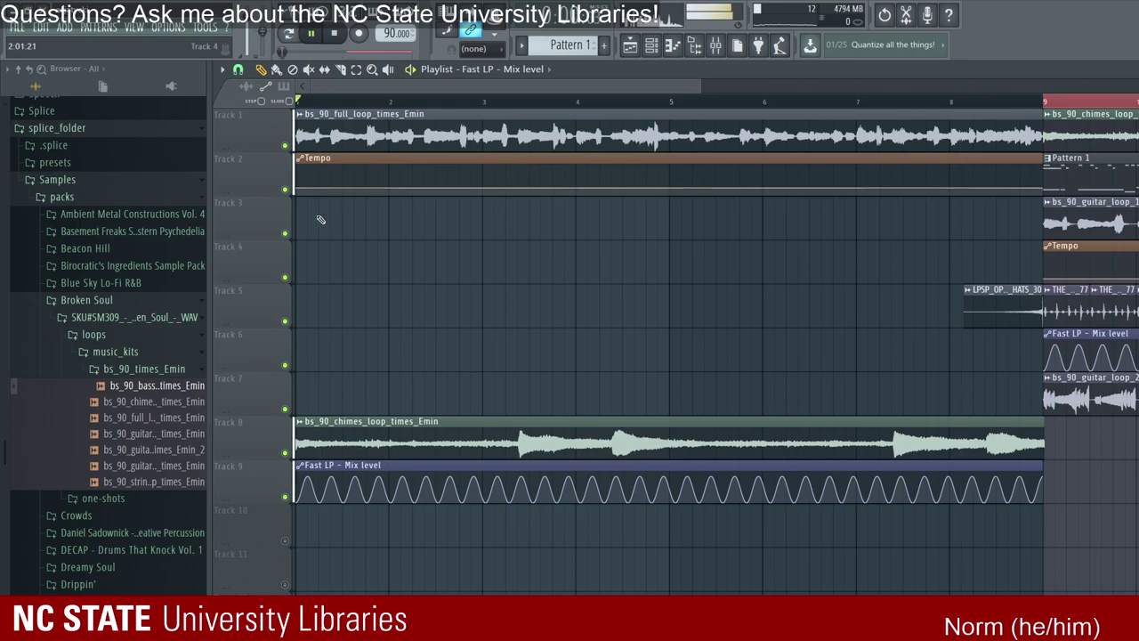
Step: Check the sampler settings of the chimes clip on Track 8 and make that clip a unique copy
double_click(338, 437)
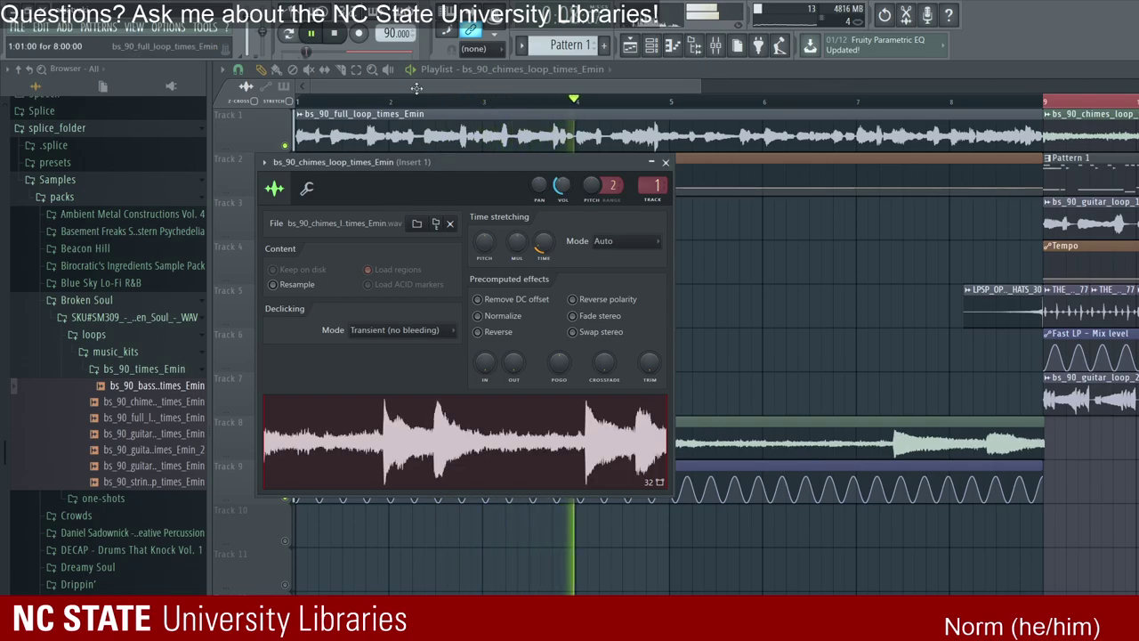
key(Escape)
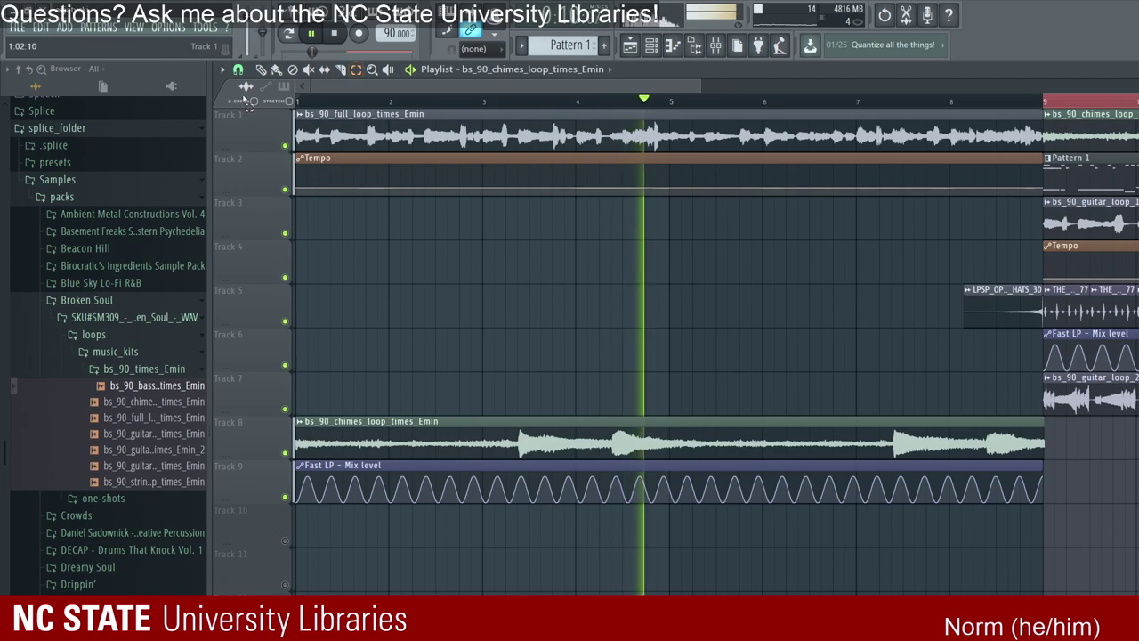
click(261, 68)
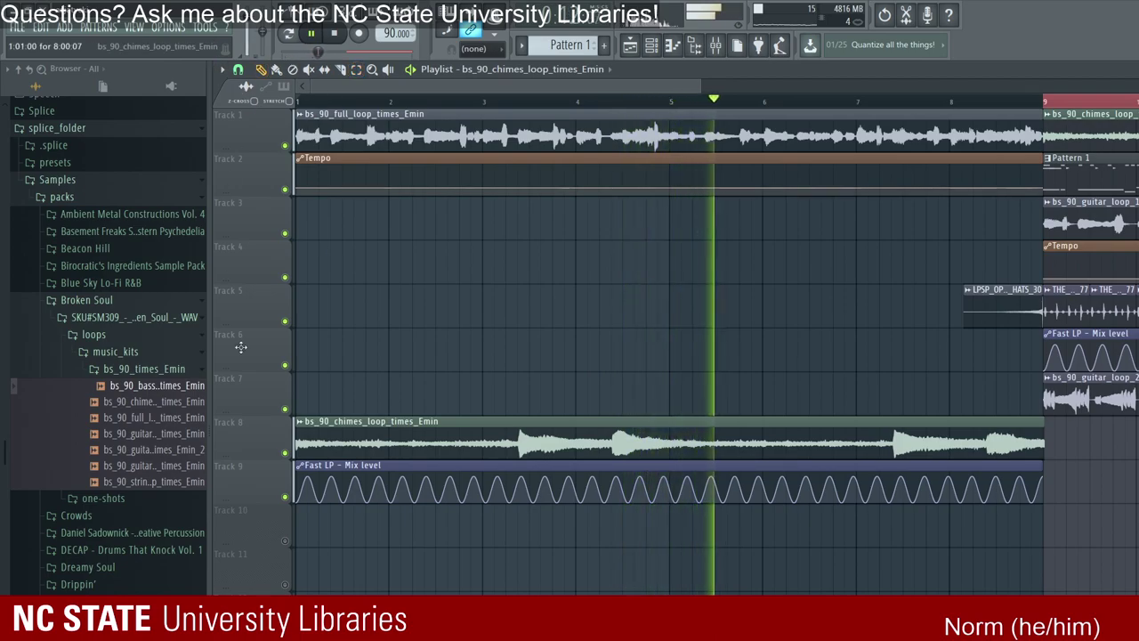
click(272, 427)
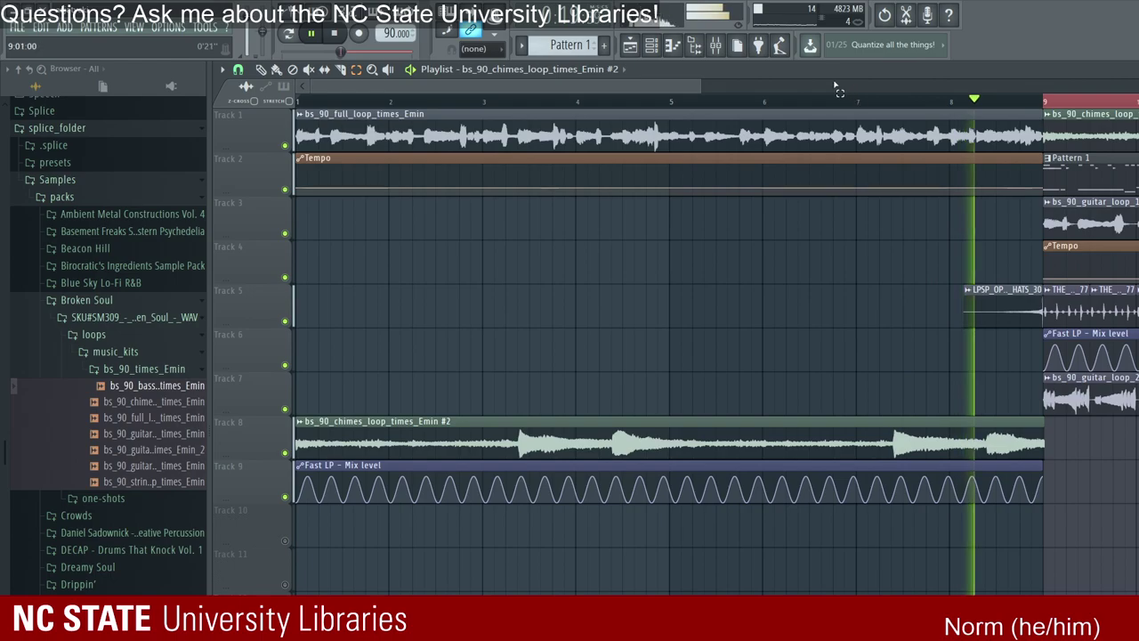
Step: Create a channel volume automation clip for the Track 8 chimes on Track 10, rising gradually from bar 1 to bar 9
key(ctrl+a)
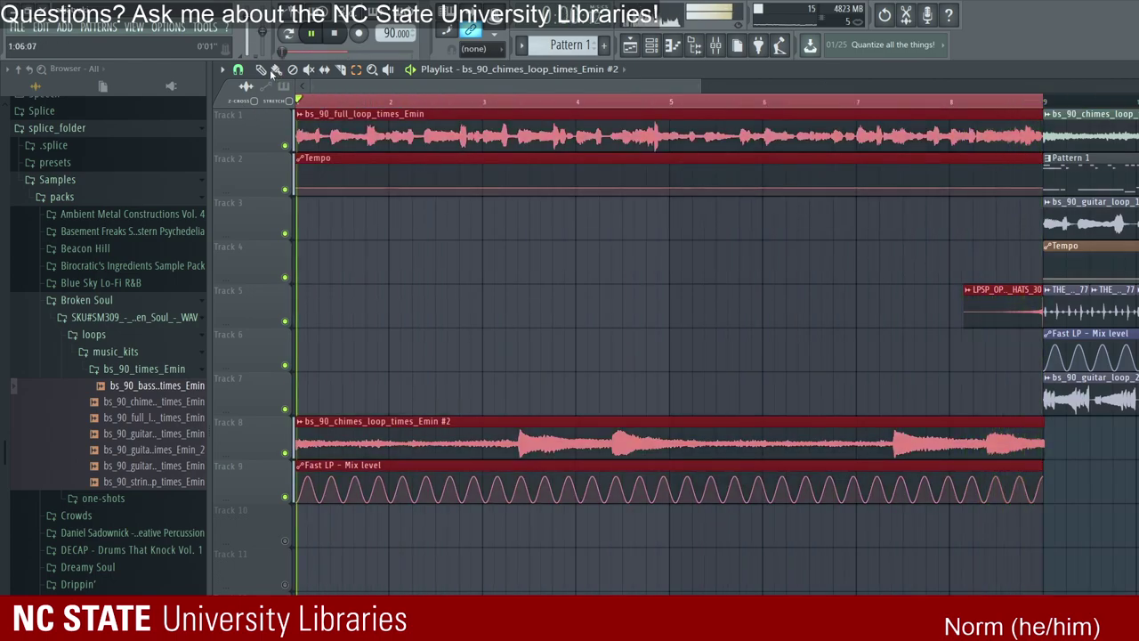
key(p)
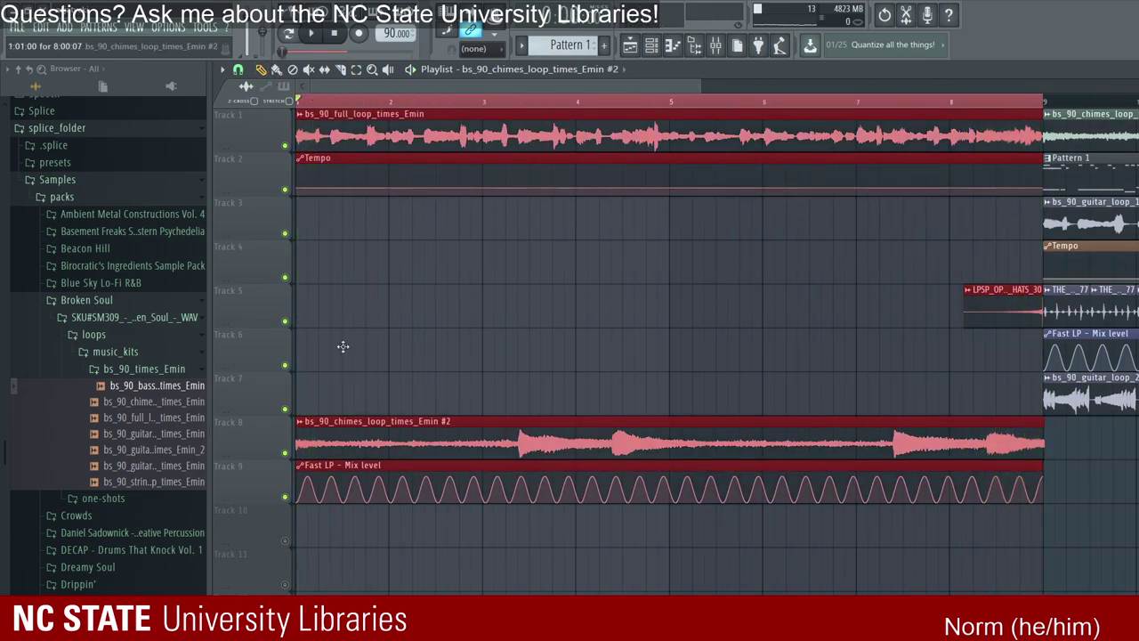
double_click(374, 438)
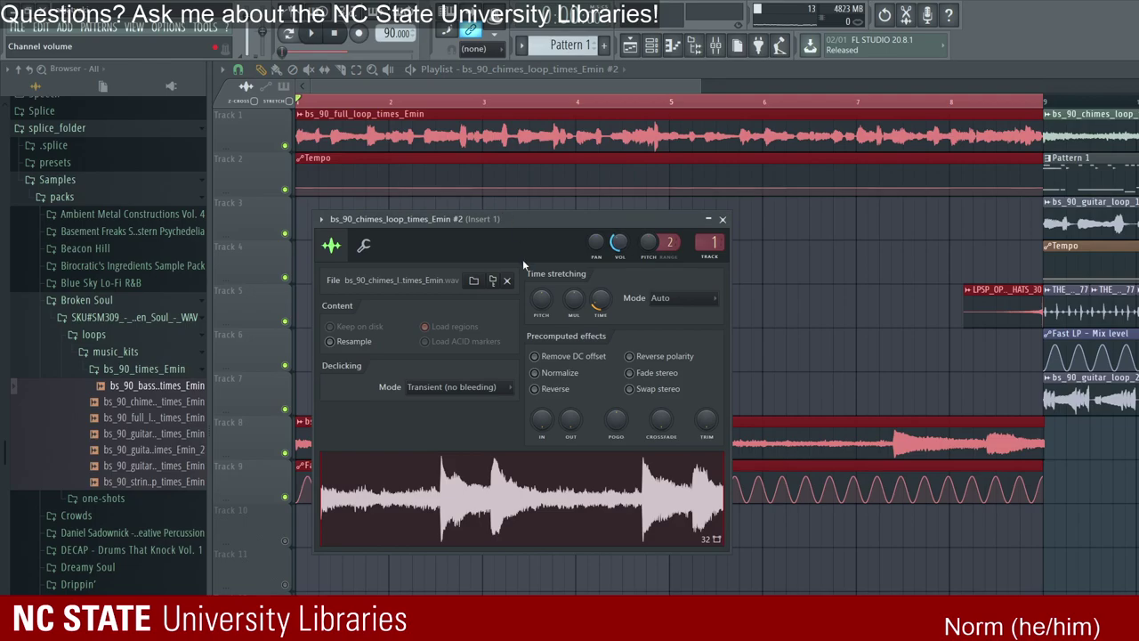
key(Escape)
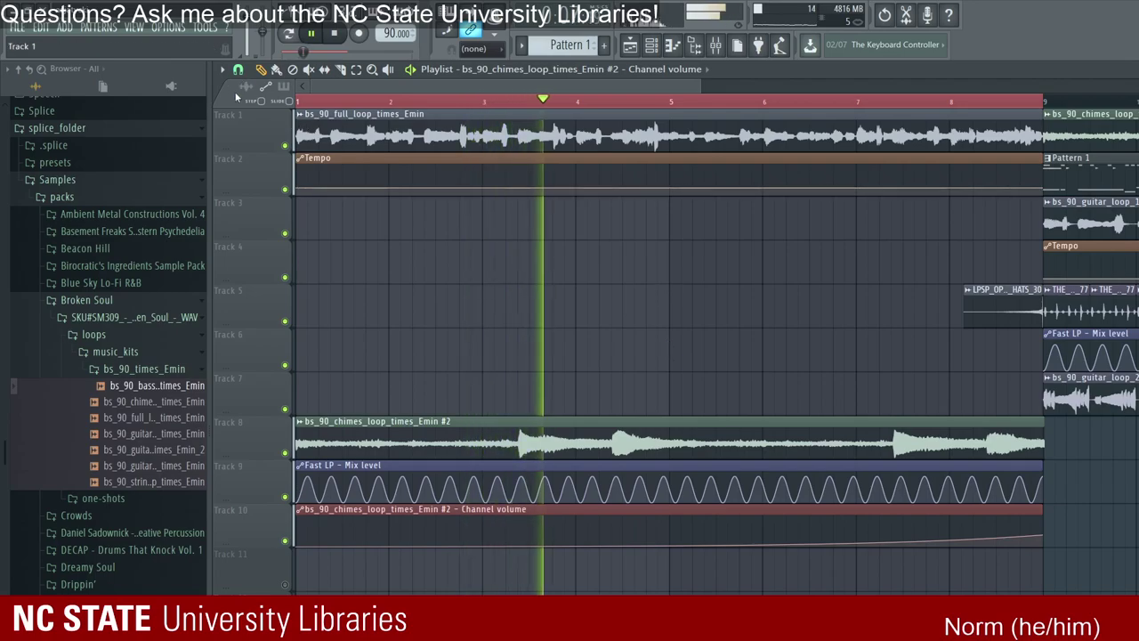
Step: Create a channel volume automation clip for the full loop on Track 3, curving down to silence at bar 9
double_click(431, 132)
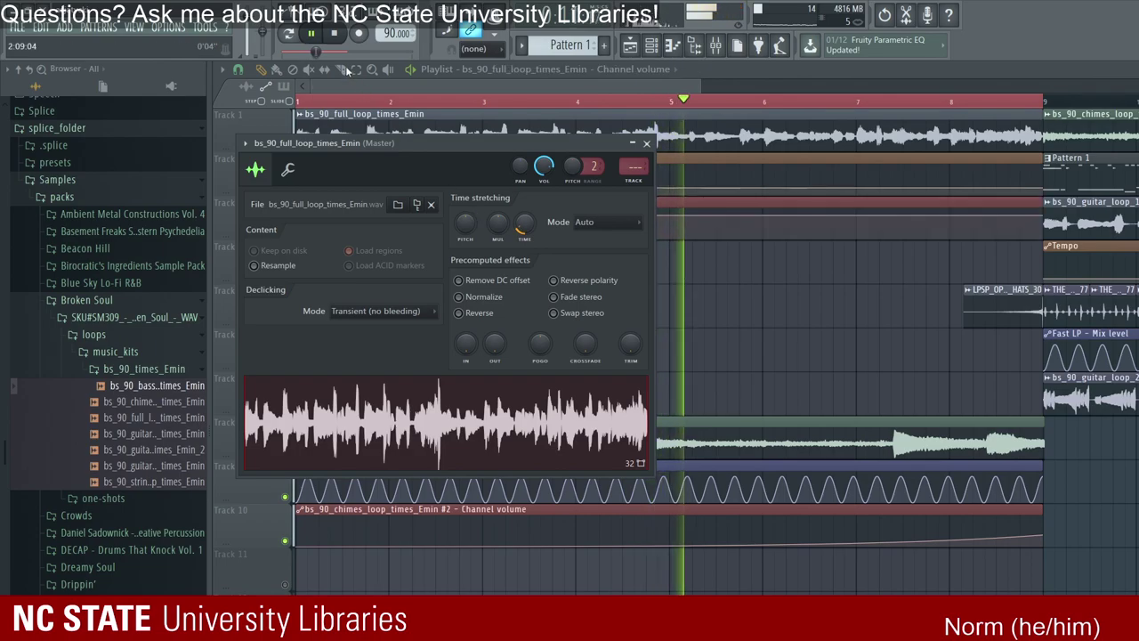
click(647, 142)
drag(834, 175, 836, 187)
drag(669, 223, 669, 216)
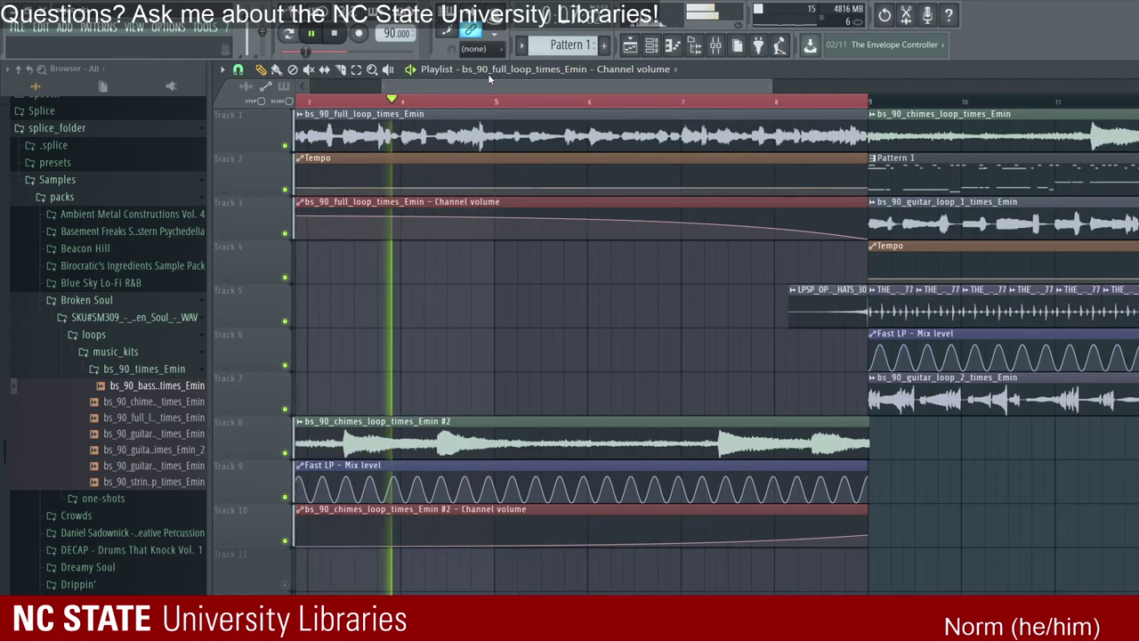
Step: Review the Track 8 chimes and full loop settings, then slightly lower the starting level of the full loop's volume automation
double_click(378, 436)
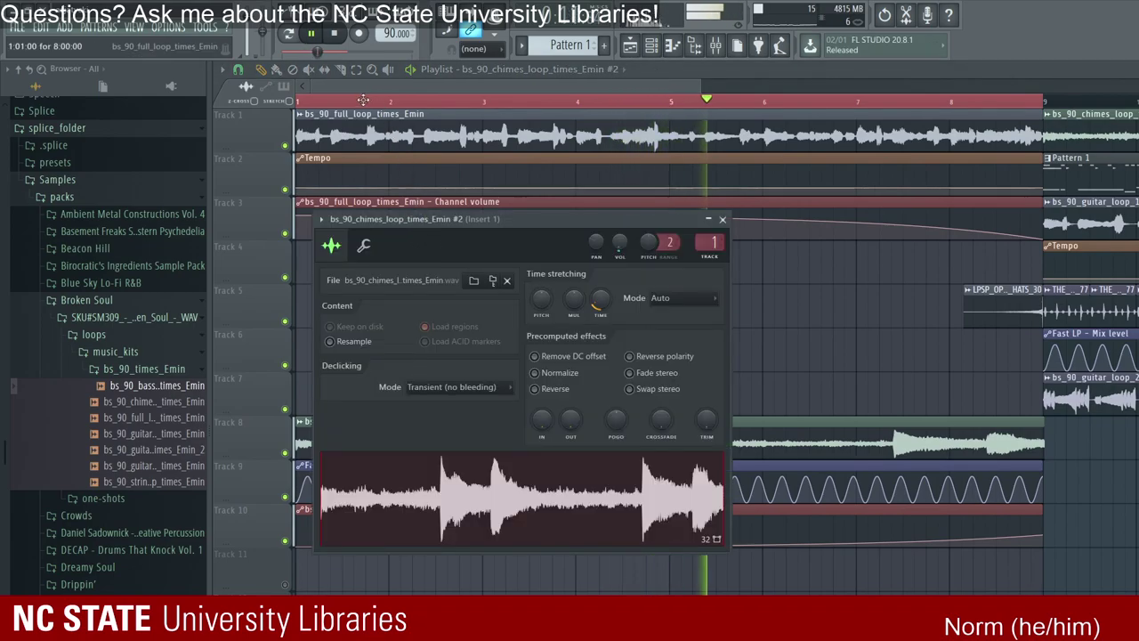
double_click(391, 134)
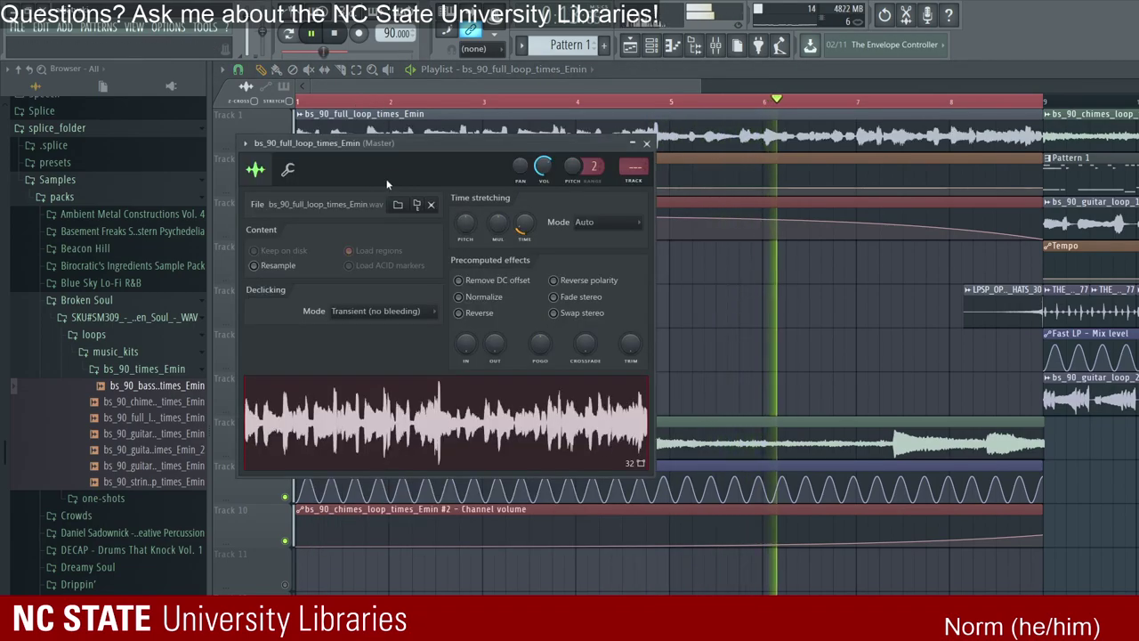
key(Escape)
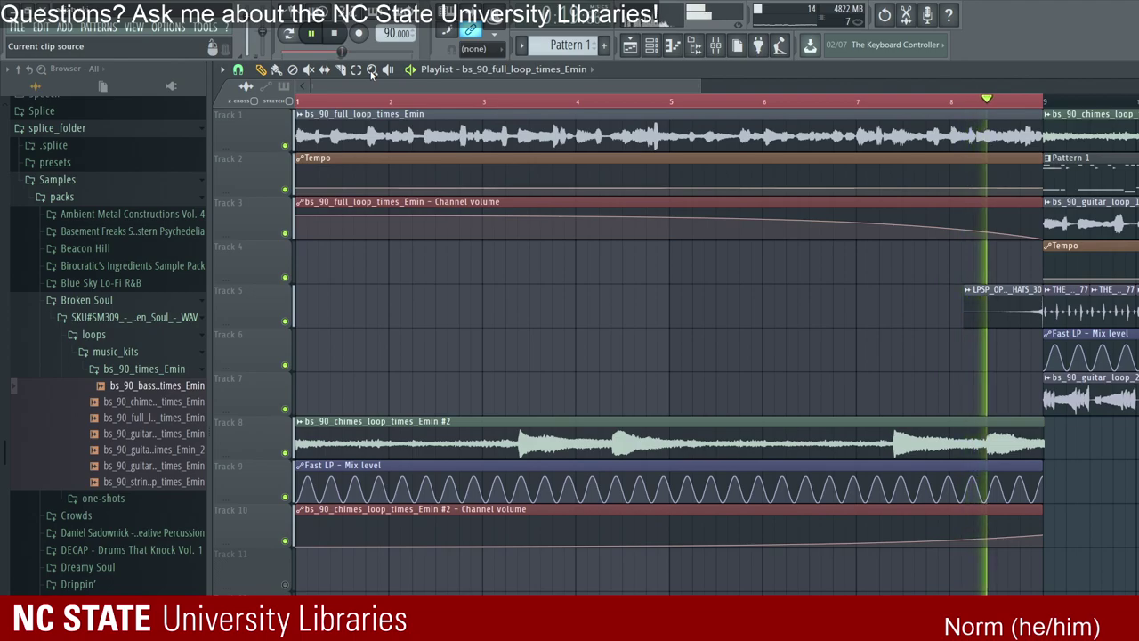
click(298, 87)
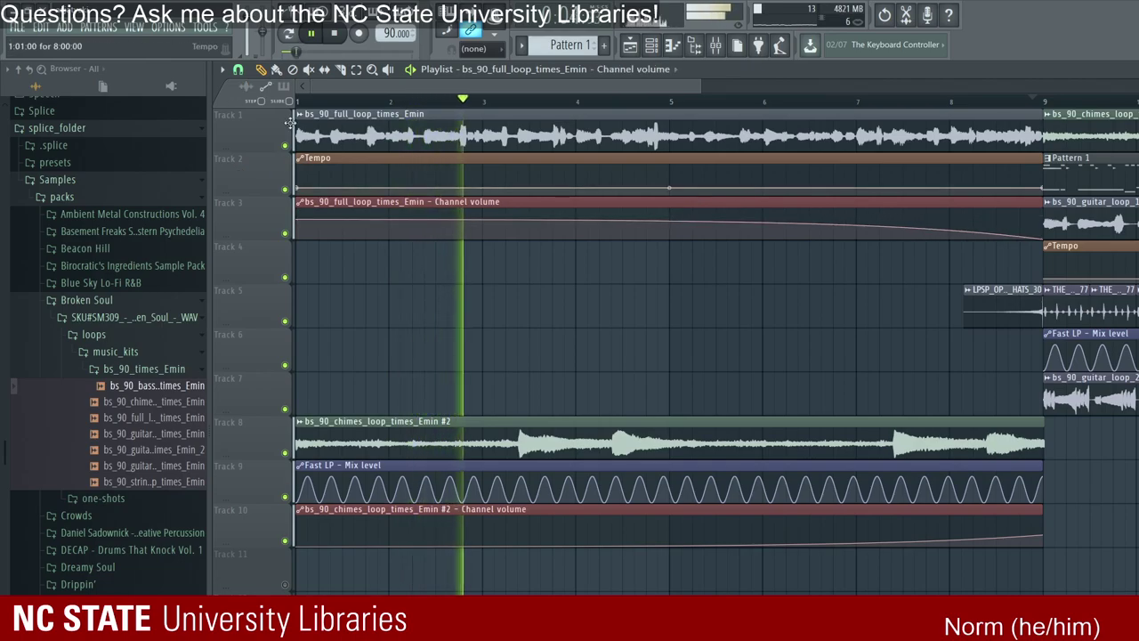
Step: Route the full loop to mixer insert 4 and return to the playlist
double_click(498, 126)
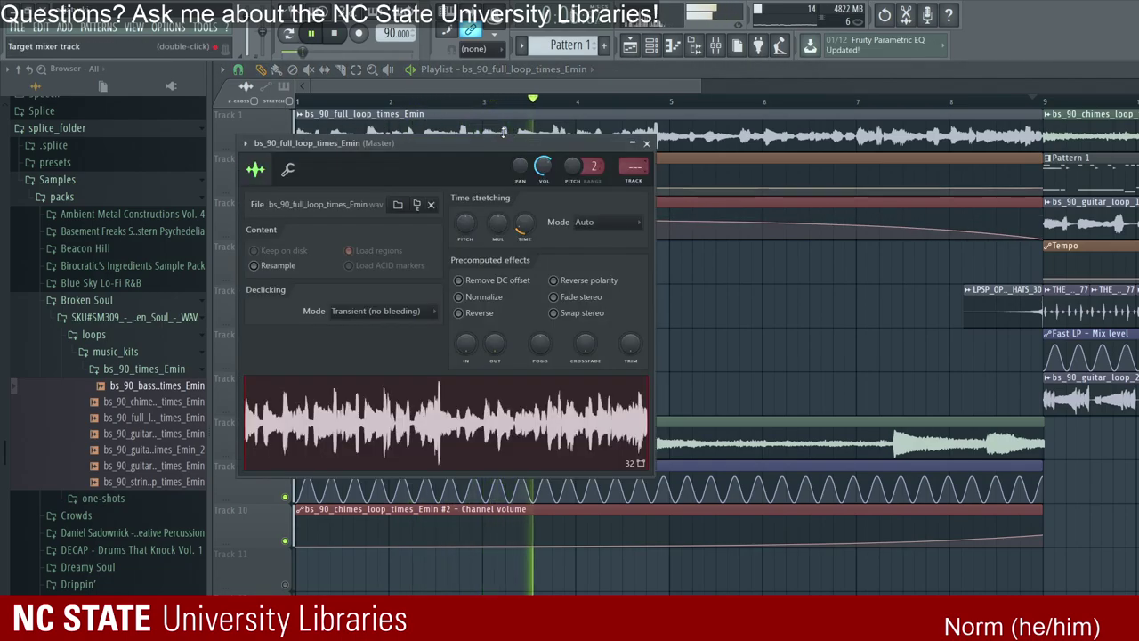
key(F9)
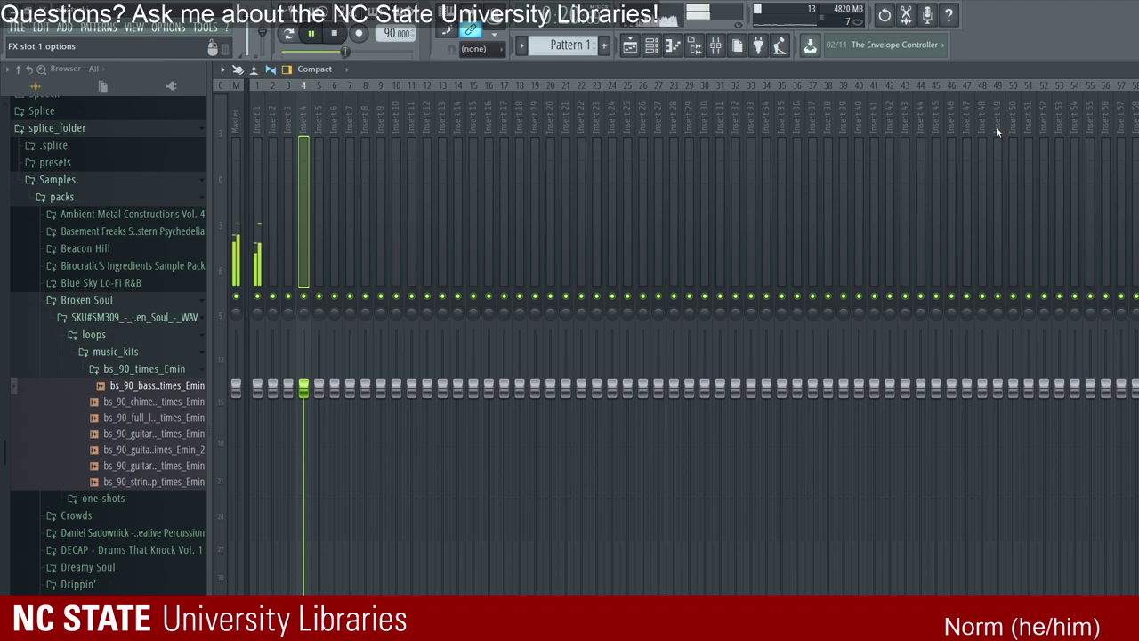
click(629, 45)
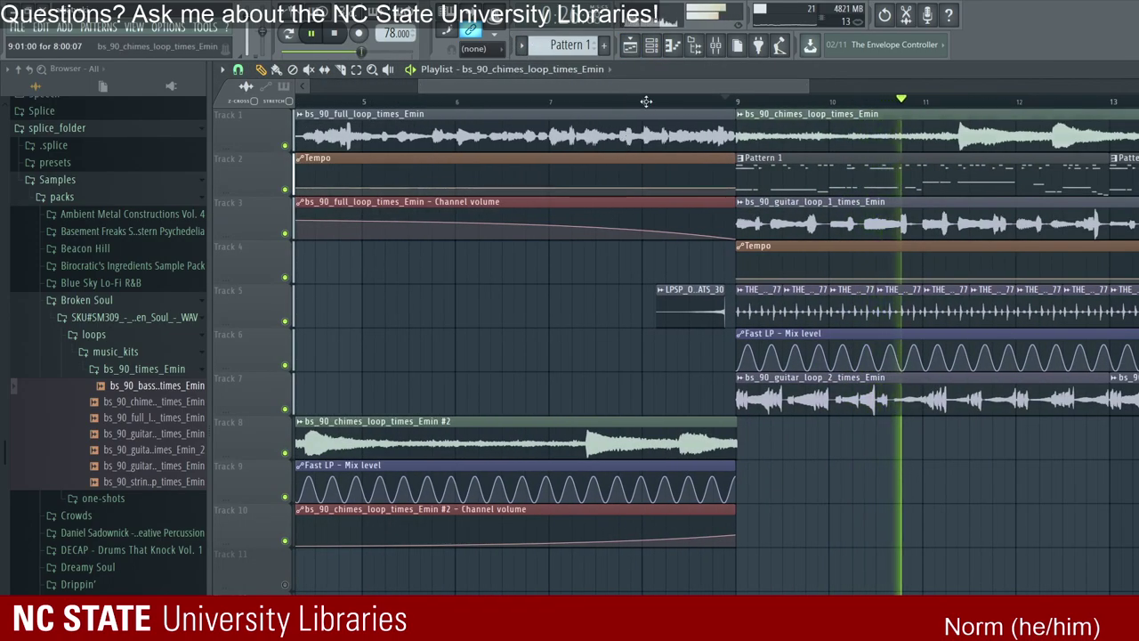
Step: Review the bar 9 chimes loop's settings and the channel rack while playing the transition into bar 9
double_click(747, 133)
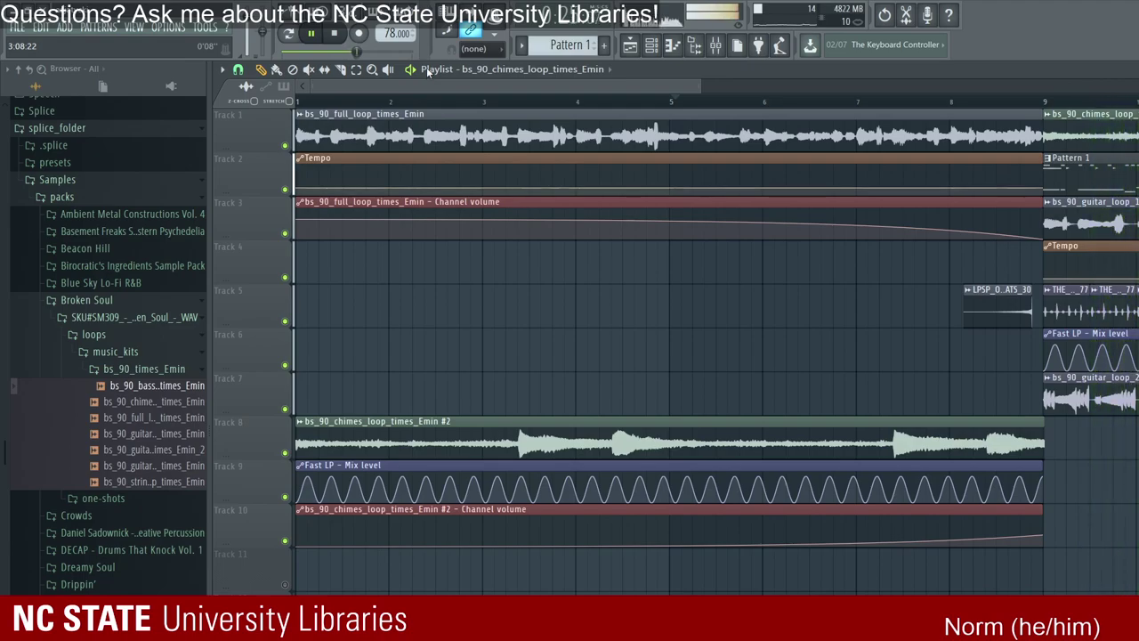
drag(436, 69, 549, 65)
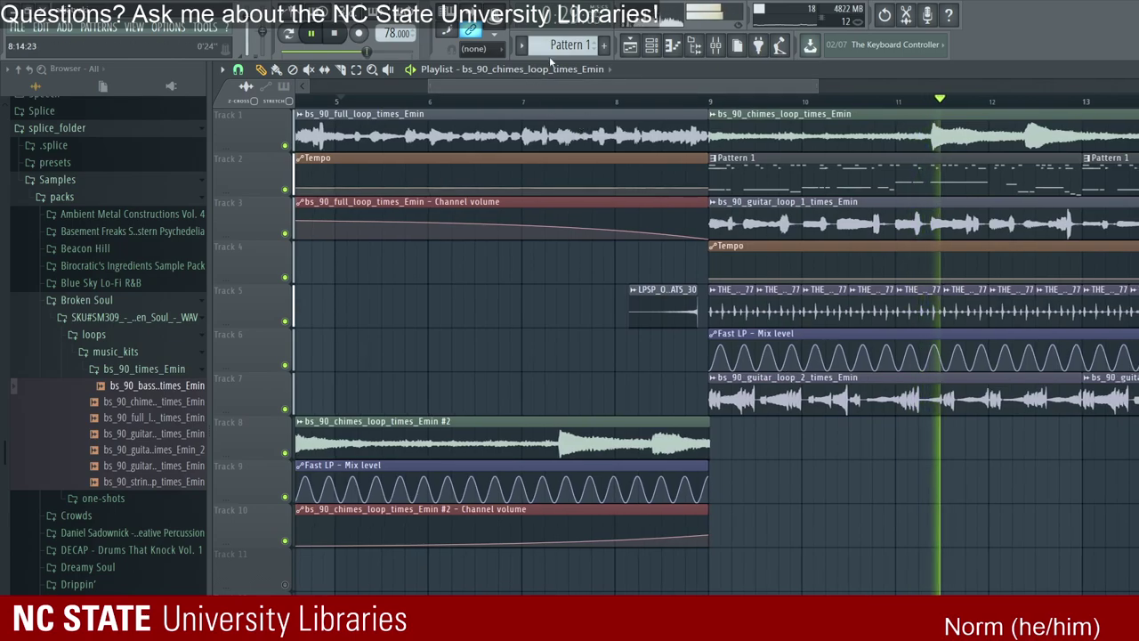
key(F6)
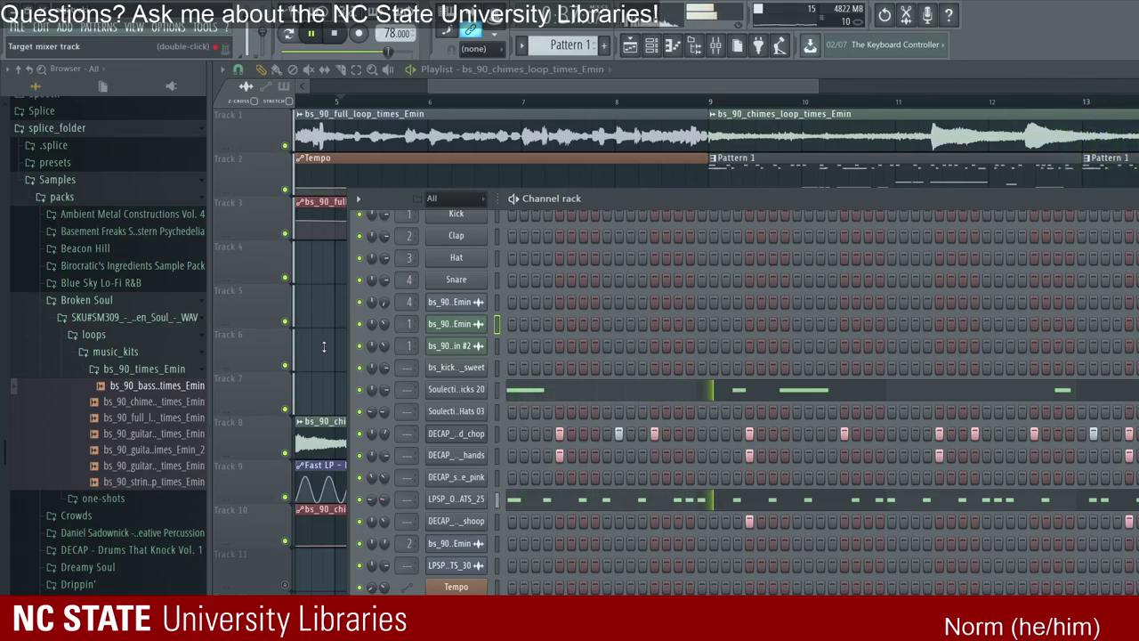
key(F6)
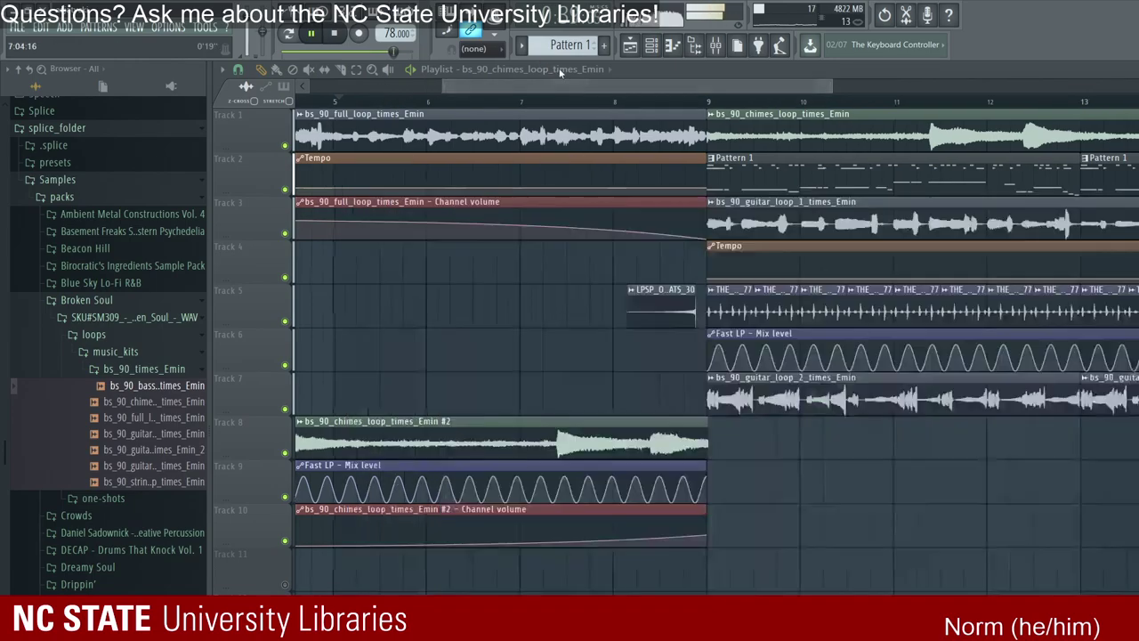
Step: Duplicate all clips of the bar 9 section so it repeats from bar 17, then play the section back from bar 9
drag(394, 105, 649, 409)
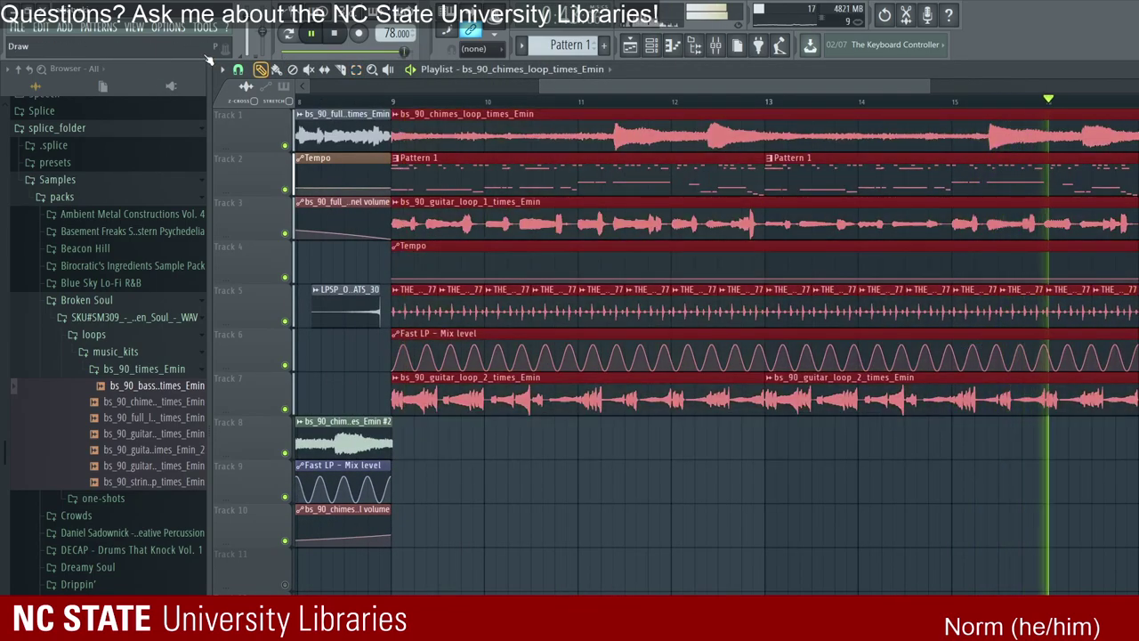
click(941, 115)
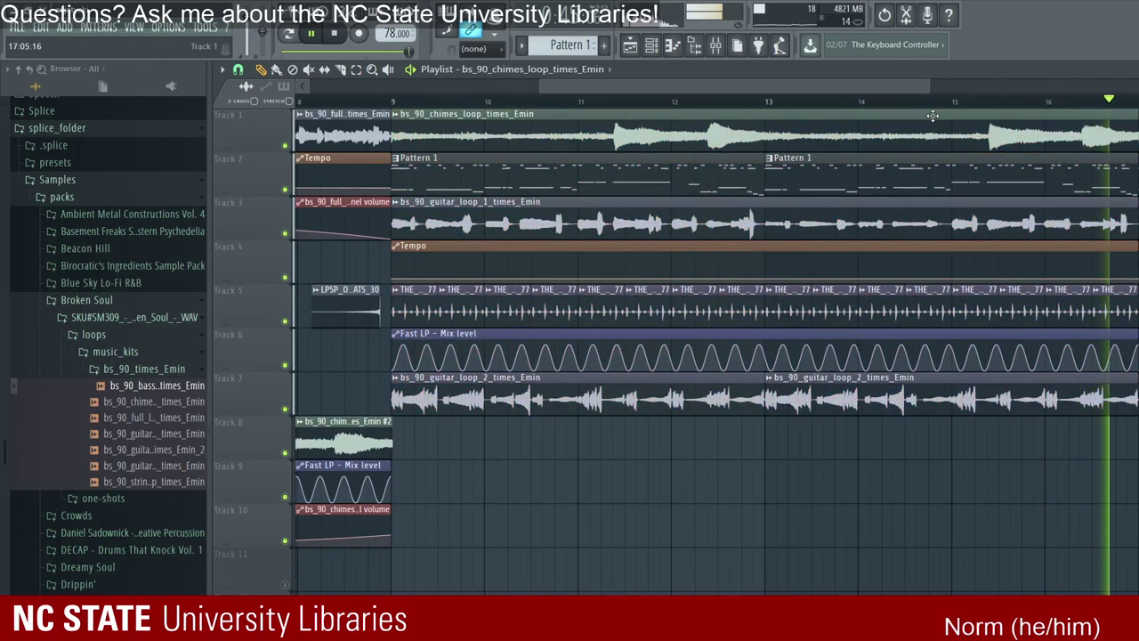
scroll(490, 83, left, 2)
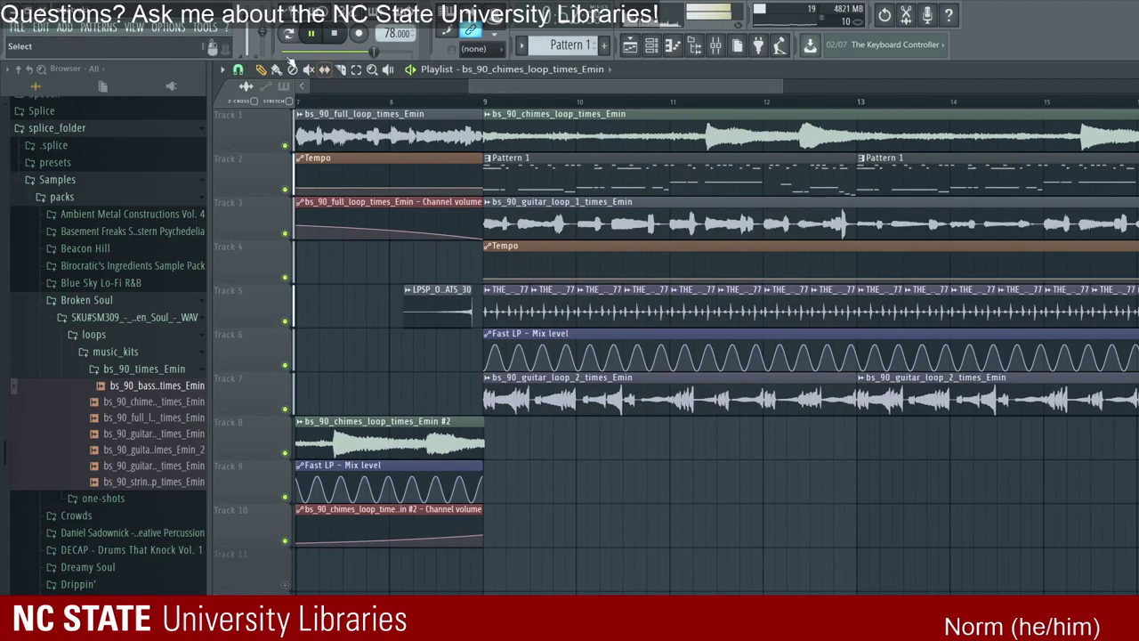
key(space)
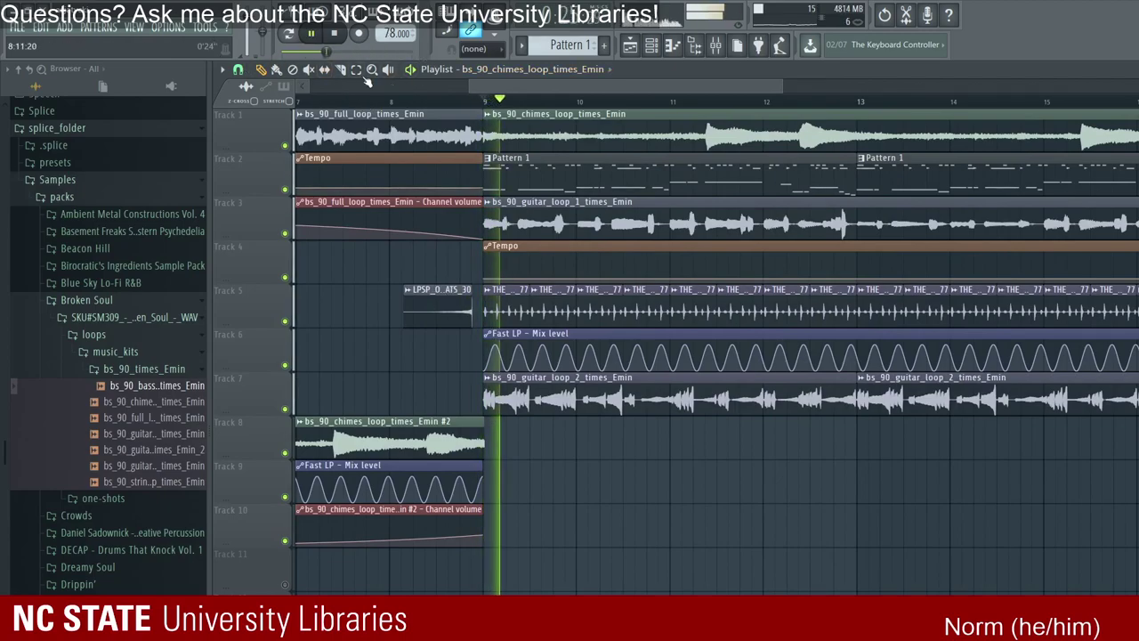
key(space)
key(F6)
key(F6)
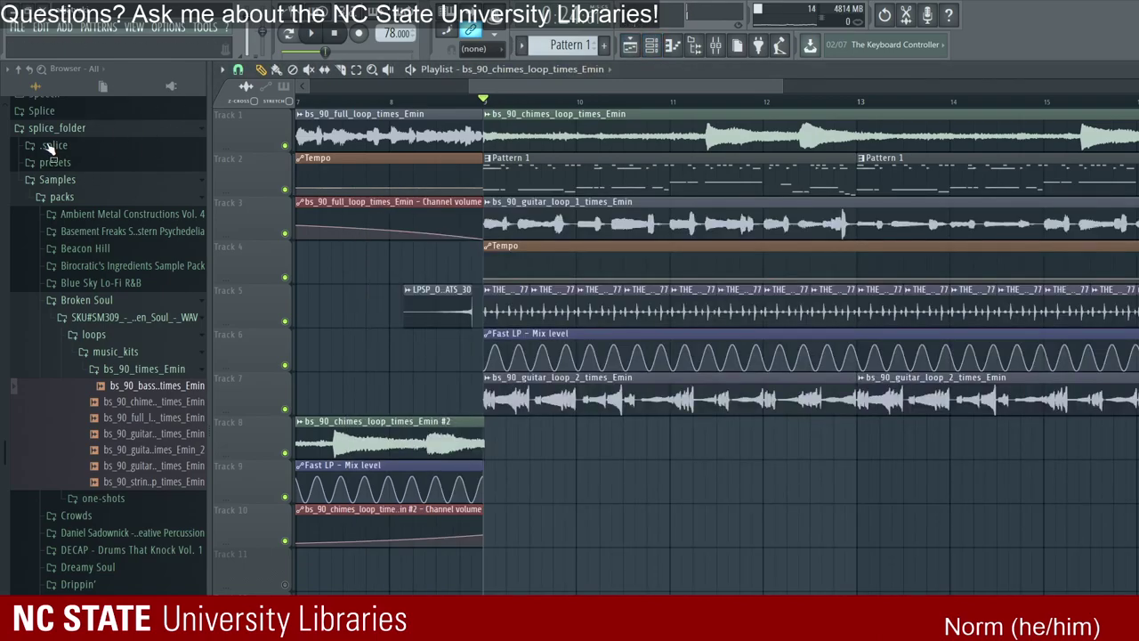
Step: Add the audio file Logic - Buried Alive (Acapella Clean) - 70 BPM to Track 11 at bar 9 and play it
scroll(71, 160, up, 9)
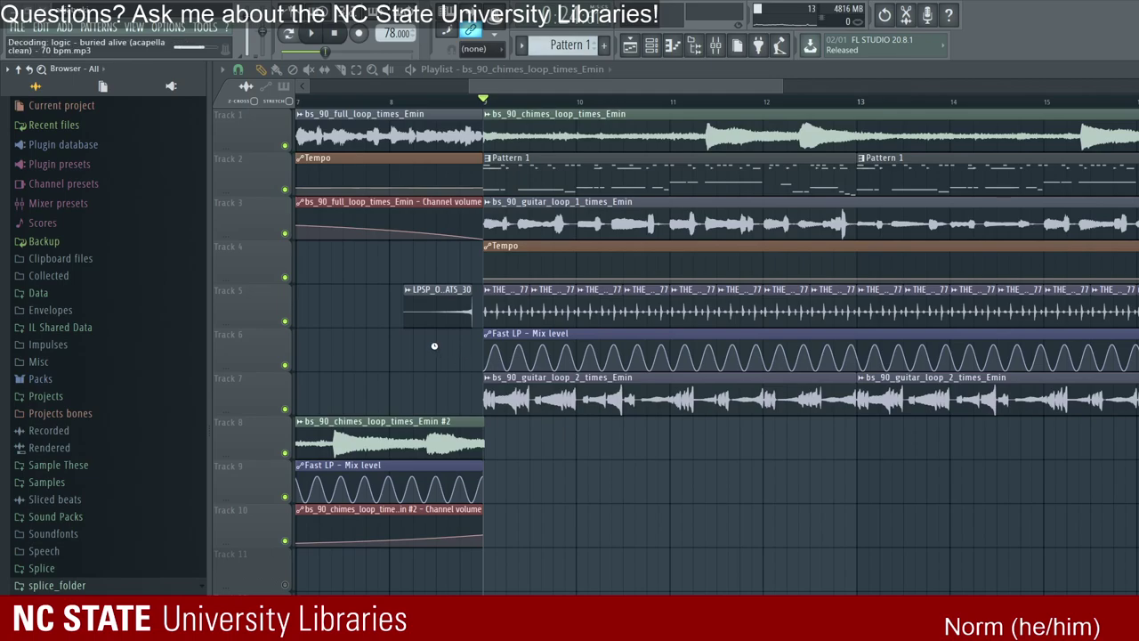
drag(508, 351, 464, 476)
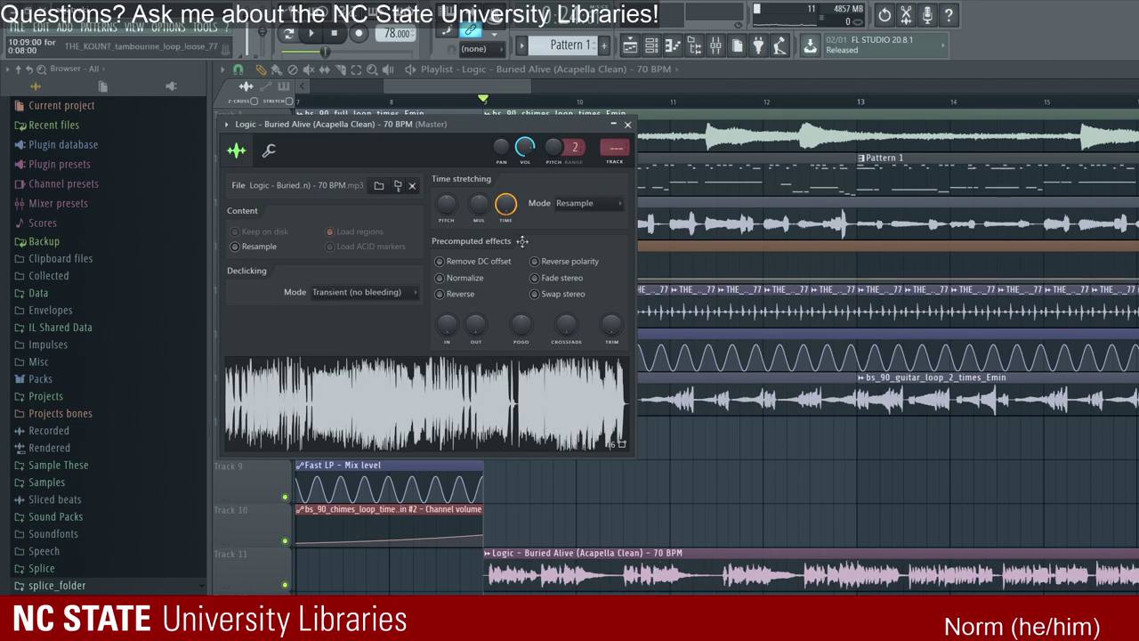
click(403, 89)
key(space)
key(space)
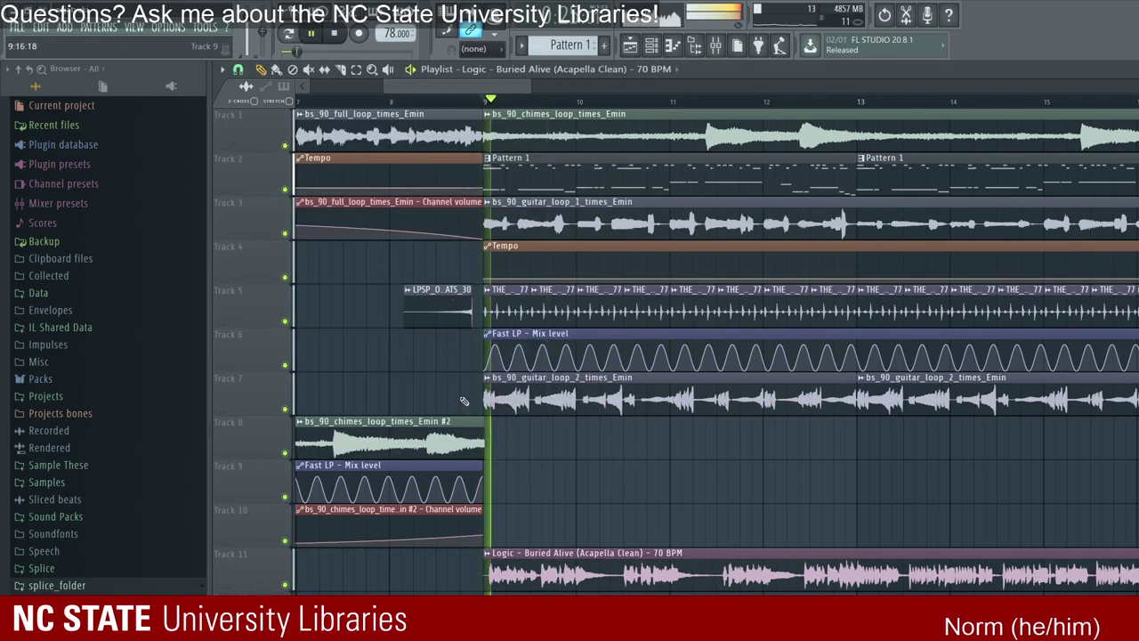
Step: Raise the acapella's pitch with the time stretching mode set to Auto, and slightly lower its channel volume
key(space)
double_click(623, 555)
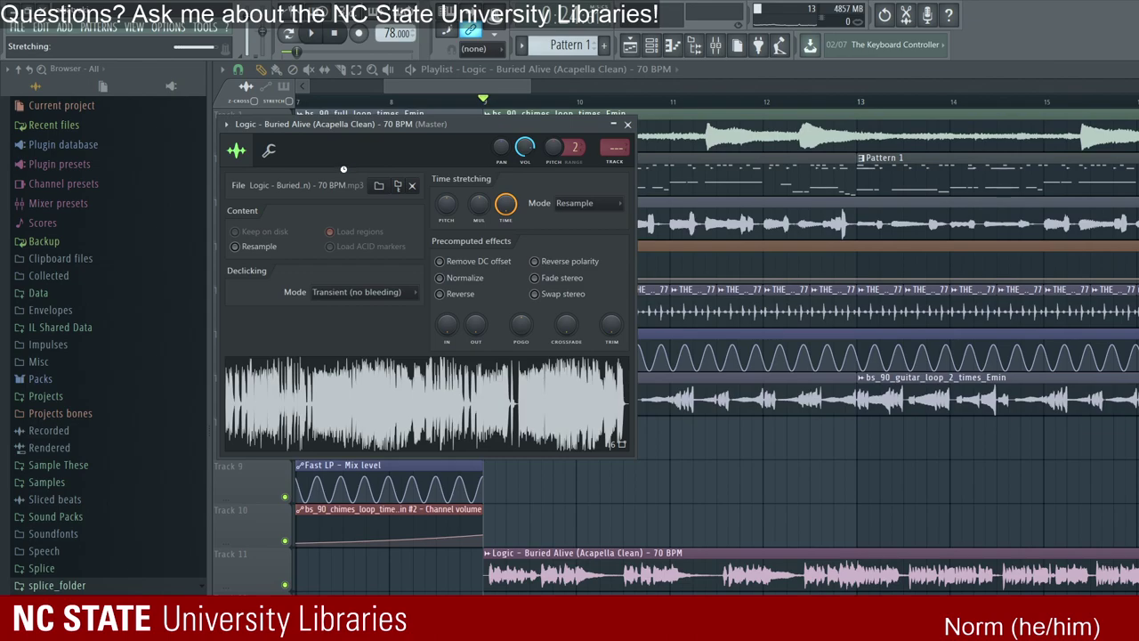
drag(446, 203, 445, 178)
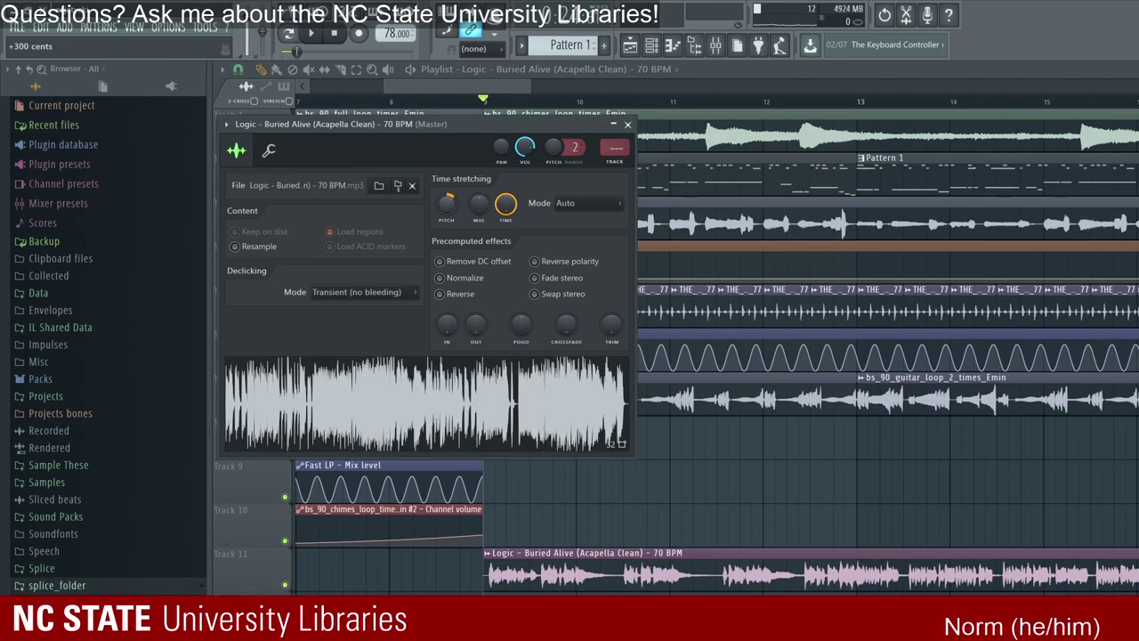
drag(446, 178, 446, 177)
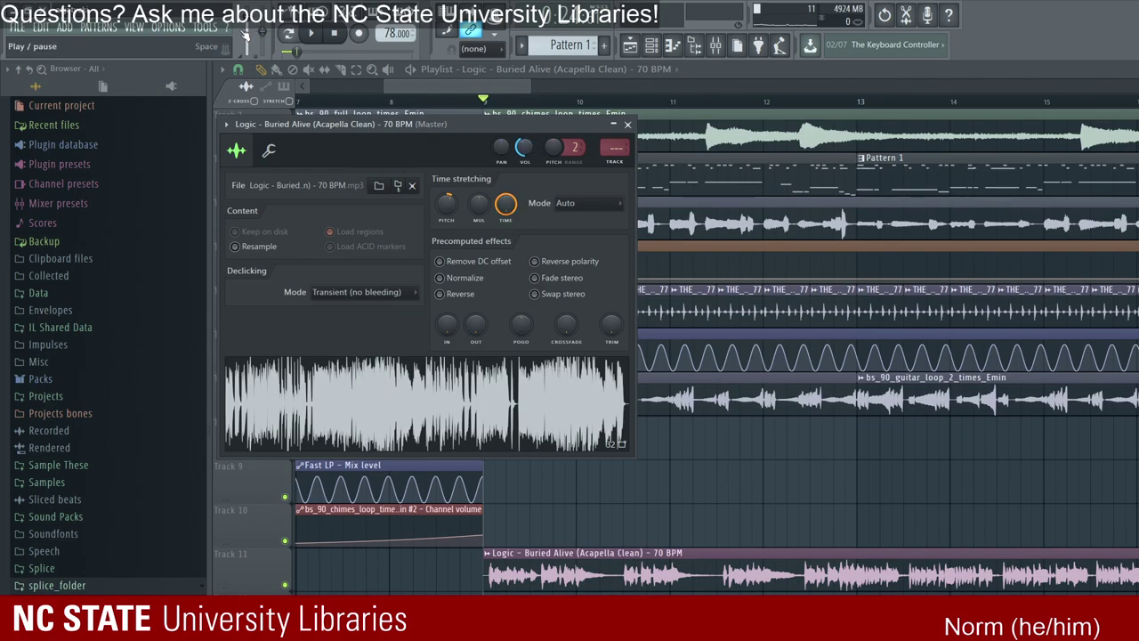
Step: Trim the start of the acapella clip to just past bar 14, checking the cut point by playback
key(space)
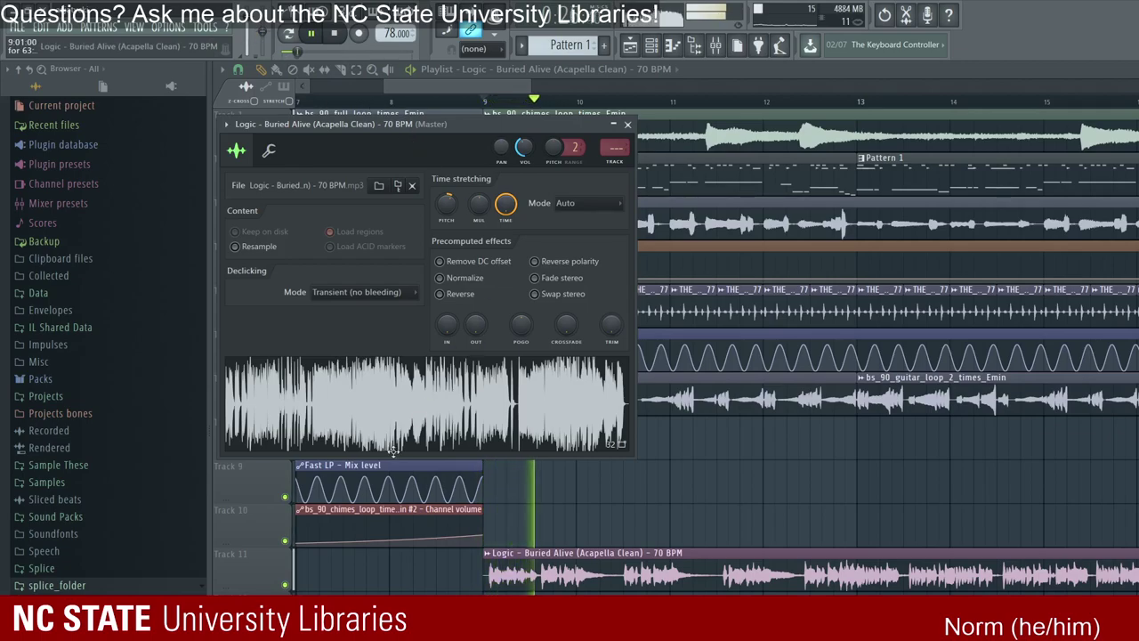
click(405, 457)
drag(405, 456, 807, 458)
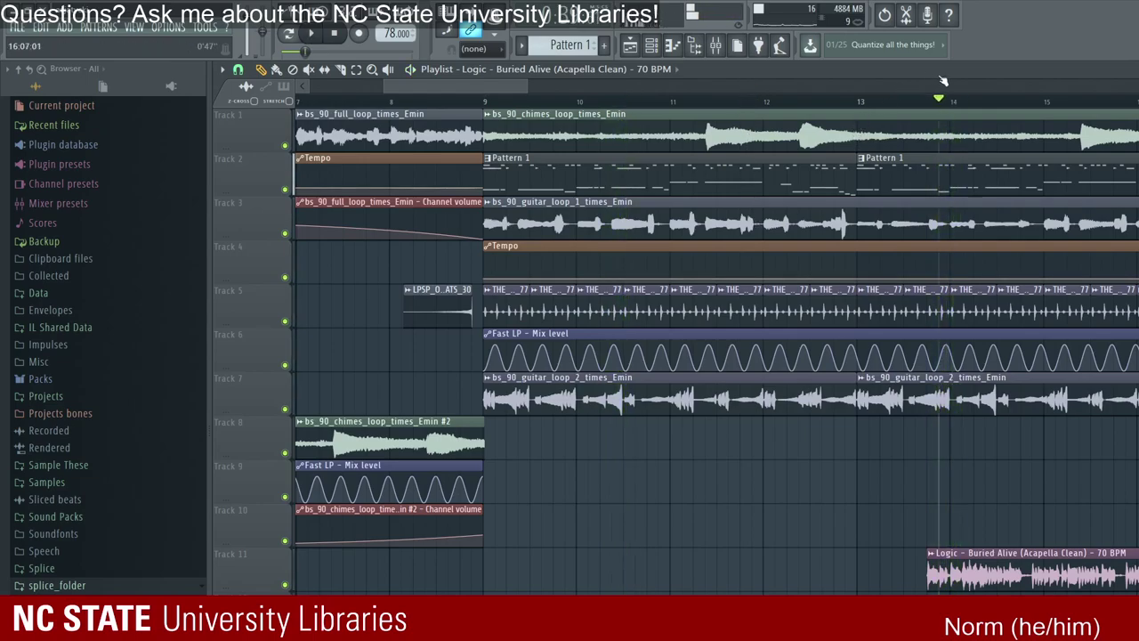
key(space)
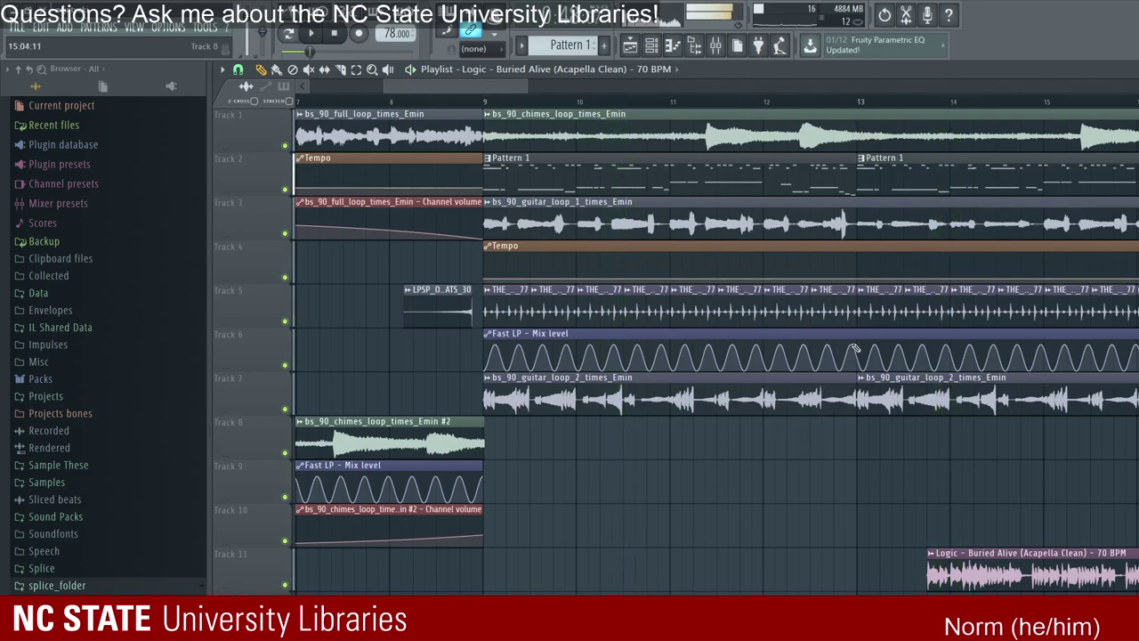
key(space)
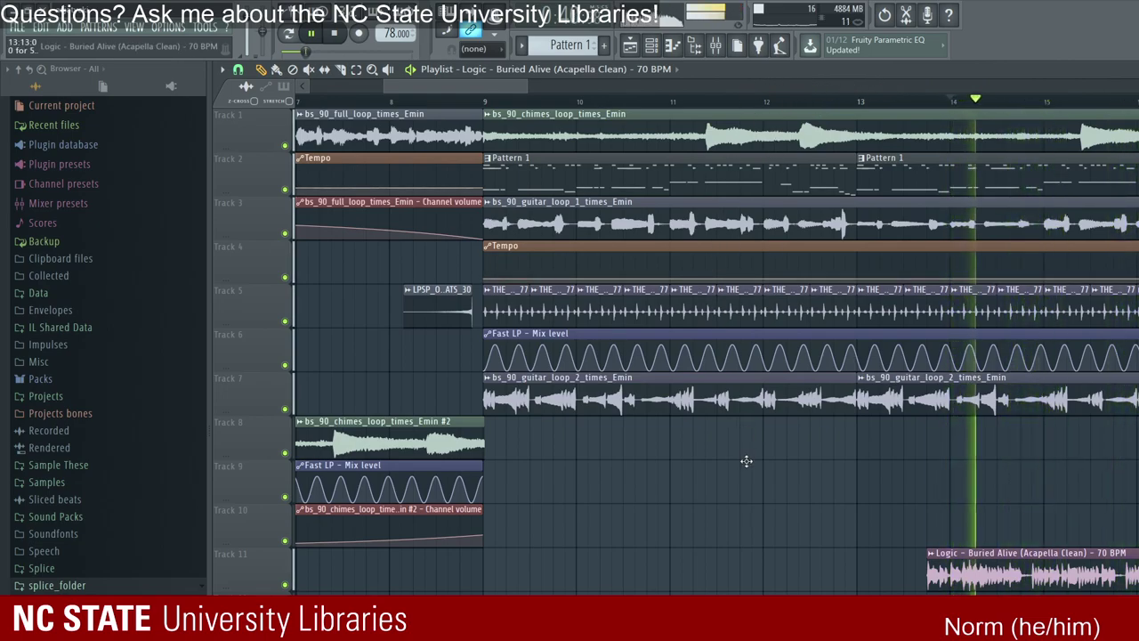
key(ctrl+z)
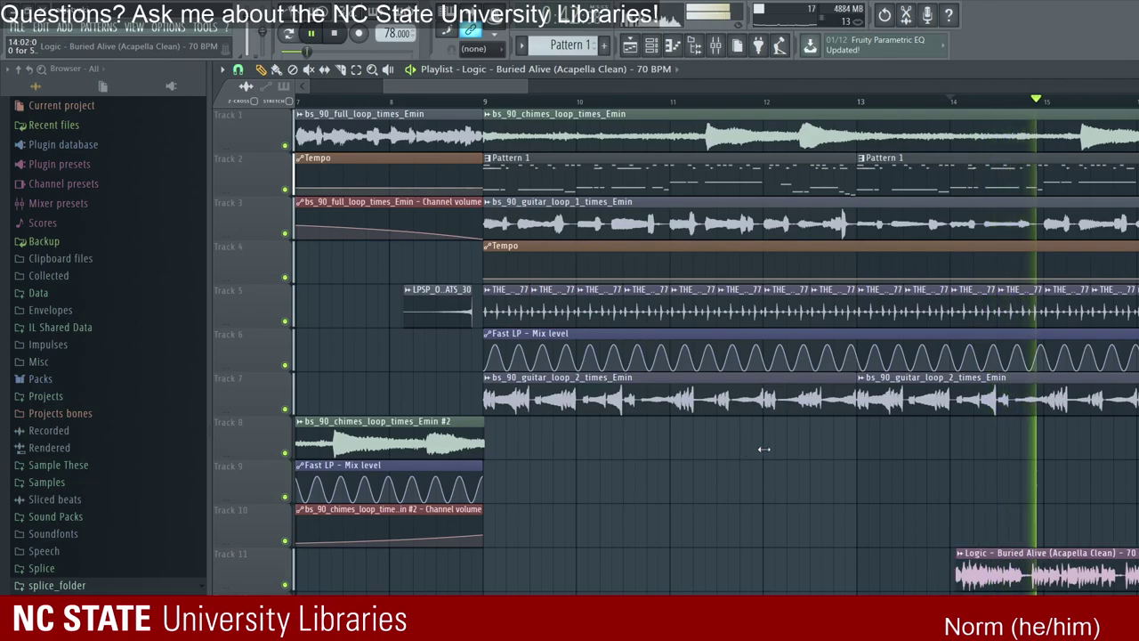
key(space)
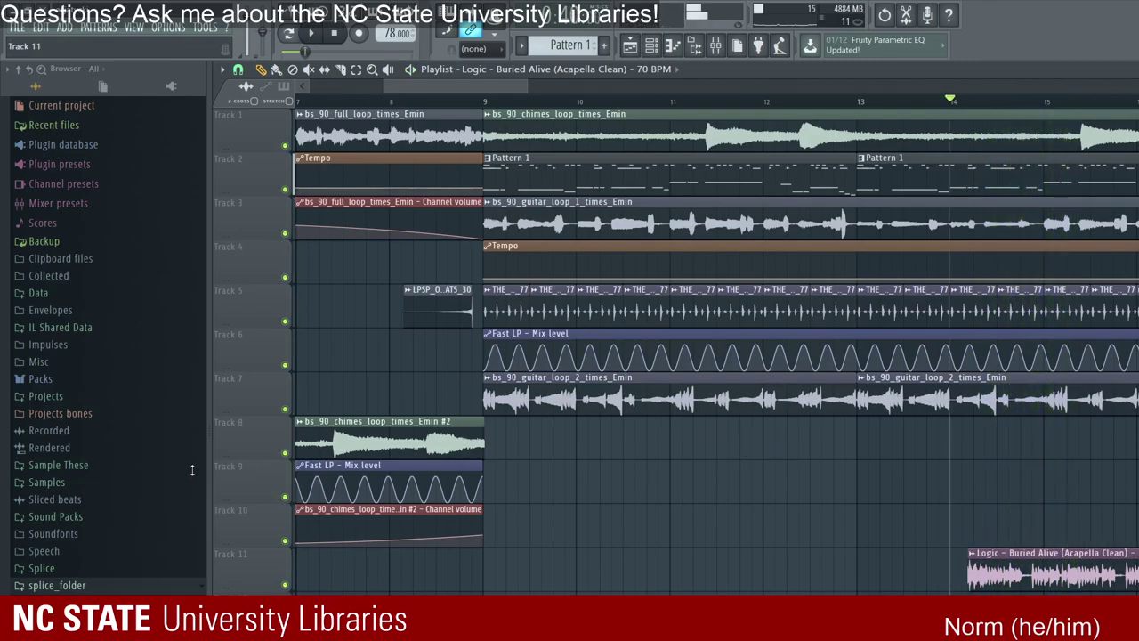
Step: Solo Track 11 to fine-trim the start of the acapella to about a third into bar 14, then restore all tracks
ctrl+click(284, 585)
key(space)
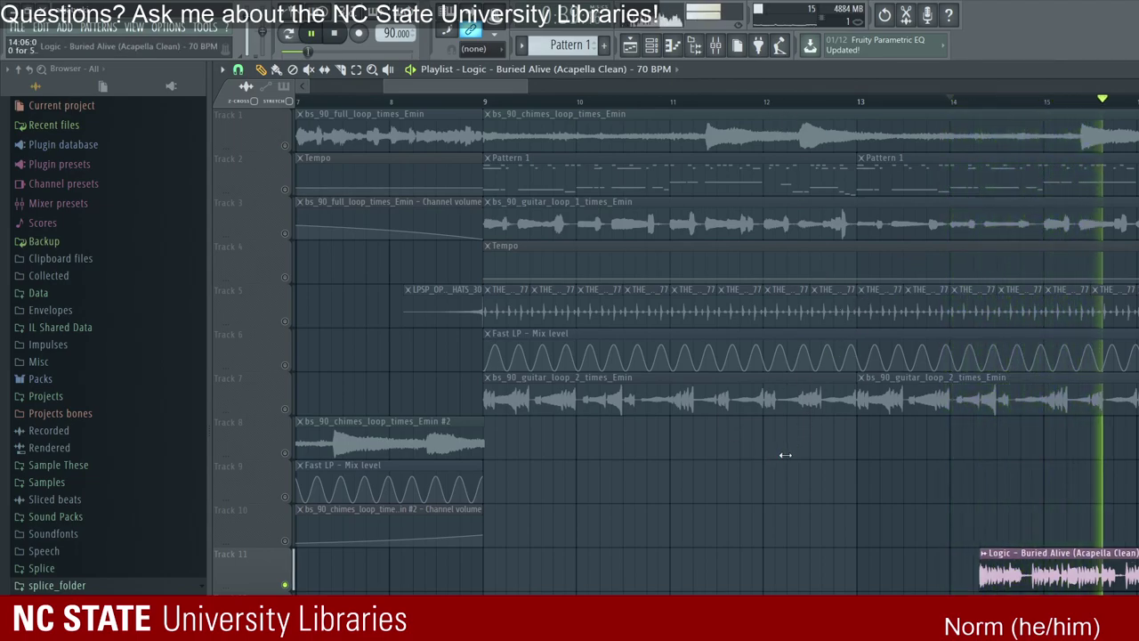
key(space)
key(space)
key(space)
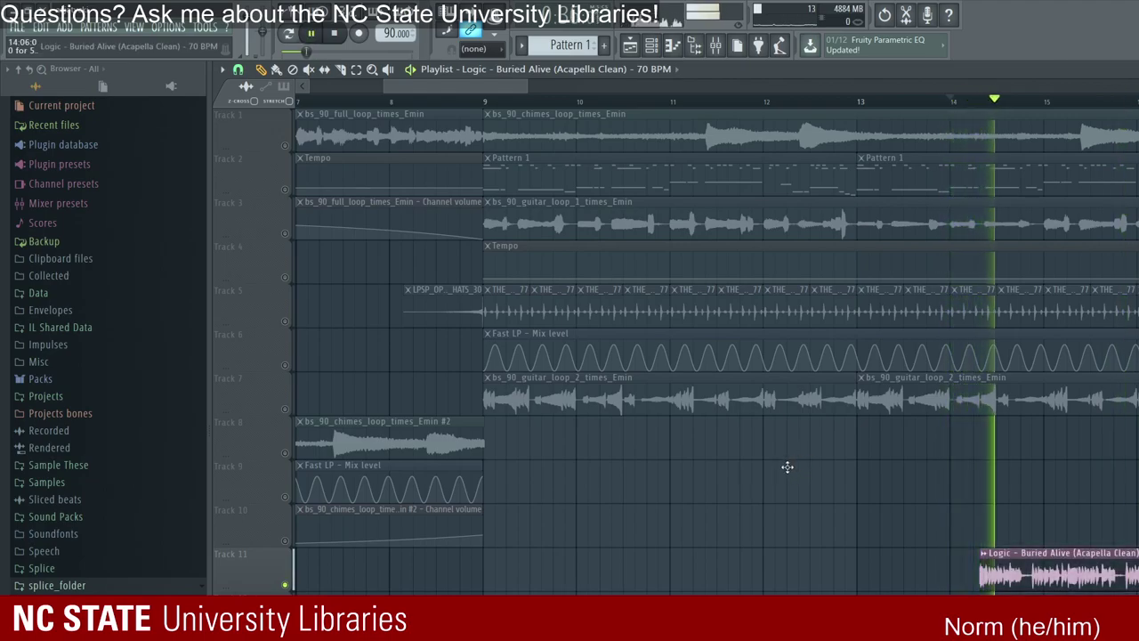
key(space)
key(space)
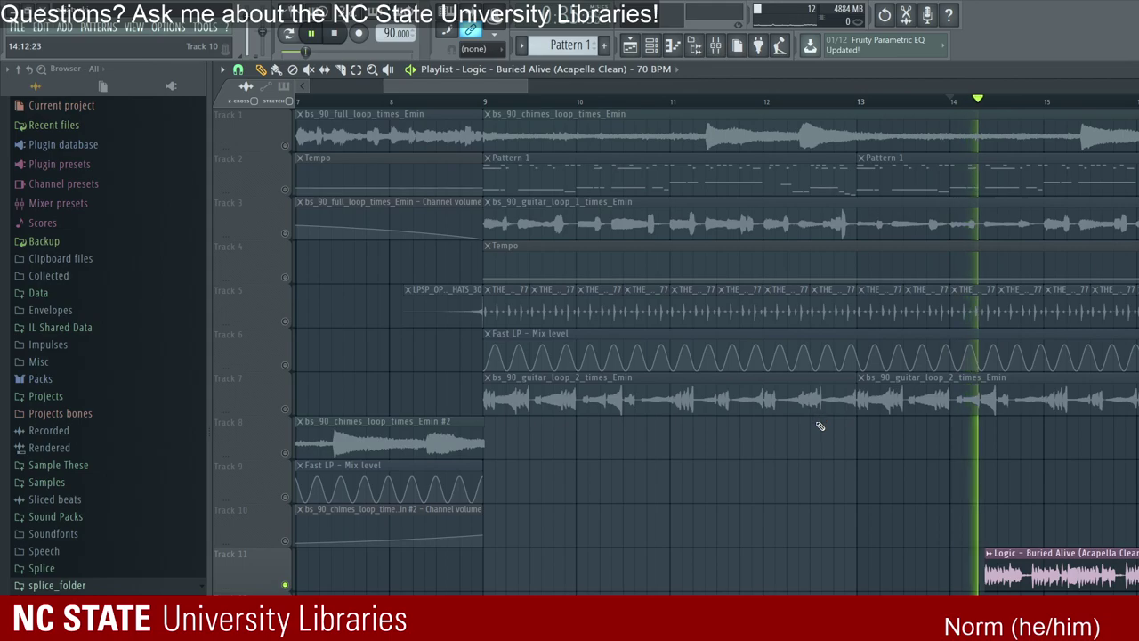
key(space)
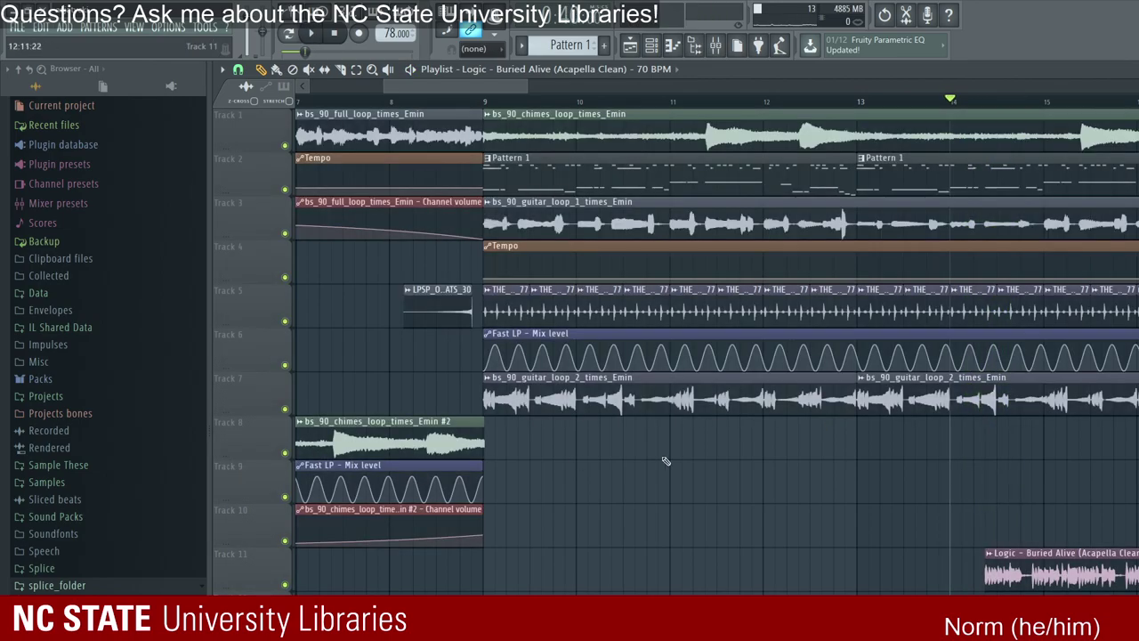
Step: Move the trimmed acapella clip back to bar 9 and lower its channel volume and pitch while playing
drag(989, 461, 454, 449)
key(space)
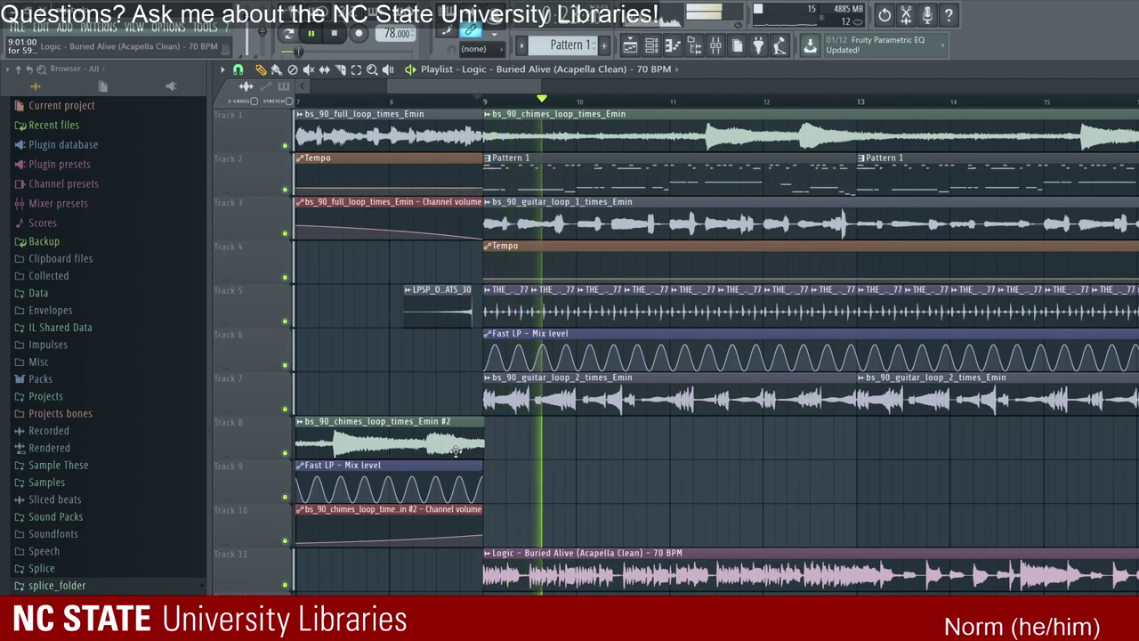
double_click(534, 570)
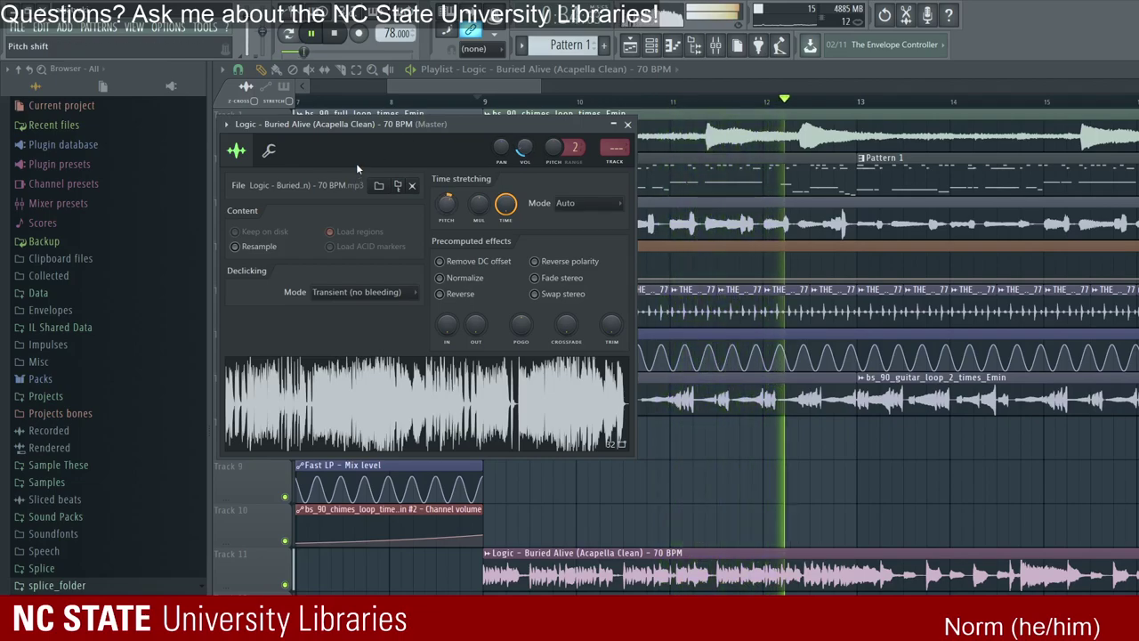
click(446, 203)
drag(445, 202, 446, 222)
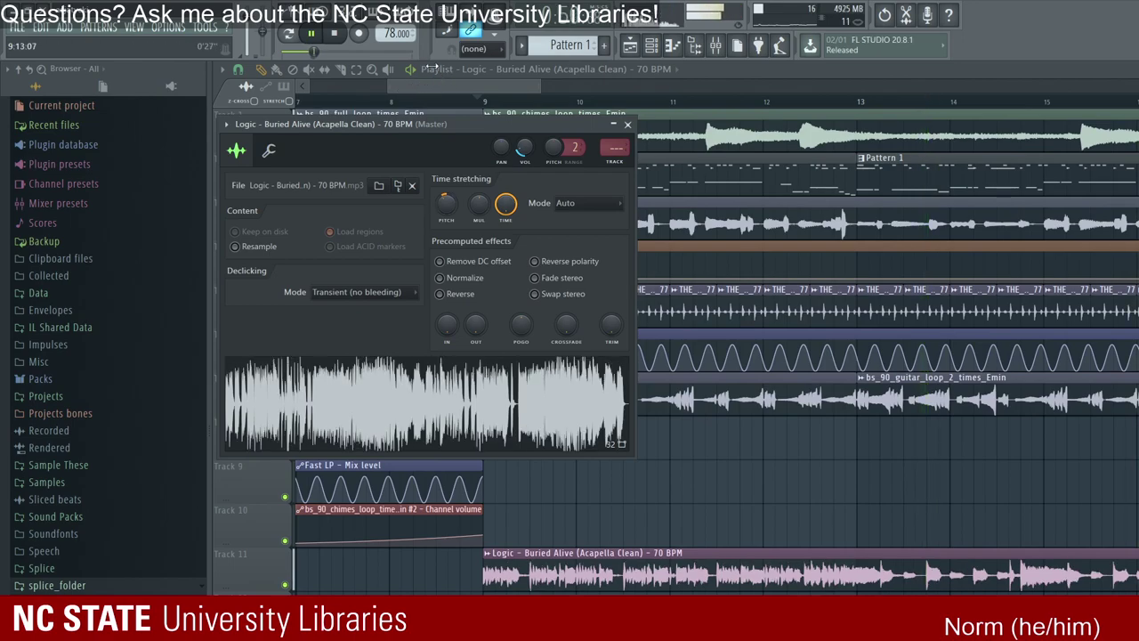
Step: Route the acapella to mixer insert 5 and add a Fruity delay bank effect to that insert
click(428, 69)
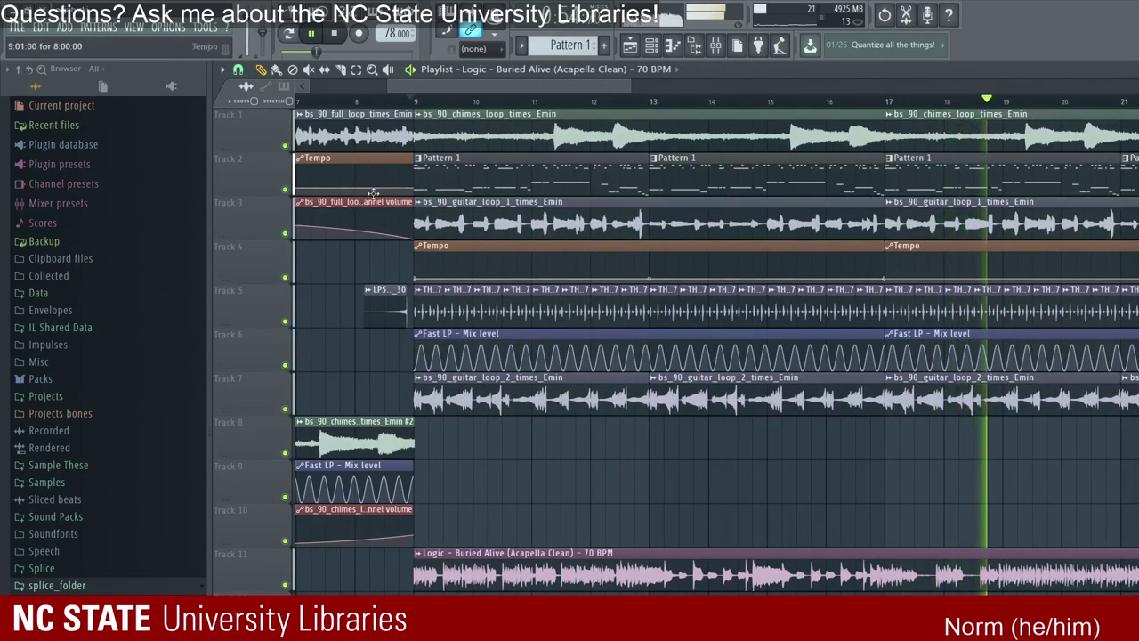
click(449, 454)
scroll(615, 148, up, 3)
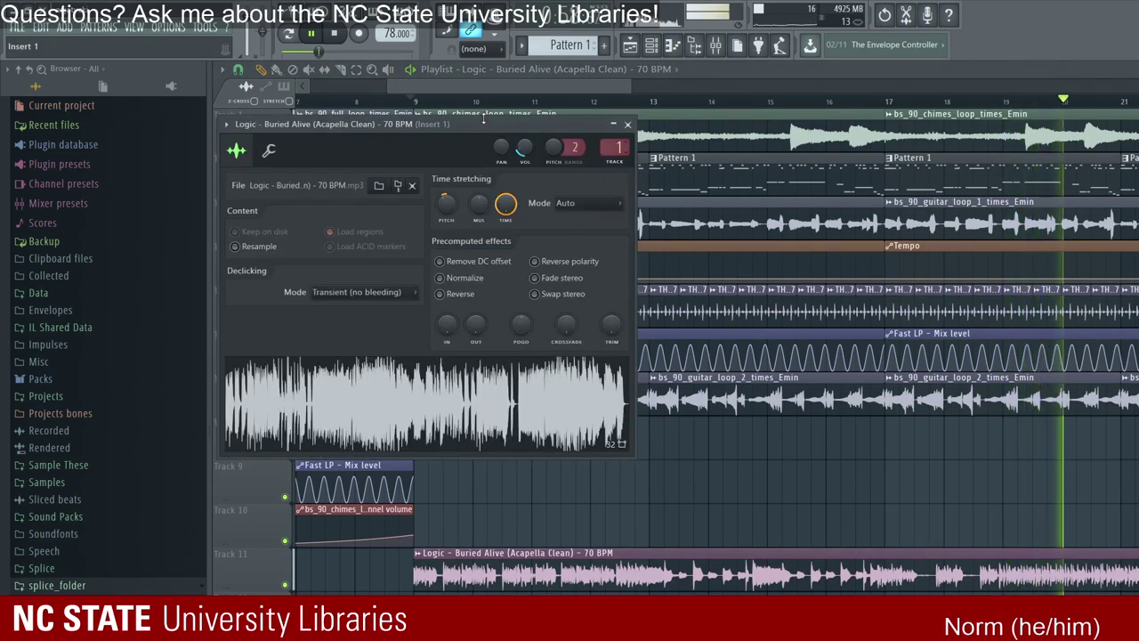
key(F9)
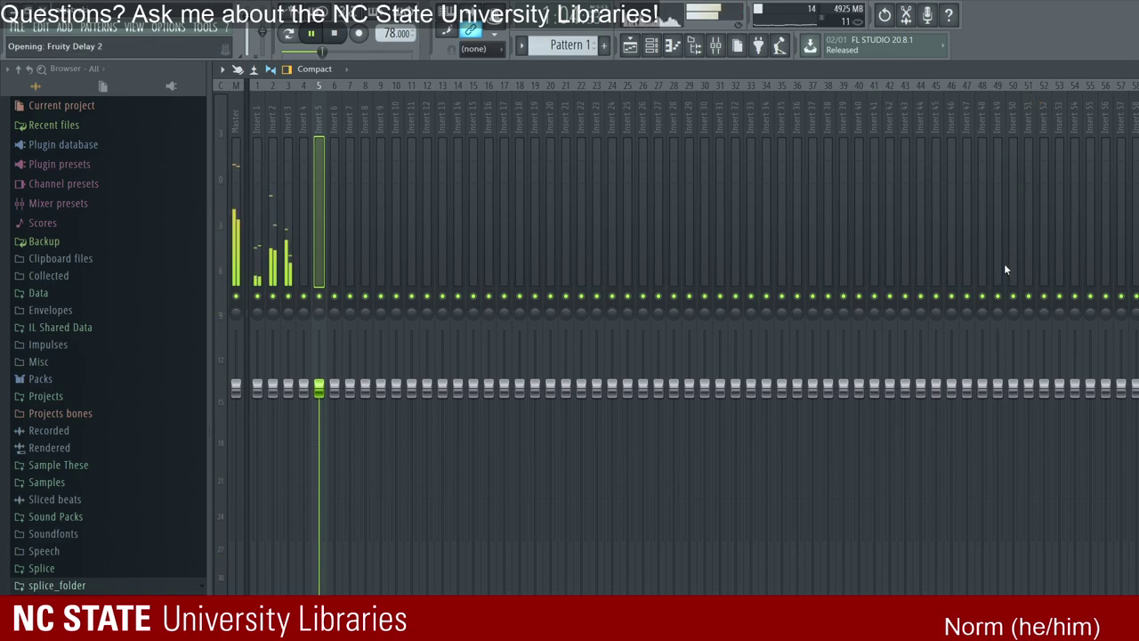
key(Escape)
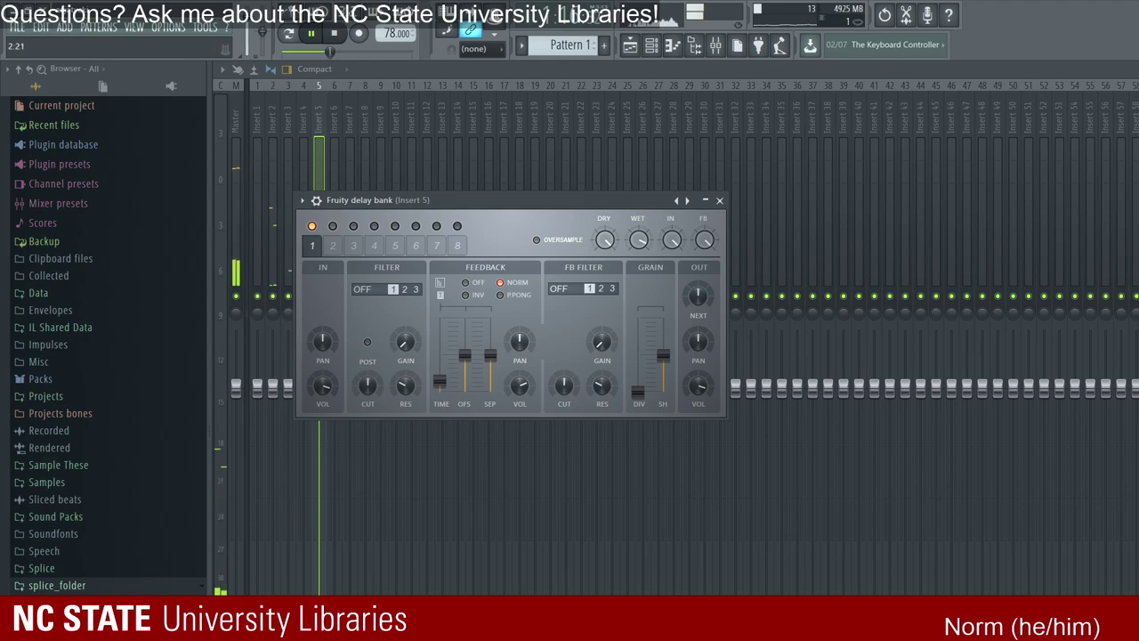
Step: Trim more off the start of the acapella clip, place it about midway through bar 9, and stop playback after checking the arrangement
key(F5)
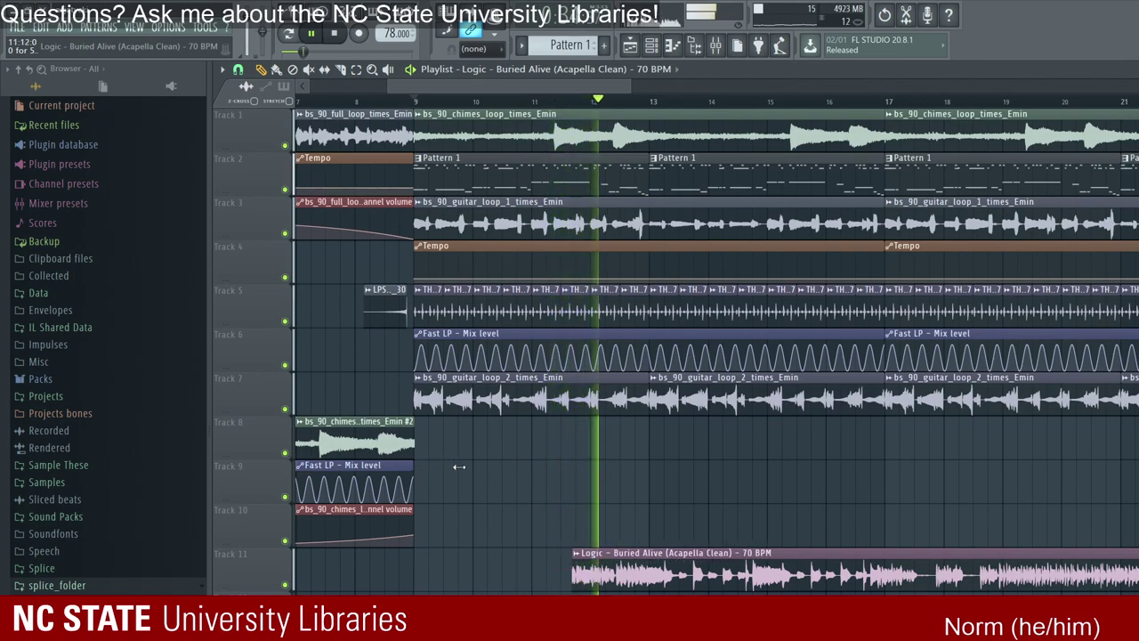
drag(471, 469, 390, 448)
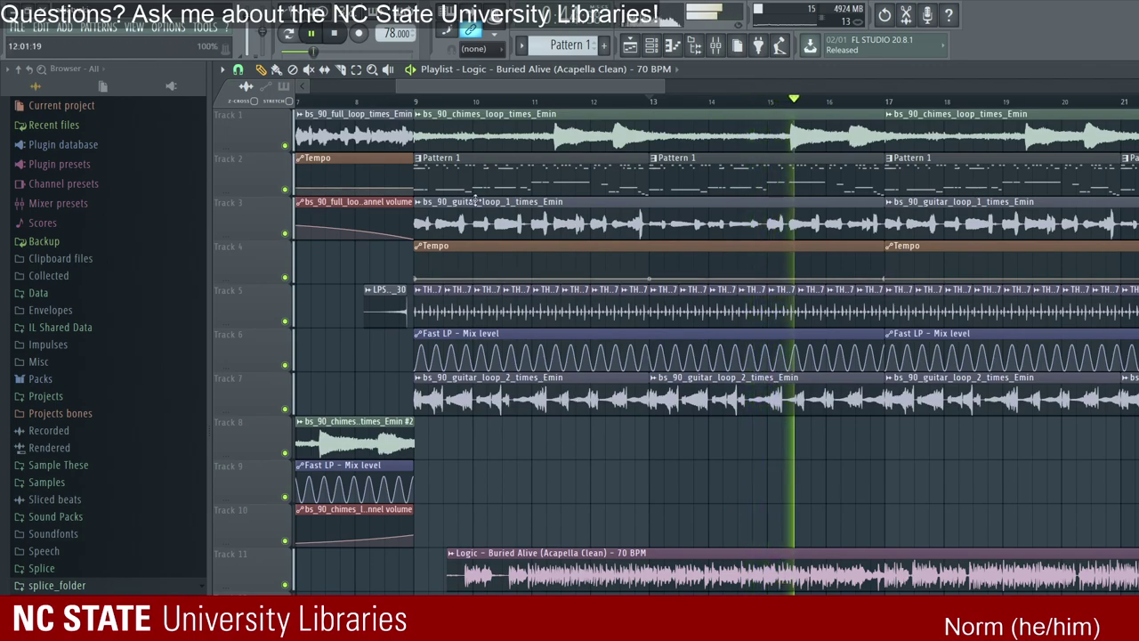
scroll(678, 87, down, 3)
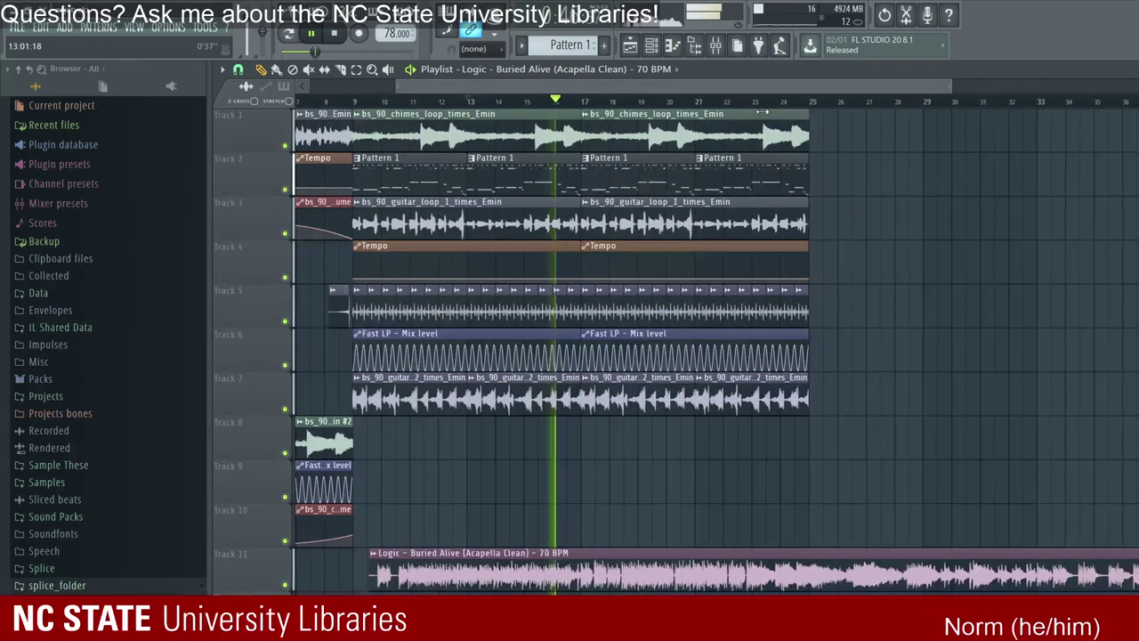
scroll(678, 87, right, 3)
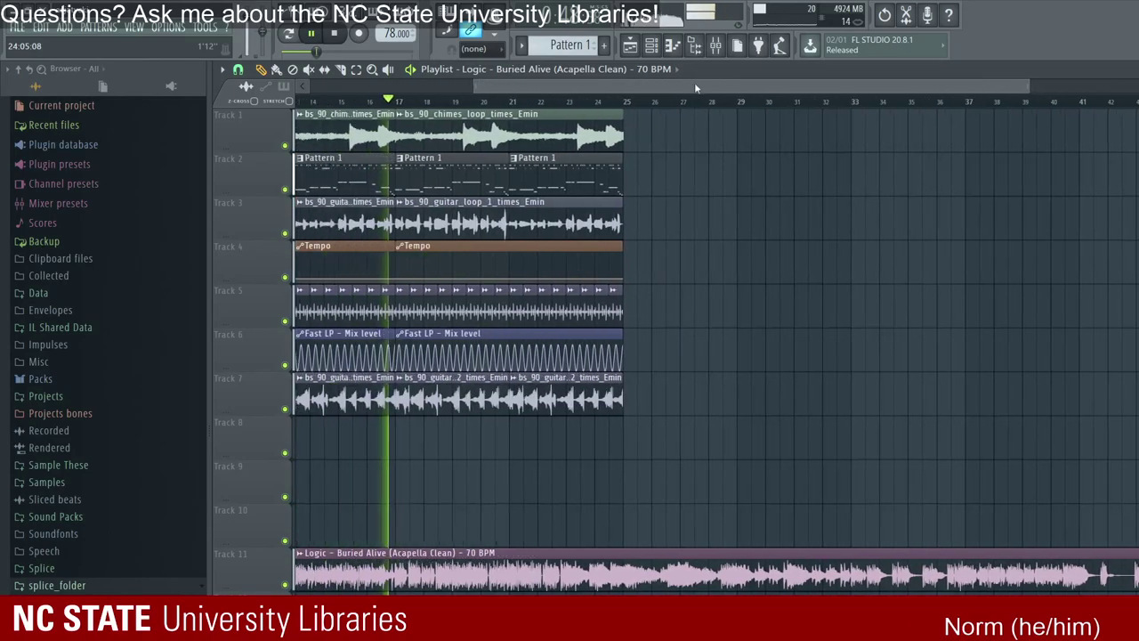
scroll(673, 93, left, 1)
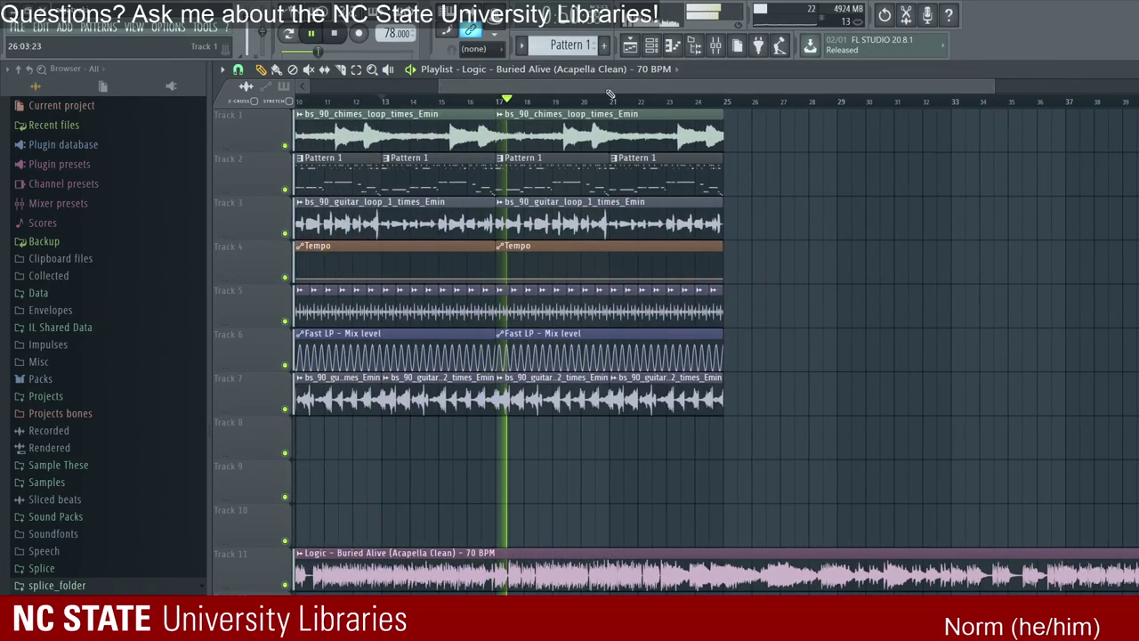
scroll(511, 85, left, 9)
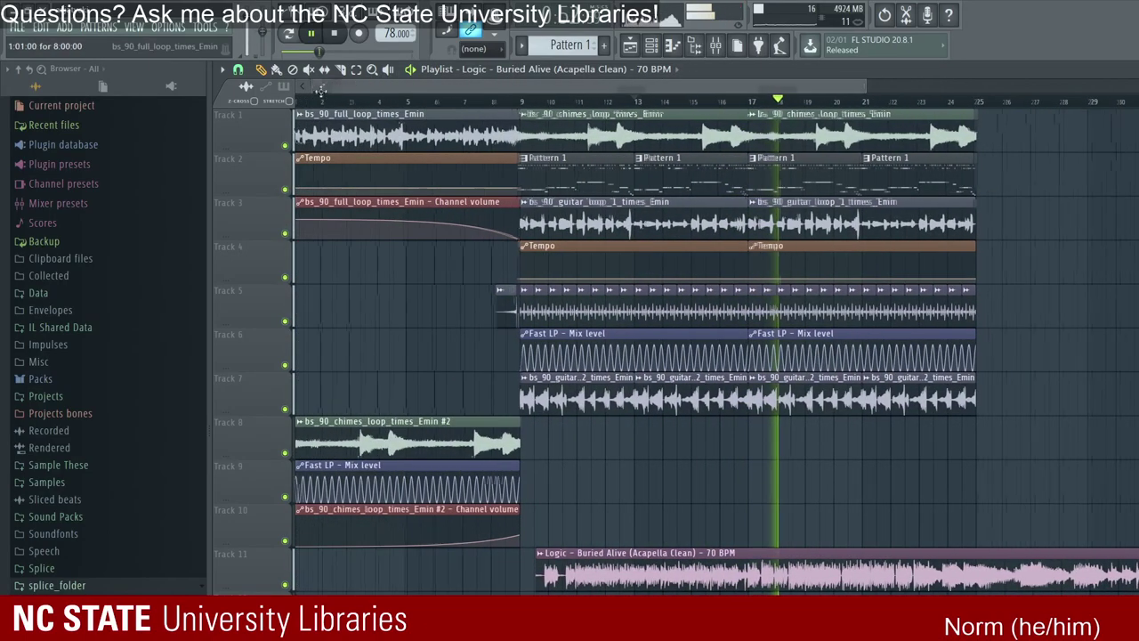
key(space)
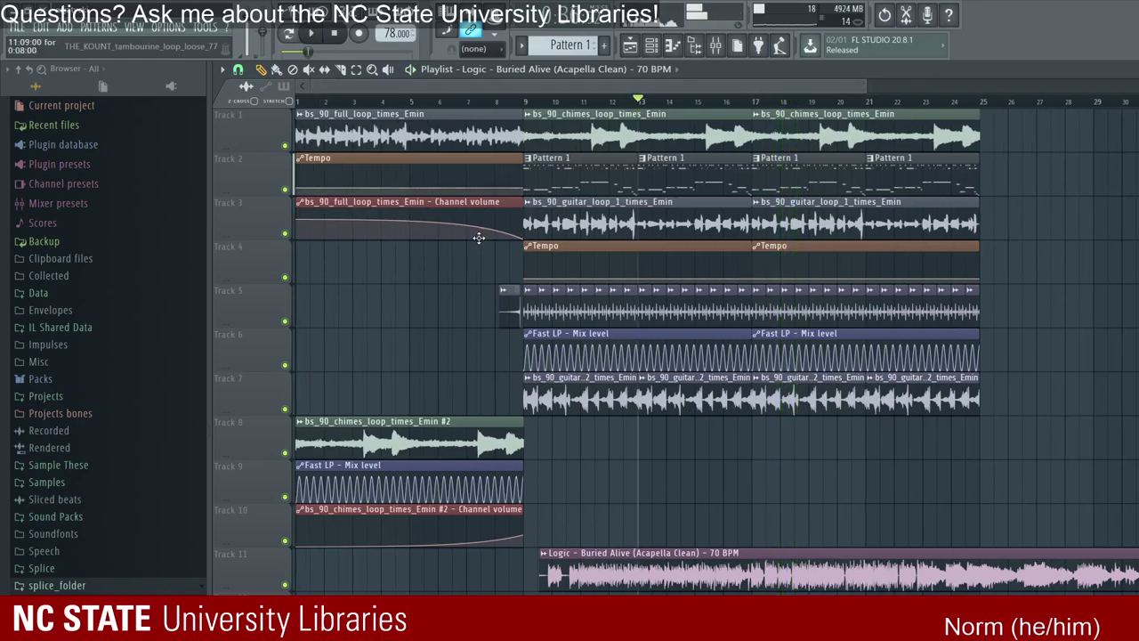
Step: Split Pattern 1 by channel and move its Soulection Kicks 20 clips from Track 2 down to Track 8, keeping their bar positions
key(F7)
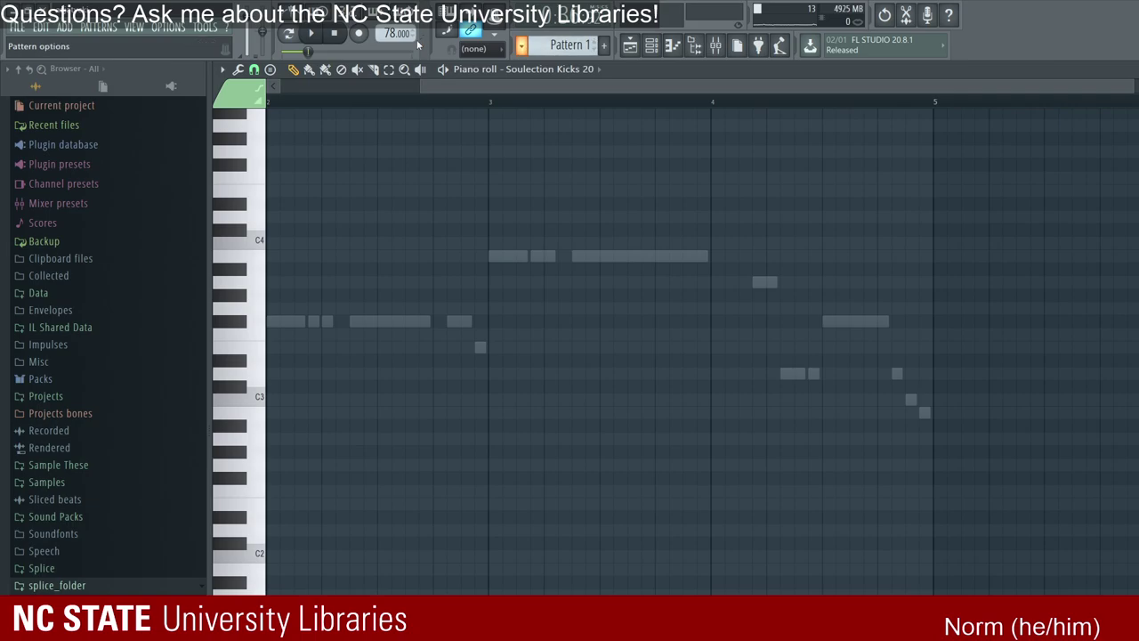
key(F5)
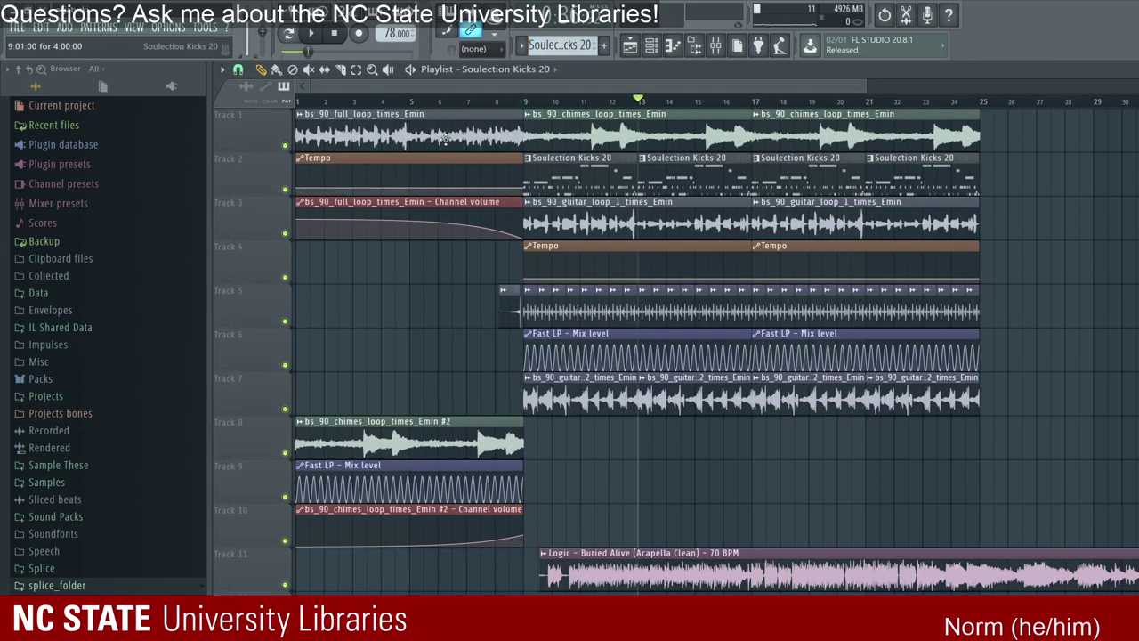
drag(432, 294, 441, 344)
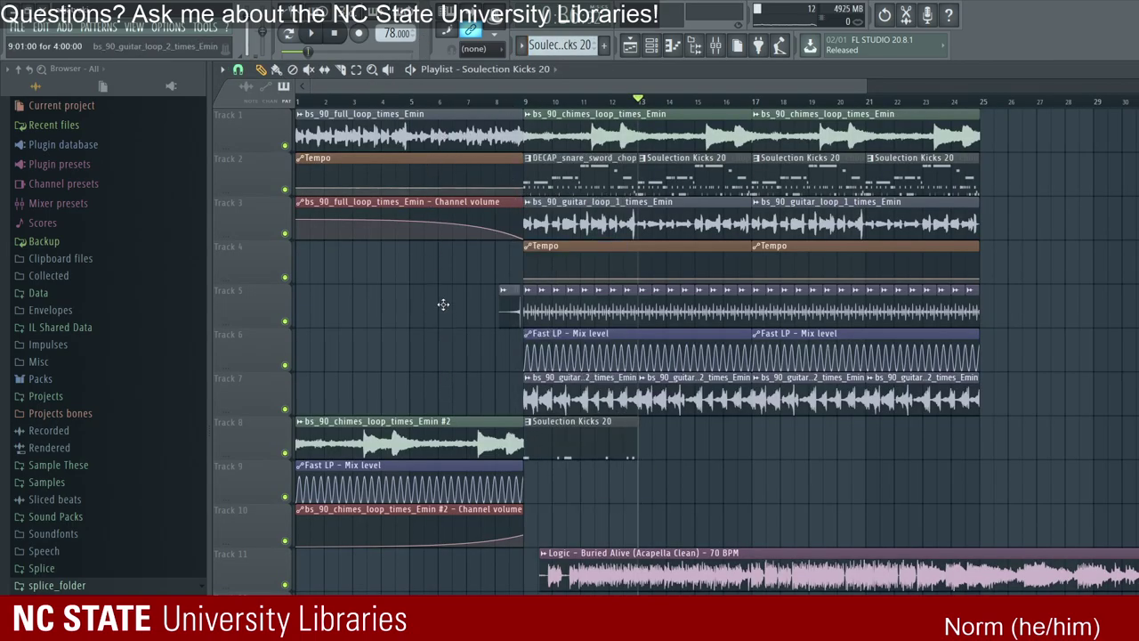
scroll(648, 163, up, 5)
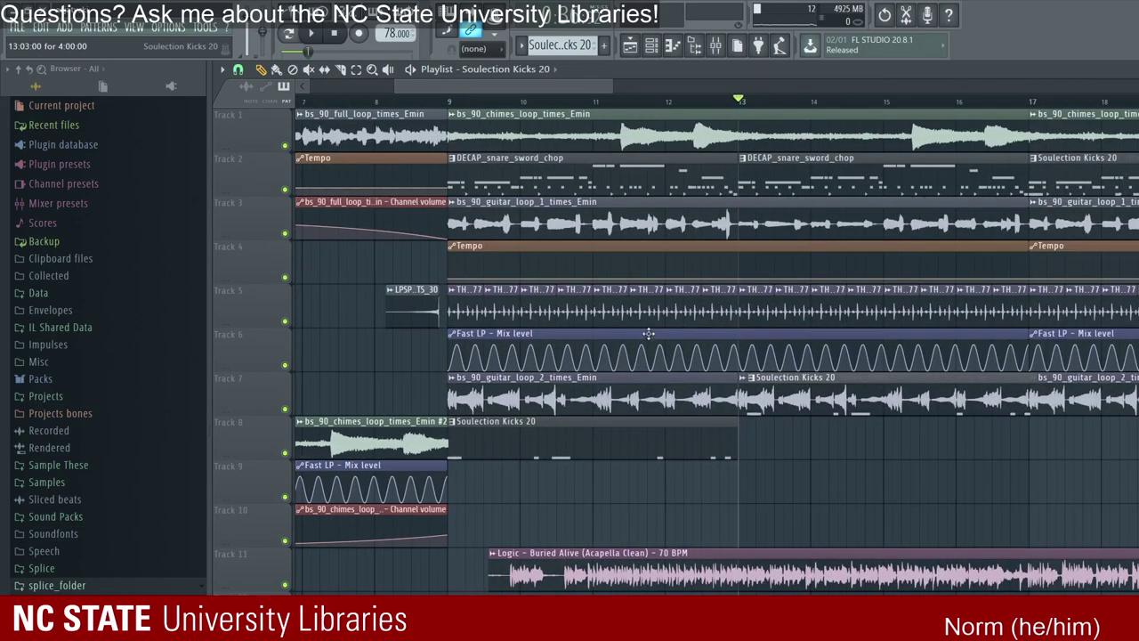
drag(648, 331, 647, 361)
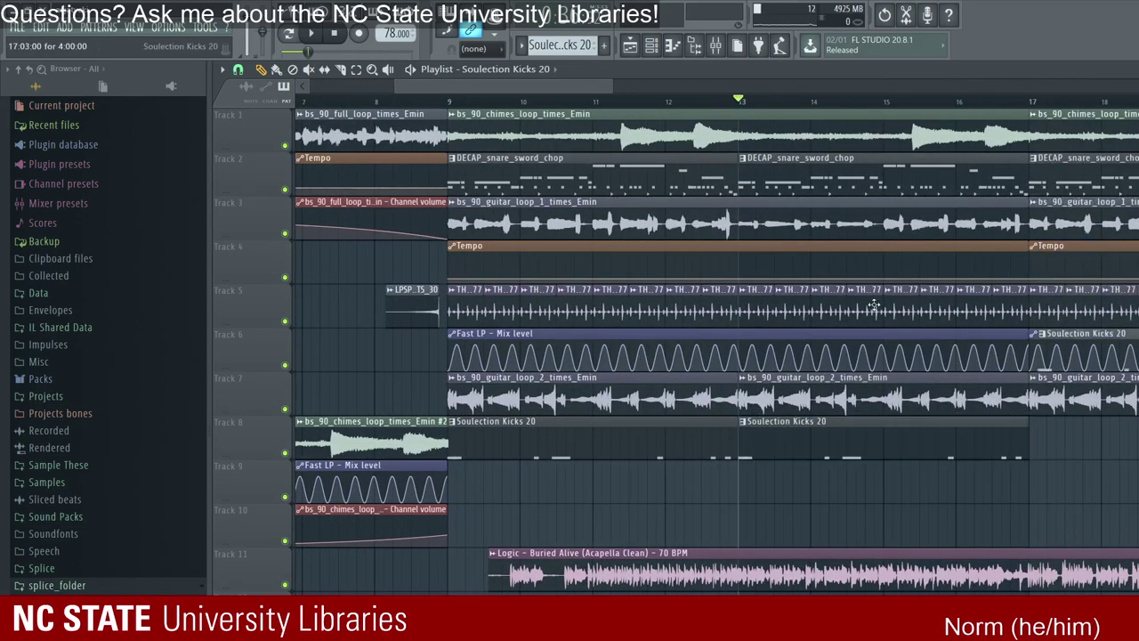
drag(874, 301, 875, 352)
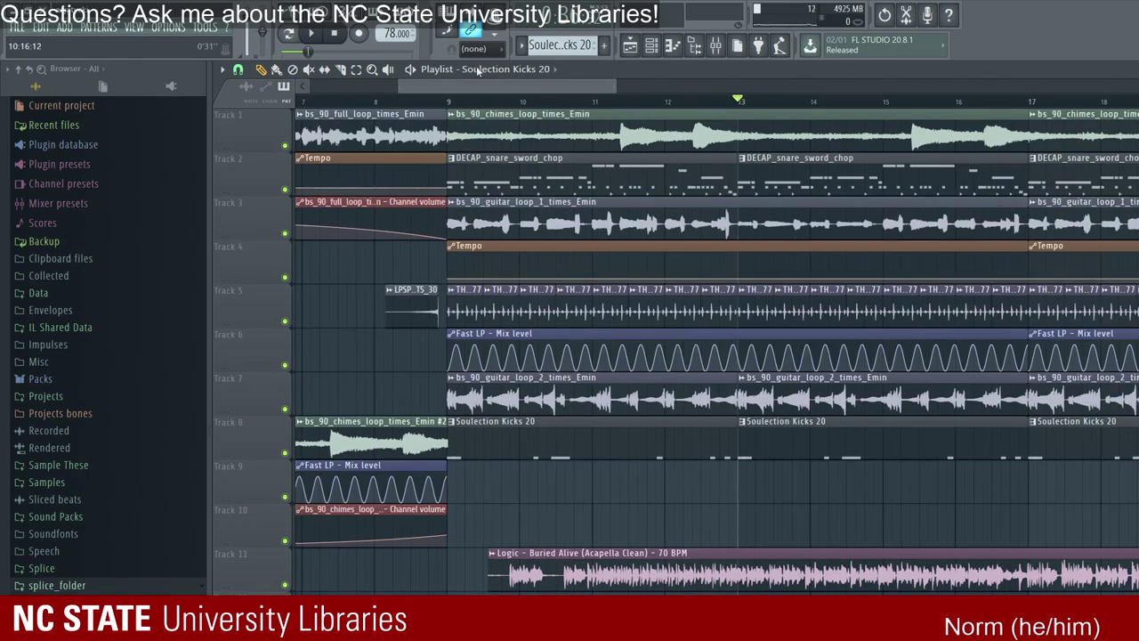
Step: Move the DECAP_snare_sword_chop clips at bars 9 and 13 to Track 9 and DECAP_snare_hands to Track 10, clearing the acapella off Track 11
drag(480, 177, 502, 485)
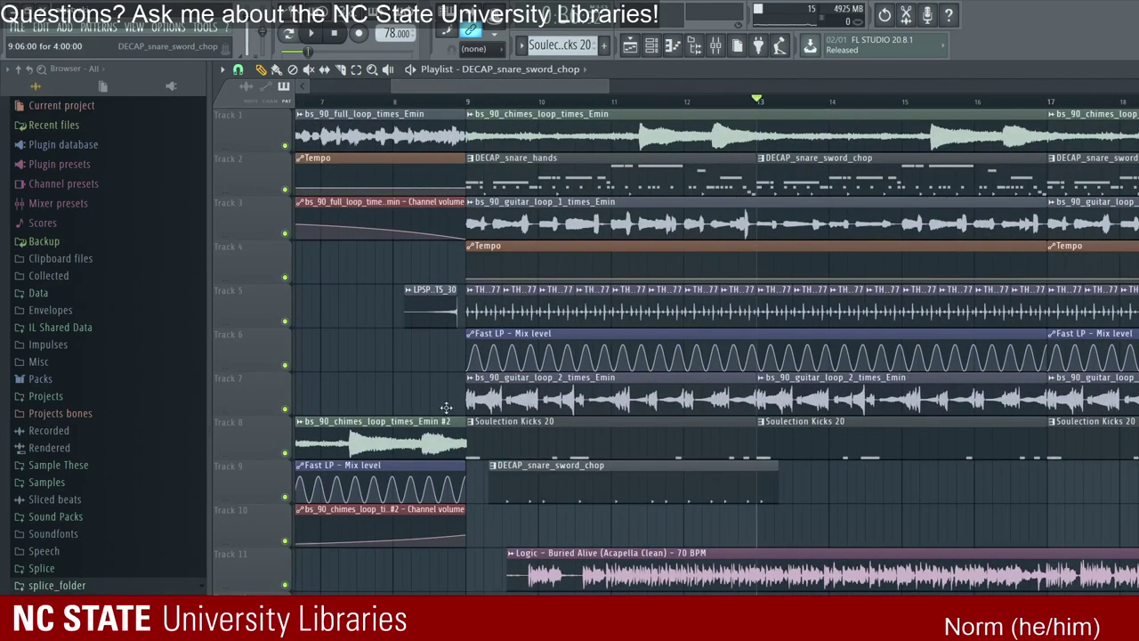
drag(782, 174, 800, 485)
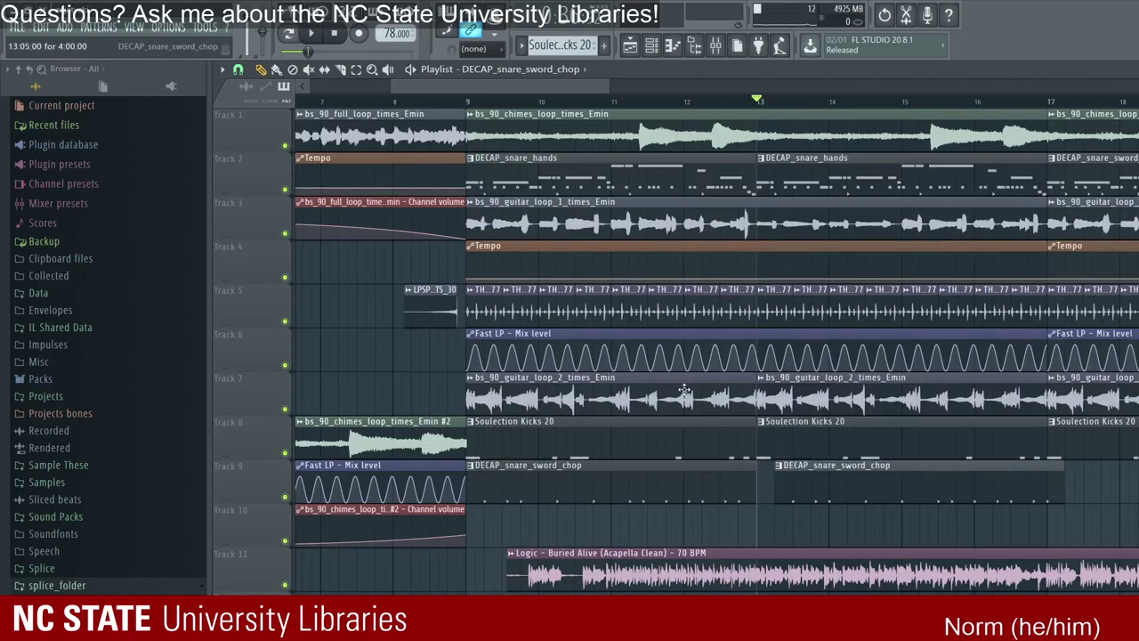
drag(476, 173, 481, 525)
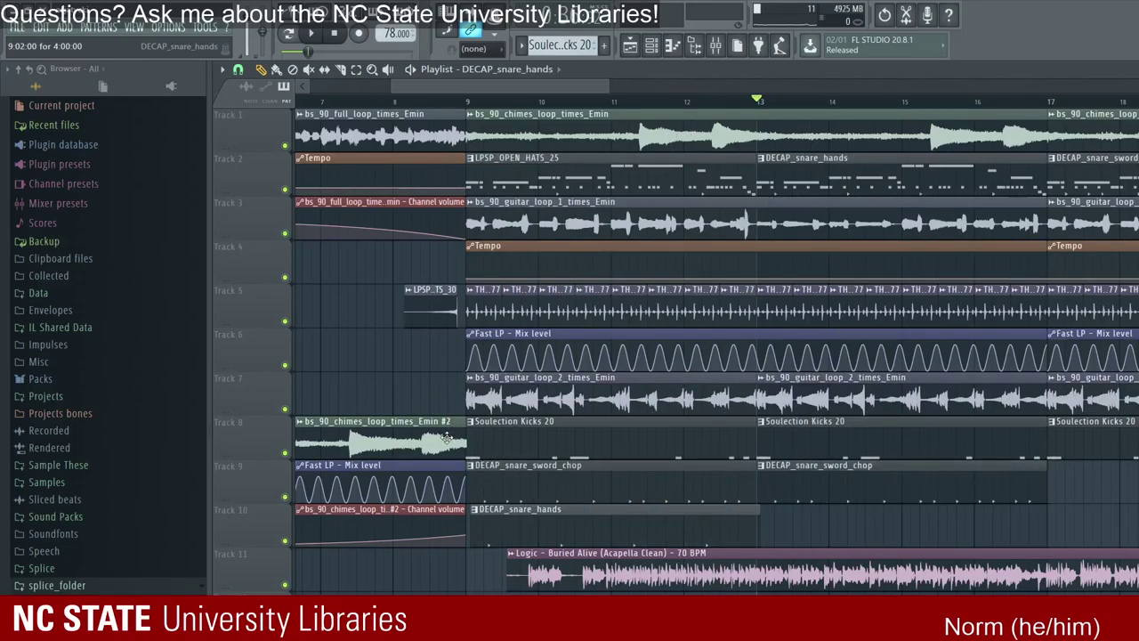
drag(447, 457, 444, 503)
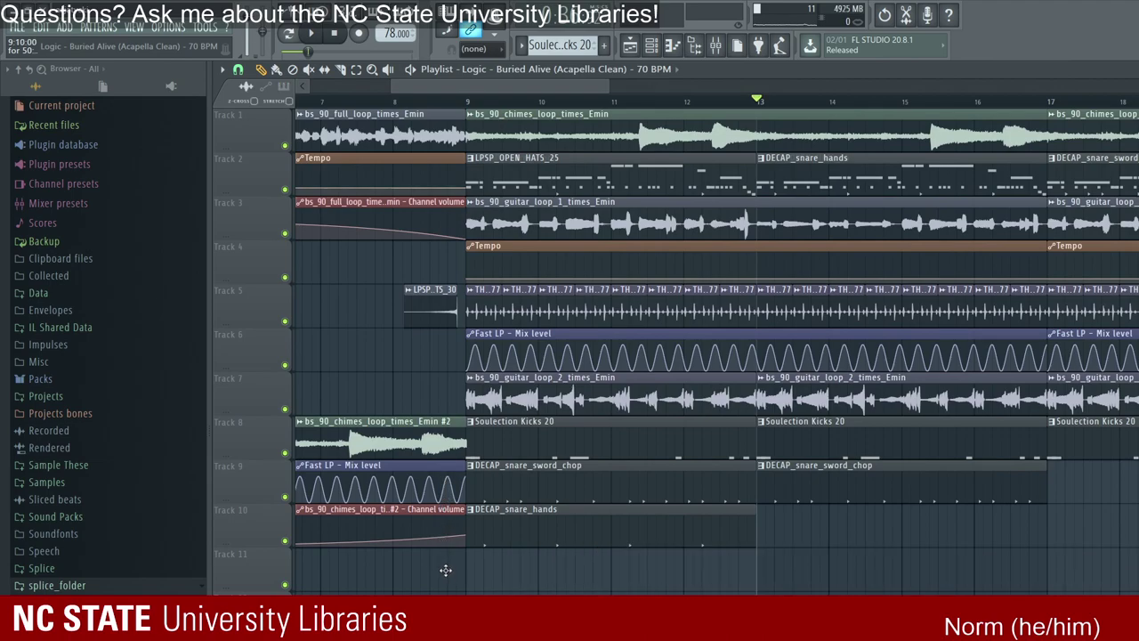
Step: Move LPSP_OPEN_HATS_25 to Track 11 at bar 9 and place the DECAP_snare_shoop and SRX WORLD clips on the tracks below
drag(472, 169, 489, 564)
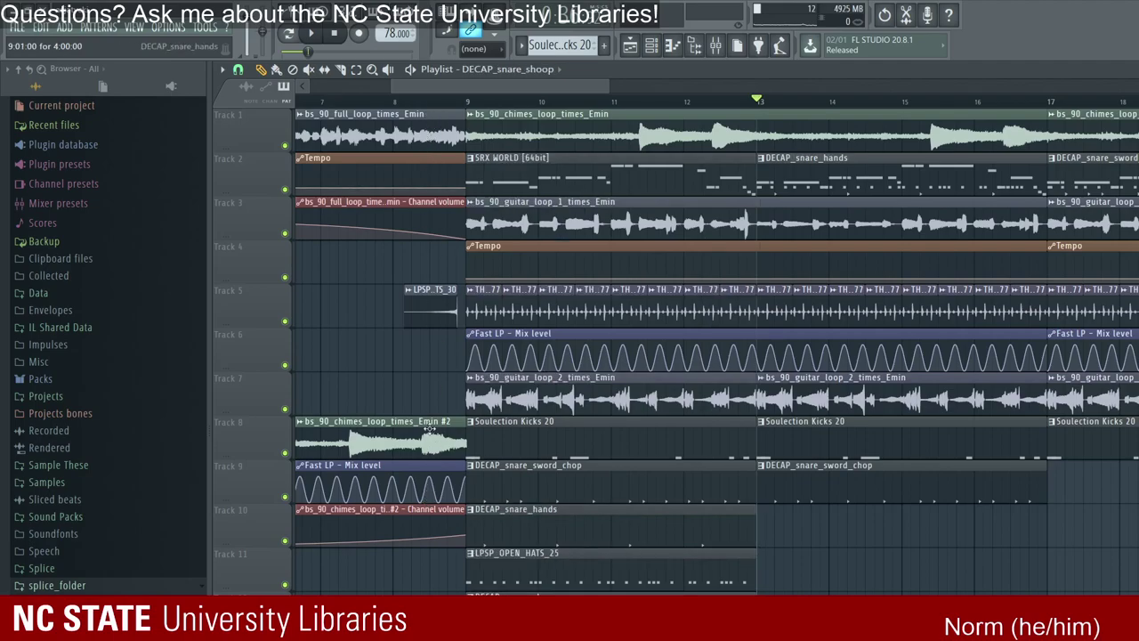
drag(471, 138, 465, 135)
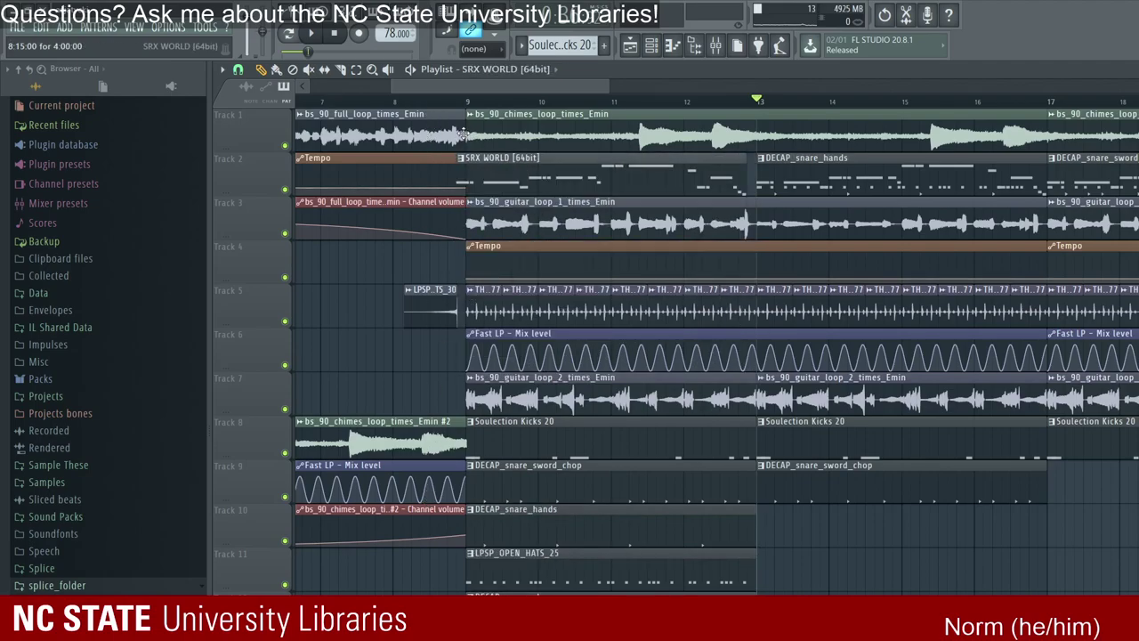
drag(496, 136, 495, 532)
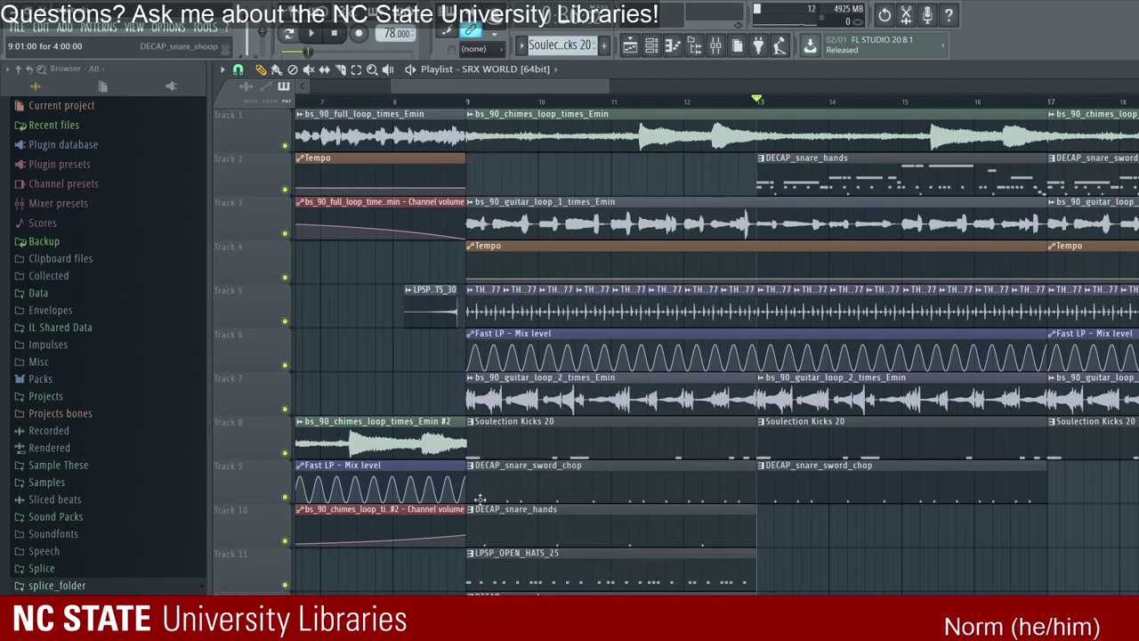
Step: Delete the remaining unsorted pattern clips on Track 2 from bar 13 to bar 25
click(800, 174)
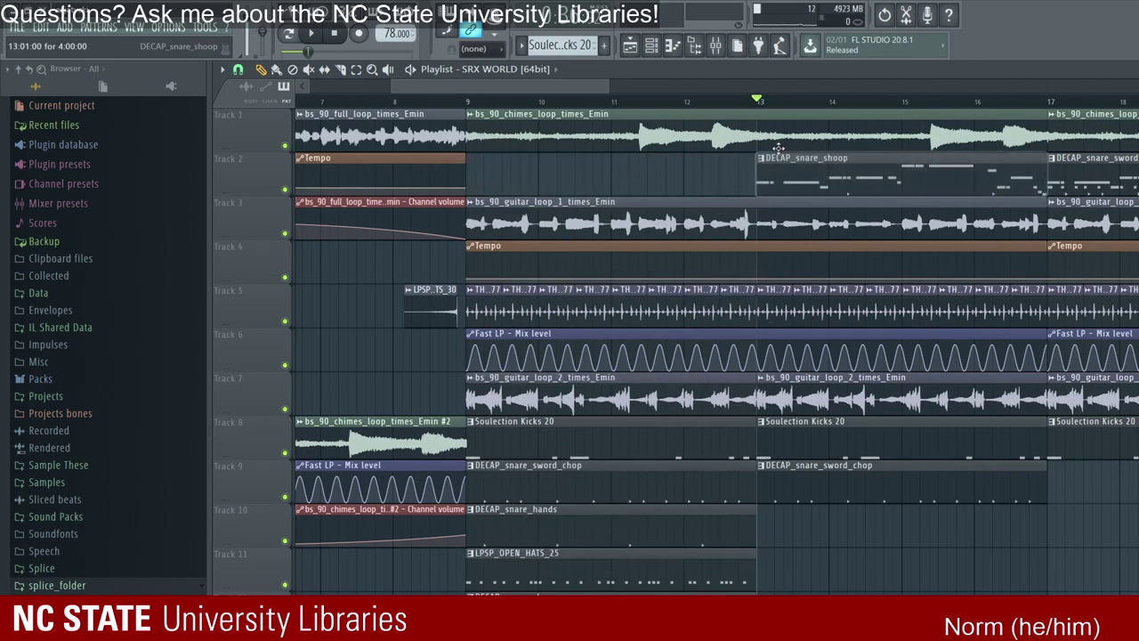
right_click(785, 165)
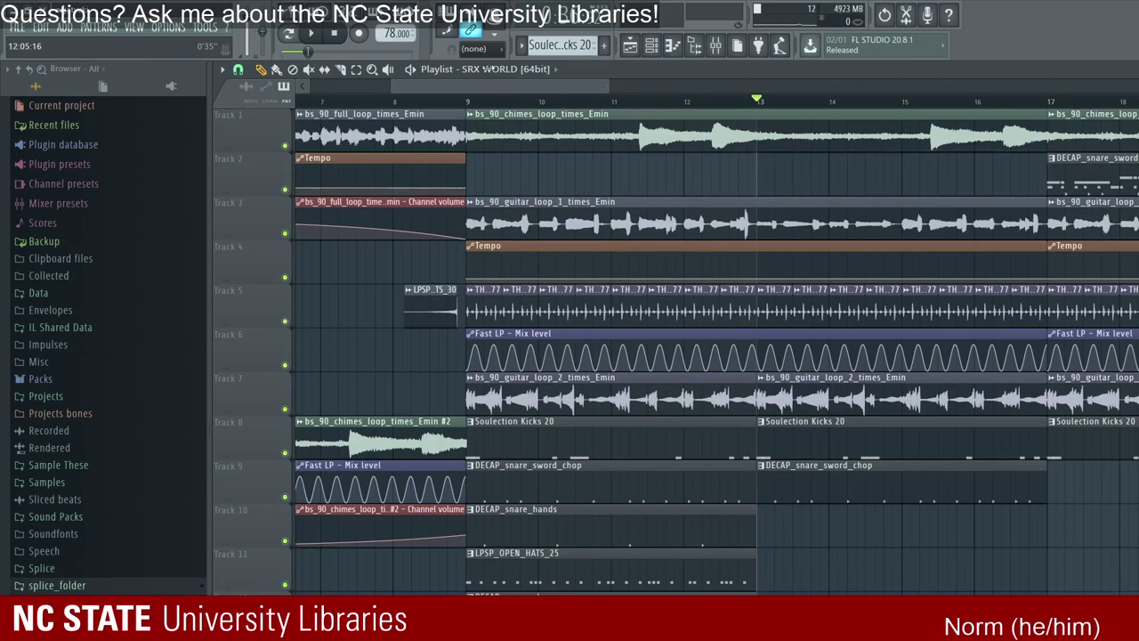
scroll(488, 71, down, 5)
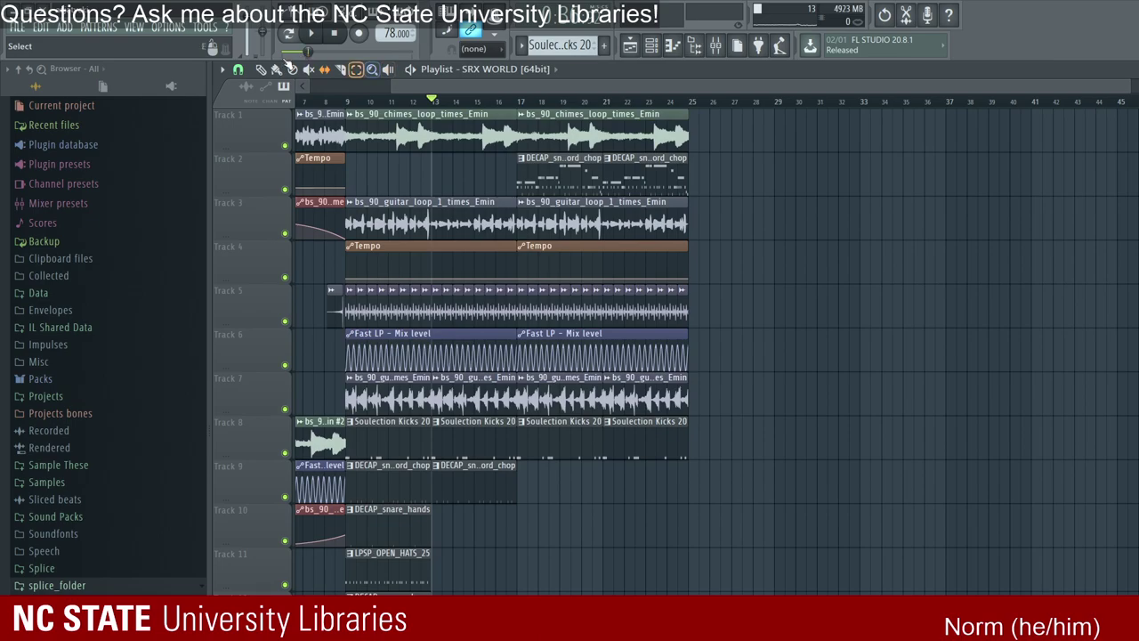
click(601, 158)
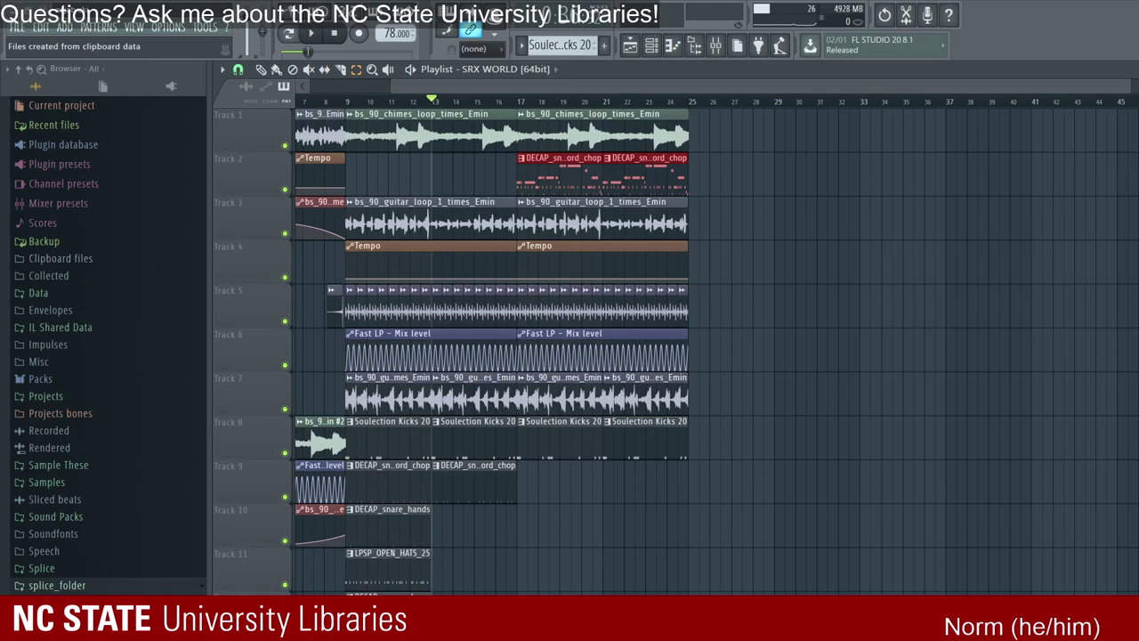
key(Delete)
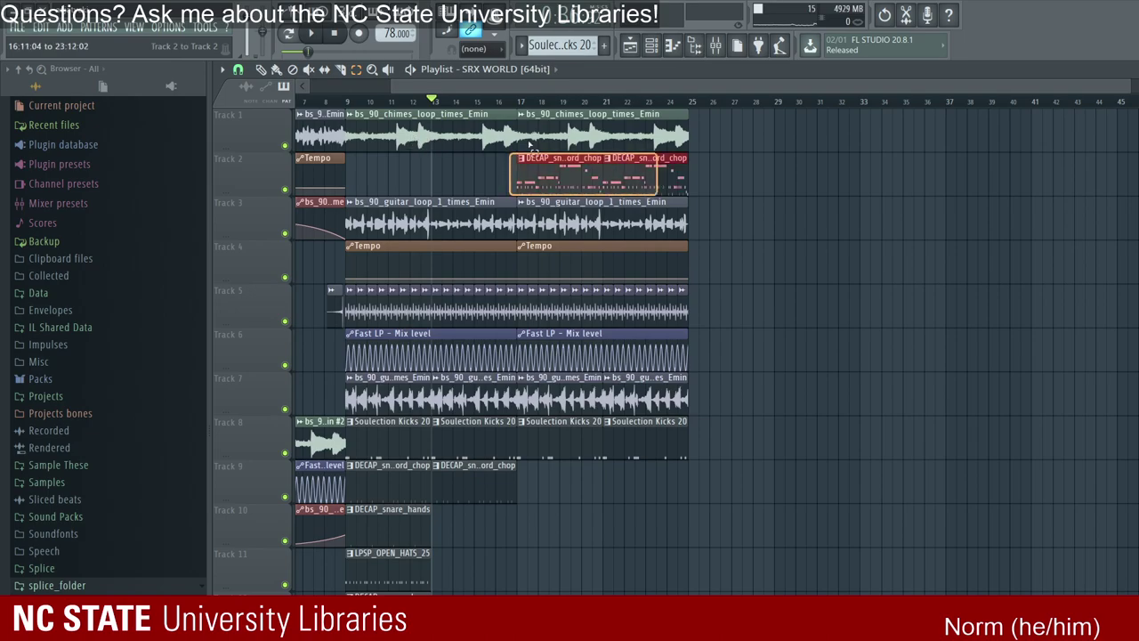
Step: Shift all clips from bar 9 onward on Tracks 3 to 8 up one track to fill the empty Track 2
drag(348, 154, 825, 458)
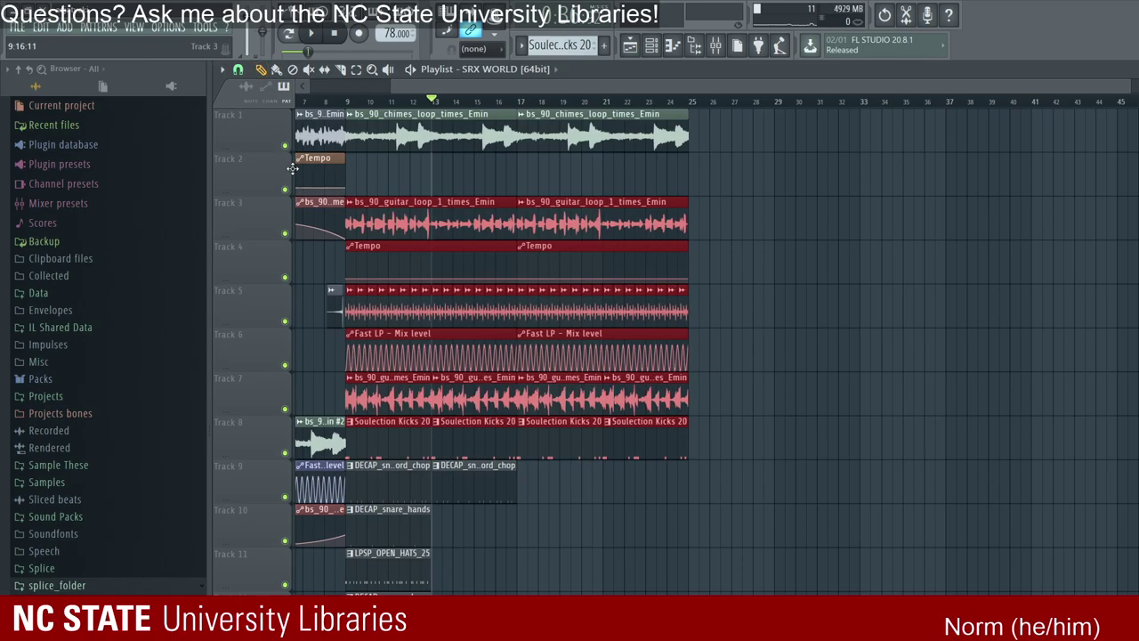
key(shift+Up)
scroll(284, 86, up, 5)
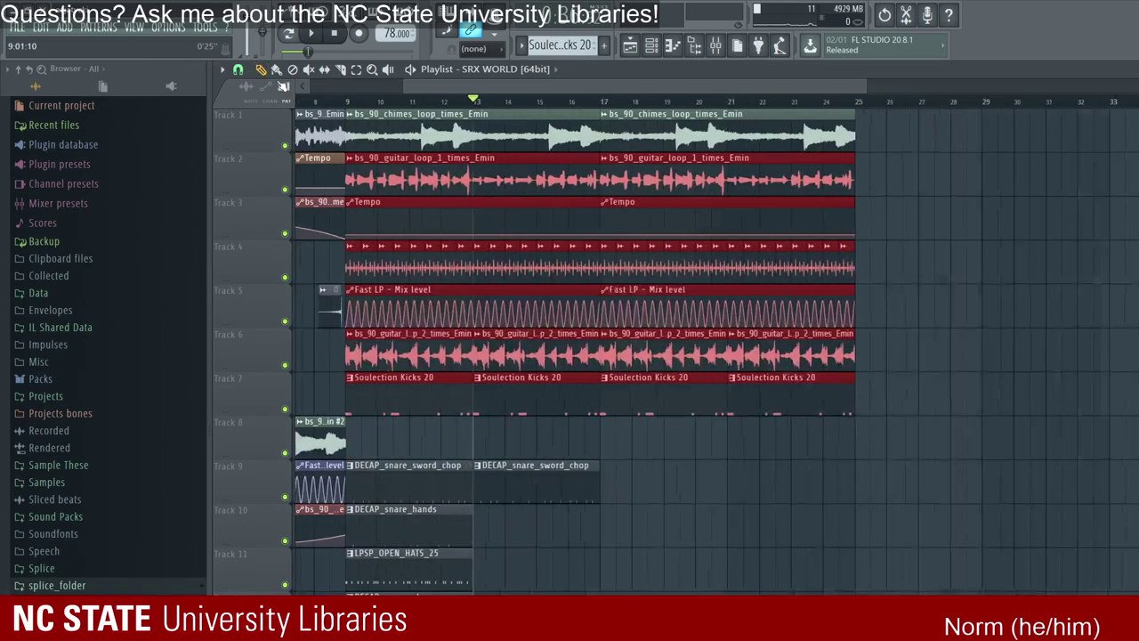
scroll(283, 87, down, 5)
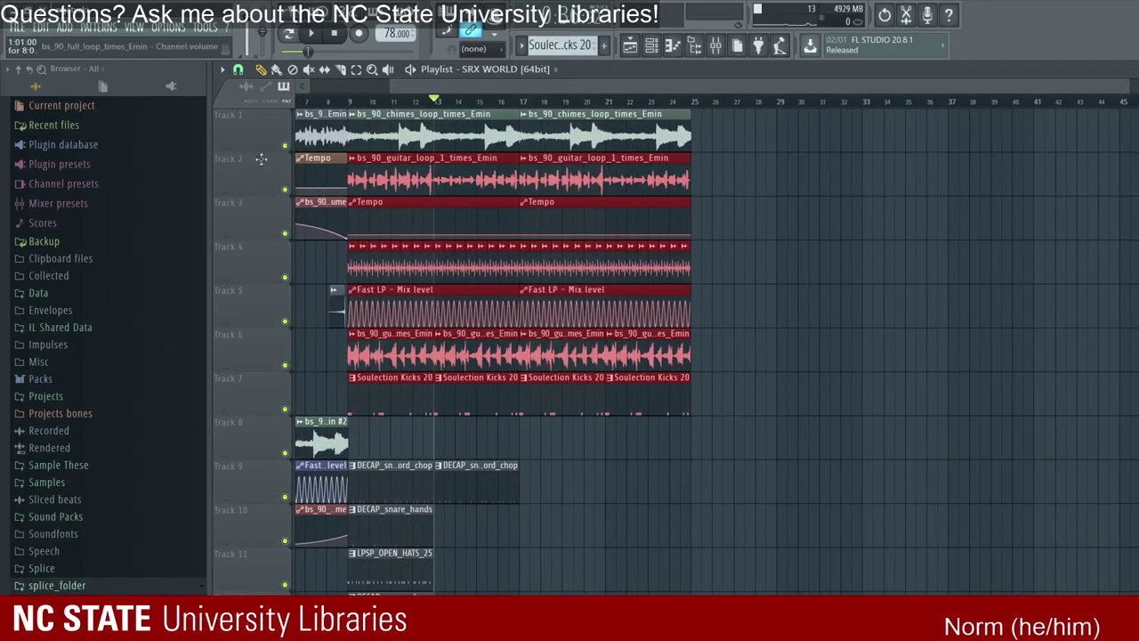
Step: Shift the separated snare, hat and SRX WORLD pattern clips up one track so they start on Track 8
drag(349, 416, 657, 595)
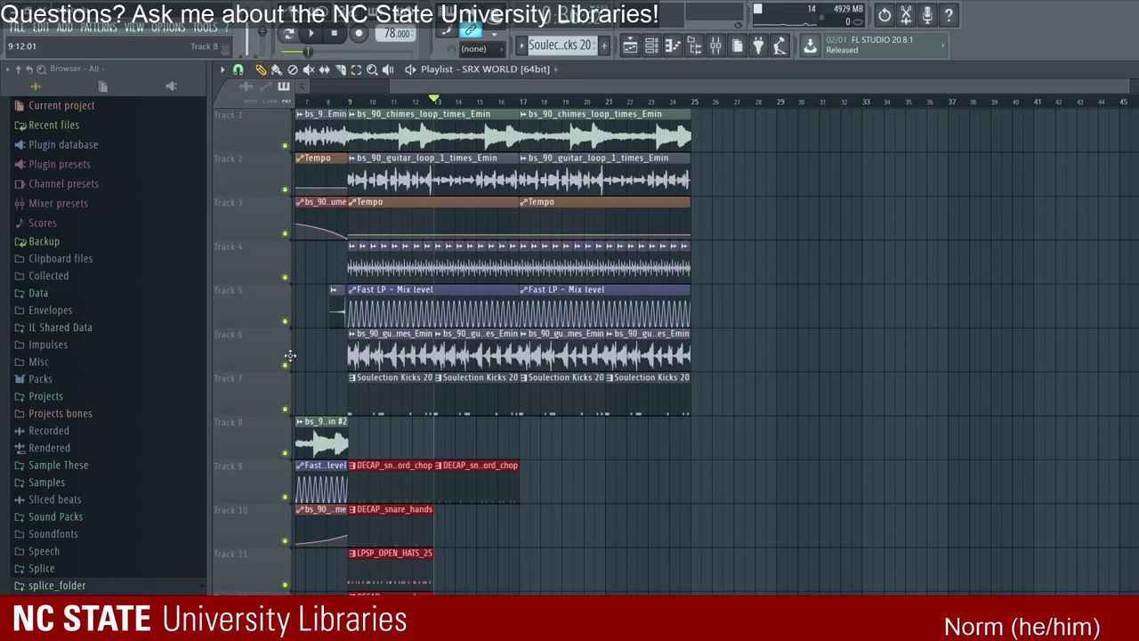
key(shift+Up)
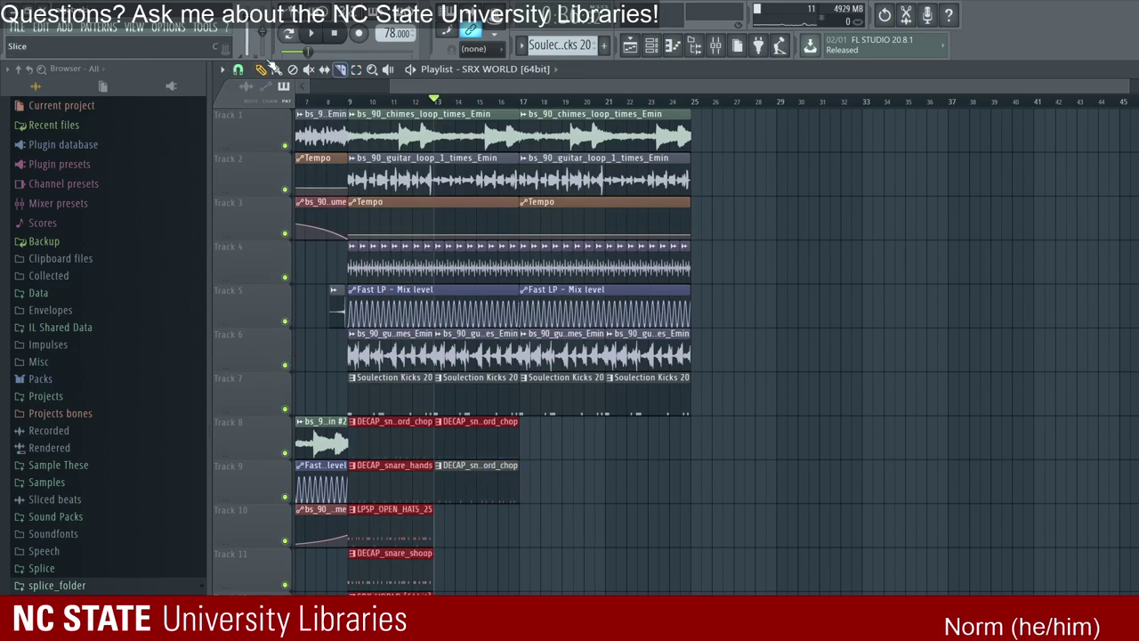
key(shift+Down)
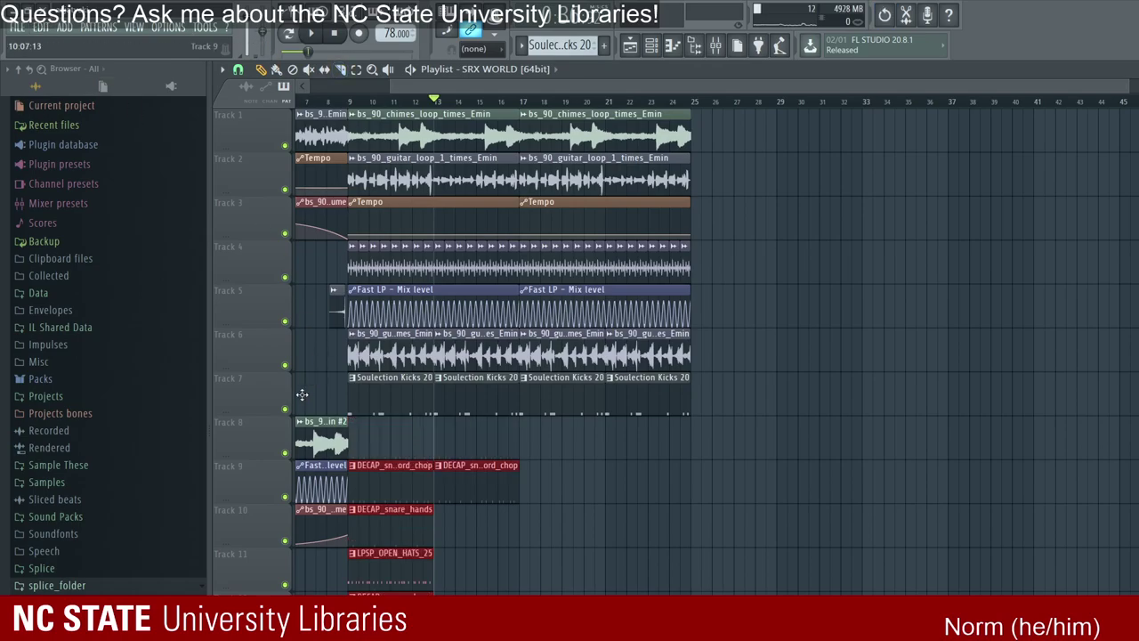
key(shift+Up)
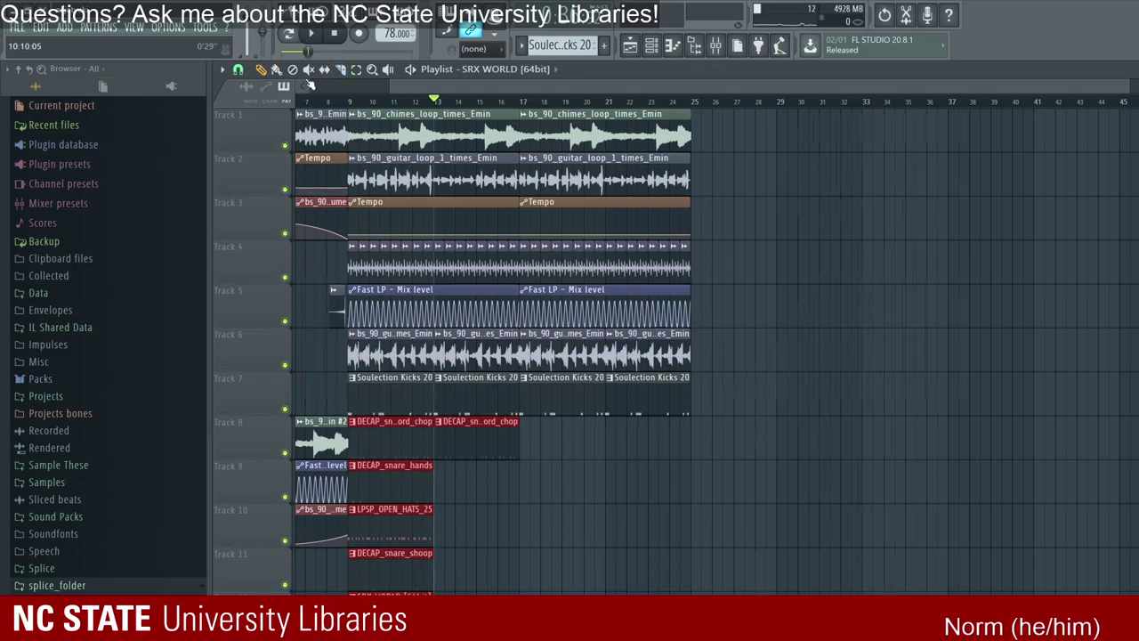
scroll(310, 84, up, 5)
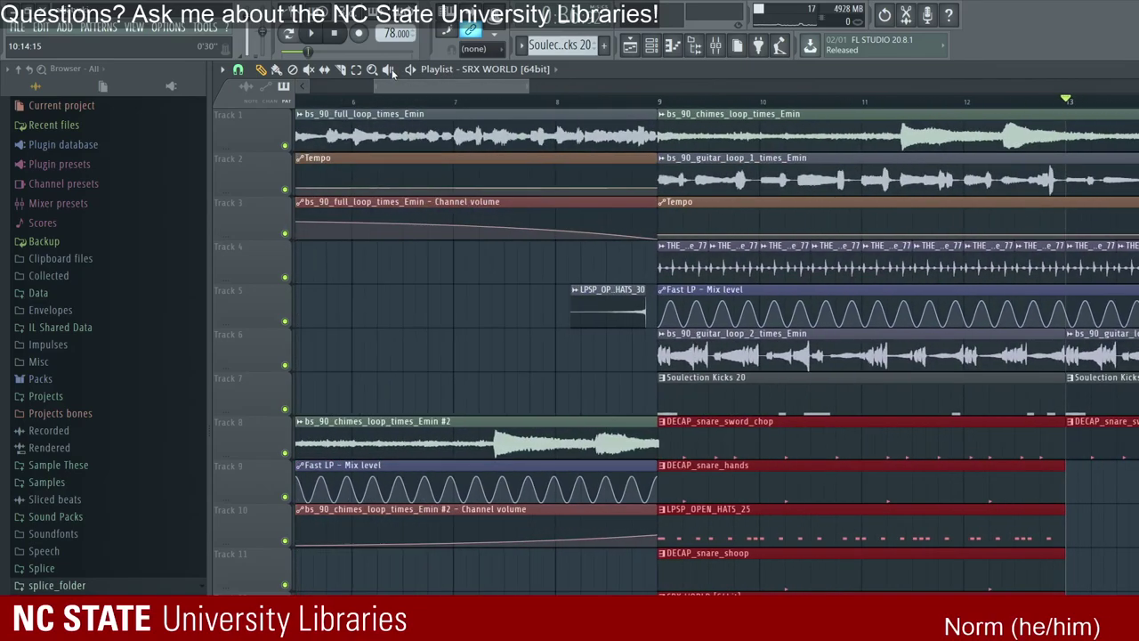
Step: Play the arrangement from bar 9 and delete the extra DECAP_snare_sword_chop clip at bar 13 on Track 8
drag(392, 71, 410, 75)
key(space)
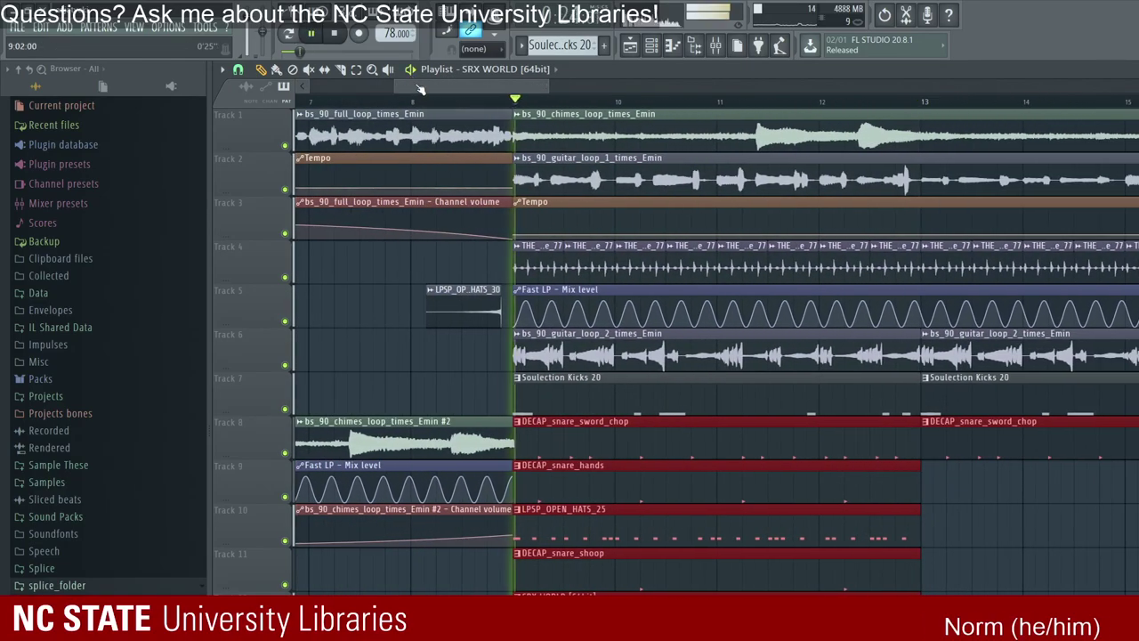
scroll(308, 105, down, 3)
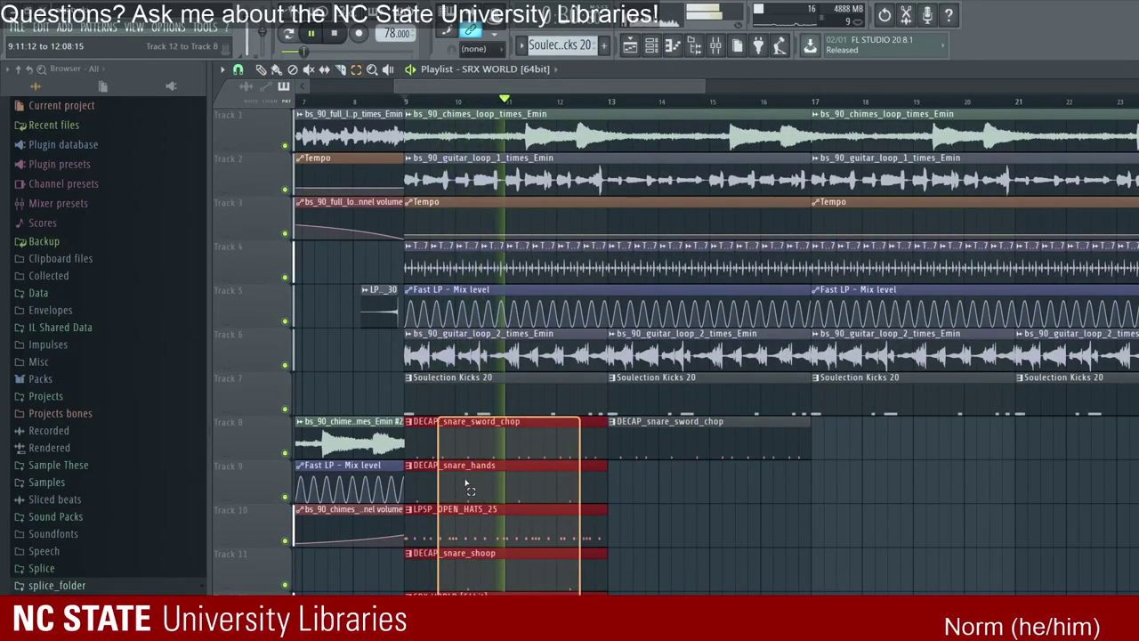
click(589, 383)
key(Delete)
Step: Select the bar 9 pattern clips from Track 8 downward and duplicate them three times to fill through bar 24
drag(593, 383, 400, 592)
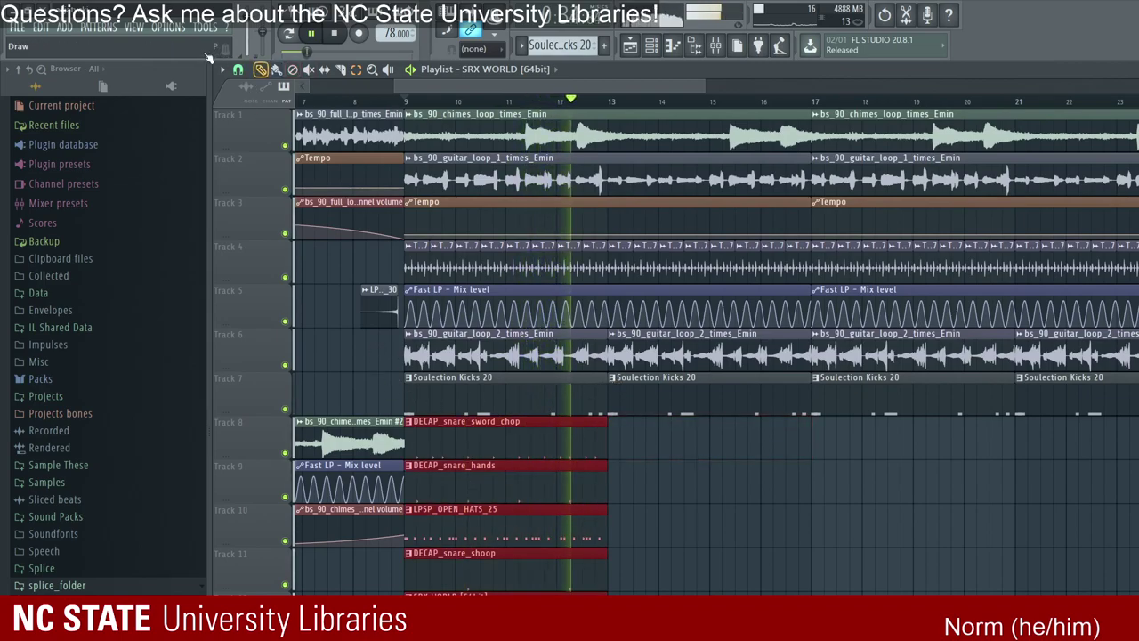
key(ctrl+b)
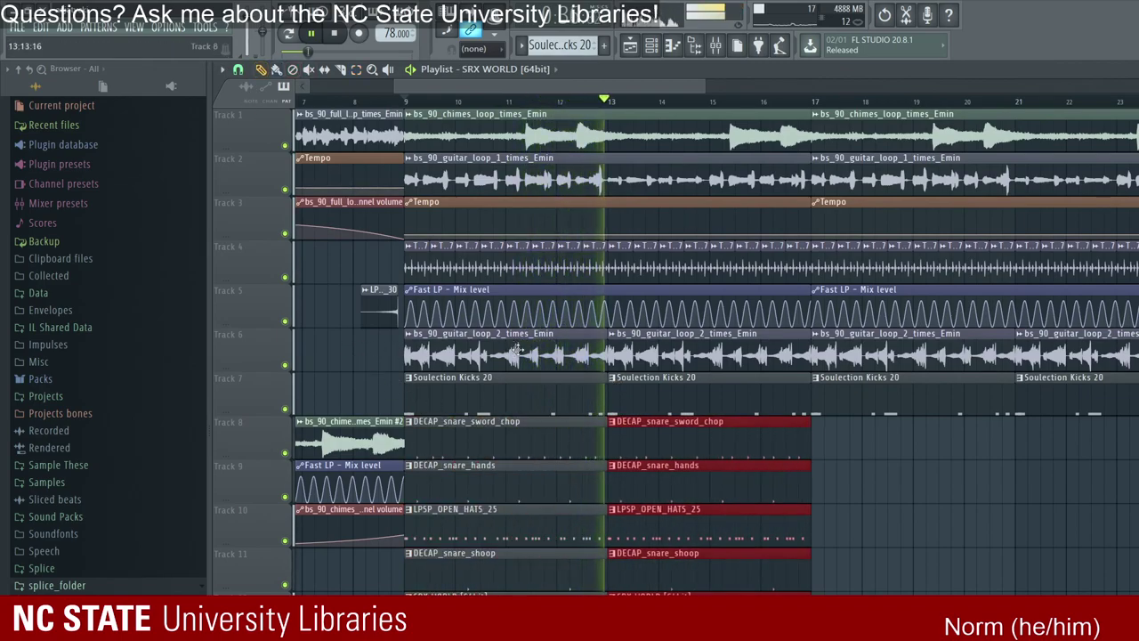
key(ctrl+b)
key(ctrl+b)
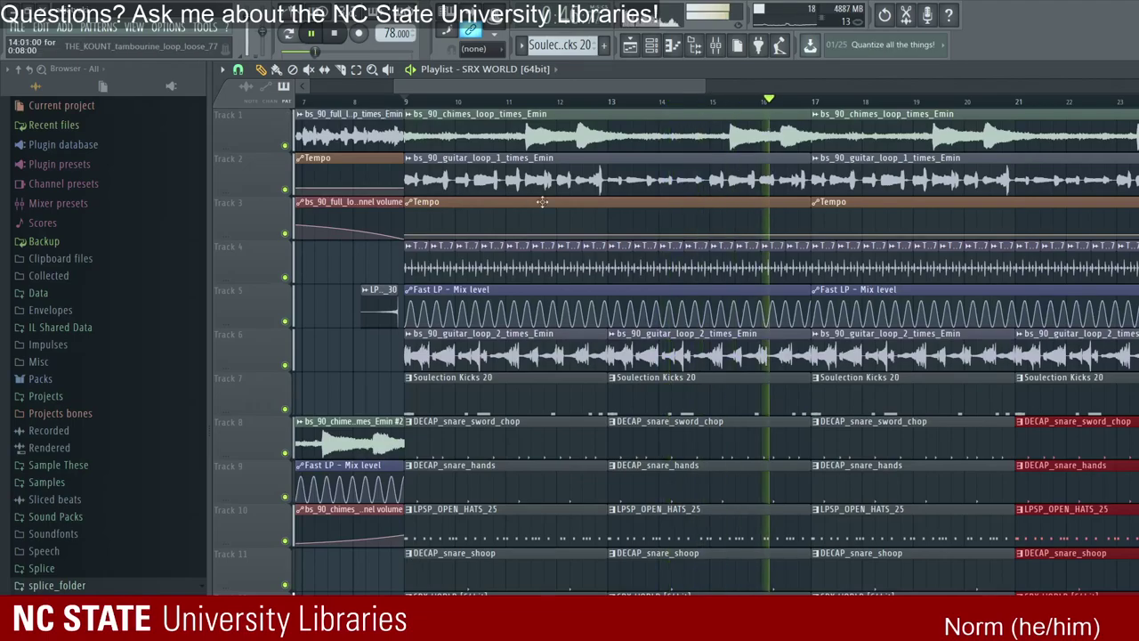
Step: Audition the beat with guitar Tracks 2 and 6 muted, restore them, and delete the guitar clips at bar 17 on both tracks
click(229, 158)
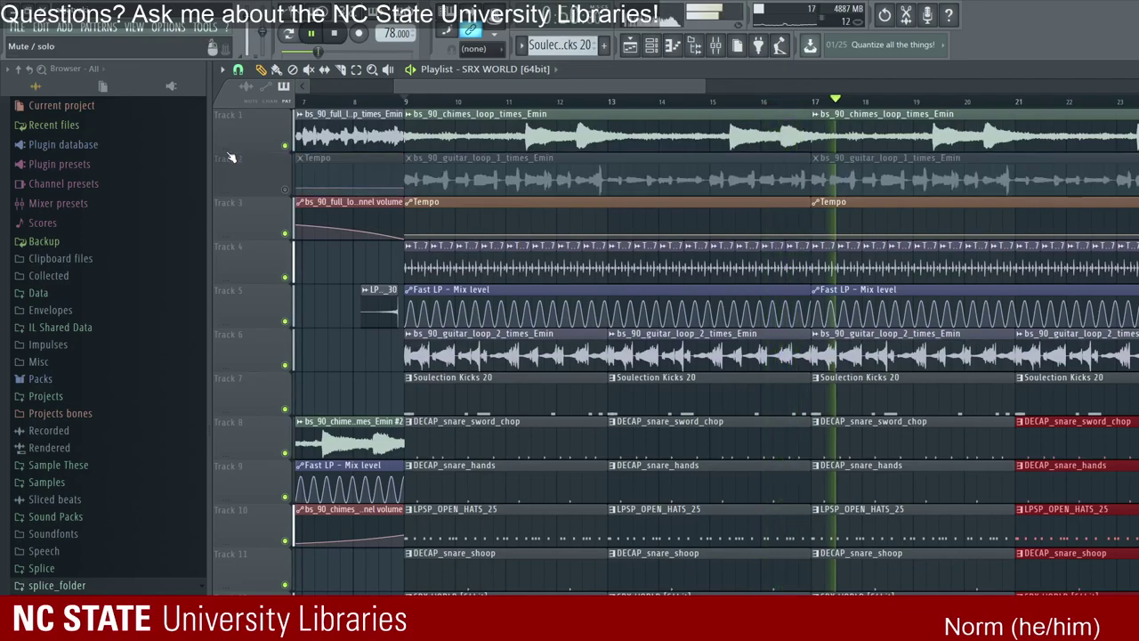
click(229, 334)
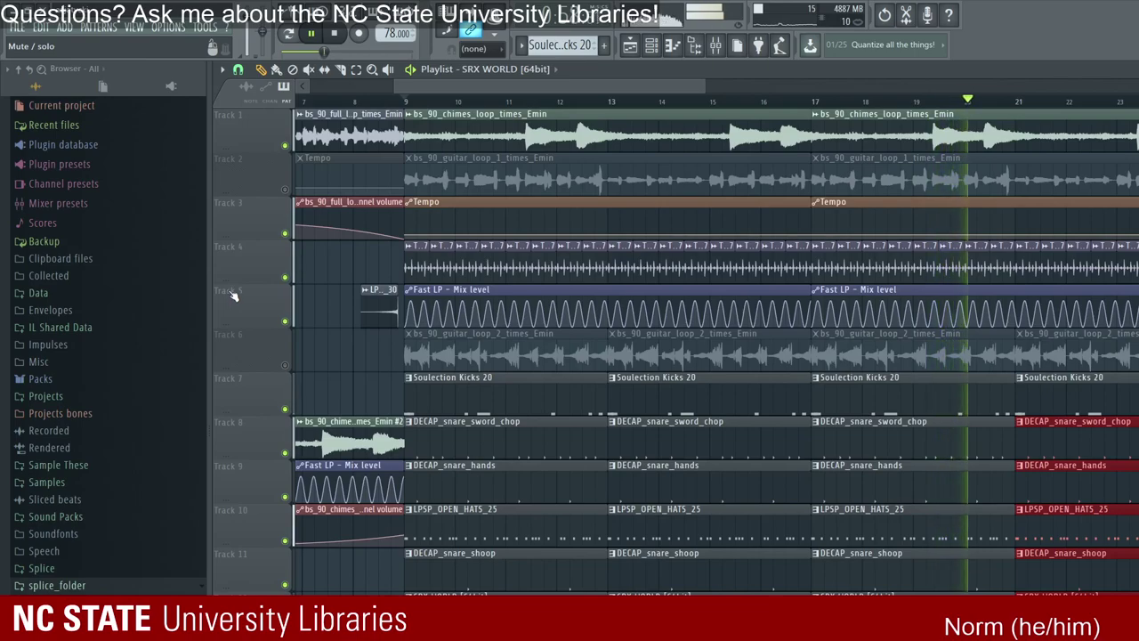
click(234, 343)
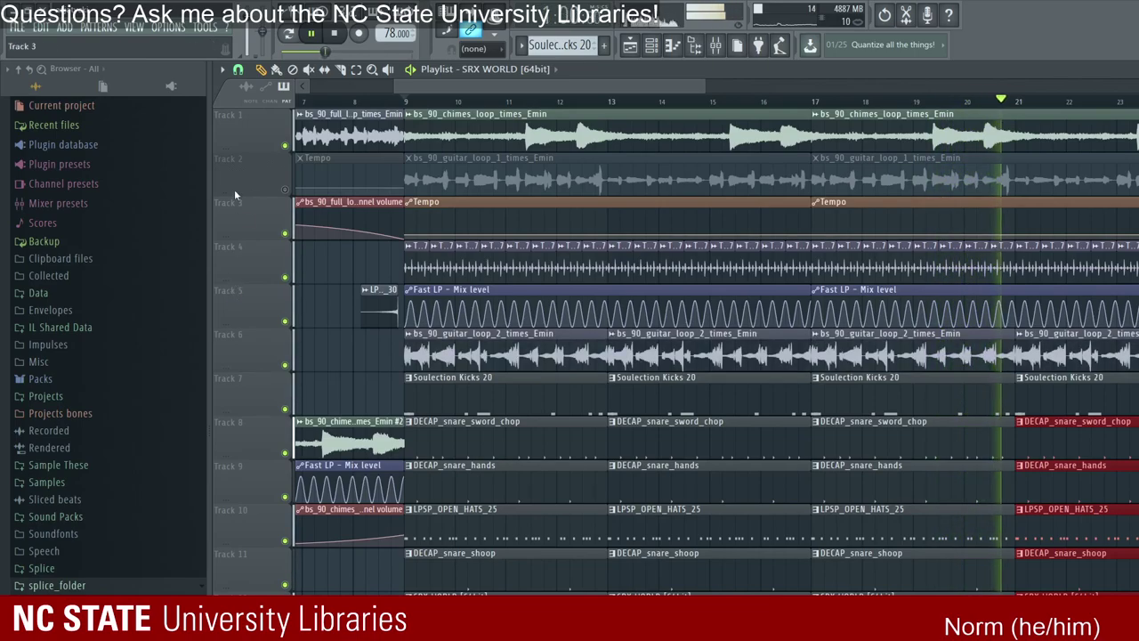
click(236, 187)
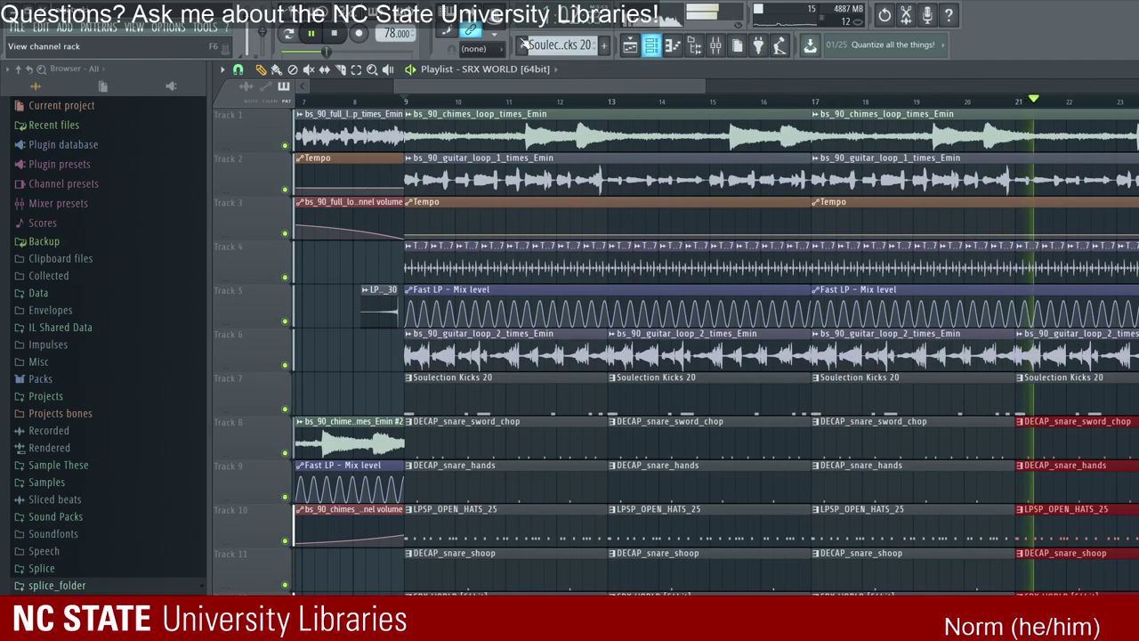
right_click(889, 351)
right_click(828, 177)
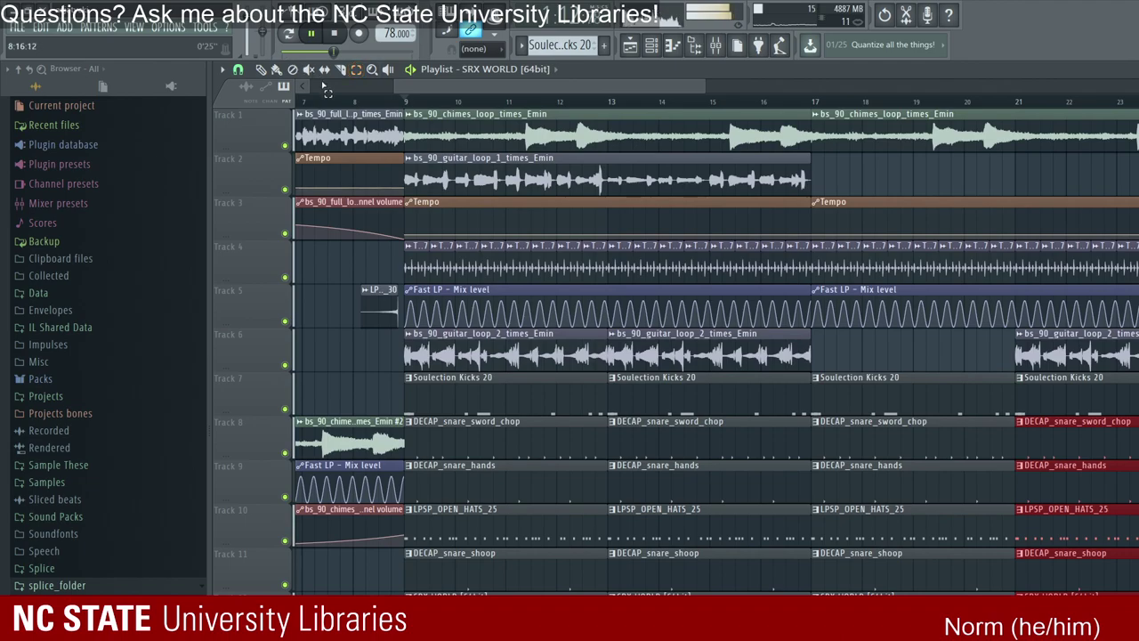
Step: Select the whole bar 9 to 17 section across all tracks and duplicate it at bar 25
drag(409, 108, 799, 369)
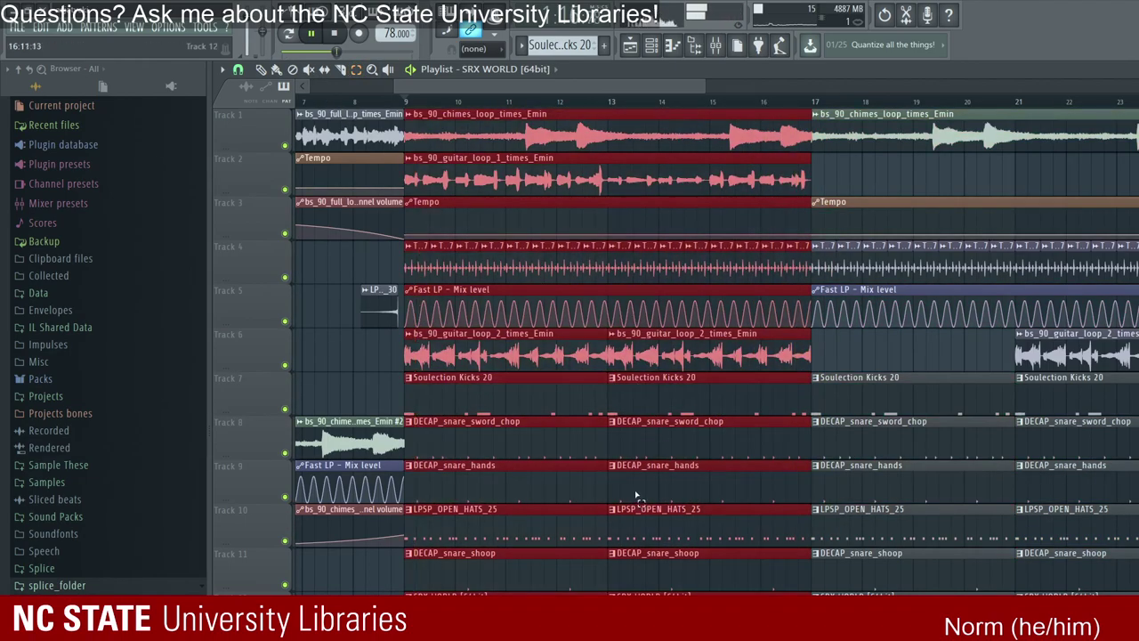
click(349, 104)
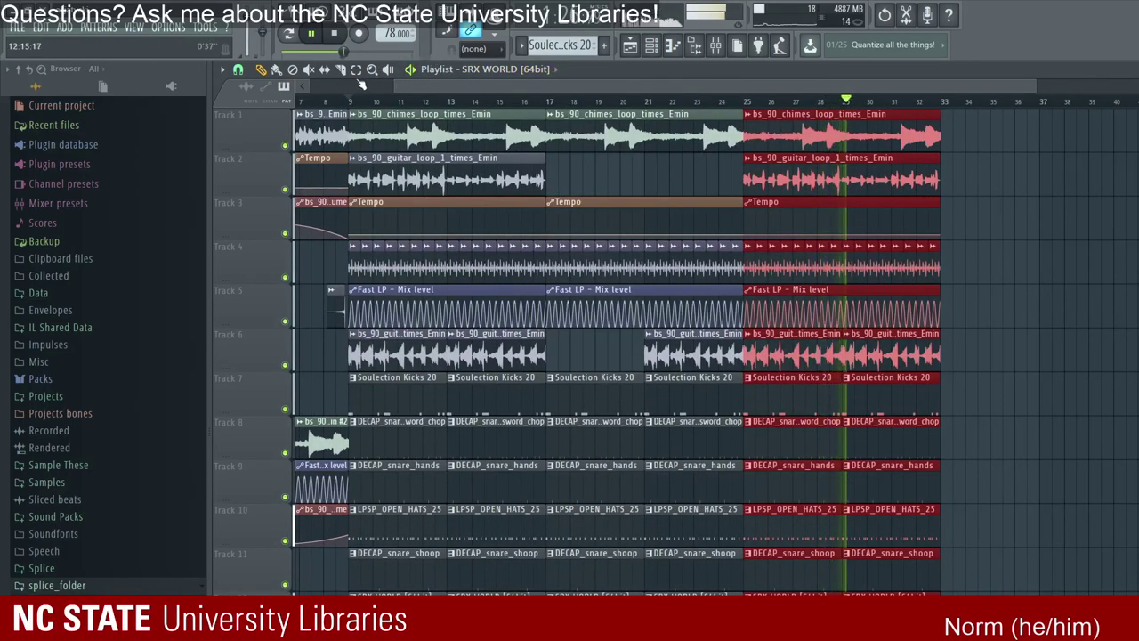
scroll(427, 83, right, 3)
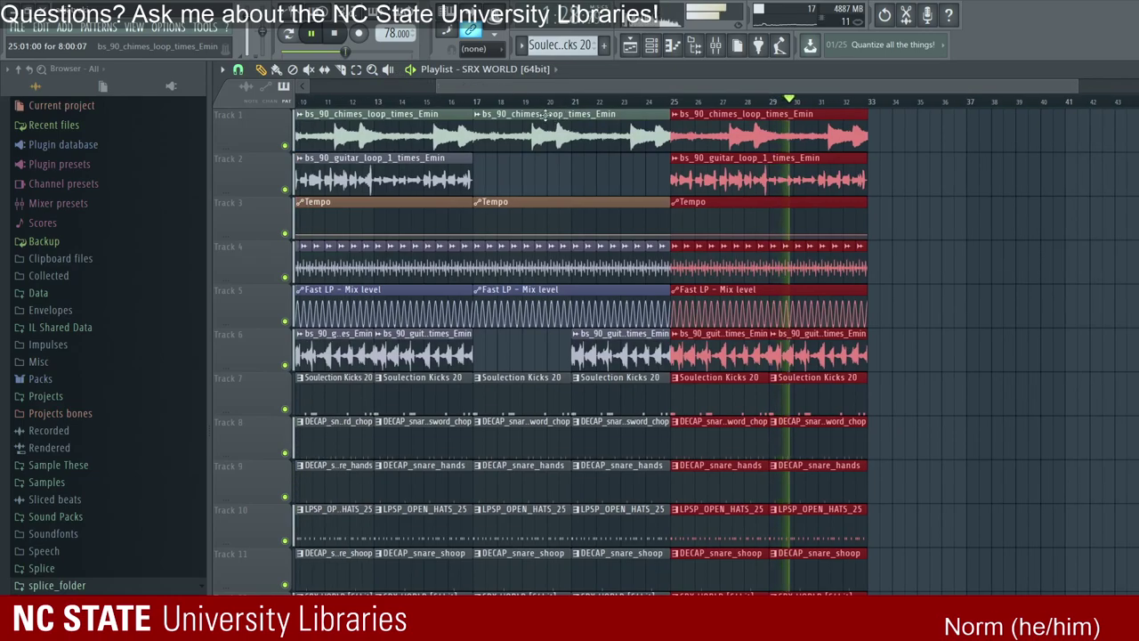
Step: Duplicate the selected eight-bar section starting at bar 25 to bar 33 across all tracks, and clear the clip selection
key(ctrl+b)
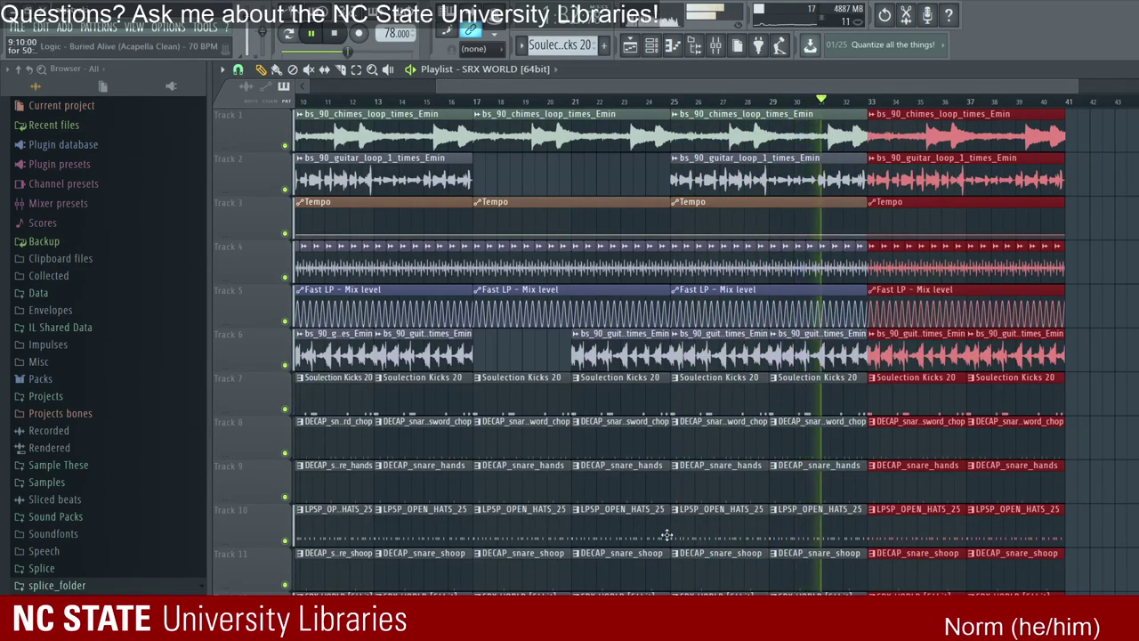
scroll(884, 372, right, 10)
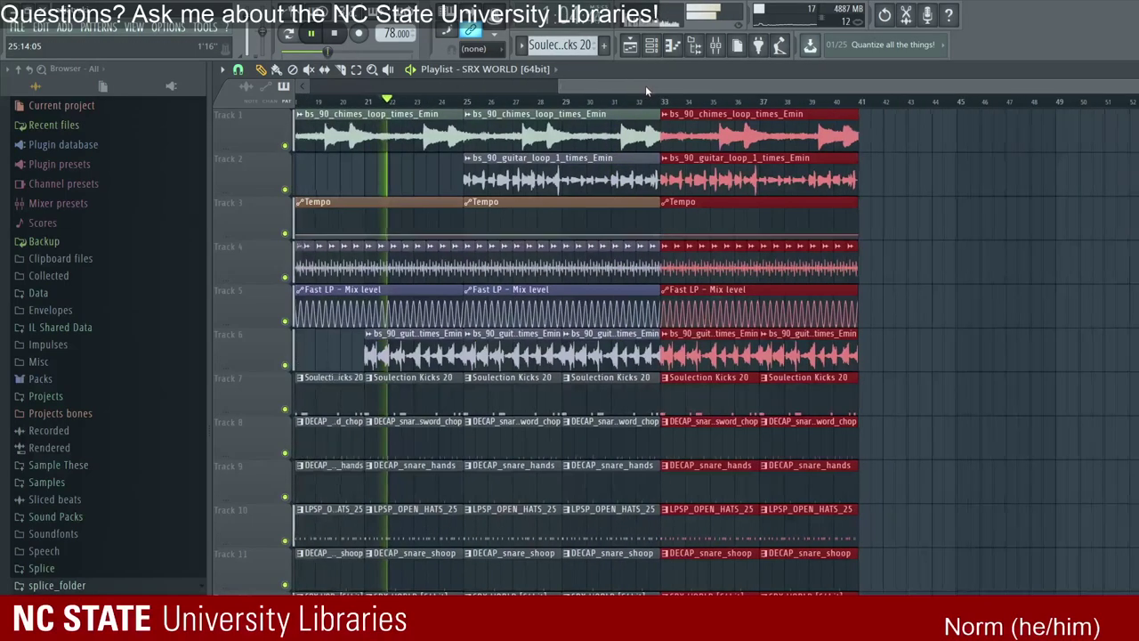
click(858, 534)
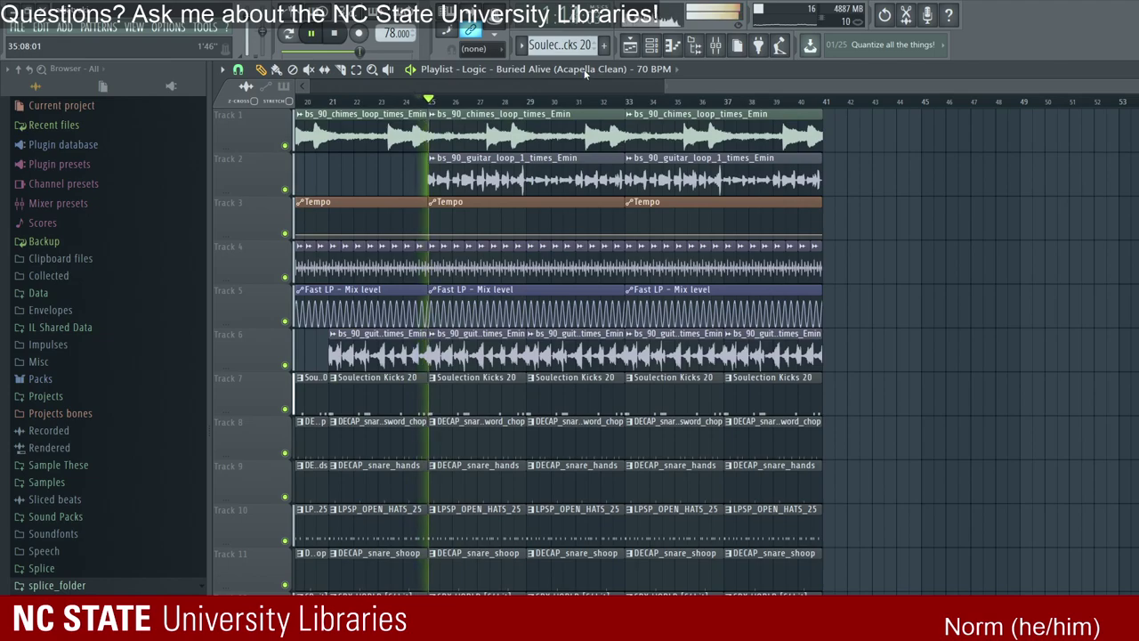
Step: Look at the sample settings of the Logic - Buried Alive acapella, close them and return to the start of the arrangement
double_click(399, 522)
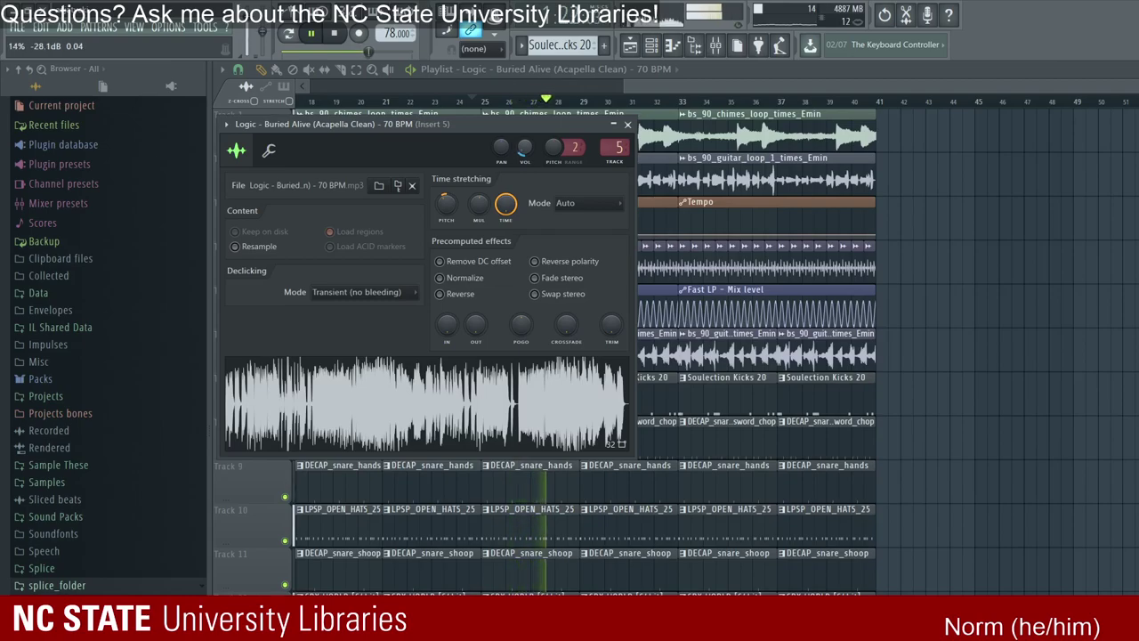
click(515, 70)
drag(516, 71, 400, 85)
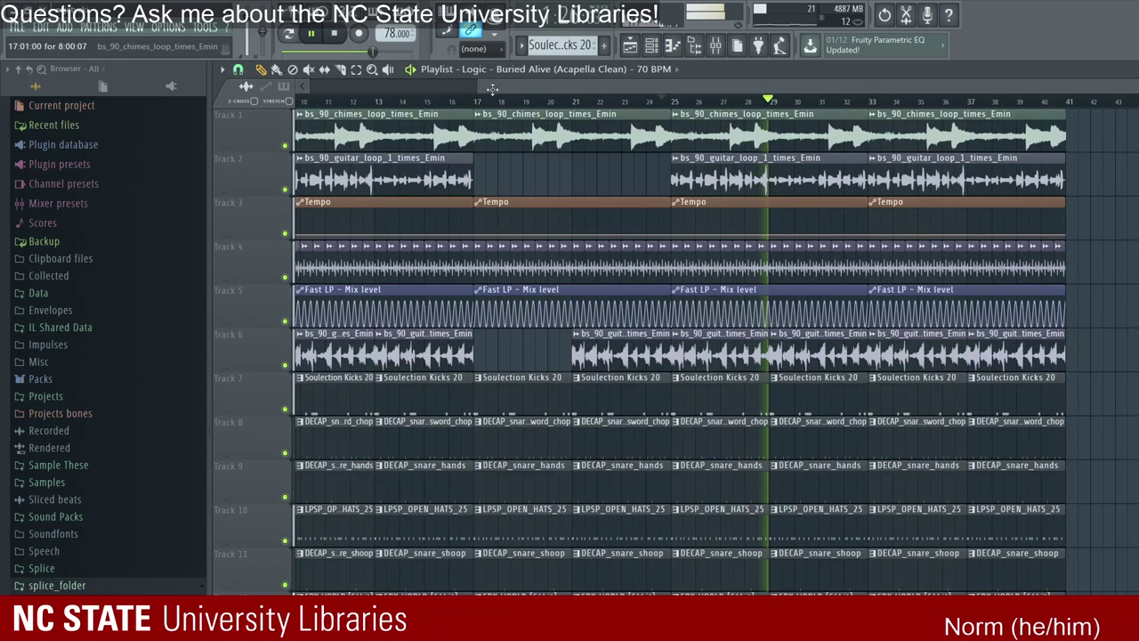
drag(571, 73, 428, 81)
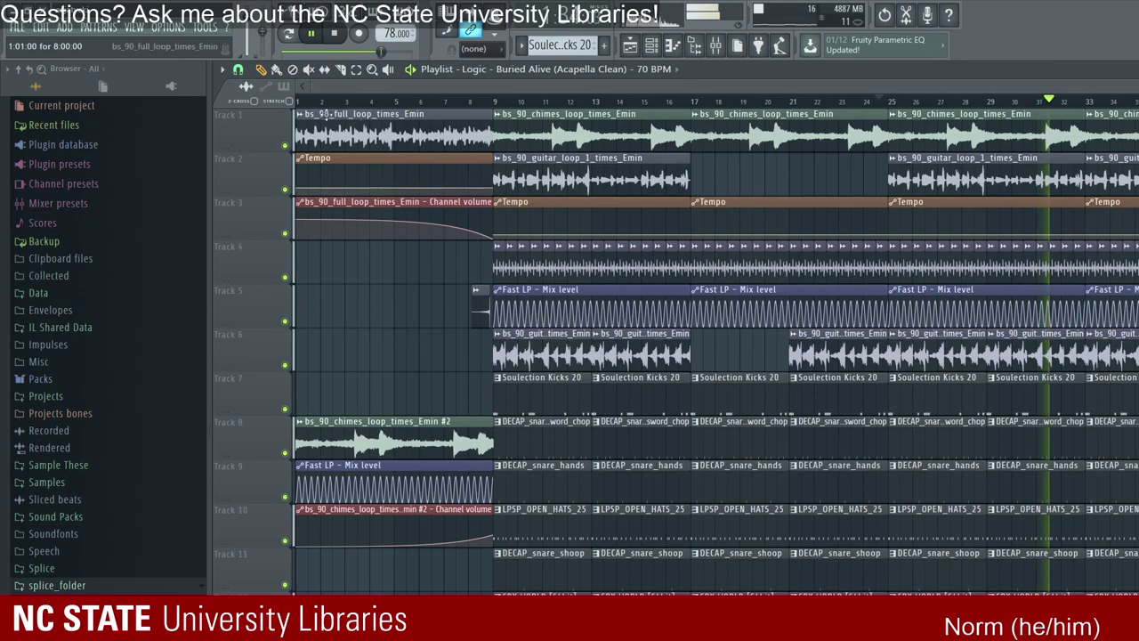
Step: Play the arrangement from bar 1 and examine how the clips line up between bars 10 and 27
click(298, 100)
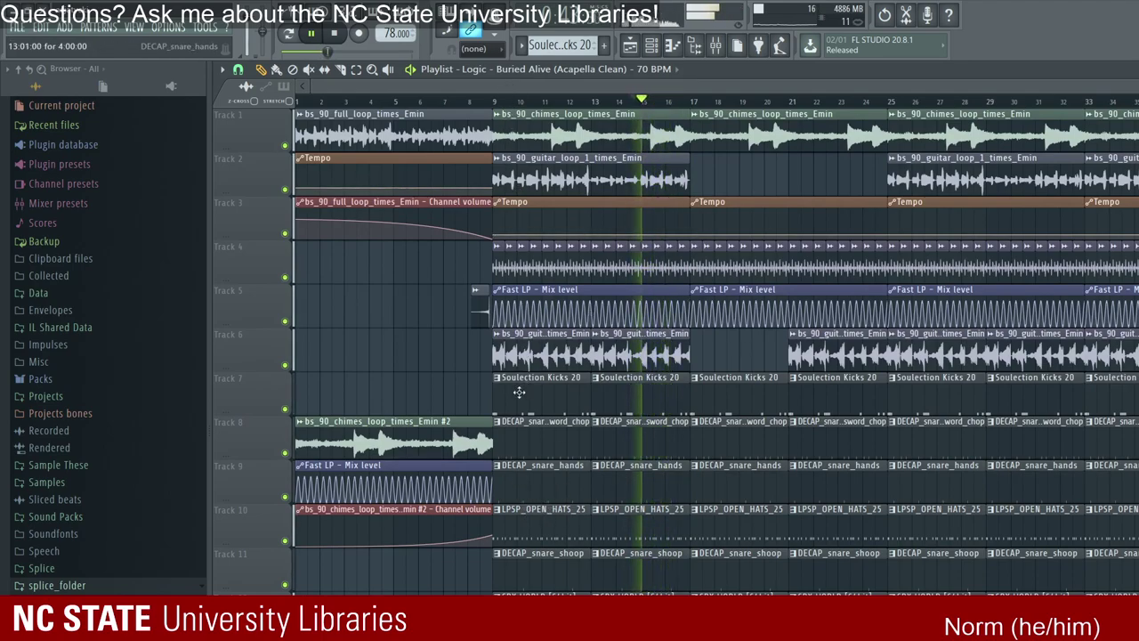
scroll(512, 436, up, 5)
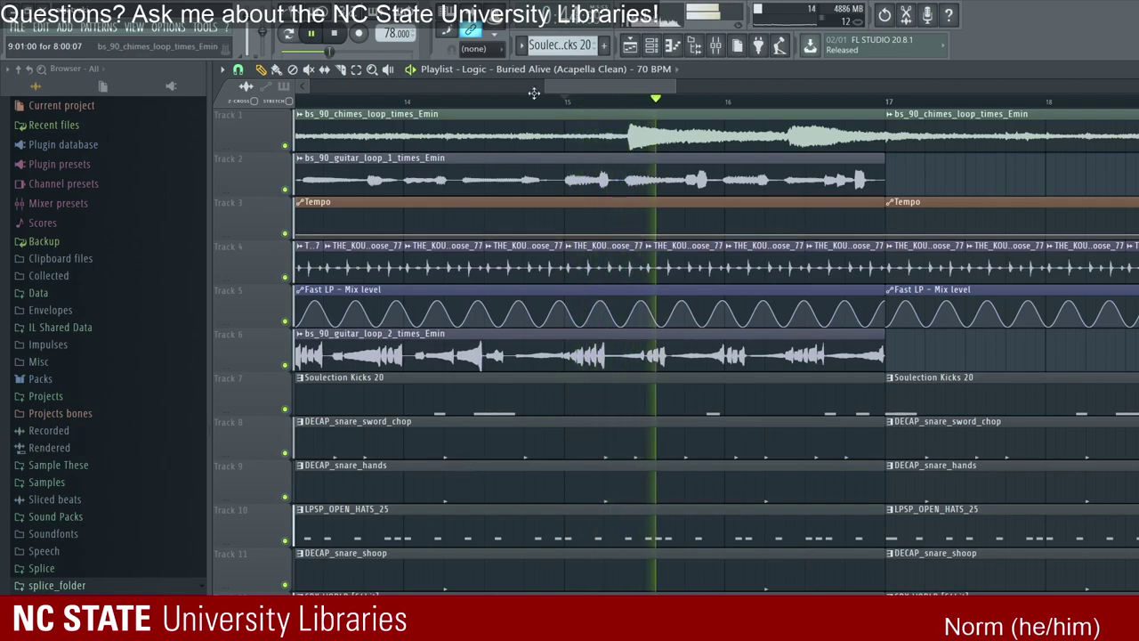
scroll(542, 68, down, 4)
scroll(615, 69, up, 3)
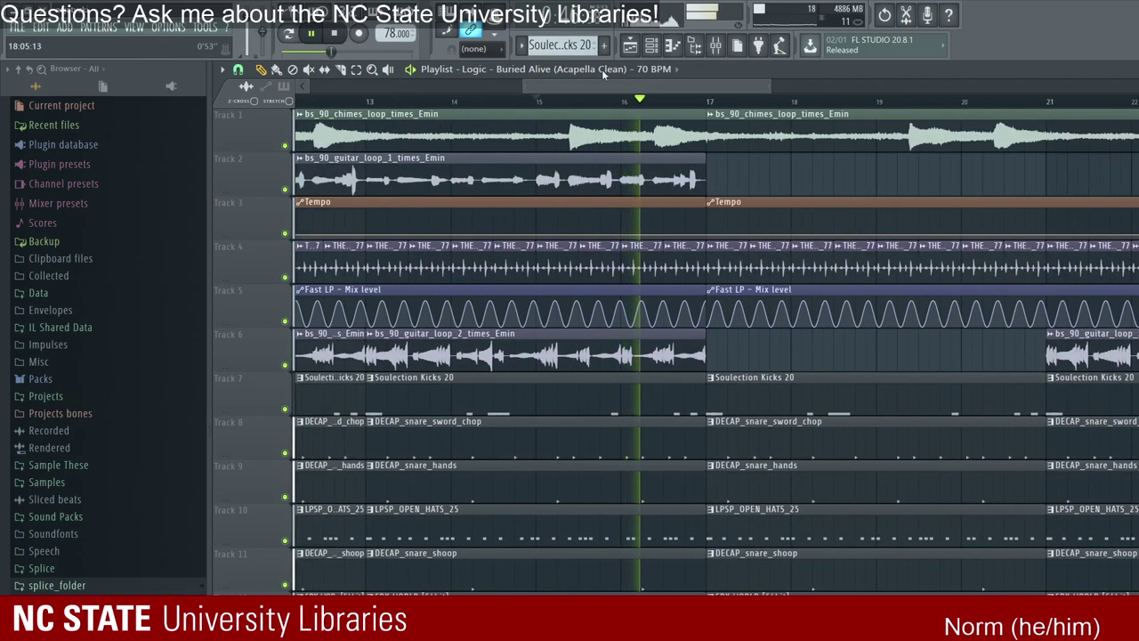
scroll(616, 69, down, 3)
scroll(591, 73, up, 2)
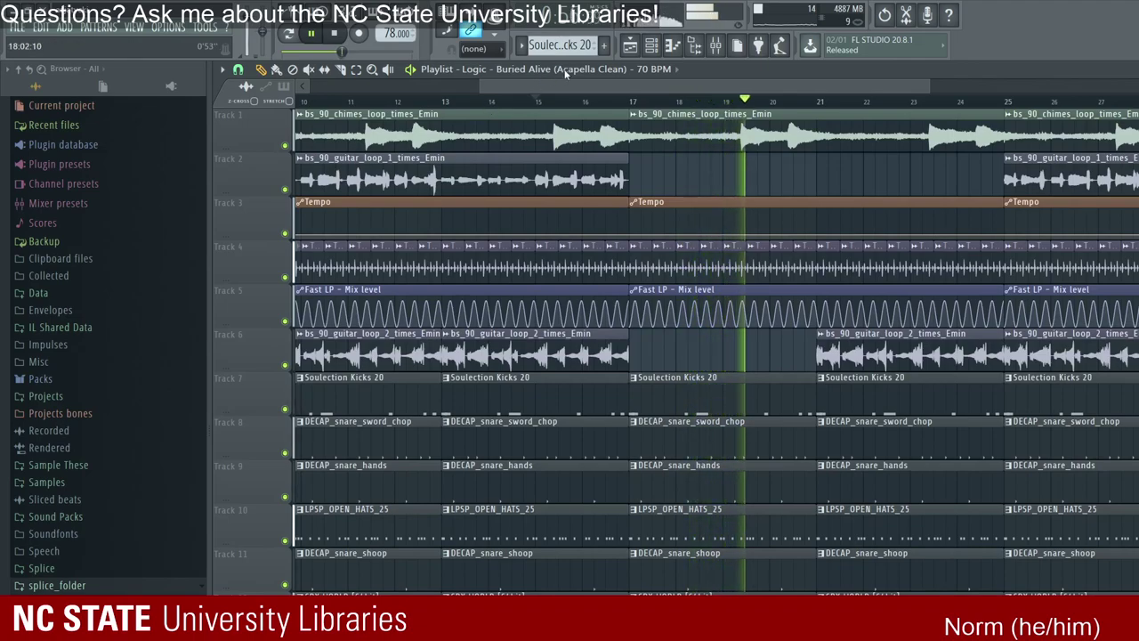
Step: Clone the SRX WORLD channel in the SRX WORLD pattern, close the clone's plugin window and stop playback
key(F7)
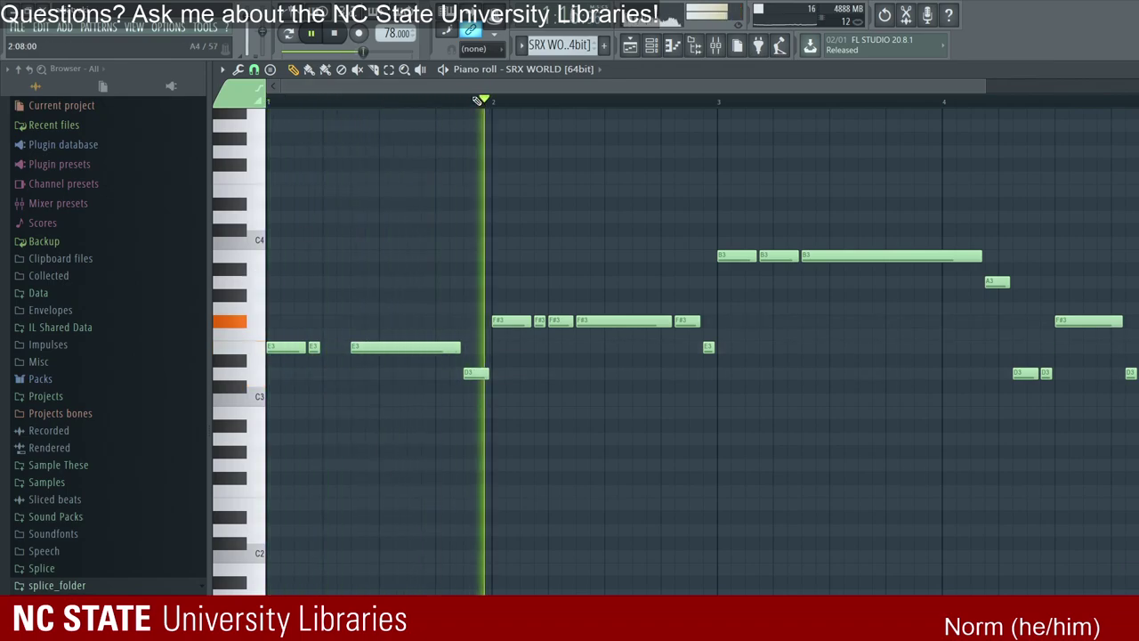
click(524, 44)
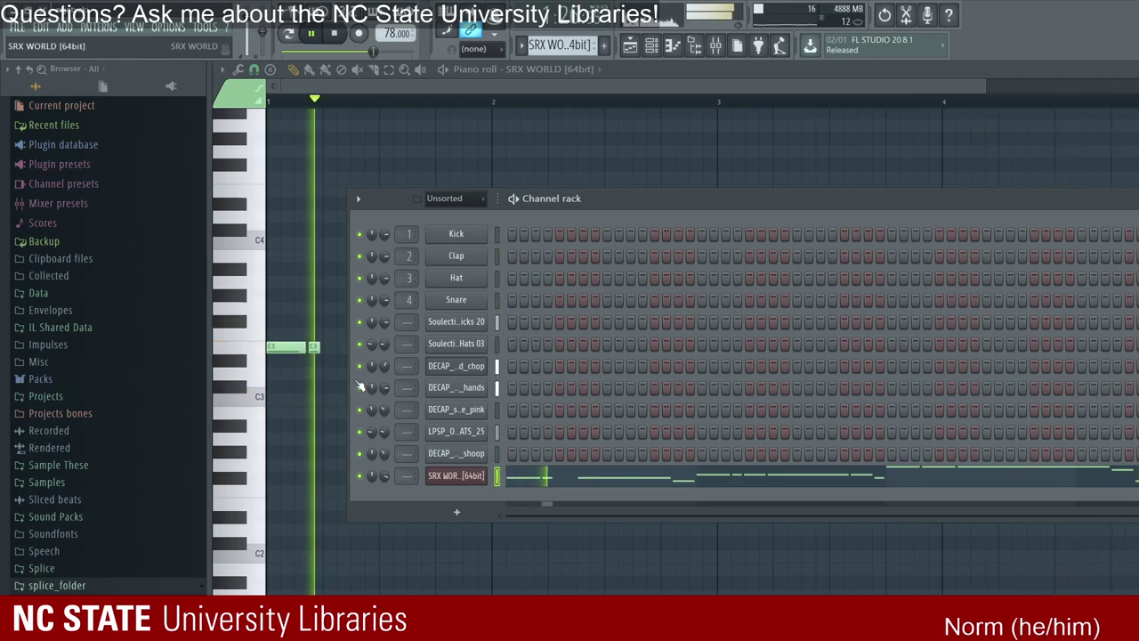
key(alt+c)
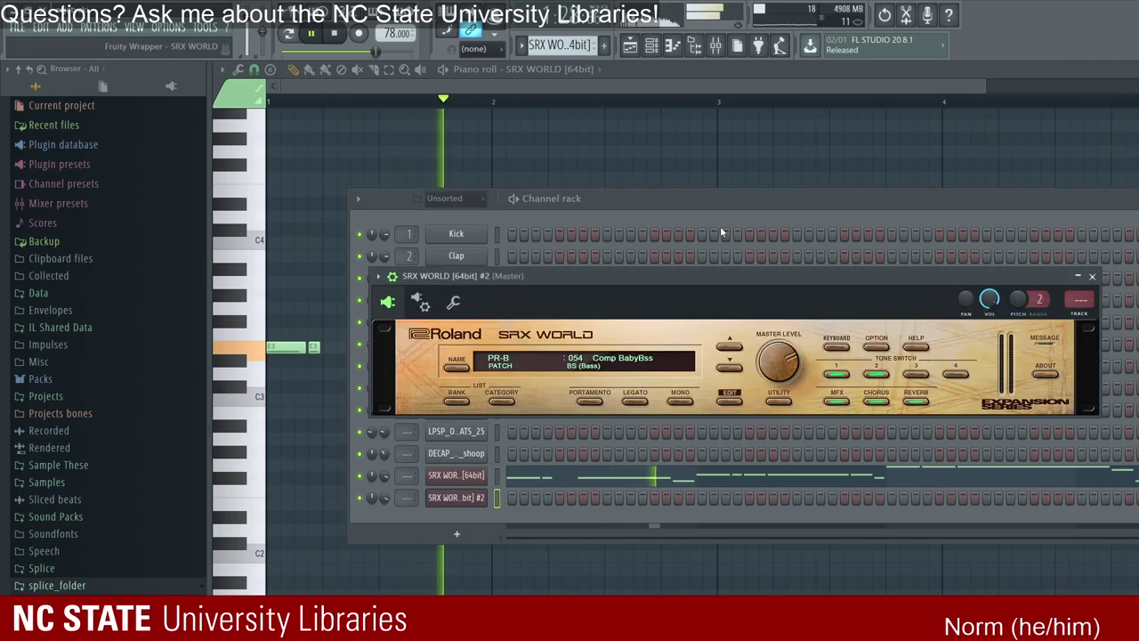
key(Escape)
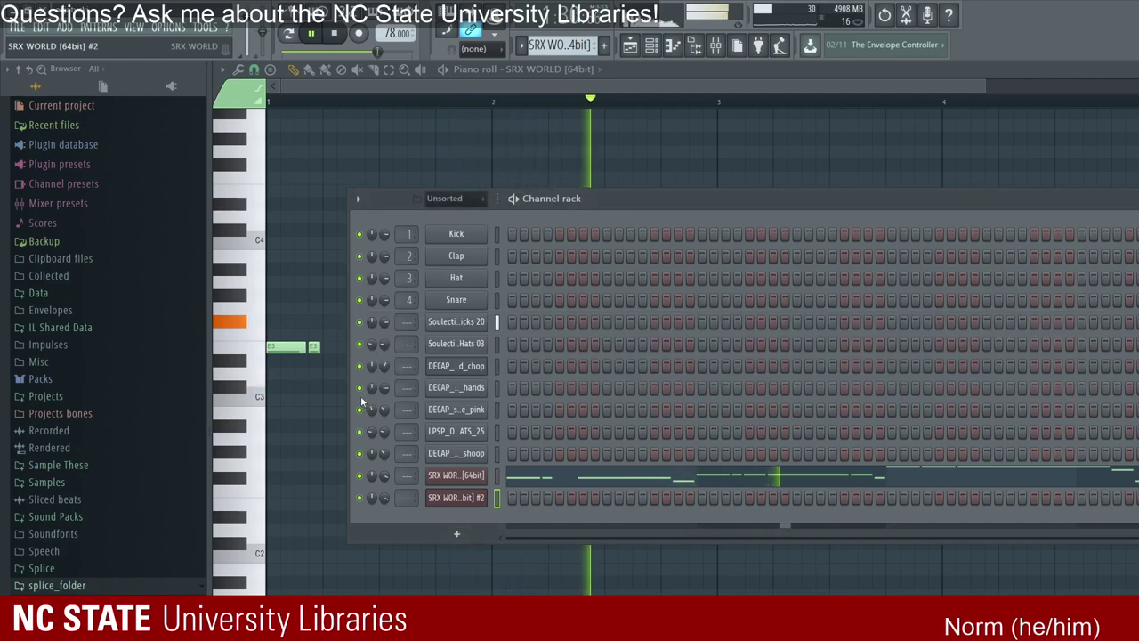
click(334, 33)
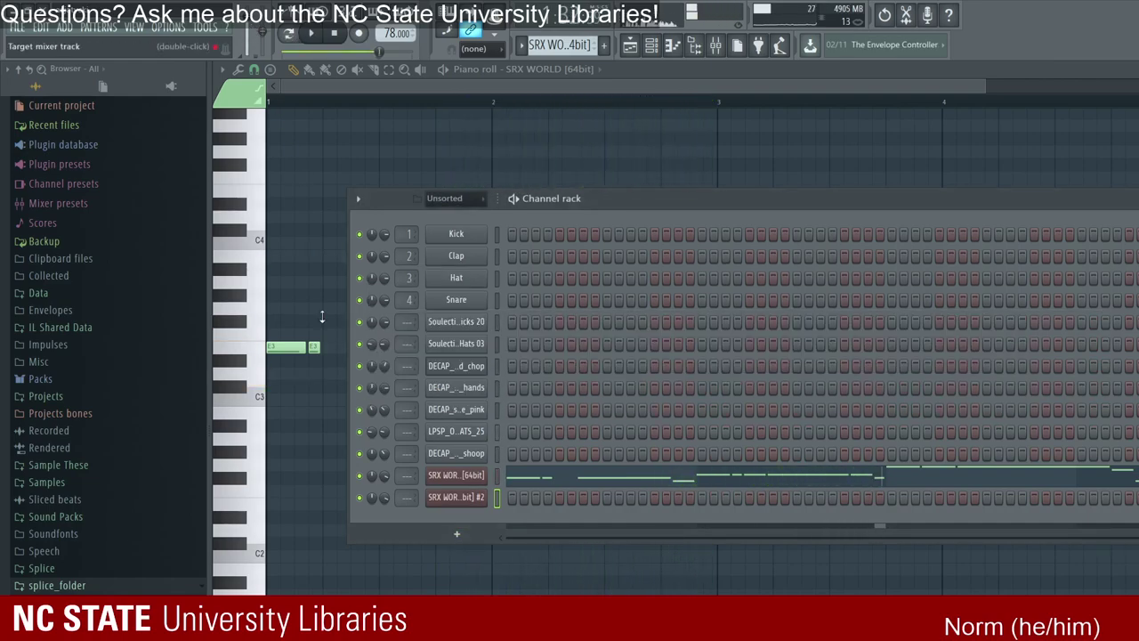
Step: Replace the cloned SRX WORLD channel's instrument with JUPITER-8 using the BS Ba-Bass patch, after trying JV-1080
click(456, 496)
key(Escape)
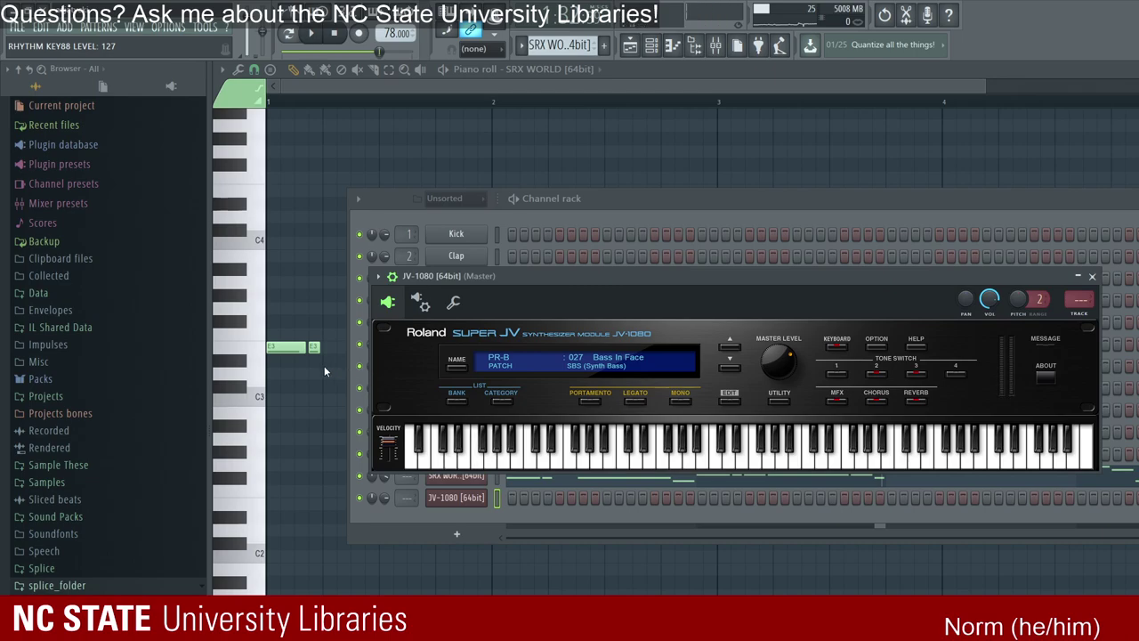
key(Escape)
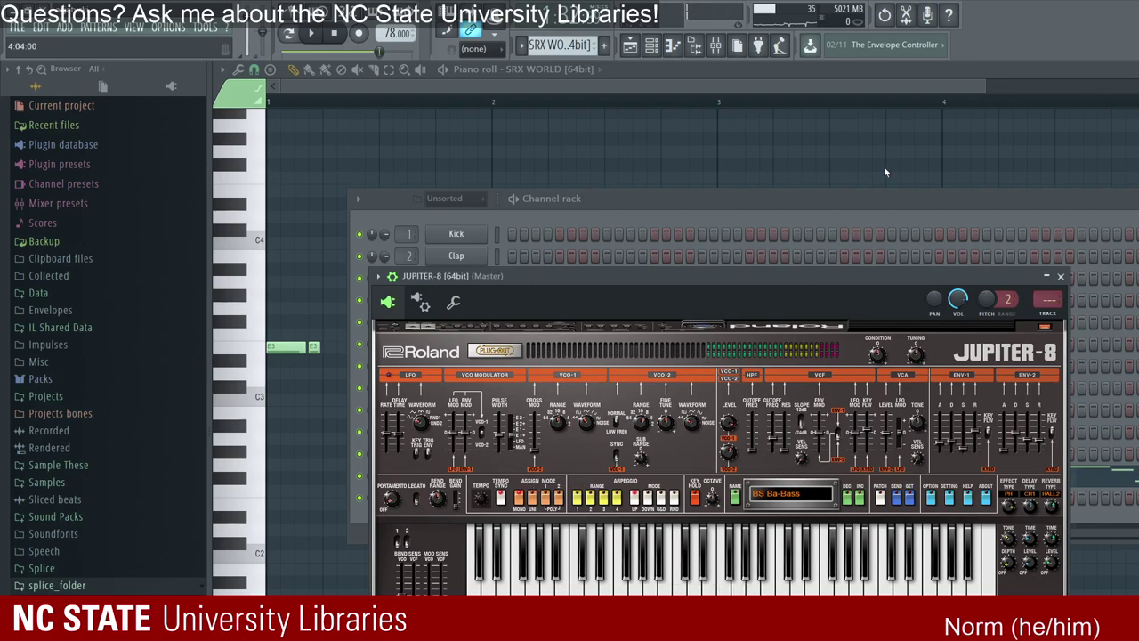
key(F6)
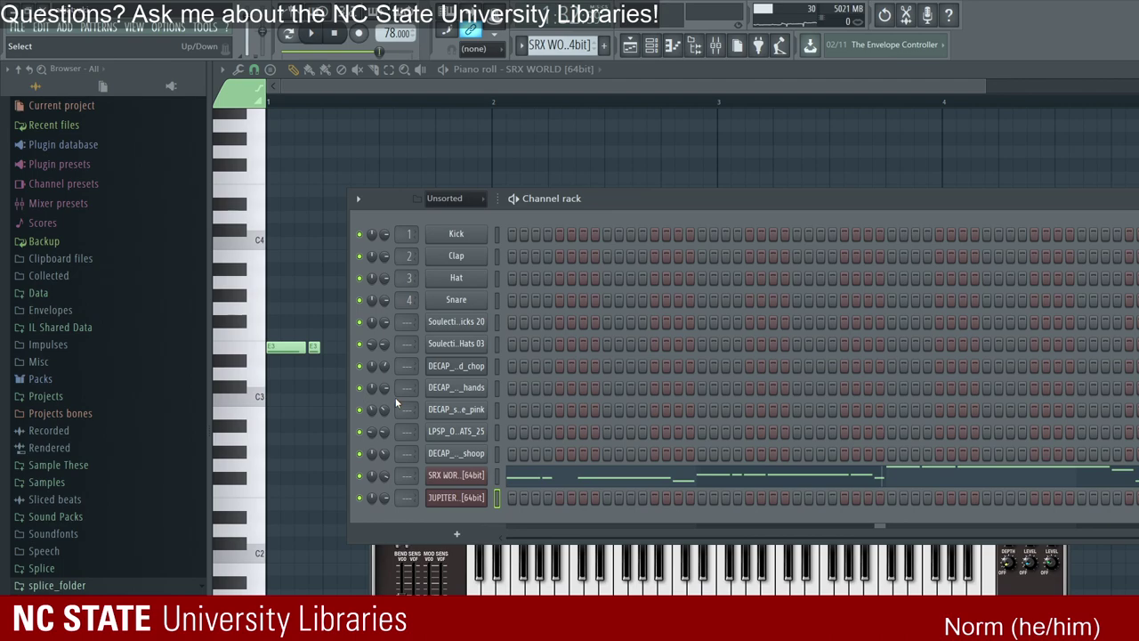
Step: Paste the SRX WORLD notes into the JUPITER-8 piano roll and transpose them down one octave
key(F7)
key(ctrl+z)
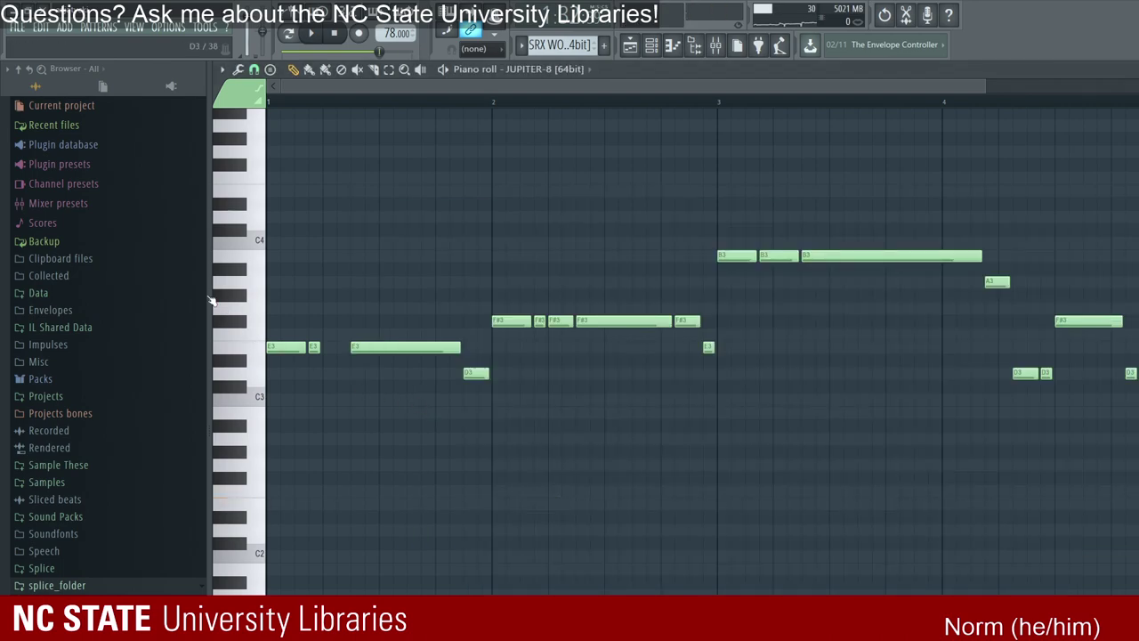
key(ctrl+Down)
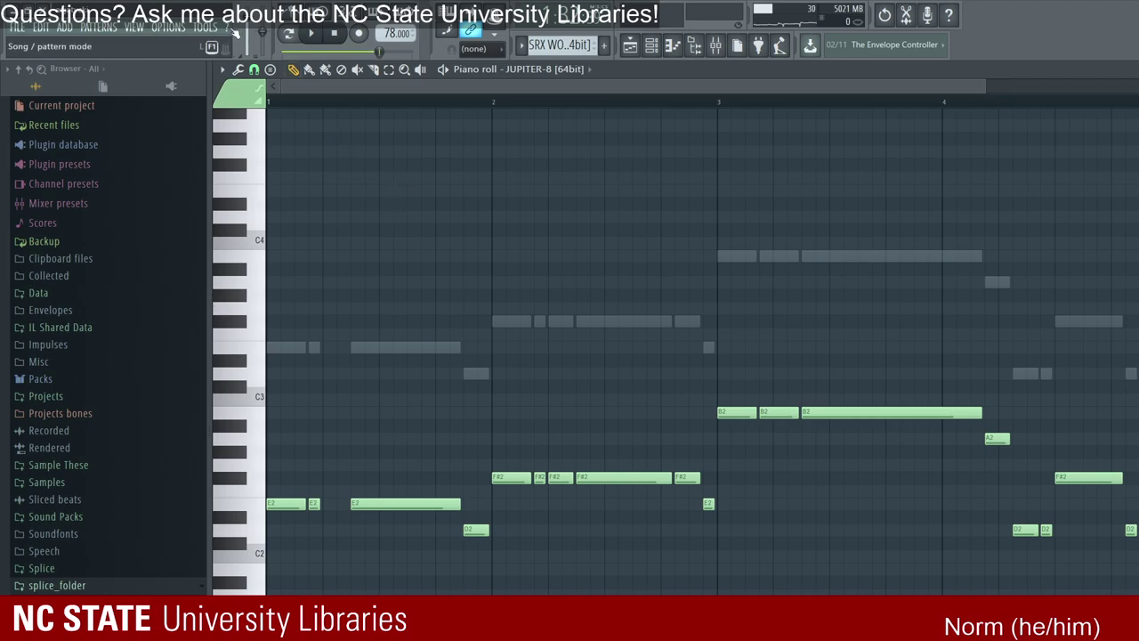
Step: Play the pattern on its own and transpose the JUPITER-8 notes back up one octave
key(space)
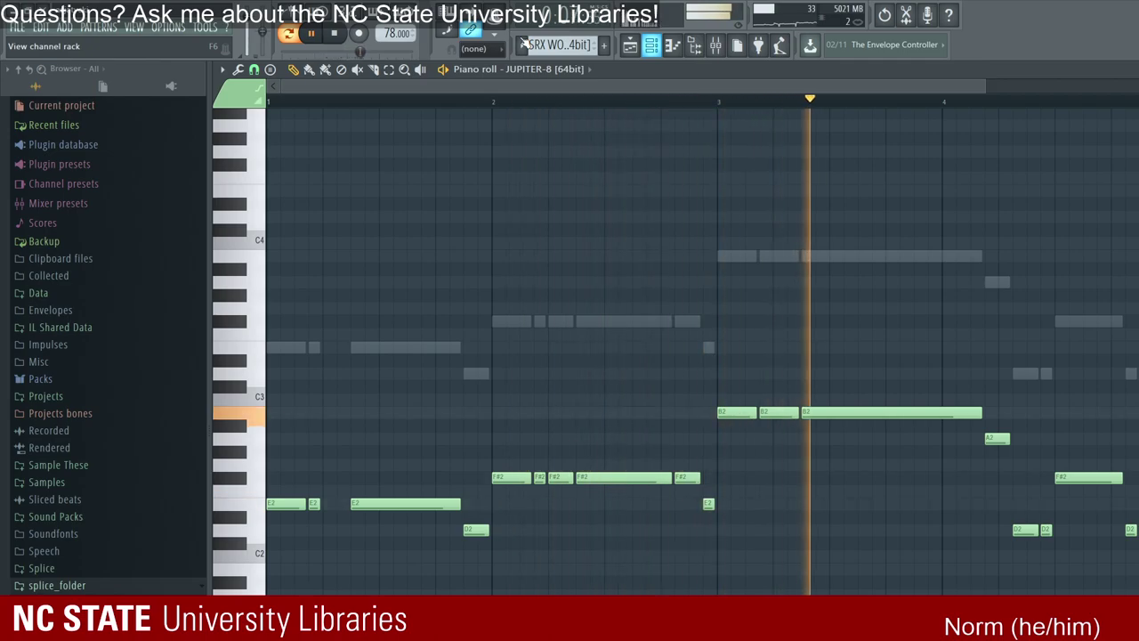
key(F6)
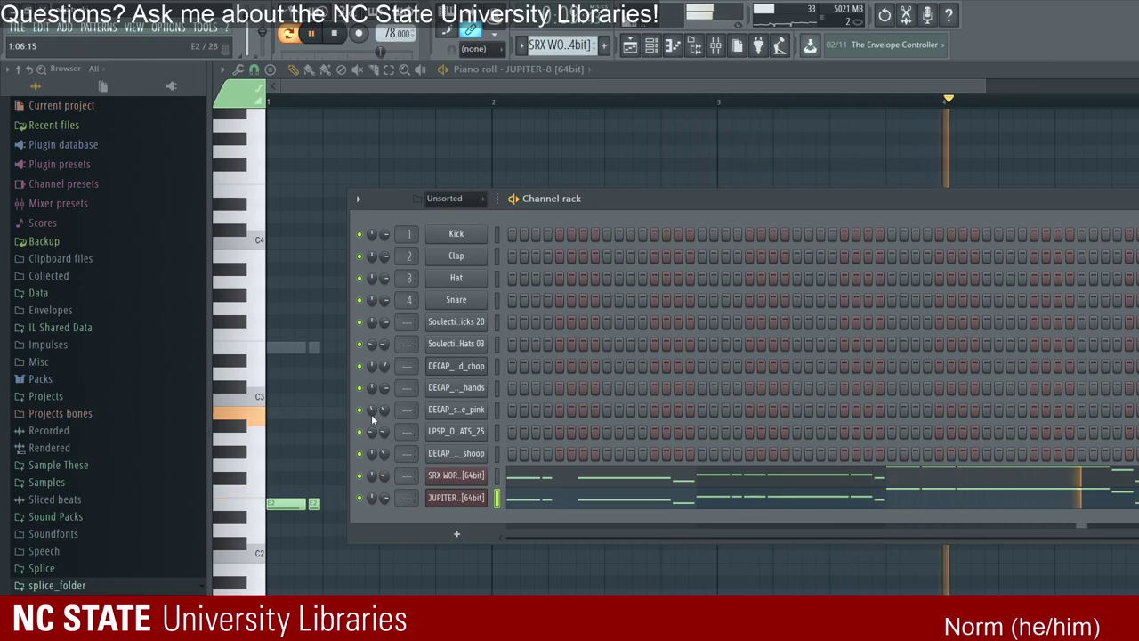
key(F7)
key(F7)
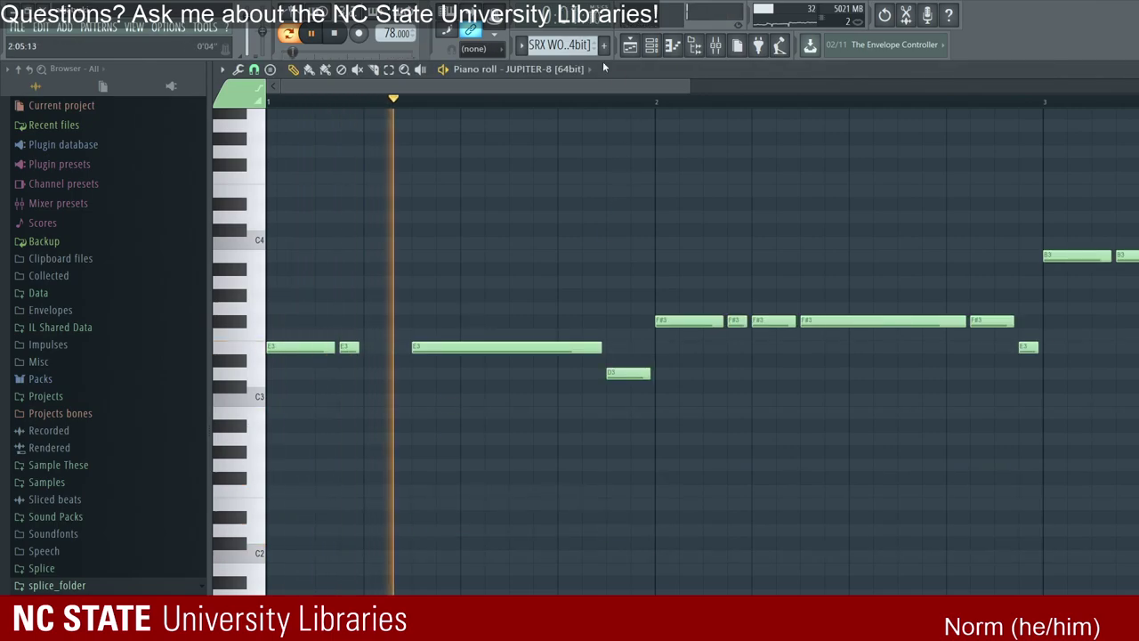
Step: Return to the playlist, switch playback to song mode and play the arrangement from bar 17
key(F6)
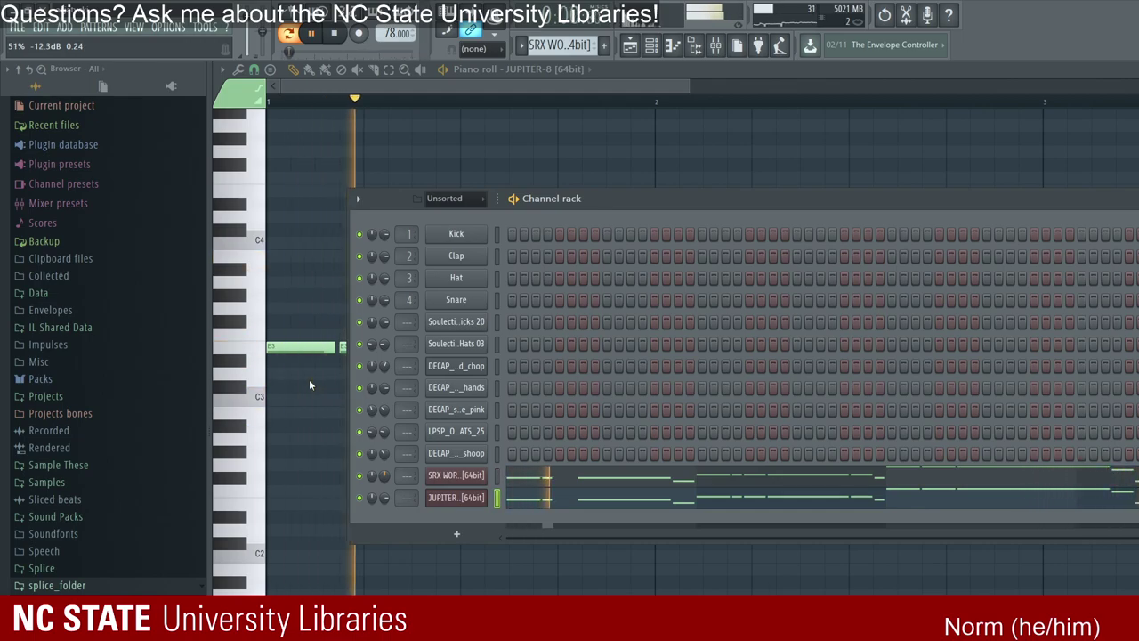
key(F5)
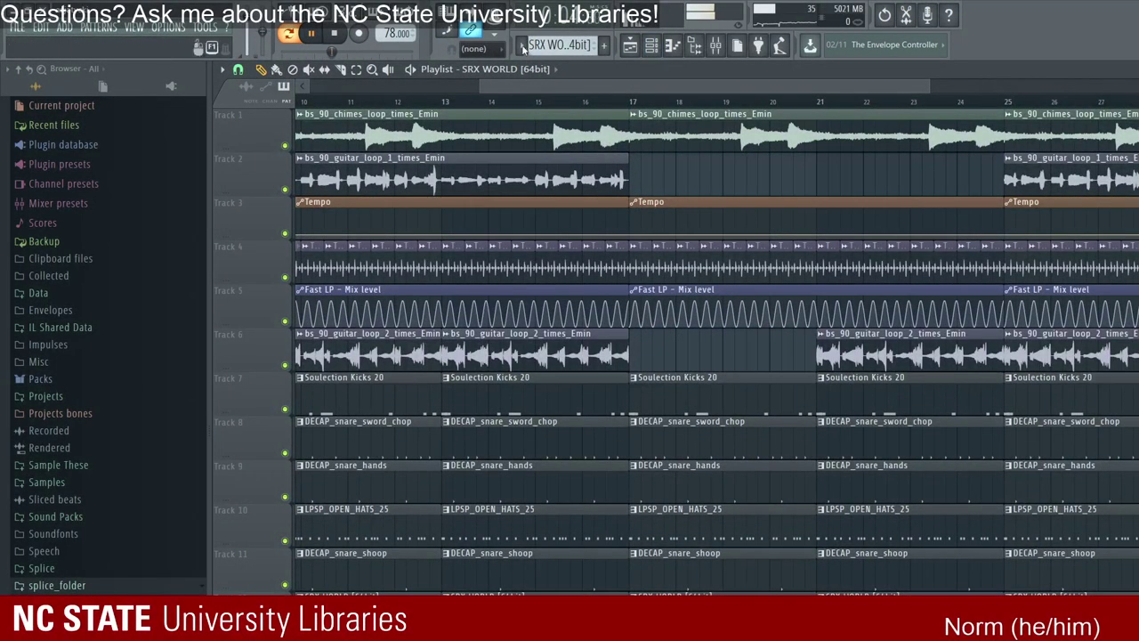
key(F6)
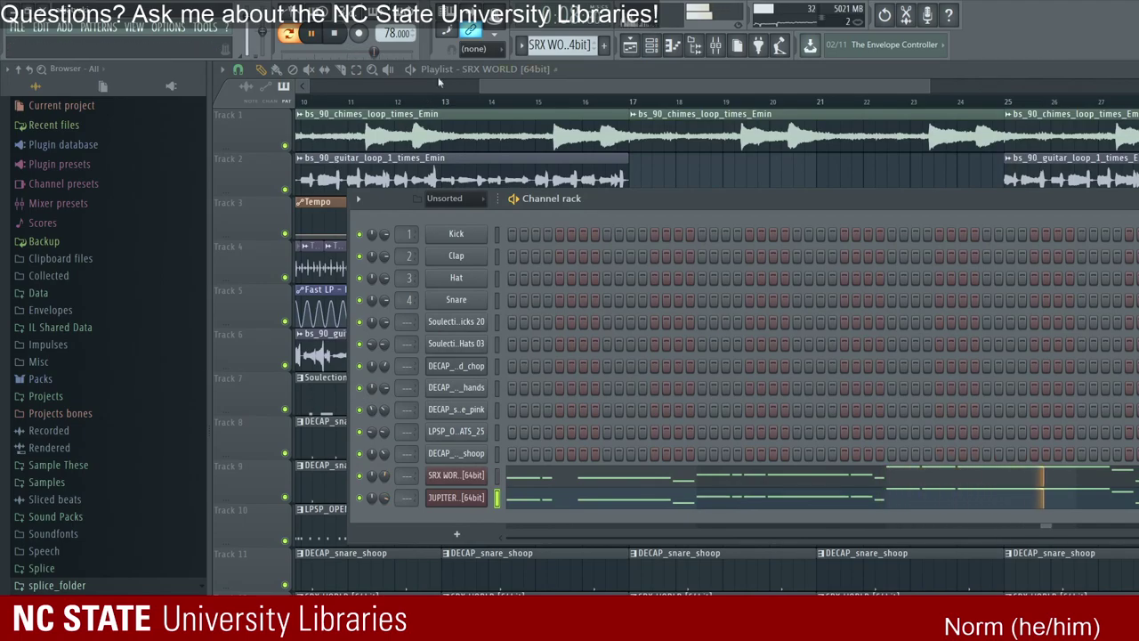
click(233, 32)
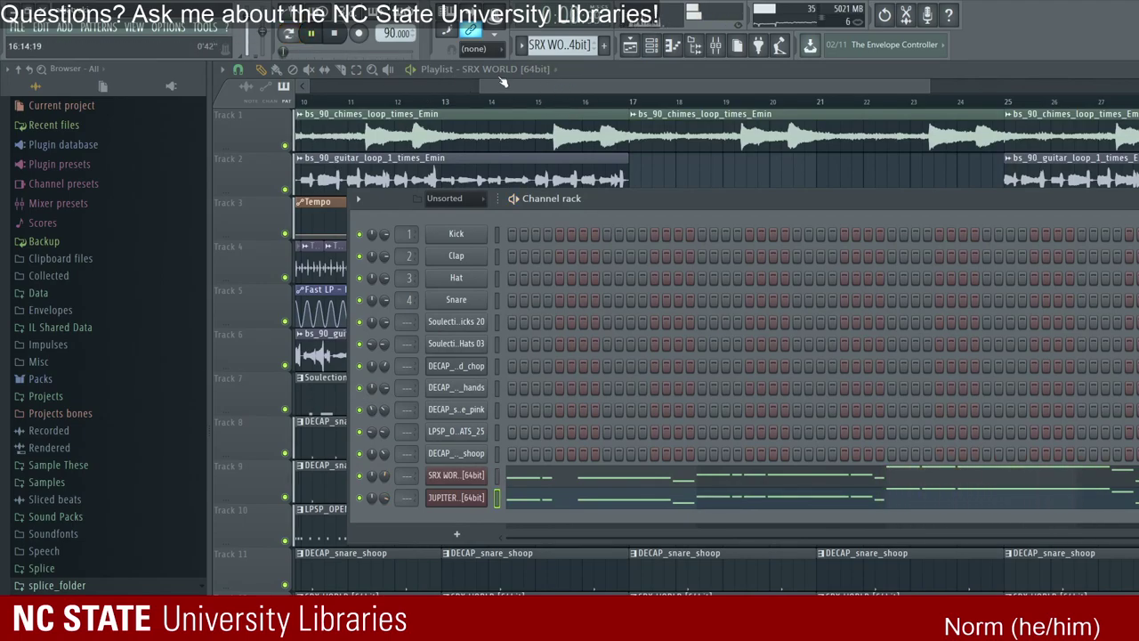
key(F6)
scroll(741, 67, down, 2)
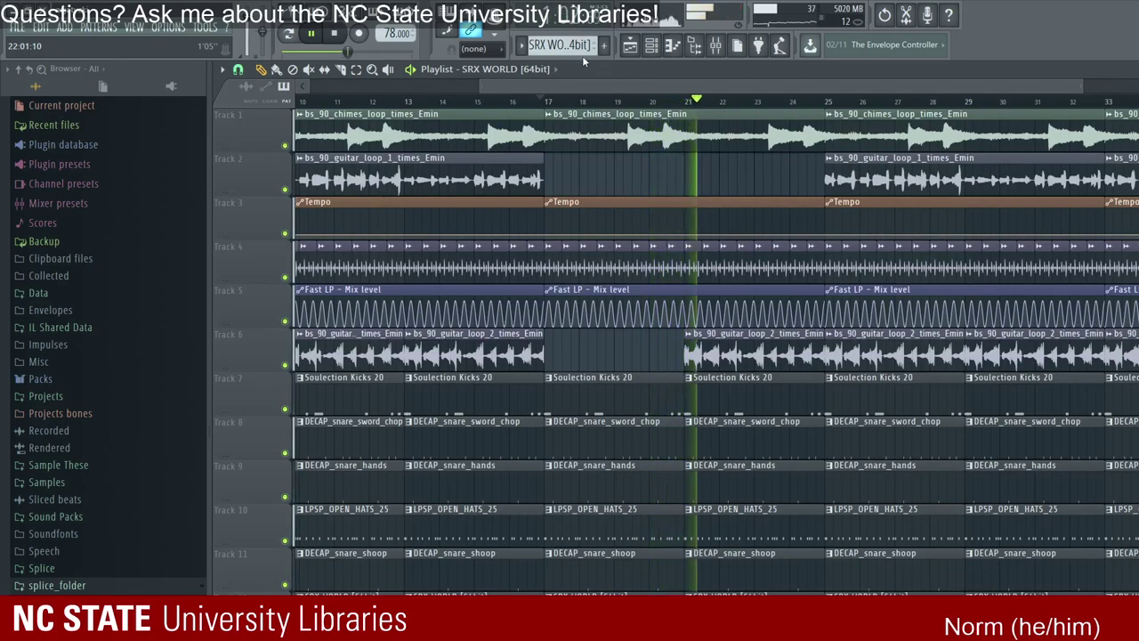
Step: Examine the SRX WORLD channel's miscellaneous settings, including polyphony, arpeggiator and root note, and close them
click(672, 44)
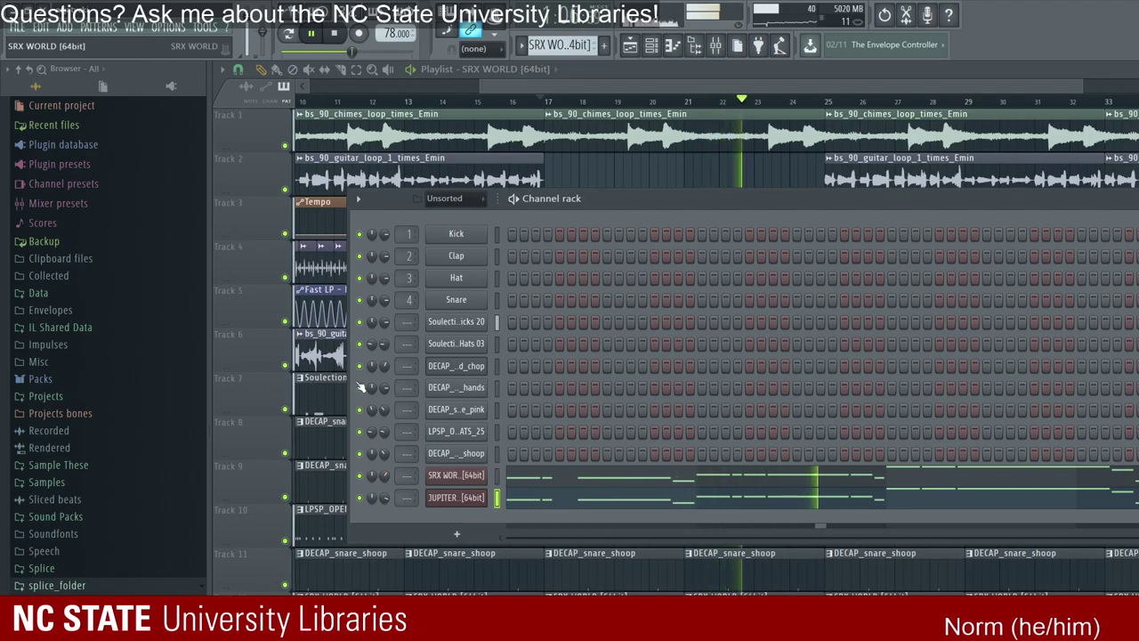
click(455, 474)
click(435, 283)
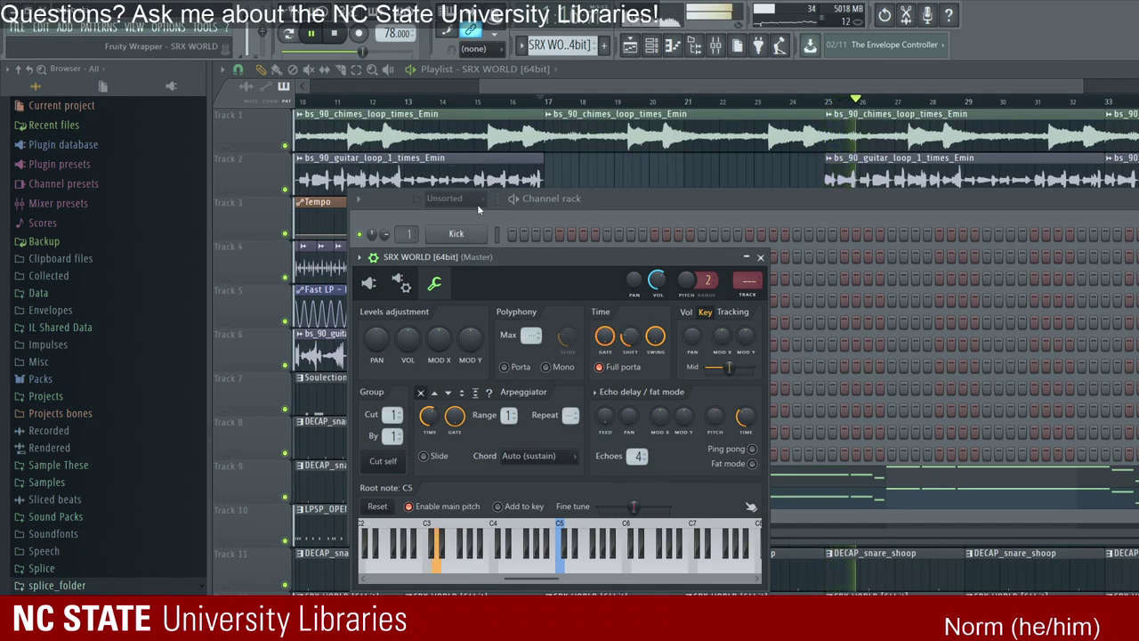
key(Escape)
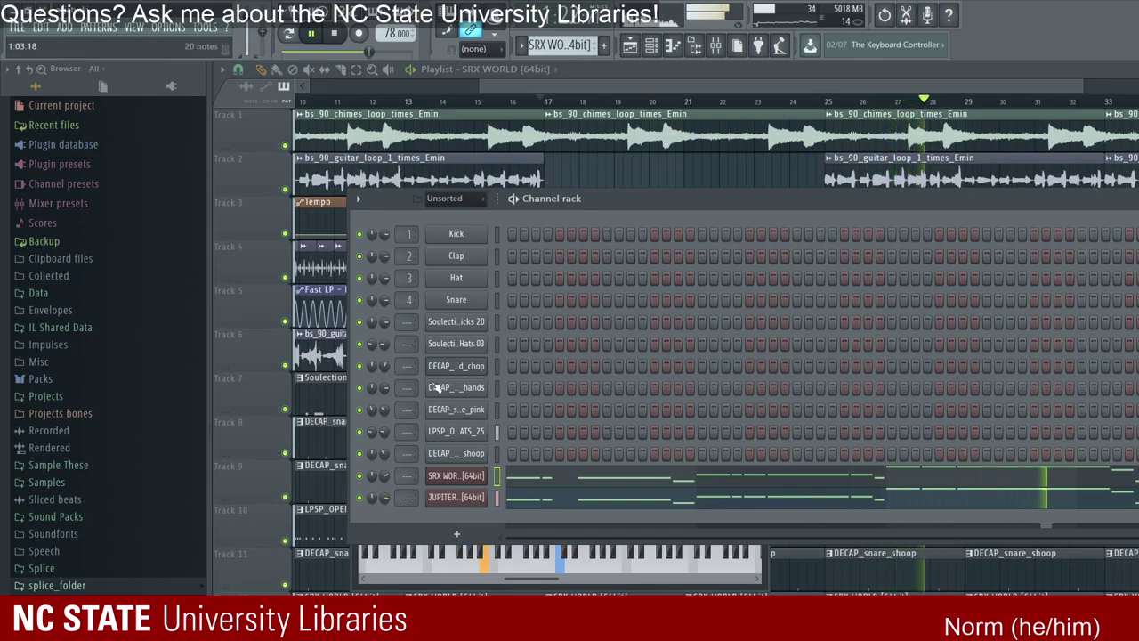
Step: Remove the JUPITER-8 notes from the SRX WORLD pattern, keeping only the SRX WORLD notes
key(F7)
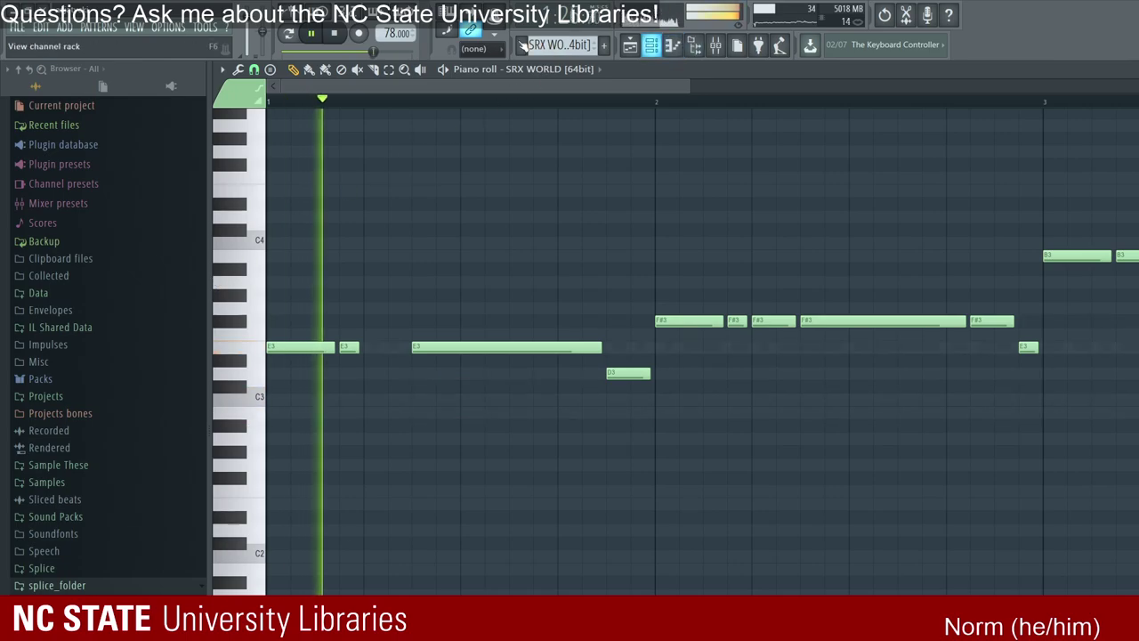
click(650, 45)
key(F5)
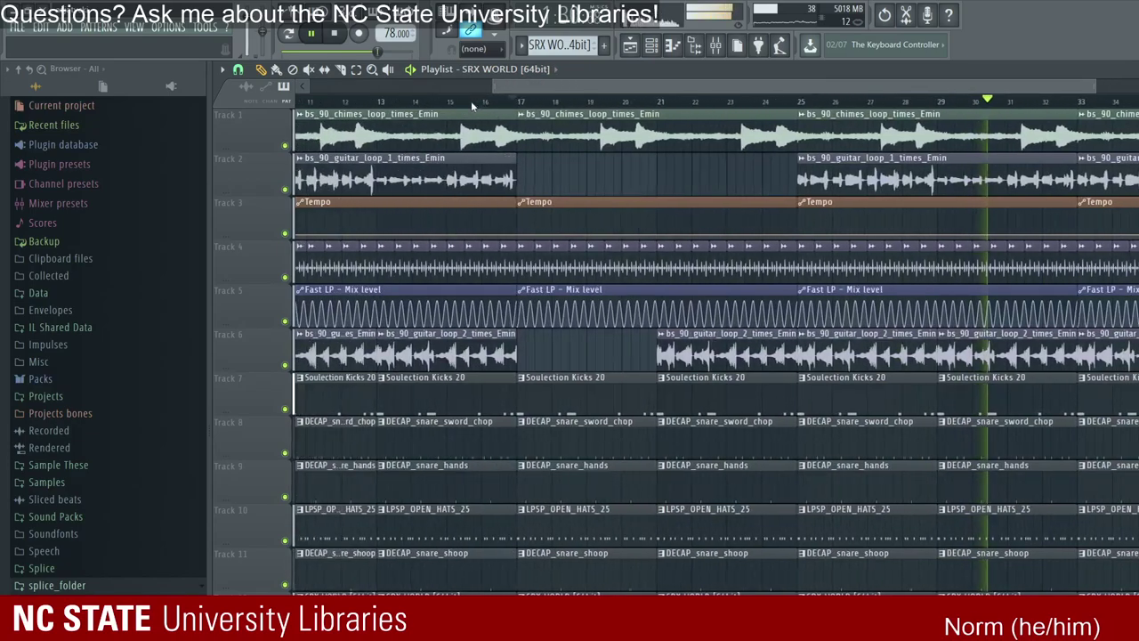
scroll(403, 105, left, 3)
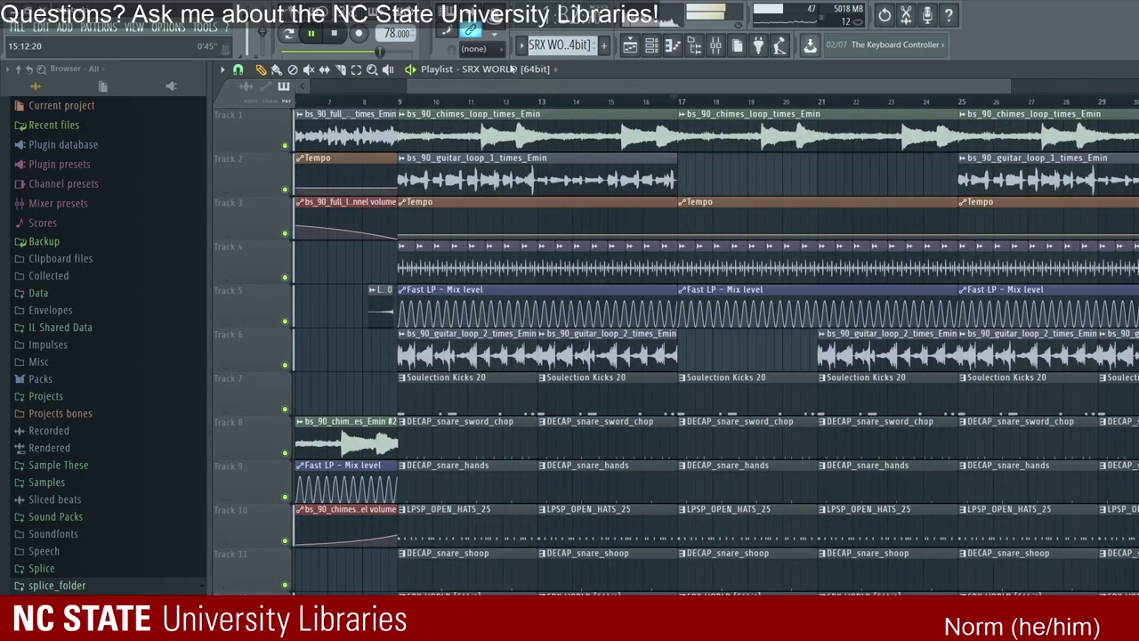
key(F6)
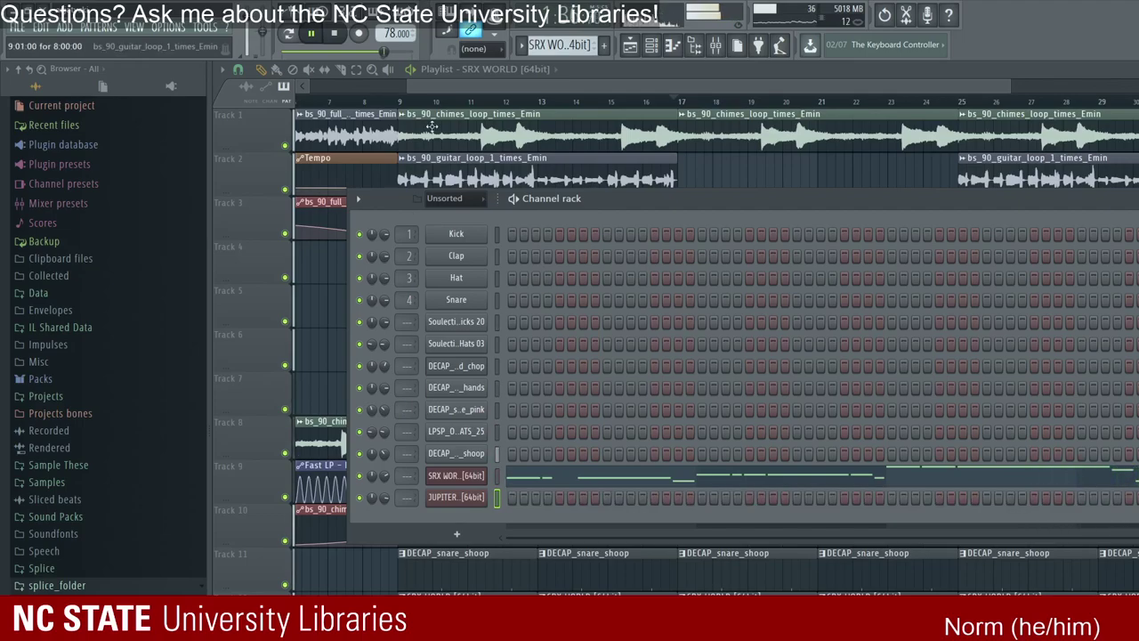
Step: Play the arrangement while reviewing its sections around the guitar loops and checking Pattern 7's JUPITER-8 notes in the channel rack
key(F6)
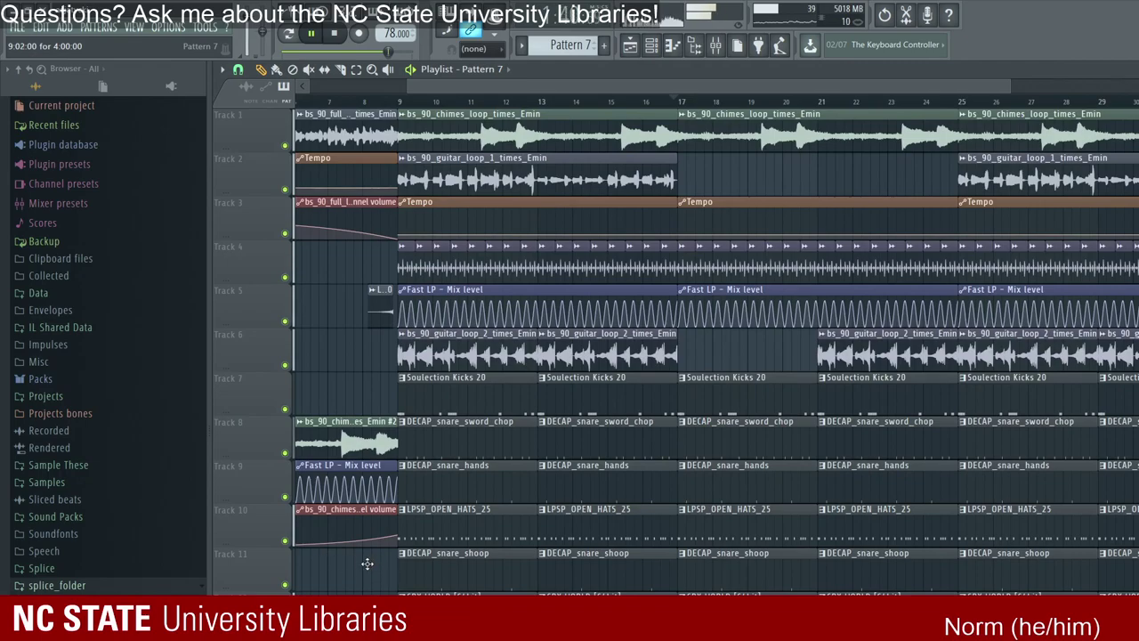
key(space)
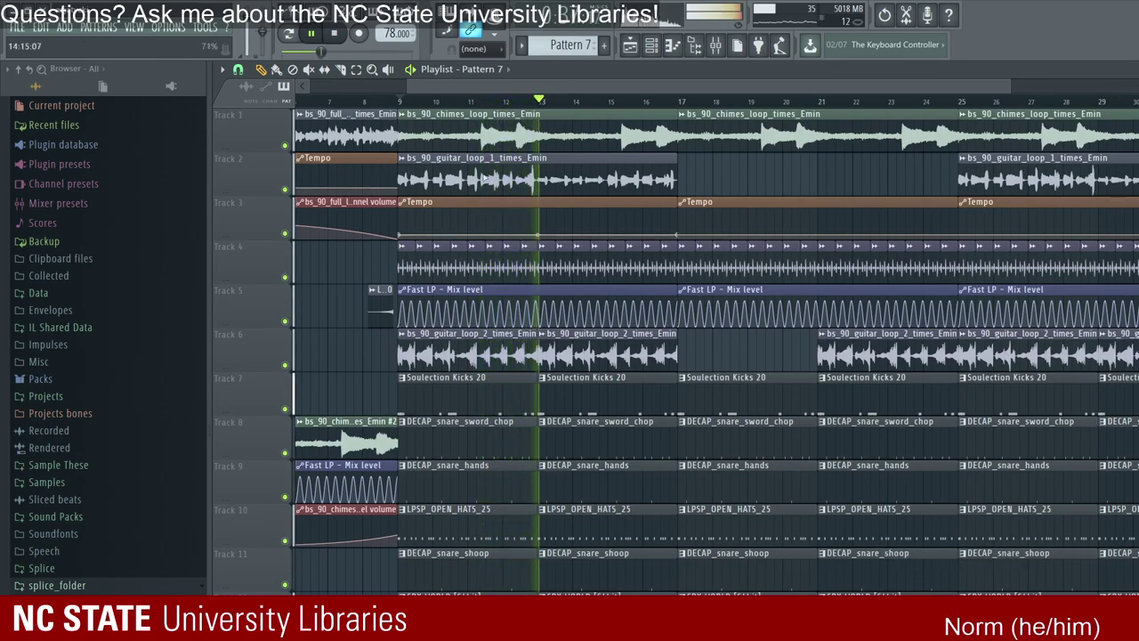
scroll(943, 552, right, 3)
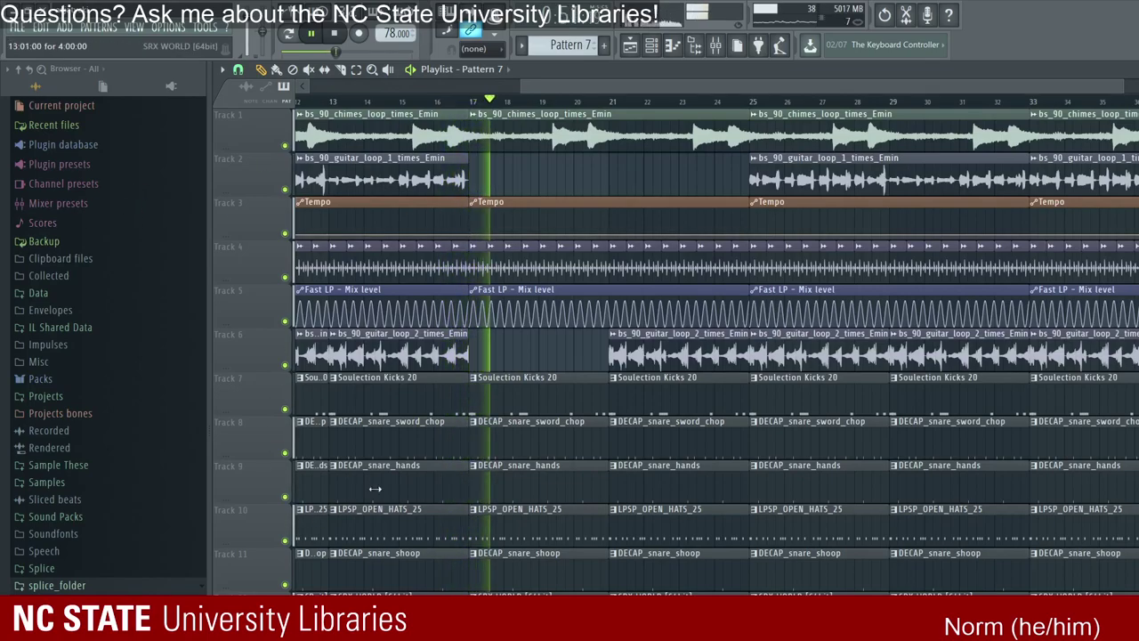
click(651, 45)
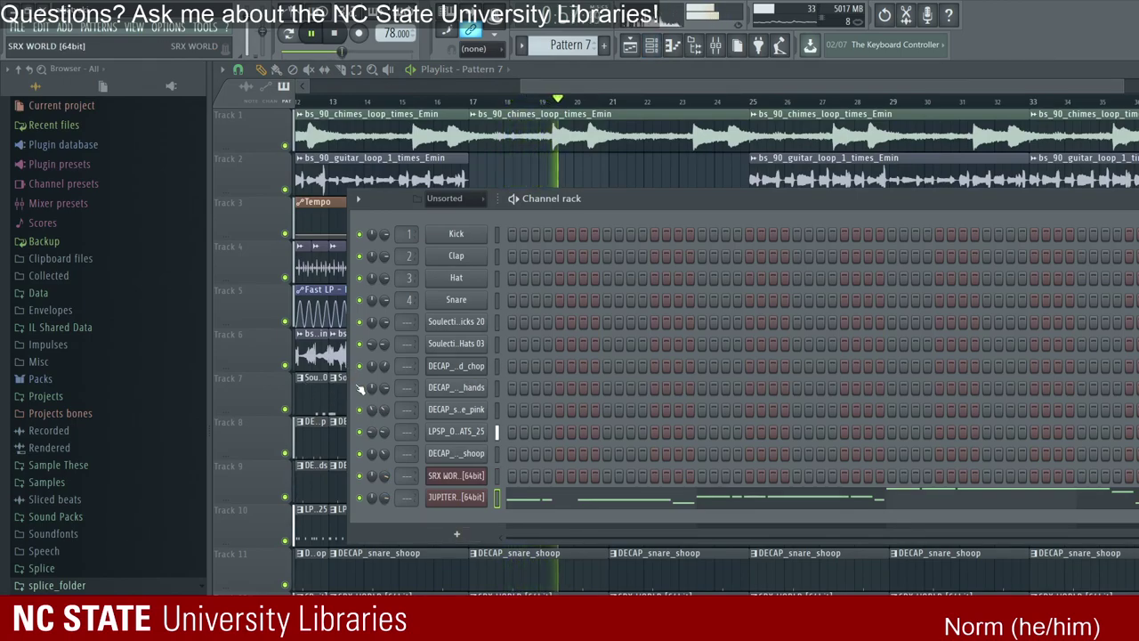
key(F6)
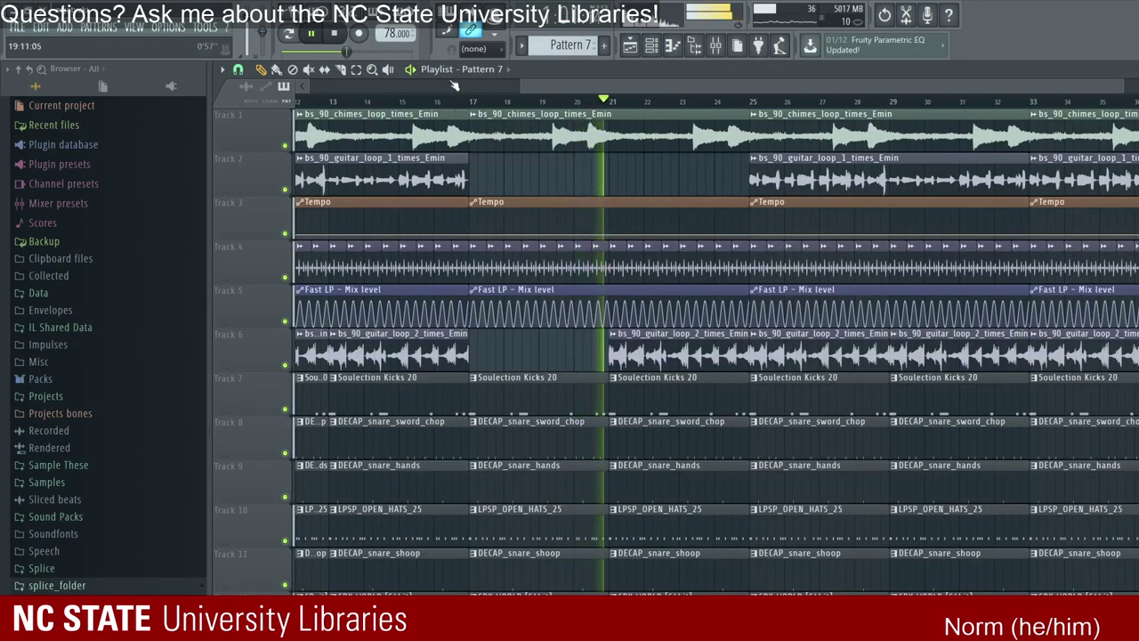
scroll(461, 68, left, 1)
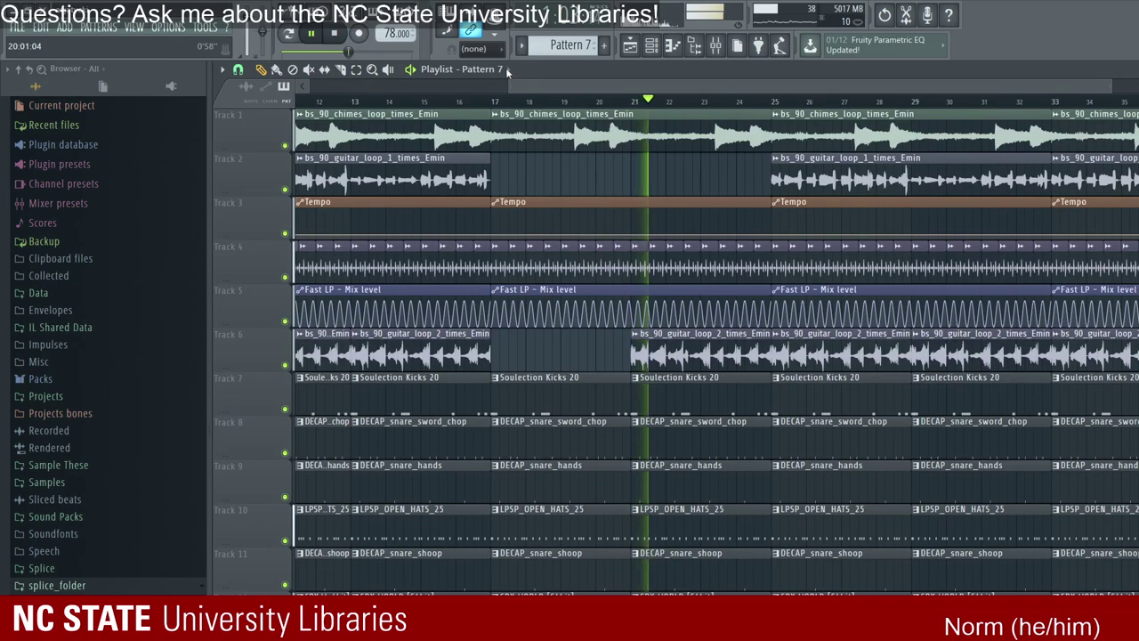
scroll(508, 68, left, 4)
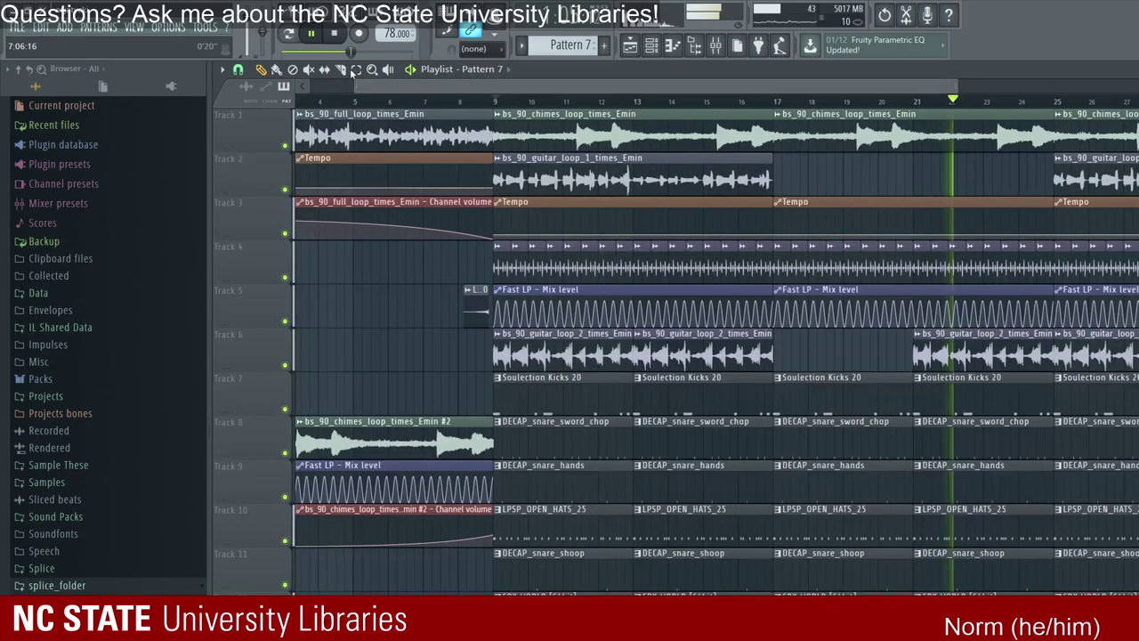
scroll(381, 78, left, 2)
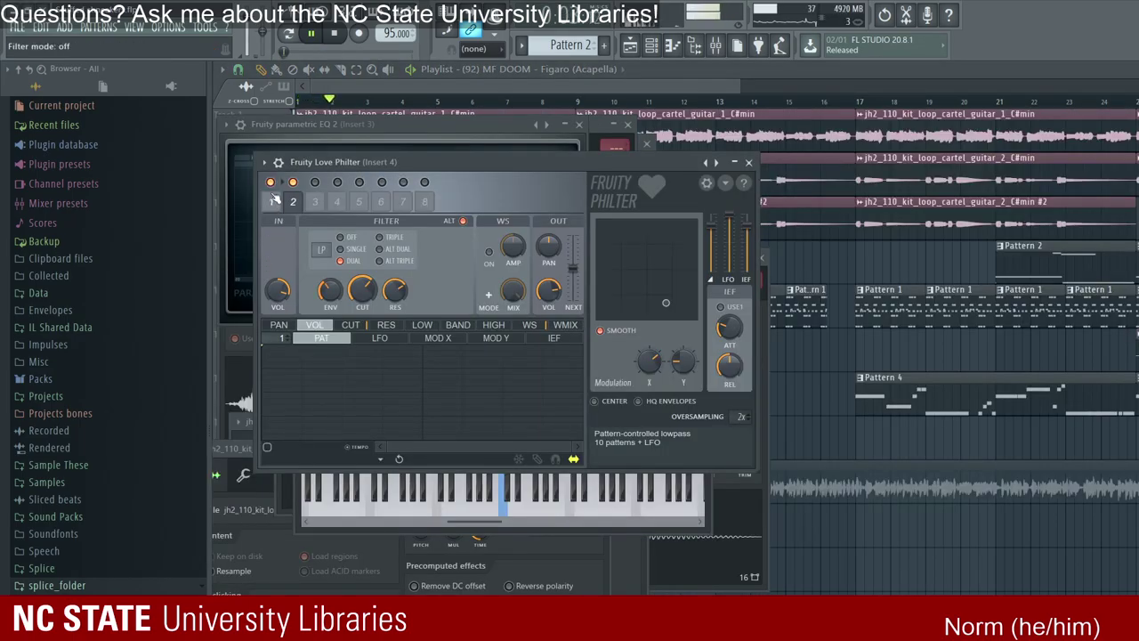
Step: Clear the open plugin windows and unmute the MF DOOM - Figaro acapella on Track 9
click(336, 96)
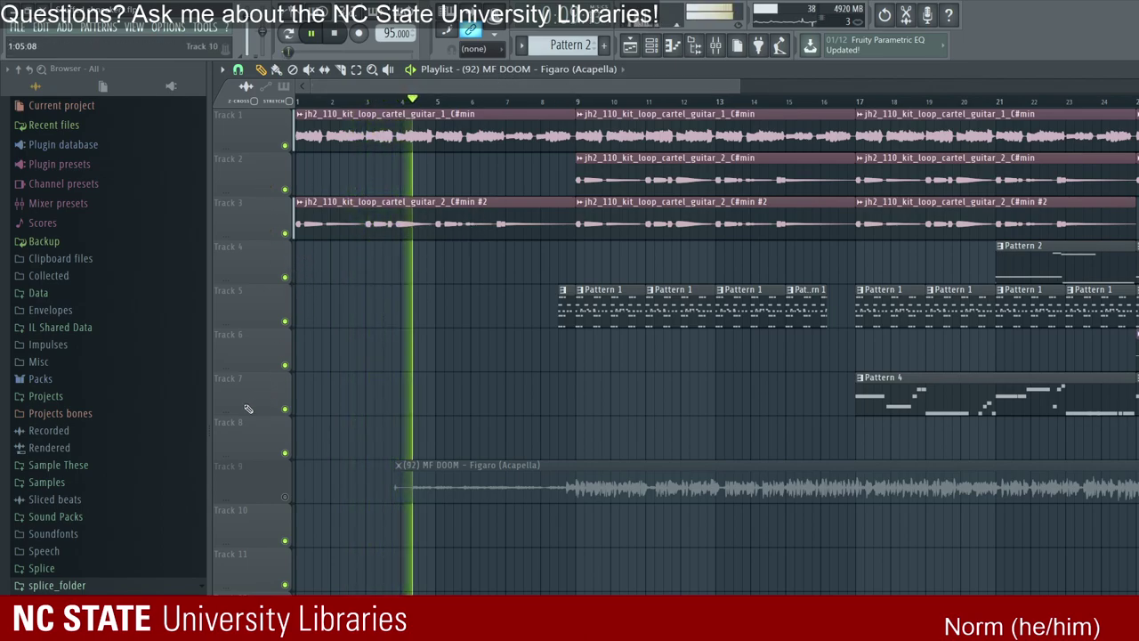
click(284, 496)
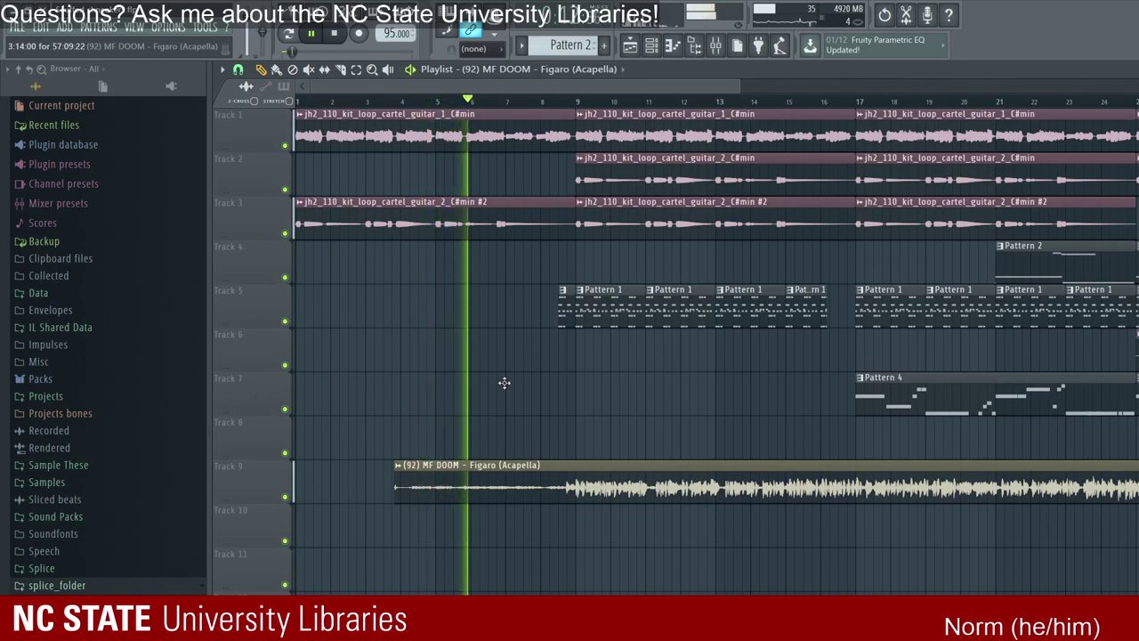
Step: Lower the pitch of the MF DOOM - Figaro acapella slightly and set its time-stretching mode to Auto
double_click(483, 481)
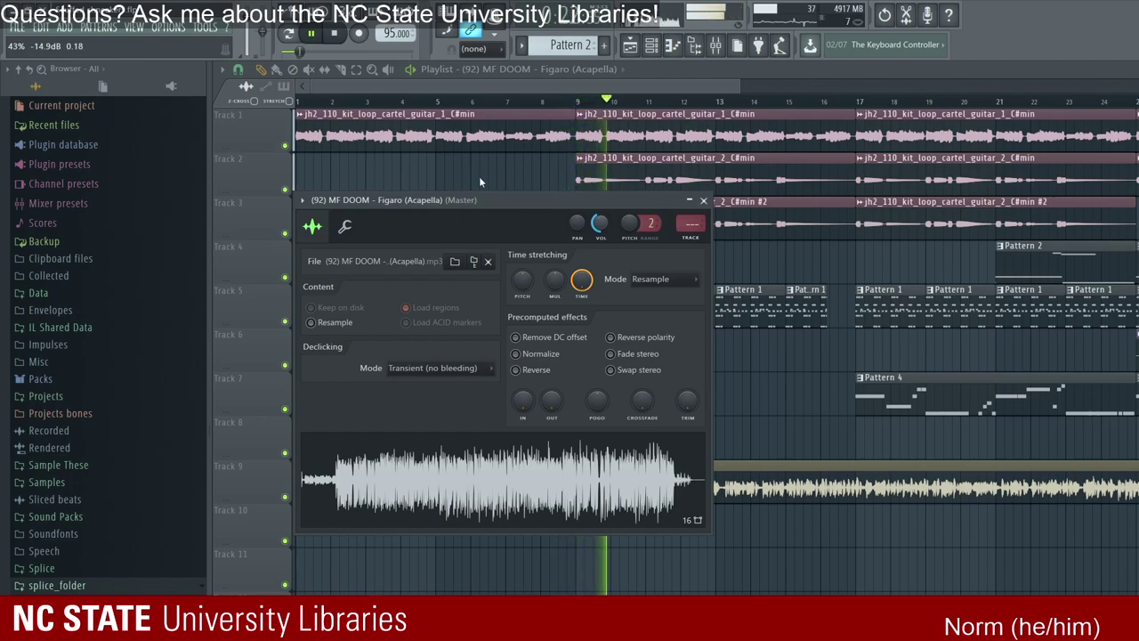
click(360, 73)
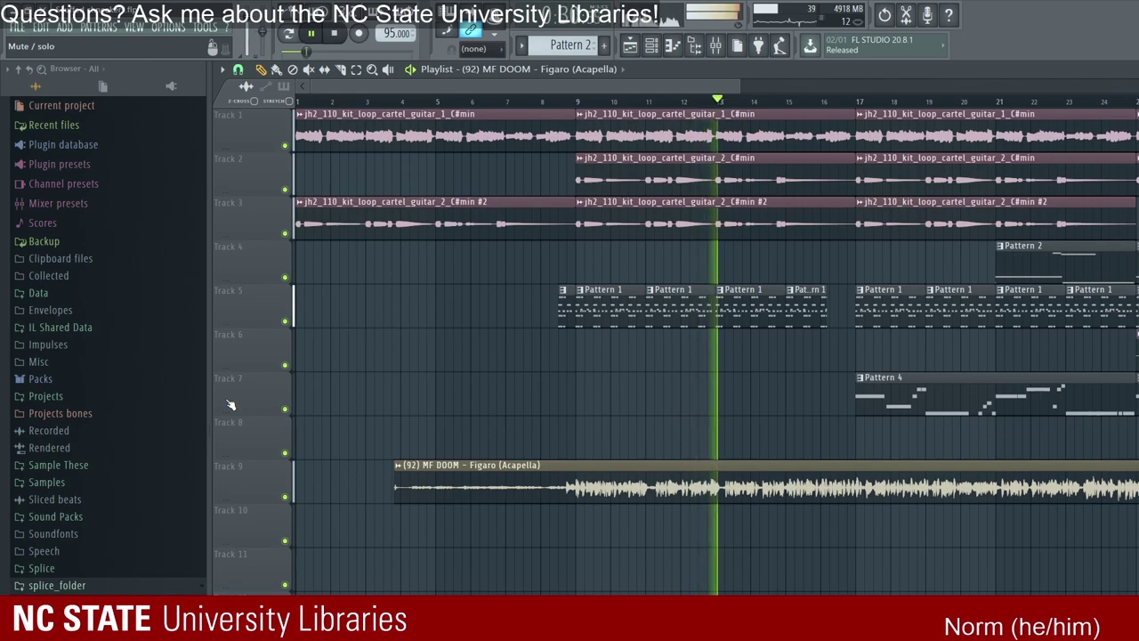
double_click(445, 481)
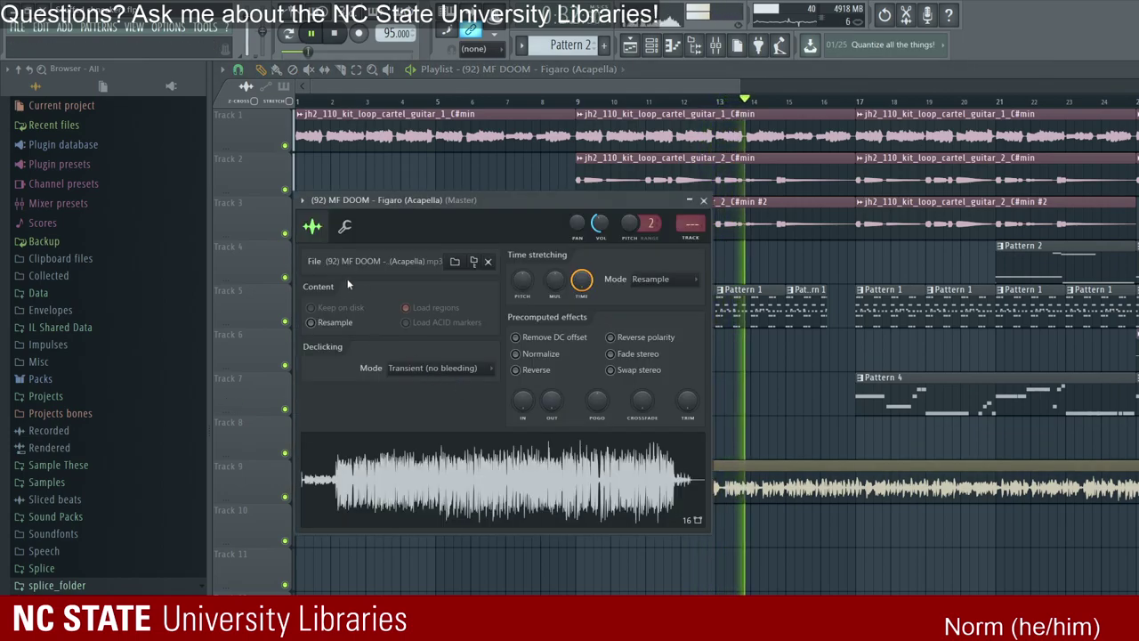
drag(522, 278, 522, 302)
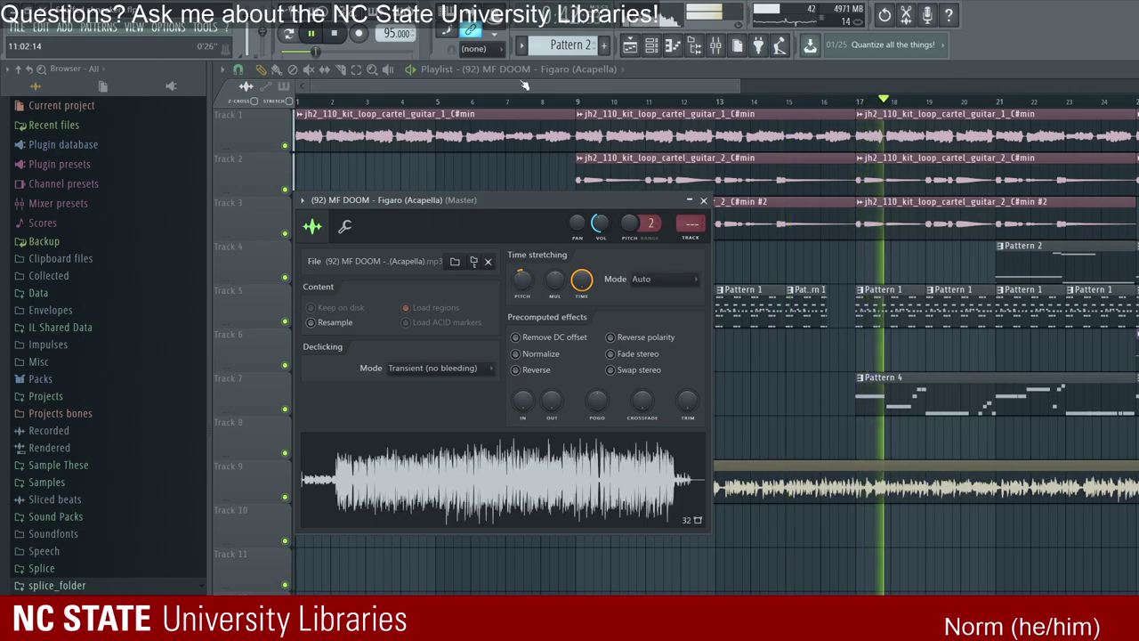
click(461, 72)
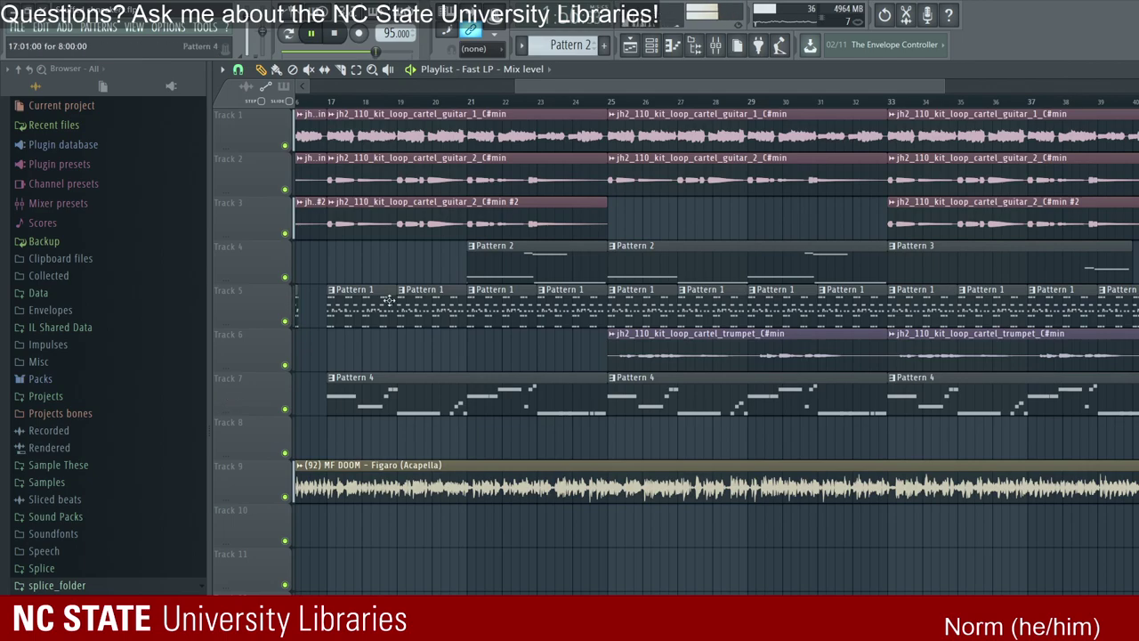
Step: Mute the acapella track, review the arrangement while it plays and stop playback
drag(512, 85, 630, 87)
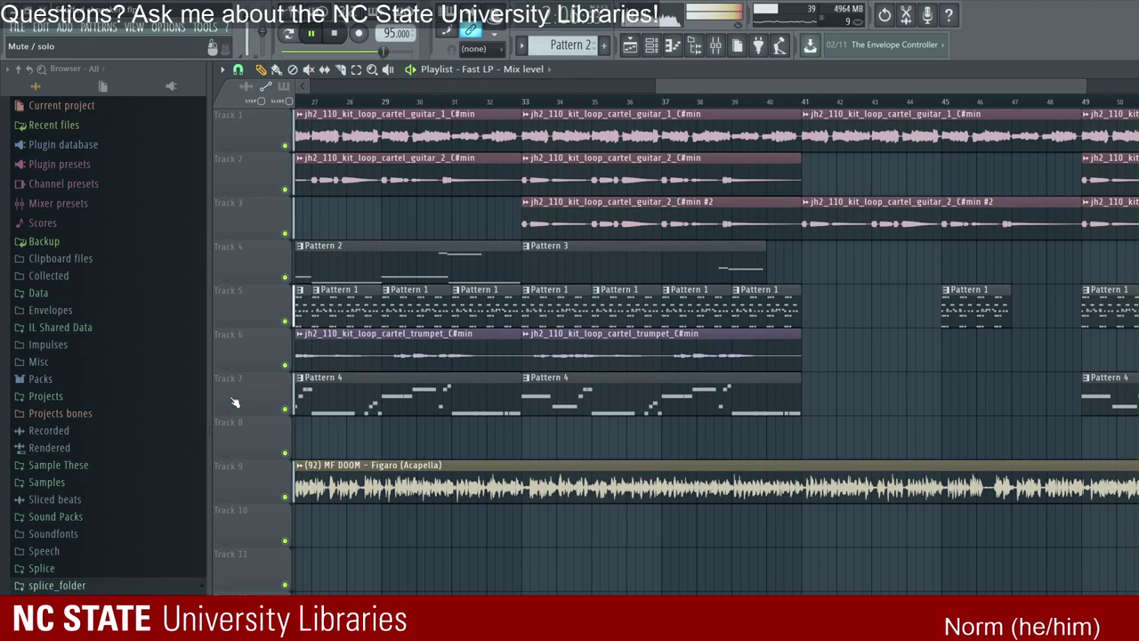
drag(641, 71, 754, 64)
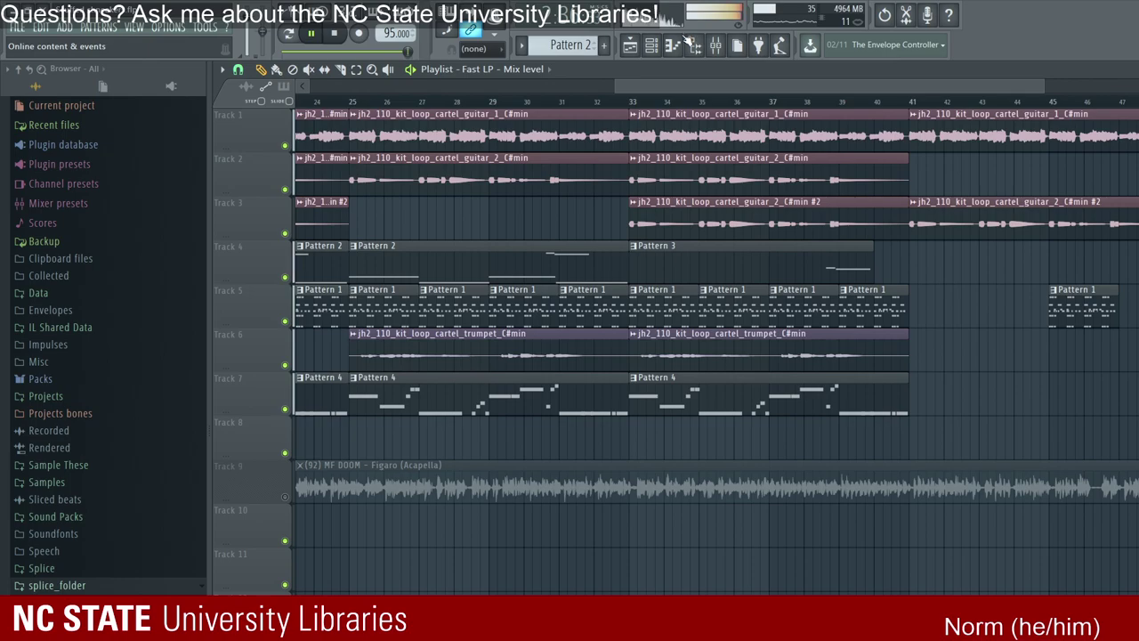
drag(685, 85, 427, 85)
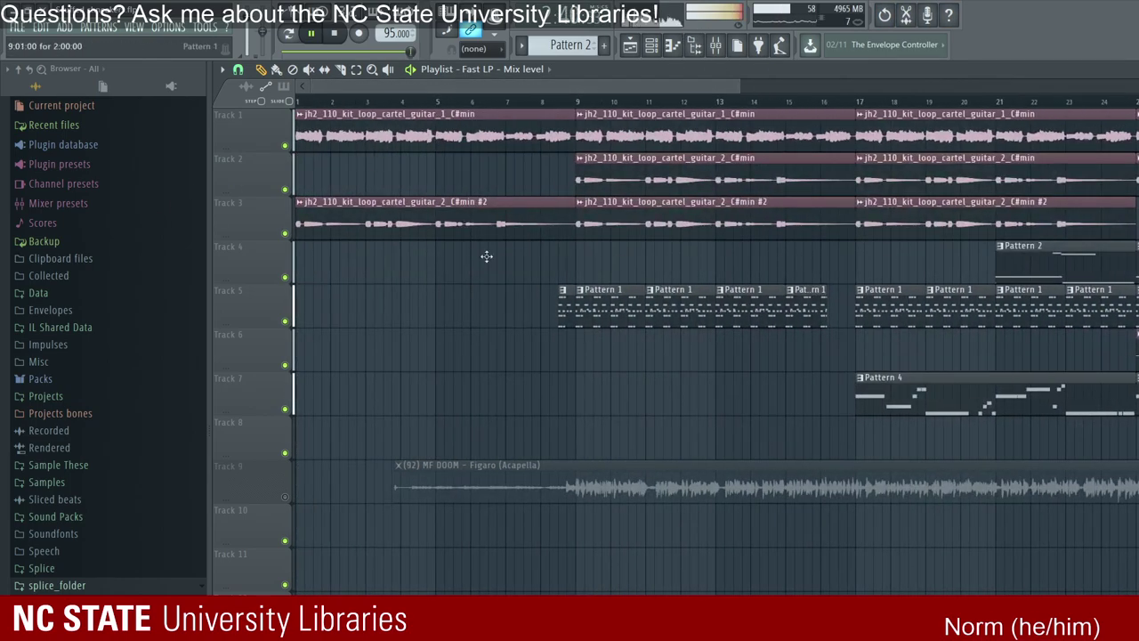
key(space)
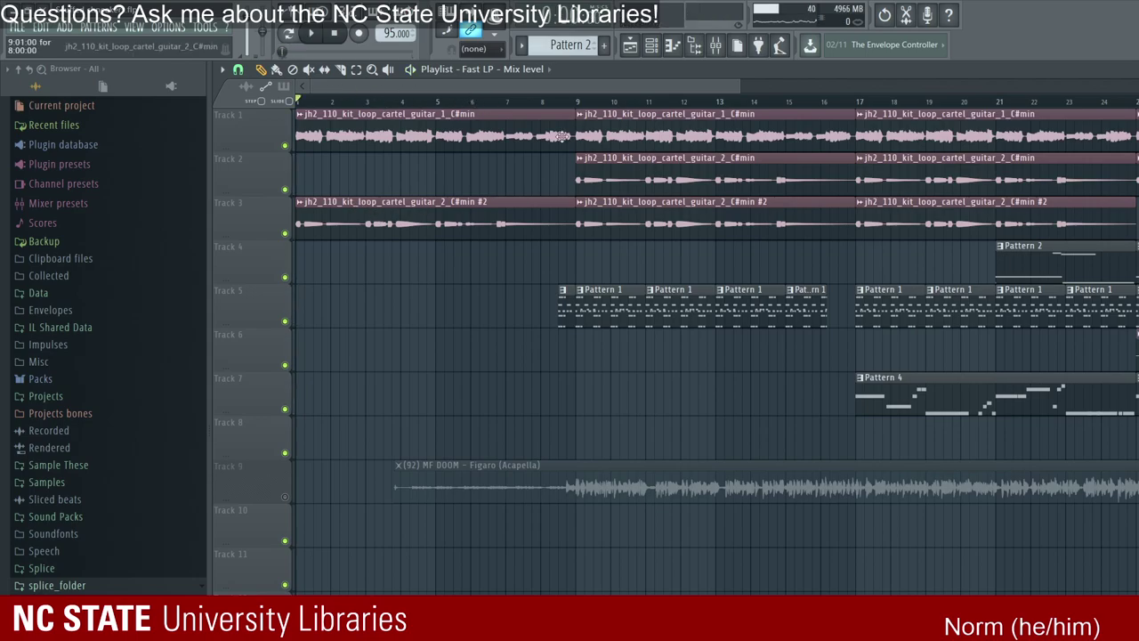
Step: Examine the sample settings of jh2_110_kit_loop_cartel_full_C#min #2, close them and play the song from bar 1
click(651, 45)
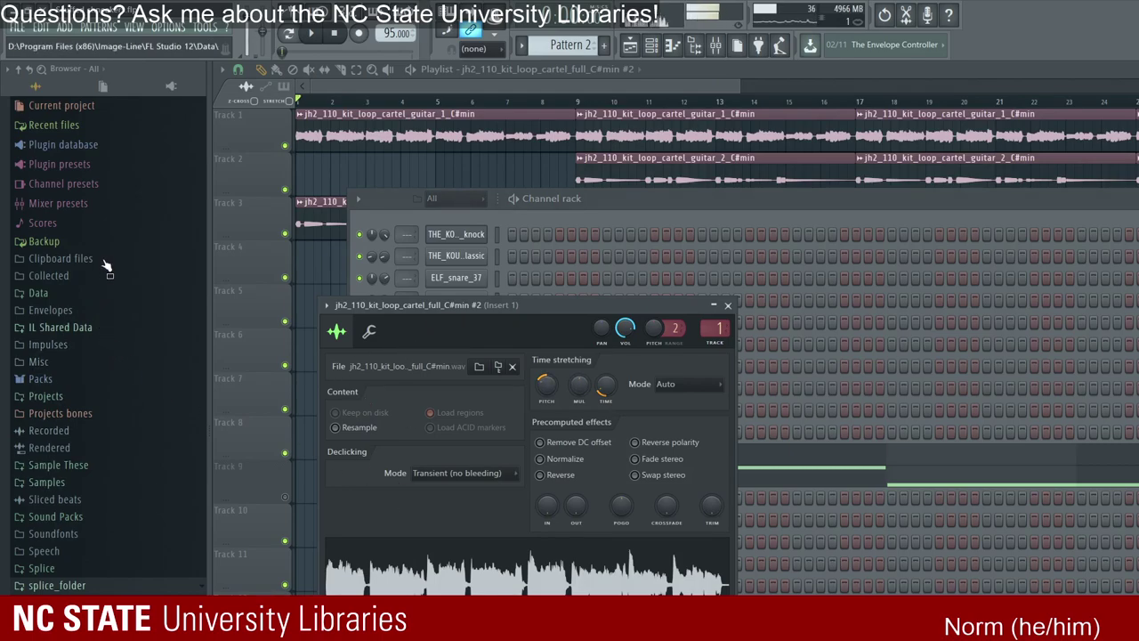
click(377, 71)
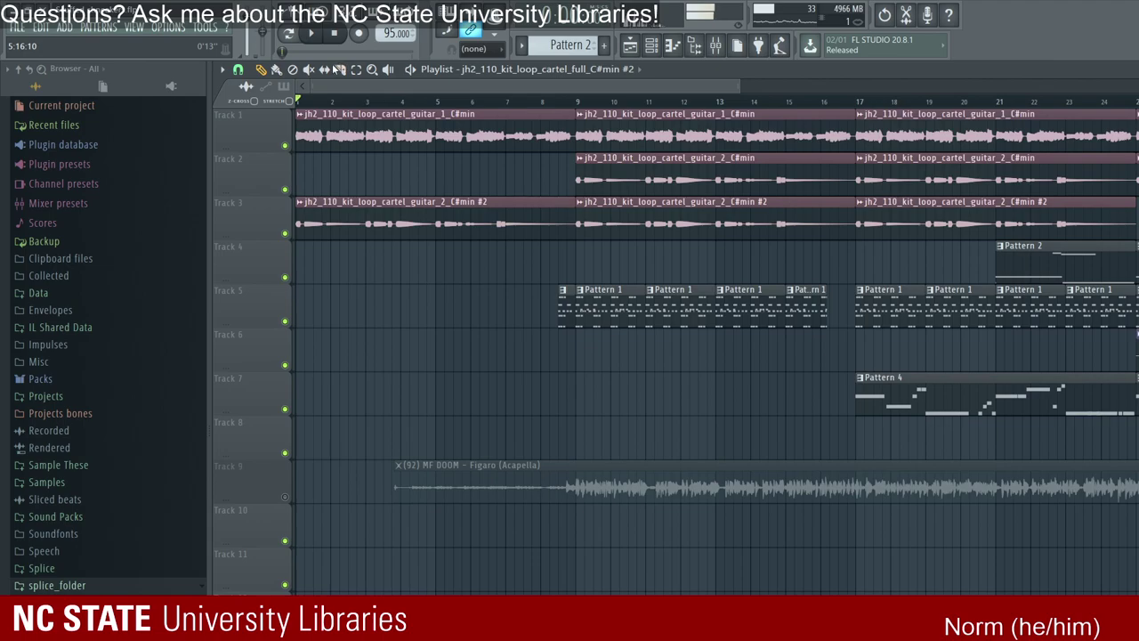
key(space)
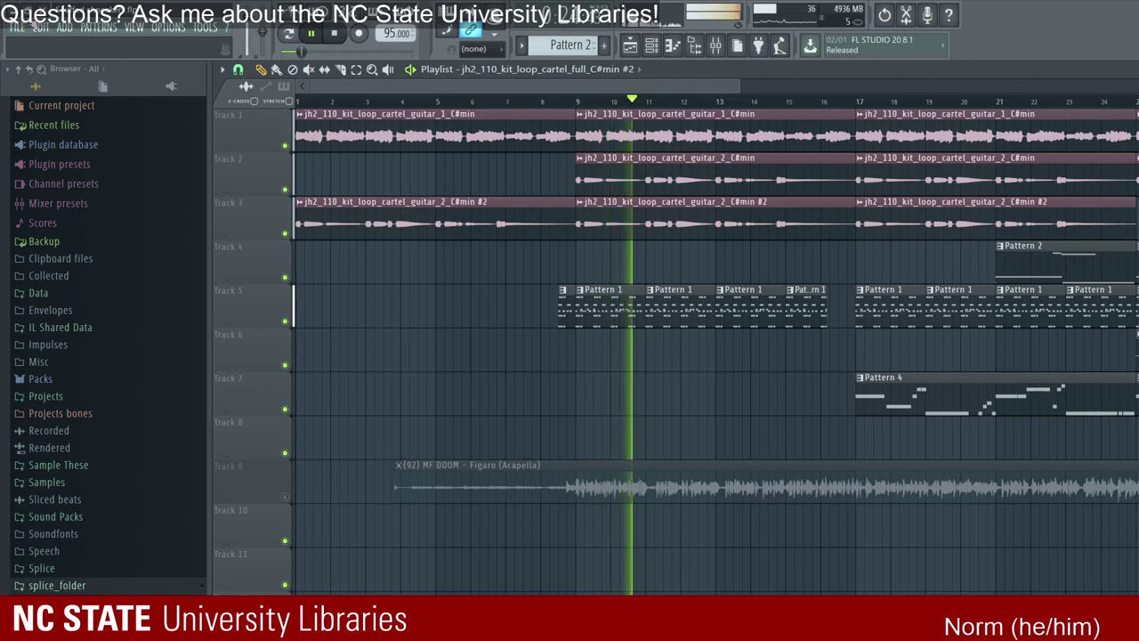
Step: Examine Pattern 1's drum and percussion programming in the channel rack, close it and stop playback
click(672, 45)
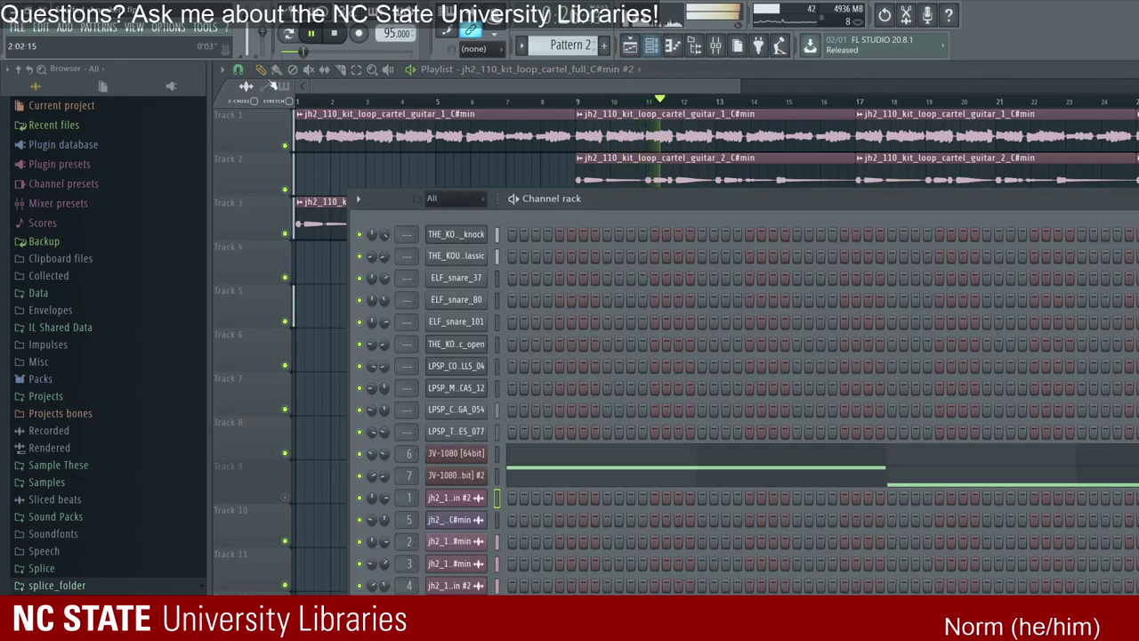
key(KP_Subtract)
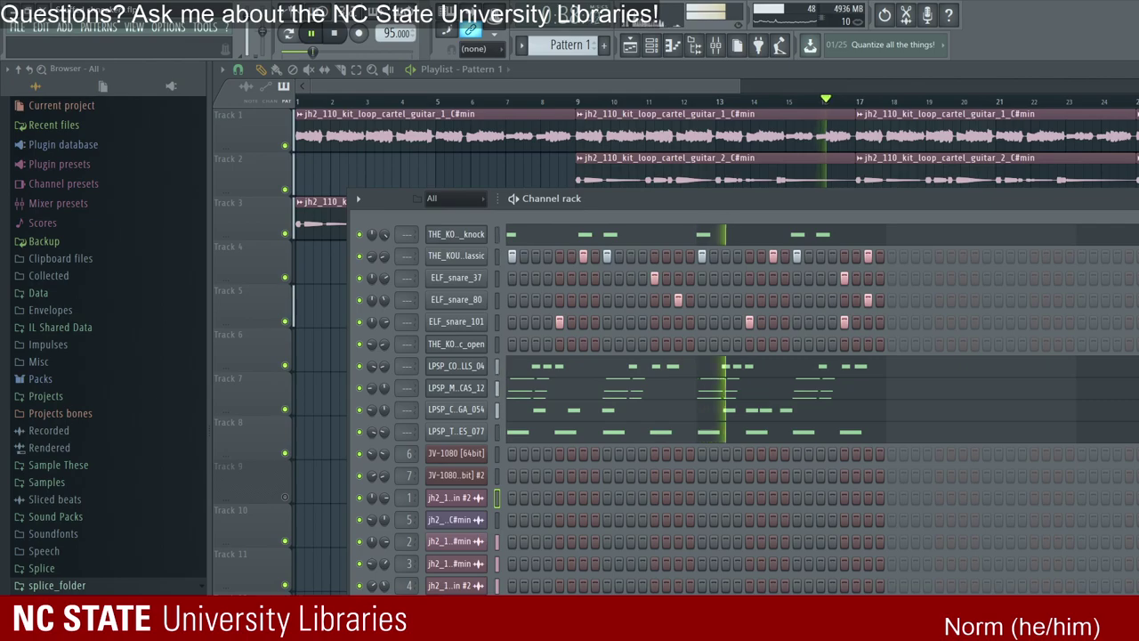
click(259, 32)
click(470, 71)
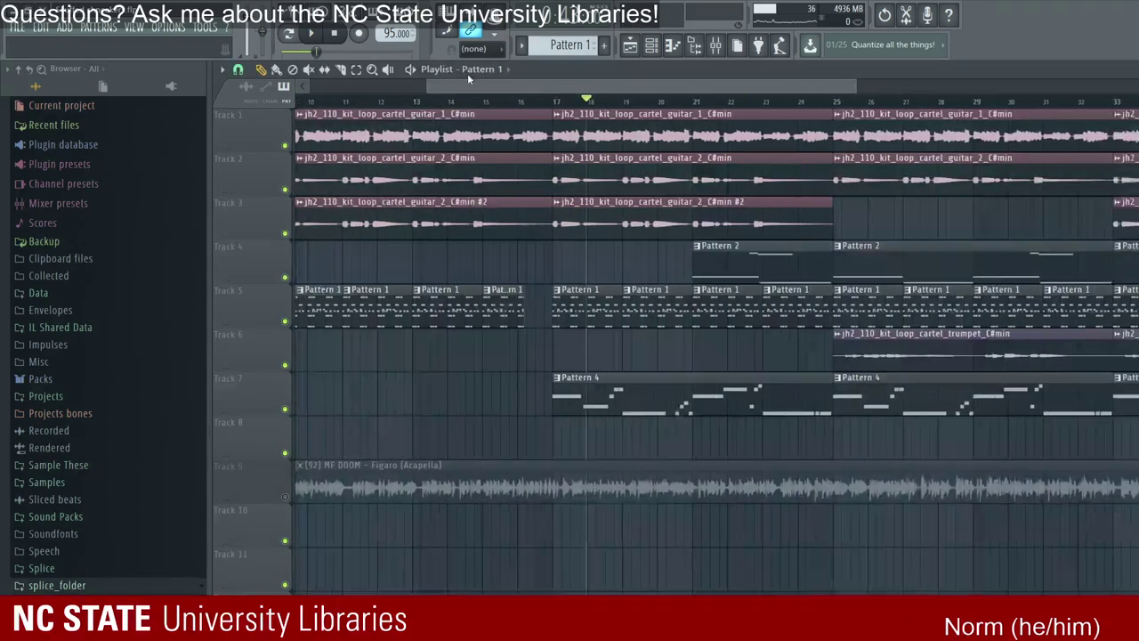
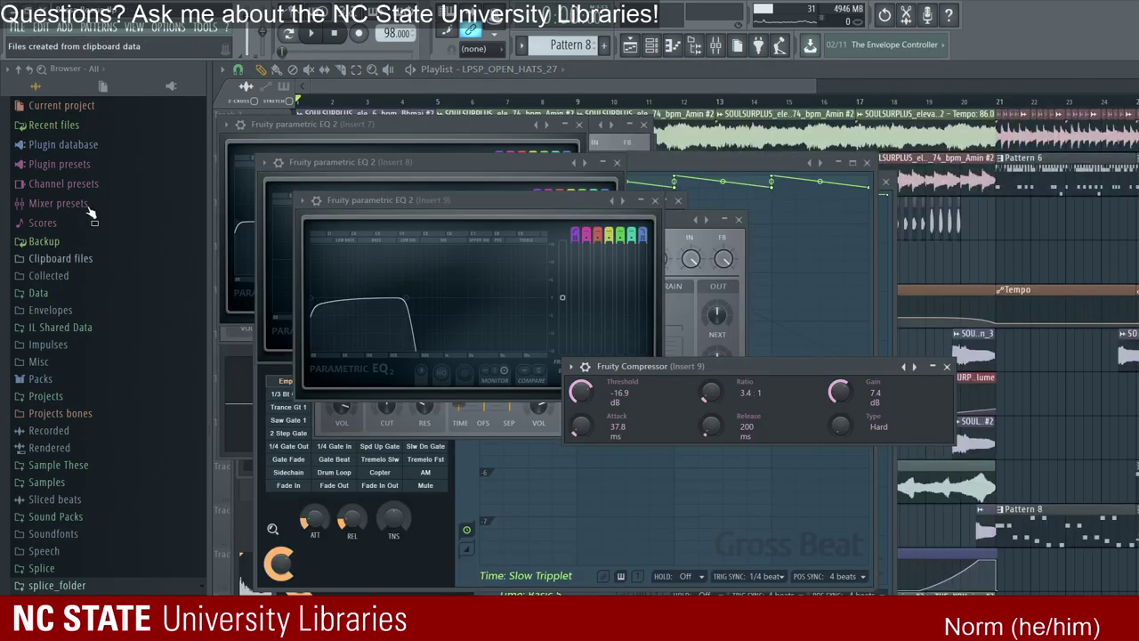
Step: Close all plugin windows and raise the channel volume of the 86 bpm full bossa nova jazz loop at the start of Track 1
key(F12)
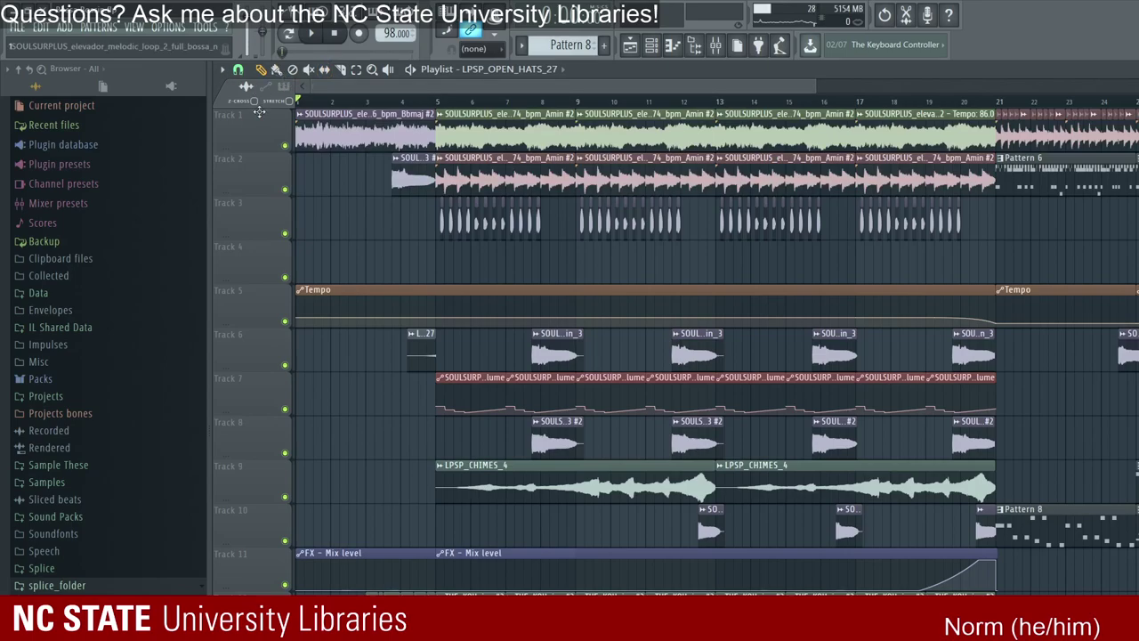
double_click(365, 134)
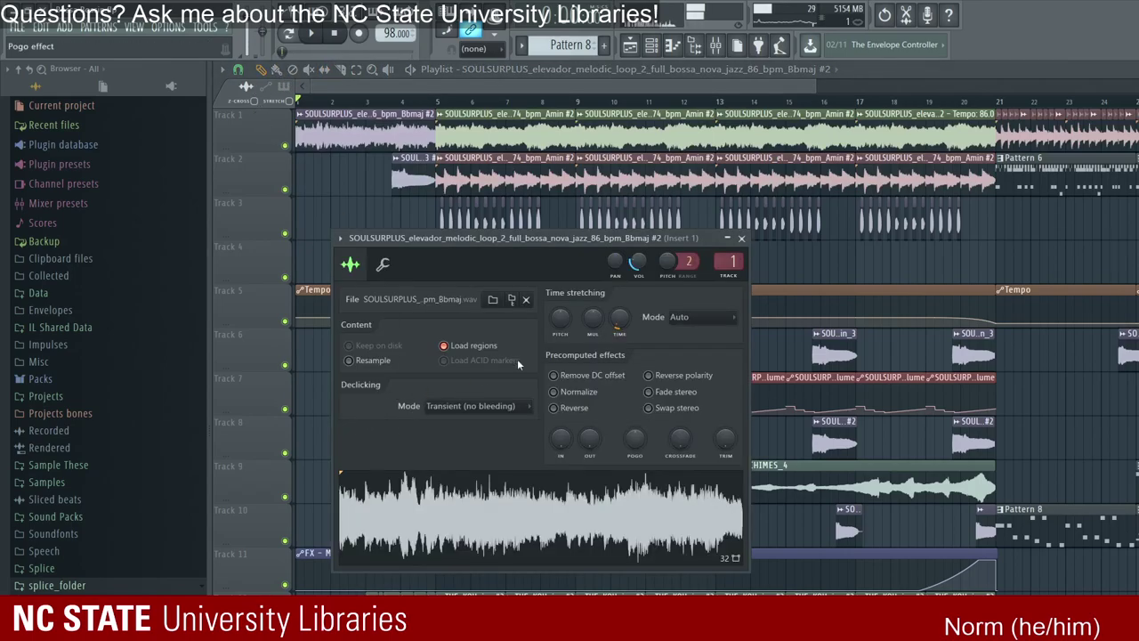
drag(637, 261, 637, 240)
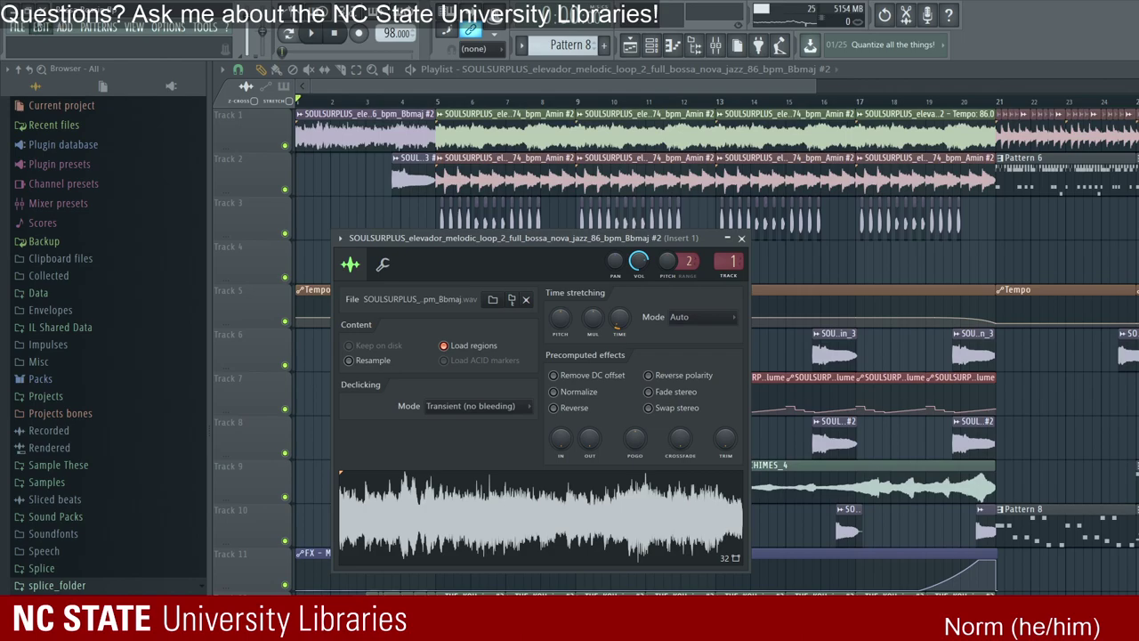
Step: Play the bossa nova arrangement from bar 1 and close the full loop's sample settings
key(space)
click(344, 77)
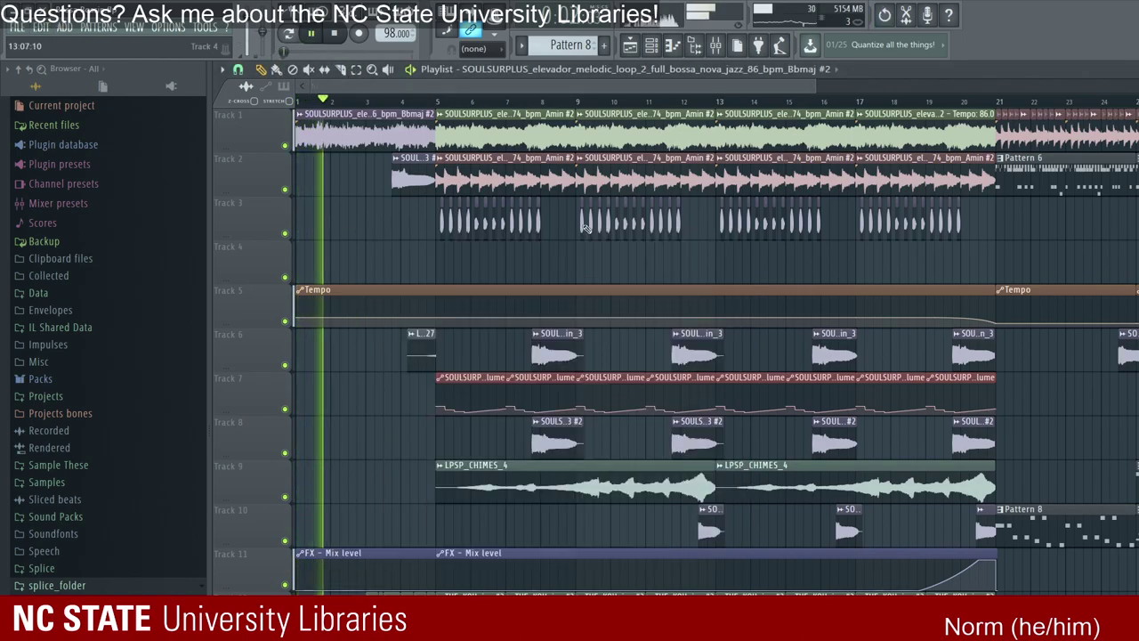
mouse_move(556, 85)
mouse_down()
mouse_move(980, 89)
mouse_move(559, 86)
mouse_up()
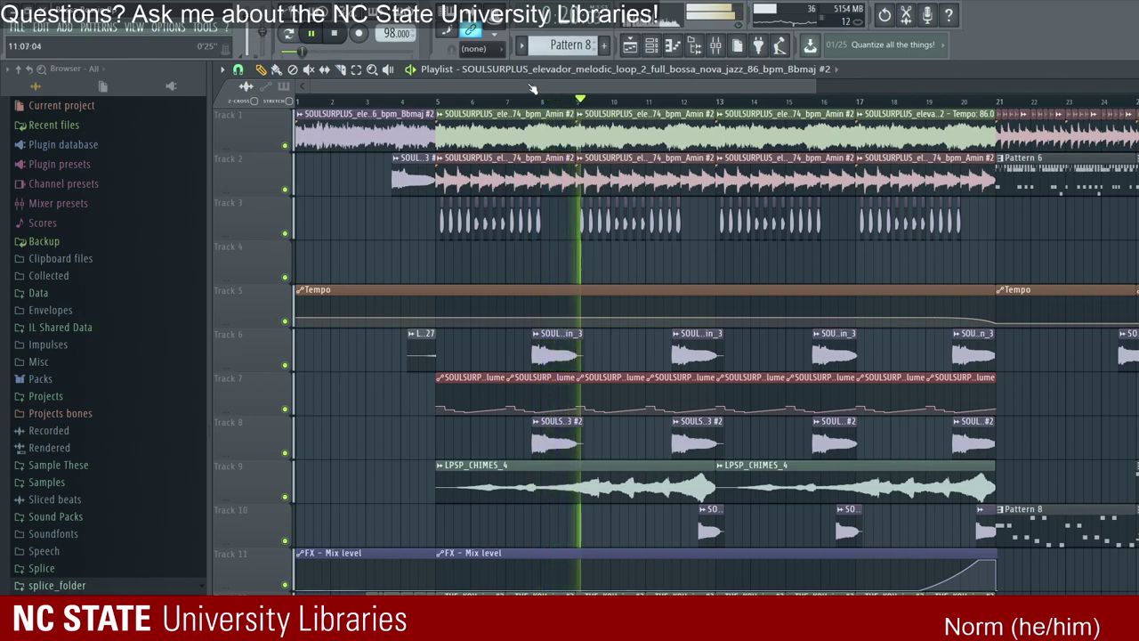
Step: Examine the sample settings of the rhodes chords, acoustic guitar chords and trumpet melody loops while the song plays
double_click(437, 114)
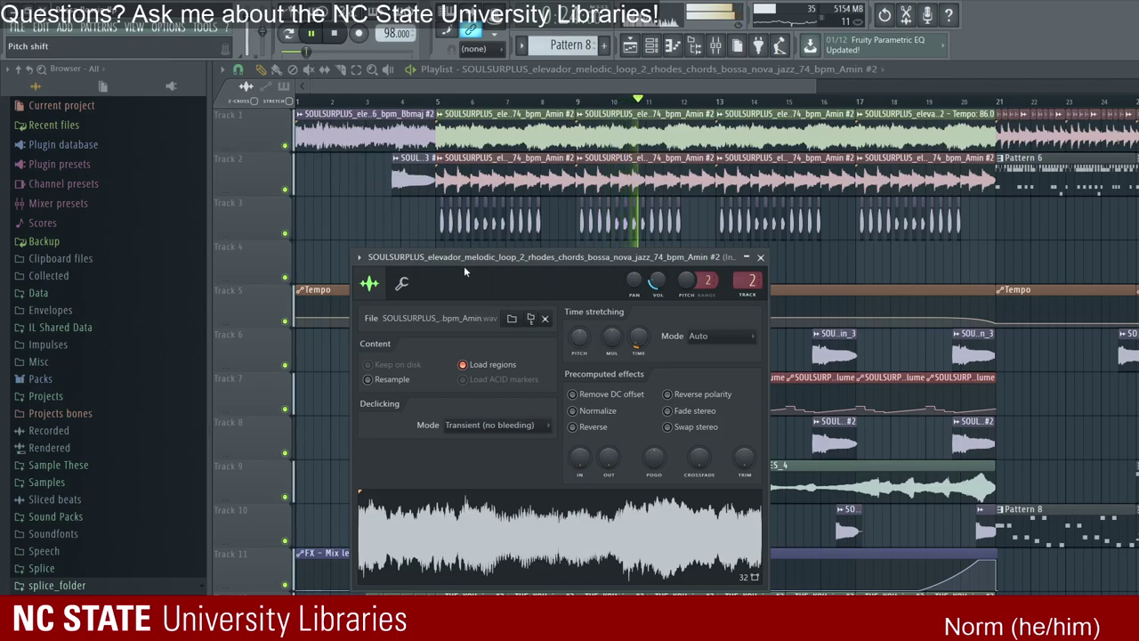
double_click(504, 142)
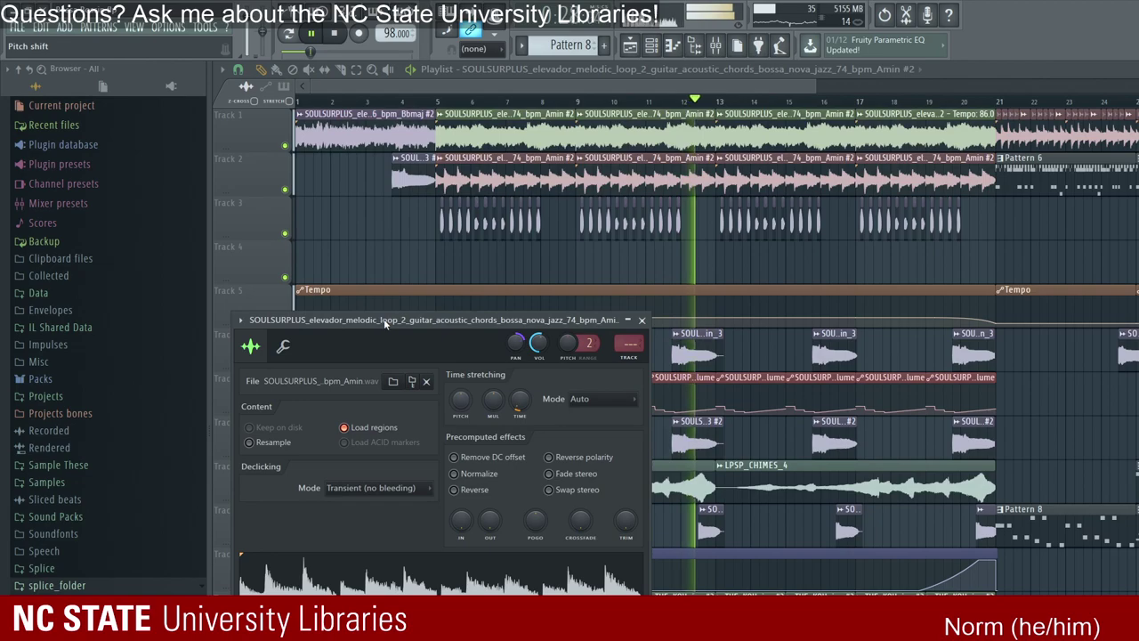
double_click(488, 223)
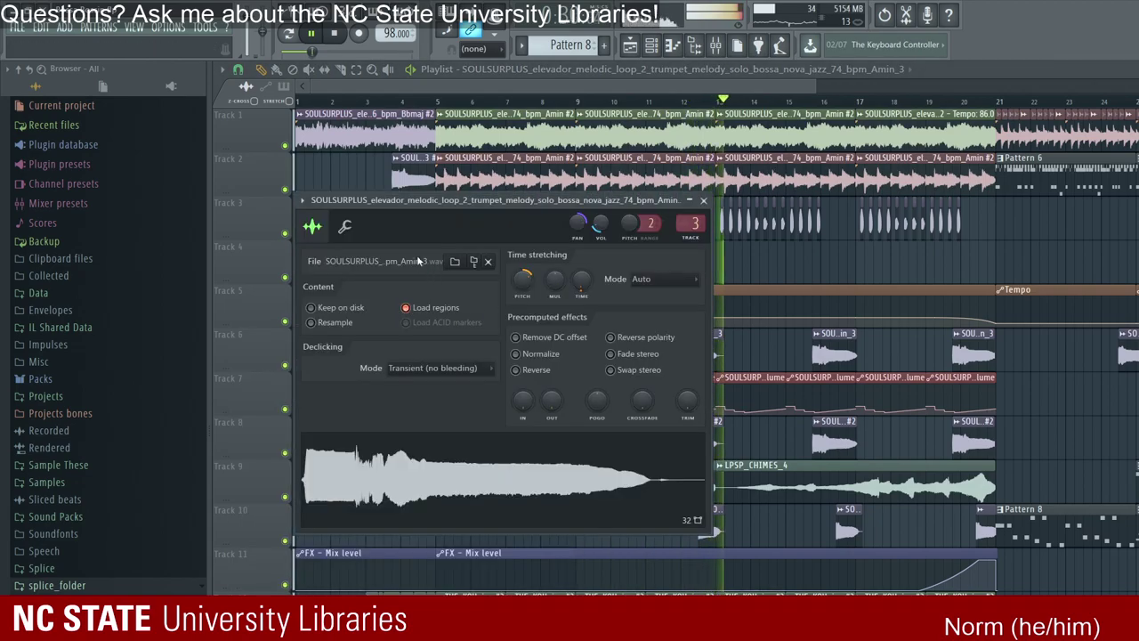
click(449, 71)
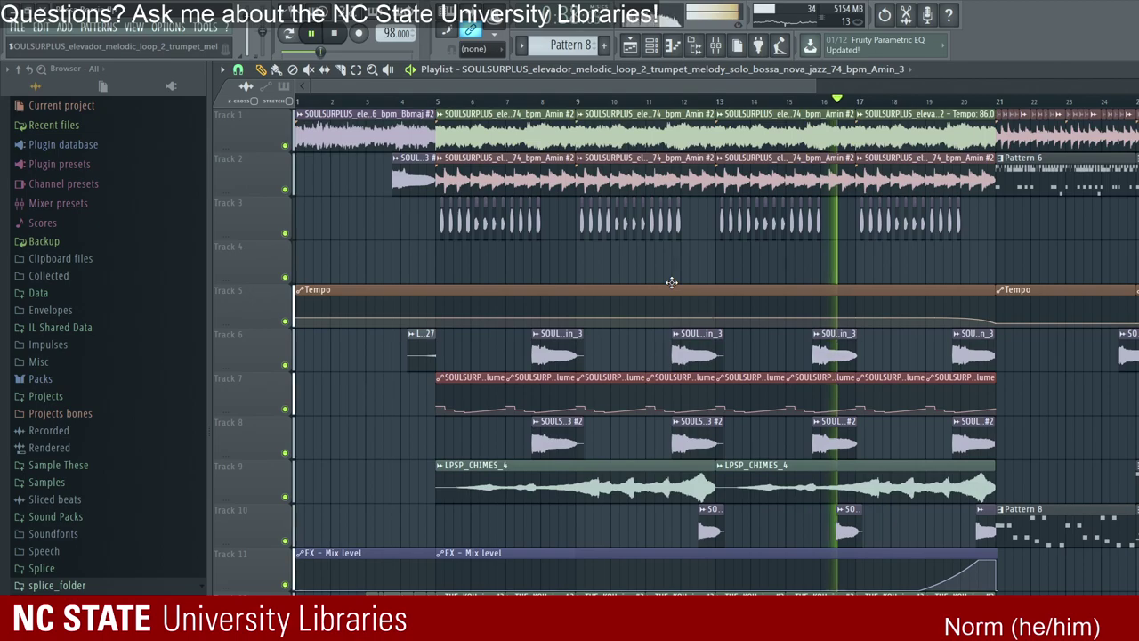
Step: Examine the trumpet melody loop's sample settings and the channel rack while the song plays, closing both
click(640, 158)
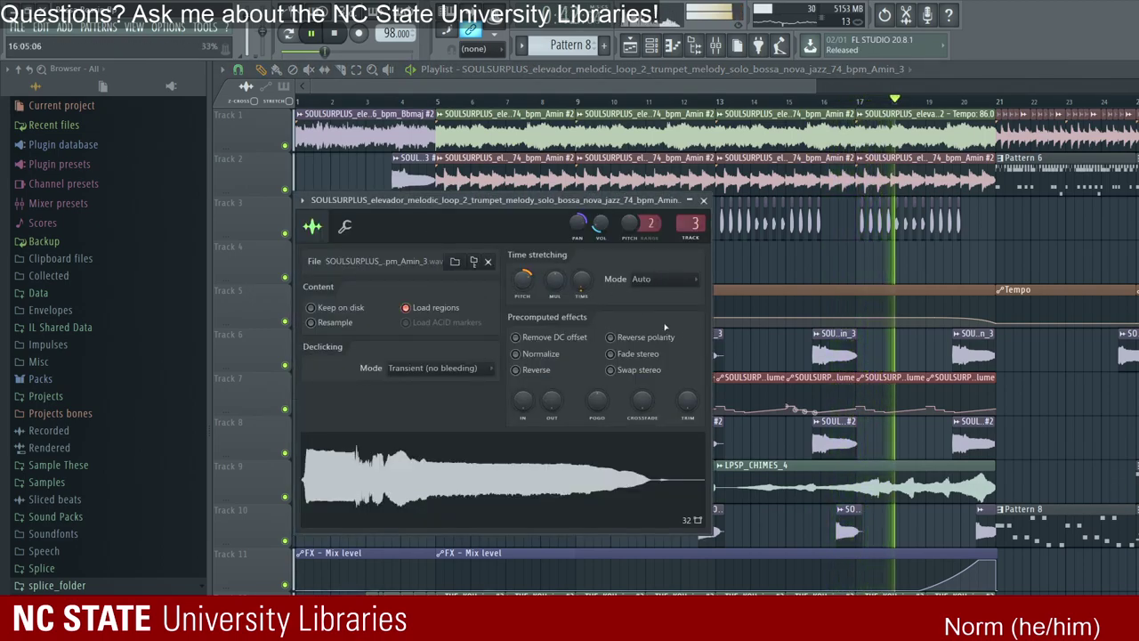
drag(442, 213, 461, 232)
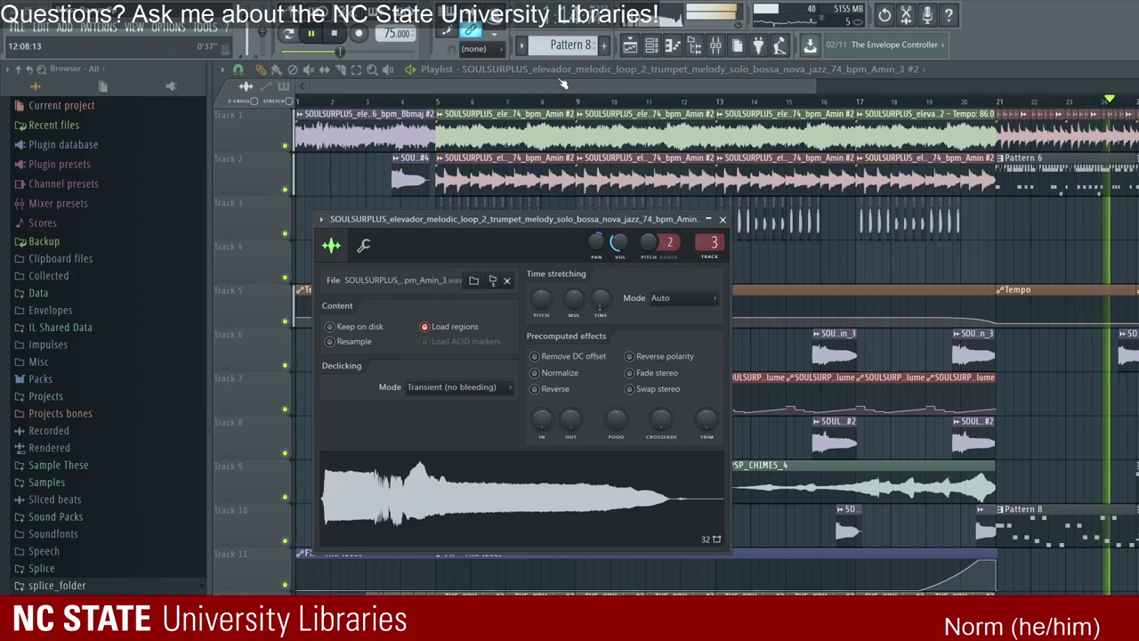
click(513, 68)
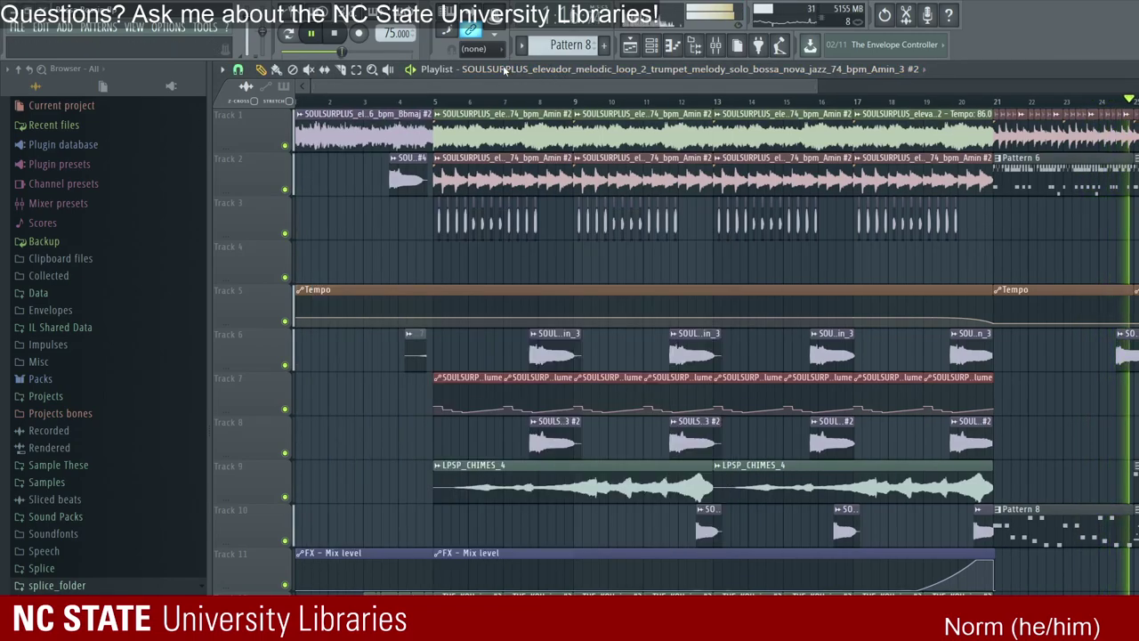
key(F6)
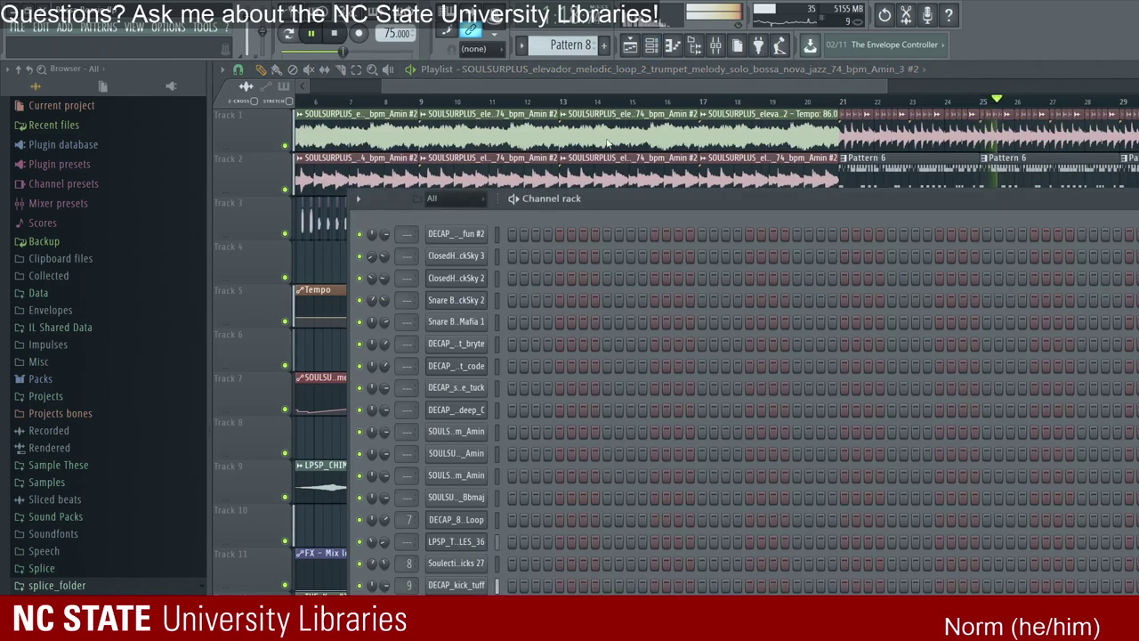
click(505, 69)
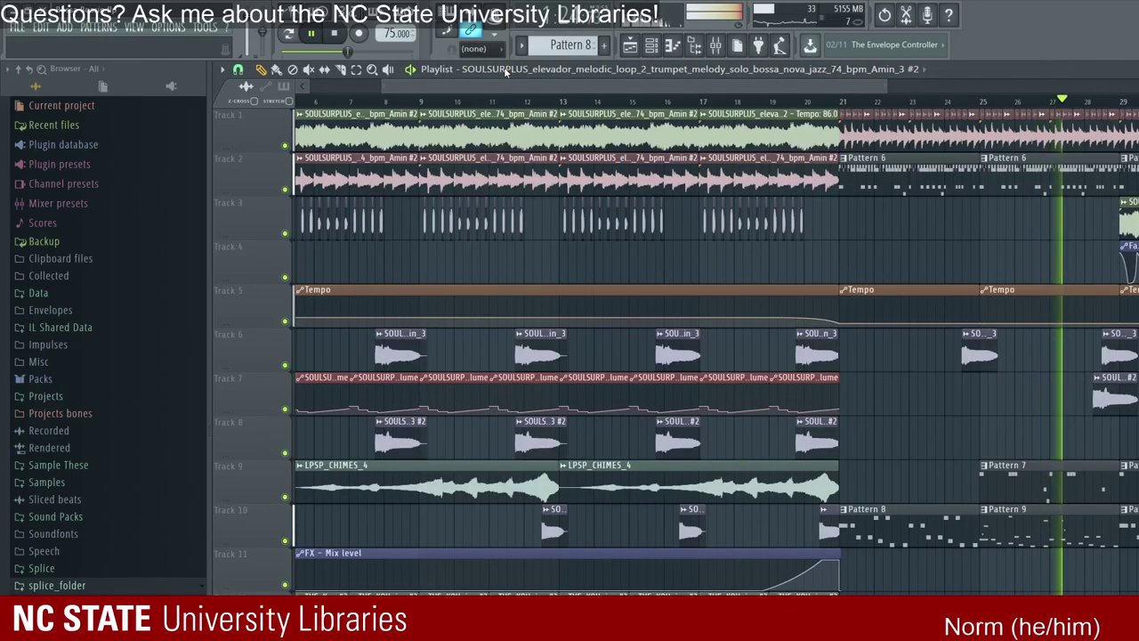
Step: Examine the sample settings of the Track 6 trumpet clip near bar 24, close them and stop playback
drag(466, 84, 656, 73)
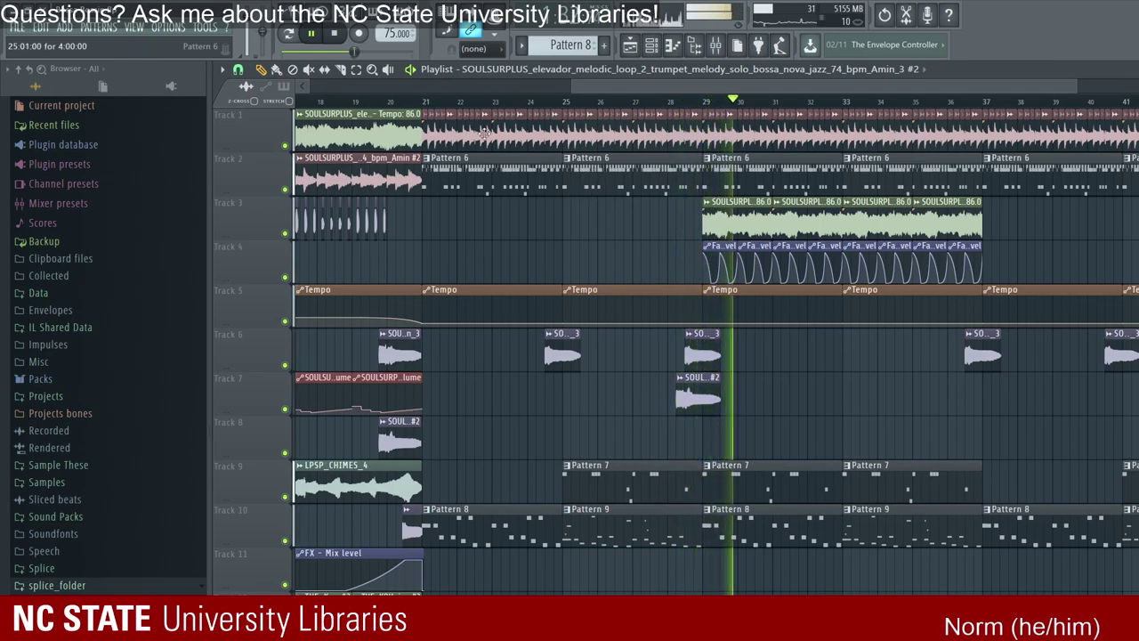
double_click(556, 343)
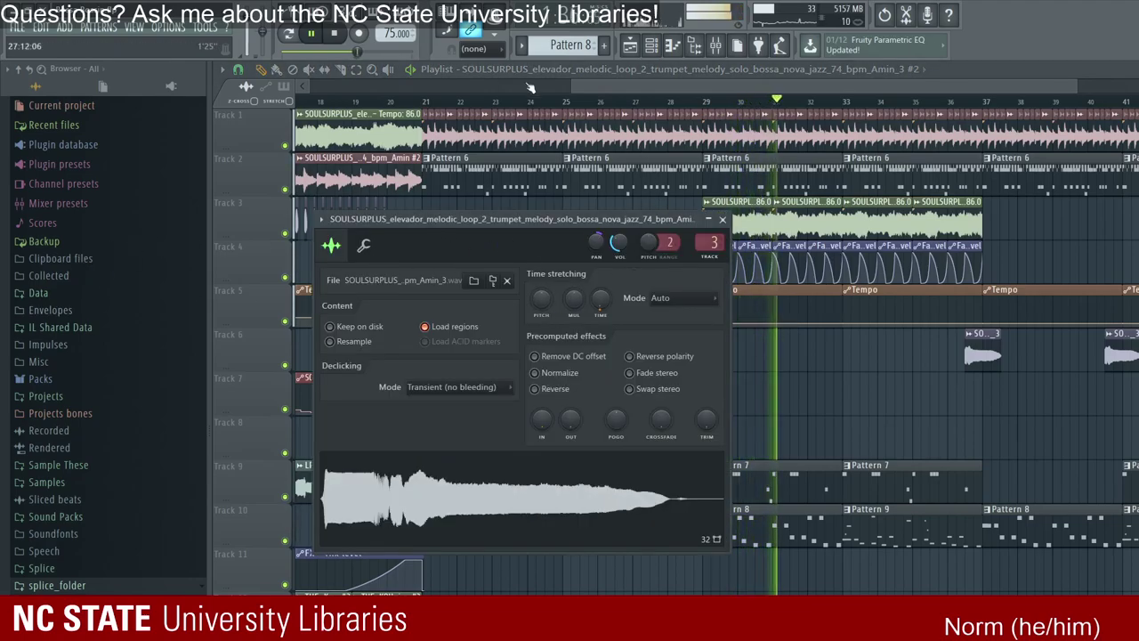
click(536, 68)
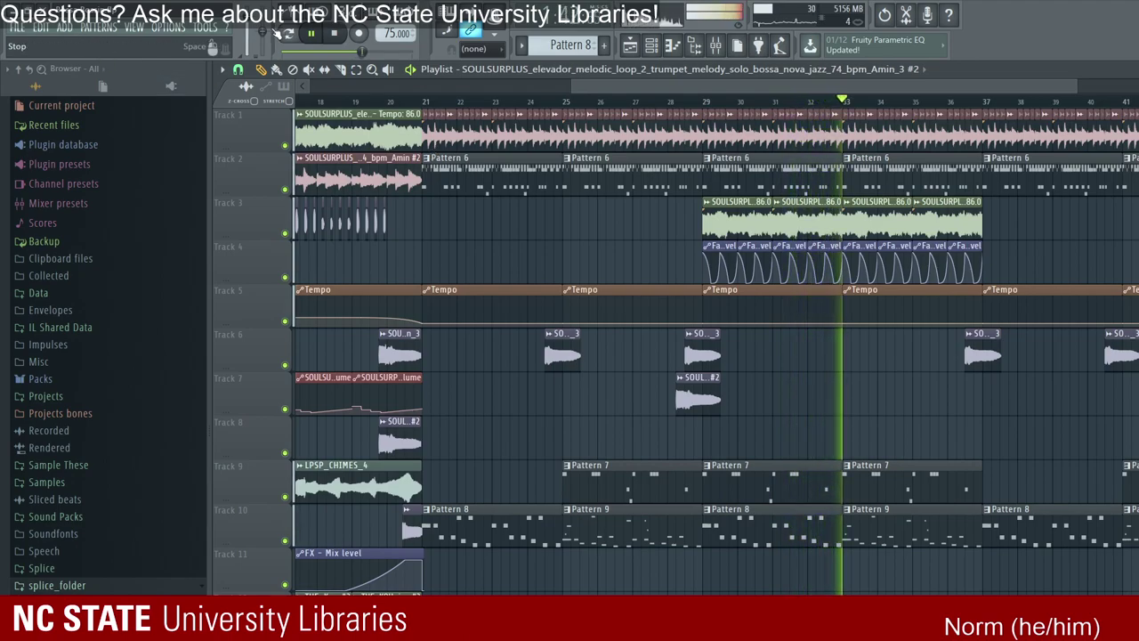
key(space)
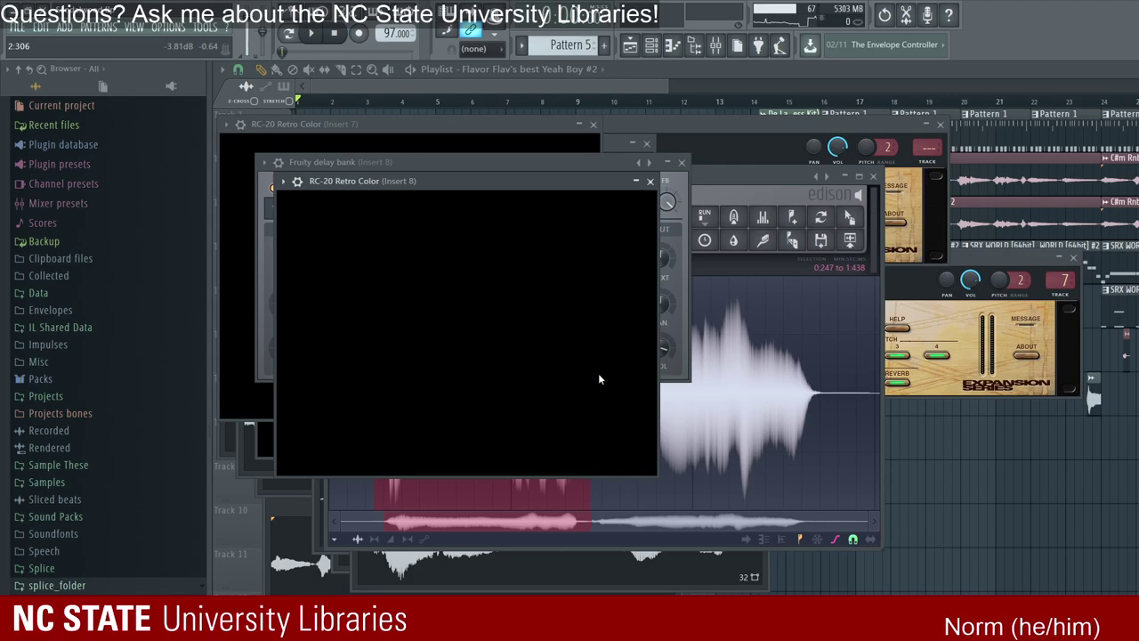
Step: Examine the plugin setup of mixer inserts 1 to 8 in the guitar loop project
click(350, 84)
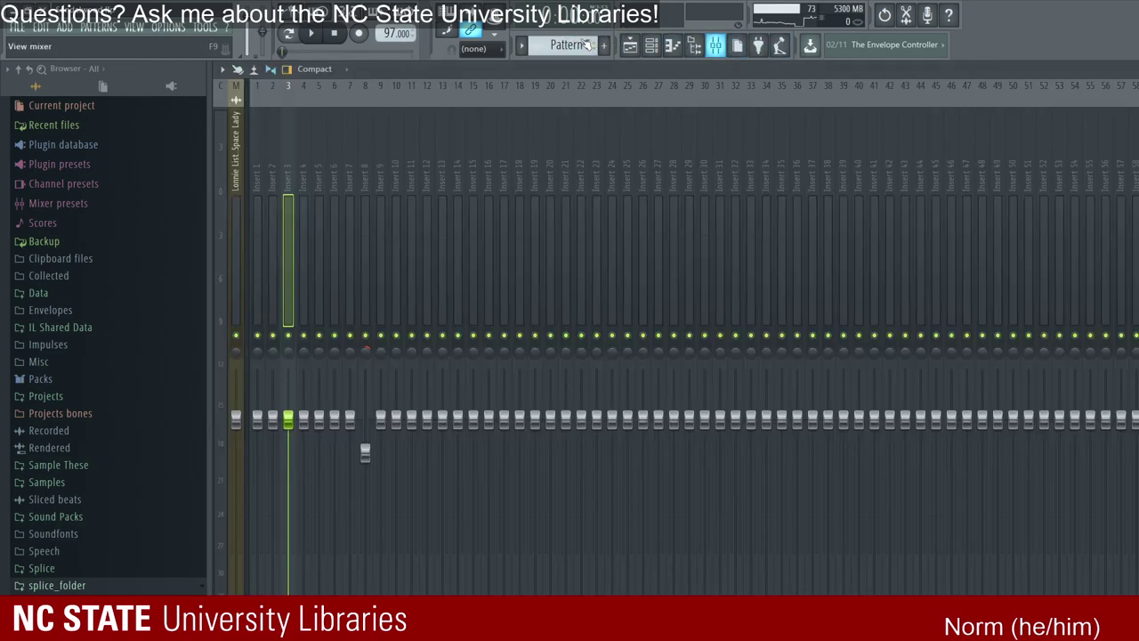
click(715, 44)
key(Left)
key(Left)
key(Left)
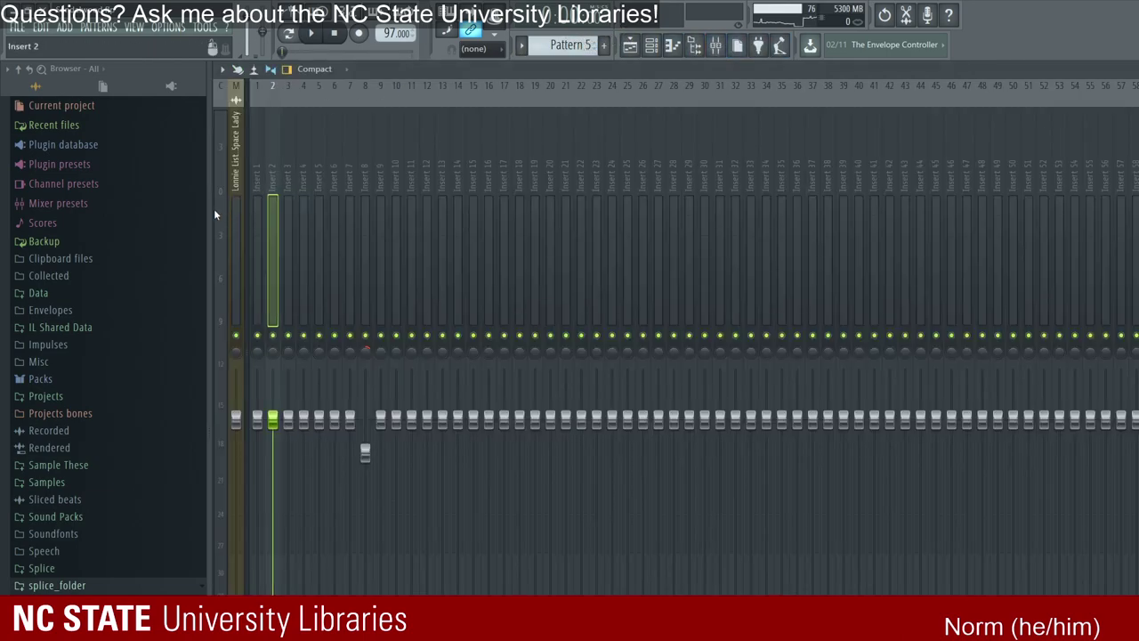
key(Right)
key(Right)
key(Right)
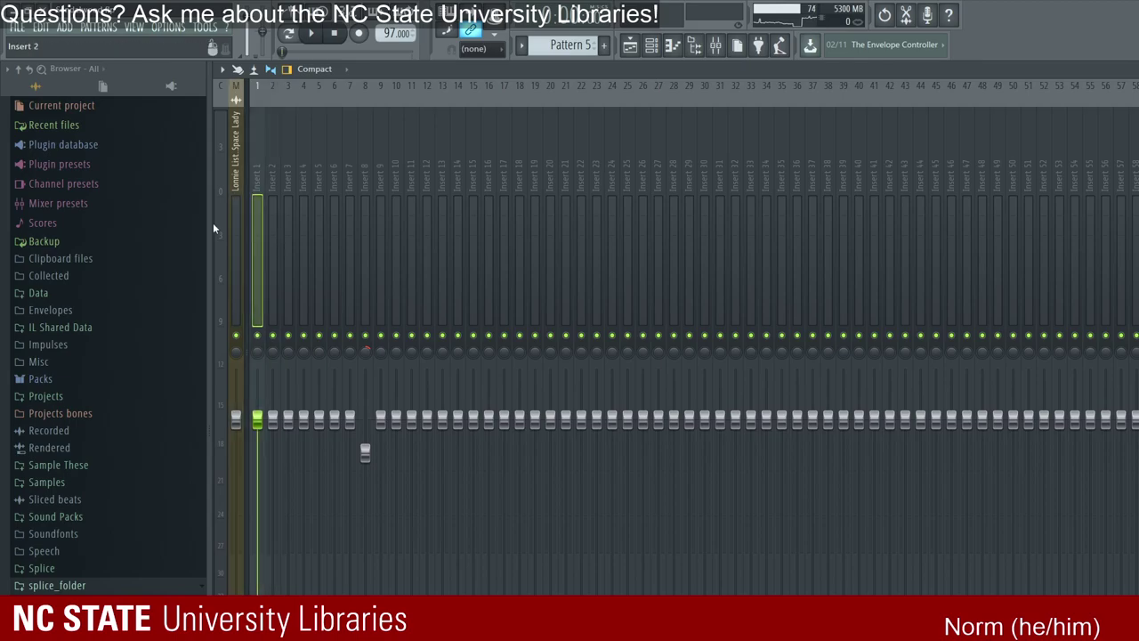
key(Right)
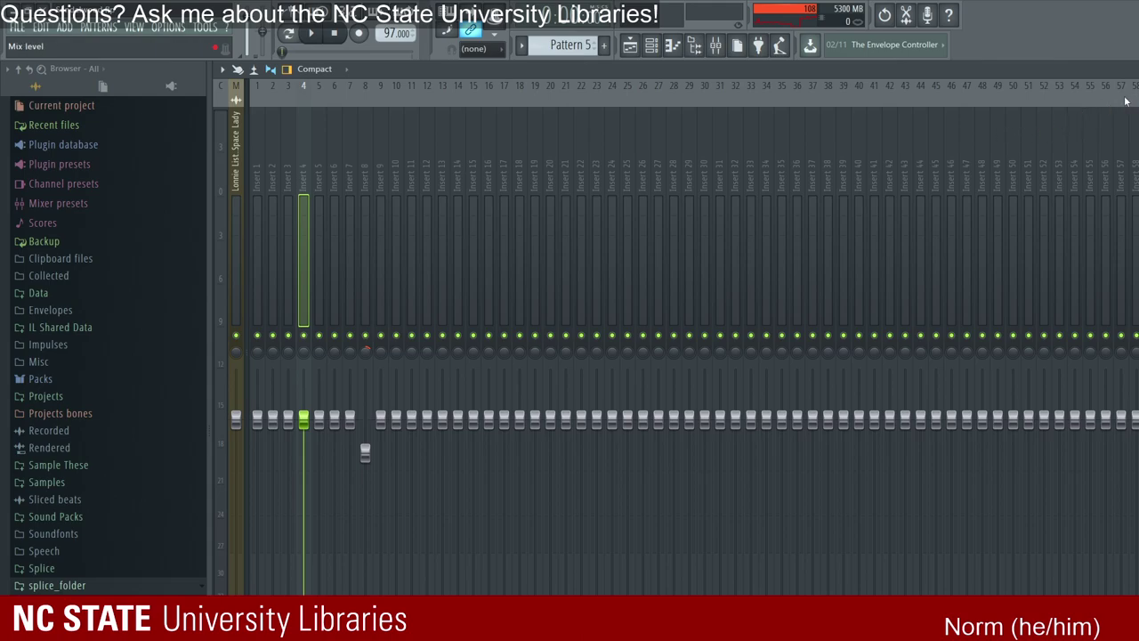
key(Right)
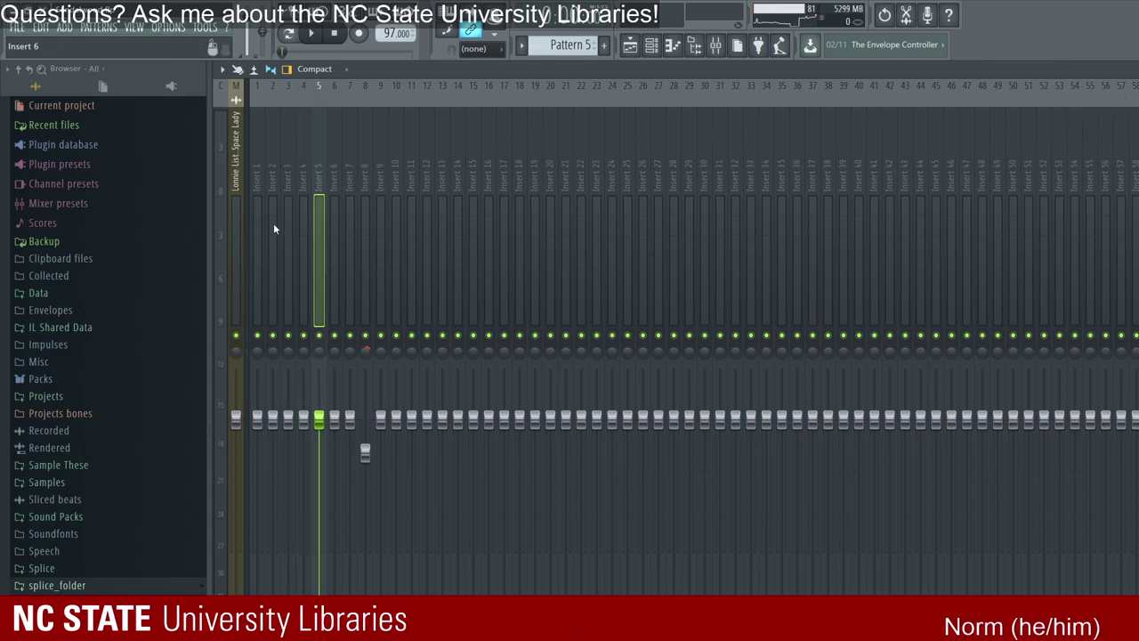
key(Right)
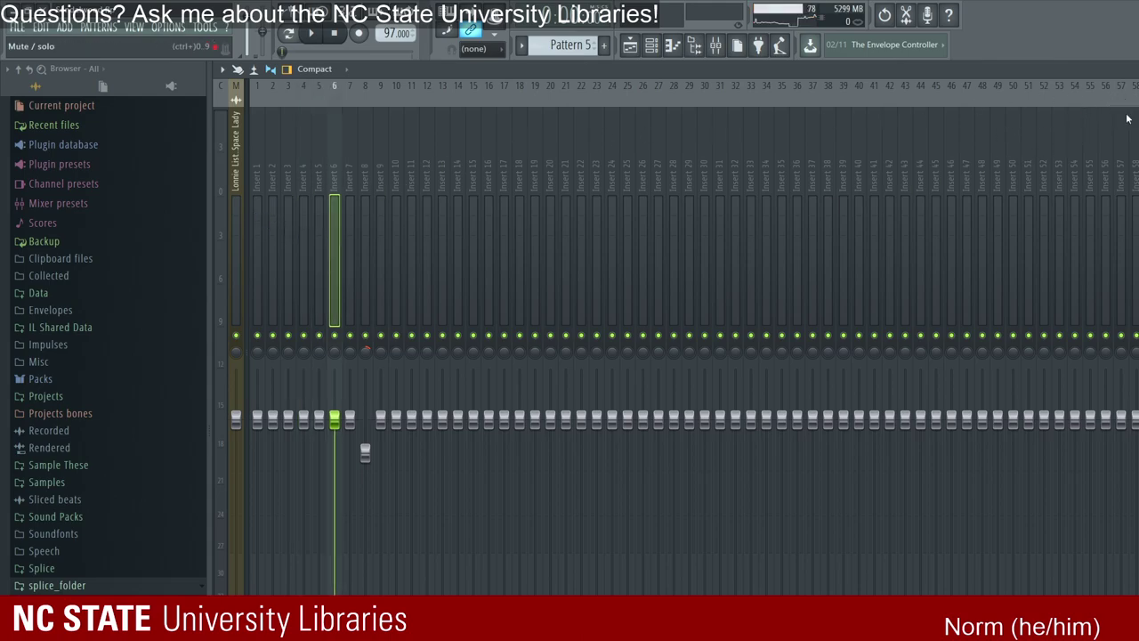
key(Right)
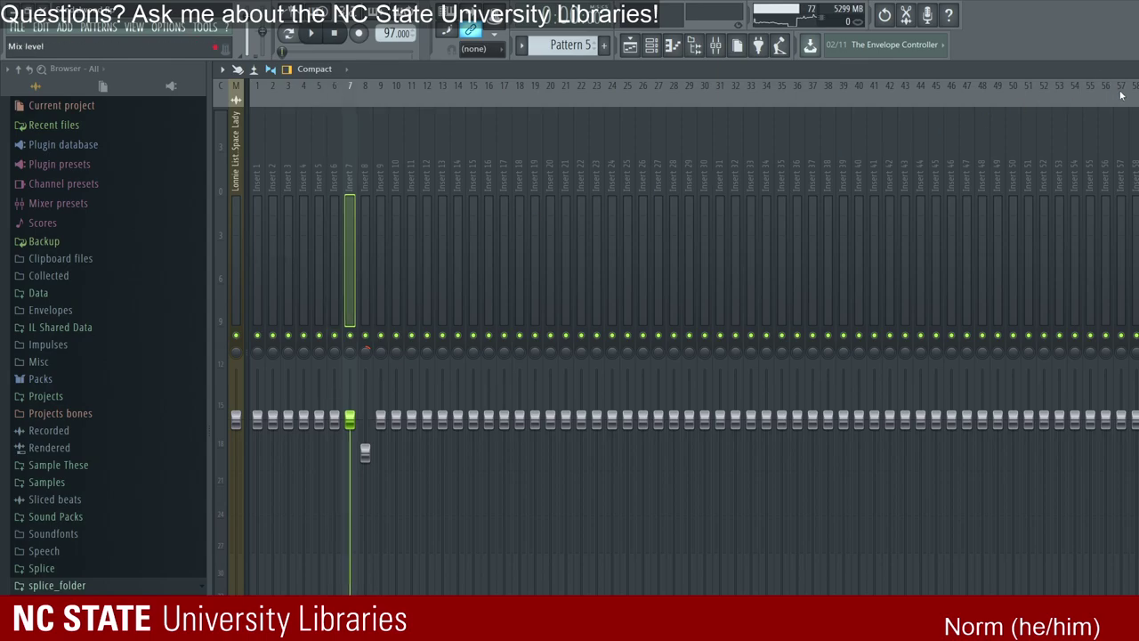
key(Right)
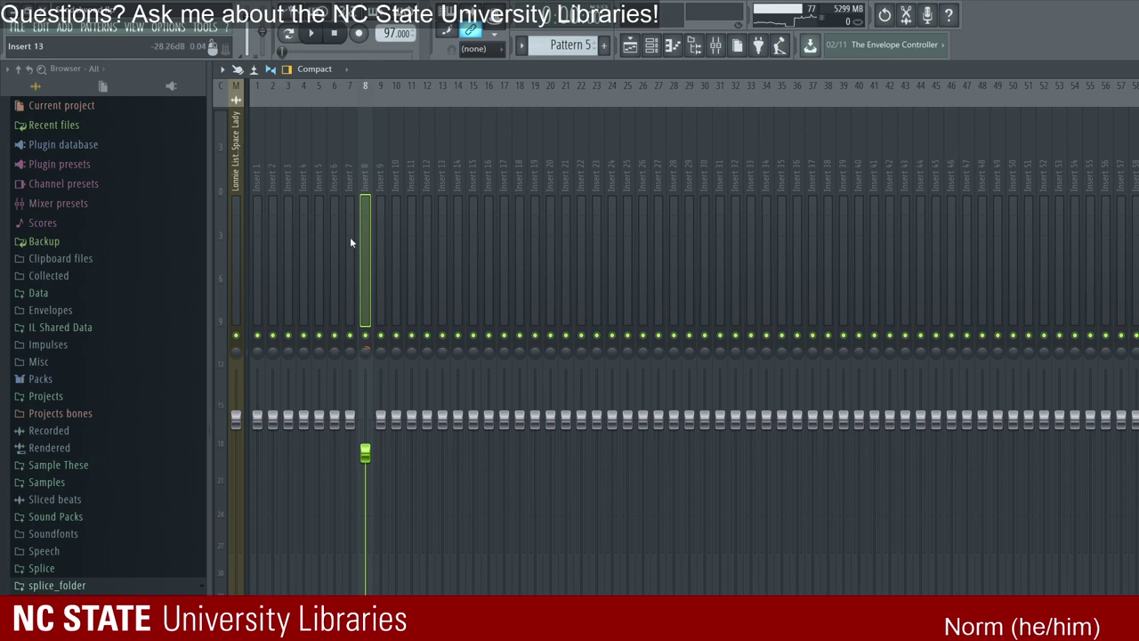
Step: Examine the mixer inserts beyond Insert 8 and return to Insert 6
key(Right)
key(Right)
key(Right)
key(Right)
key(Right)
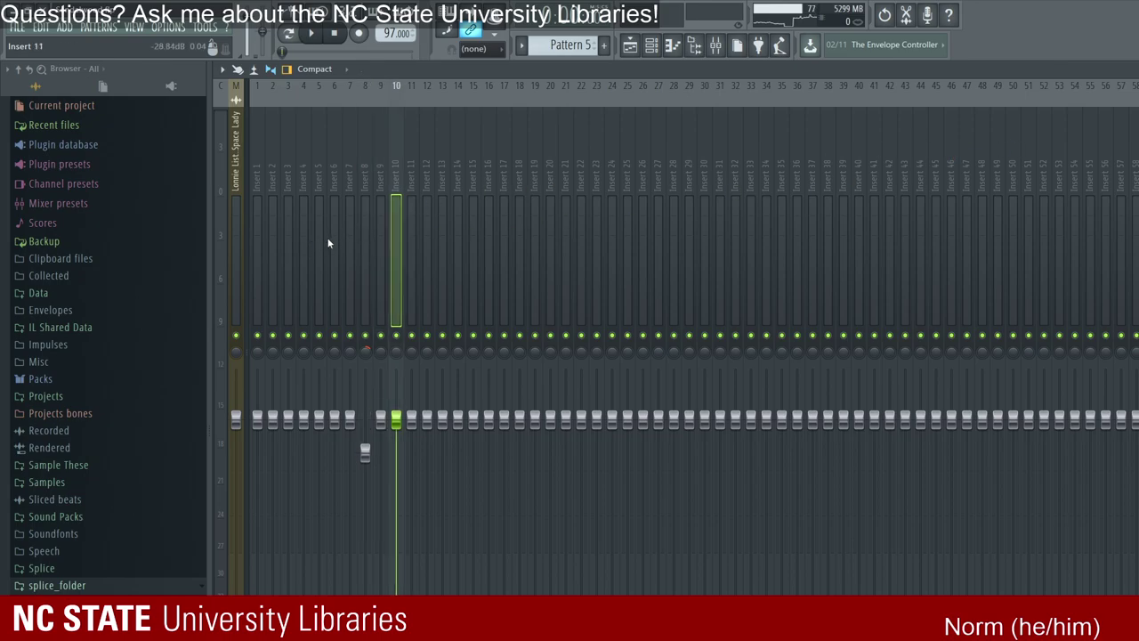
key(Left)
key(Right)
key(Right)
key(Right)
key(Right)
key(Left)
key(Right)
key(Right)
key(Right)
key(Right)
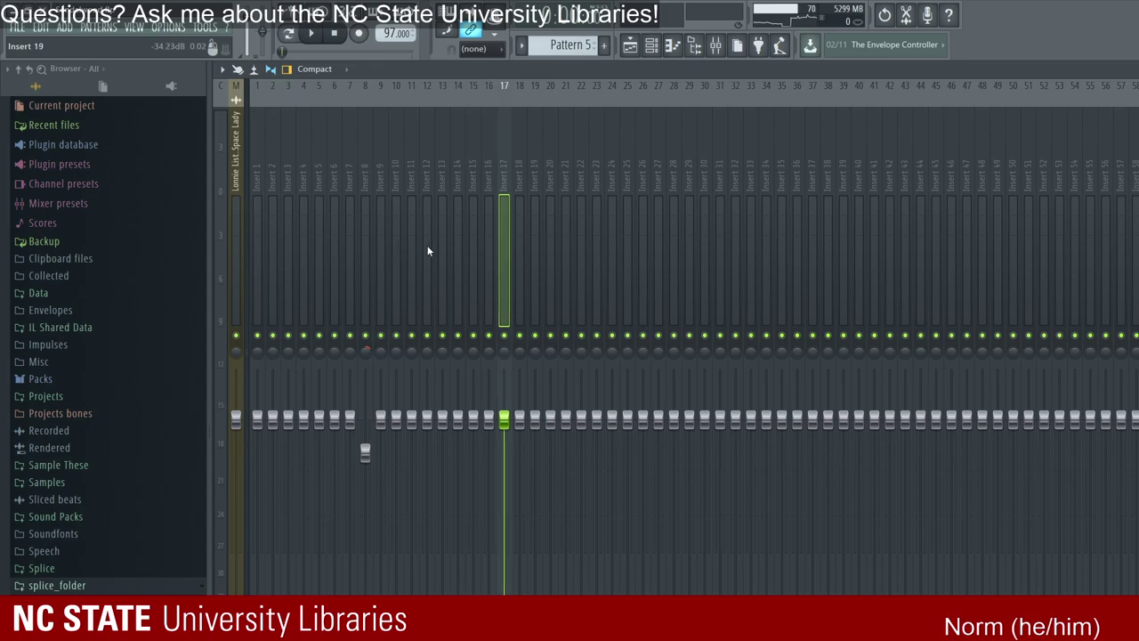
click(334, 240)
key(Right)
key(Left)
key(Left)
key(Right)
Step: Show the playlist and play the opening bars of the guitar loop arrangement from bar 1, stopping after each listen
key(F5)
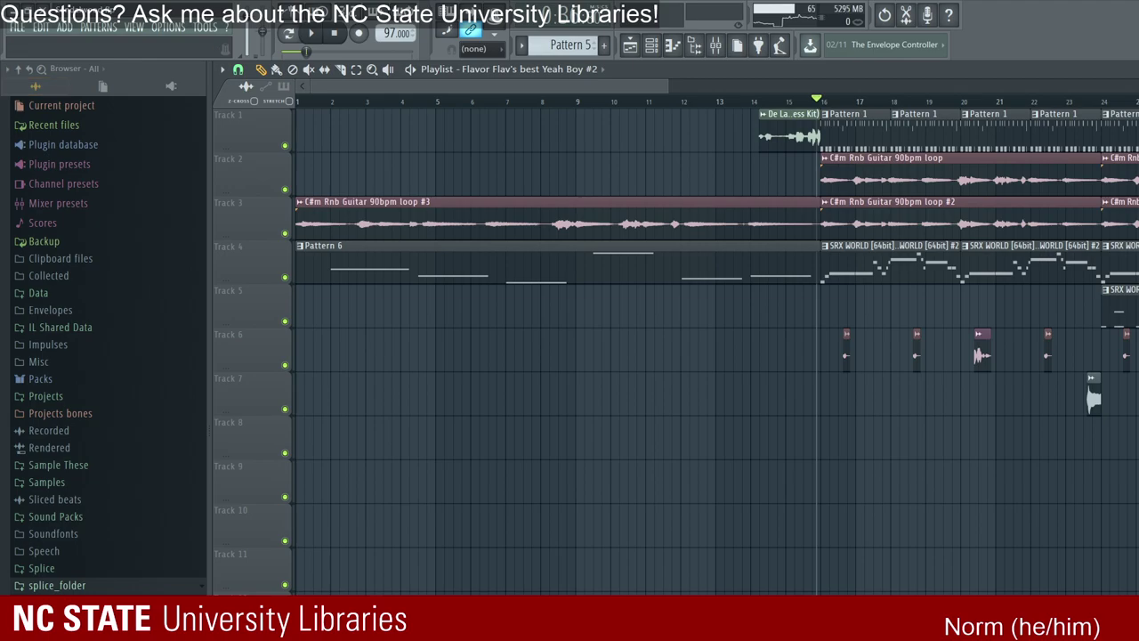
drag(302, 51, 256, 79)
key(space)
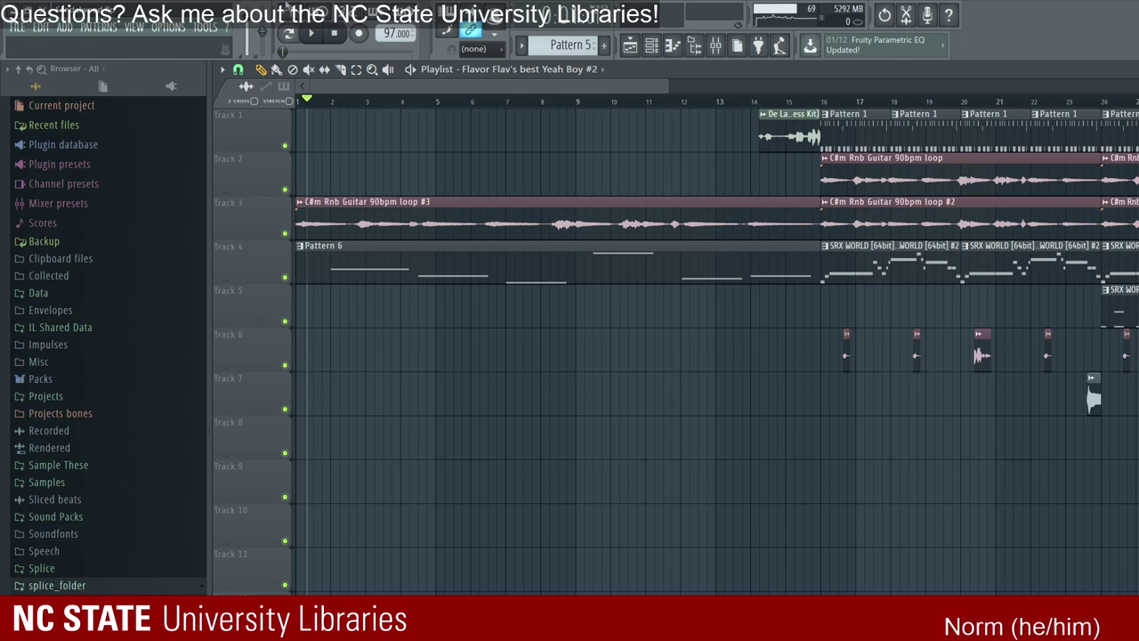
key(space)
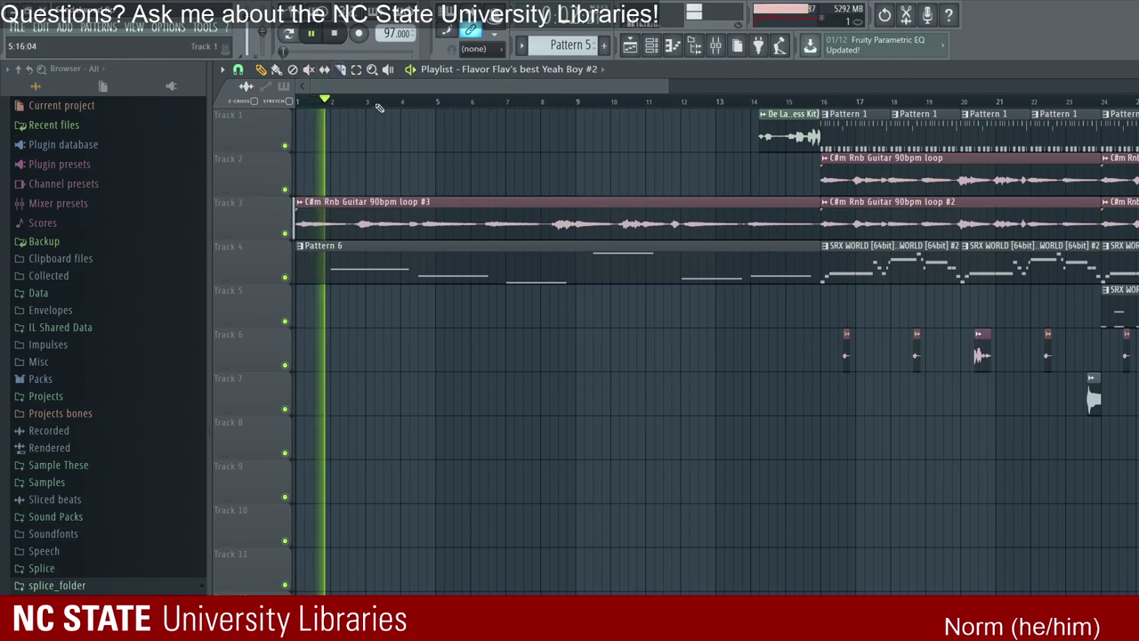
key(space)
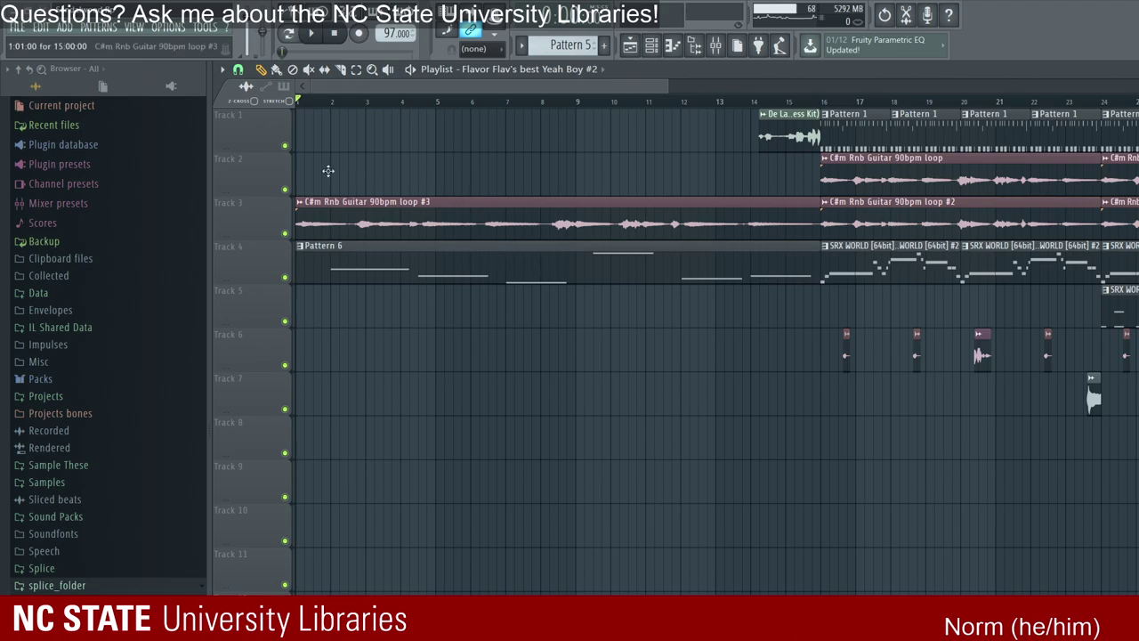
key(space)
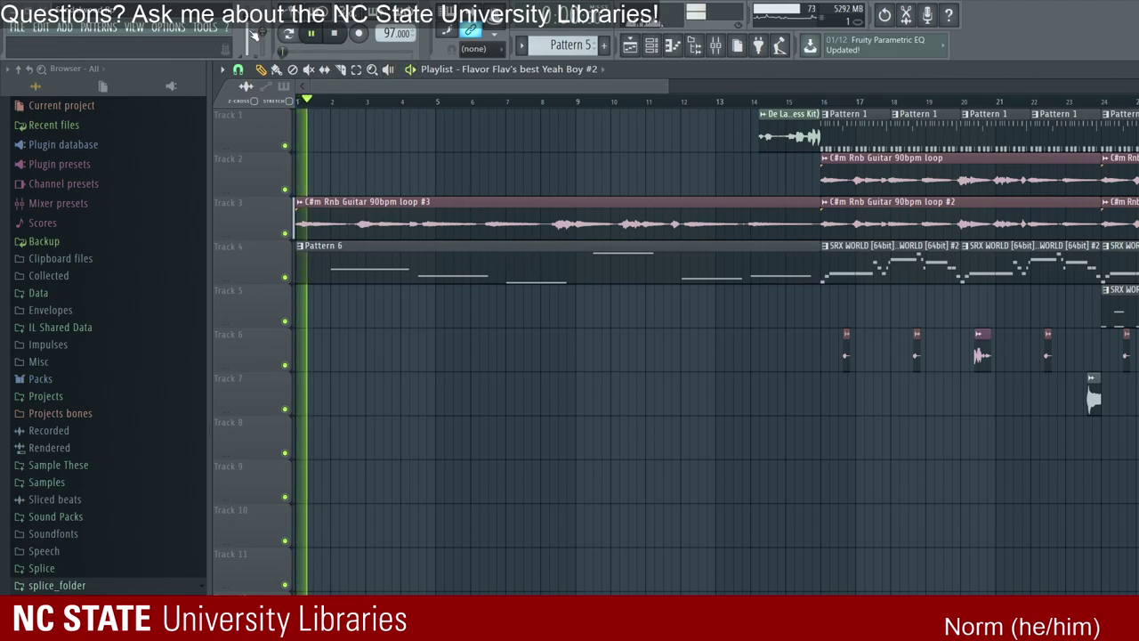
key(space)
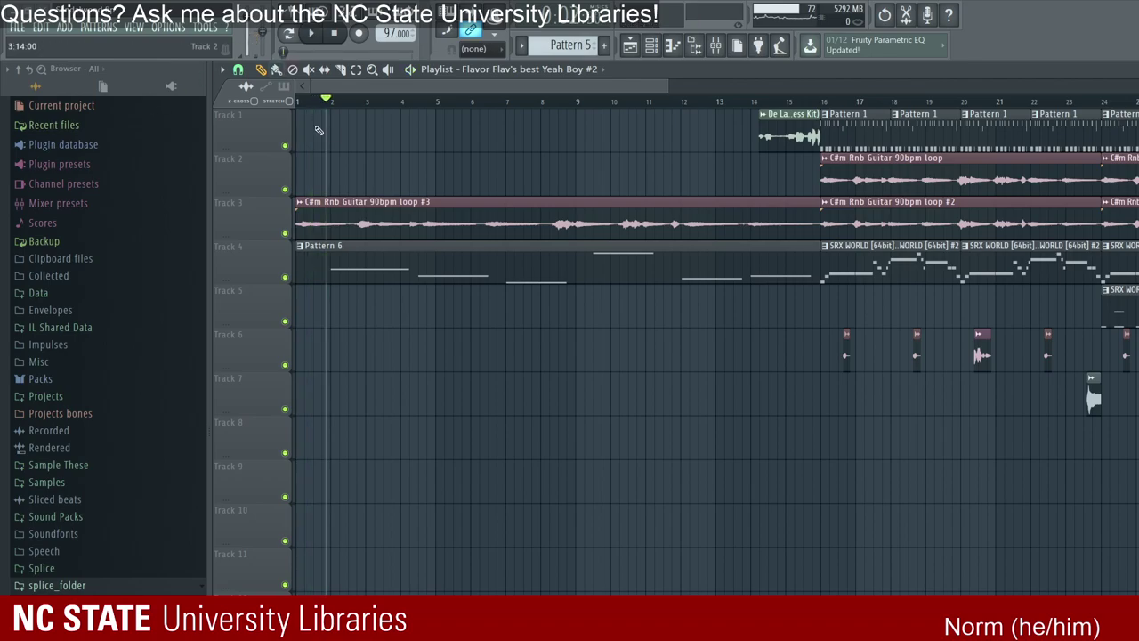
Step: Examine the mixer inserts from Insert 6 back to Insert 1, and show the channel rack
click(714, 44)
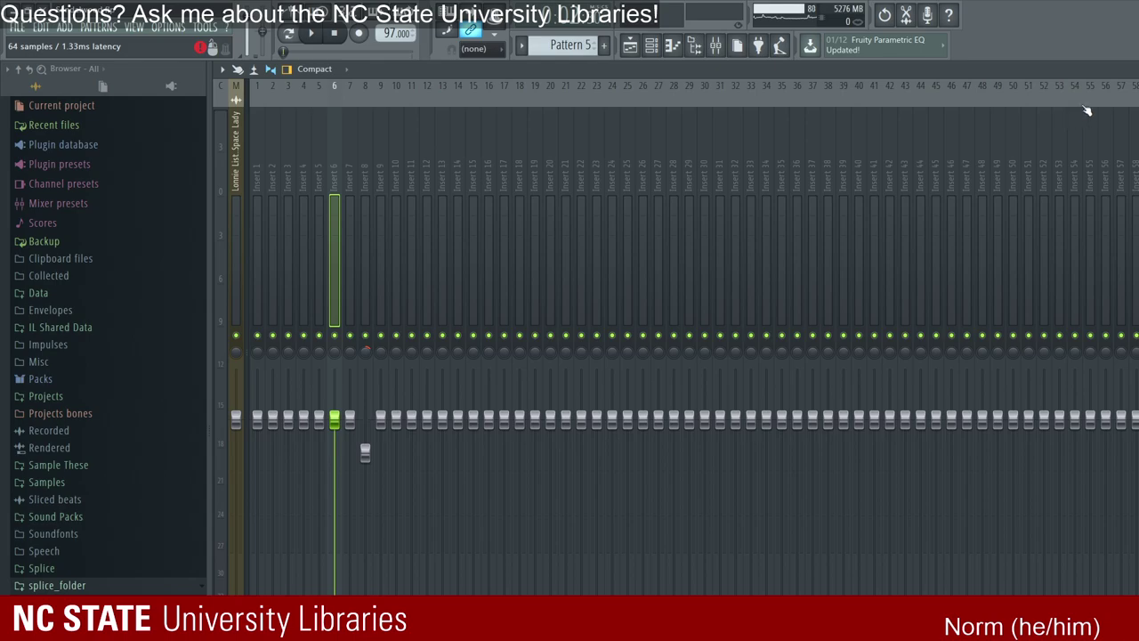
key(Left)
key(Left)
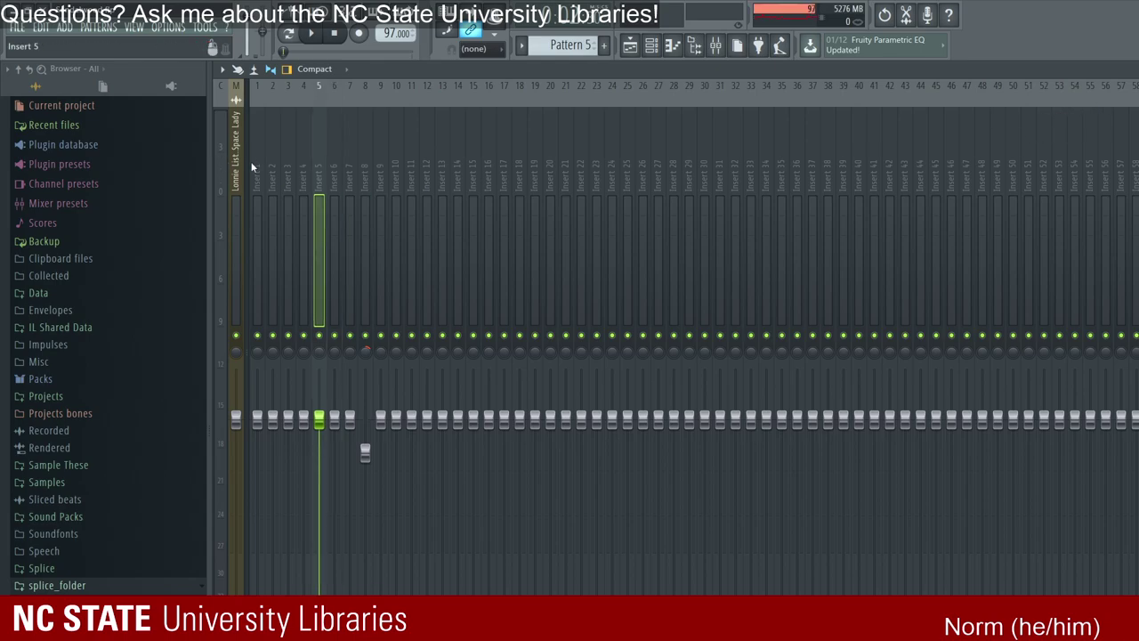
key(Left)
key(Left)
key(Left)
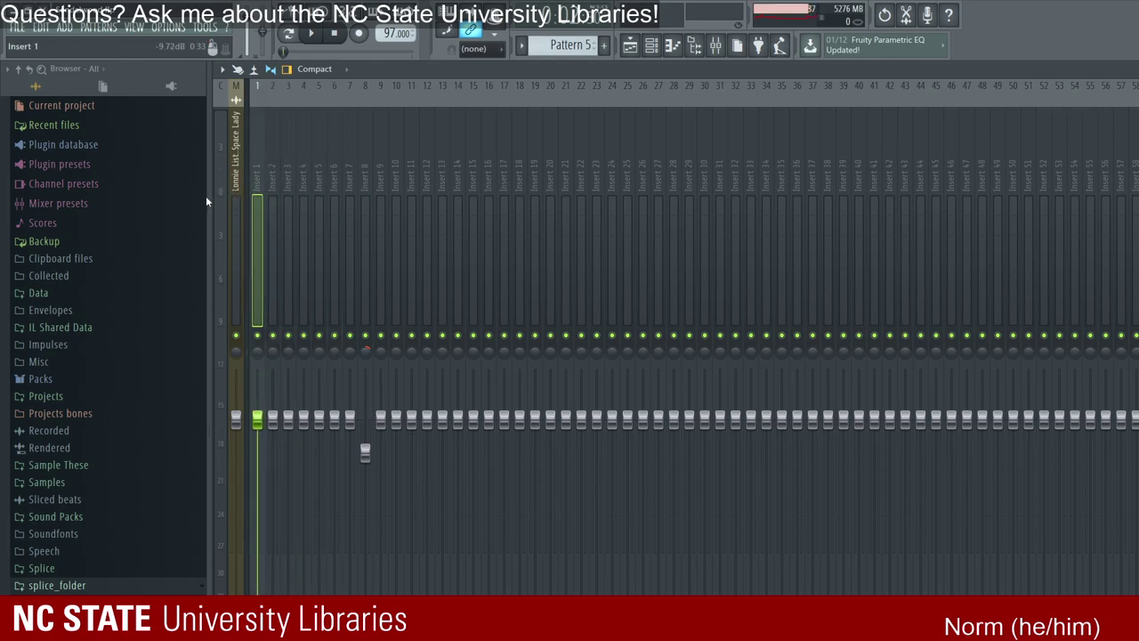
key(F6)
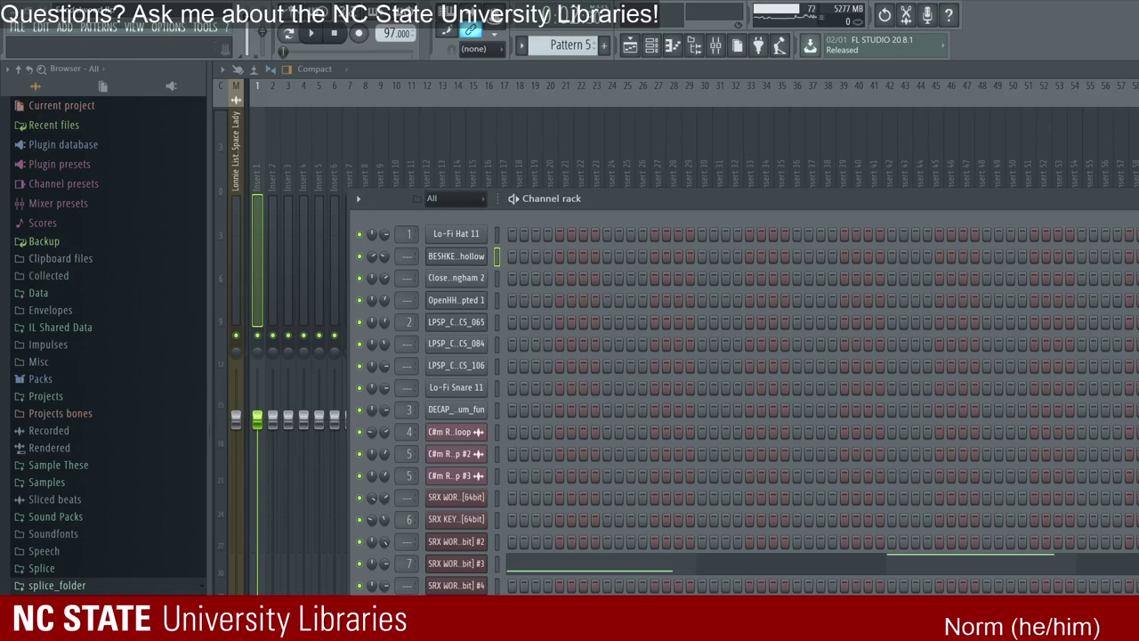
Step: Replace the Flavor Flav sample in the master track's Edison with the Sandalwood audio and play it
click(346, 151)
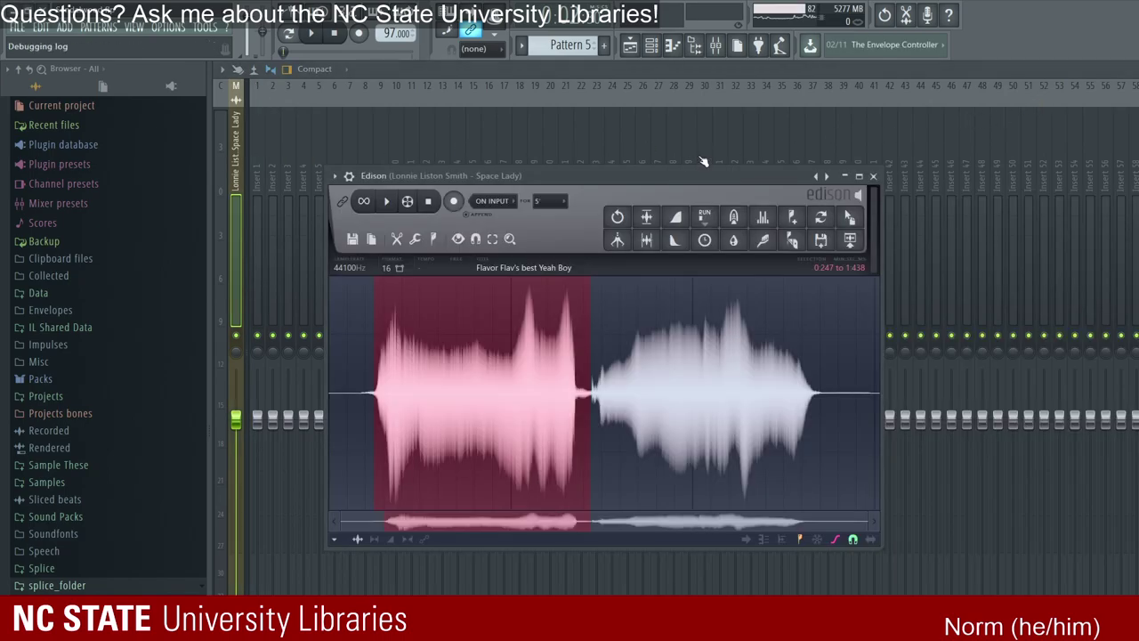
double_click(426, 318)
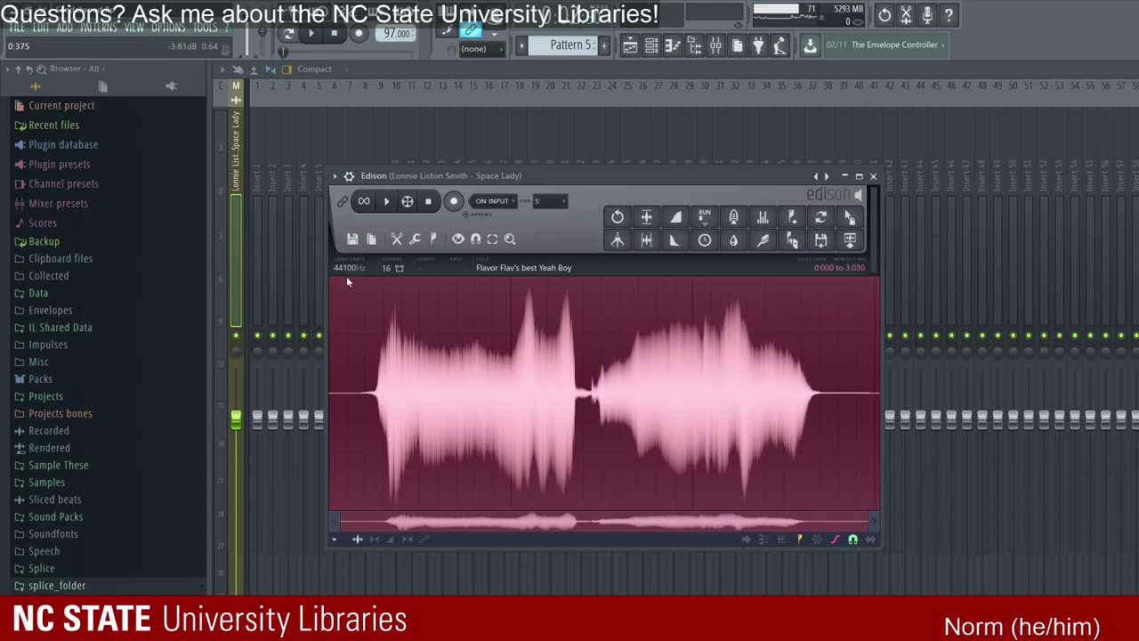
key(Delete)
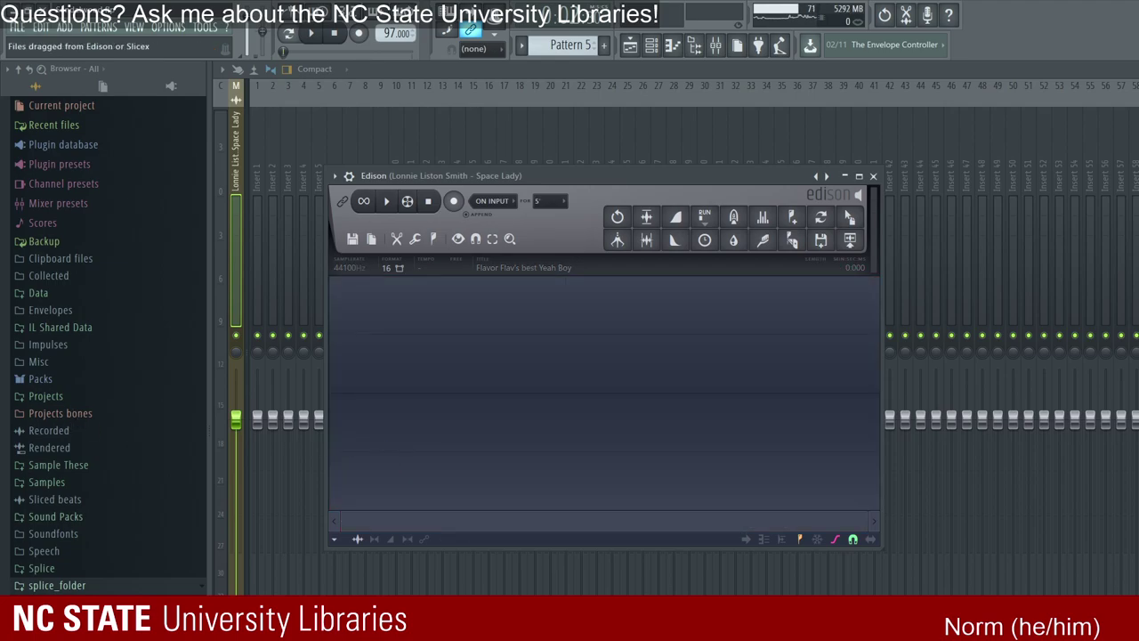
drag(355, 381, 356, 381)
click(386, 201)
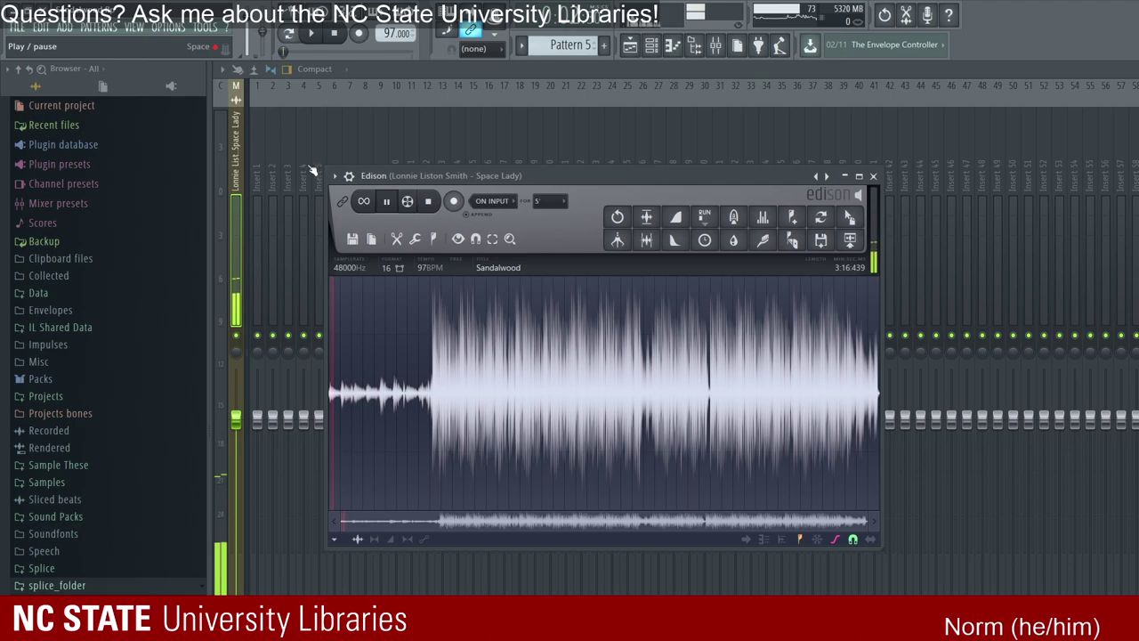
Step: Stop the Sandalwood preview and start a new project
key(space)
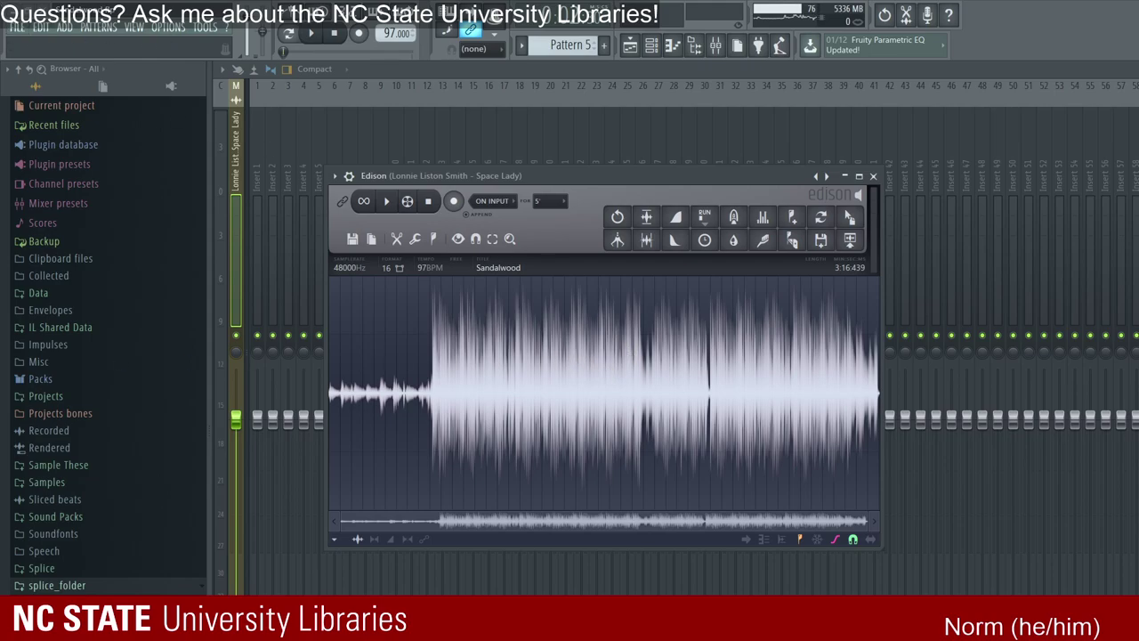
key(ctrl+n)
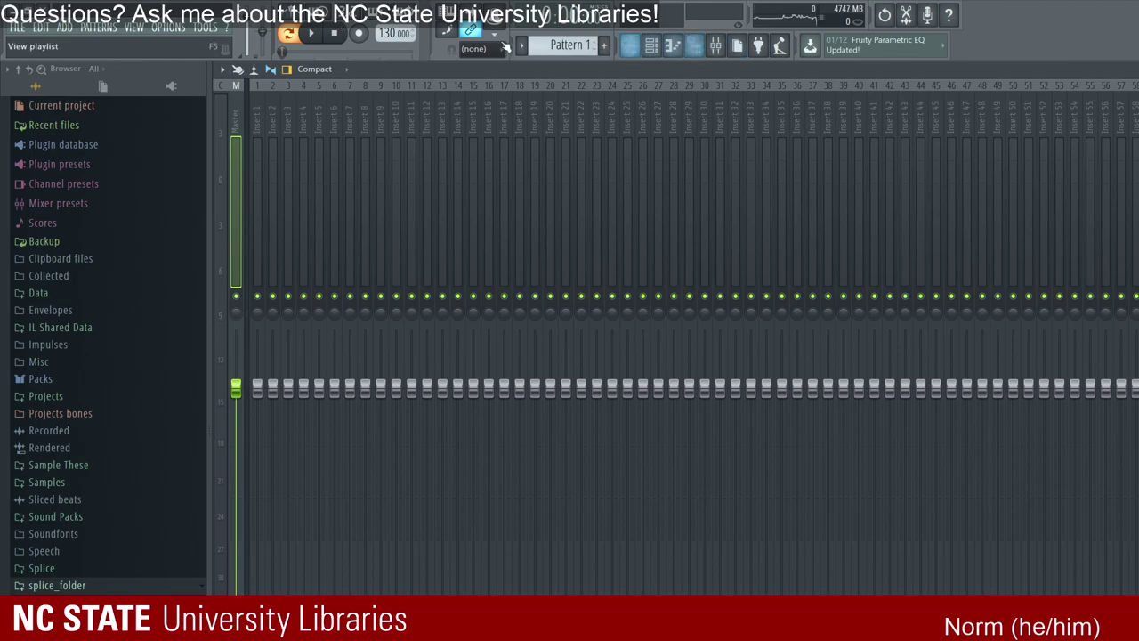
Step: Place the Sandalwood audio at bar 1 of Track 1 in the playlist, play it from several points, and stop playback
key(F5)
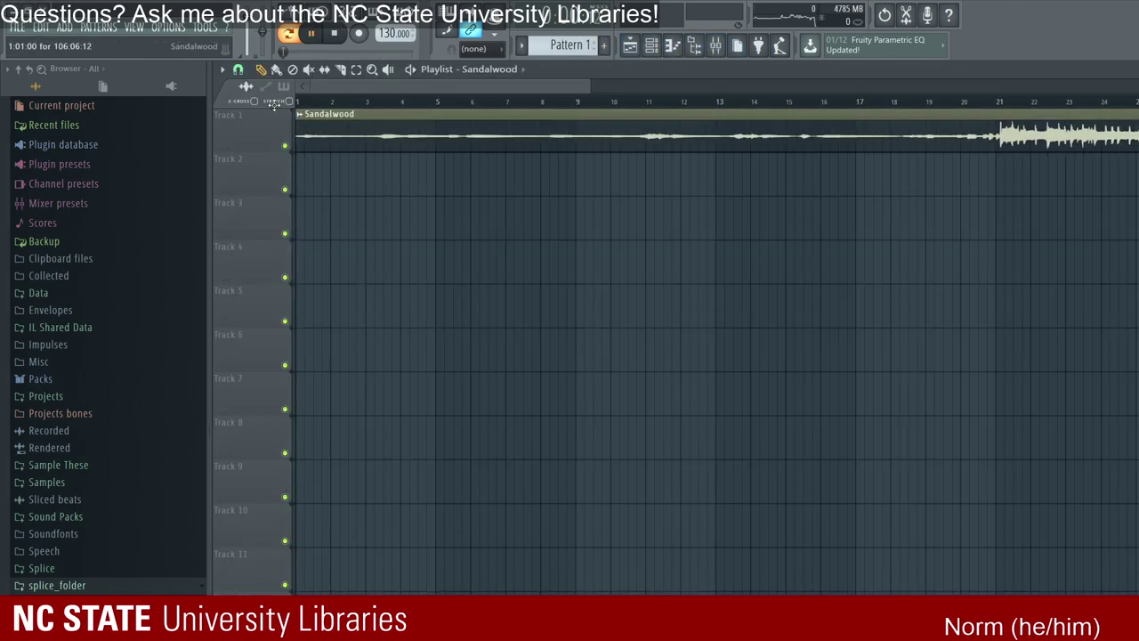
key(space)
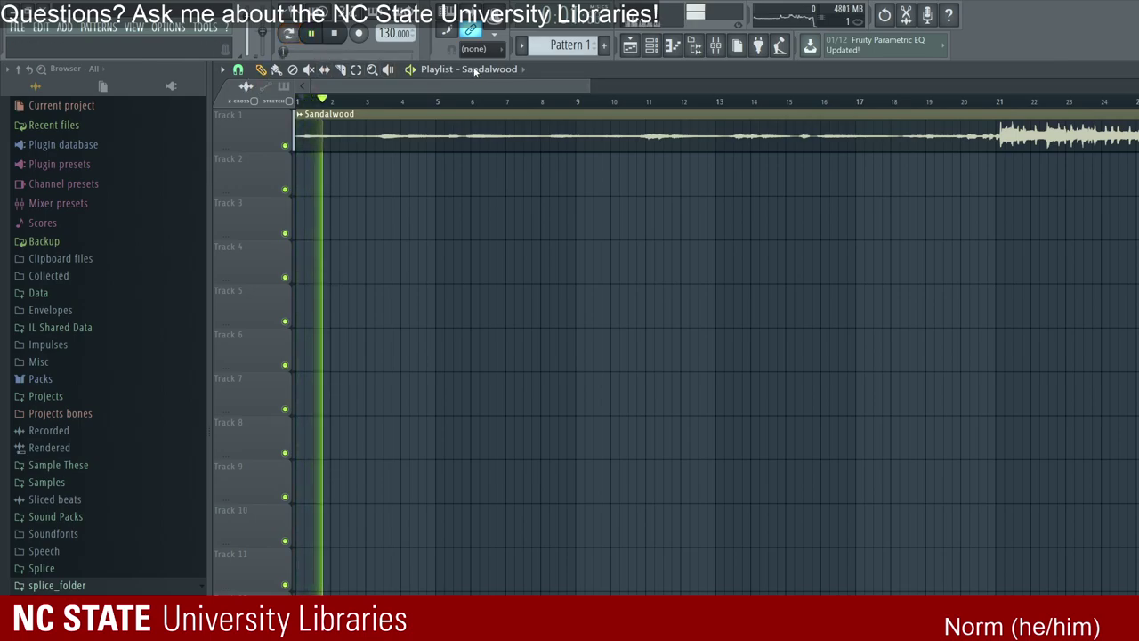
scroll(574, 65, down, 3)
scroll(574, 65, down, 1)
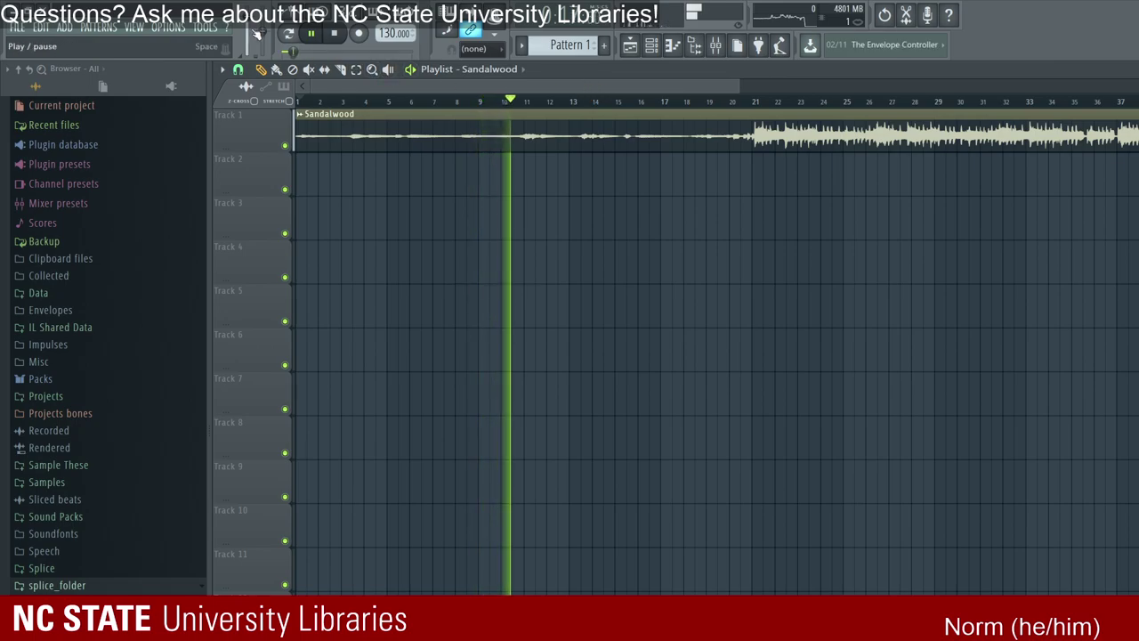
drag(397, 86, 267, 80)
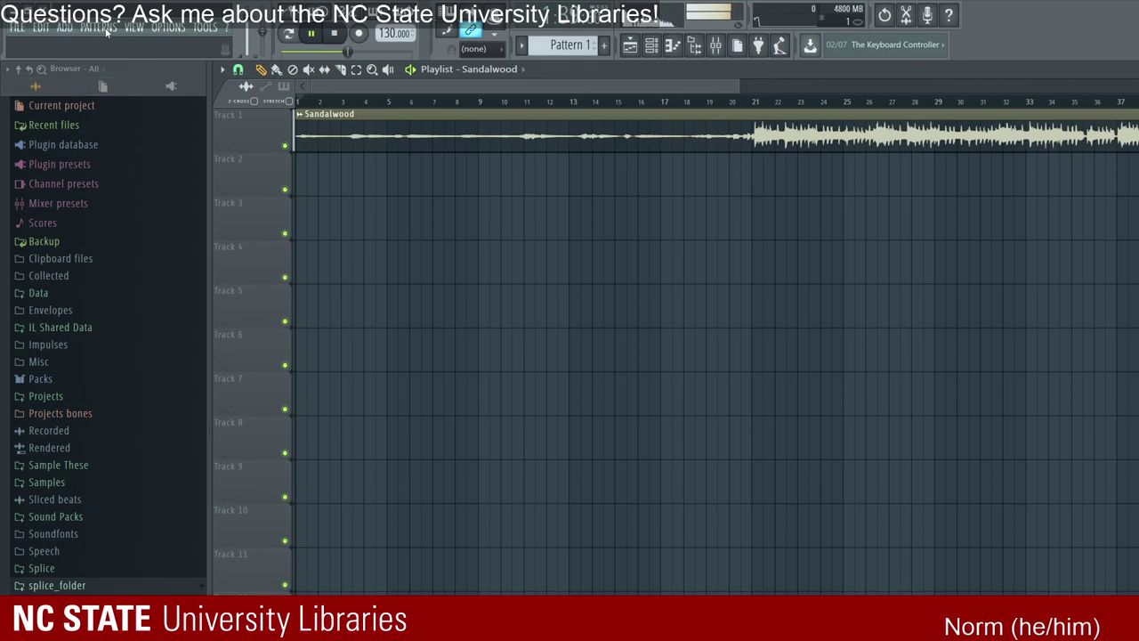
key(space)
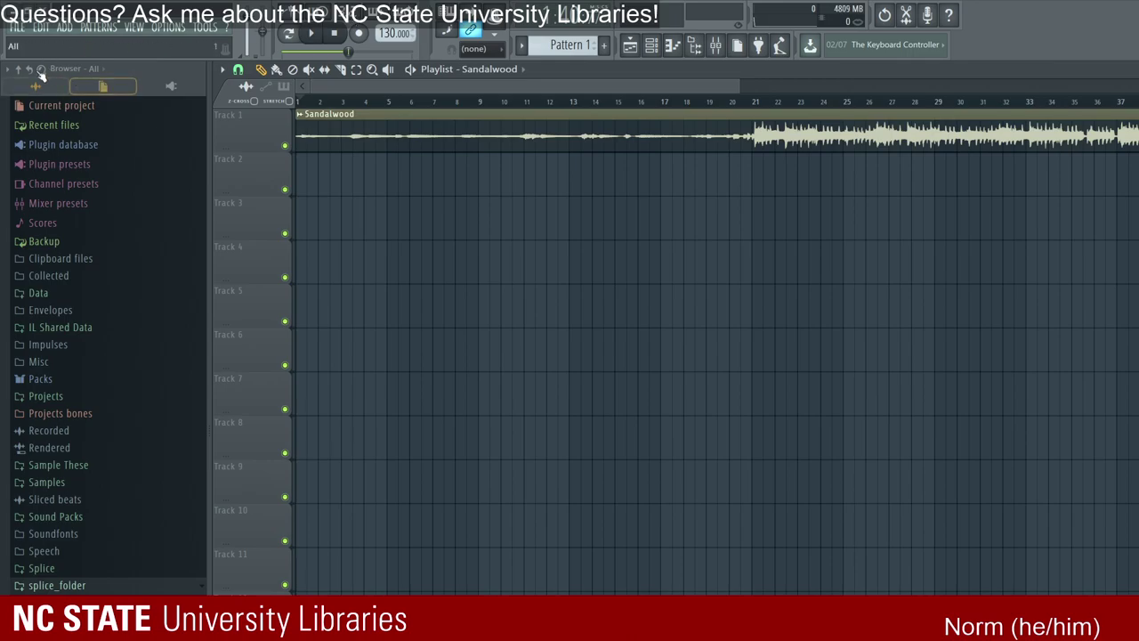
Step: Start a new project, place MF DOOM - One Beer (Instrumental) at bar 1 of Track 1, and set song mode at 90 BPM
key(ctrl+n)
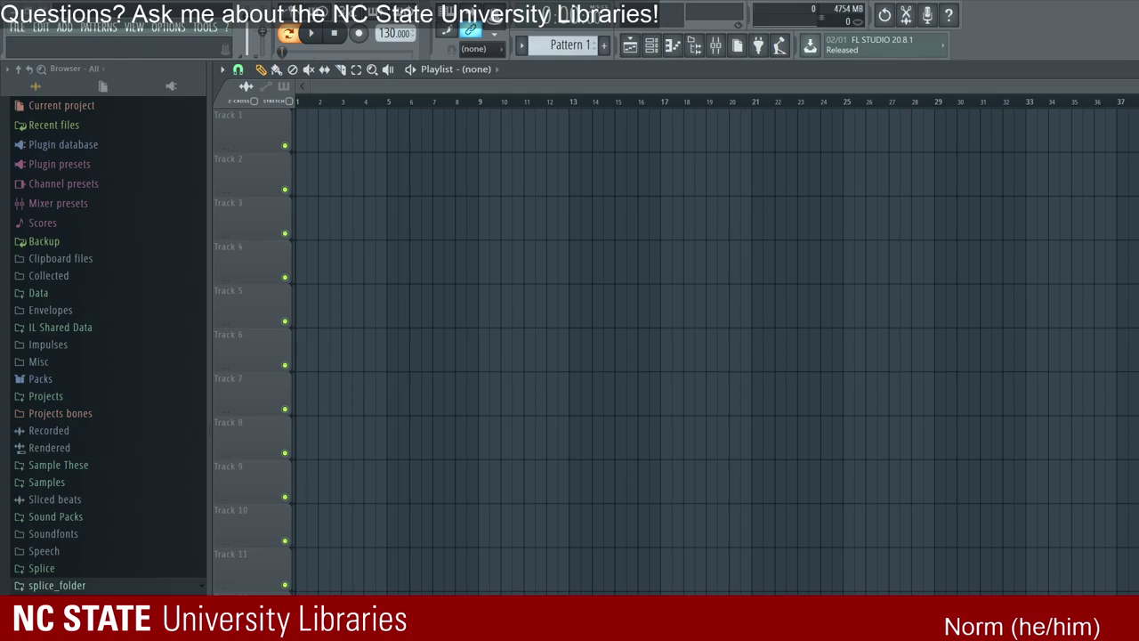
drag(217, 110, 217, 110)
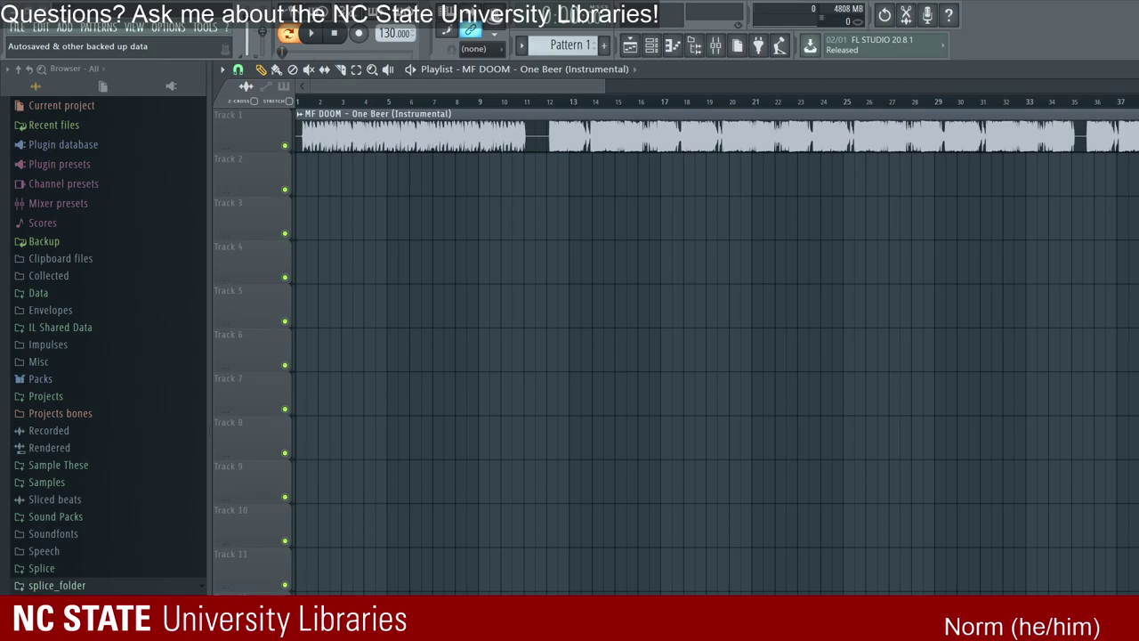
drag(396, 33, 396, 67)
key(l)
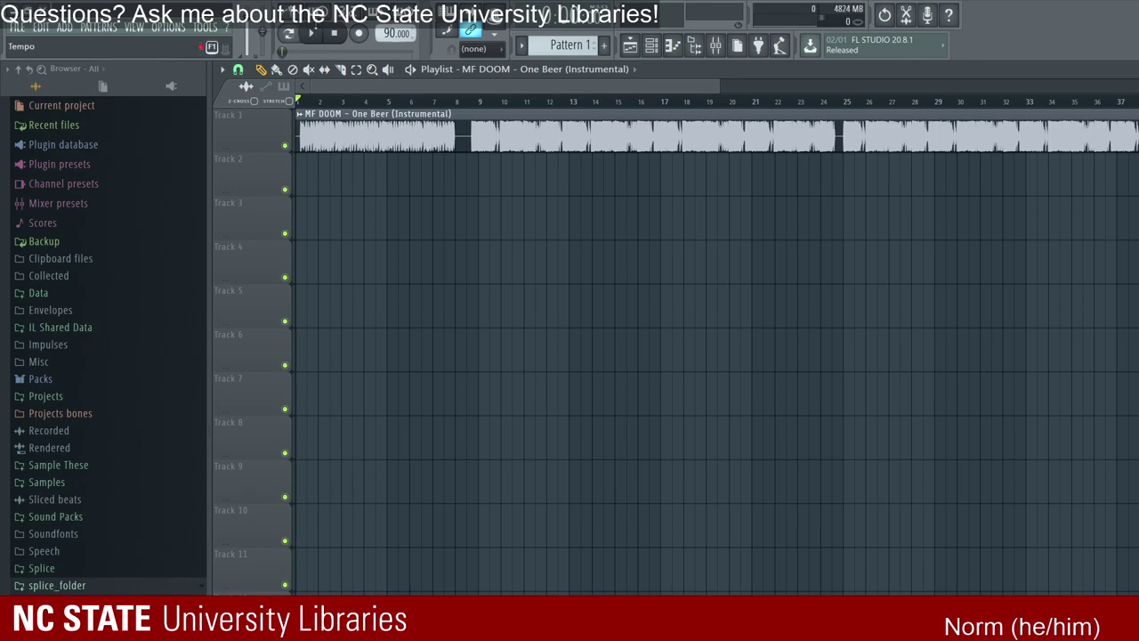
Step: Play the One Beer clip while lowering the project tempo to 59 BPM and reducing the sample's channel volume
double_click(498, 133)
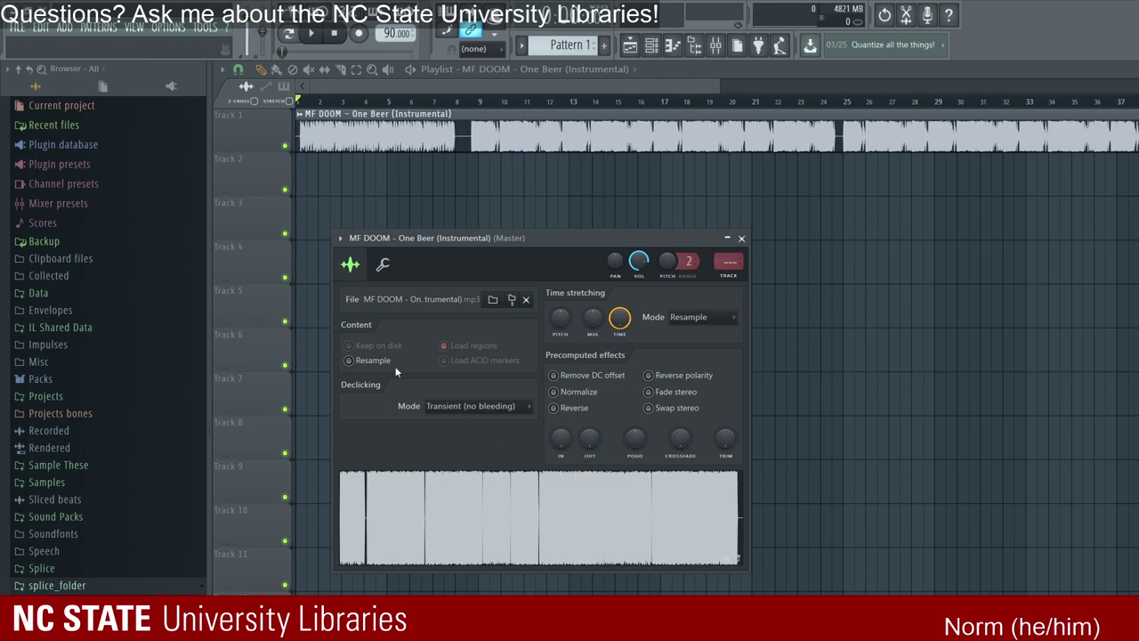
scroll(397, 33, down, 5)
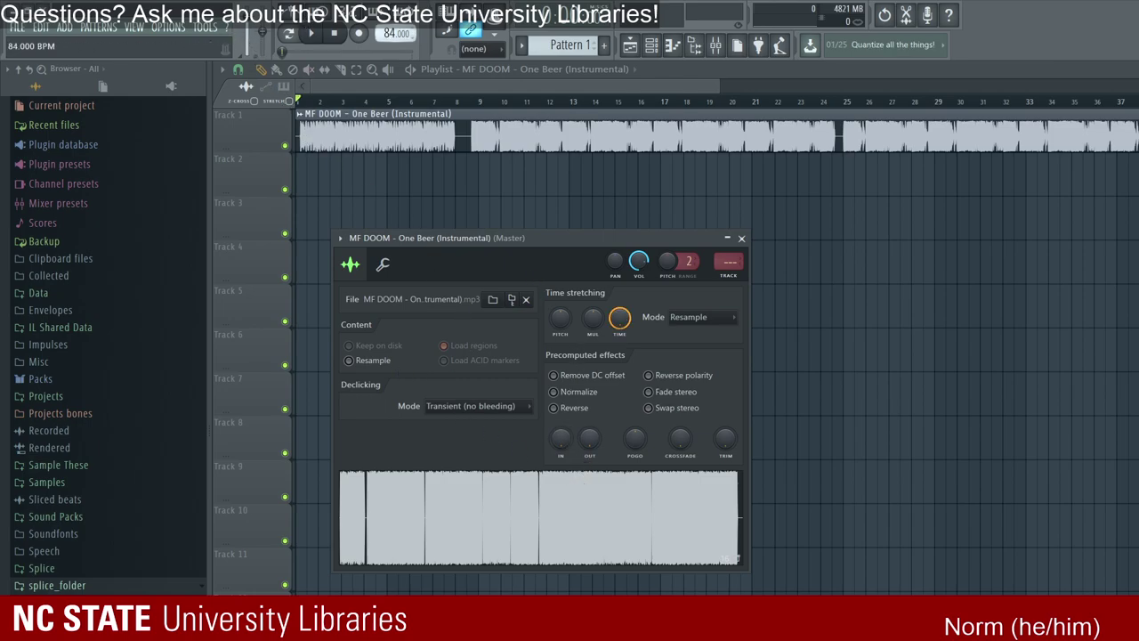
scroll(397, 33, down, 3)
key(space)
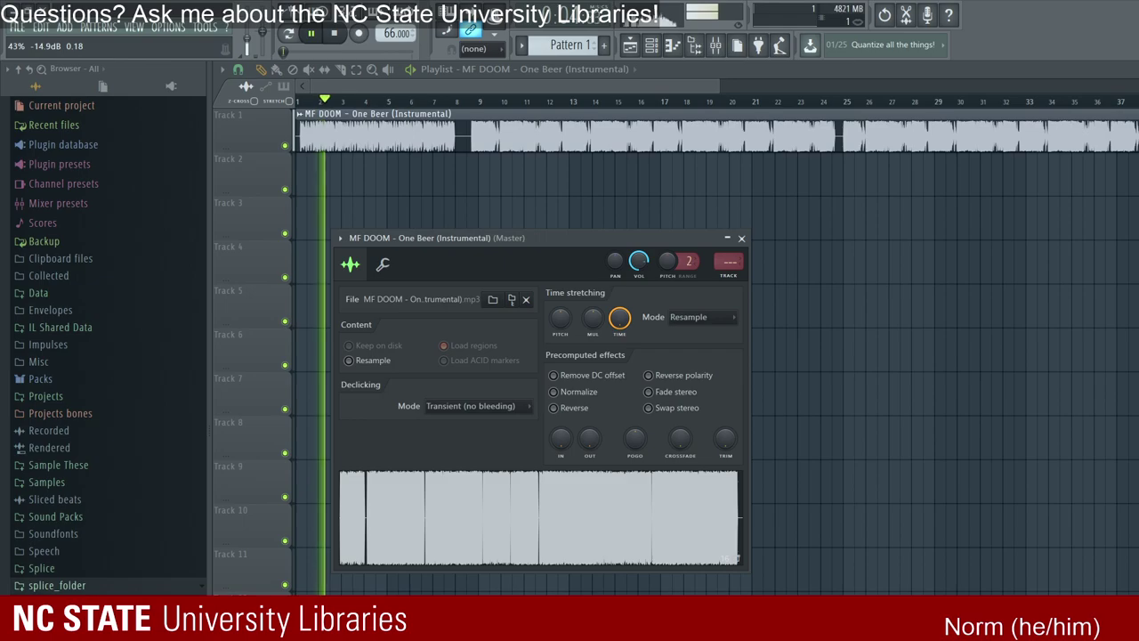
scroll(212, 43, down, 5)
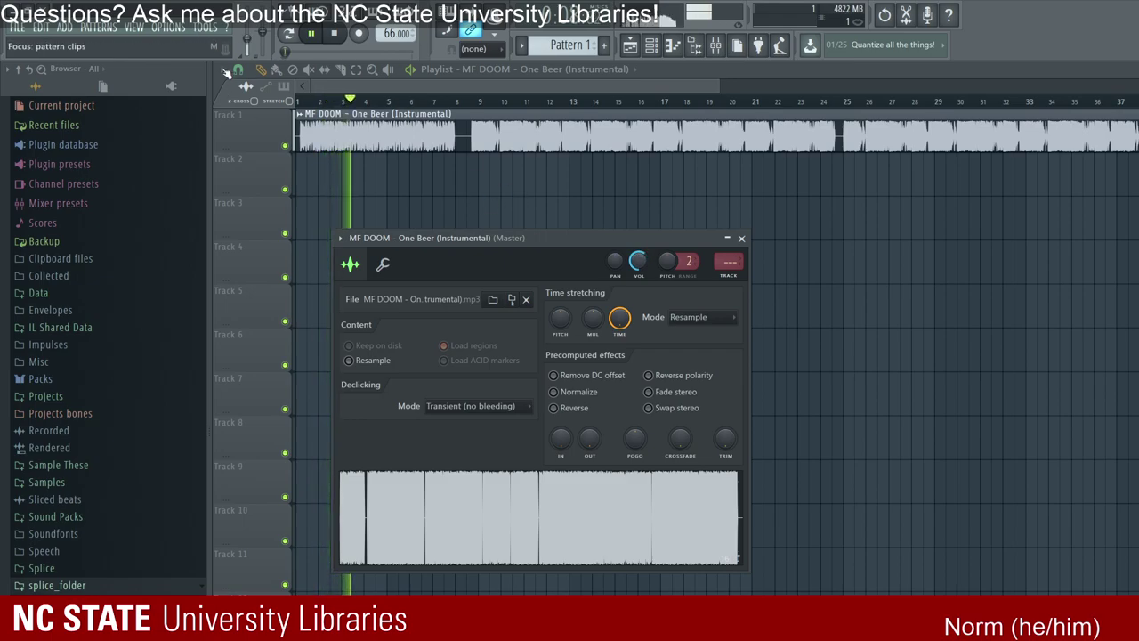
scroll(247, 40, down, 3)
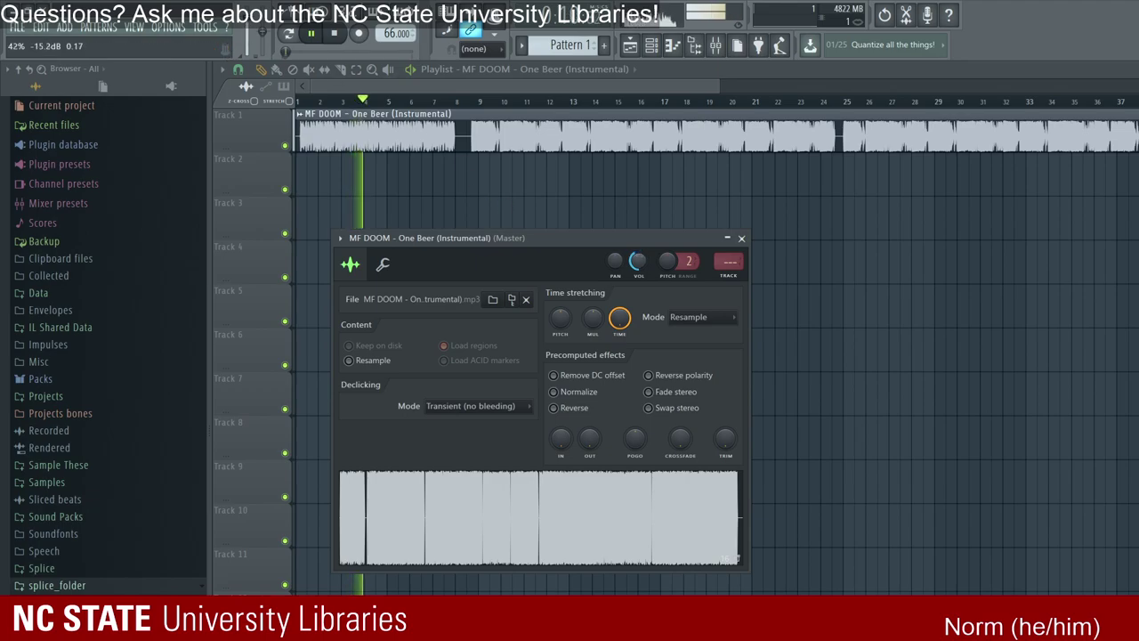
scroll(397, 33, down, 2)
scroll(396, 33, down, 5)
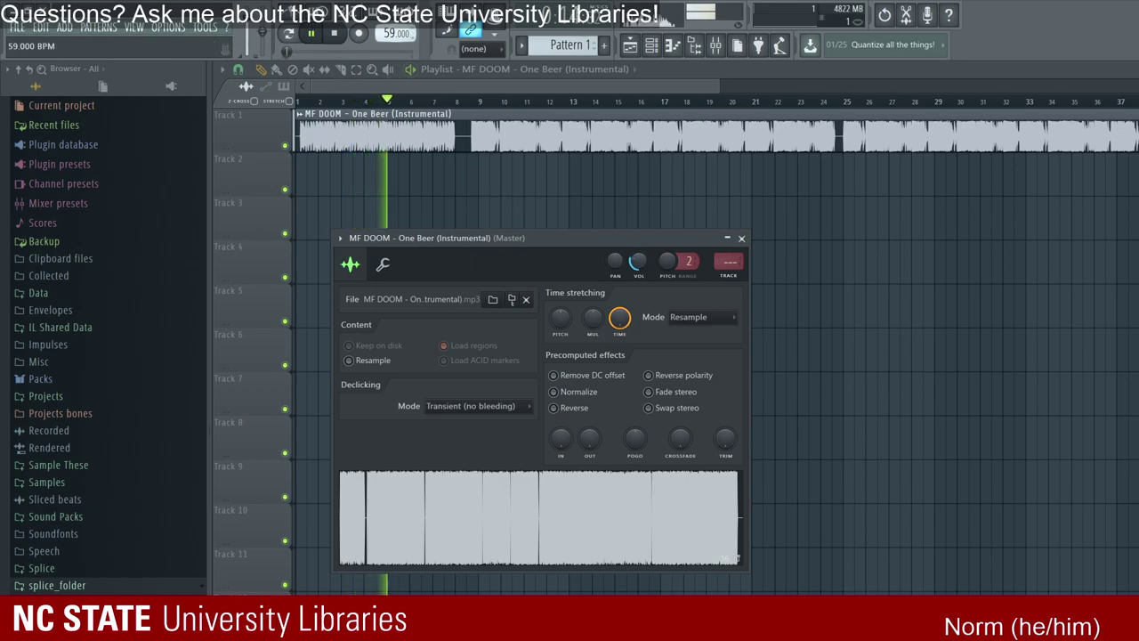
key(Escape)
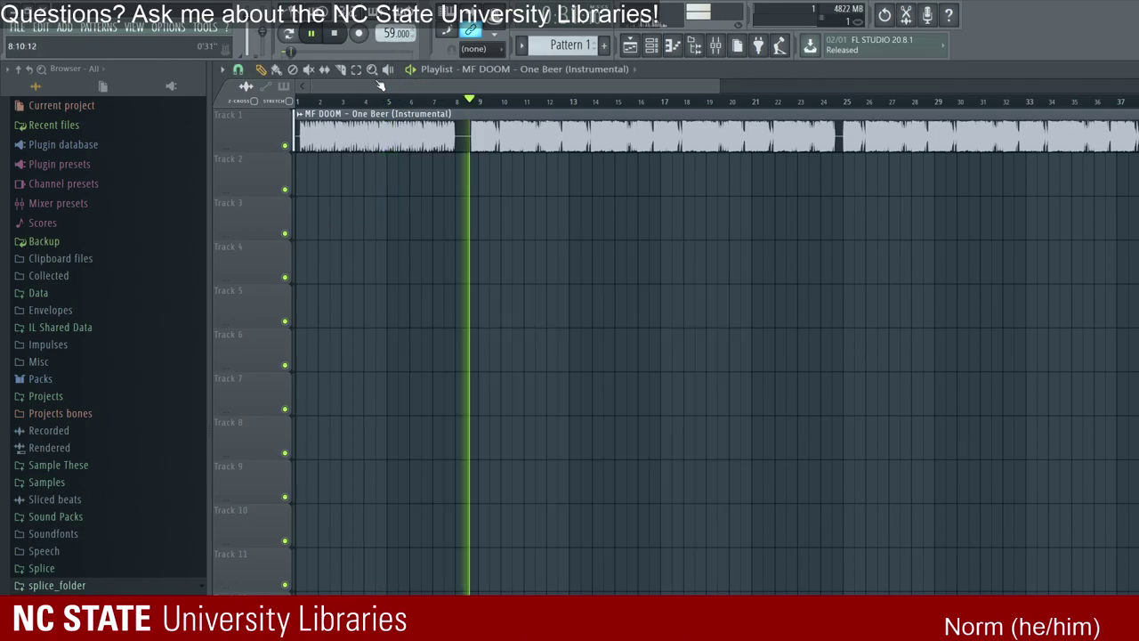
Step: Route the One Beer sample to mixer Insert 1 and add Fruity parametric EQ 2 to that insert
scroll(391, 83, up, 5)
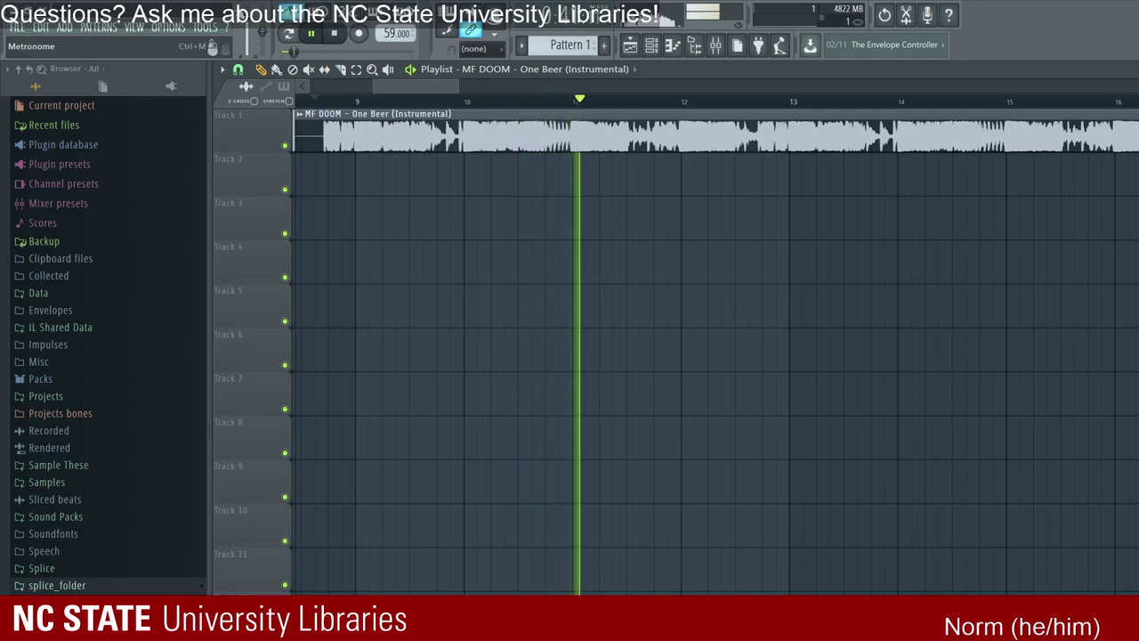
double_click(503, 101)
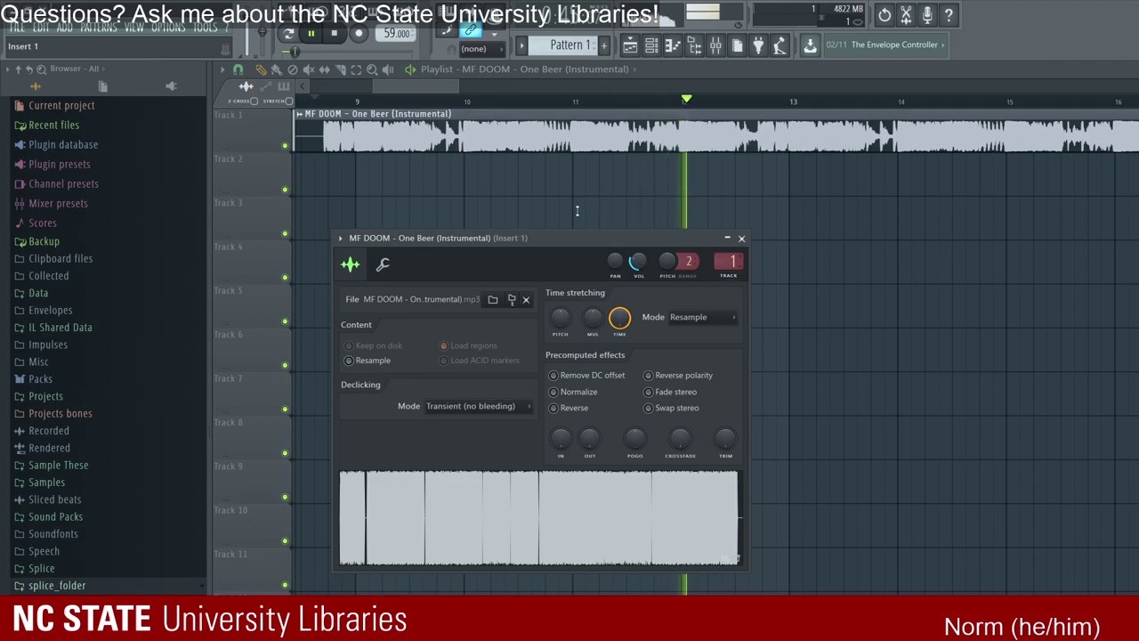
key(F9)
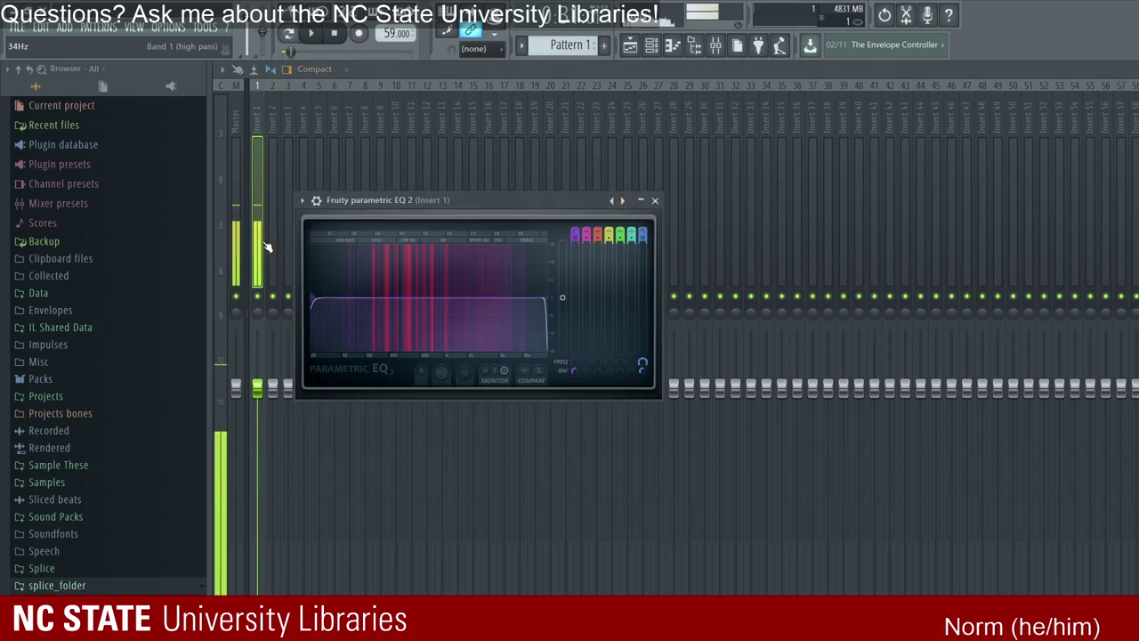
Step: Raise the EQ's band 1 high-pass cutoff, lower its band 7 low-pass cutoff, and soften the high-pass slope to isolate the midrange
mouse_move(368, 297)
mouse_down()
mouse_move(336, 298)
mouse_move(372, 297)
mouse_up()
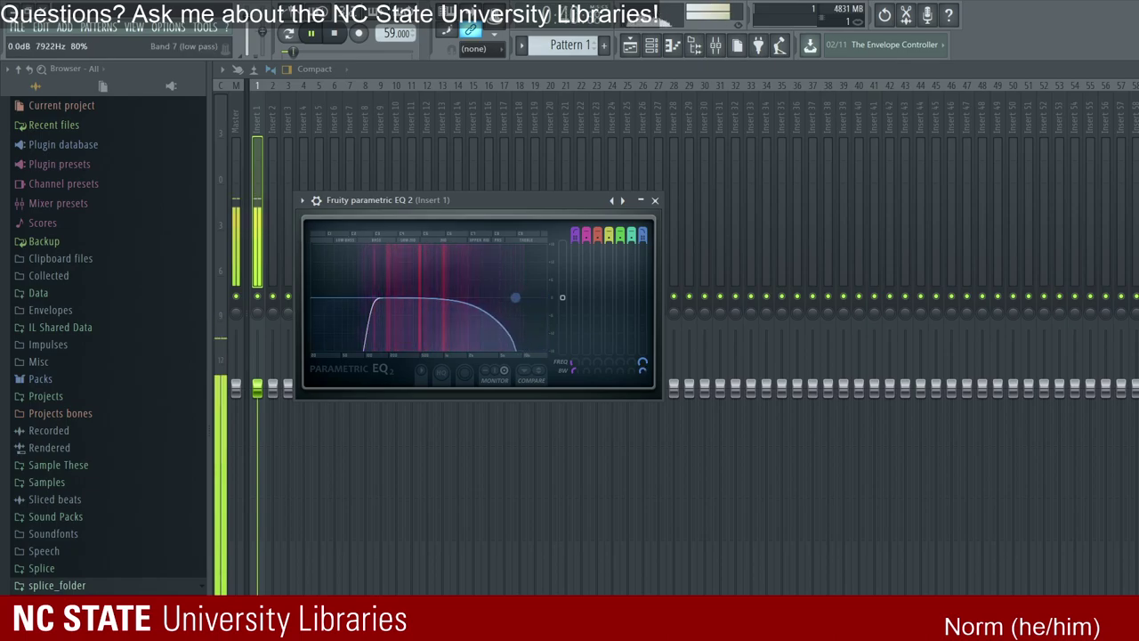
drag(397, 297, 419, 297)
drag(338, 244, 279, 242)
mouse_move(525, 298)
mouse_down()
mouse_move(537, 297)
mouse_move(504, 297)
mouse_up()
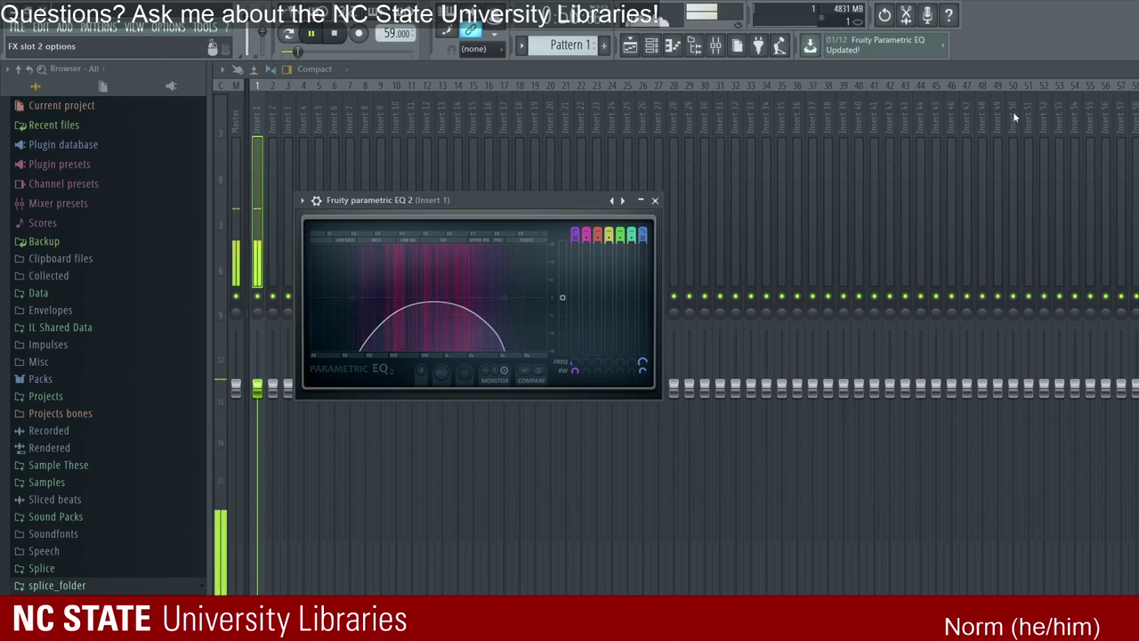
key(Escape)
Step: Add Fruity Reeverb 2 to Insert 1, raise its wet level, lower its dry level, and adjust its cut, room size and bass settings
click(1137, 134)
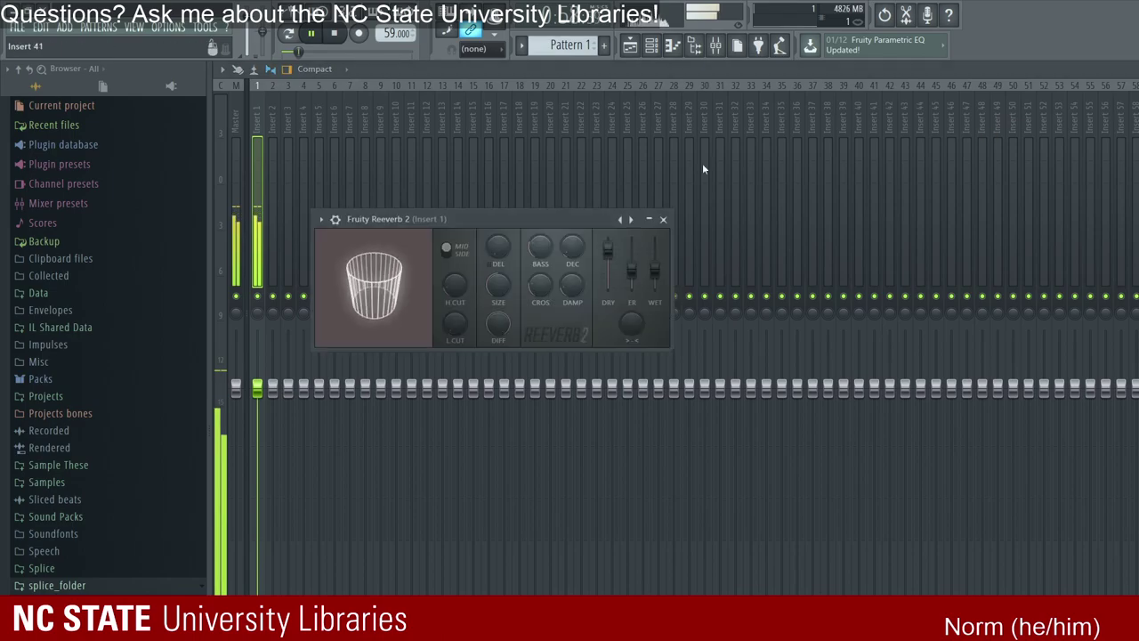
drag(654, 266, 608, 257)
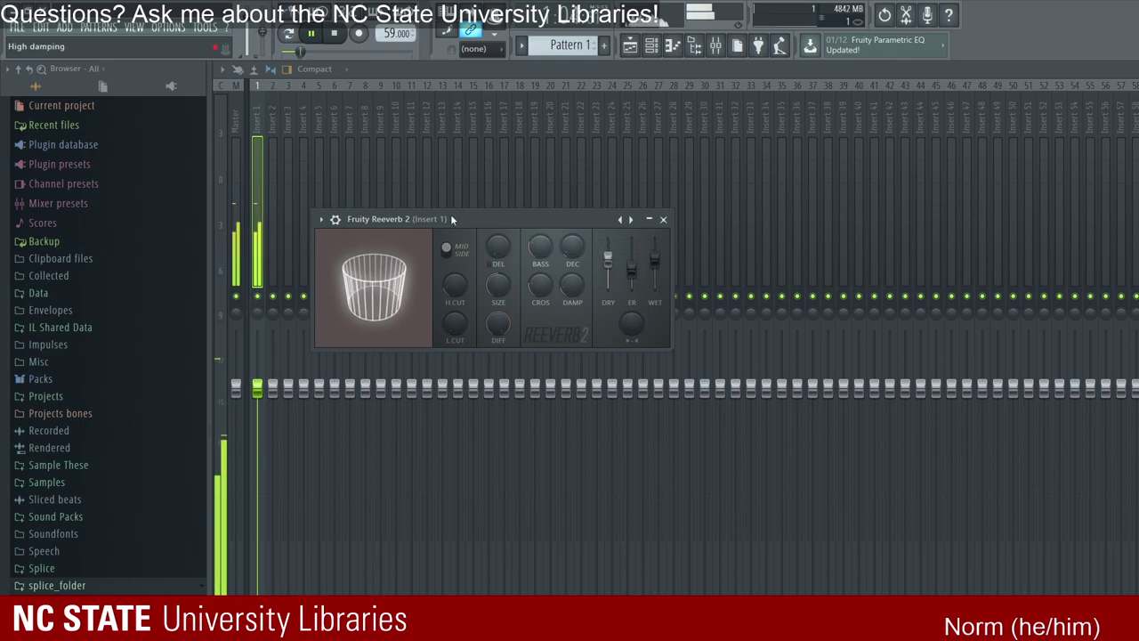
drag(449, 327, 450, 356)
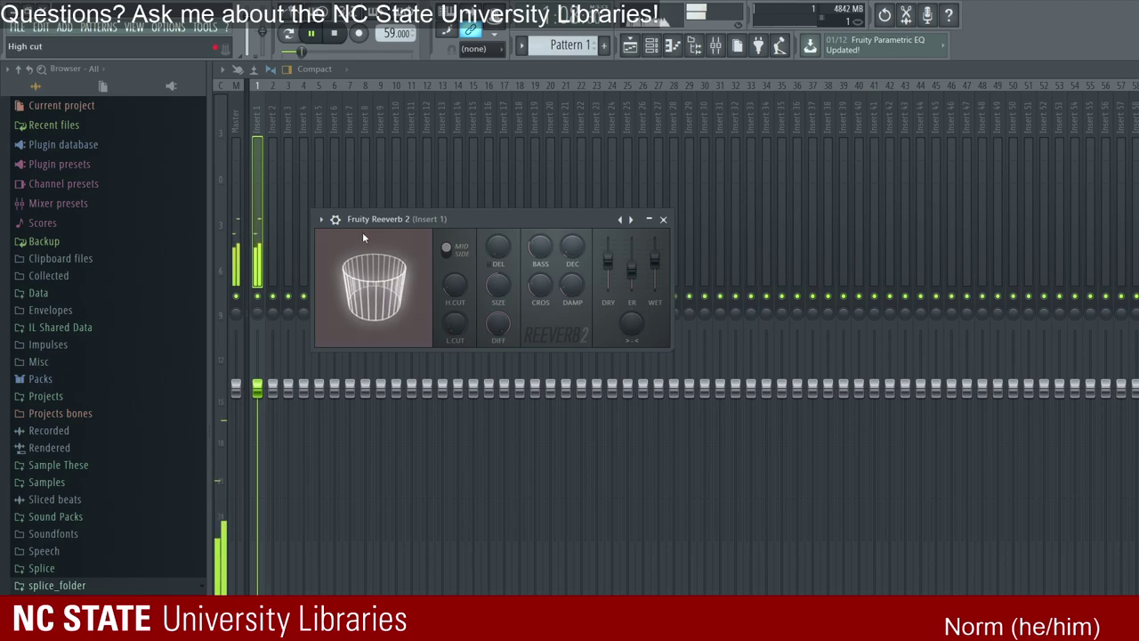
drag(454, 283, 455, 312)
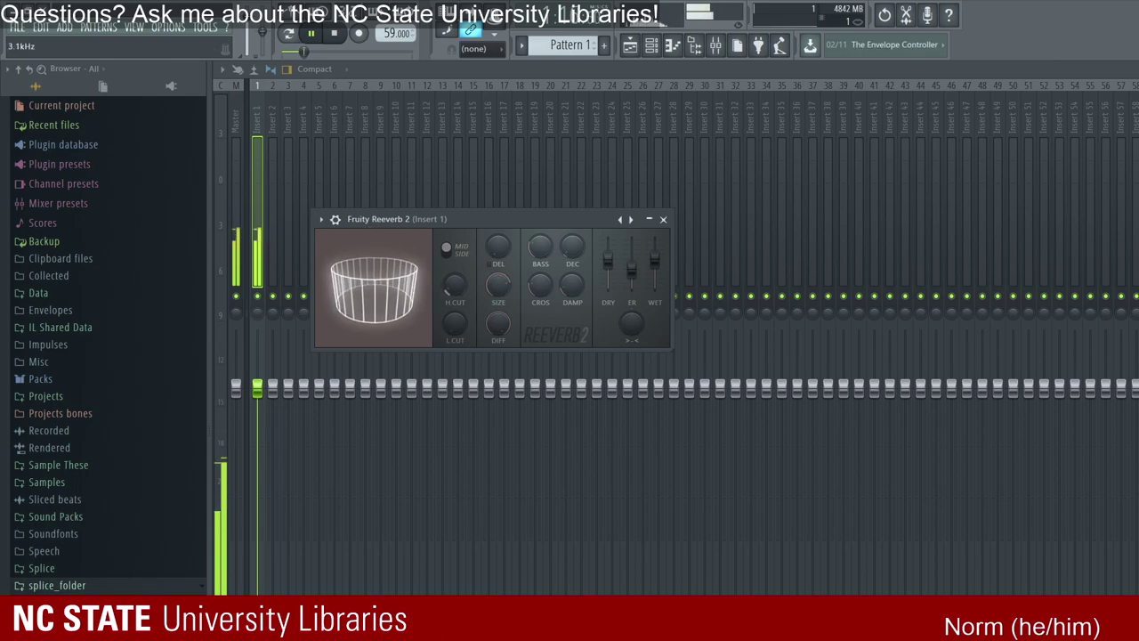
drag(498, 283, 393, 226)
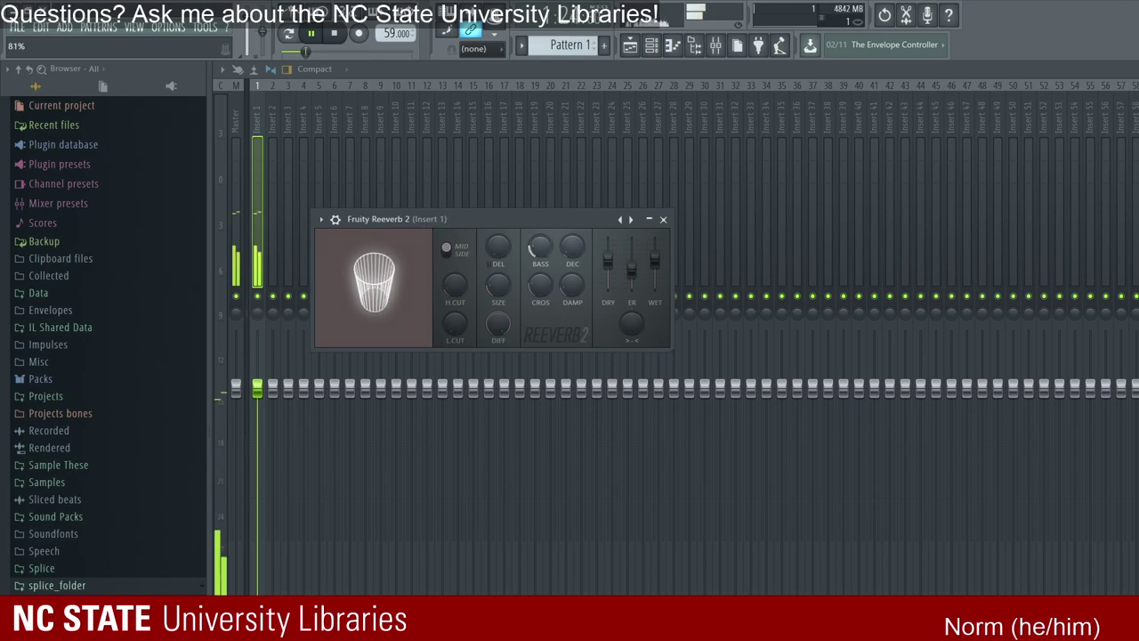
drag(540, 248, 457, 226)
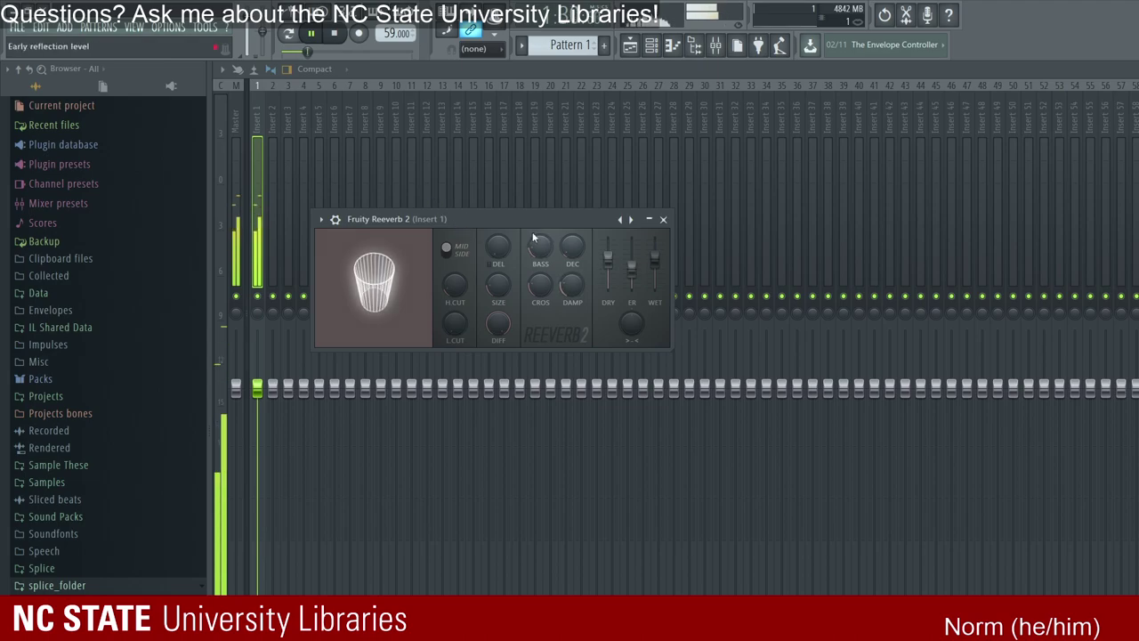
Step: Add Fruity delay bank with ping-pong feedback to Insert 1 and return to the playlist
key(Escape)
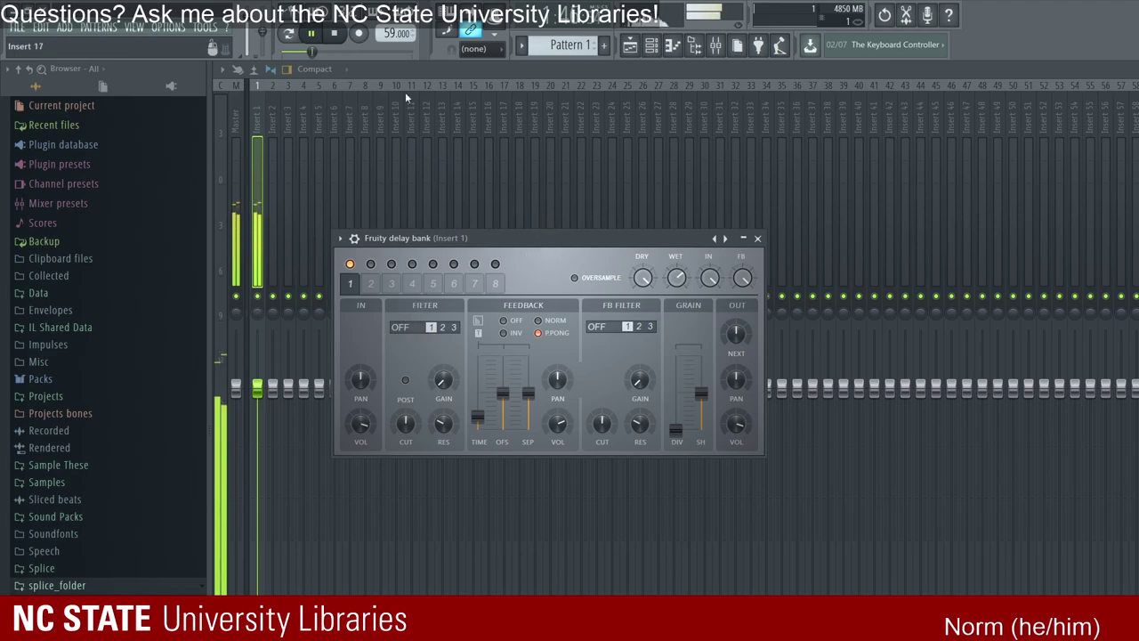
key(F5)
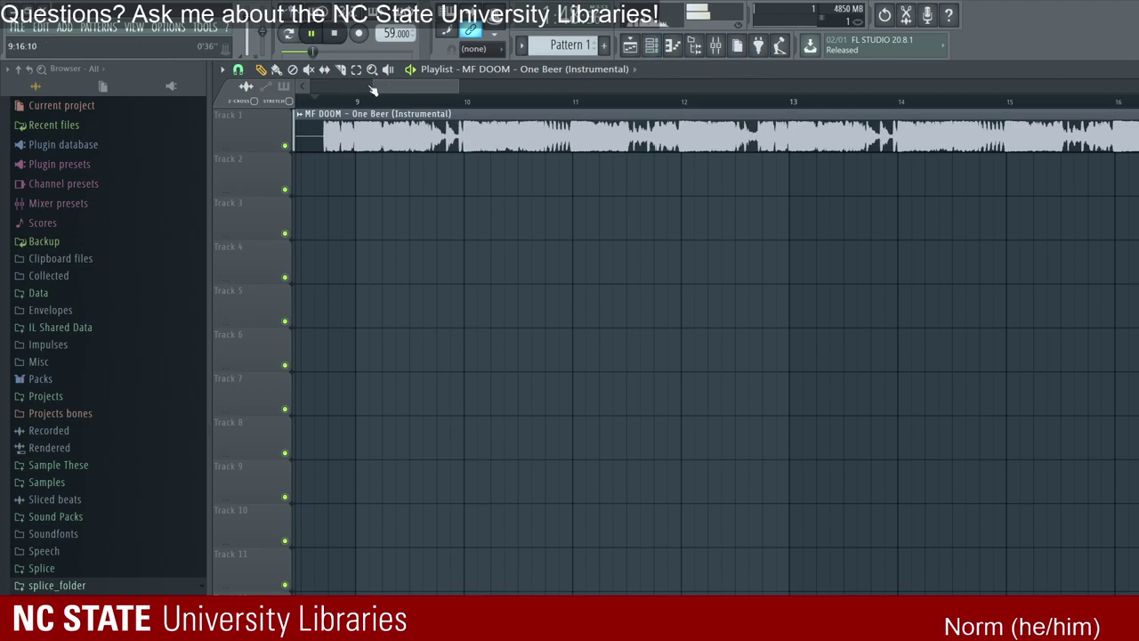
Step: Slice the One Beer clip between bars 8 and 9 where the beat starts, and play from the cut
click(342, 94)
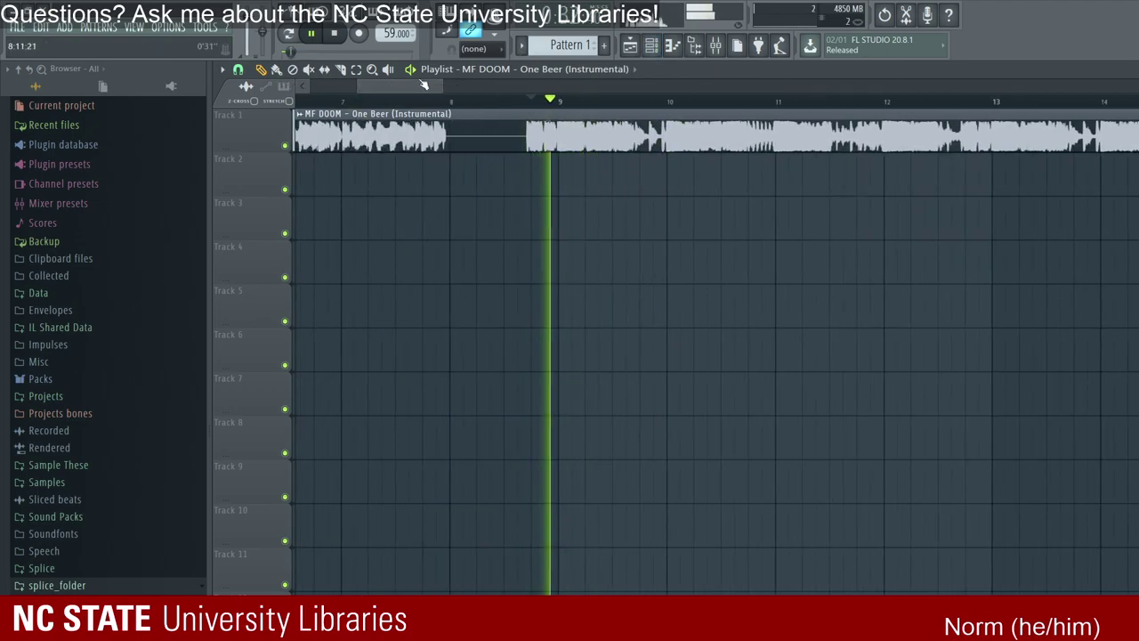
click(443, 102)
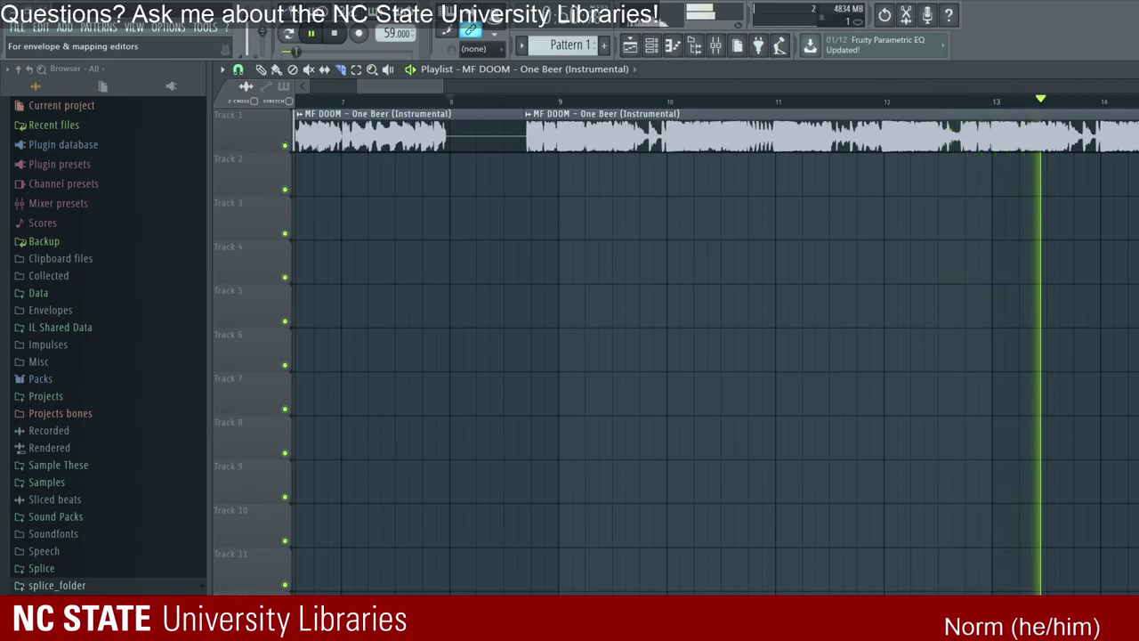
click(697, 99)
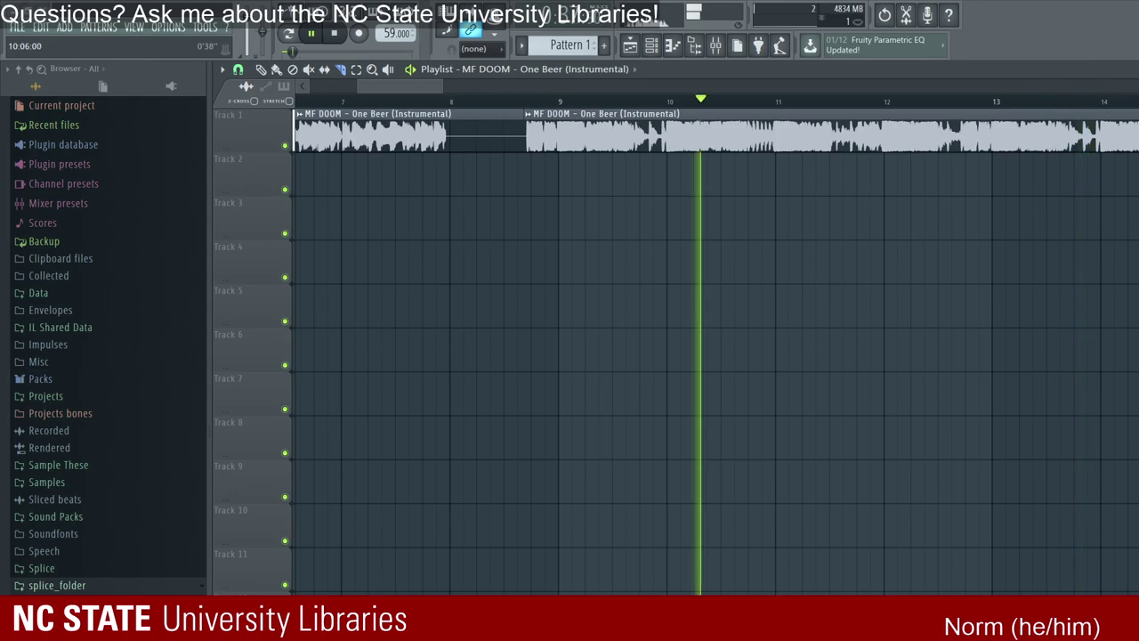
click(526, 100)
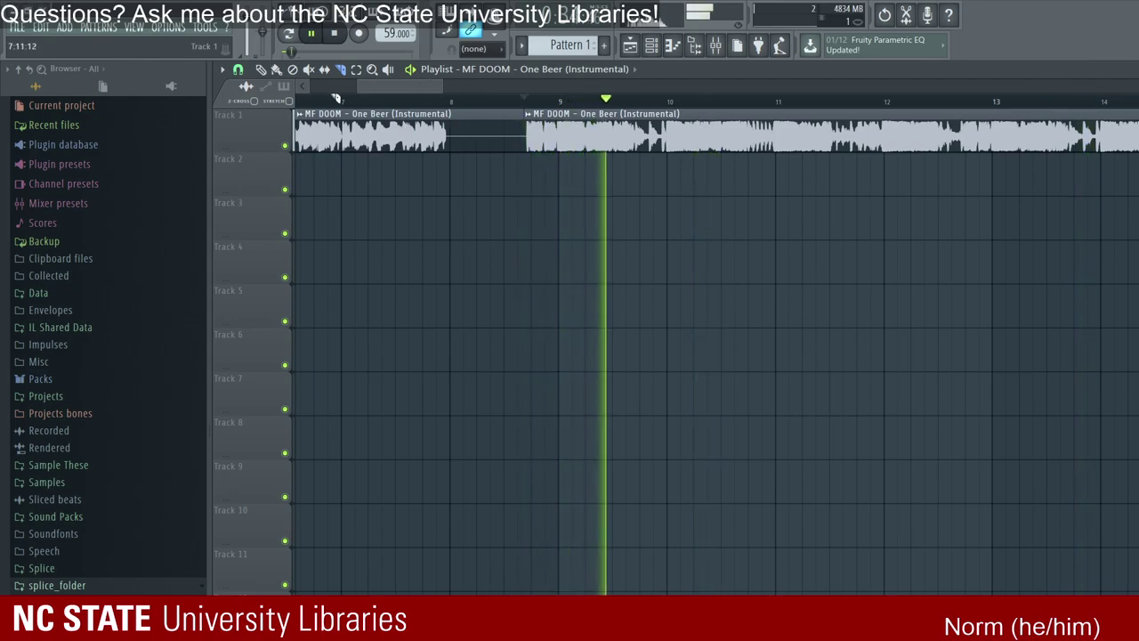
Step: Try moving the second One Beer clip to start at bar 9, and undo the move
drag(527, 114, 499, 113)
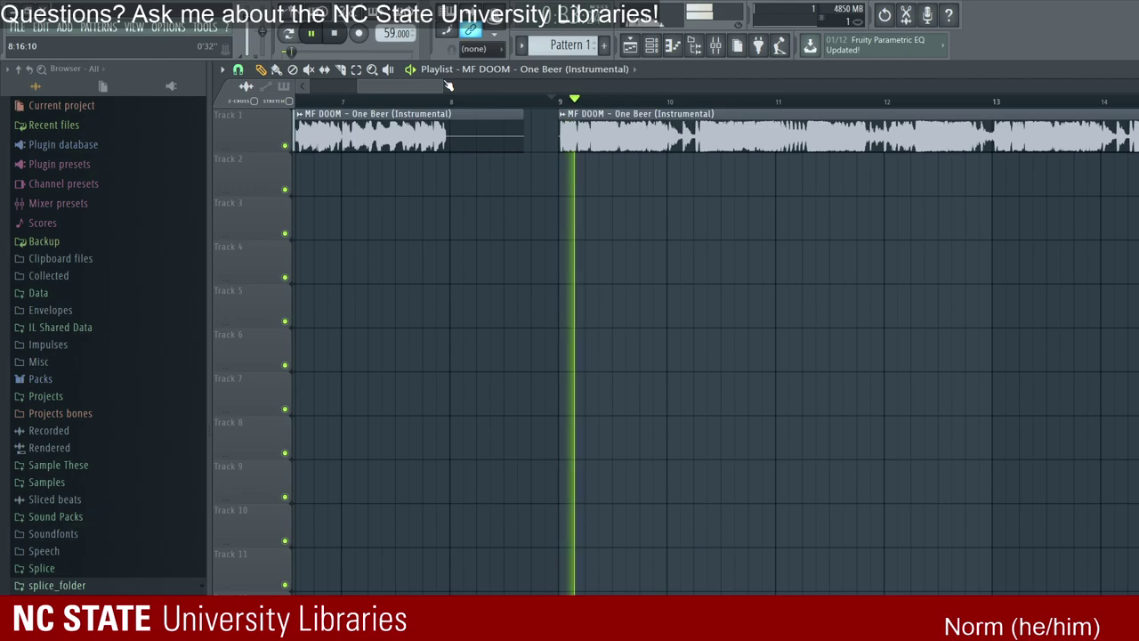
mouse_move(459, 99)
mouse_down()
mouse_move(431, 95)
mouse_move(444, 95)
mouse_up()
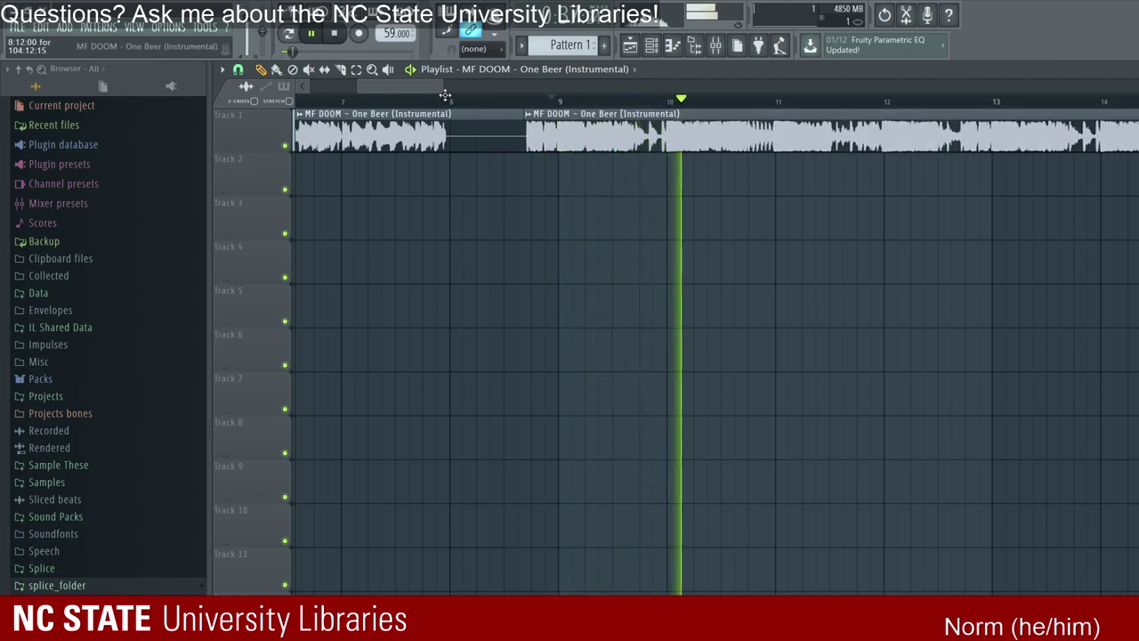
Step: Slice the One Beer clip at bar 9, discard the parts before it, and move the remaining section to bar 1 on Track 1
click(340, 69)
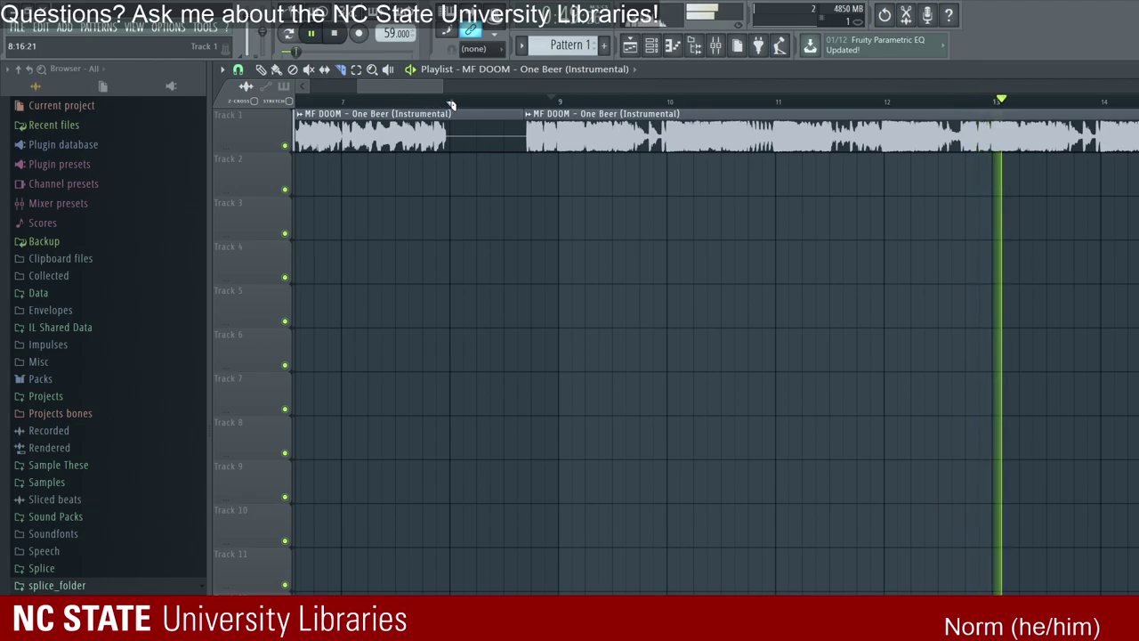
drag(456, 86, 414, 95)
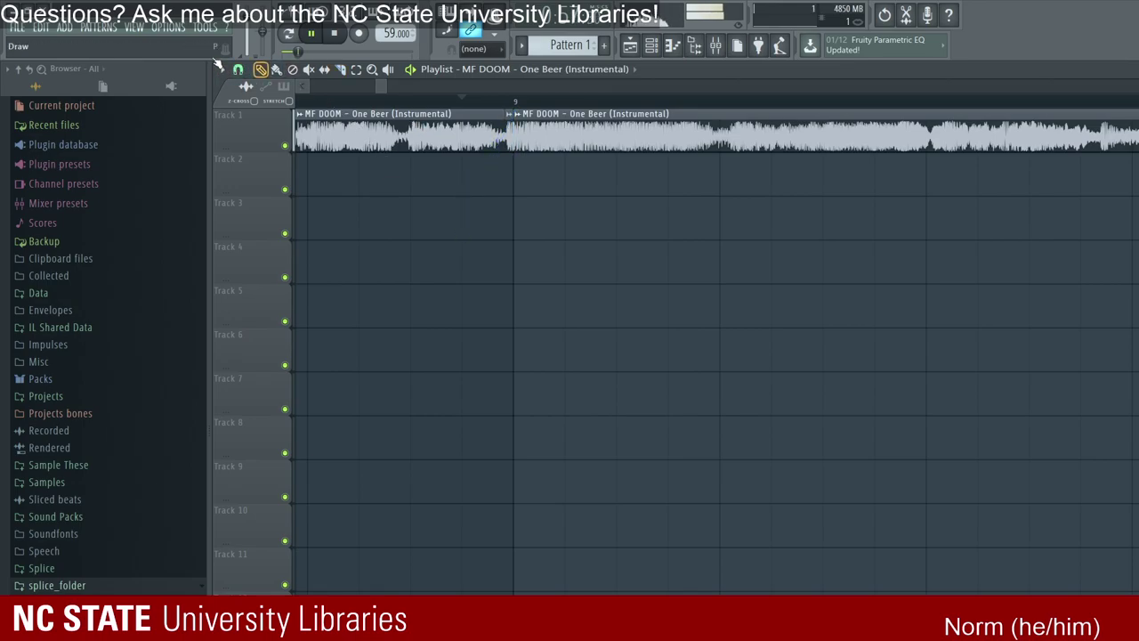
scroll(322, 85, up, 3)
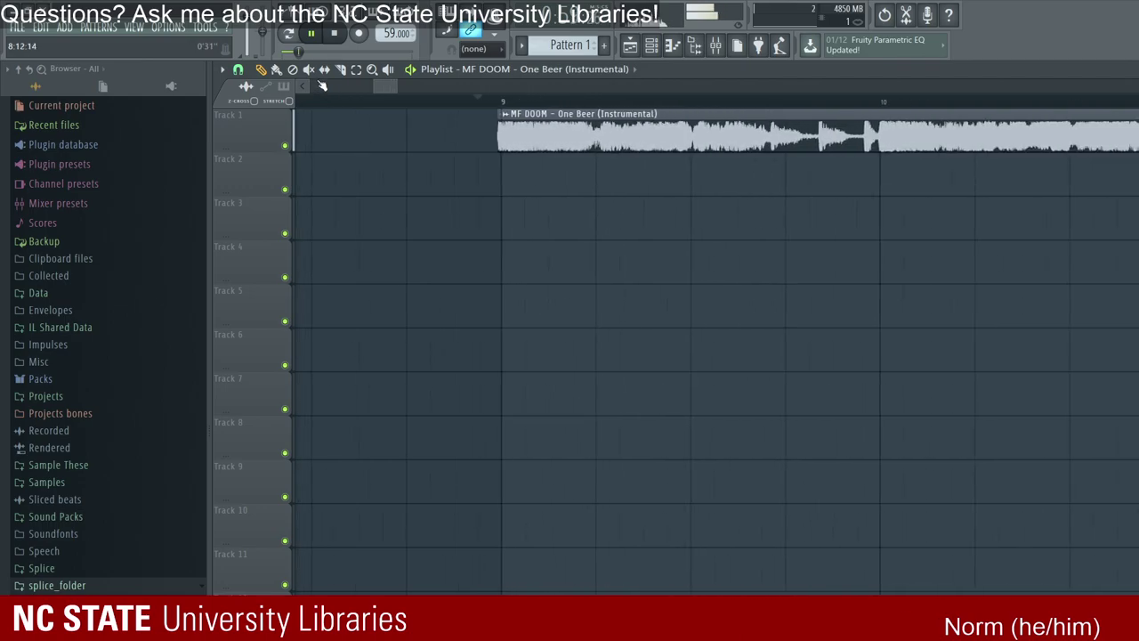
scroll(322, 85, down, 5)
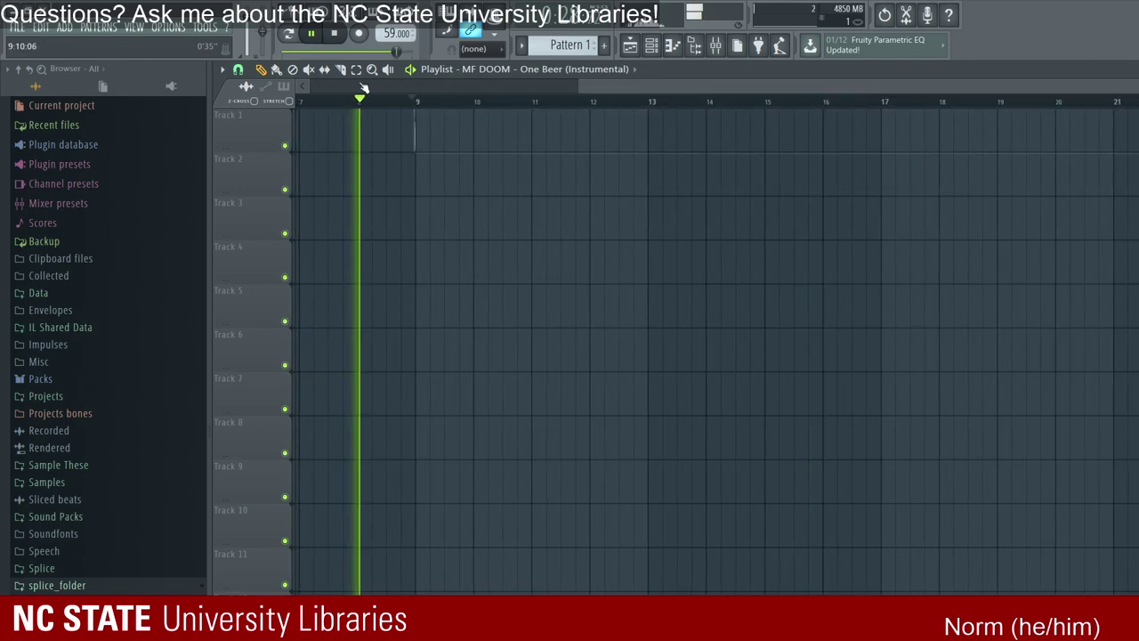
drag(483, 75, 428, 96)
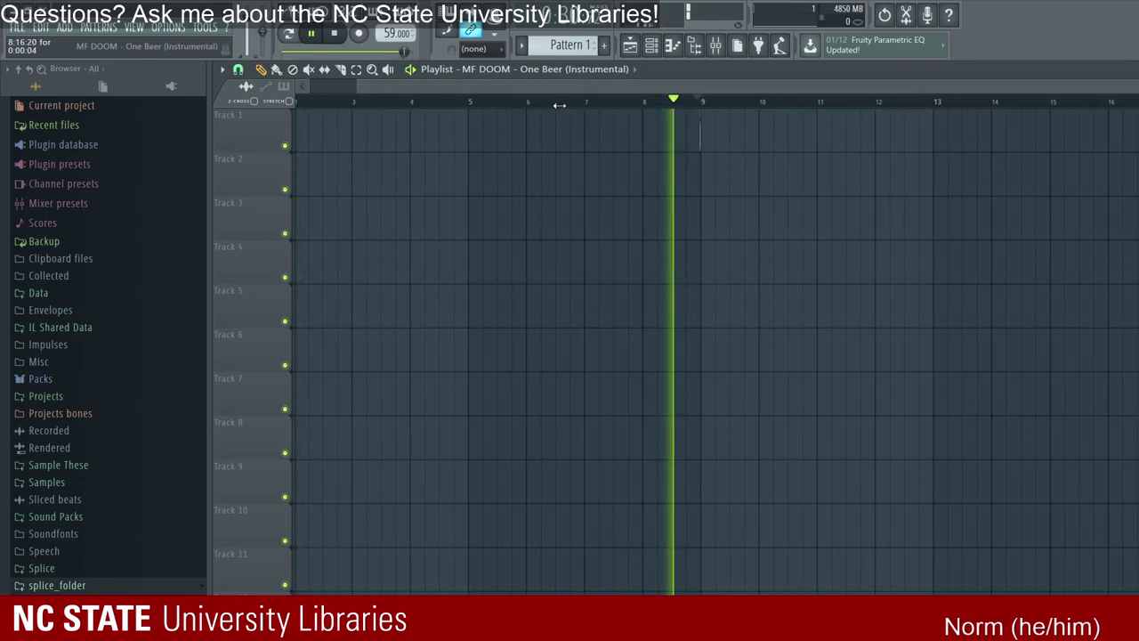
drag(562, 100, 258, 91)
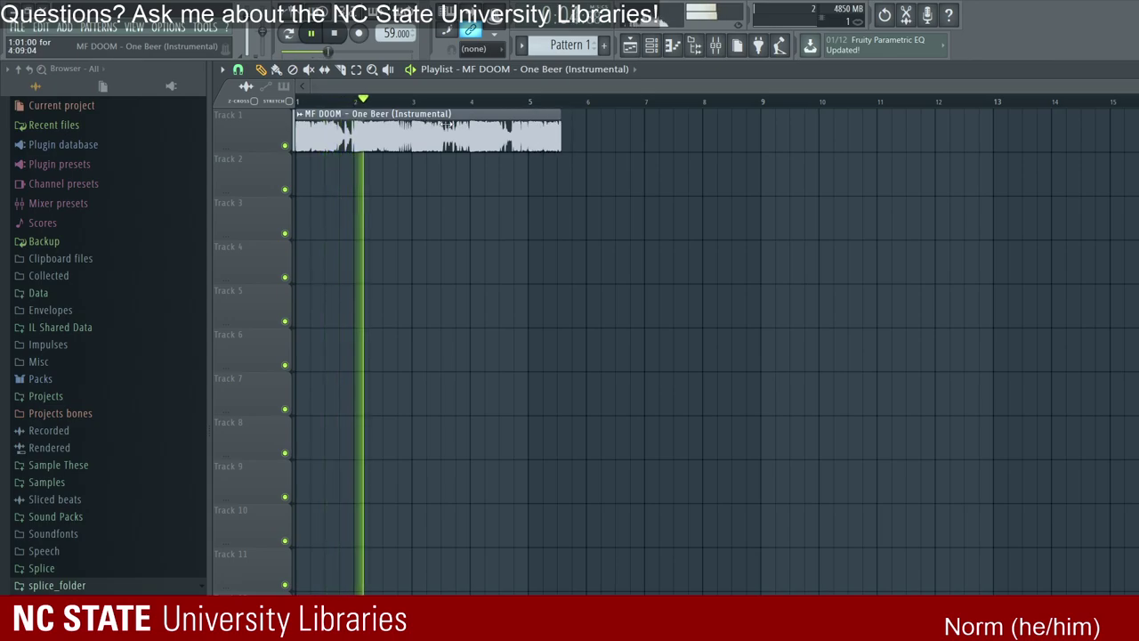
Step: Cut off the end of the One Beer clip at bar 5
scroll(433, 86, up, 5)
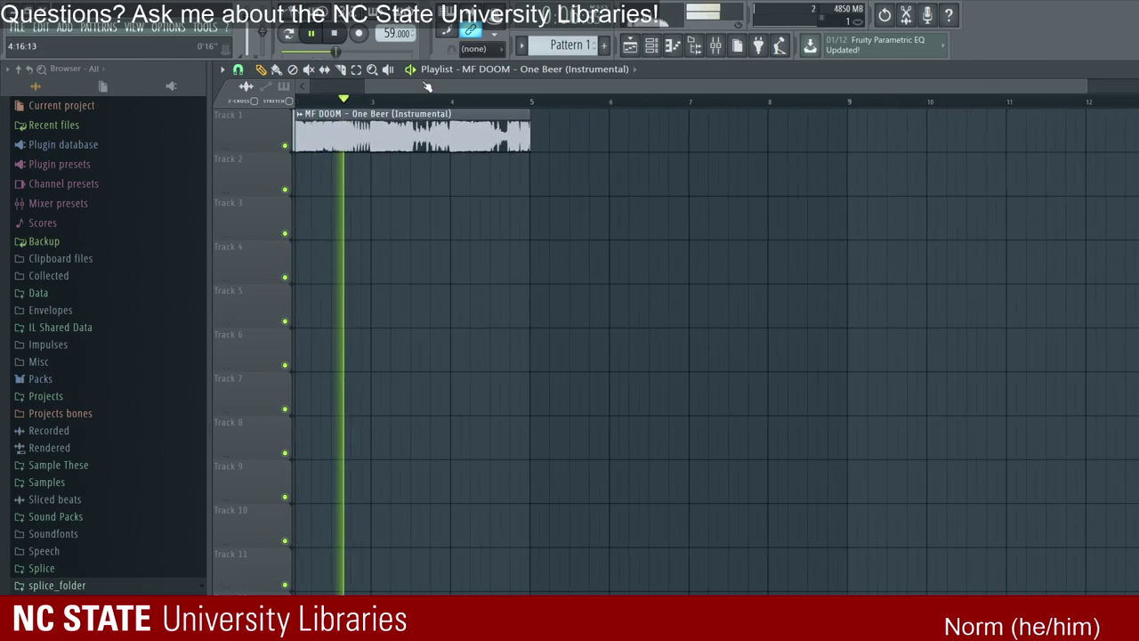
scroll(434, 86, down, 2)
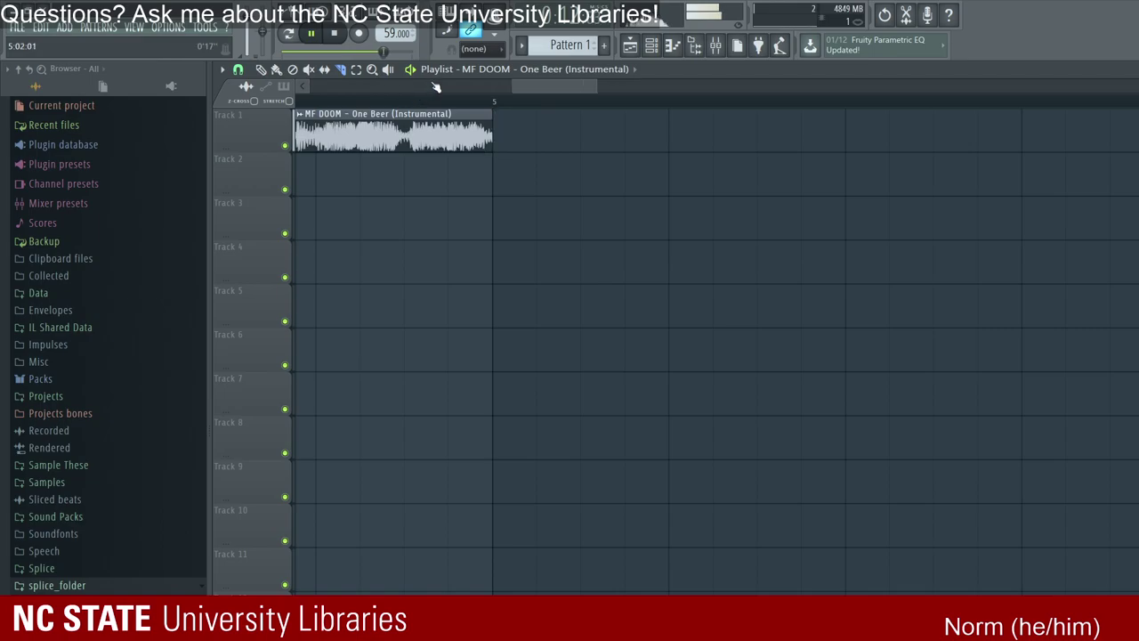
scroll(433, 85, up, 3)
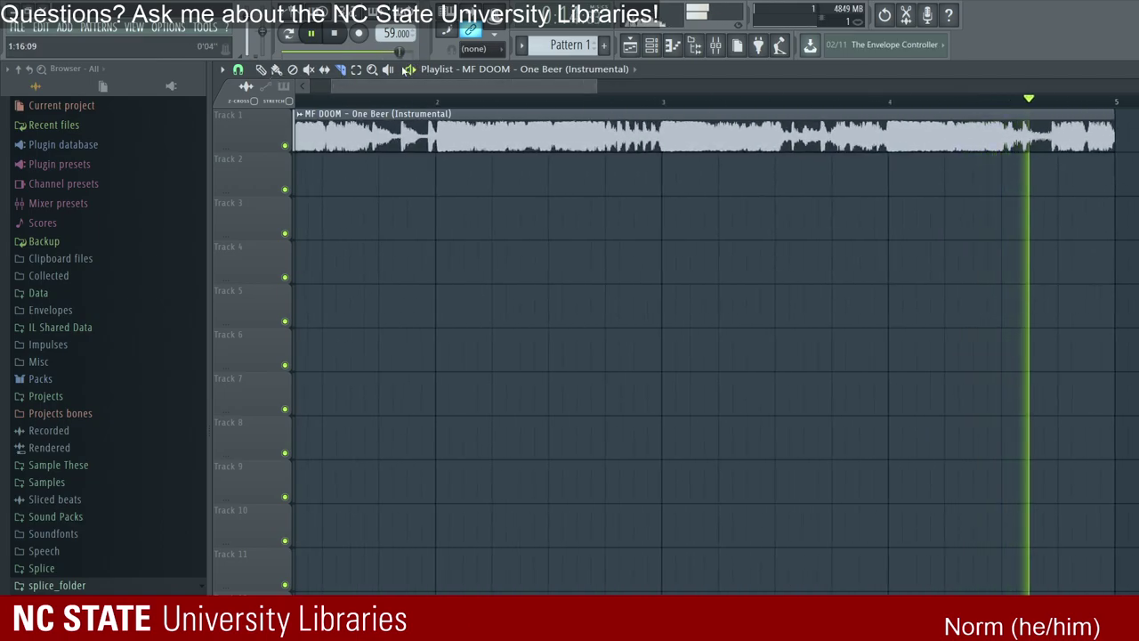
Step: Raise the project tempo to 66 BPM and close the channel rack
key(F6)
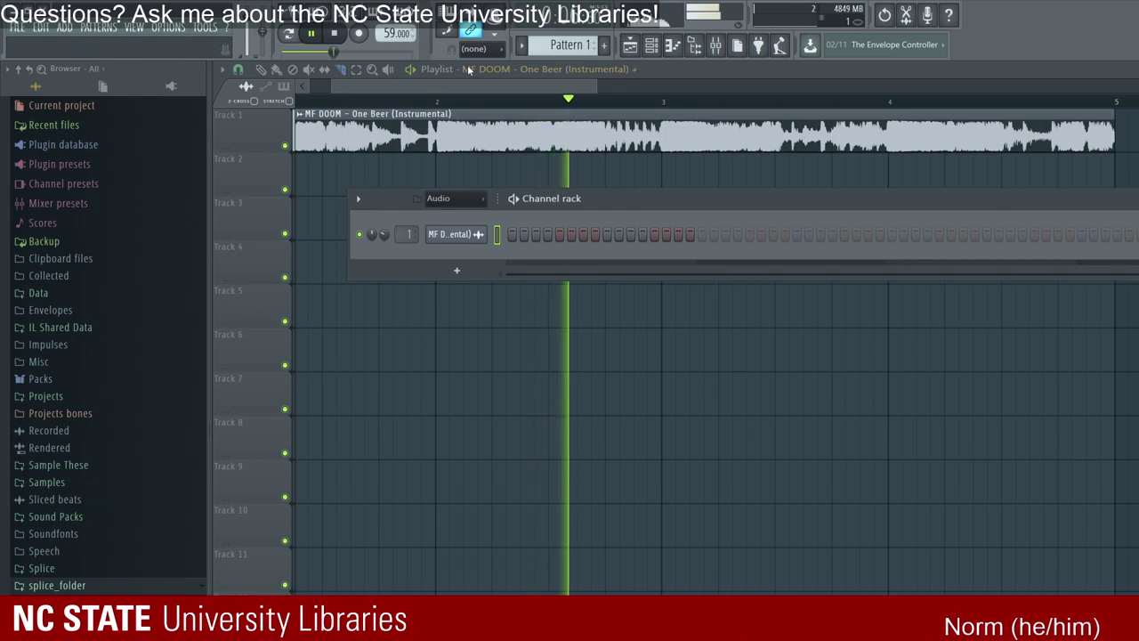
scroll(396, 33, up, 3)
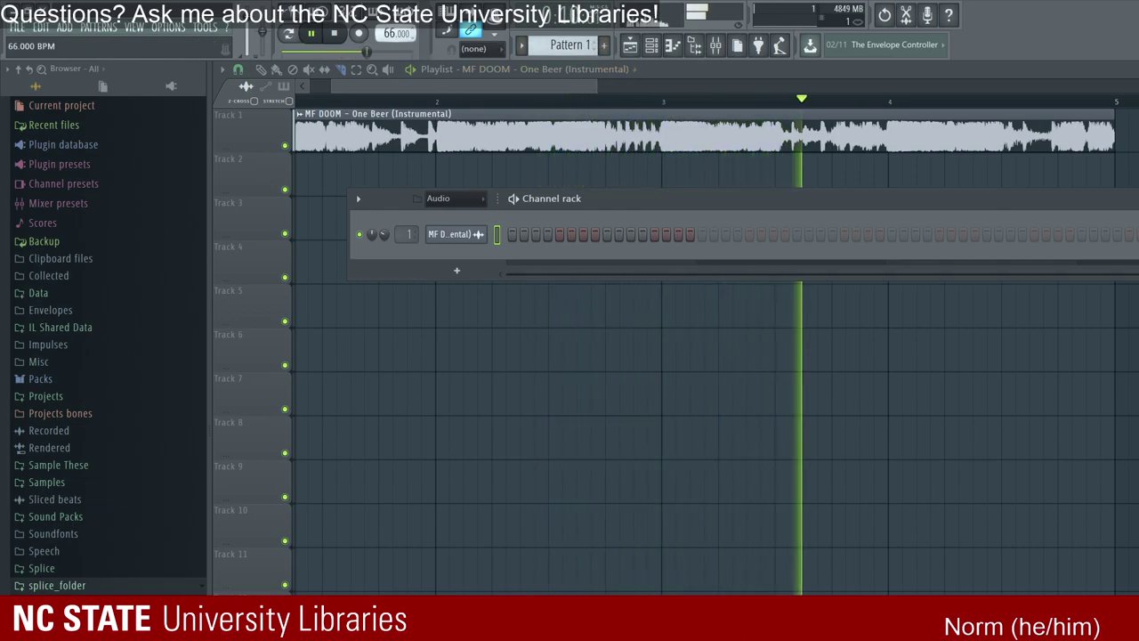
click(652, 45)
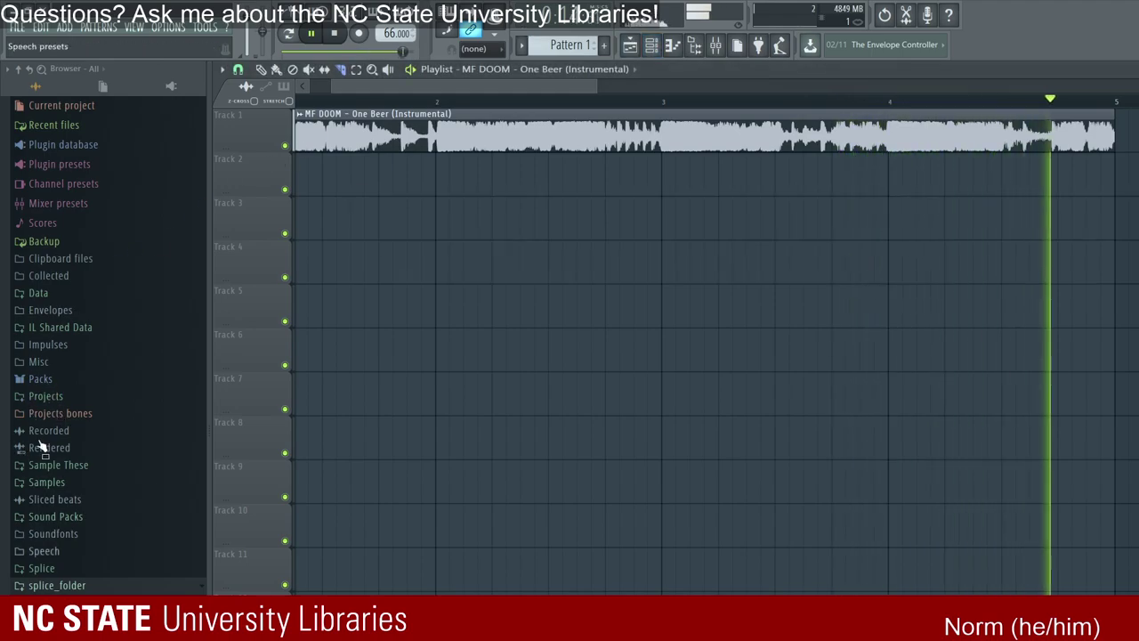
Step: Add Soulection Snares 14 from the Soulection Drum Kit sound pack to the channel rack, with a hit on step 9
click(52, 516)
scroll(67, 500, down, 4)
scroll(67, 500, down, 5)
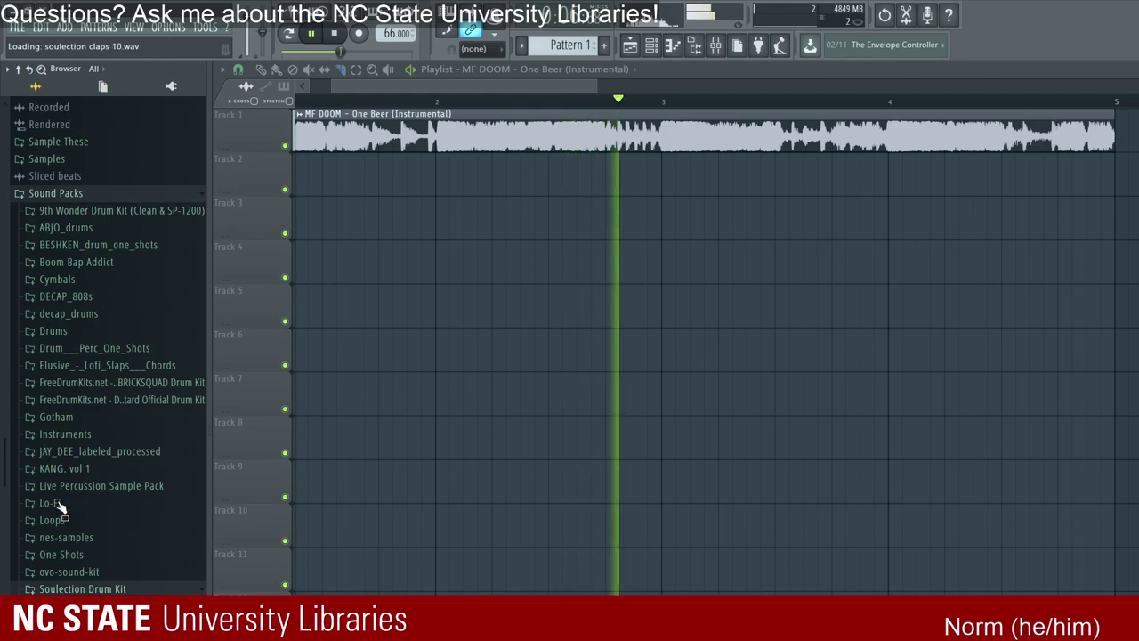
scroll(71, 560, down, 3)
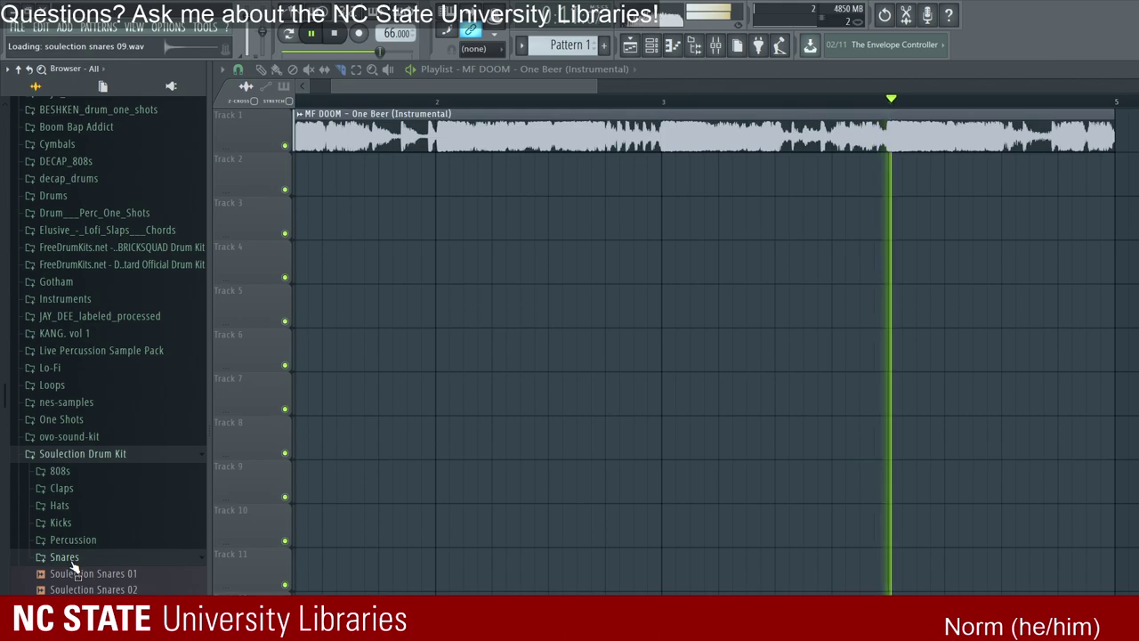
scroll(80, 567, down, 2)
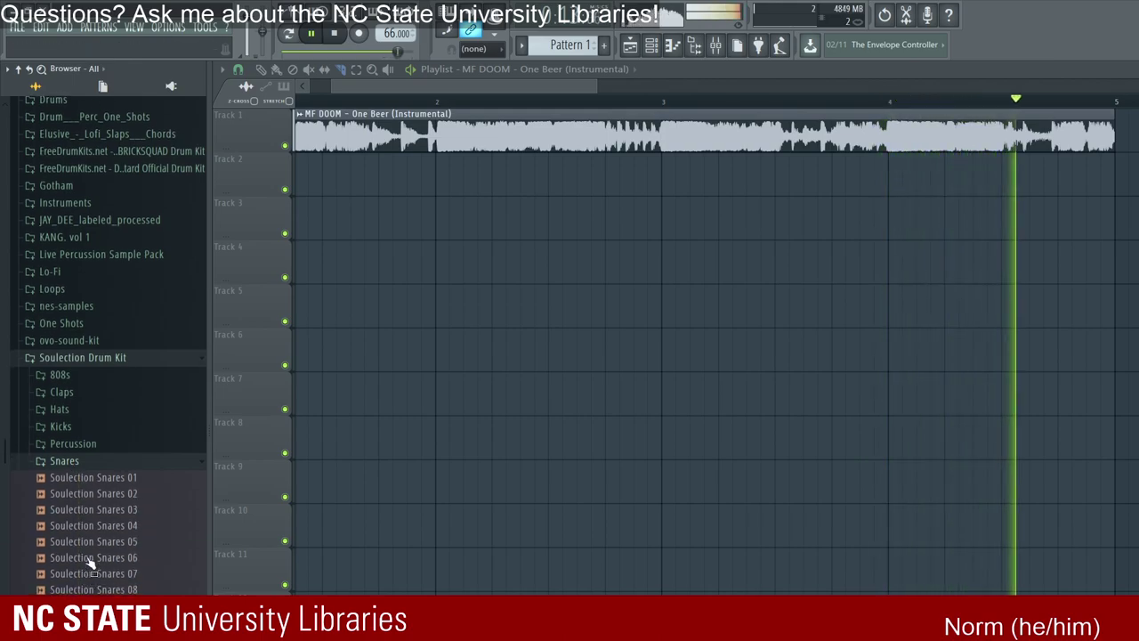
click(651, 44)
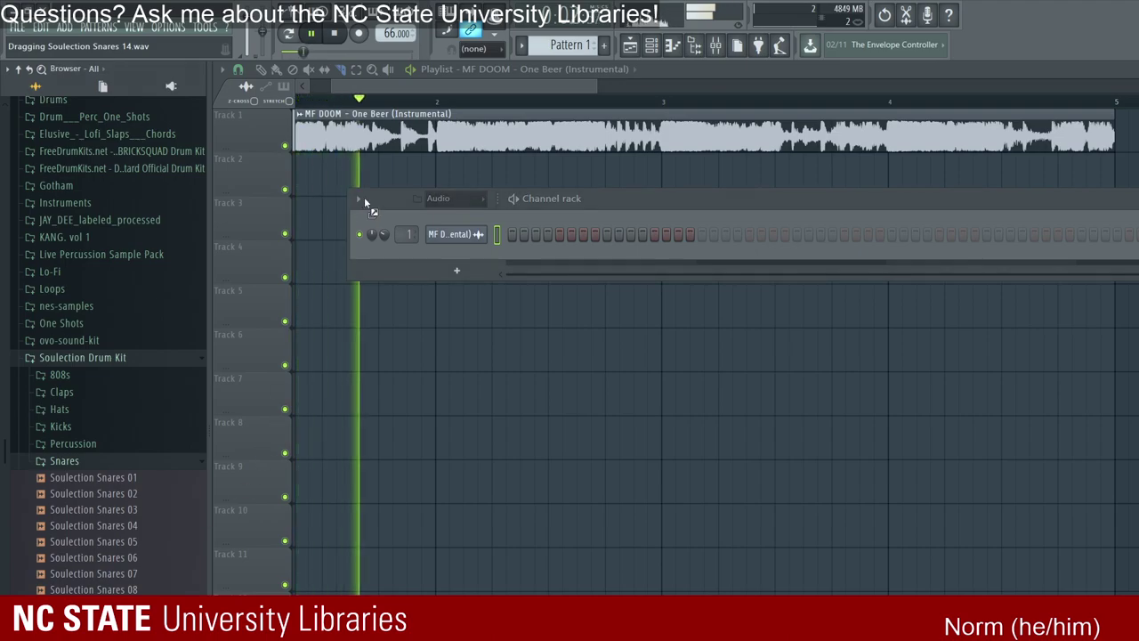
drag(364, 197, 365, 201)
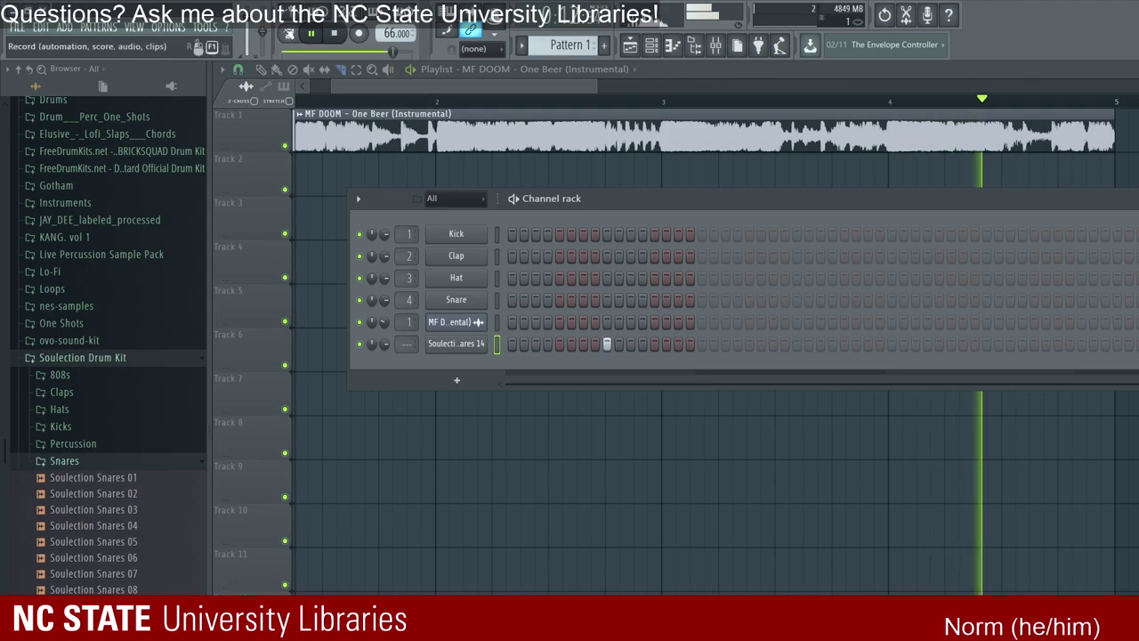
Step: Place Pattern 1 on Track 2 of the playlist at bar 1, under the One Beer clip
key(F6)
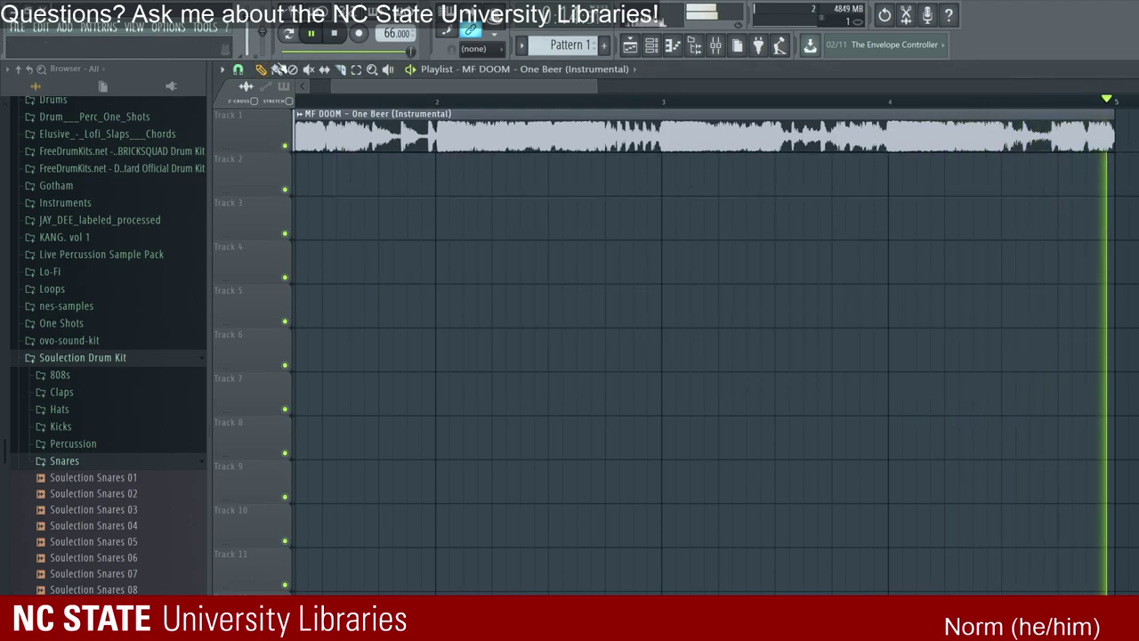
key(F6)
key(F6)
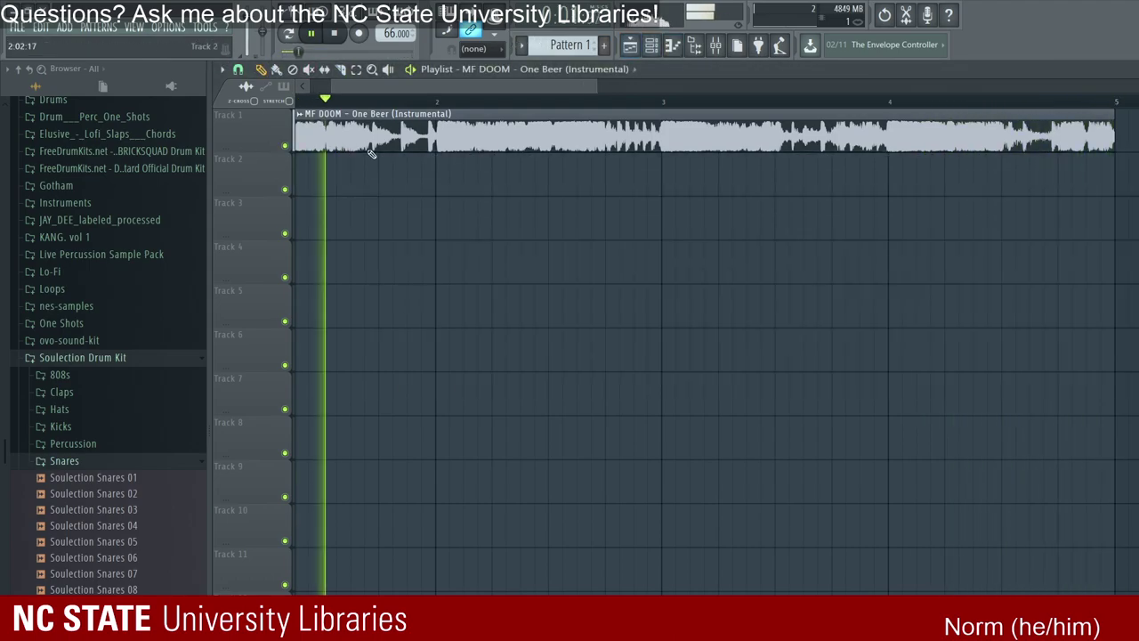
click(343, 186)
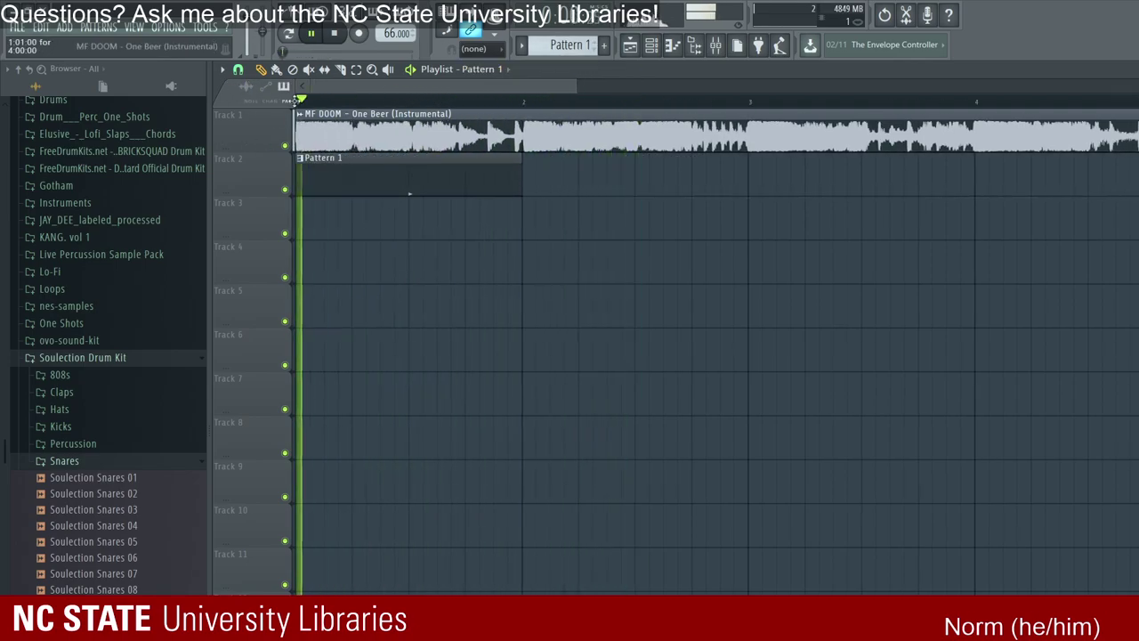
Step: Reprogram Soulection Snares 14 with hits on steps 5, 13, 21 and 29, and raise the tempo to 77 BPM
key(F7)
key(F6)
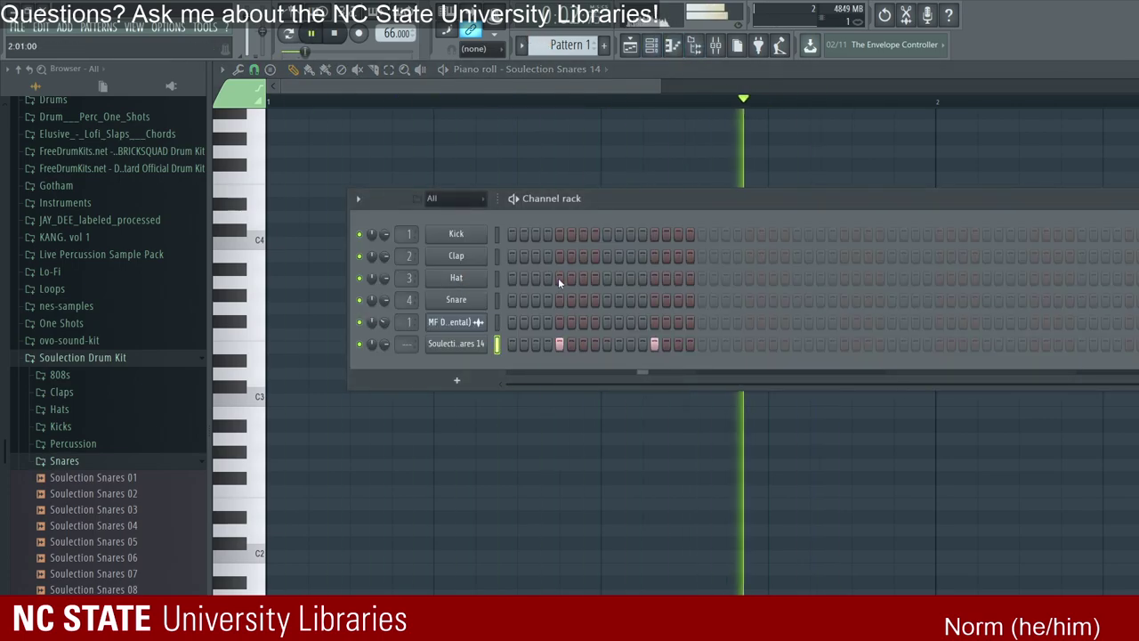
key(space)
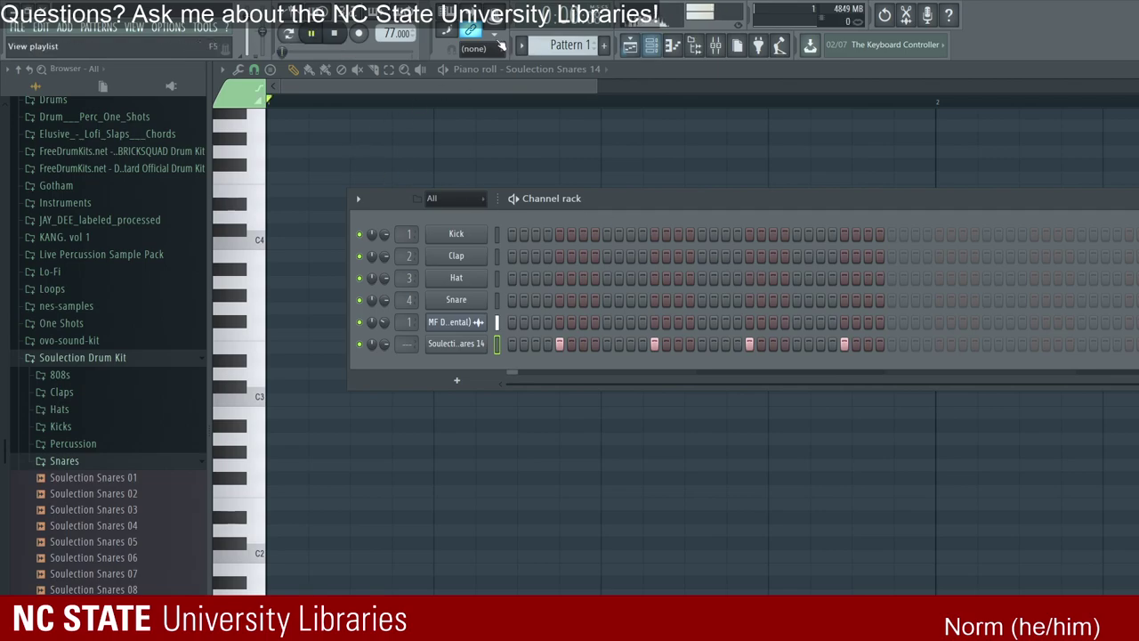
Step: Lay out Pattern 1 on Track 2 as two-bar clips starting at bars 1 and 3
key(F5)
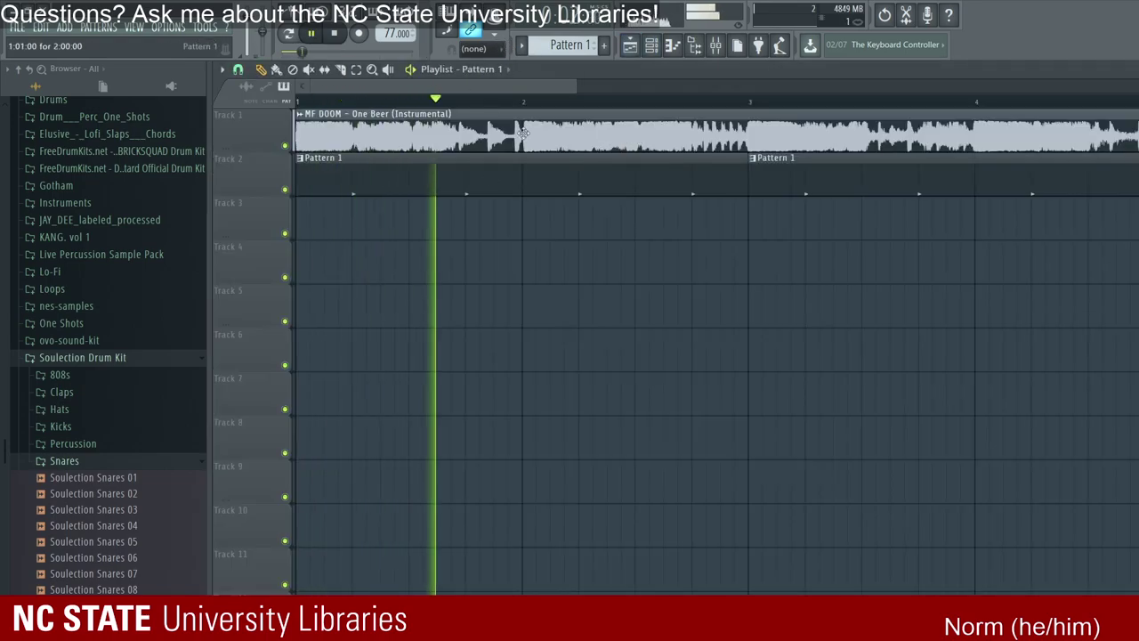
key(F7)
key(F5)
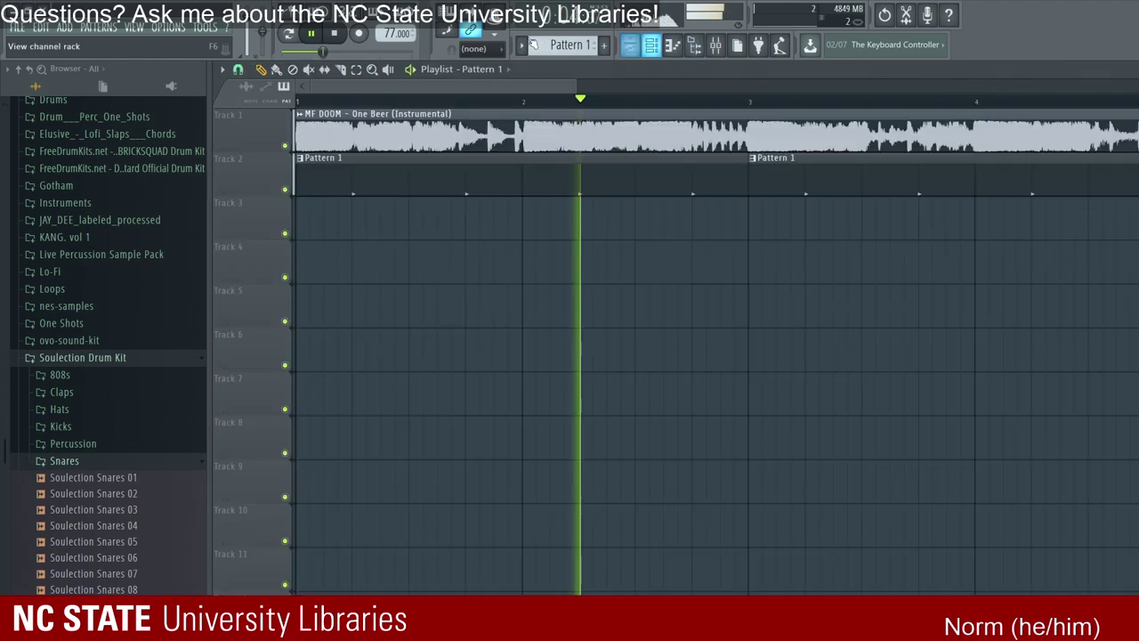
Step: Transpose all Soulection Snares 14 notes down to F4 in the piano roll
key(F7)
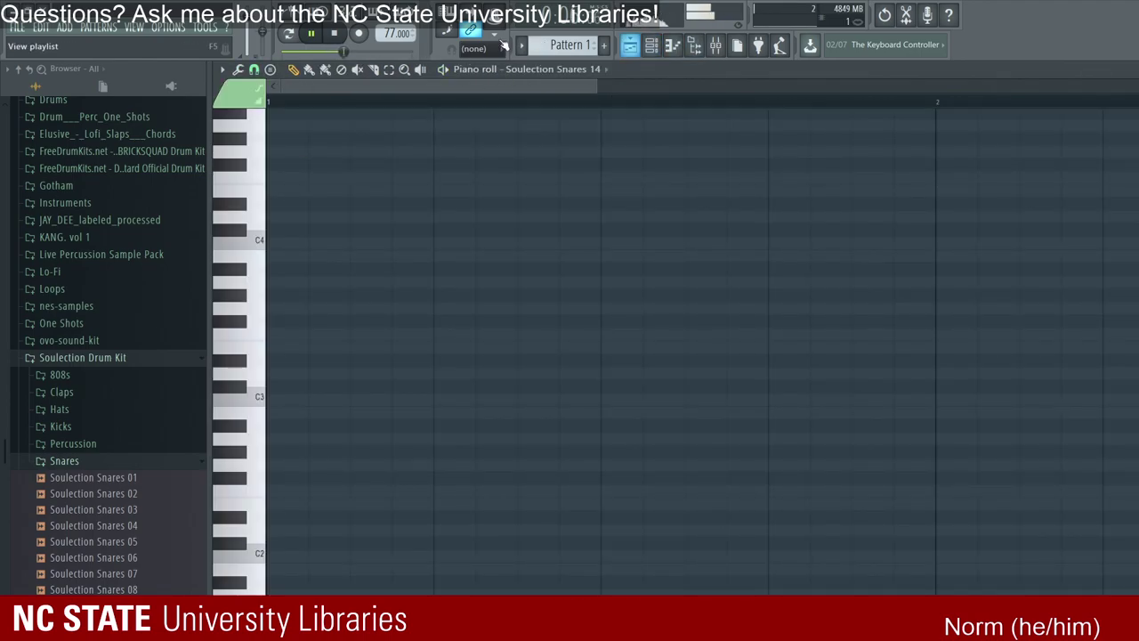
scroll(299, 249, up, 4)
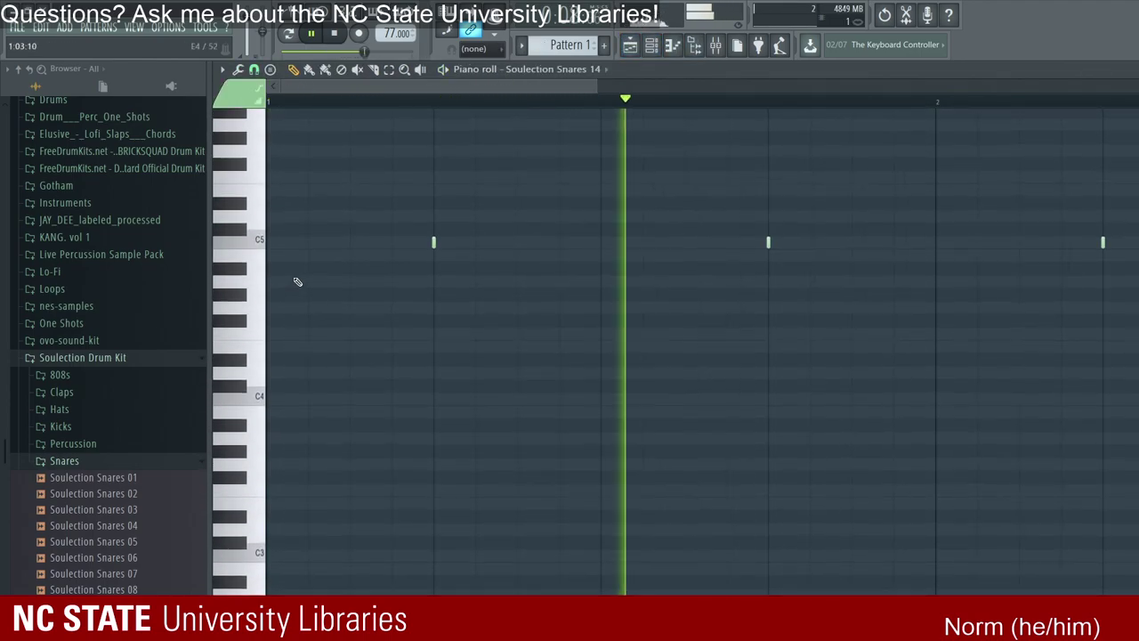
key(ctrl+Down)
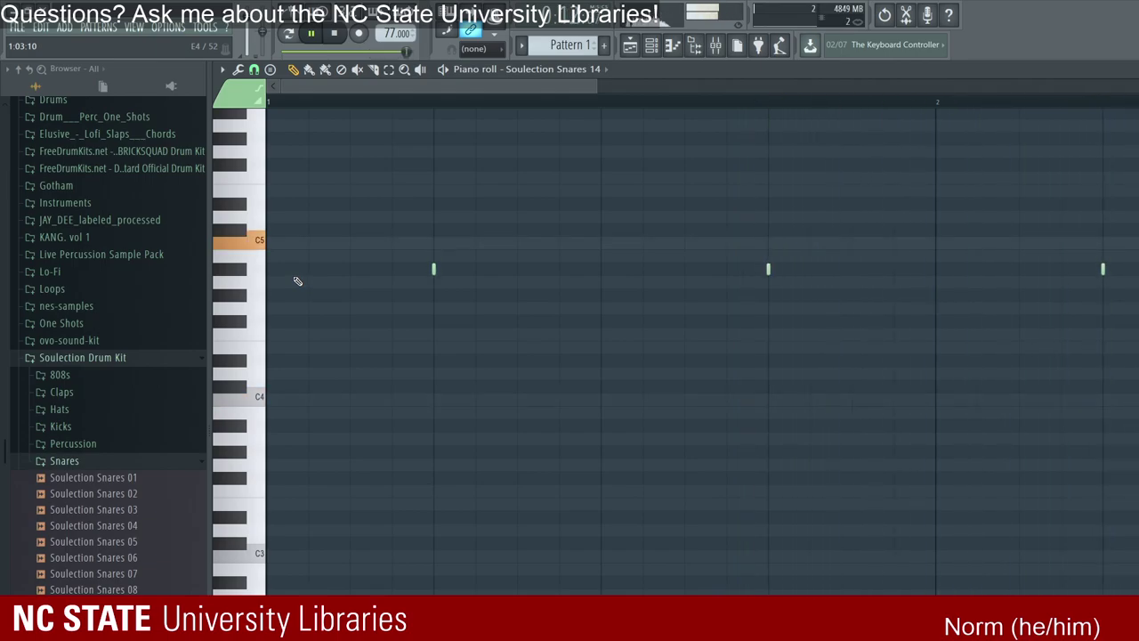
key(Down)
key(Down)
key(Down)
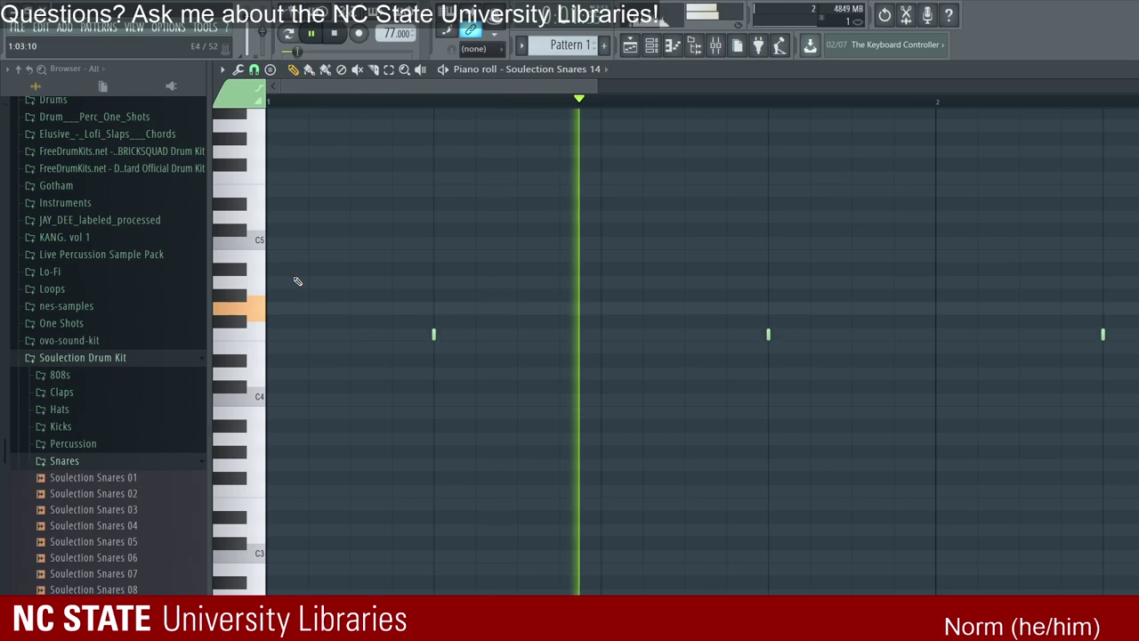
key(Up)
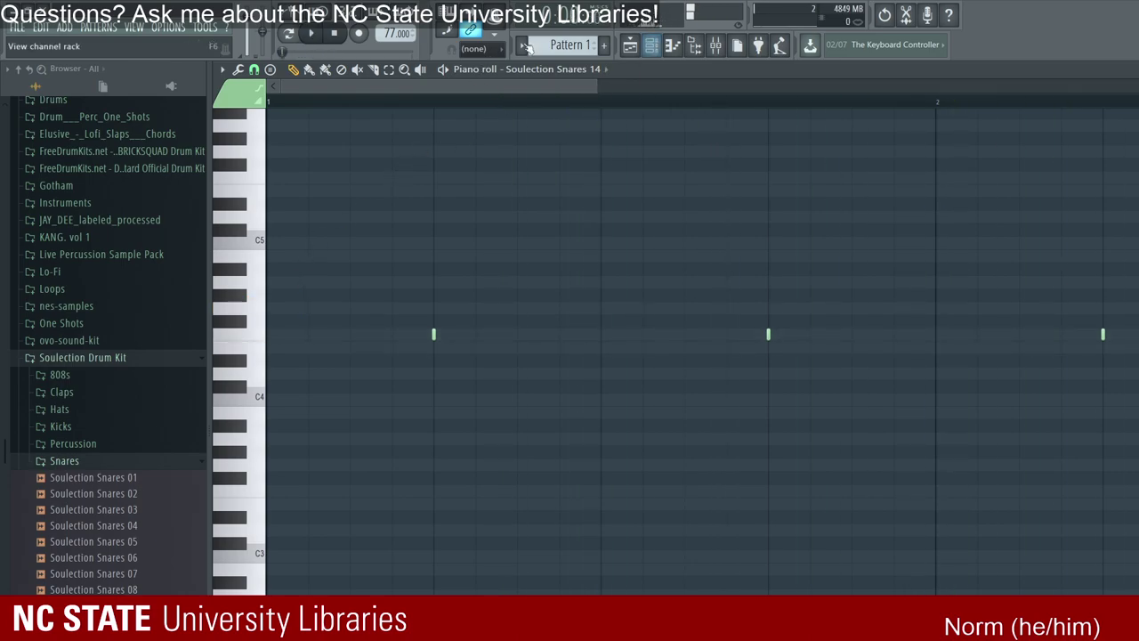
Step: Add Soulection Kicks 32 from the drum kit's Kicks folder to the channel rack with a hit on step 1, and open its piano roll
key(F6)
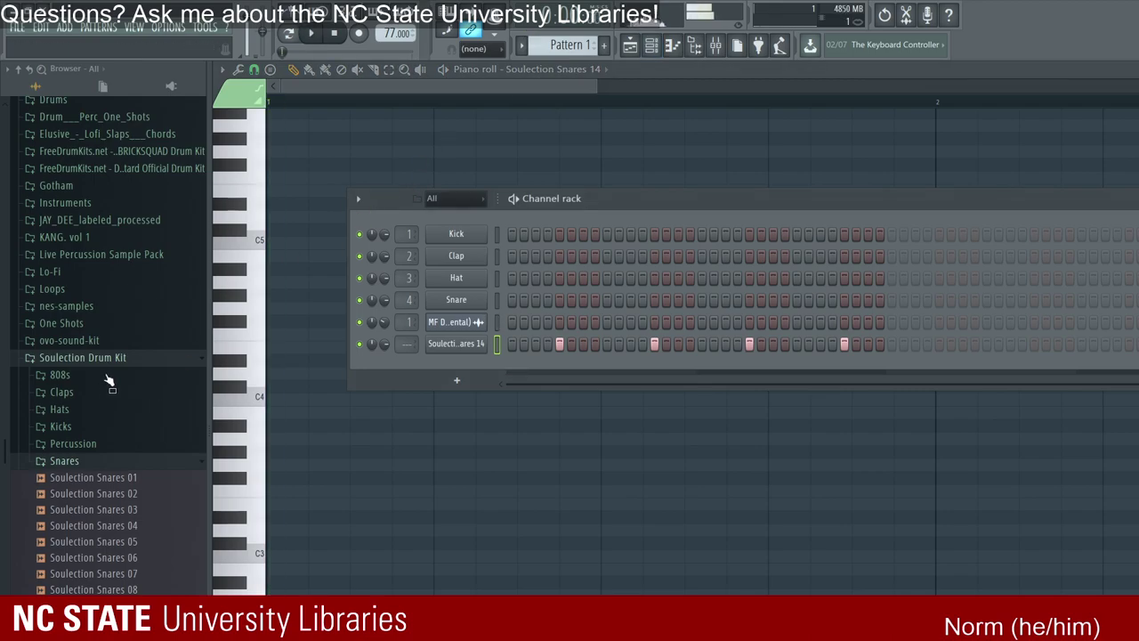
click(59, 427)
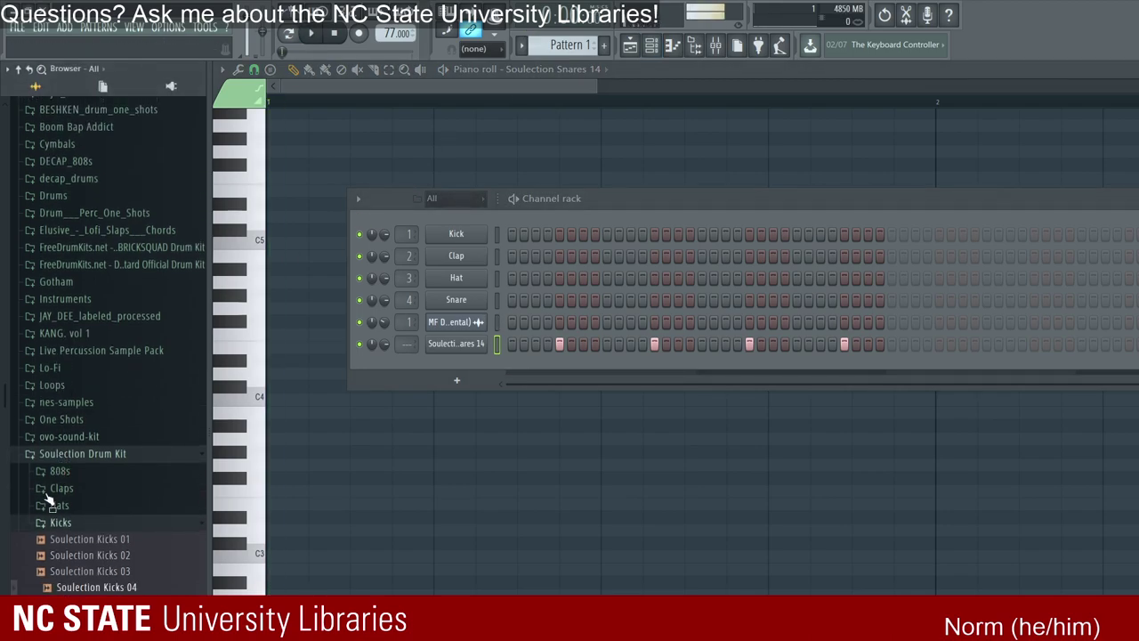
scroll(51, 500, down, 3)
click(54, 505)
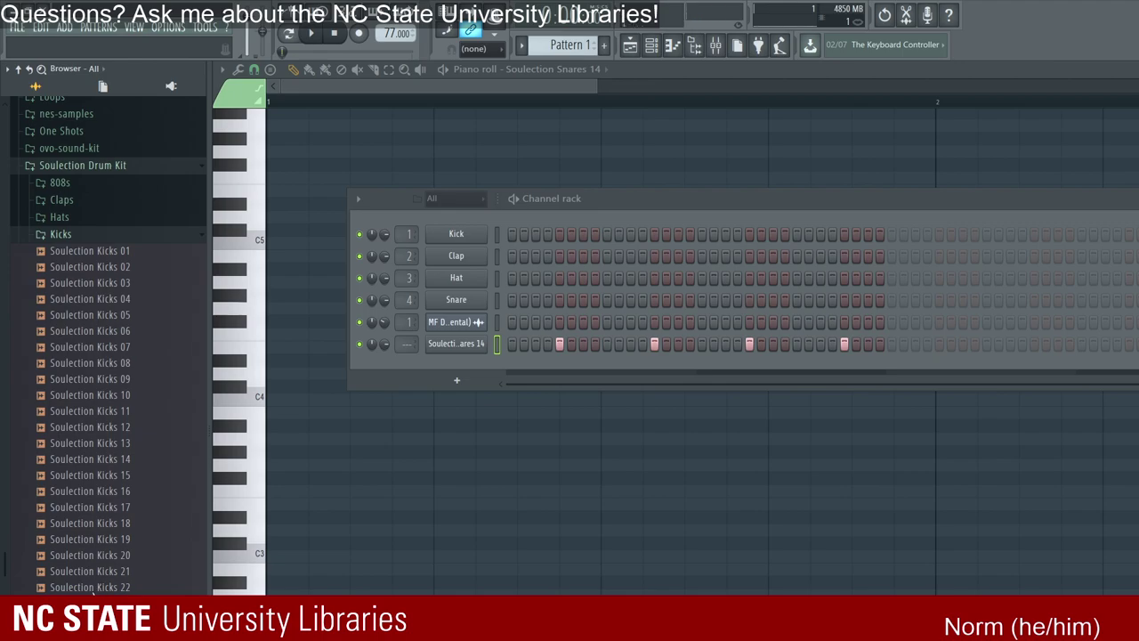
scroll(89, 566, down, 1)
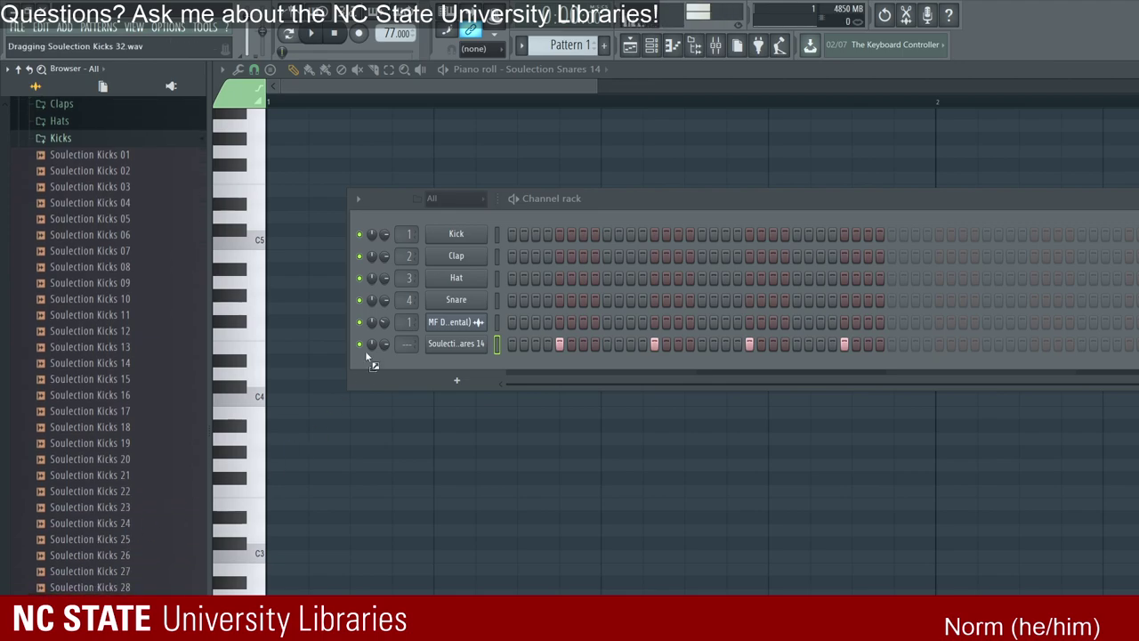
drag(378, 283, 406, 284)
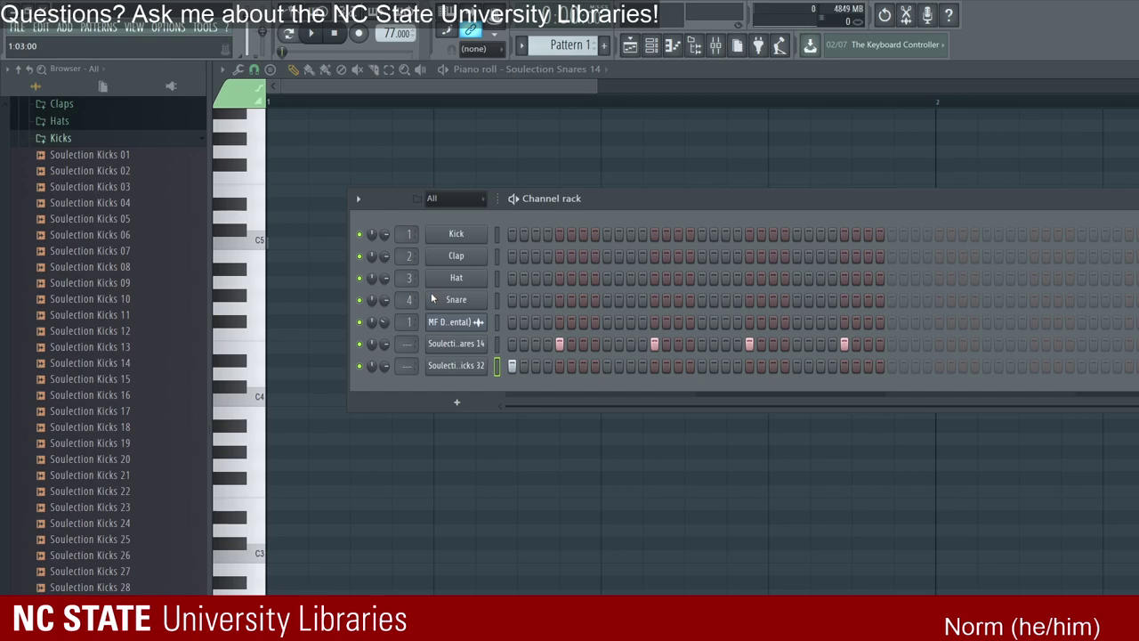
key(F7)
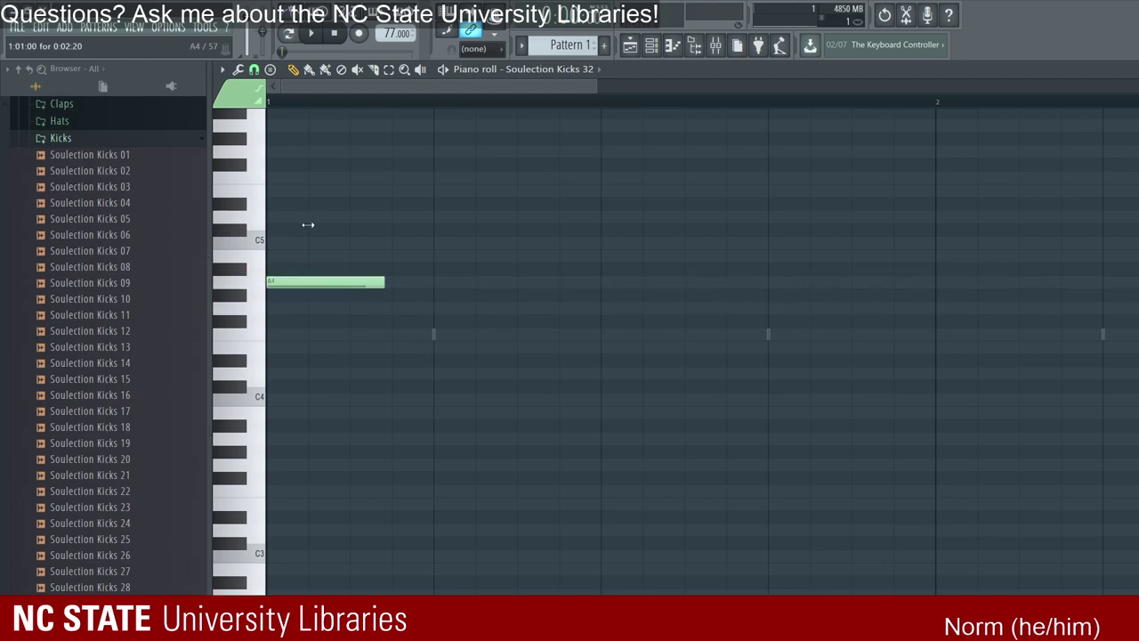
Step: Set the tempo to 87 BPM and draw A4 kicks near steps 1, 7, 9, 11, 15 of bar 1 and 1, 7, 9, 11 of bar 2
key(space)
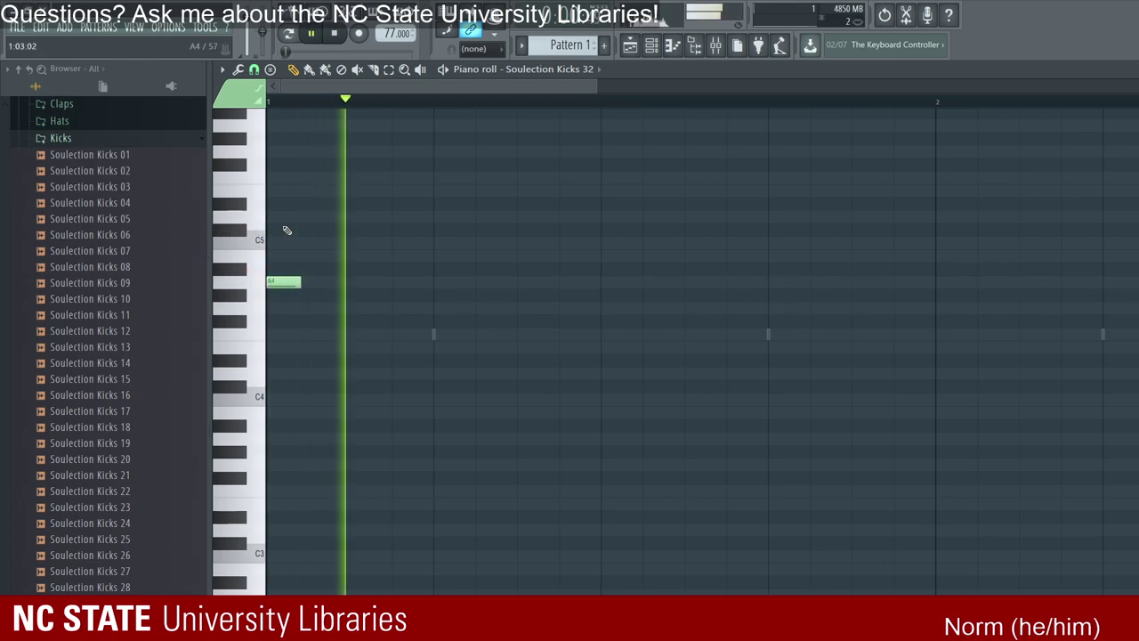
click(486, 281)
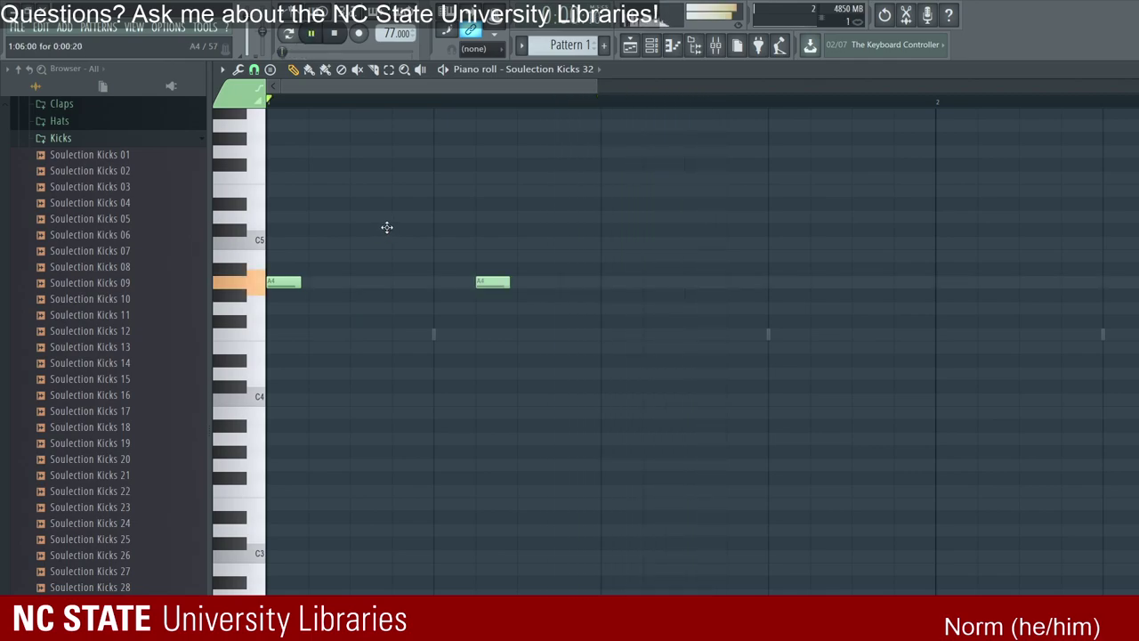
key(space)
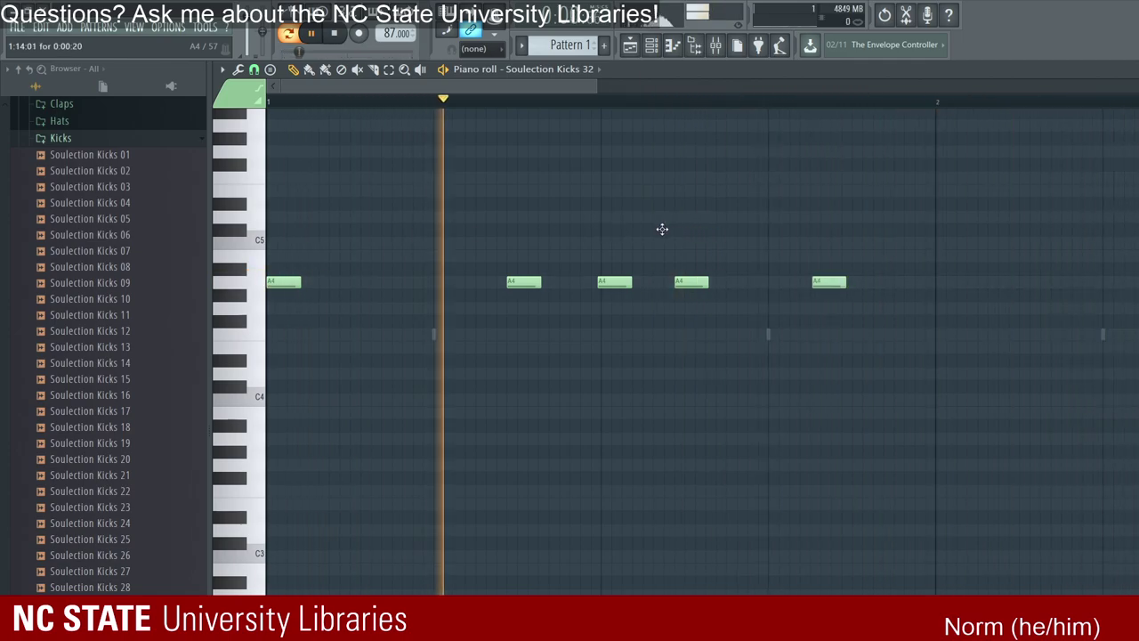
drag(829, 282, 851, 282)
drag(675, 228, 684, 227)
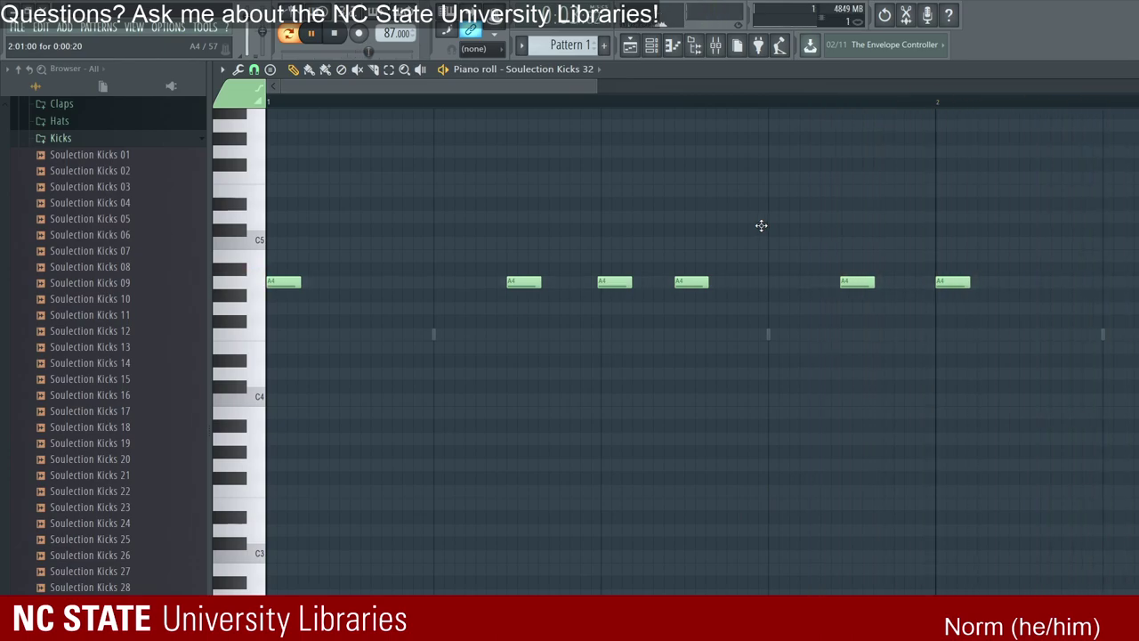
drag(485, 81, 661, 133)
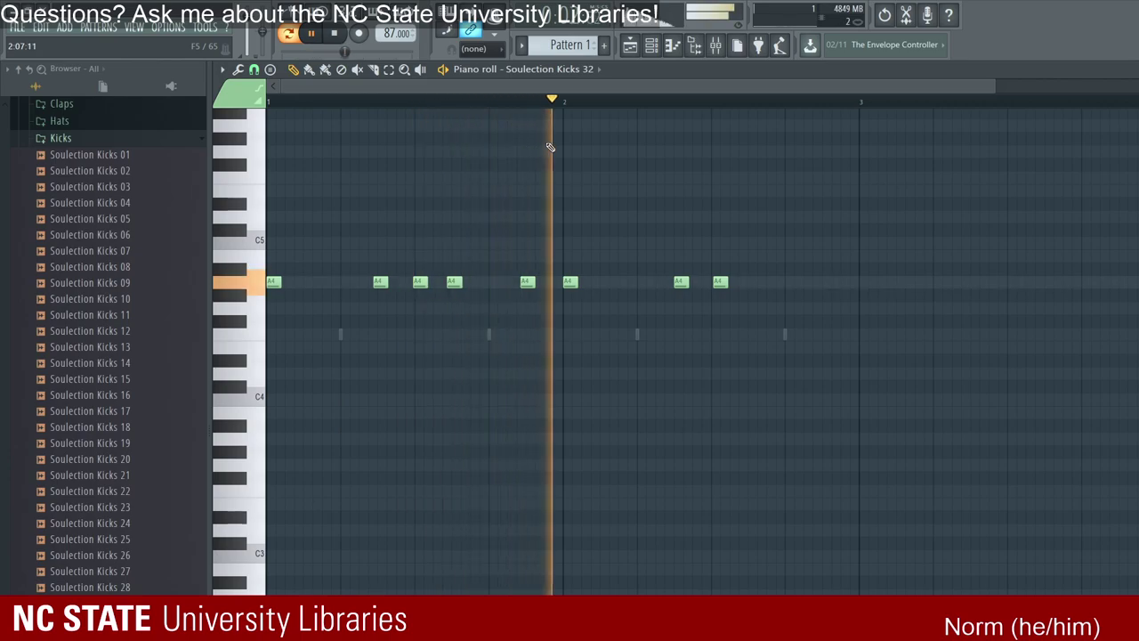
key(space)
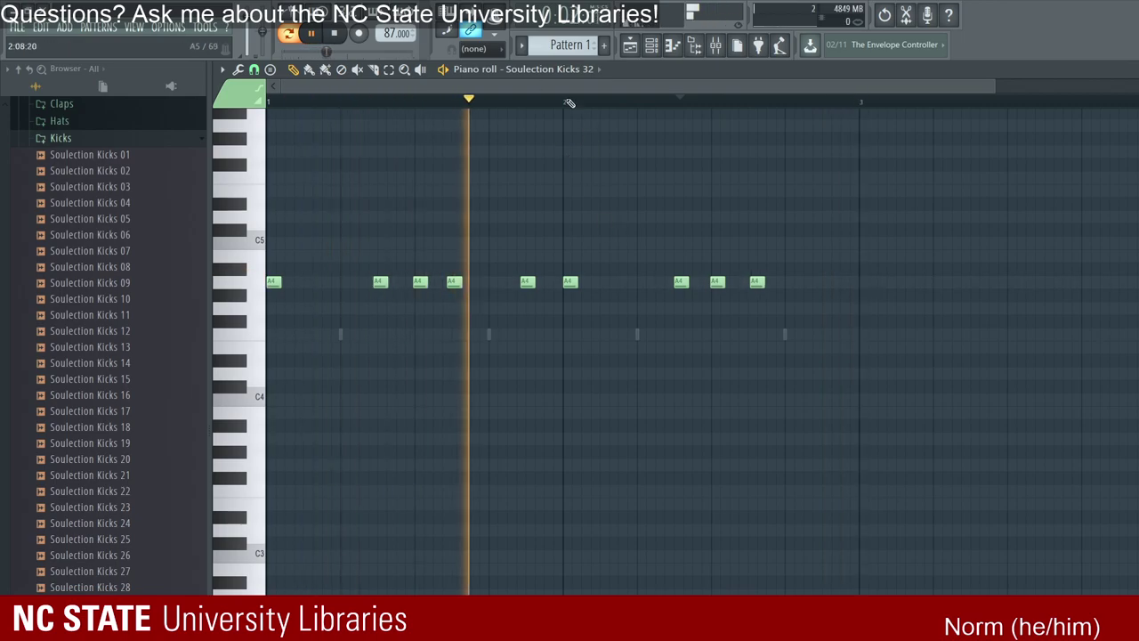
Step: Audition the MF DOOM instrumental in the playlist with Track 2 muted, examine its hits in the first bars, and unmute the track
key(F5)
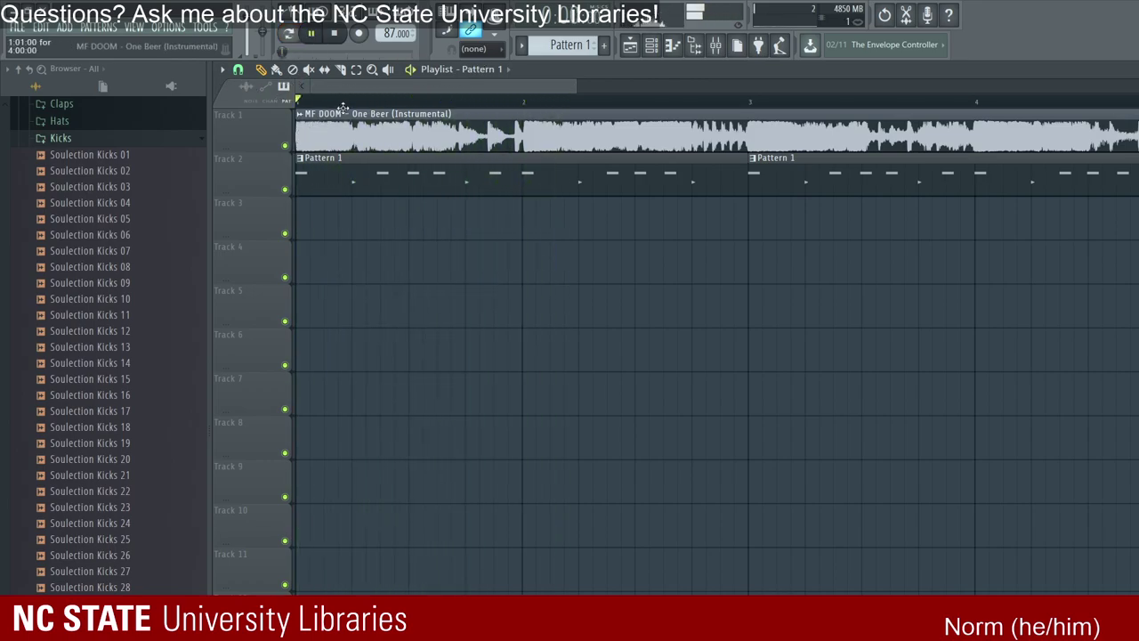
scroll(334, 87, up, 3)
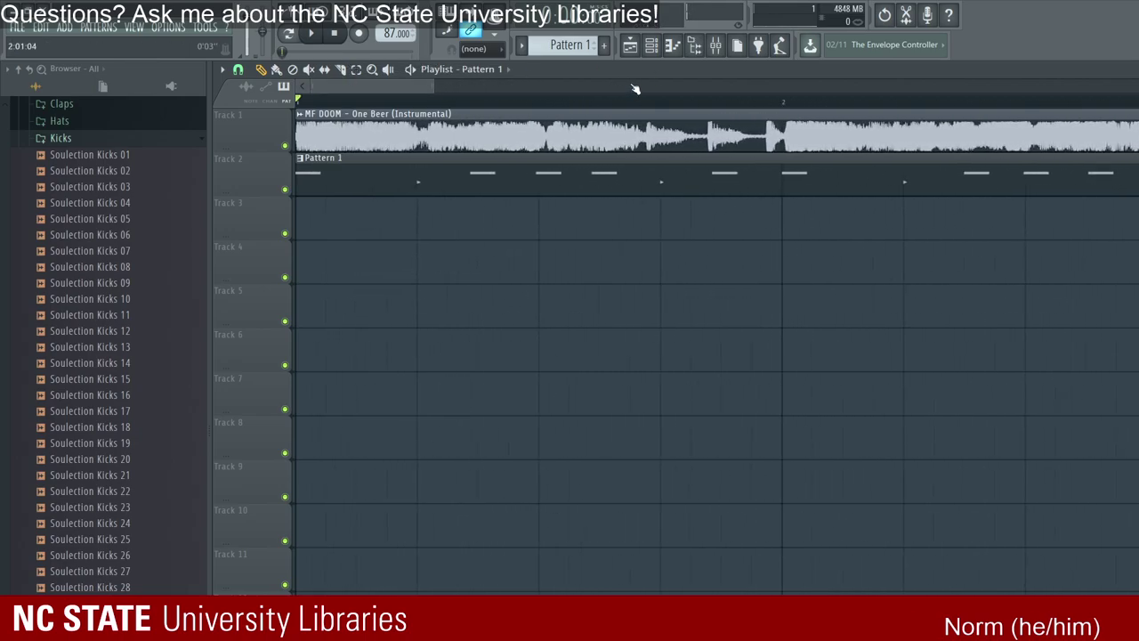
scroll(632, 87, up, 3)
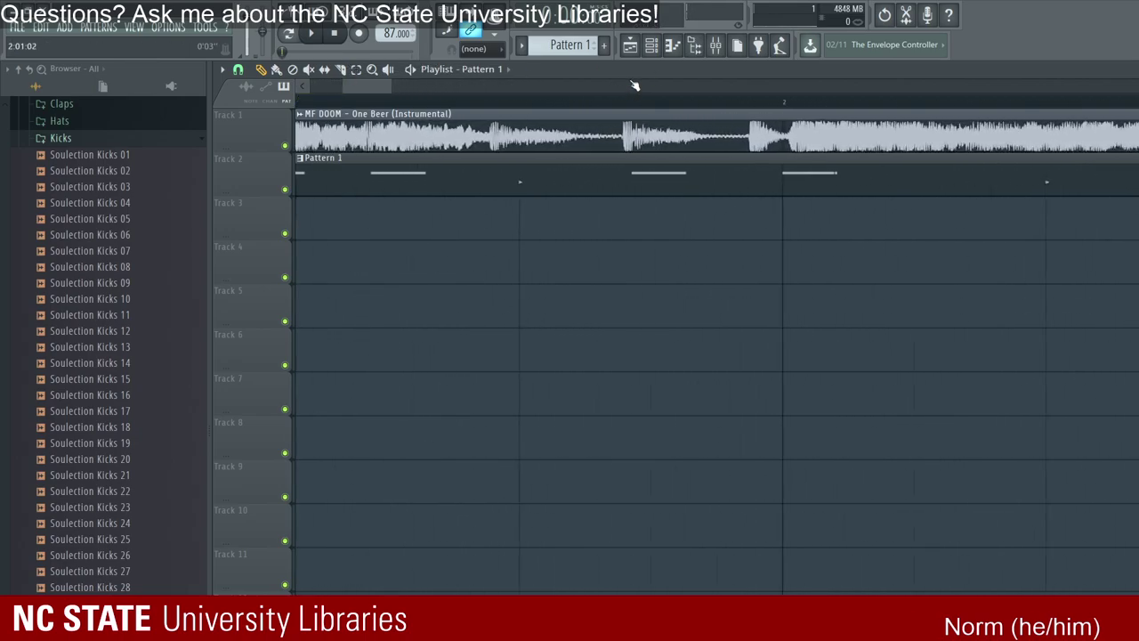
click(230, 157)
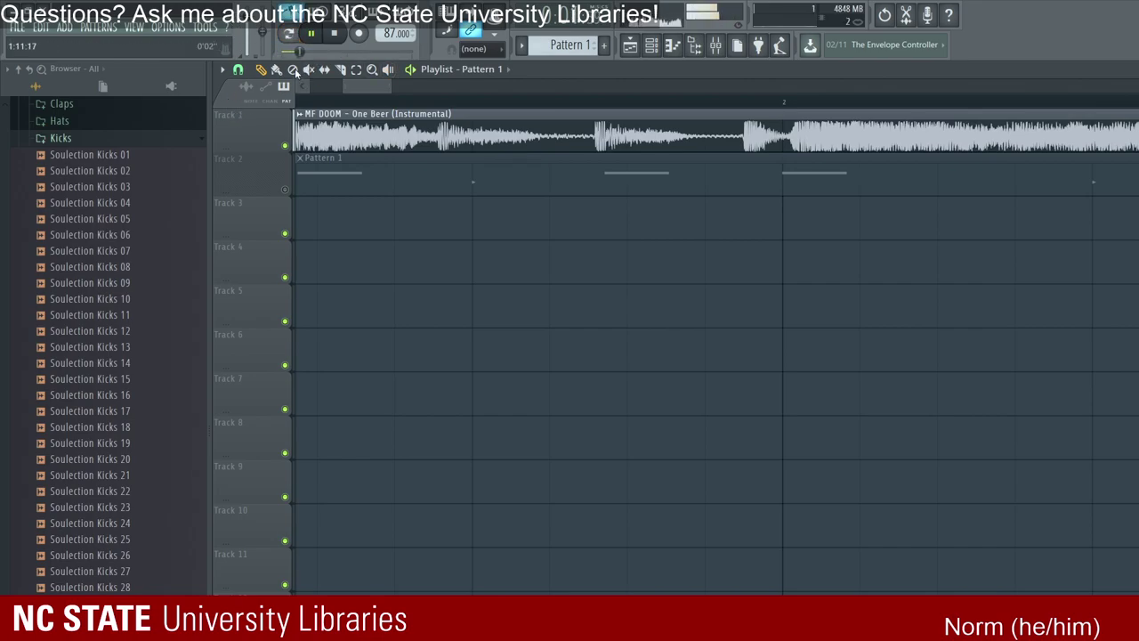
scroll(589, 90, up, 3)
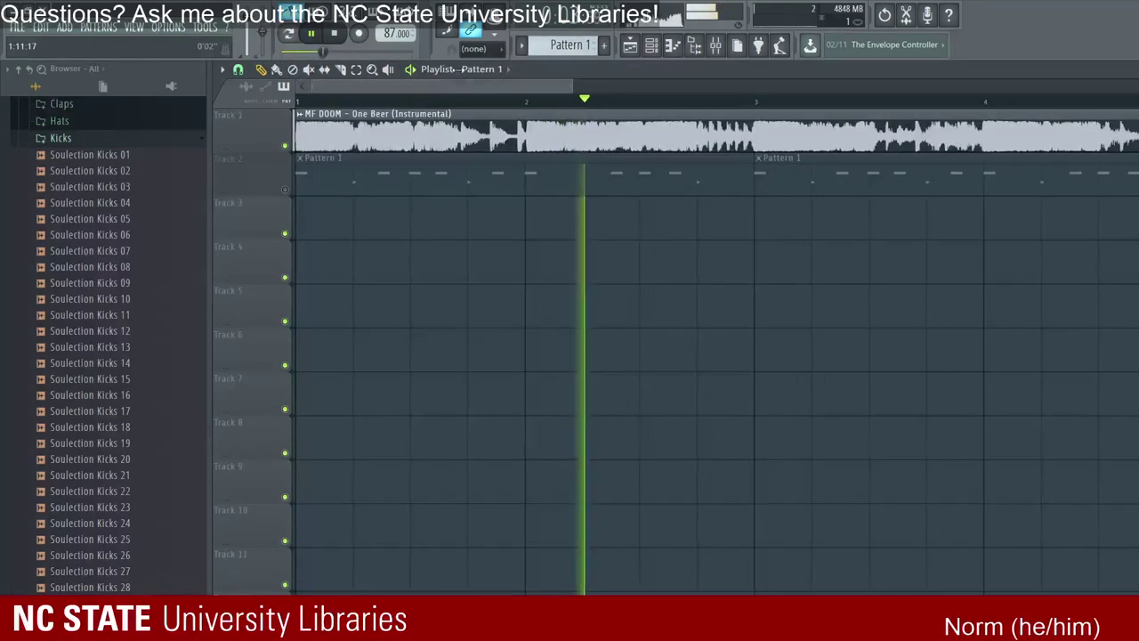
scroll(589, 90, up, 3)
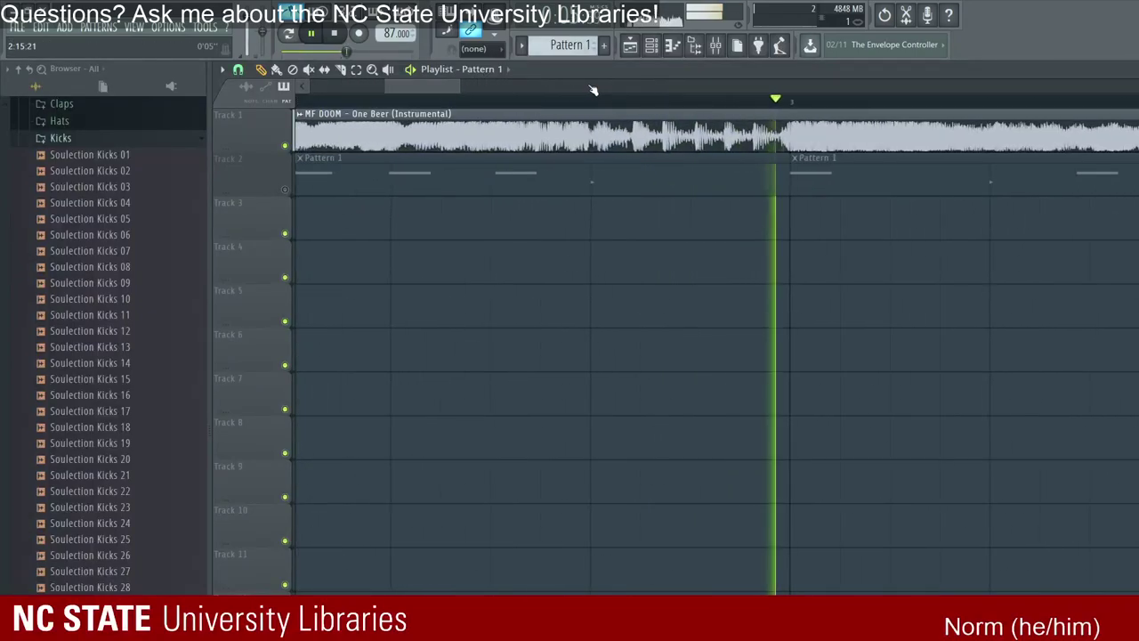
scroll(594, 90, down, 1)
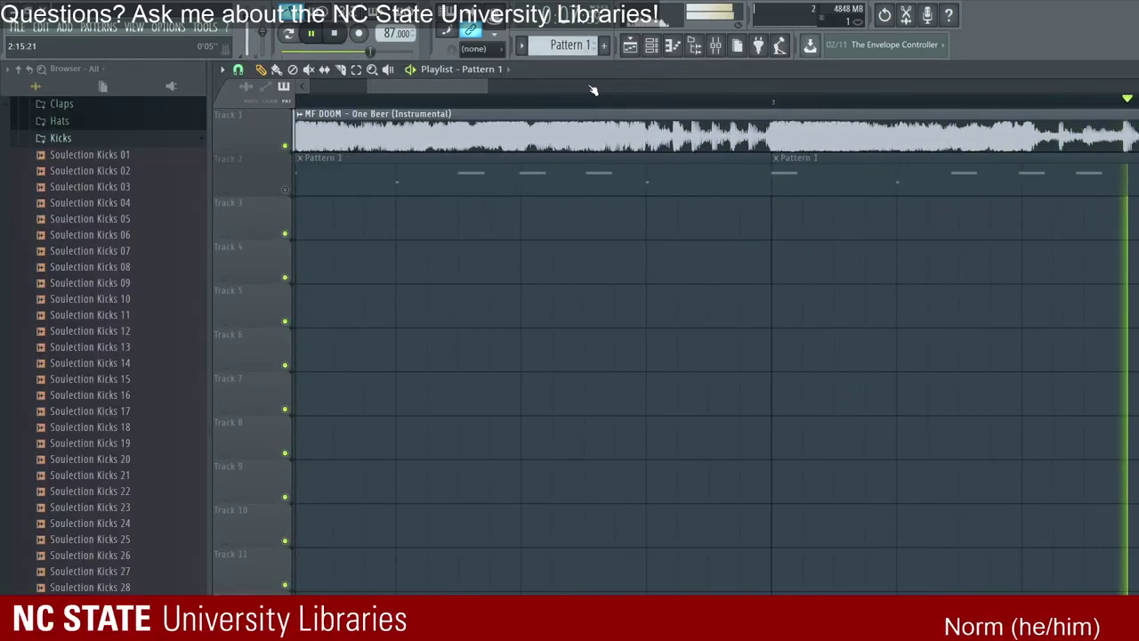
scroll(593, 90, down, 1)
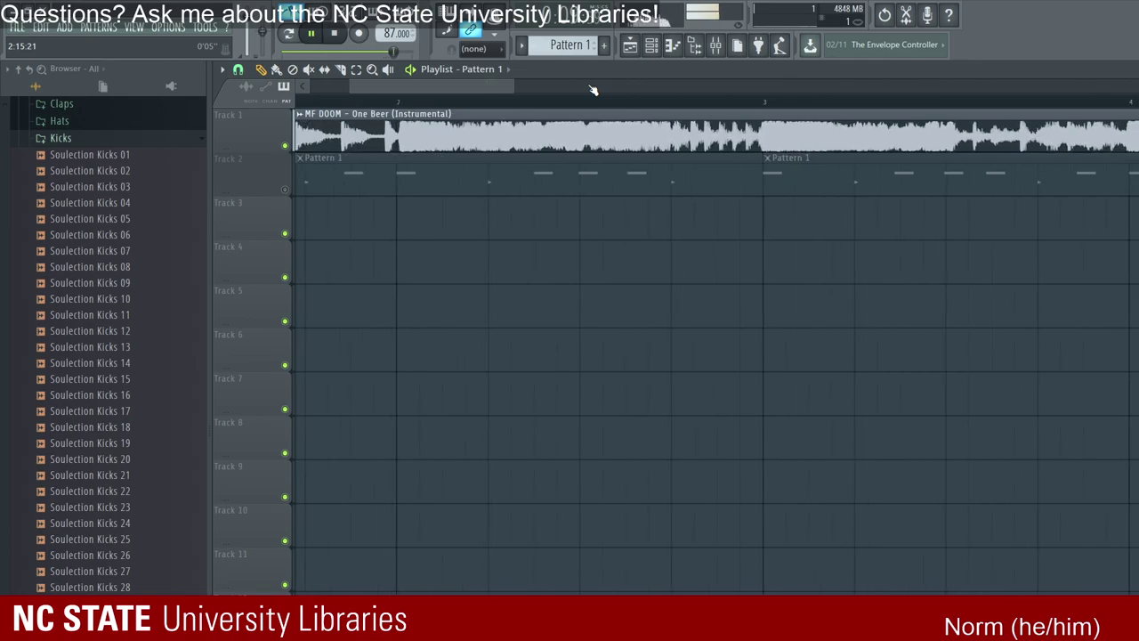
scroll(593, 90, down, 2)
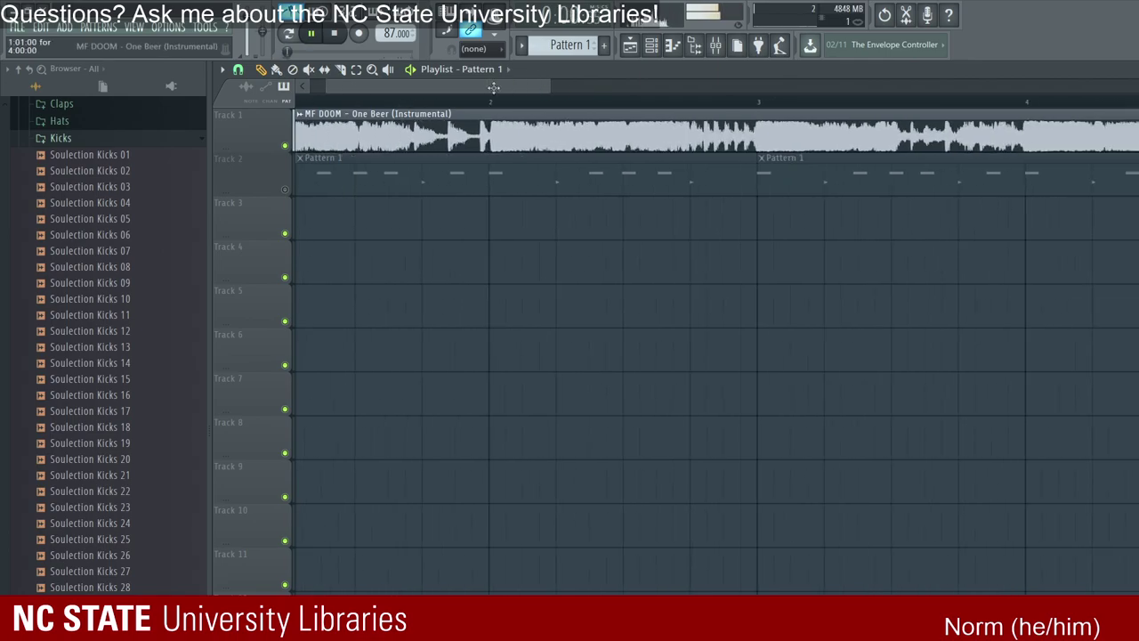
click(236, 158)
key(space)
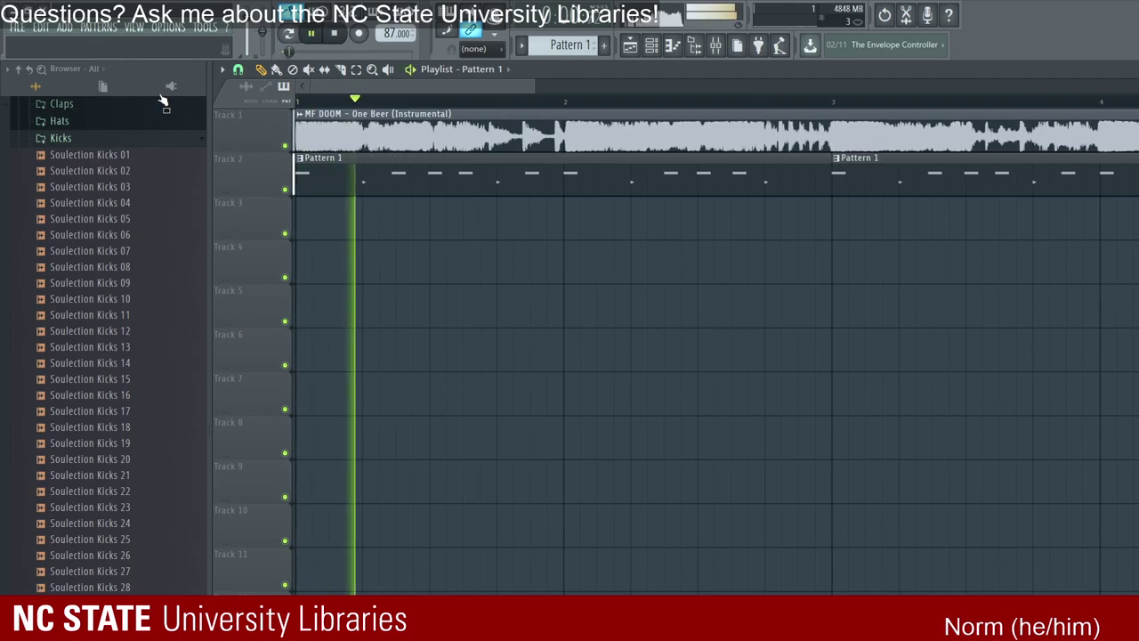
Step: Open the Soulection Kicks 32 piano roll and nudge the second kick of bar 1 slightly later
key(F7)
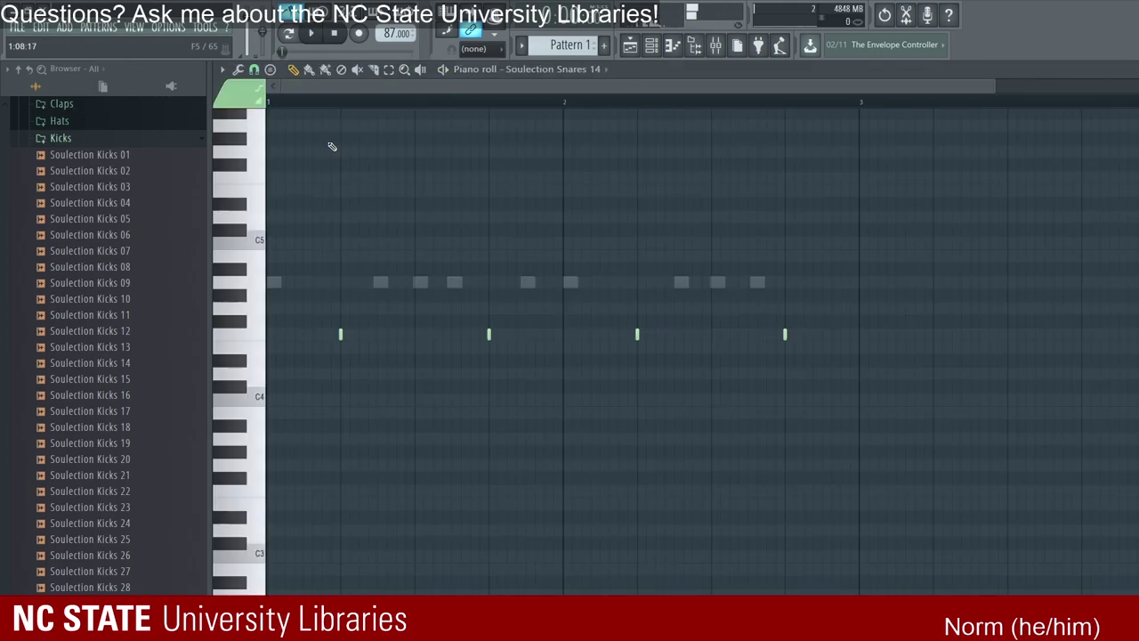
key(space)
click(650, 44)
click(471, 301)
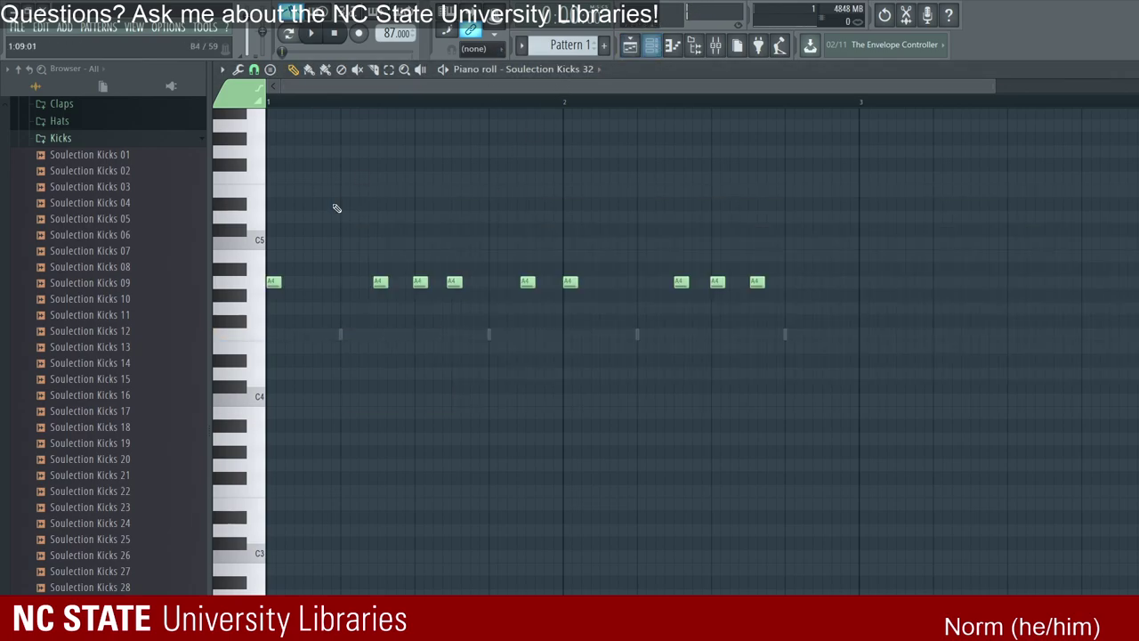
key(space)
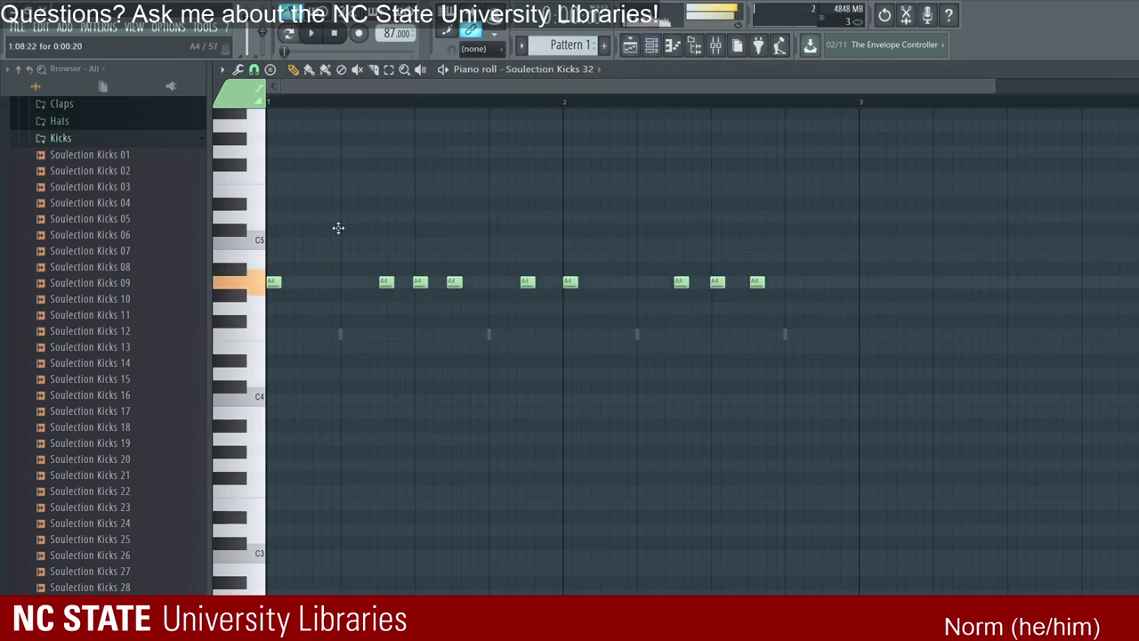
Step: Thin out the kicks after the second one, leaving hits just before bar 2, on its downbeat, and on its step 9
mouse_move(334, 226)
mouse_down()
mouse_move(610, 223)
mouse_move(603, 231)
mouse_up()
click(728, 282)
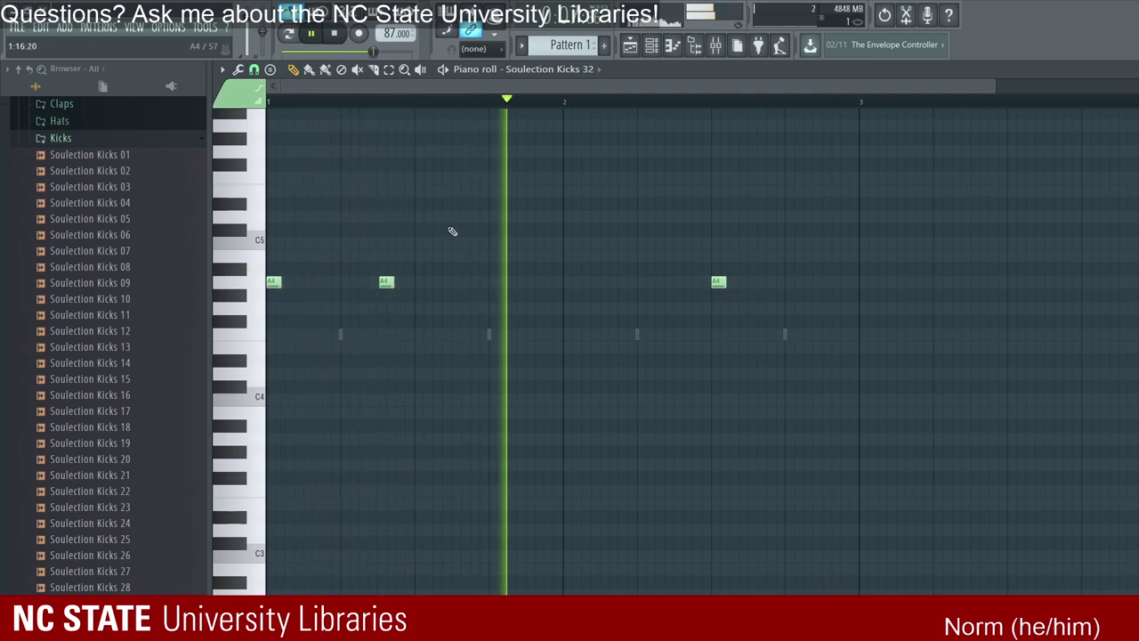
key(y)
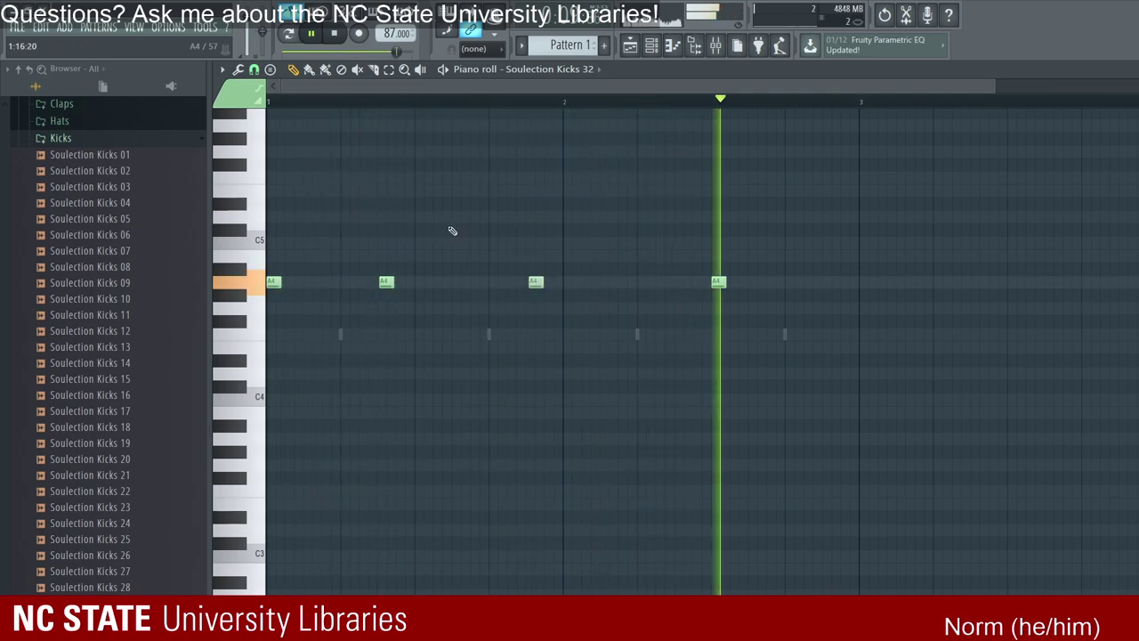
key(y)
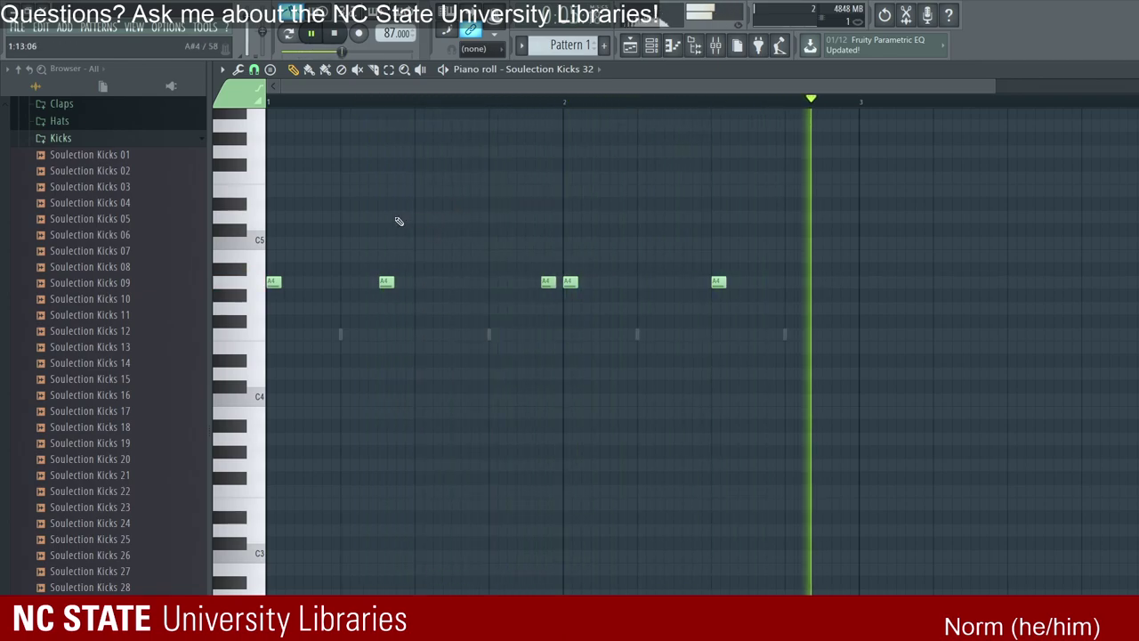
Step: Add a kick at about step 4 of bar 1, fine-tune the neighbouring kicks, and move bar 2's last kick to about step 7
key(space)
key(space)
click(313, 282)
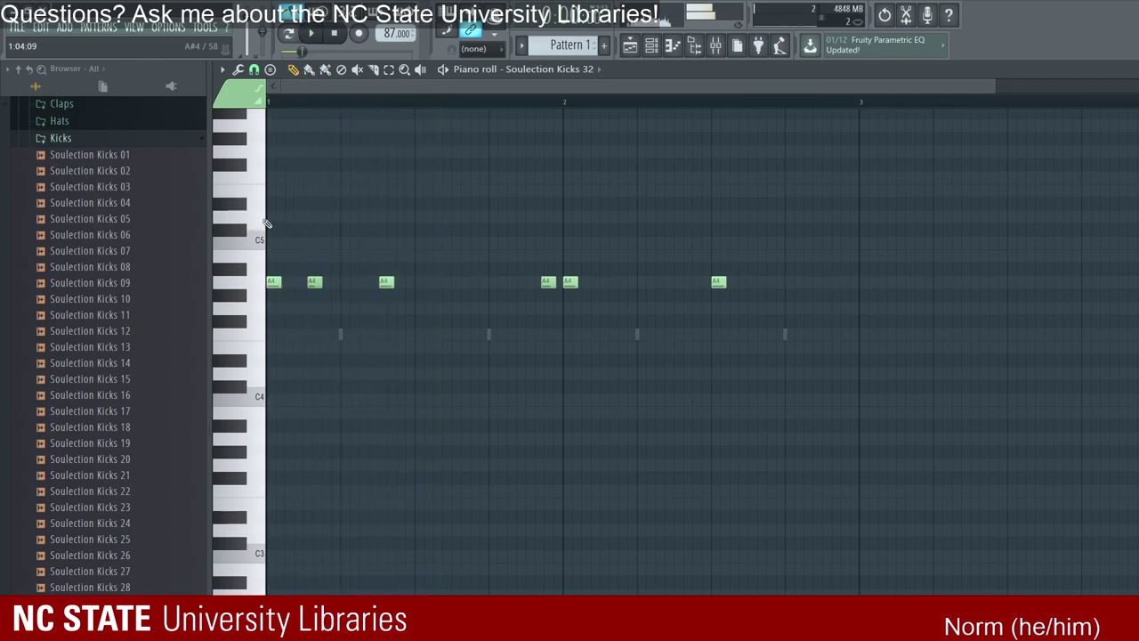
drag(313, 282, 328, 282)
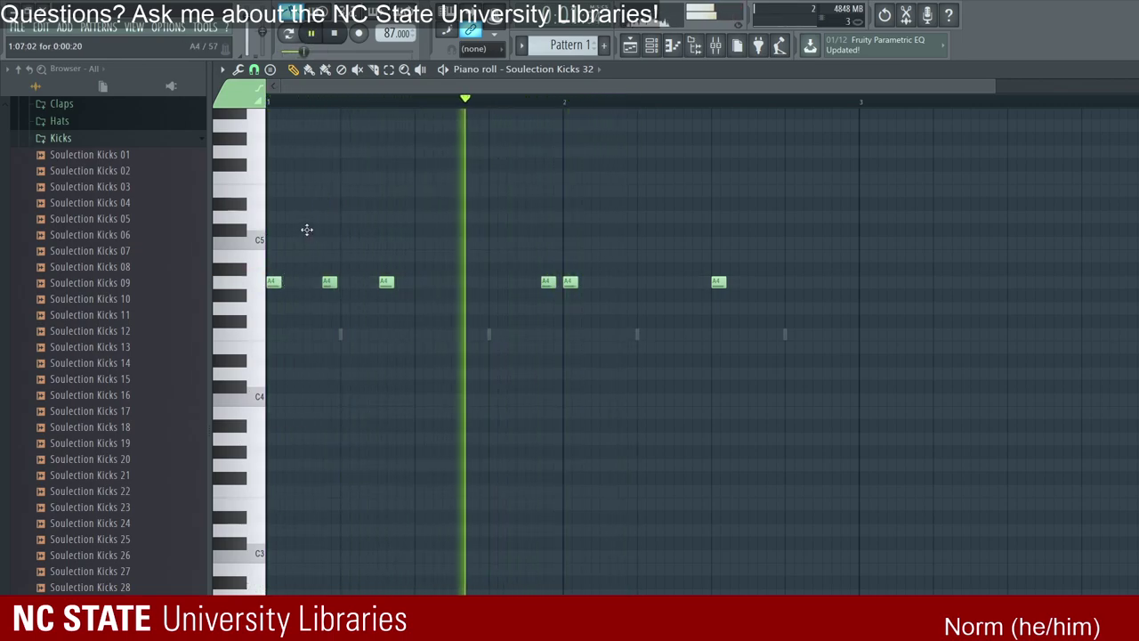
key(space)
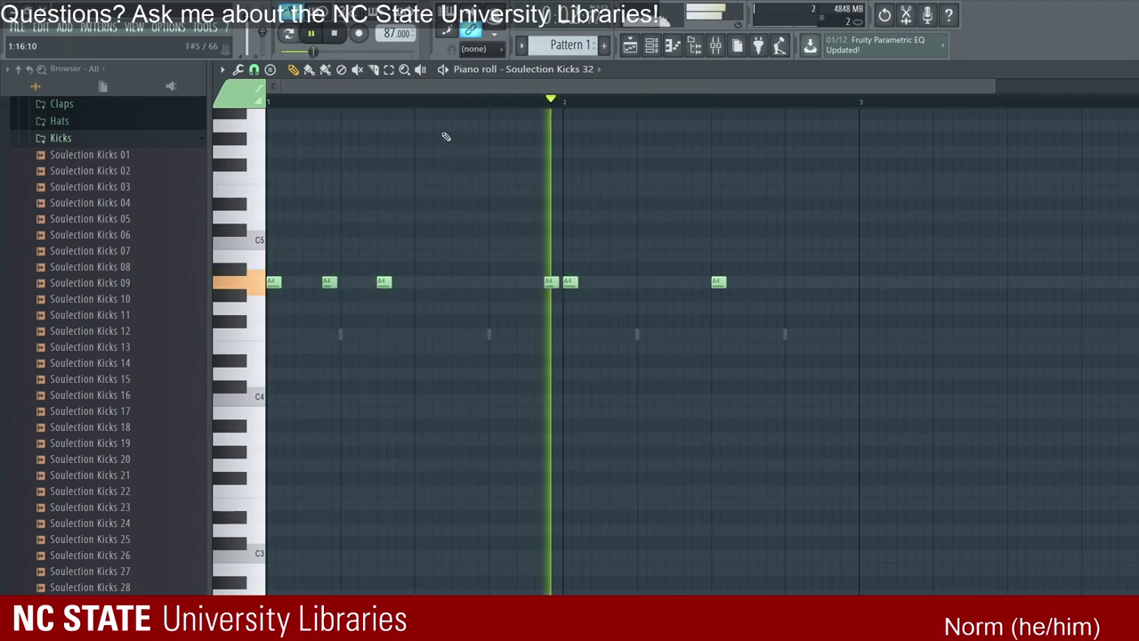
key(t)
key(ctrl+z)
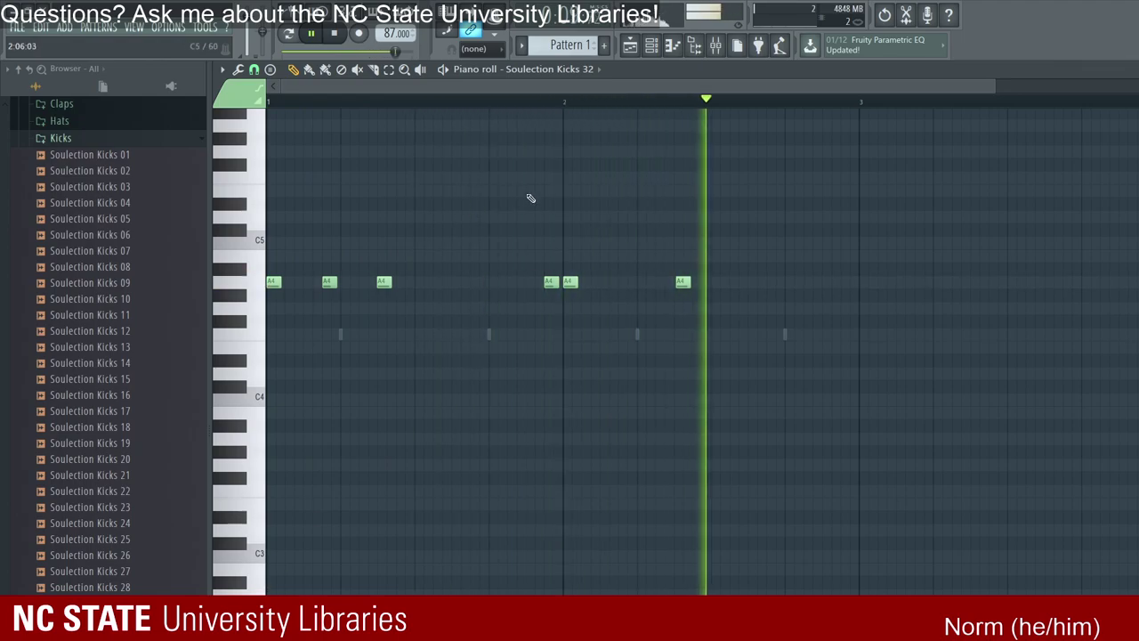
Step: Add kicks at about steps 12 and 15 of bar 2, and nudge all Soulection Snares 14 notes slightly earlier
key(n)
key(ctrl+z)
key(n)
key(n)
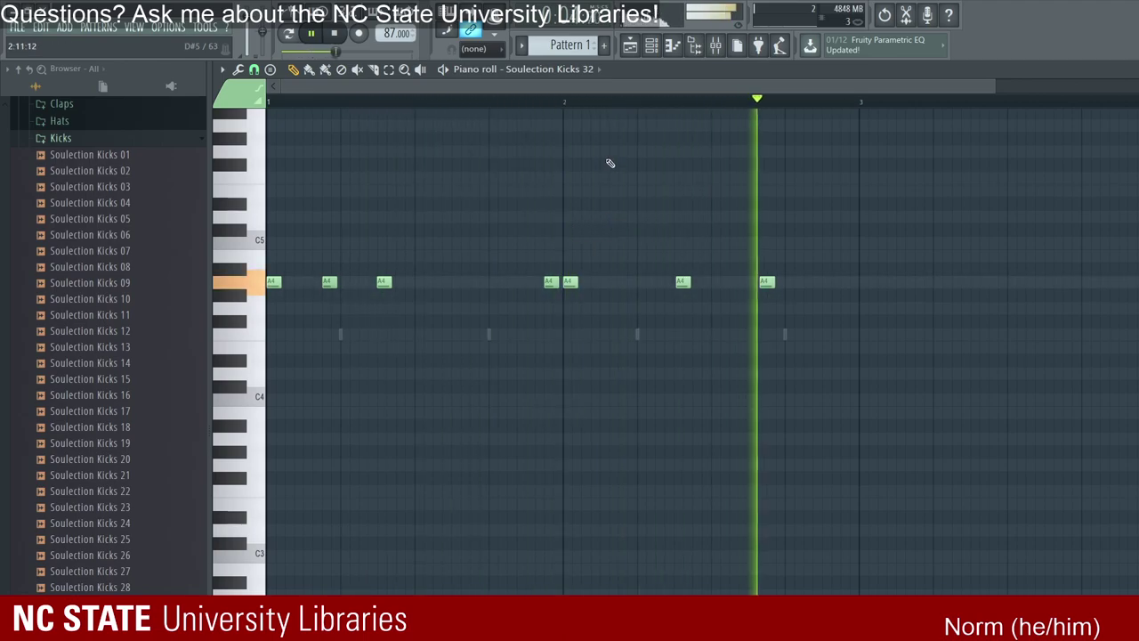
key(shift+Left)
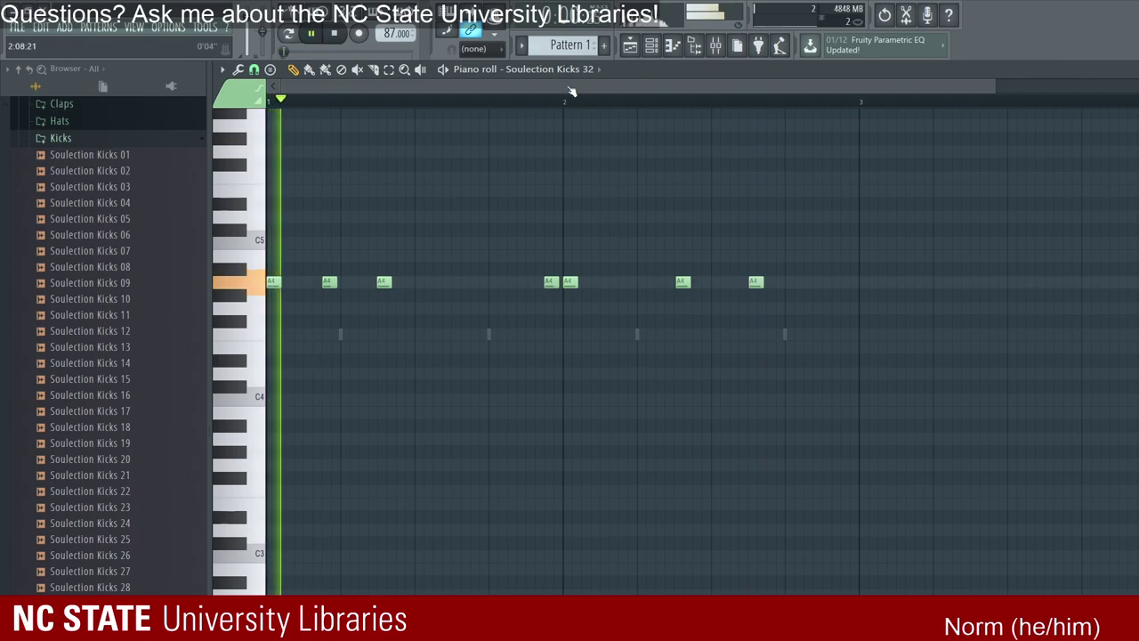
key(shift+Right)
key(shift+Right)
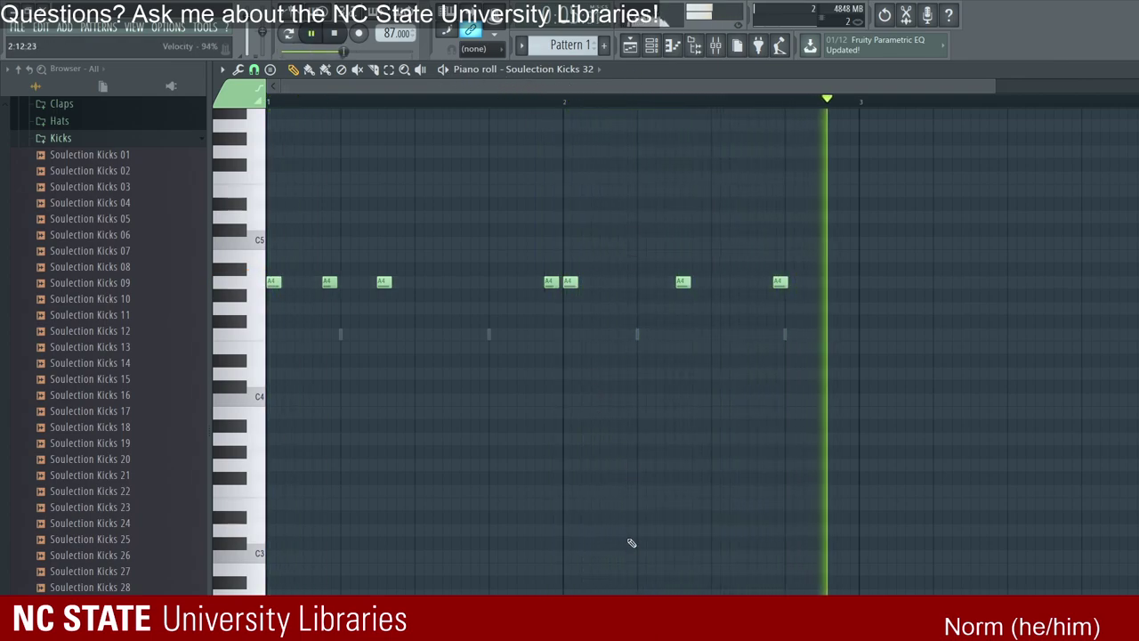
key(ctrl+b)
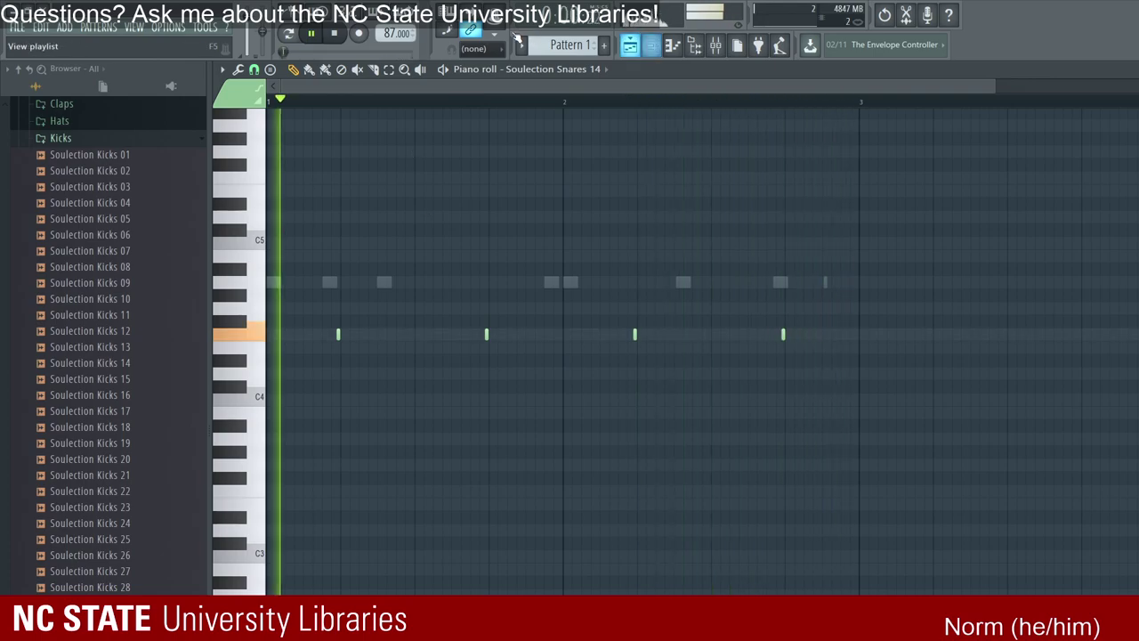
Step: Add a second Fruity parametric EQ 2 to the sample's mixer track, with a high pass at 115 Hz and a lowered upper cutoff
key(F5)
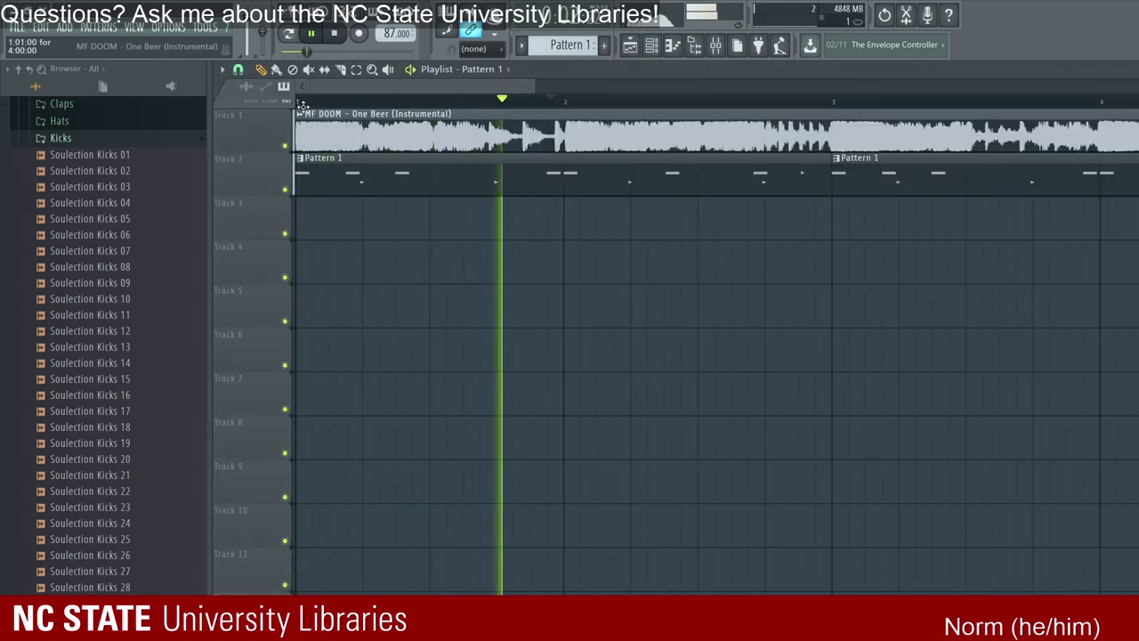
double_click(308, 119)
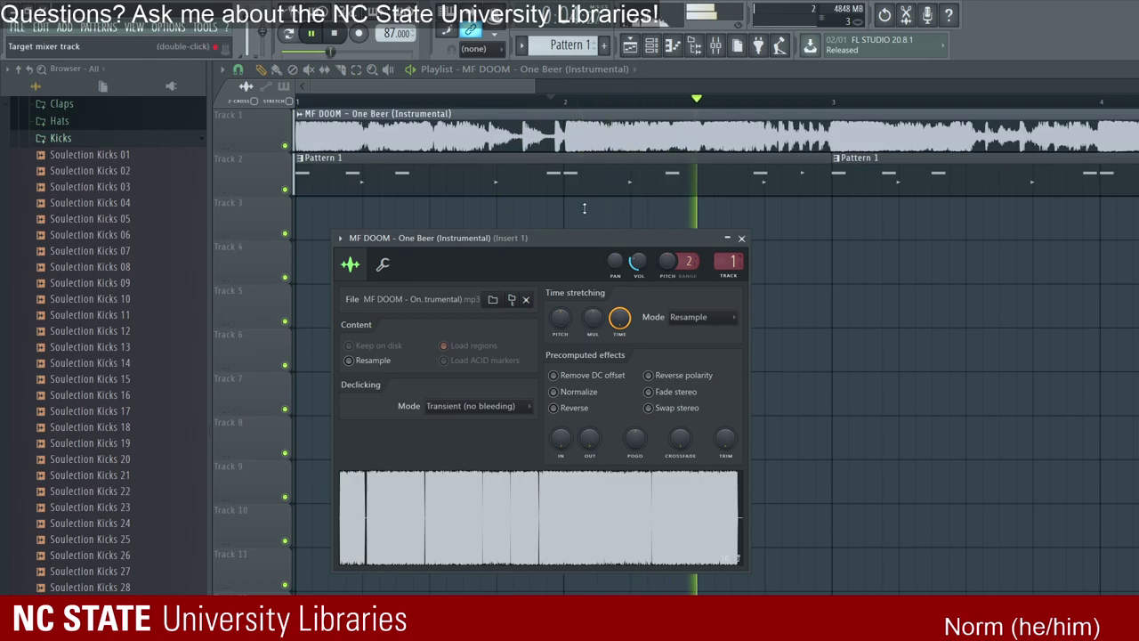
key(F9)
click(1028, 114)
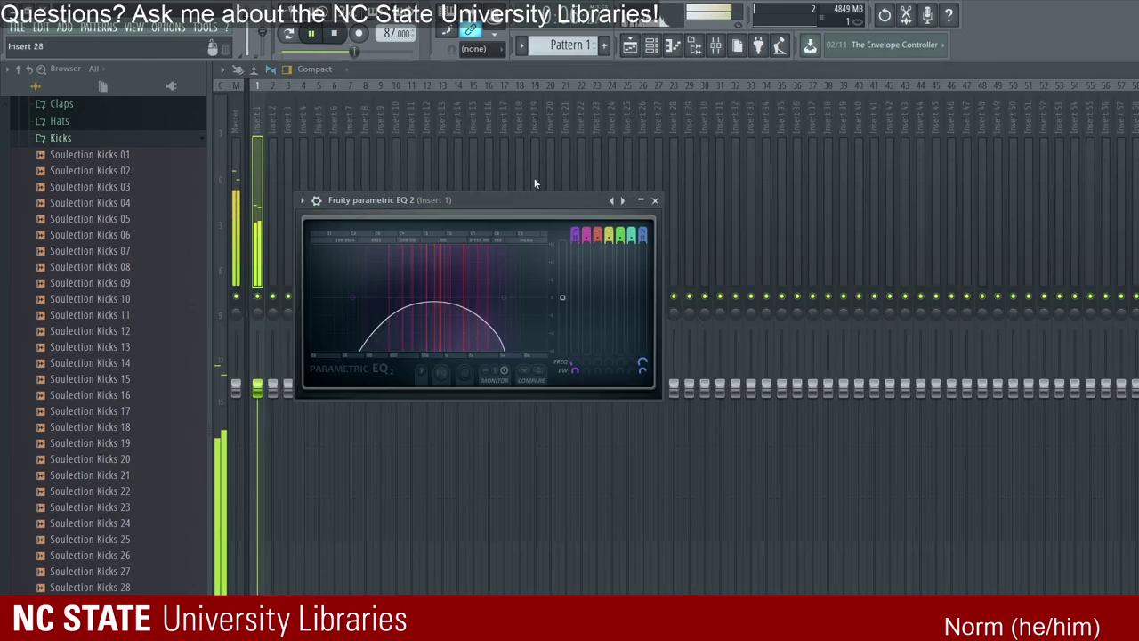
key(Escape)
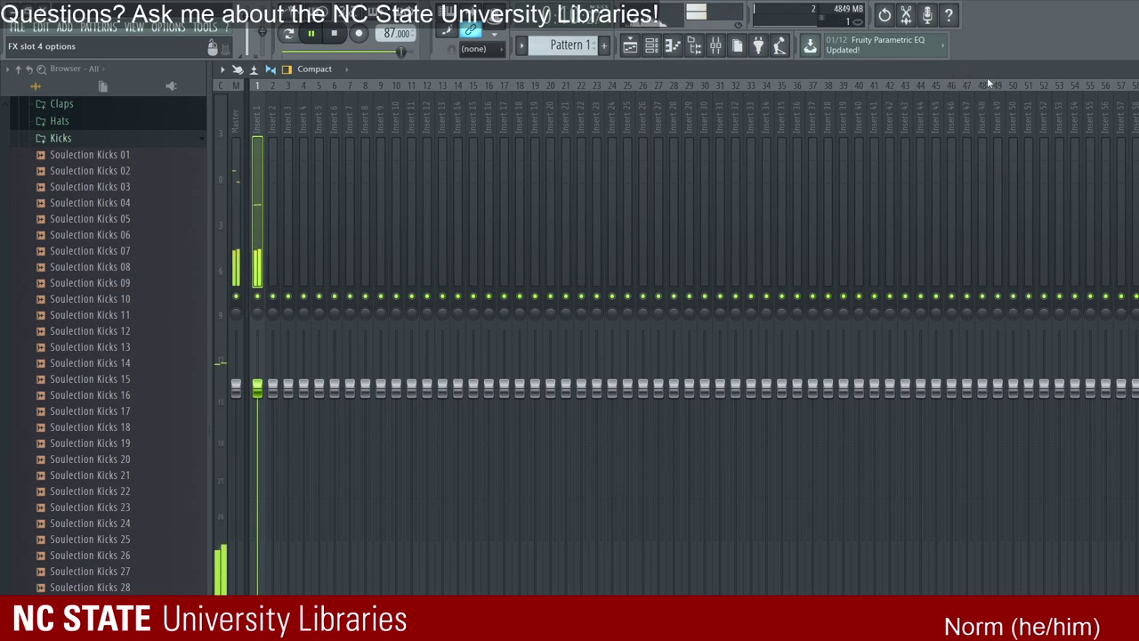
click(995, 122)
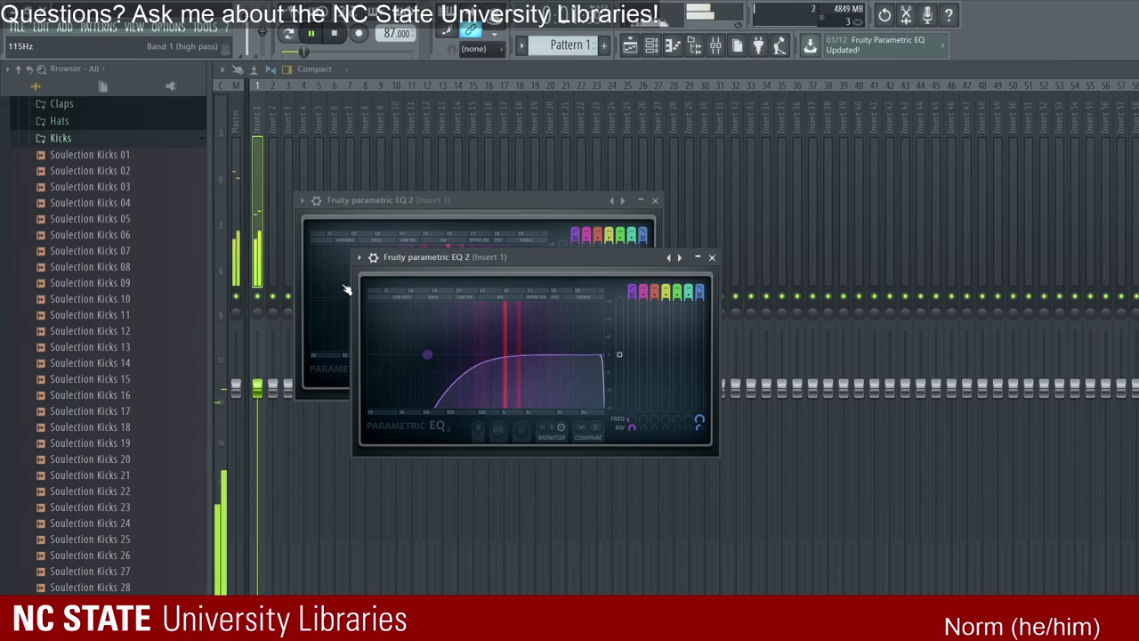
drag(603, 355, 587, 355)
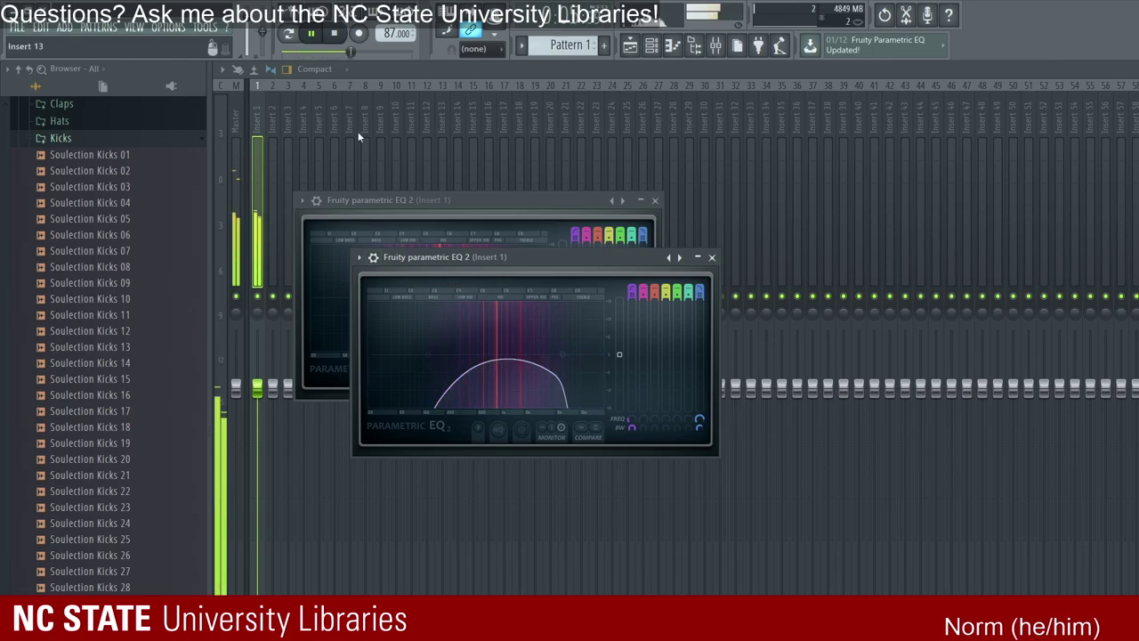
Step: Reopen the MF DOOM sample's mixer track, add Gross Beat to it, and choose the 1/2 Speed time preset
key(F5)
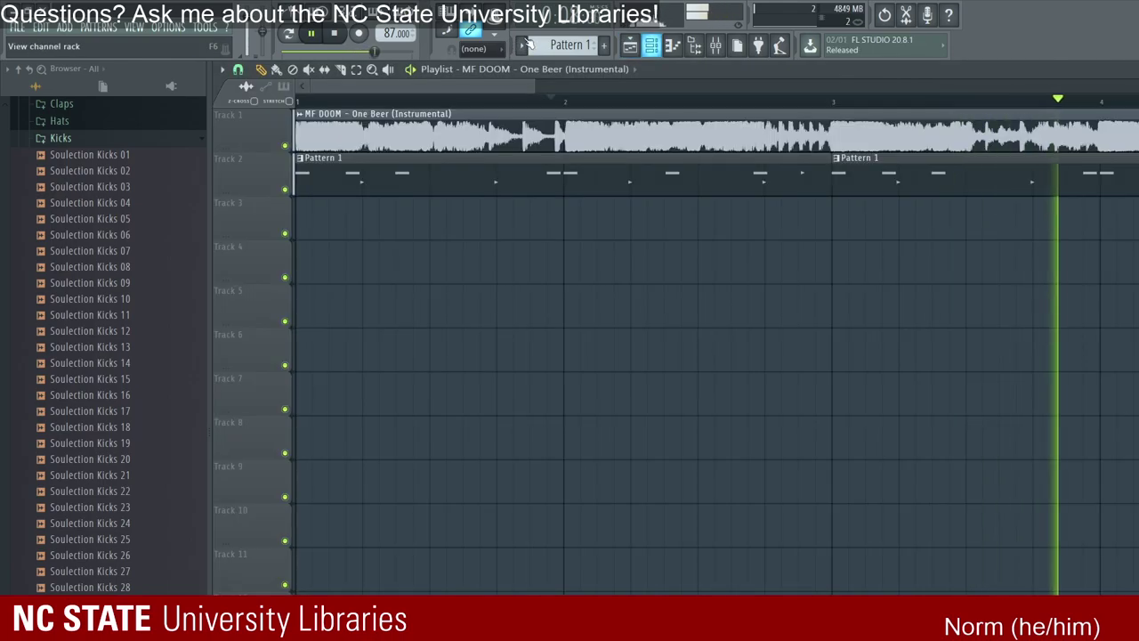
double_click(397, 108)
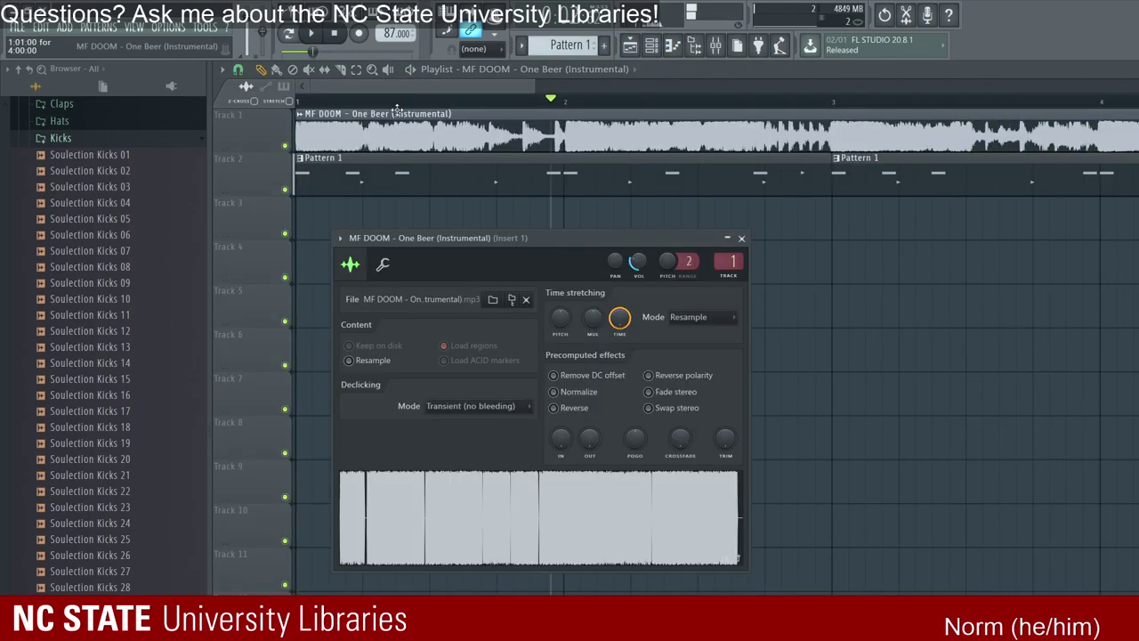
double_click(732, 260)
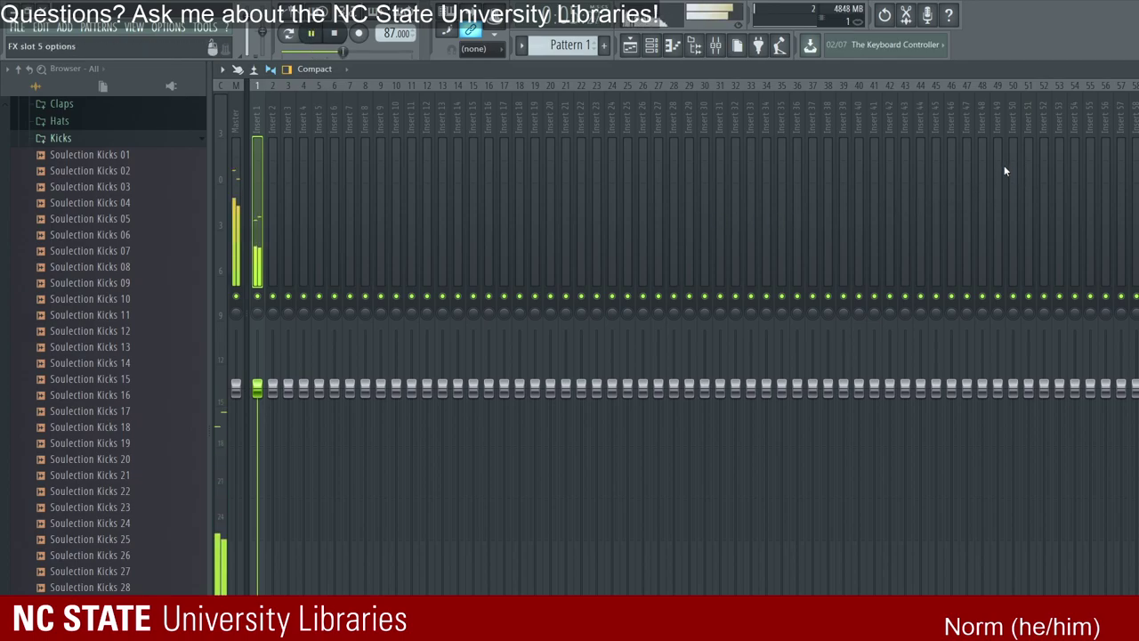
click(1003, 165)
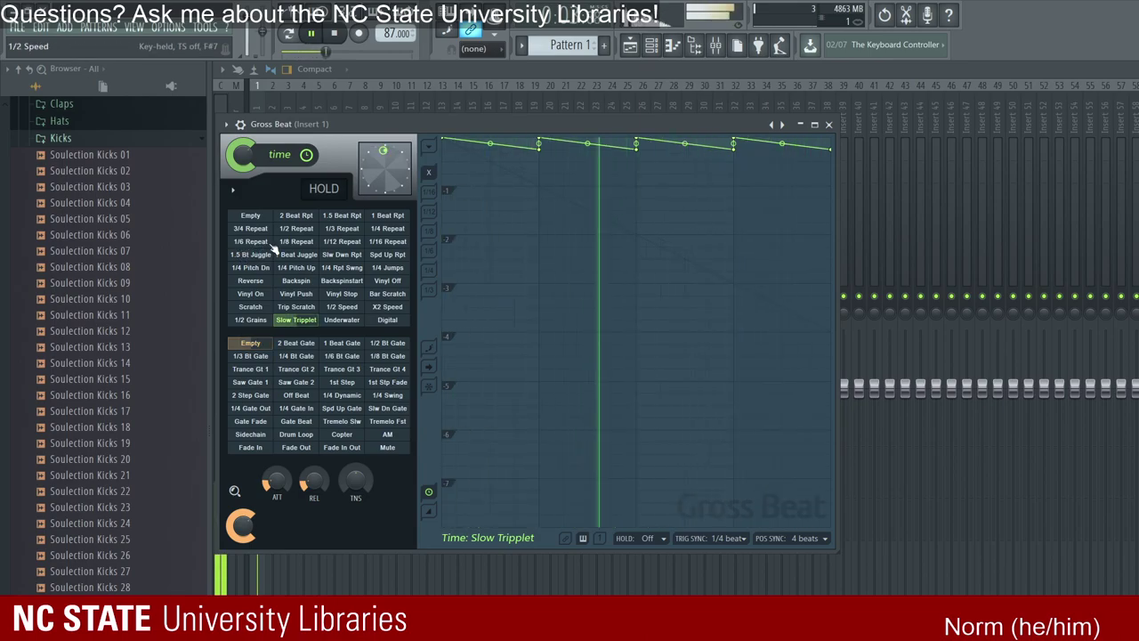
click(342, 306)
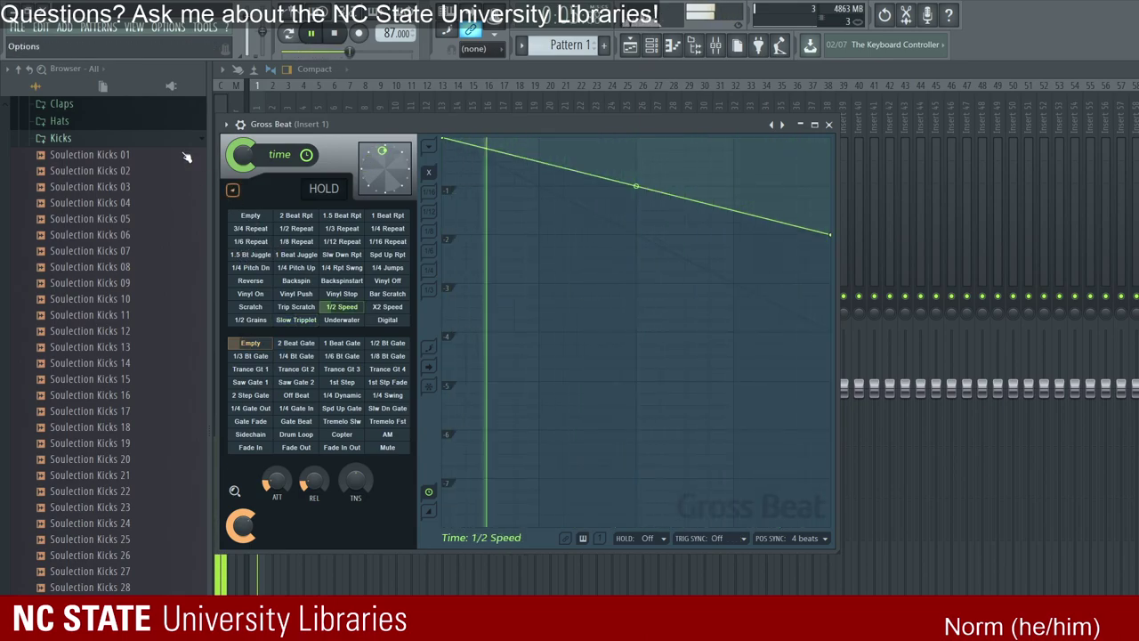
Step: Play the arrangement from the playlist and inspect the kick and snare patterns in the channel rack
click(629, 44)
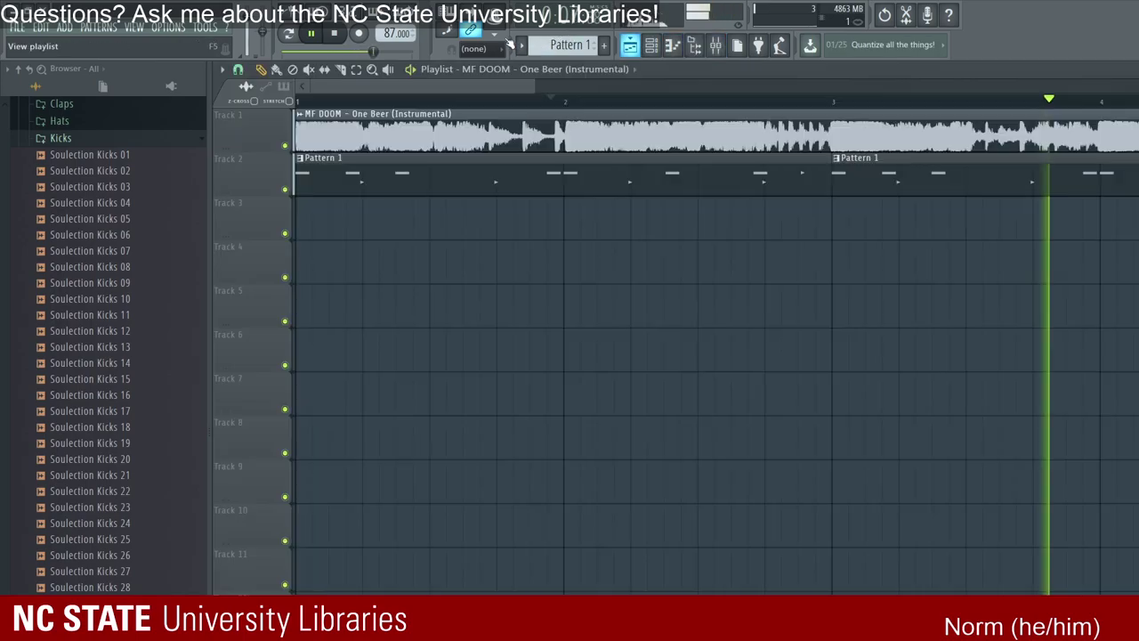
click(650, 44)
click(446, 95)
key(F6)
click(447, 96)
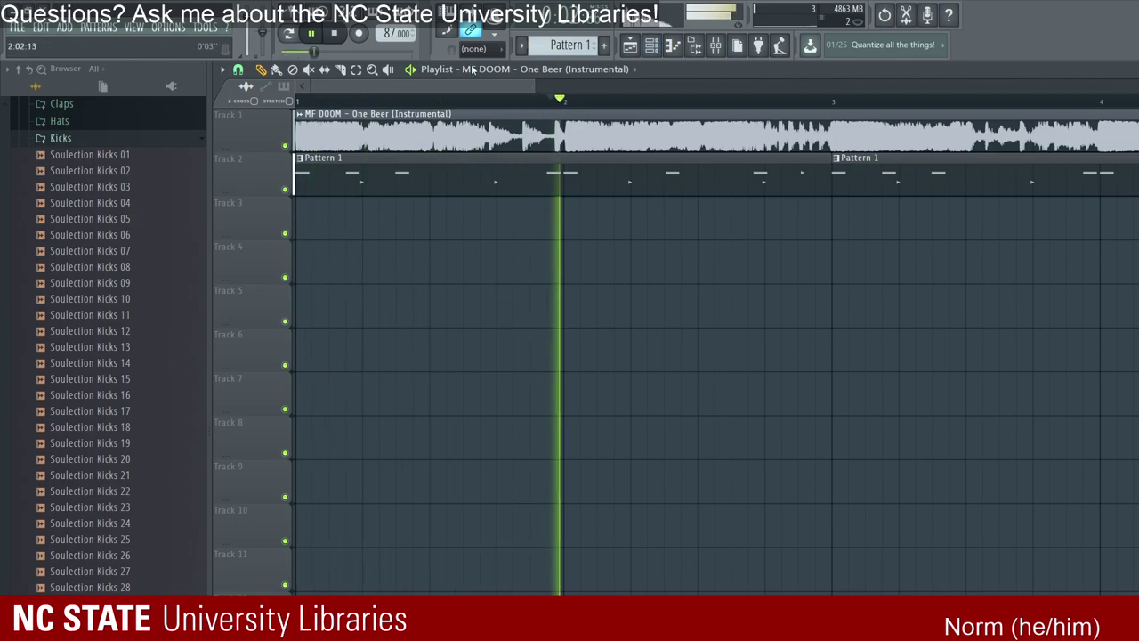
click(650, 44)
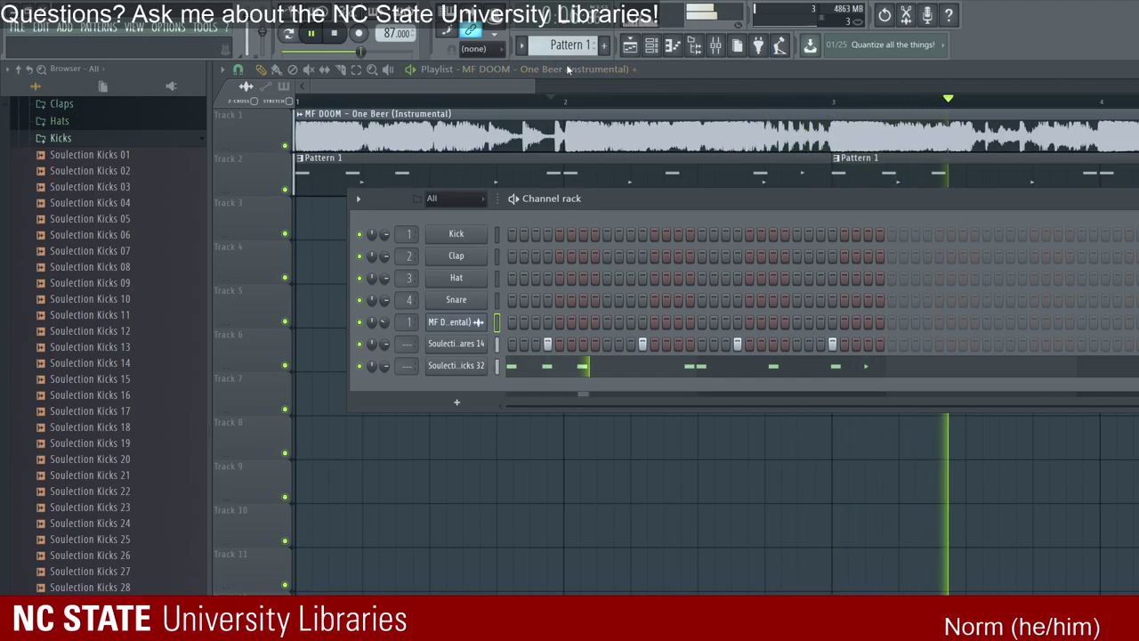
click(423, 72)
Step: Stretch the MF DOOM clip on track 1 to 8 bars and play it from the start
scroll(562, 107, down, 3)
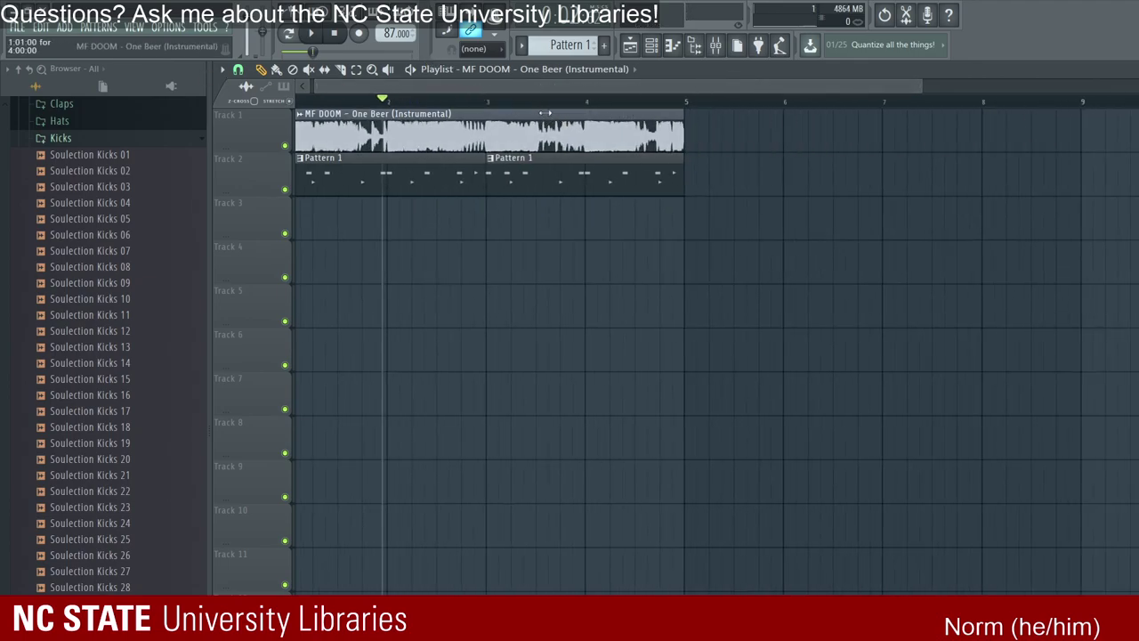
key(space)
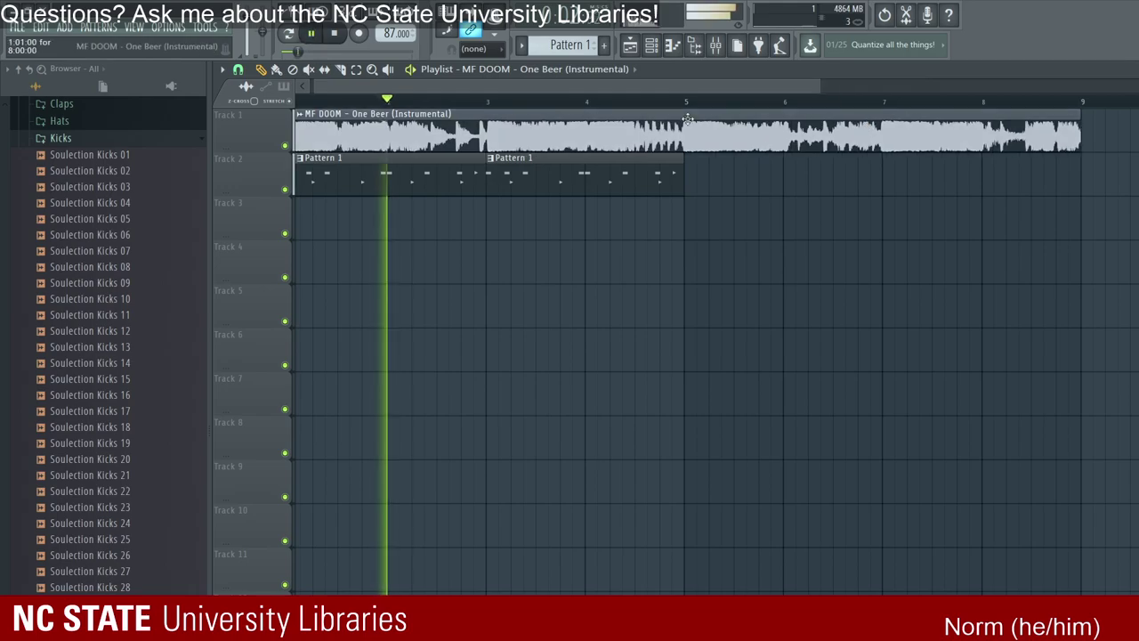
click(356, 90)
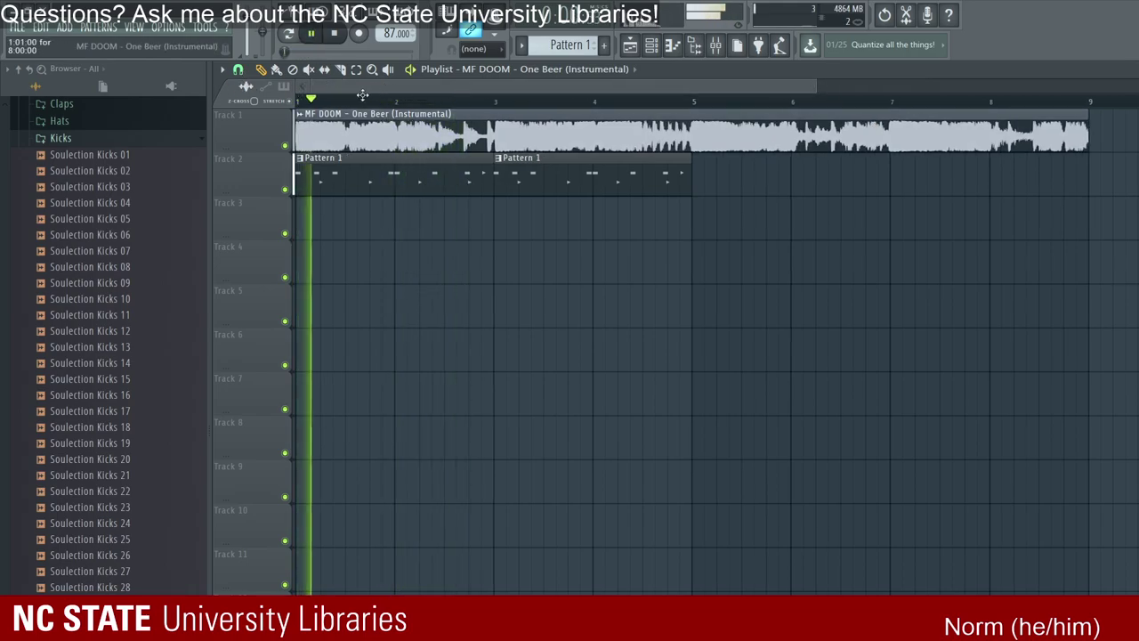
Step: Set the sample's time-stretching mode to Auto, try a lower pitch shift with playback, and reset the pitch
double_click(578, 134)
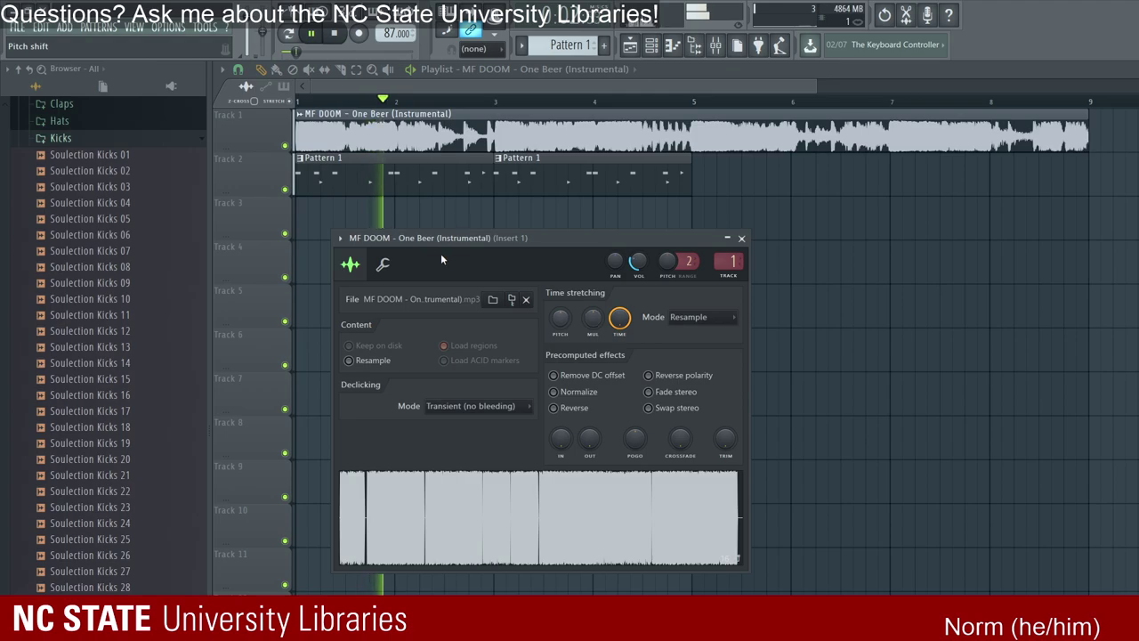
drag(558, 317, 559, 344)
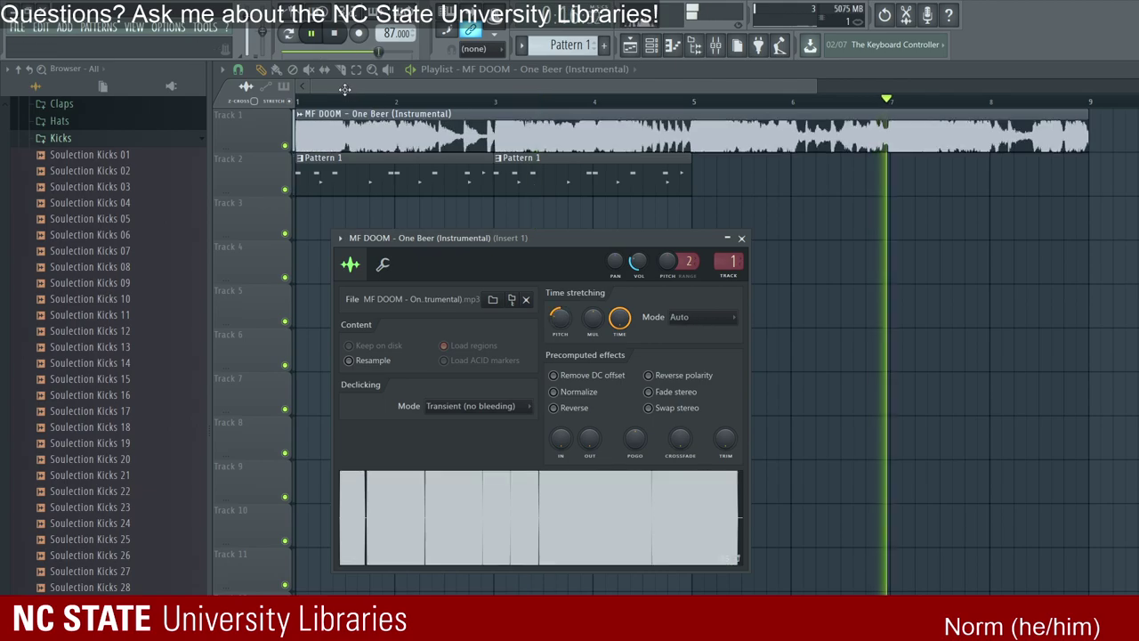
key(space)
key(space)
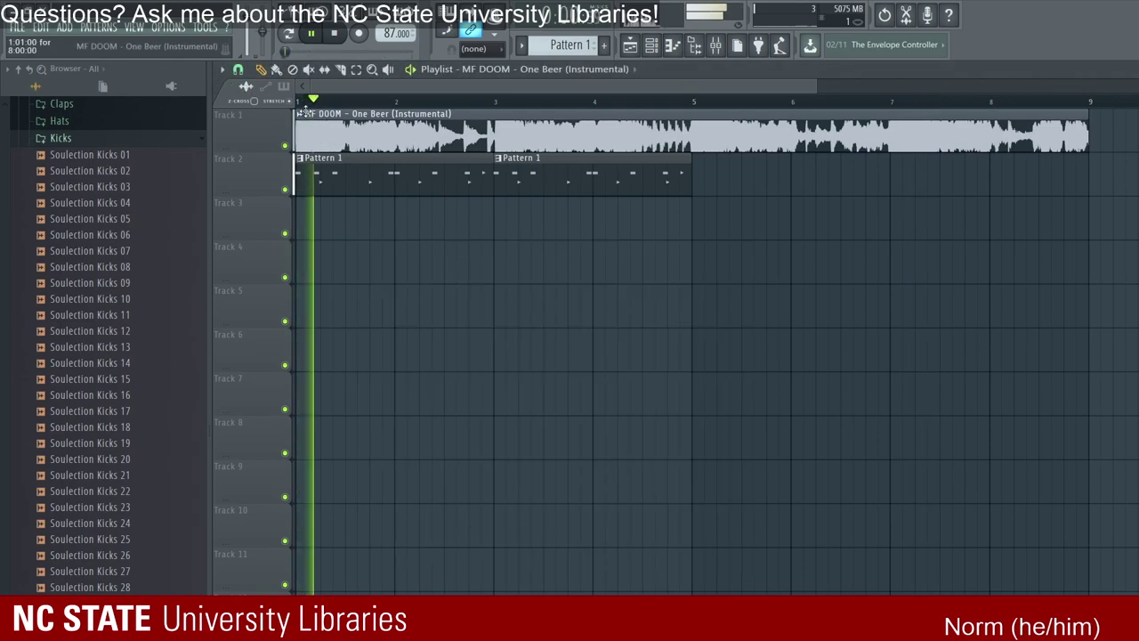
key(space)
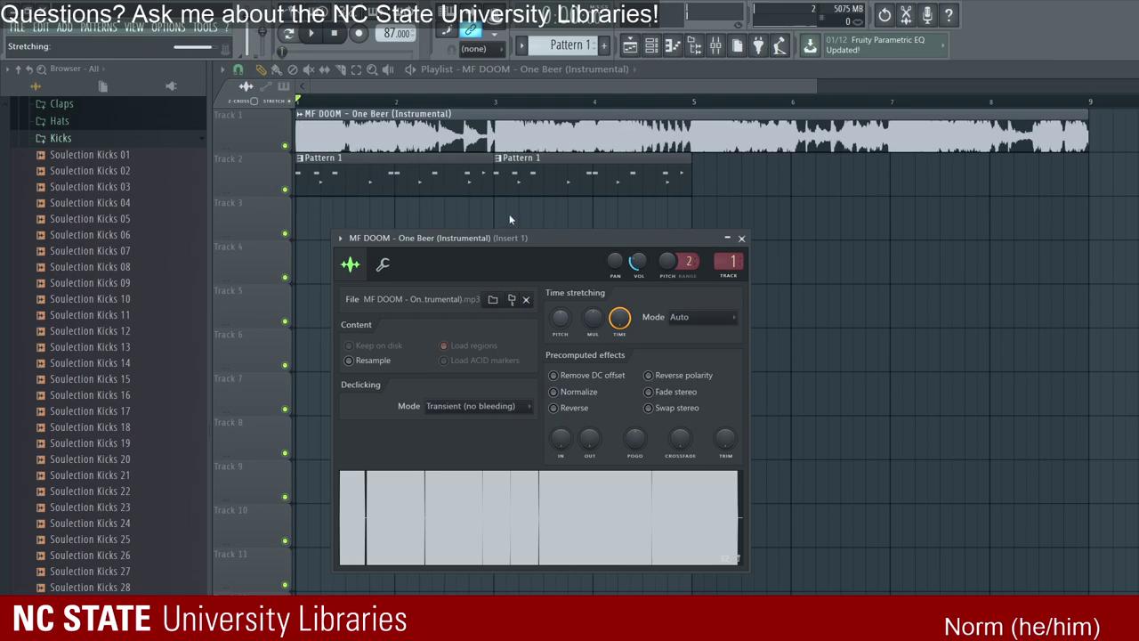
Step: Squeeze the sample clip to about half a beat and repeat it on each beat from bar 1 to bar 2's downbeat
key(space)
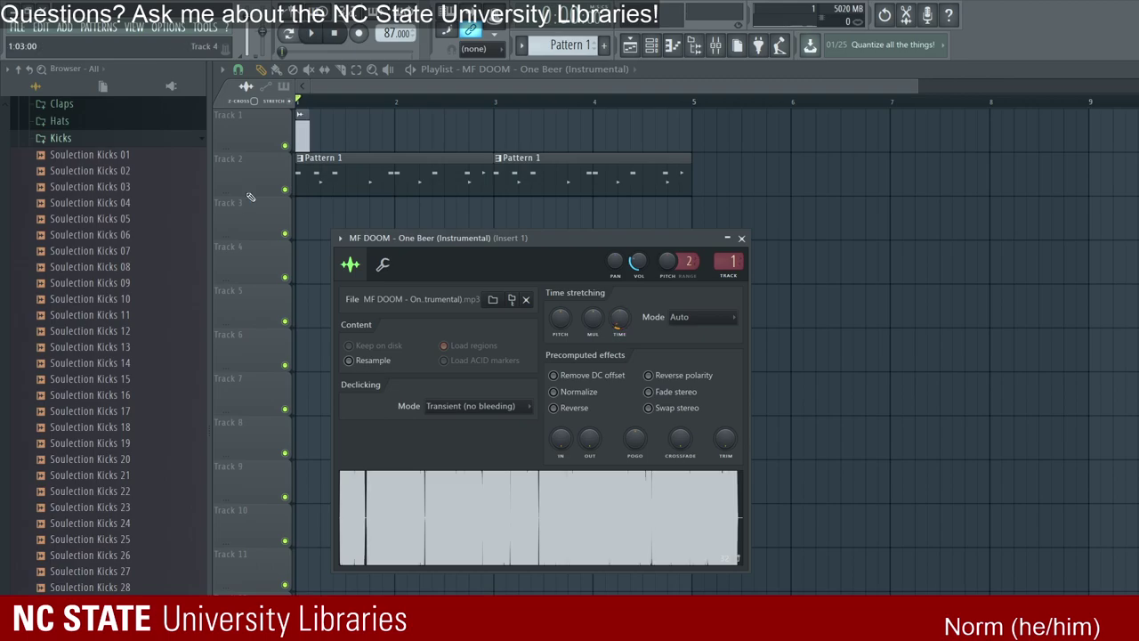
key(space)
key(space)
click(276, 107)
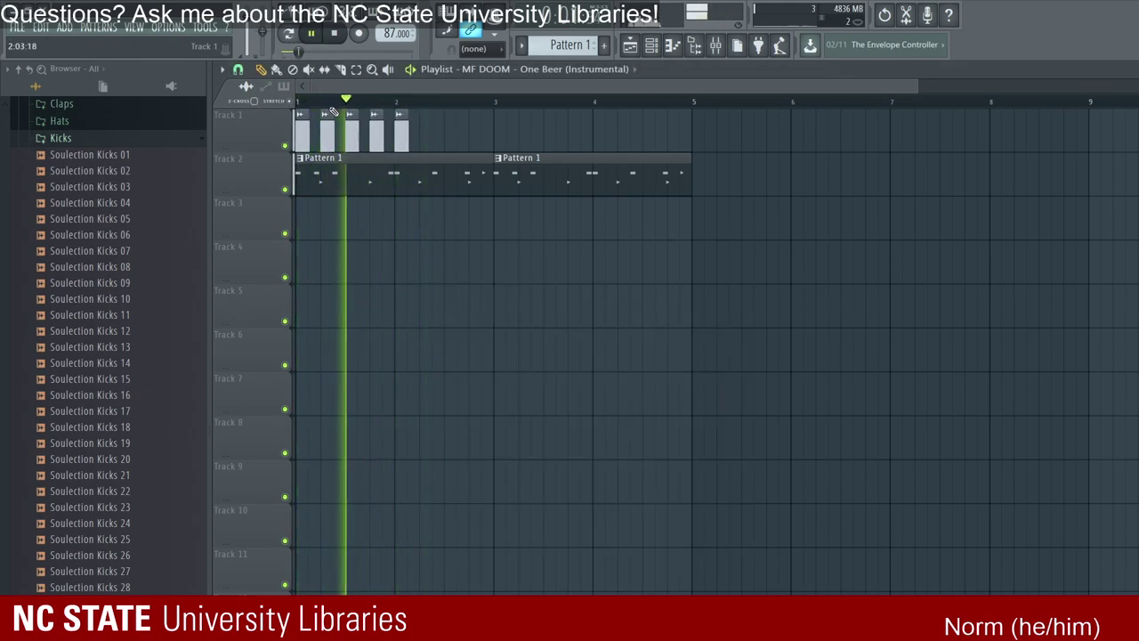
key(space)
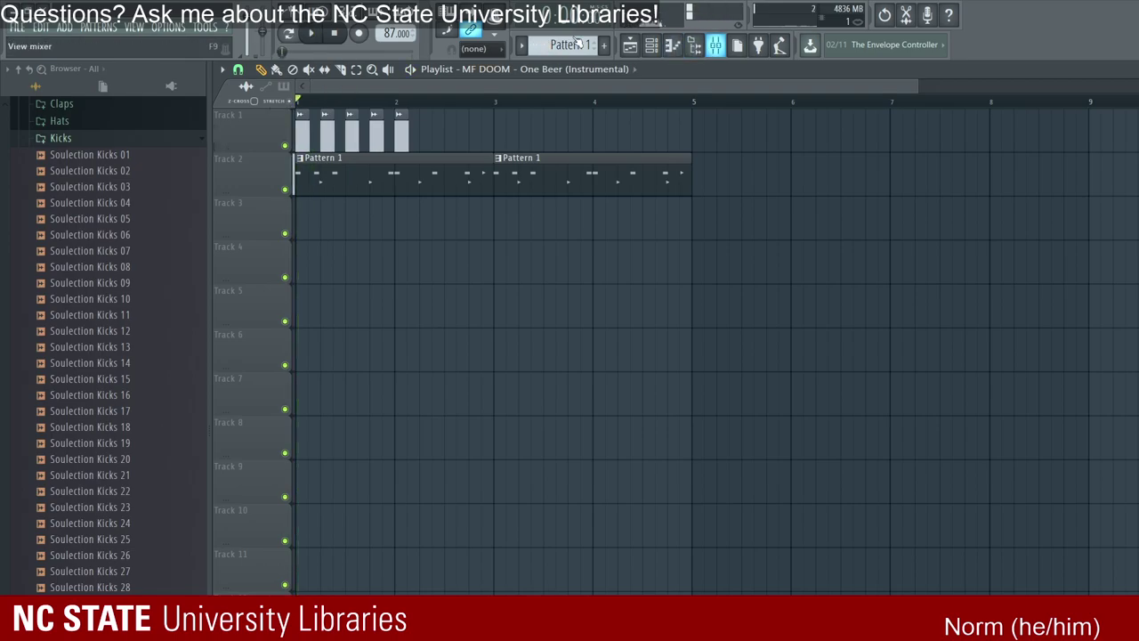
Step: Lengthen the five sample clips on track 1 to one beat each so they run back to back
key(F9)
key(space)
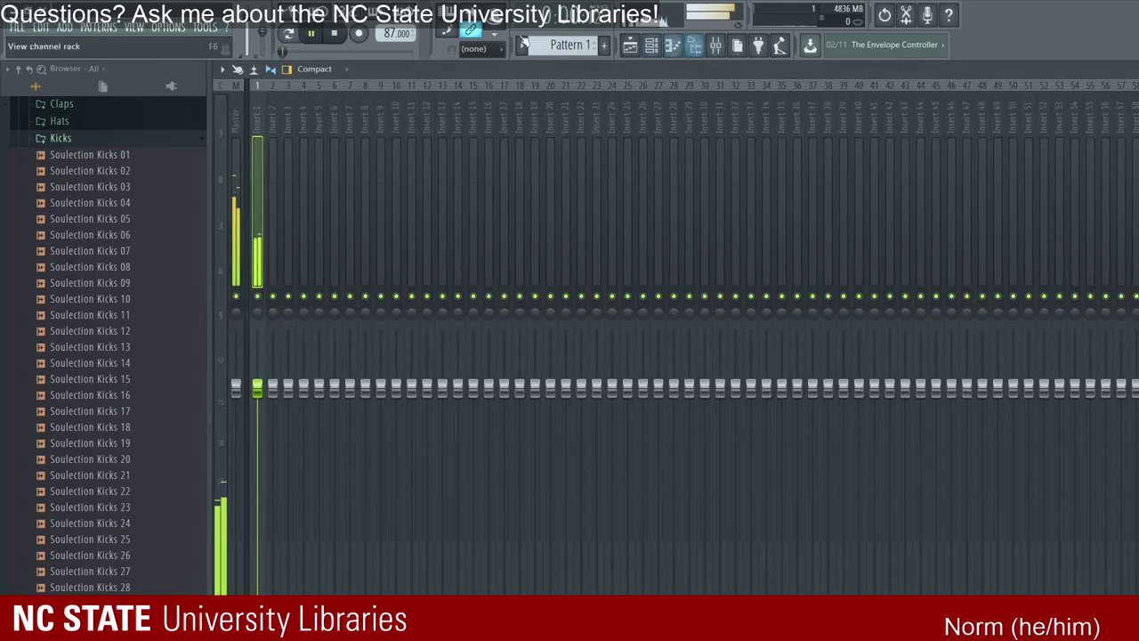
click(630, 44)
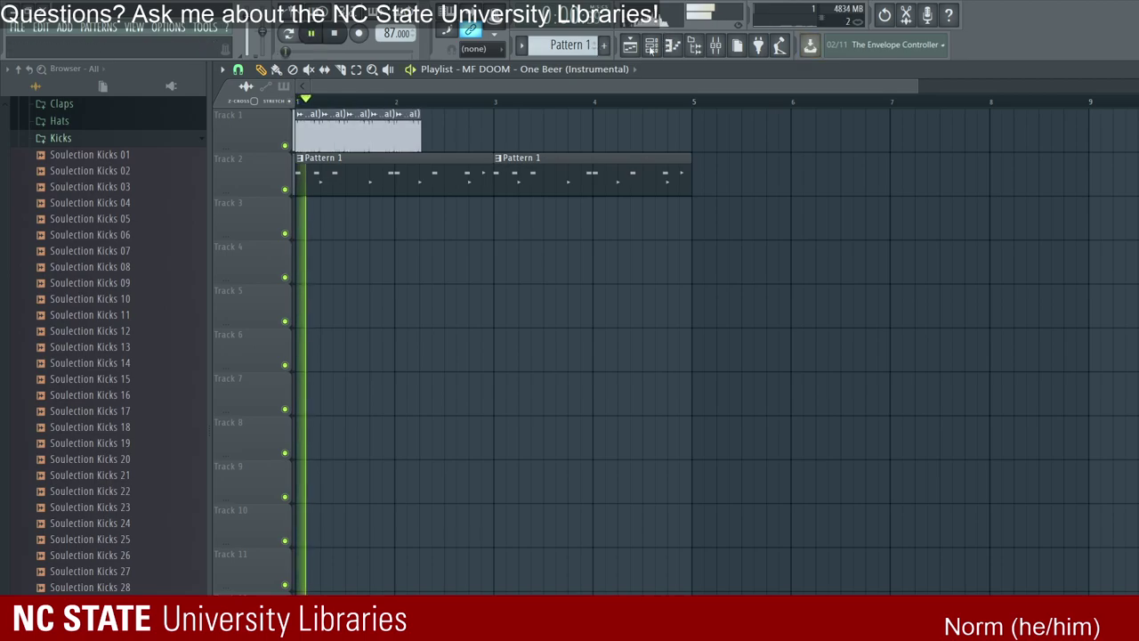
click(715, 45)
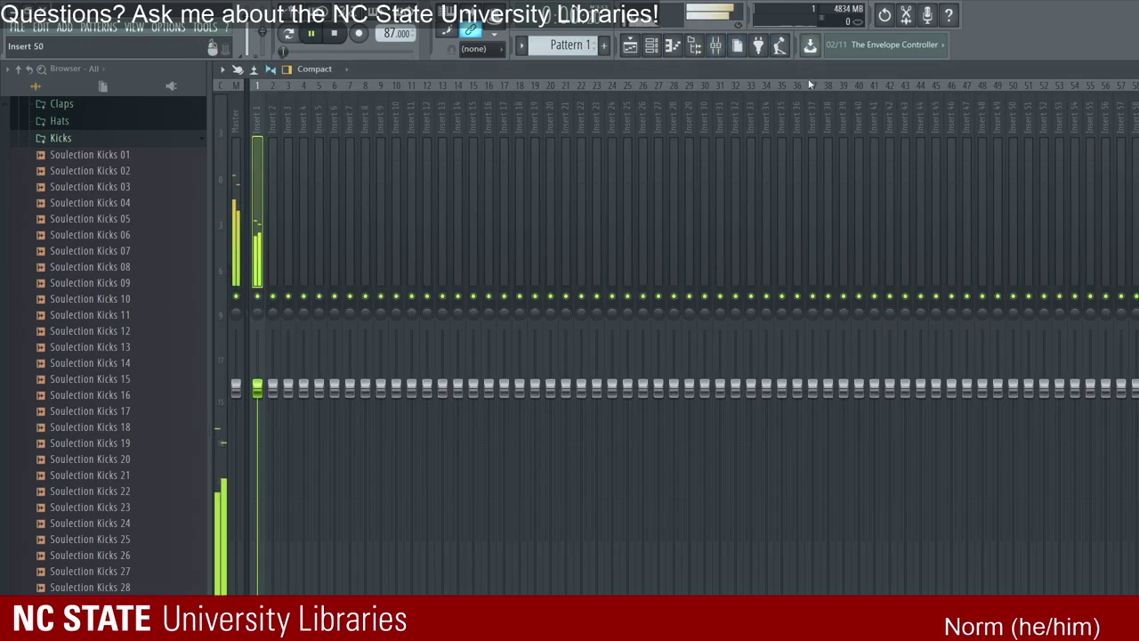
Step: Fill the rest of track 1 up to bar 5 with back-to-back one-beat copies of the sample clip
key(F5)
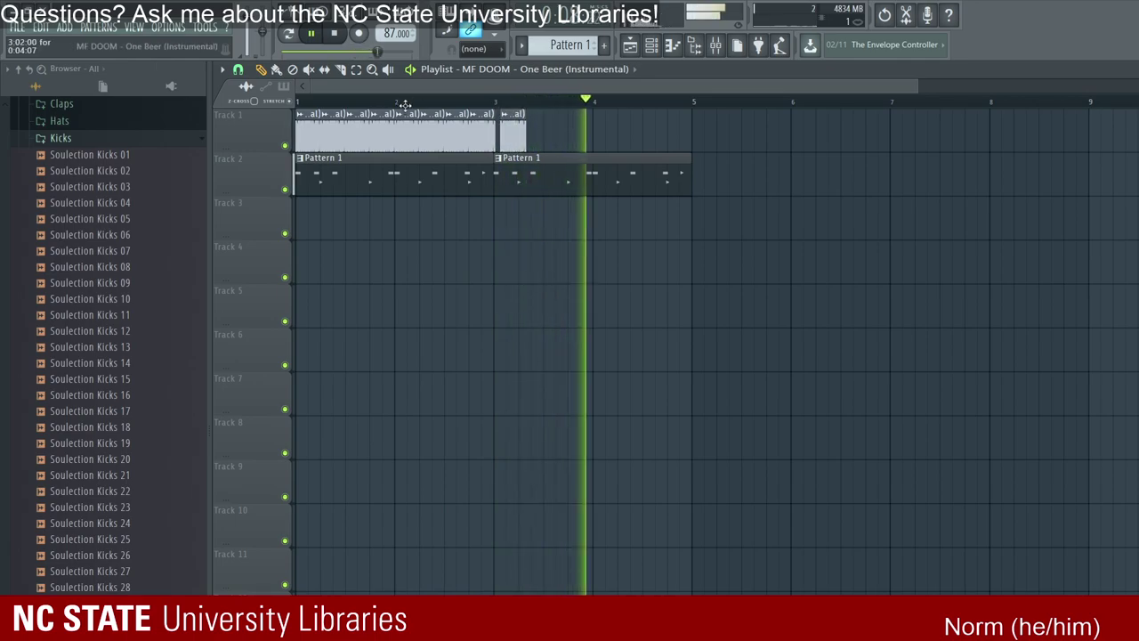
key(space)
key(space)
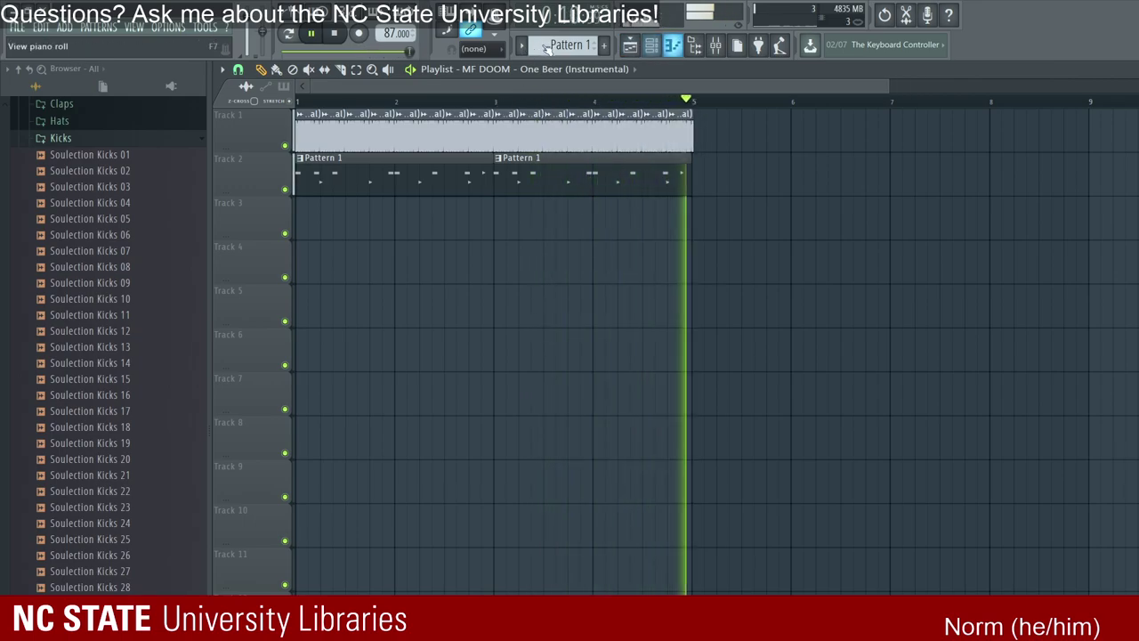
scroll(562, 89, up, 2)
scroll(562, 89, up, 4)
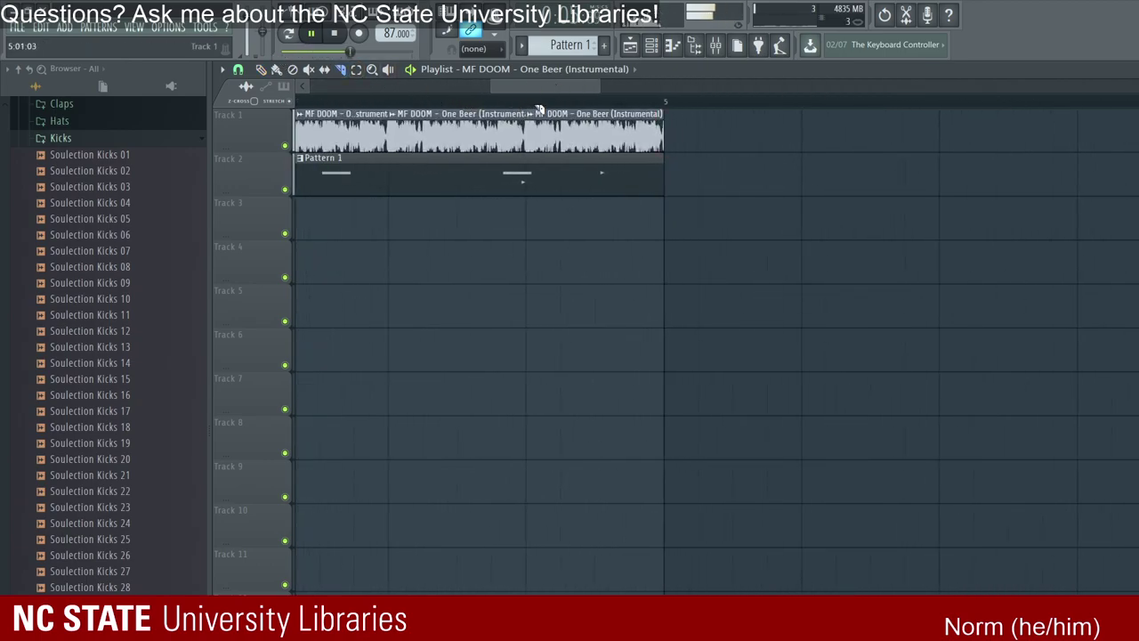
Step: Play the repeated sample loop against the drums while checking the channel rack, mixer and playlist
key(F9)
key(F9)
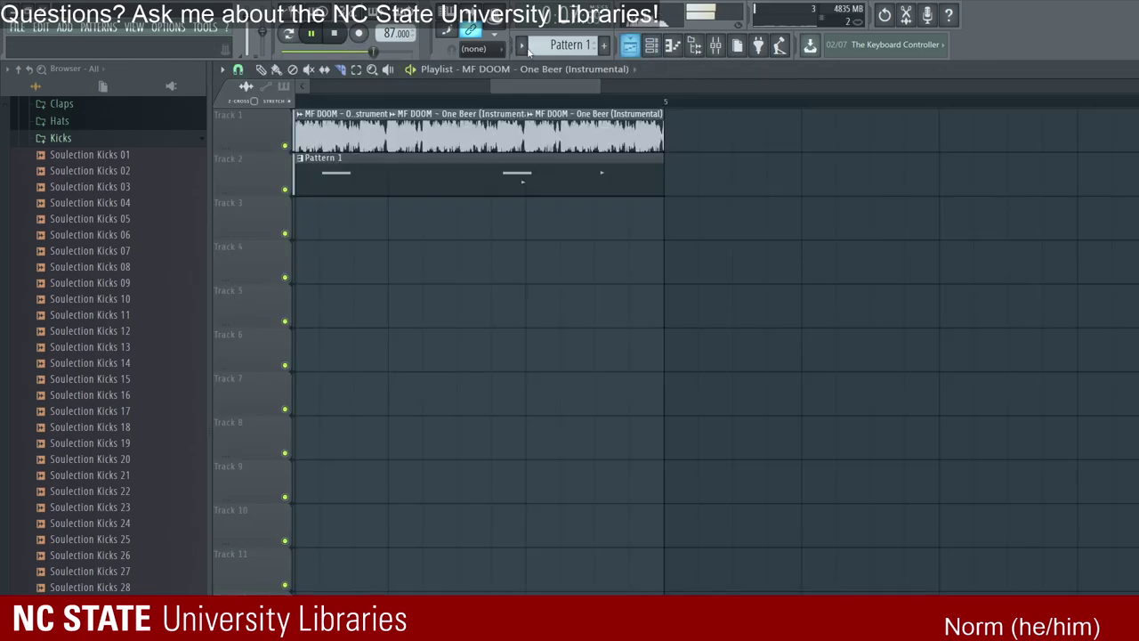
key(F6)
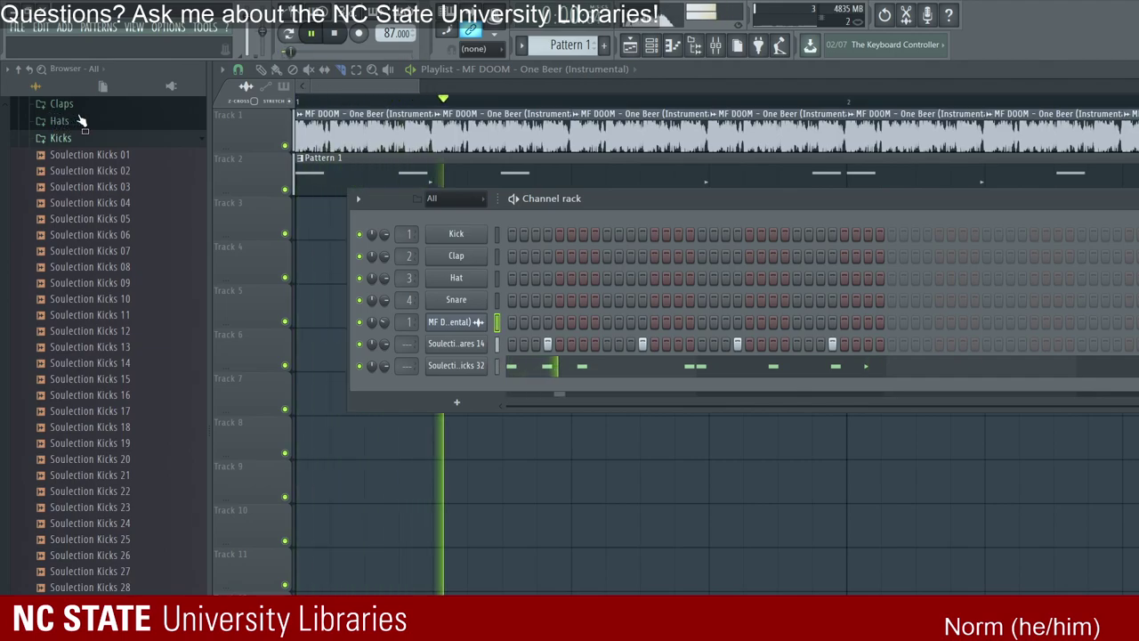
key(space)
key(space)
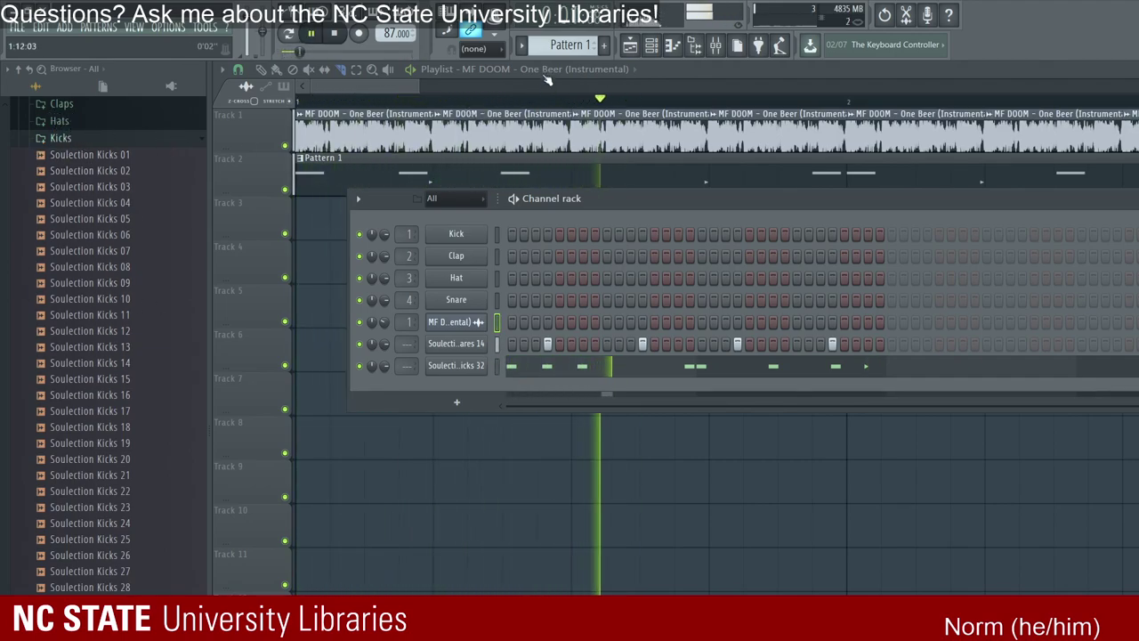
key(space)
key(F9)
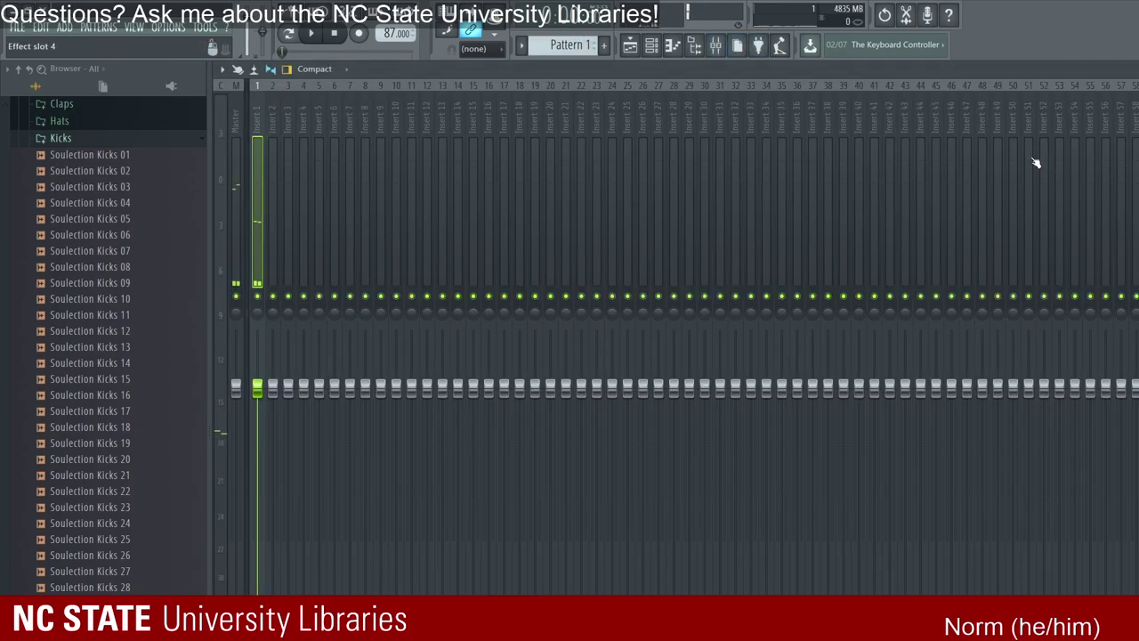
key(space)
key(F9)
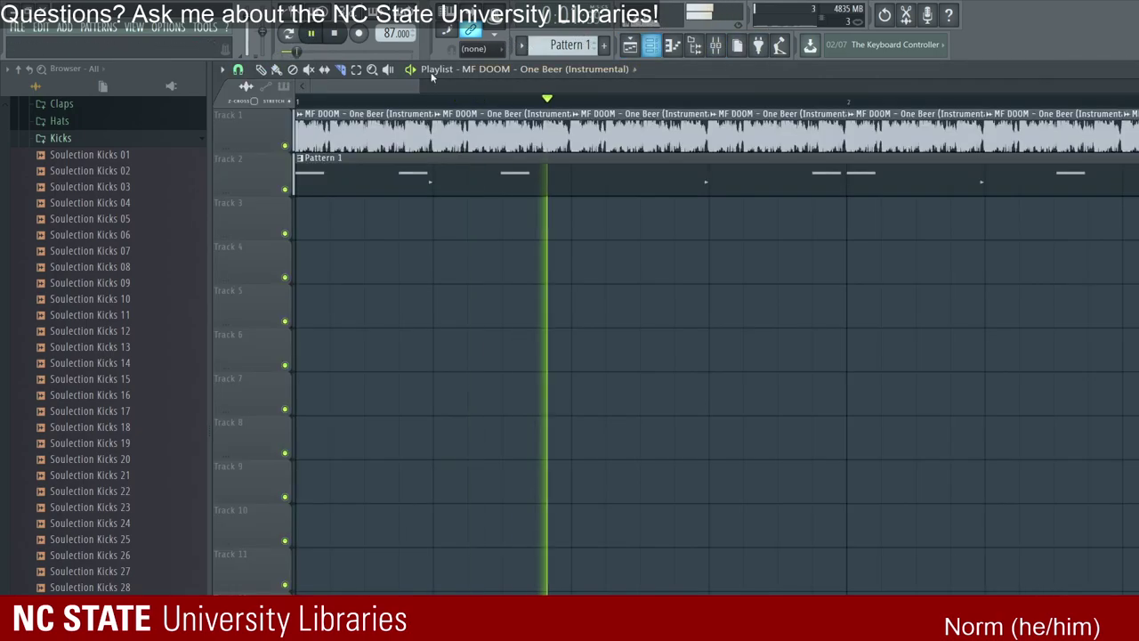
Step: Switch the sample's Gross Beat on Insert 1 to the semitone pitch-shift preset and select its -4 time slot
key(Page_Down)
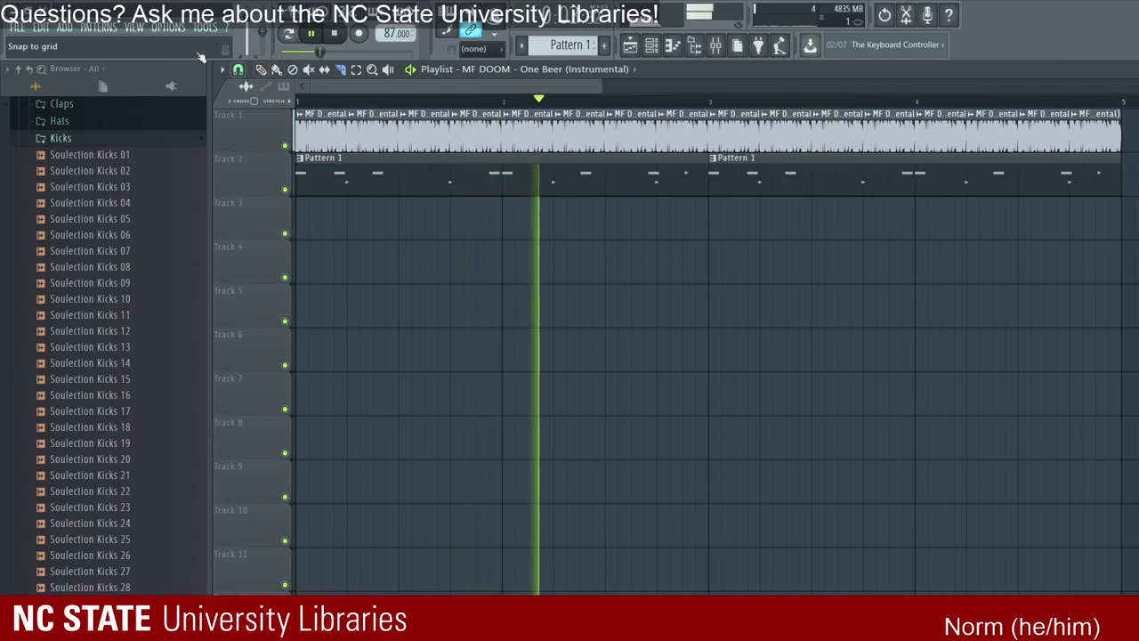
double_click(498, 134)
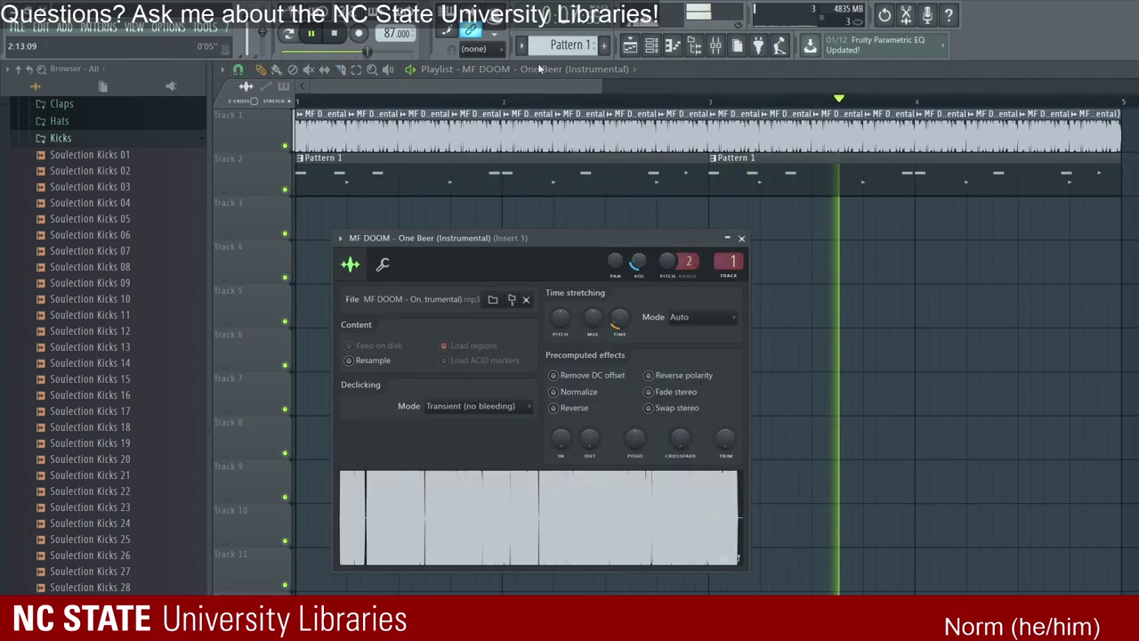
click(714, 45)
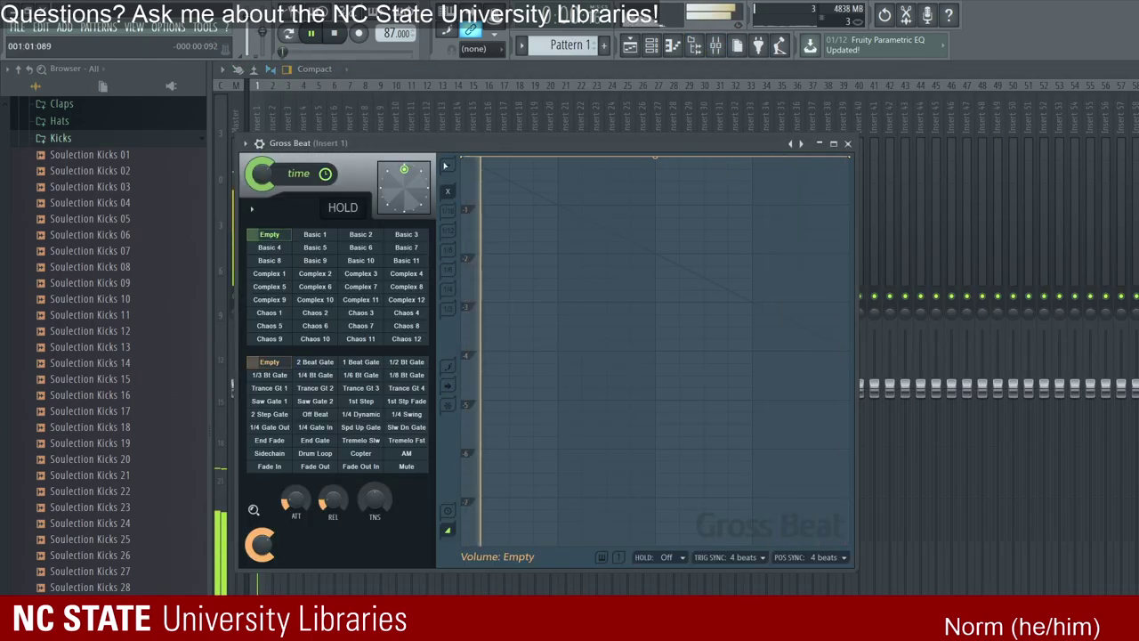
click(790, 143)
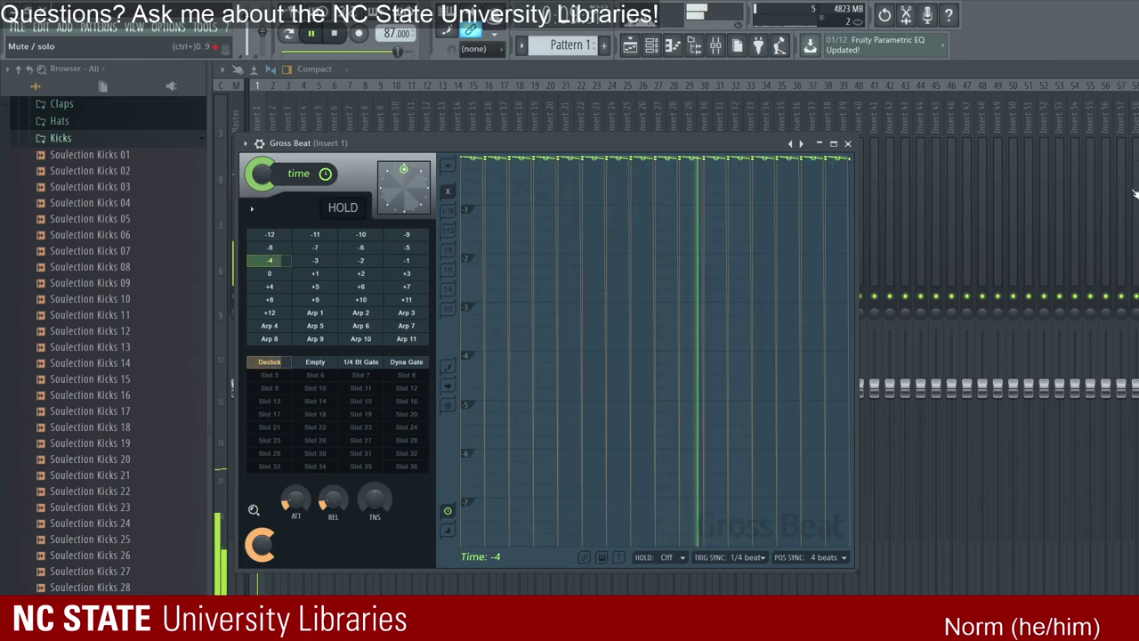
key(Escape)
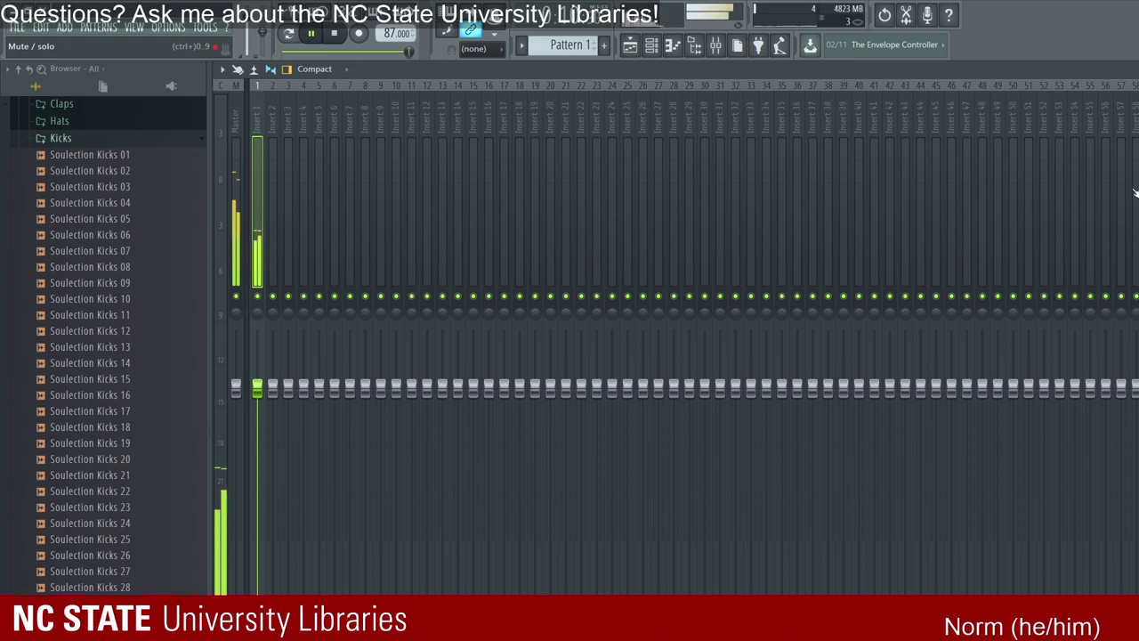
Step: Expand the 808s folder of the Soulection Drum Kit in the sample browser
scroll(92, 431, up, 7)
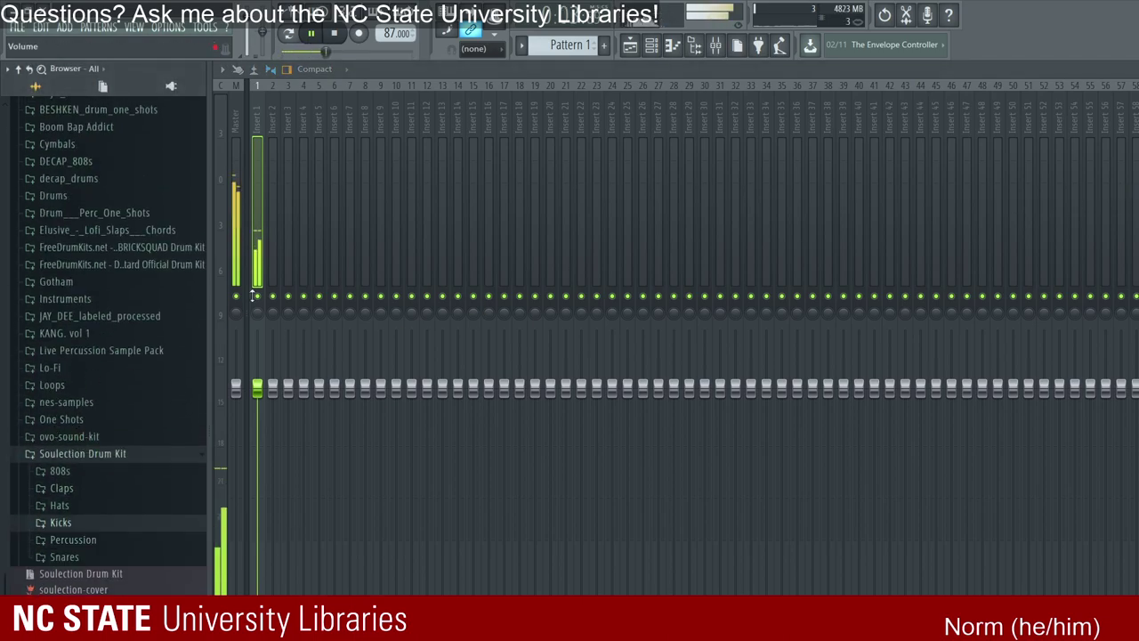
key(Up)
key(Up)
key(Up)
key(Right)
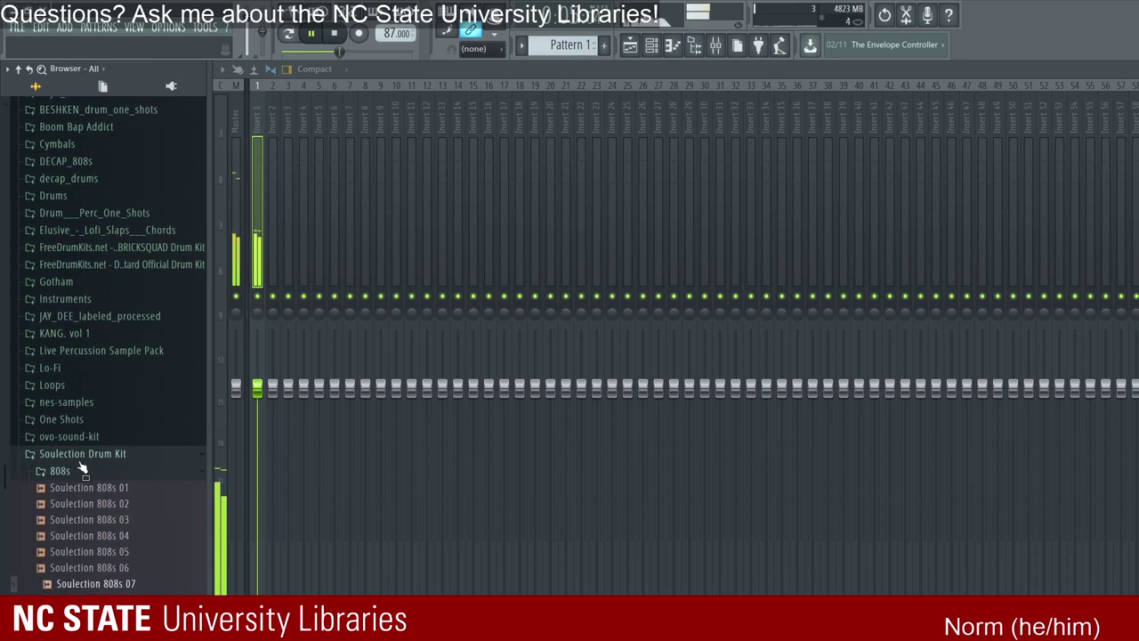
scroll(104, 480, down, 3)
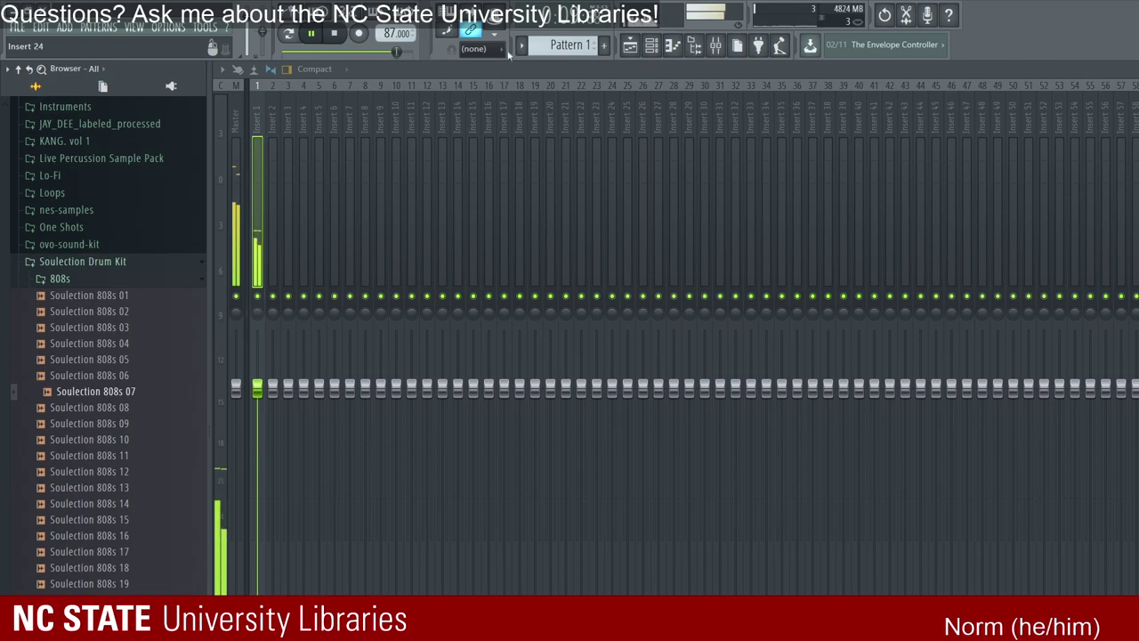
Step: Add Soulection 808s 07 to the channel rack as a new channel
key(F6)
key(Up)
key(Down)
key(Up)
key(Down)
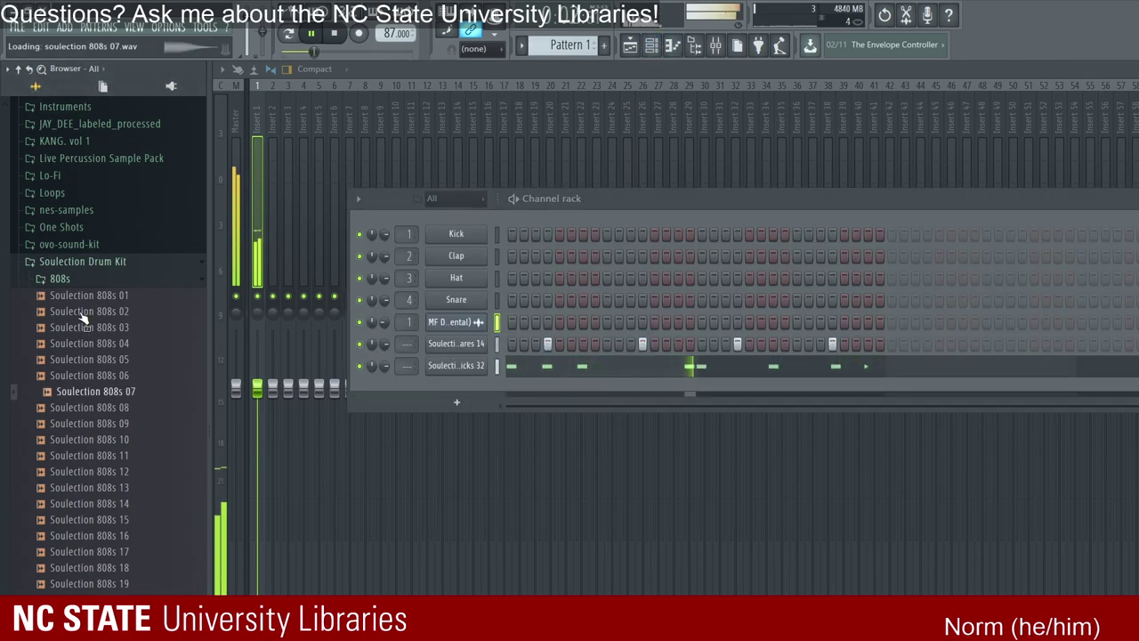
drag(374, 316, 352, 323)
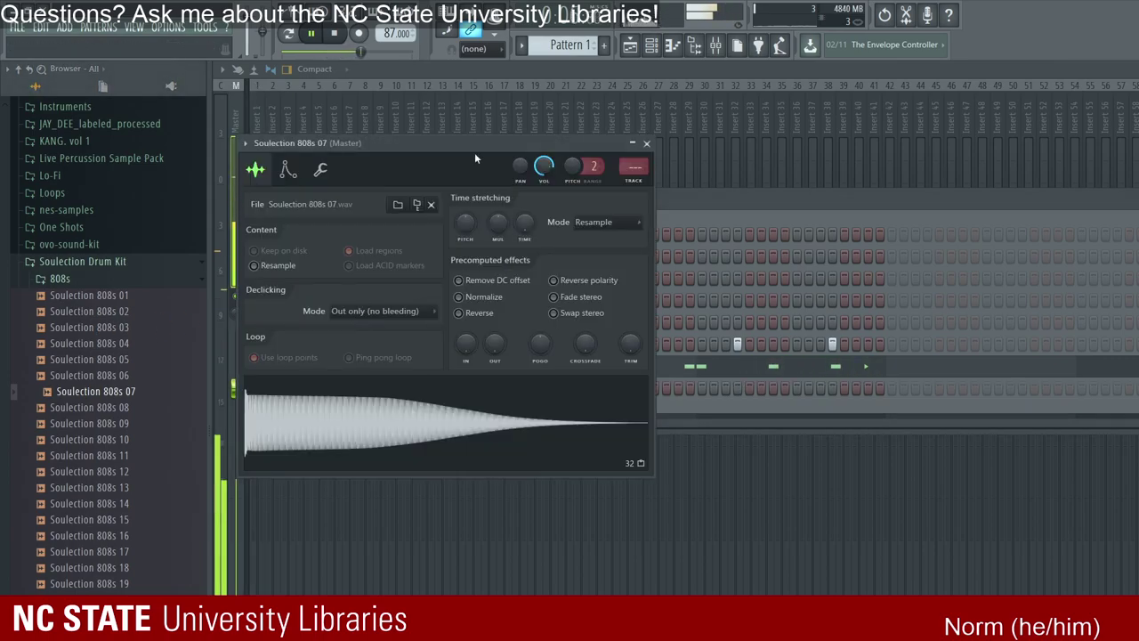
Step: Load the Soulection 808s 07 sample into Edison, play it, and mark its pitch regions
click(260, 391)
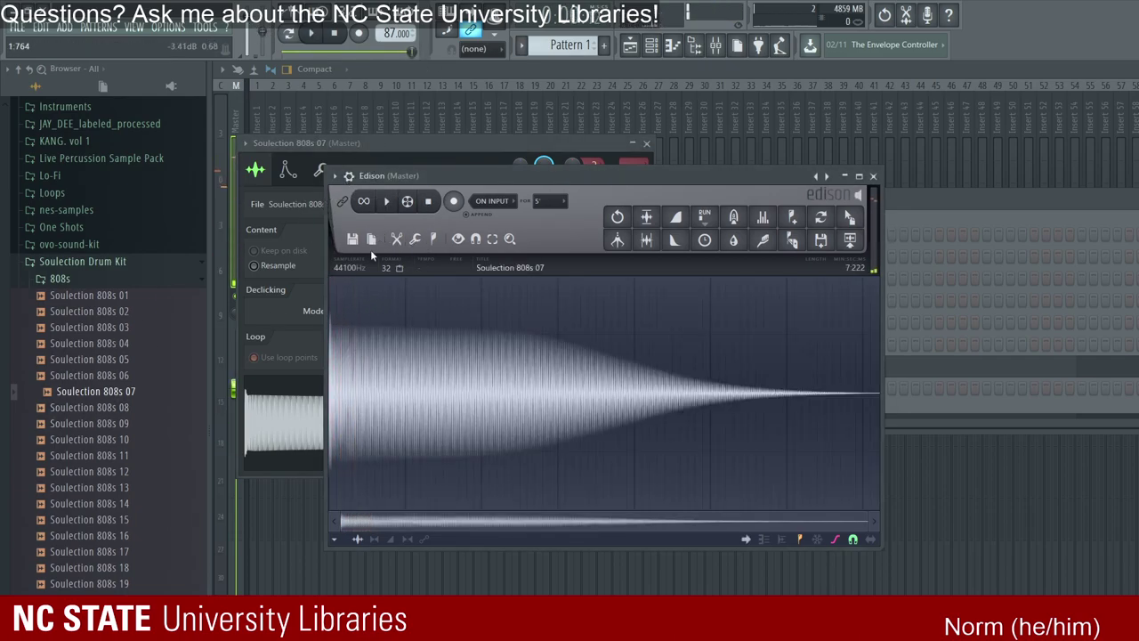
key(space)
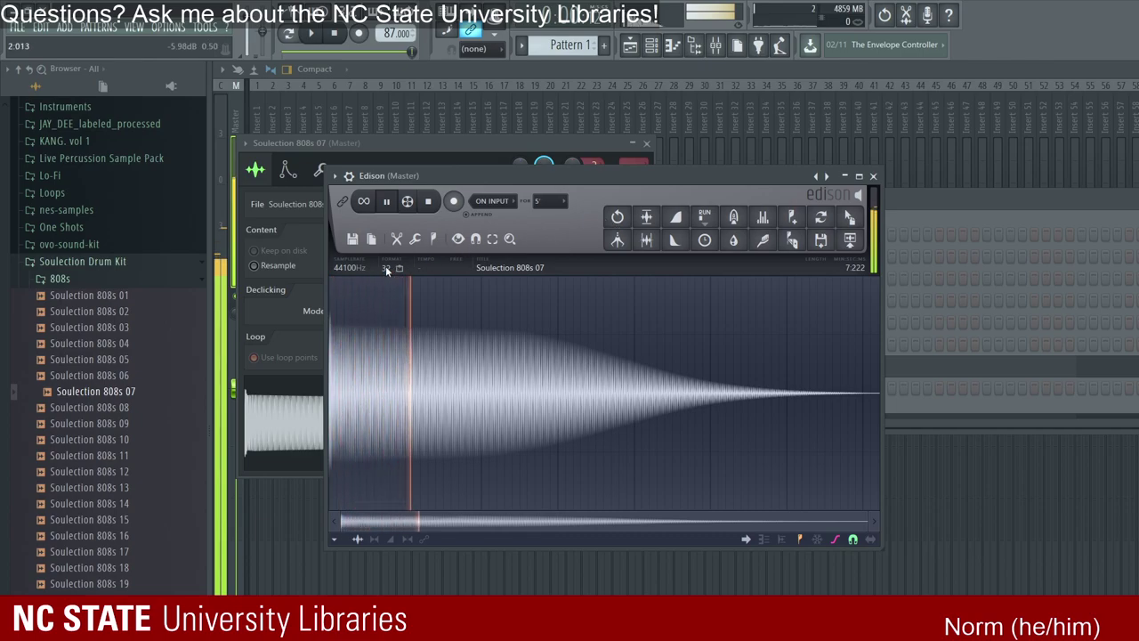
key(space)
key(ctrl+a)
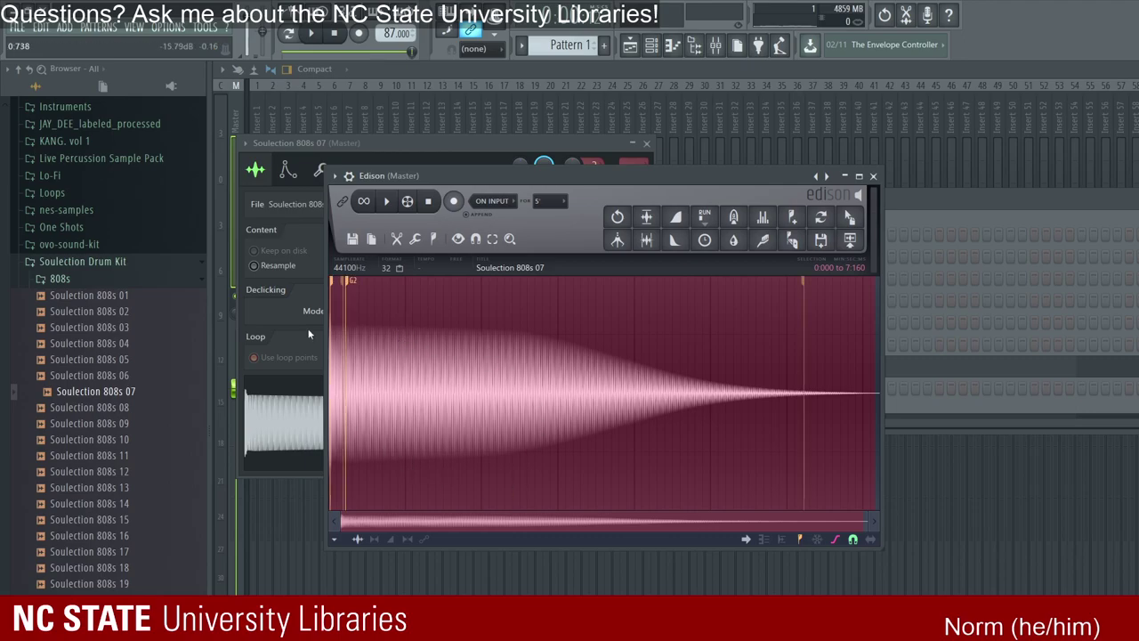
click(292, 267)
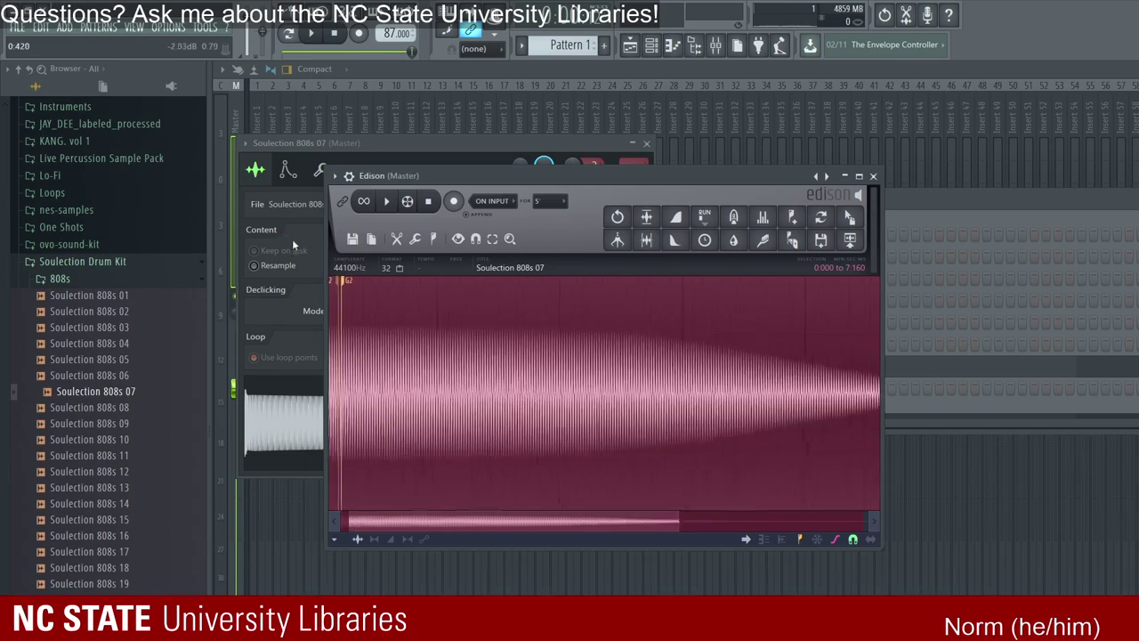
Step: Set the 808 channel's root note to G2 and audition notes with the typing keyboard enabled as a piano
key(F6)
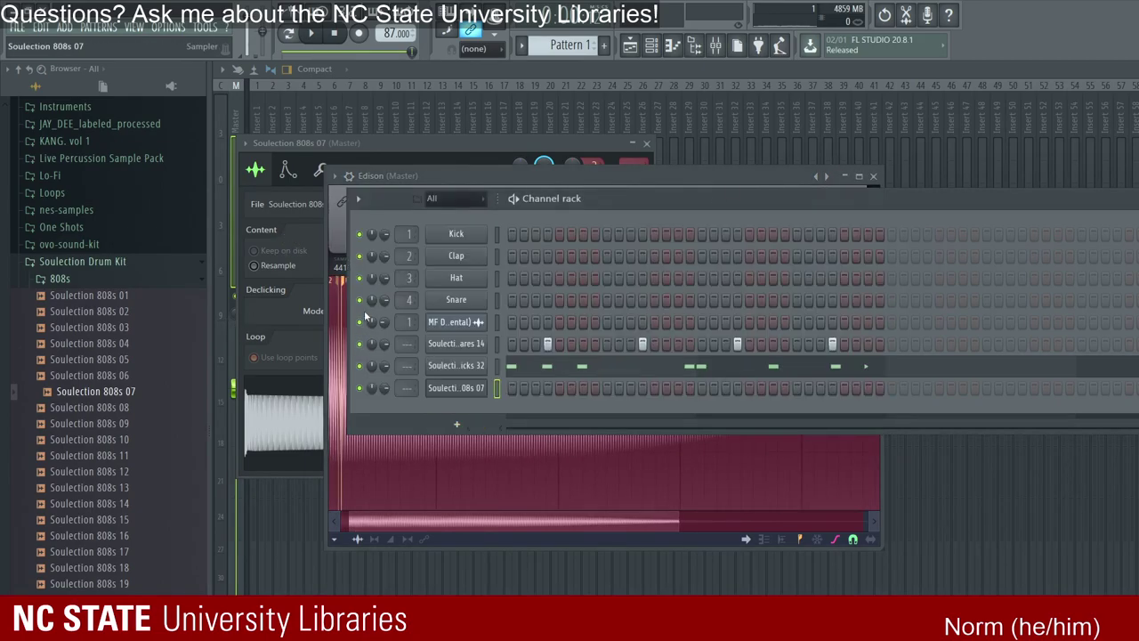
click(281, 324)
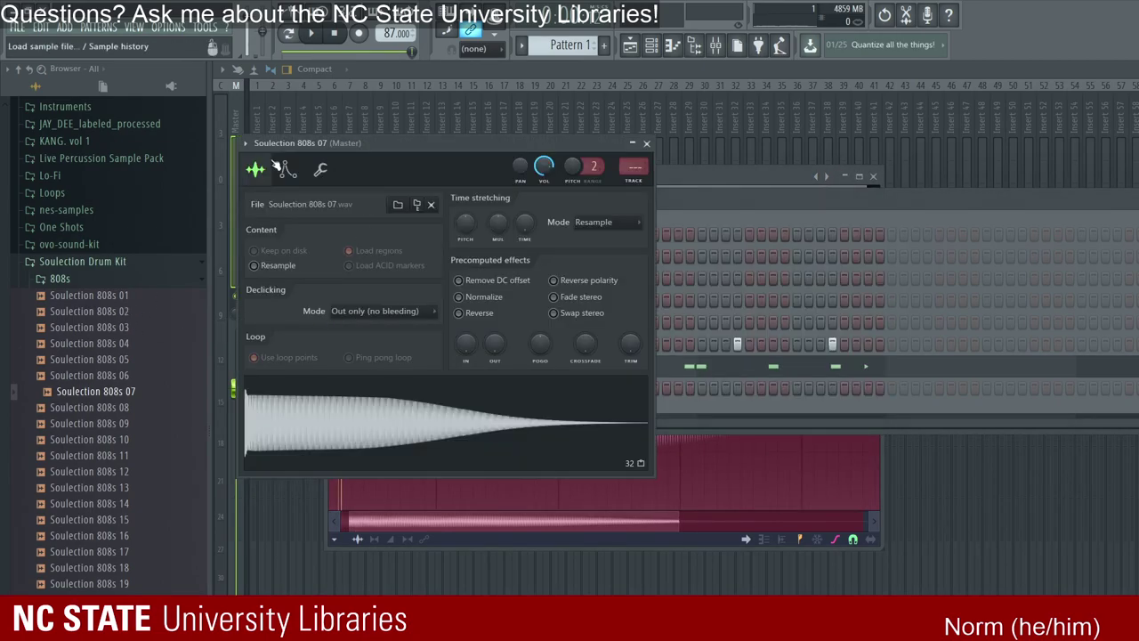
scroll(318, 381, up, 2)
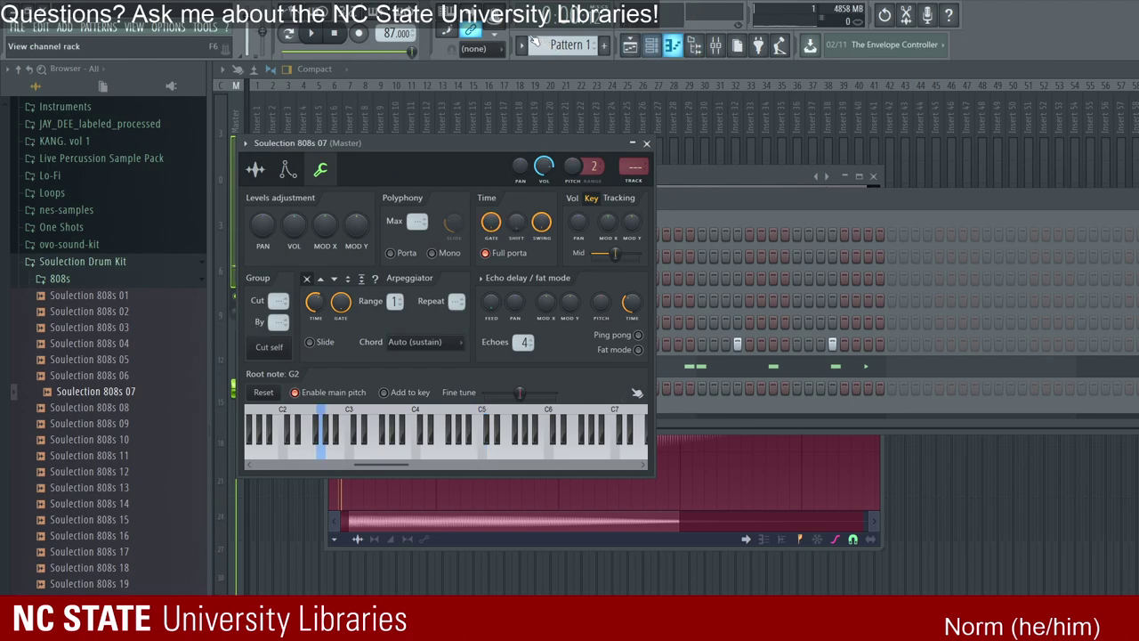
click(650, 44)
click(375, 321)
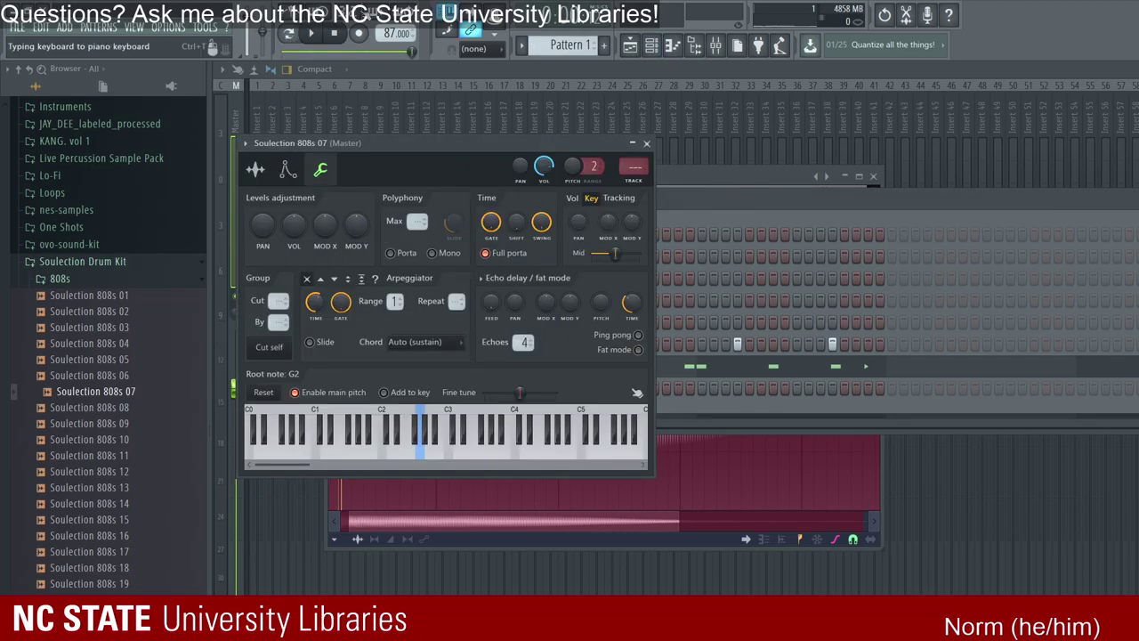
key(c)
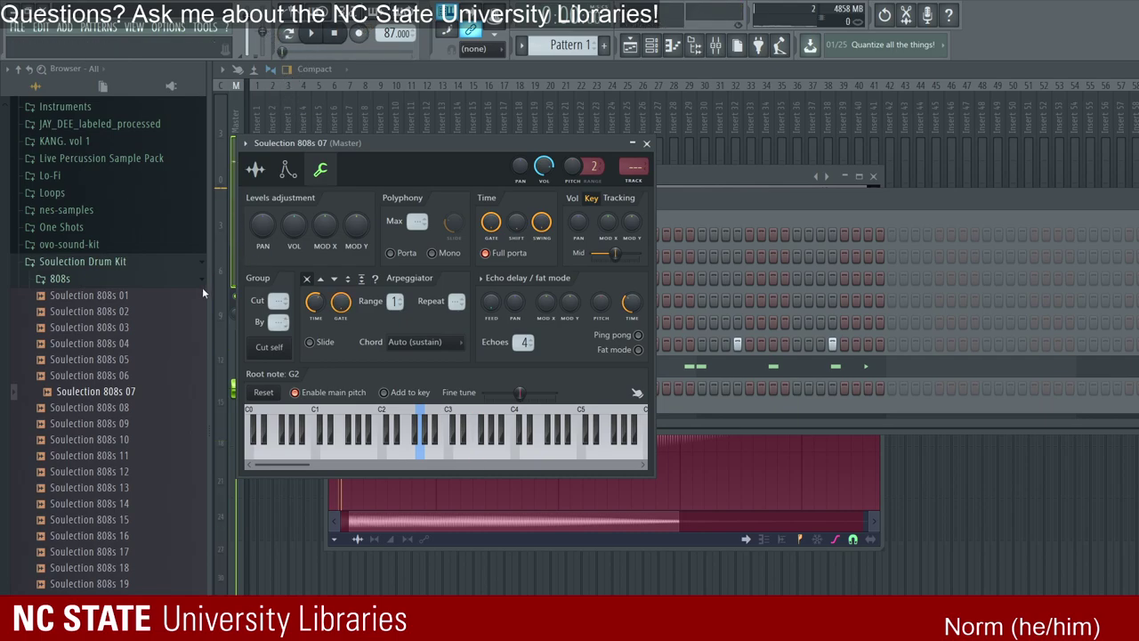
key(n)
Step: Place a one-bar B1 note at the start of bar 1 in the 808's piano roll
key(F6)
key(F7)
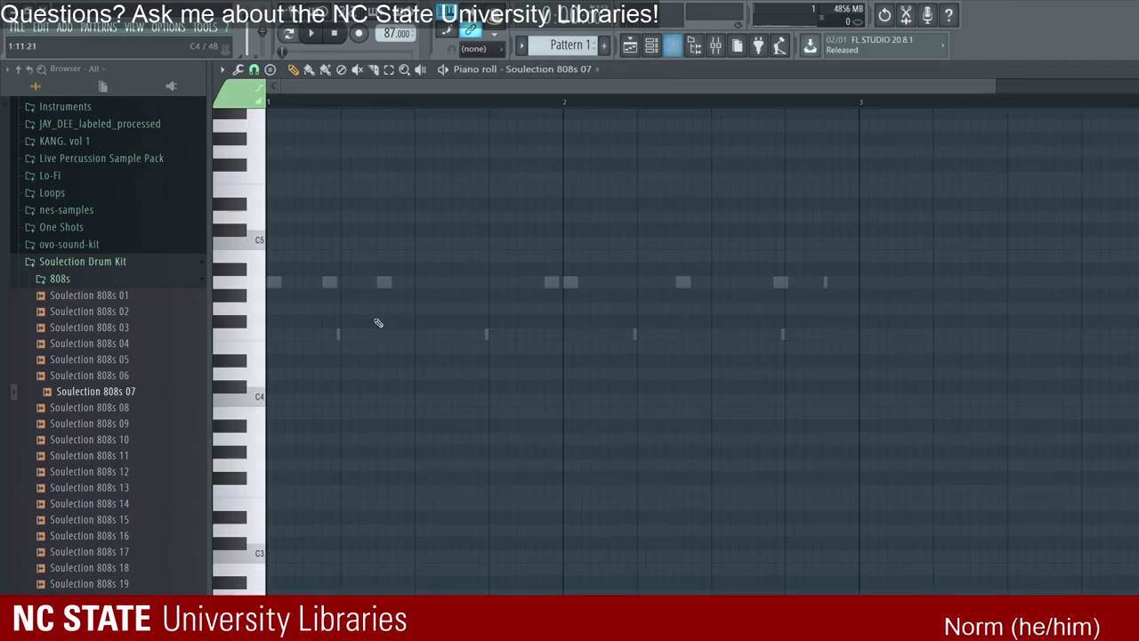
scroll(209, 374, down, 3)
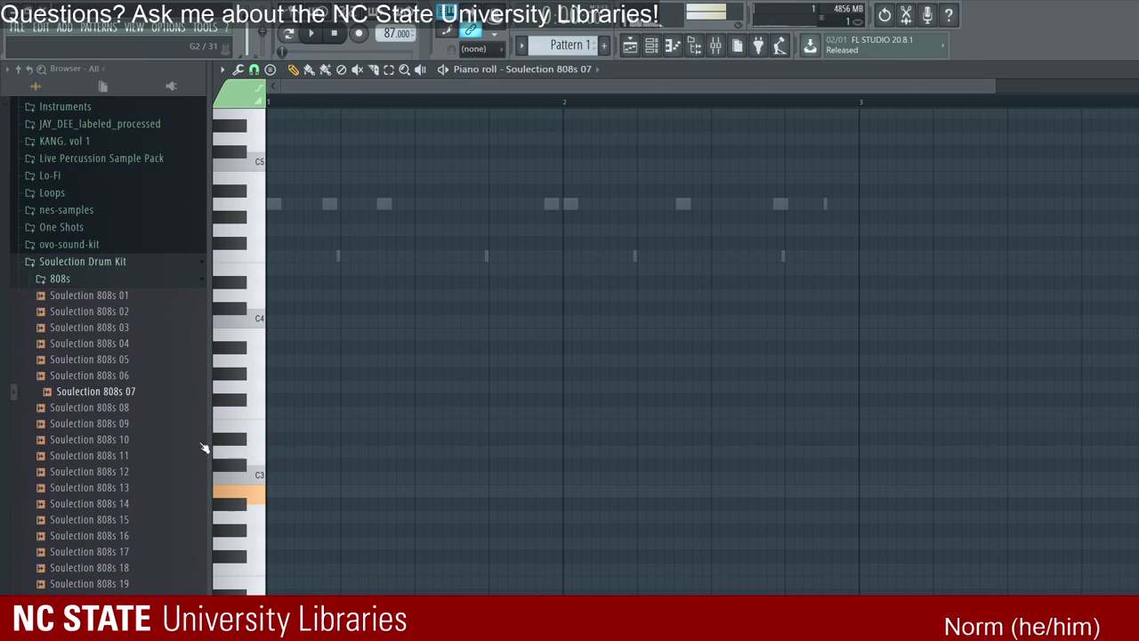
scroll(204, 507, down, 3)
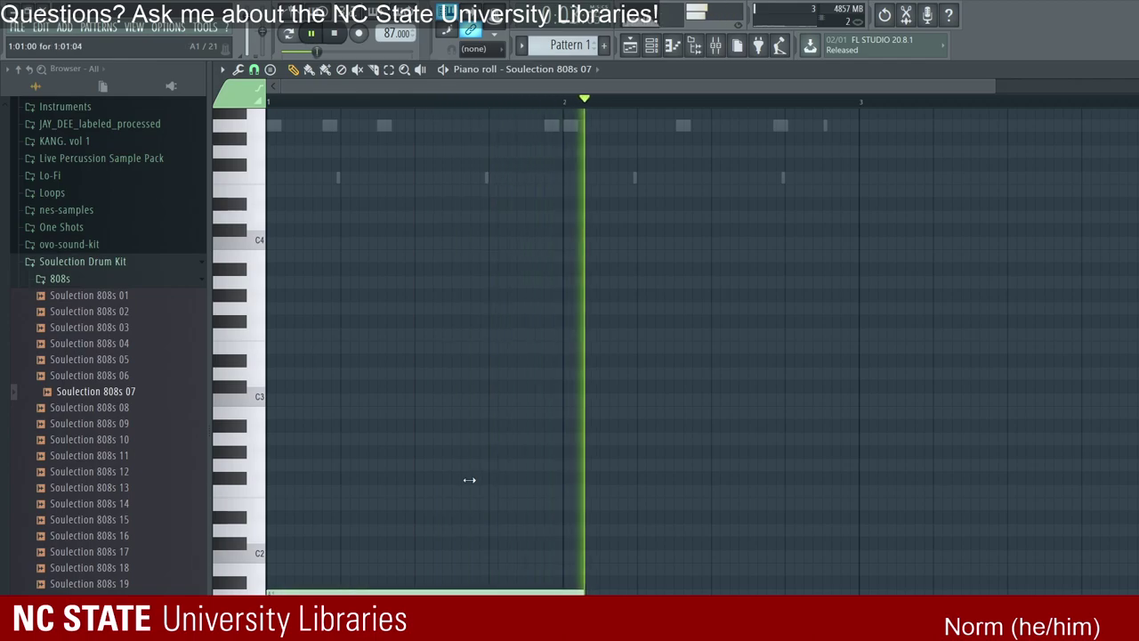
key(space)
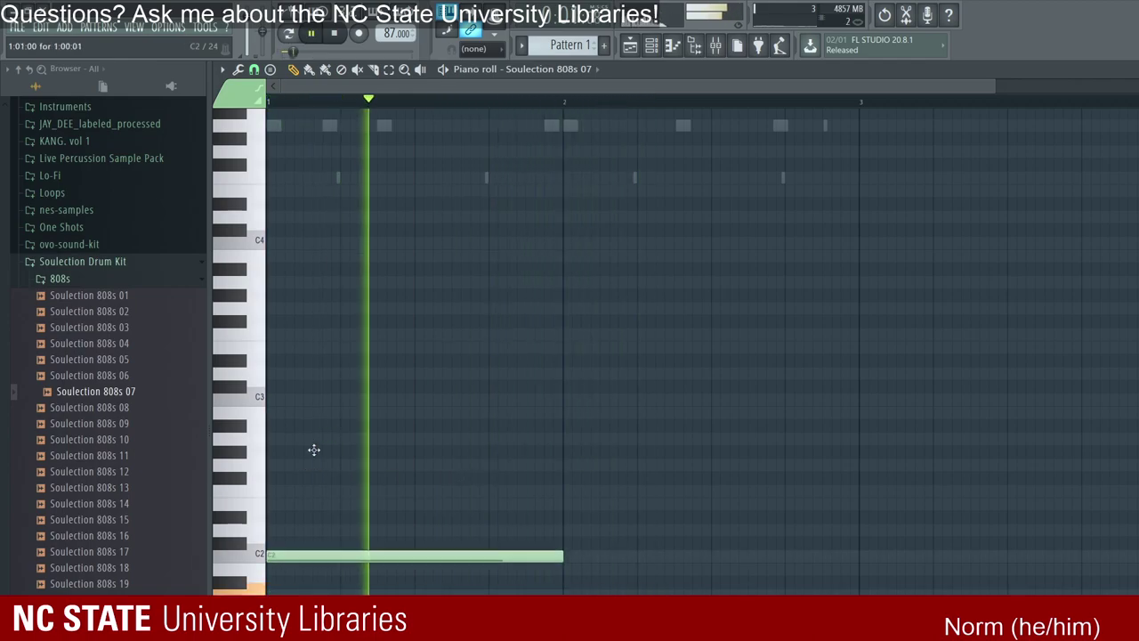
key(shift+Up)
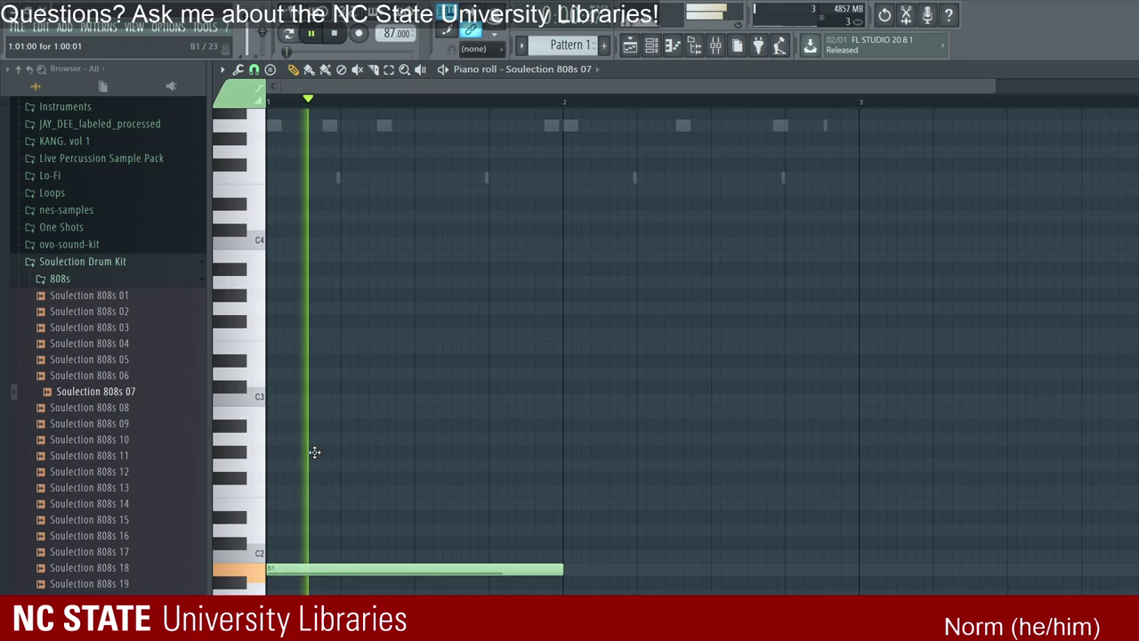
Step: Shorten the B1 note at the start of bar 1 to about one beat and play it against the drums
key(shift+Left)
key(shift+Left)
key(shift+Left)
key(shift+Left)
key(shift+Left)
key(shift+Left)
key(shift+Left)
key(shift+Left)
key(shift+Left)
key(shift+Left)
key(shift+Left)
key(shift+Left)
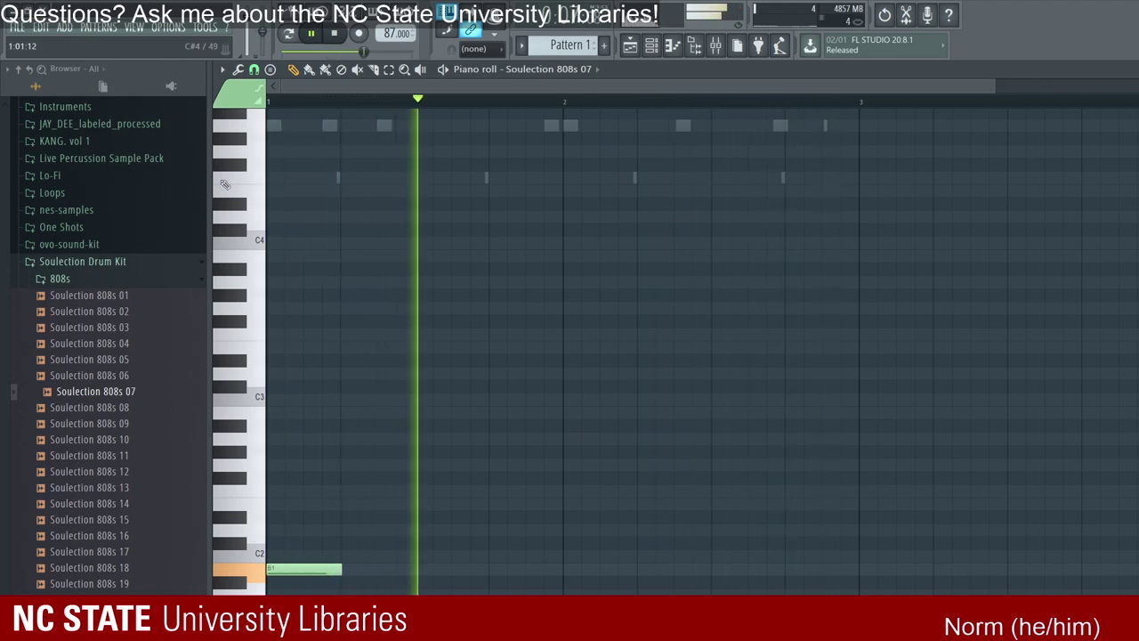
key(space)
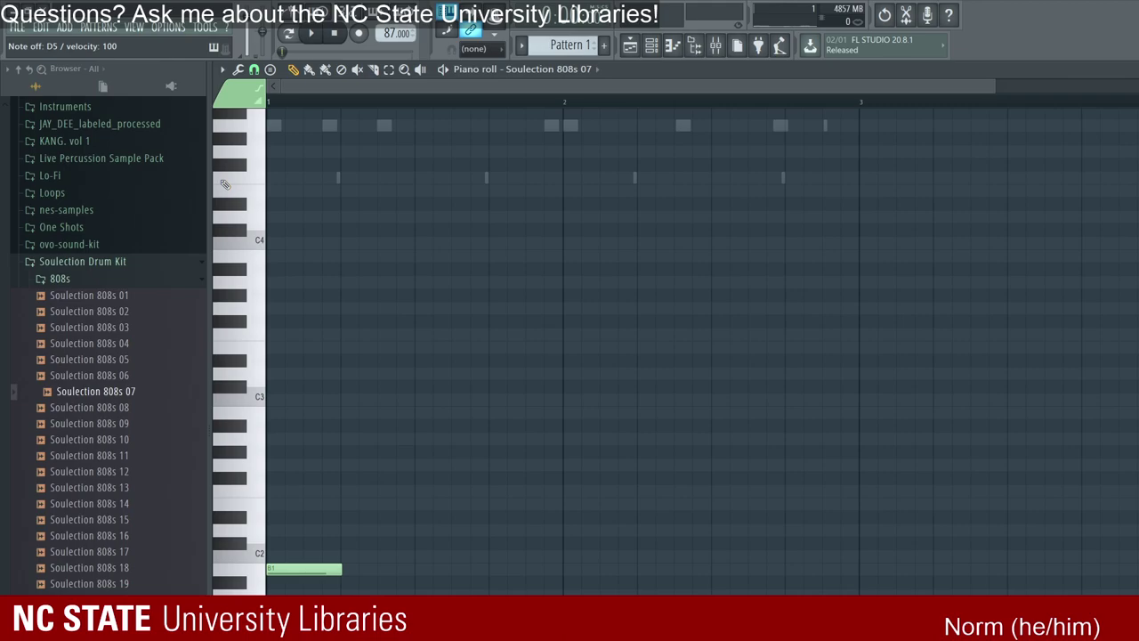
Step: Add a one-beat B1 note at step 7 of bar 1 and a half-beat B1 note on bar 2's downbeat
key(space)
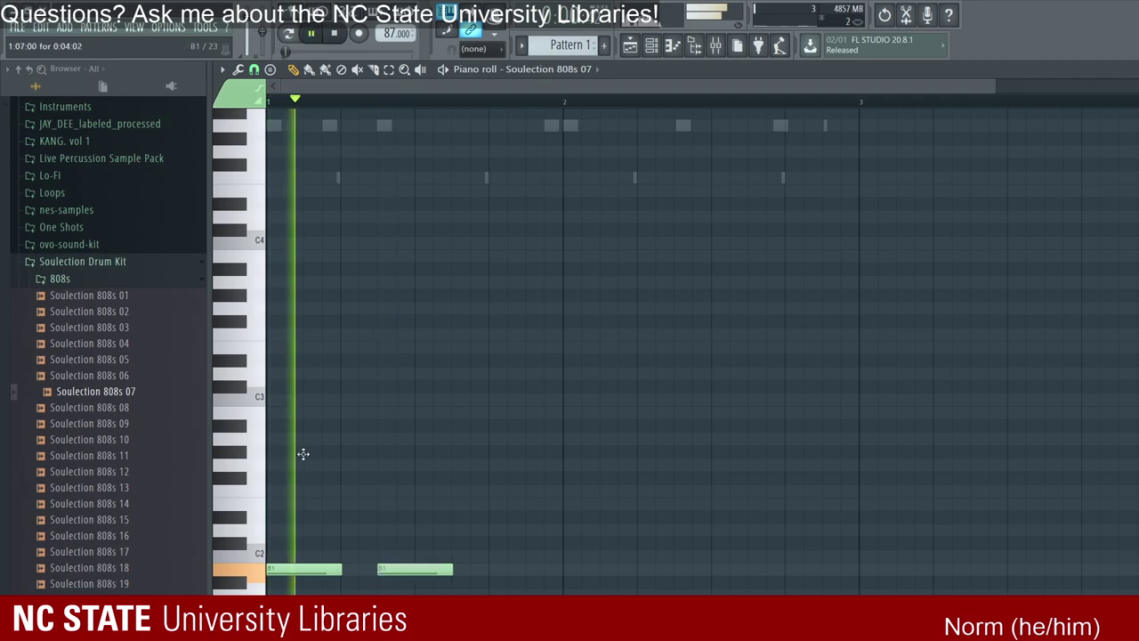
key(m)
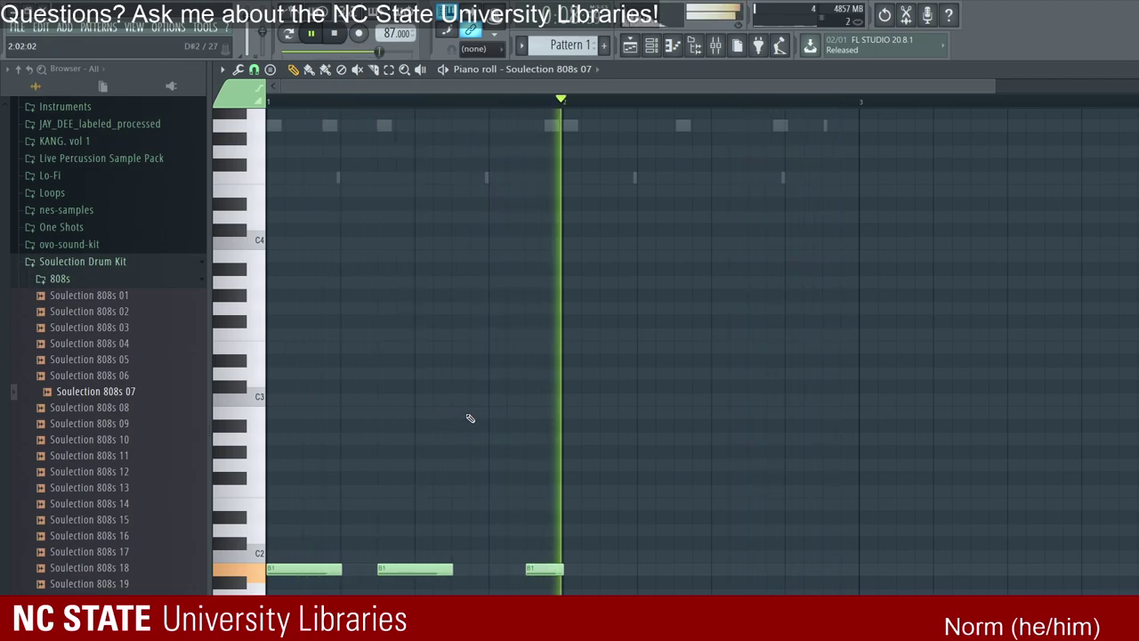
key(space)
key(space)
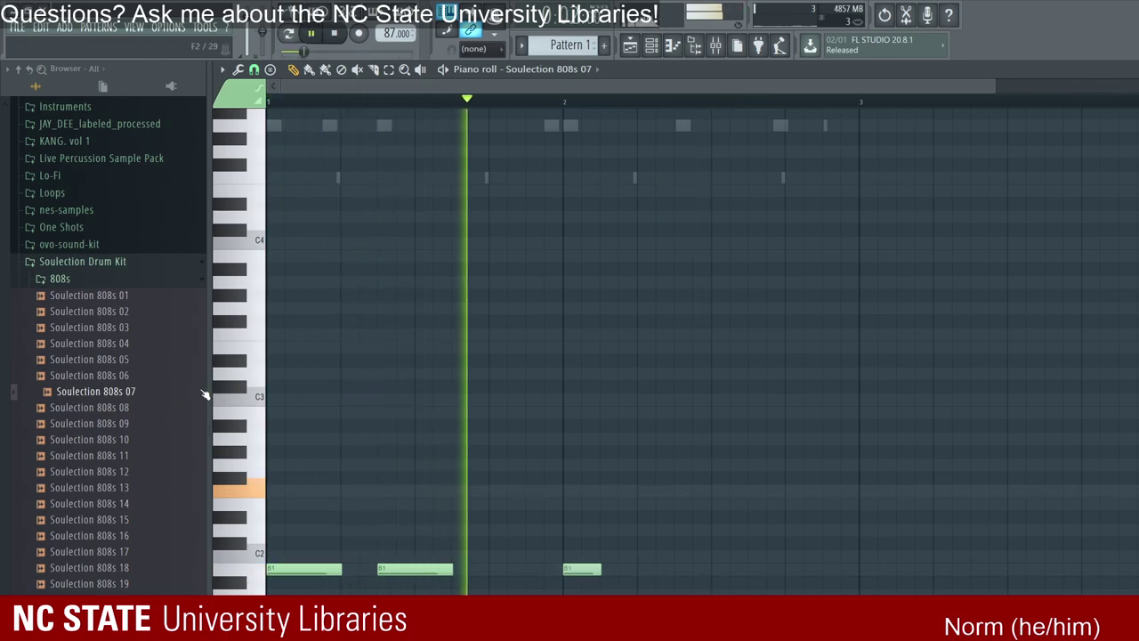
key(v)
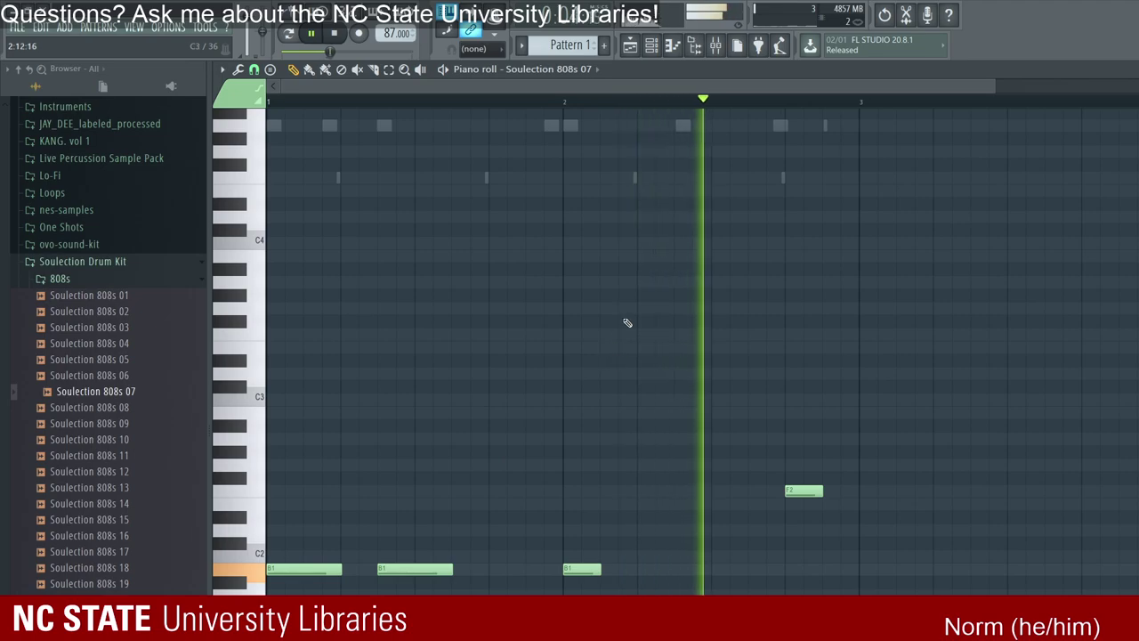
key(ctrl+z)
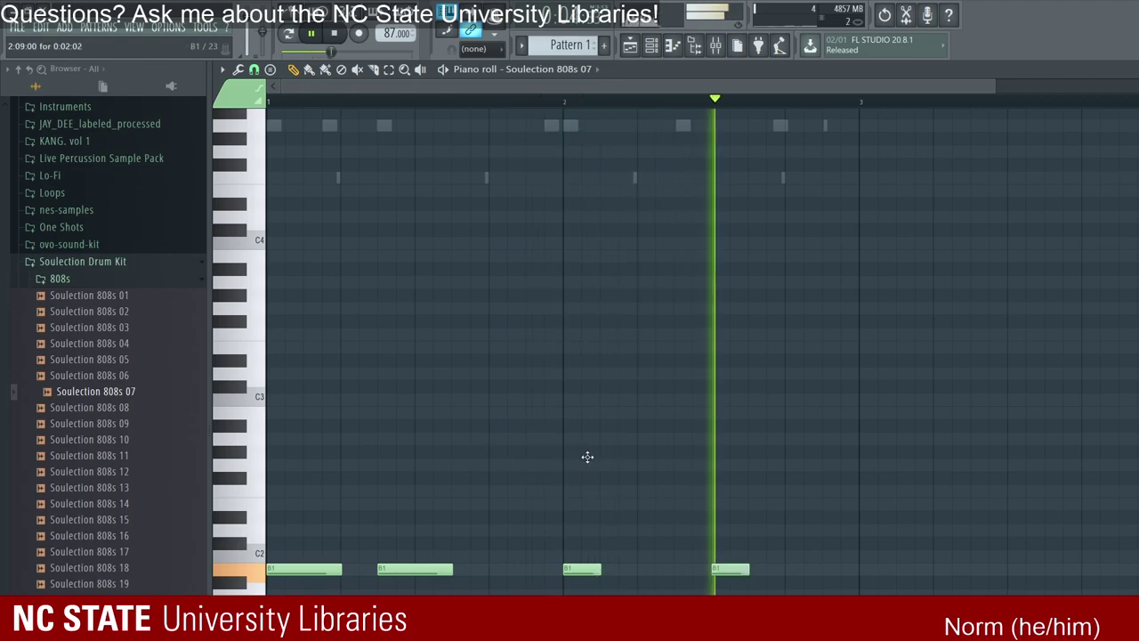
key(ctrl+z)
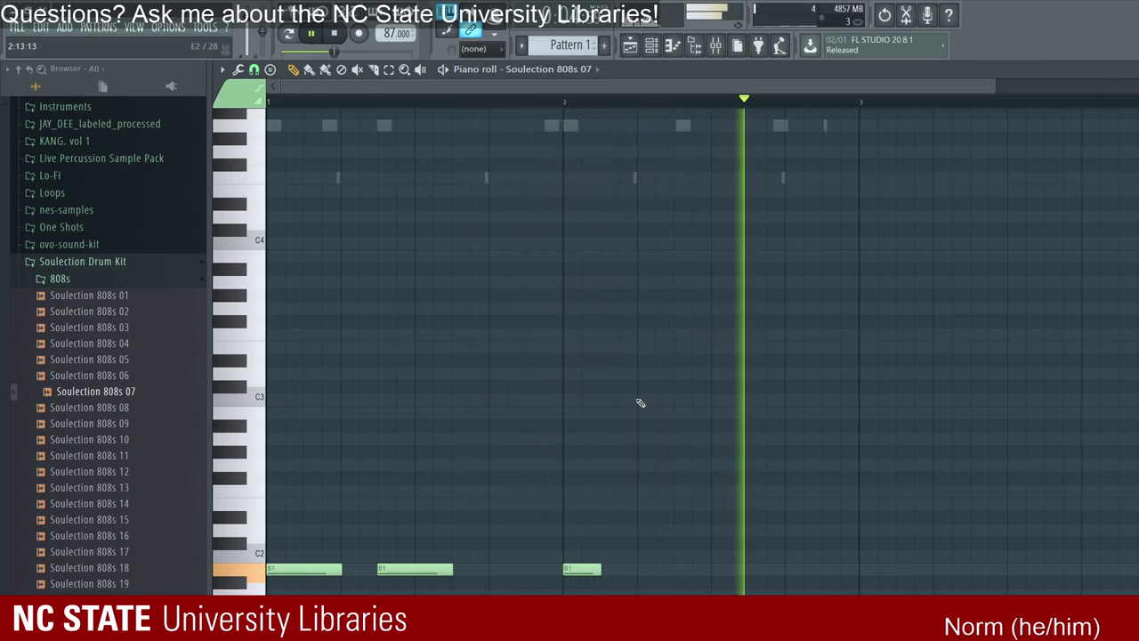
Step: Add half-beat G#2 notes at steps 11 and 15 of bar 2 in the 808 part
key(b)
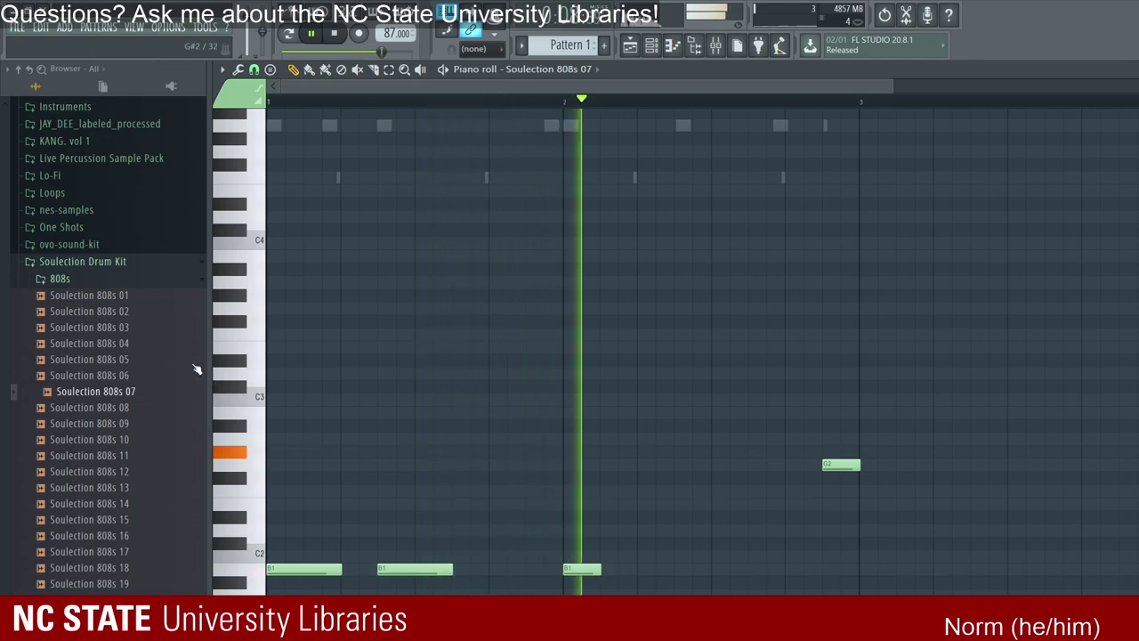
key(shift+Up)
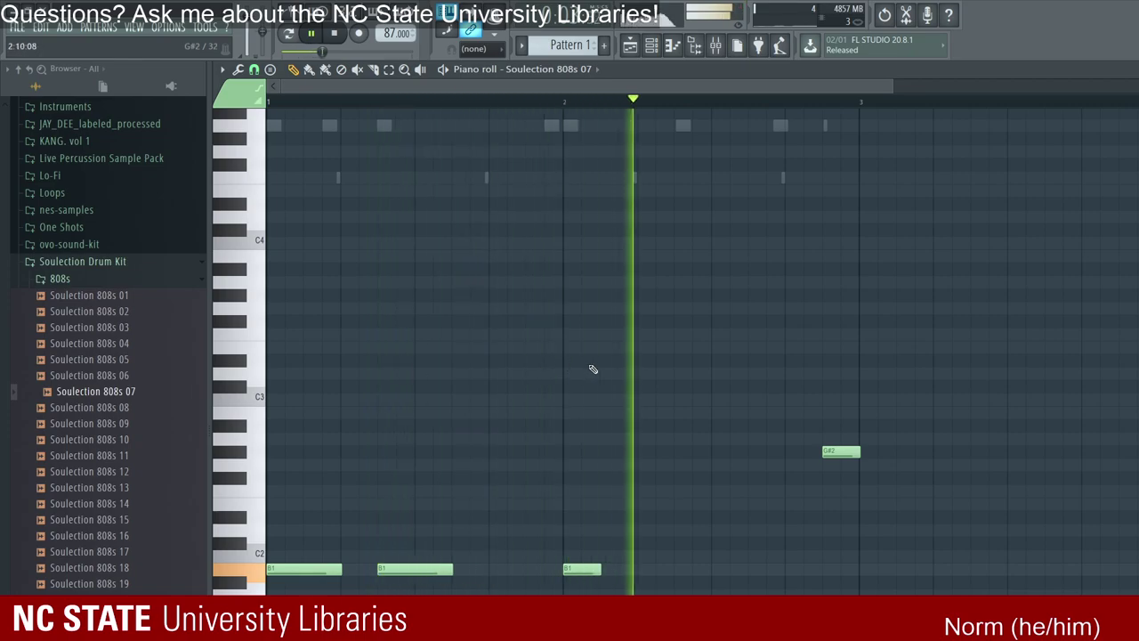
key(ctrl+z)
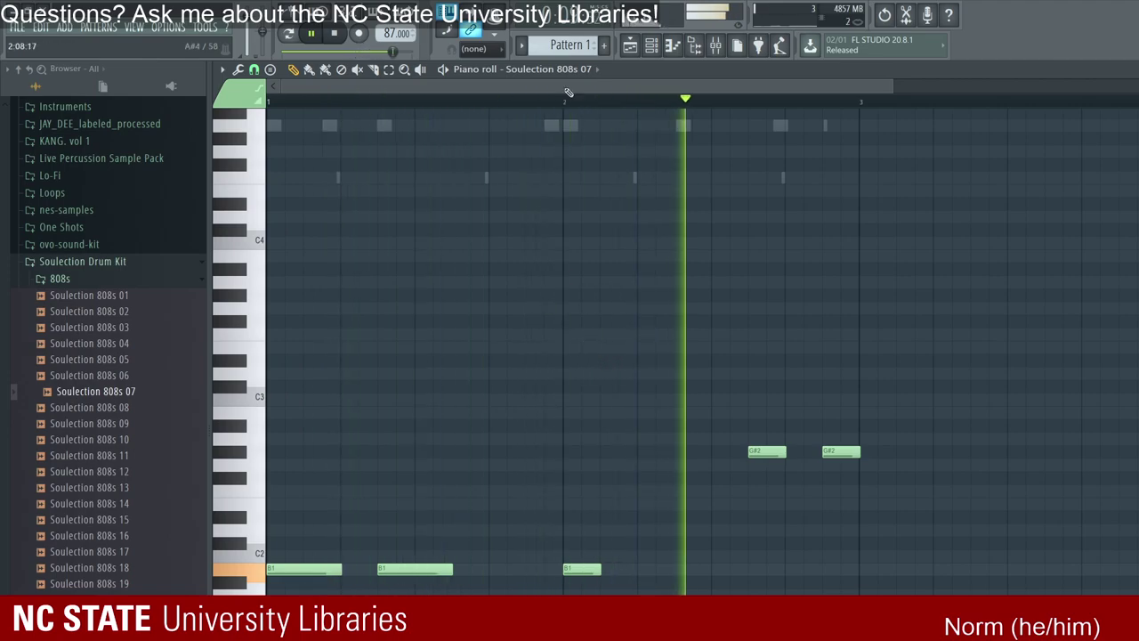
Step: Enable Reverse polarity in the 808 channel's sampler settings and open its sample in Edison
key(F6)
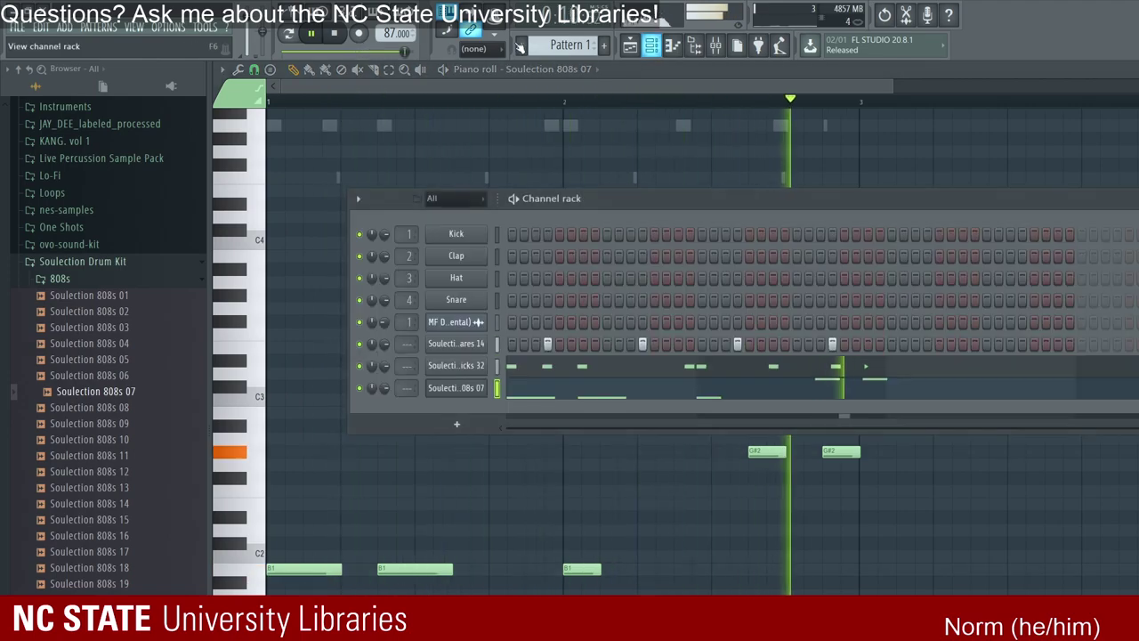
click(430, 321)
key(F6)
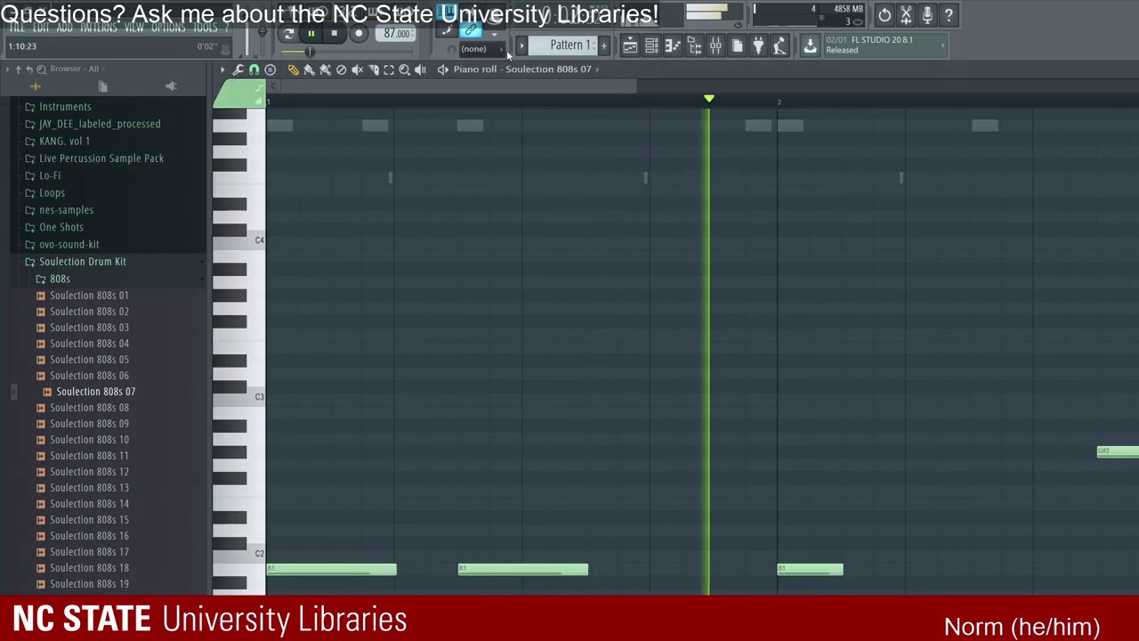
key(F6)
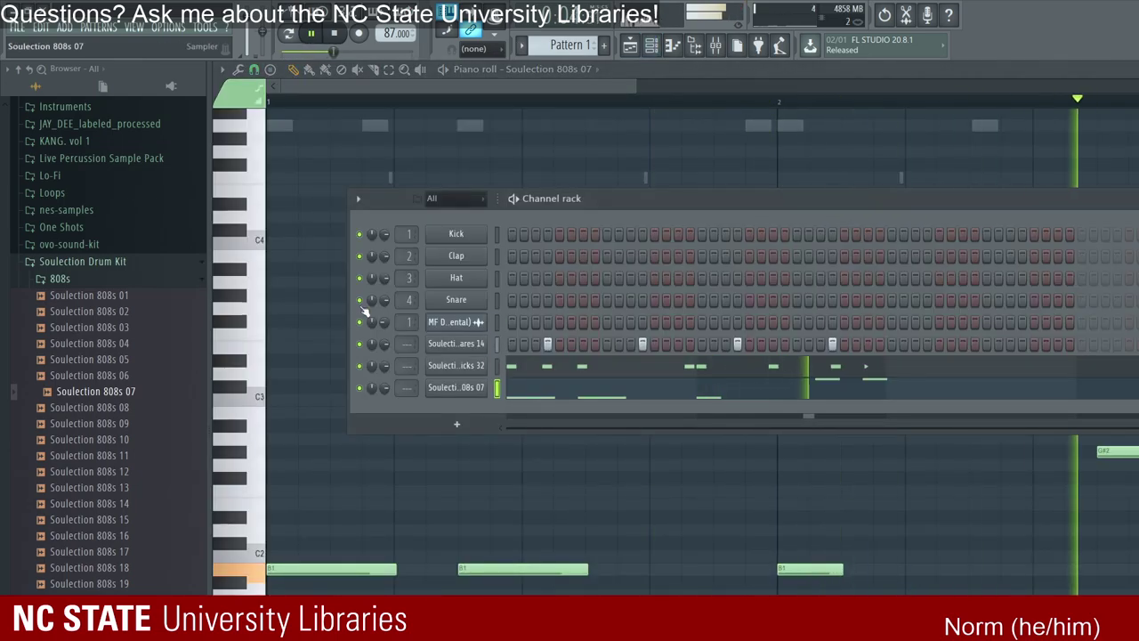
click(256, 169)
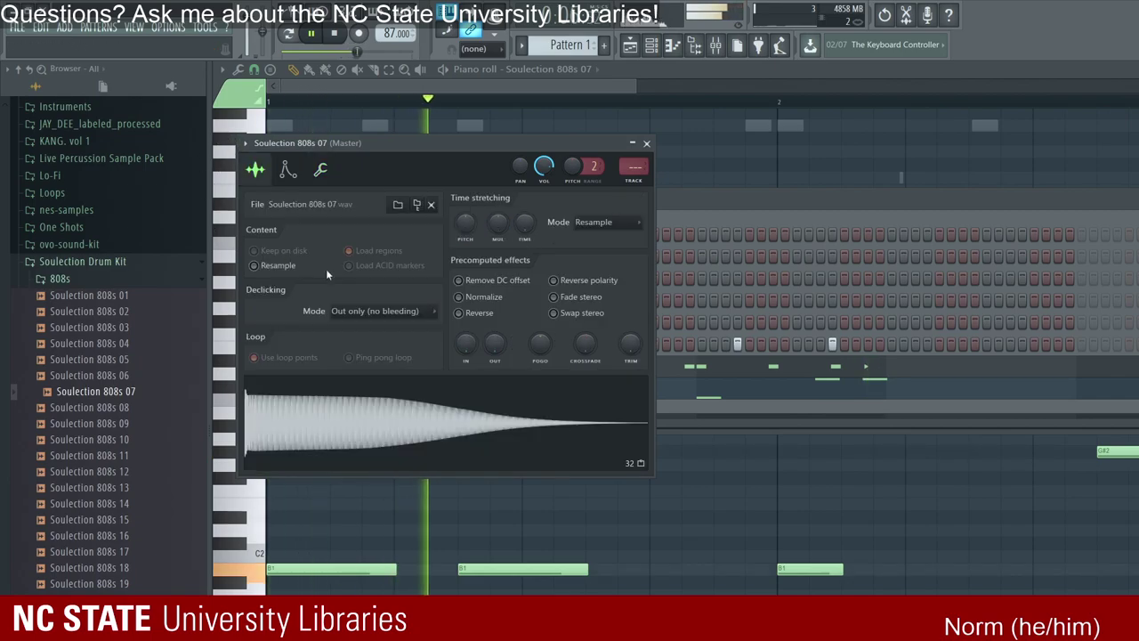
click(553, 280)
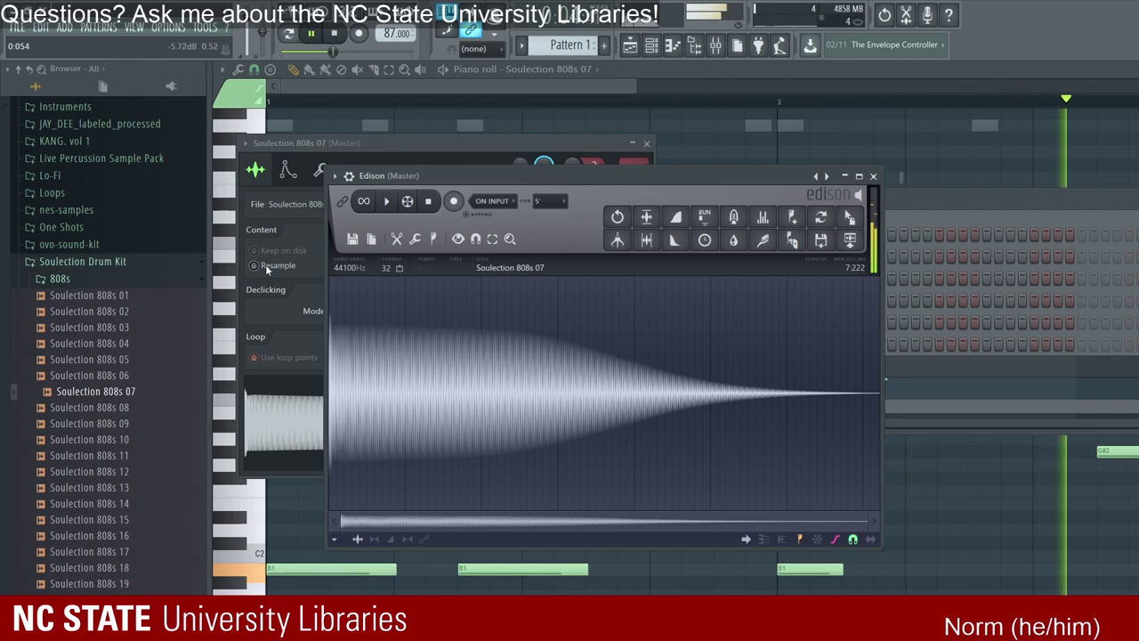
Step: Select the 808 waveform in Edison from about 0:075 to its end and load that portion into the 808 channel
drag(338, 283, 708, 285)
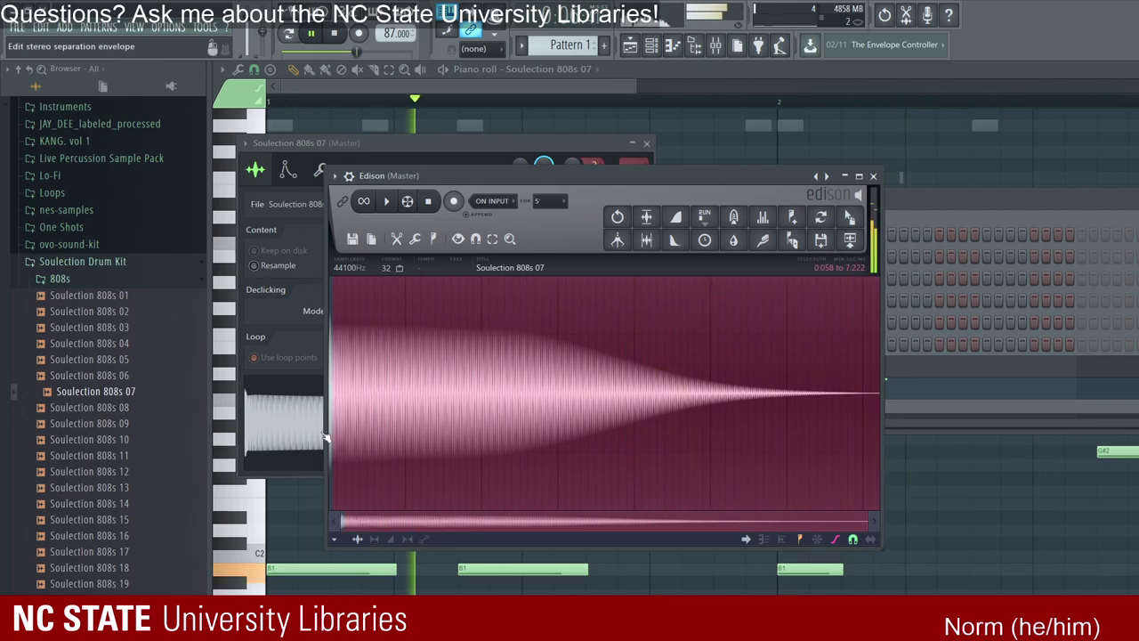
scroll(436, 396, up, 3)
scroll(436, 396, up, 5)
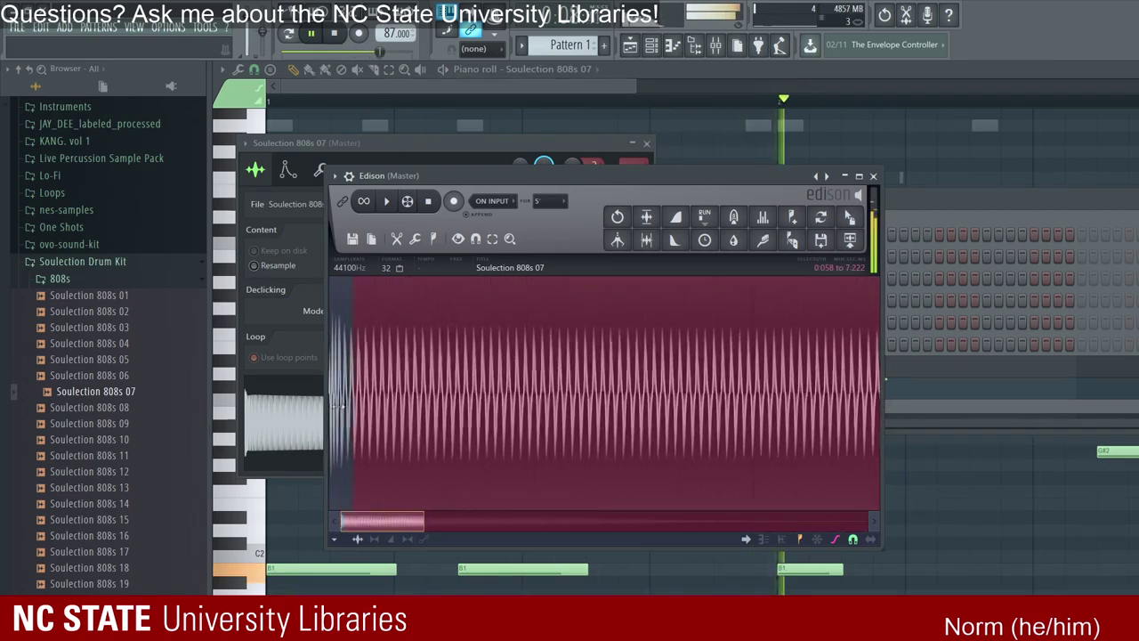
scroll(329, 340, up, 2)
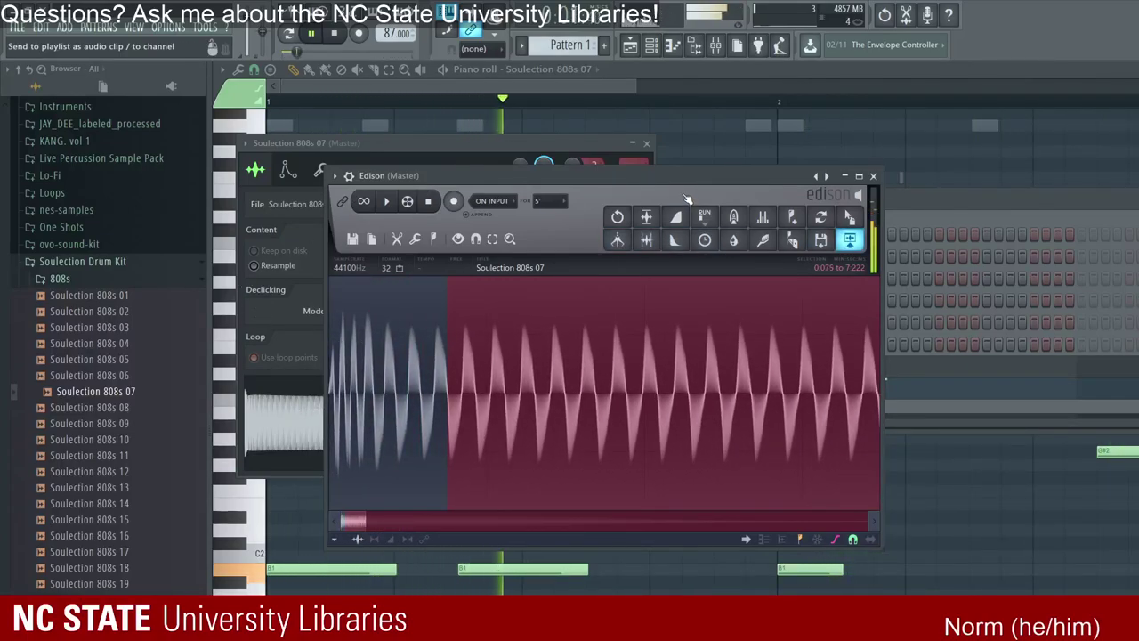
drag(681, 185, 543, 318)
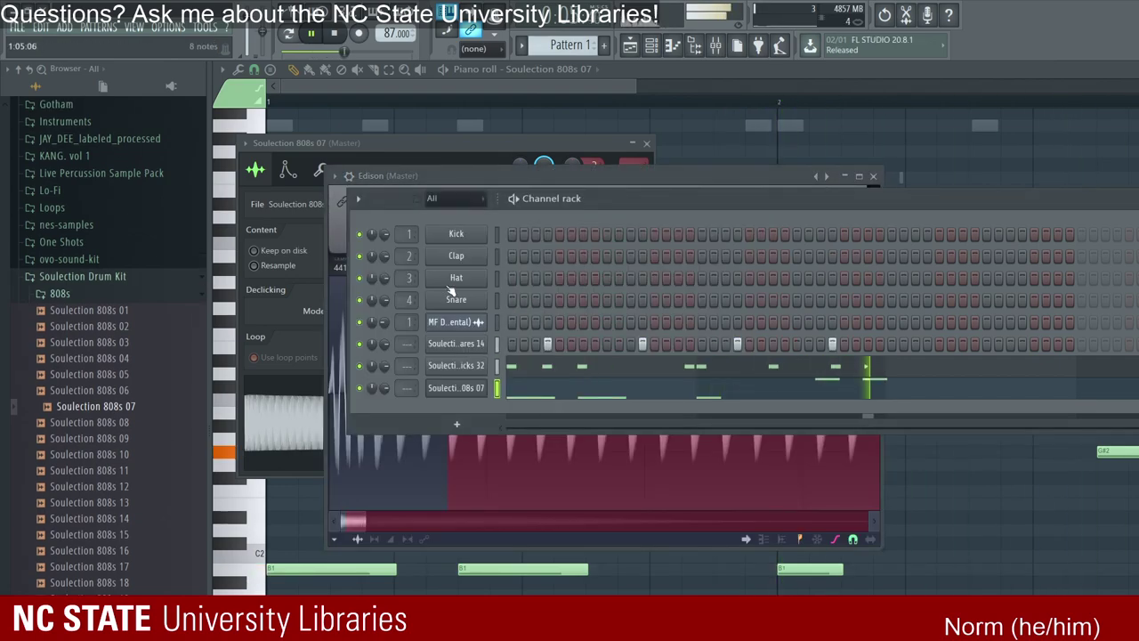
click(456, 387)
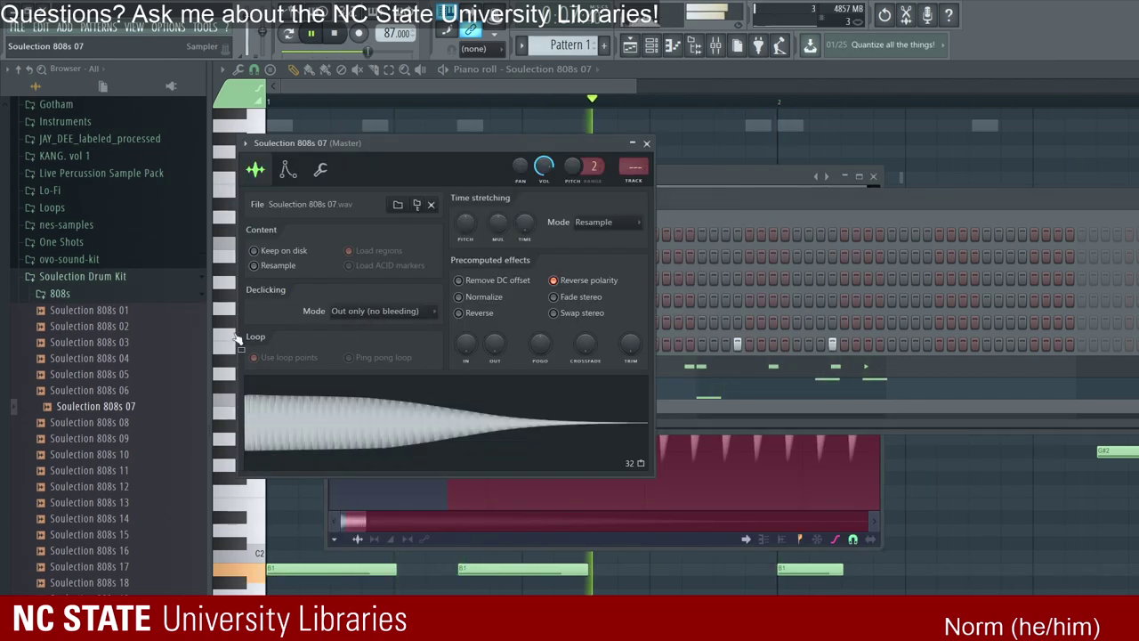
key(space)
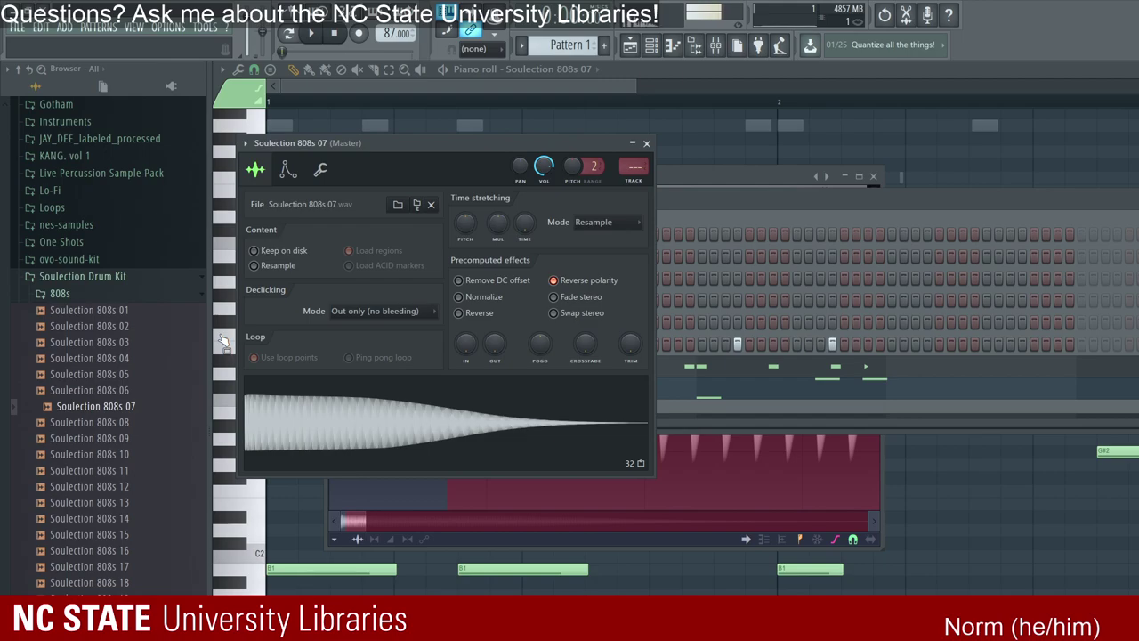
Step: Audition the 808 waveform in Edison and move the start of the selection to 0:066
click(503, 405)
key(space)
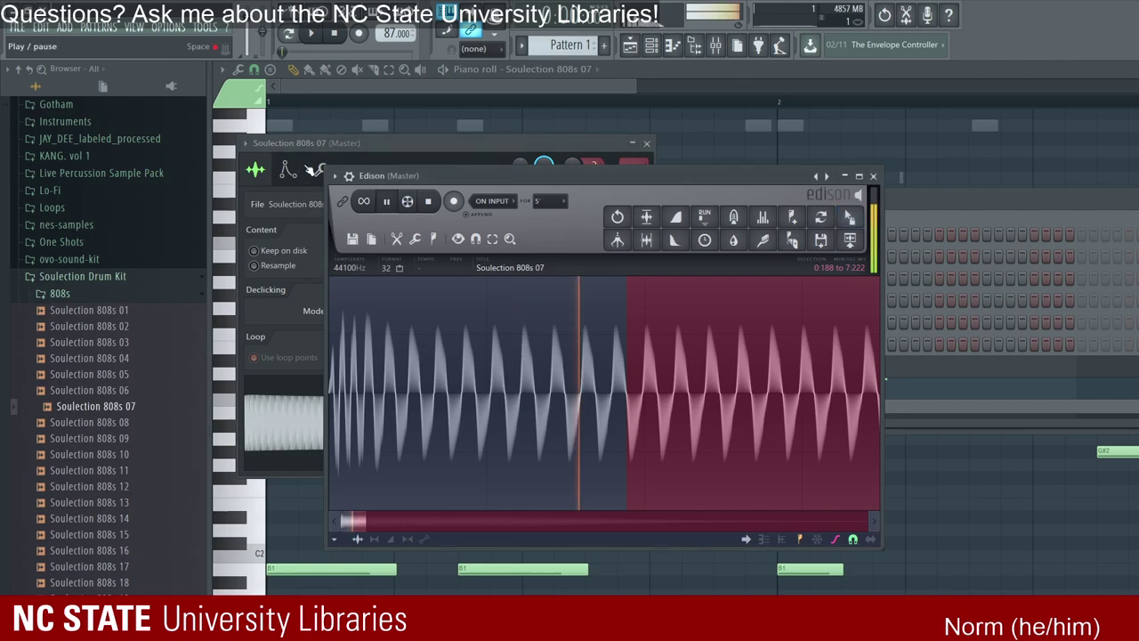
scroll(605, 391, down, 3)
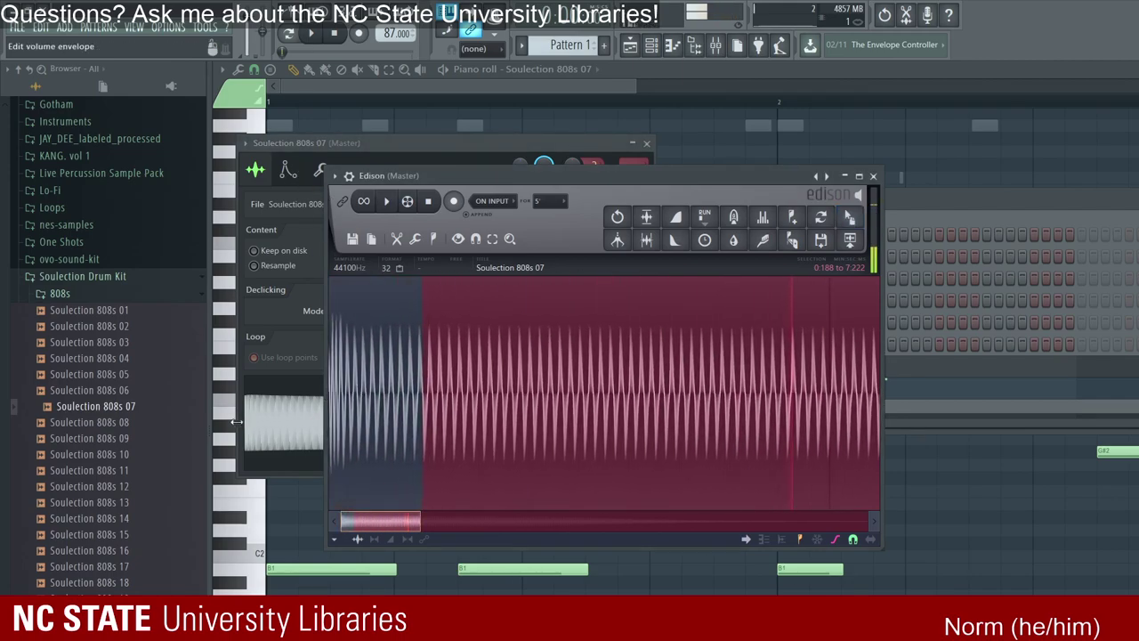
scroll(443, 456, up, 3)
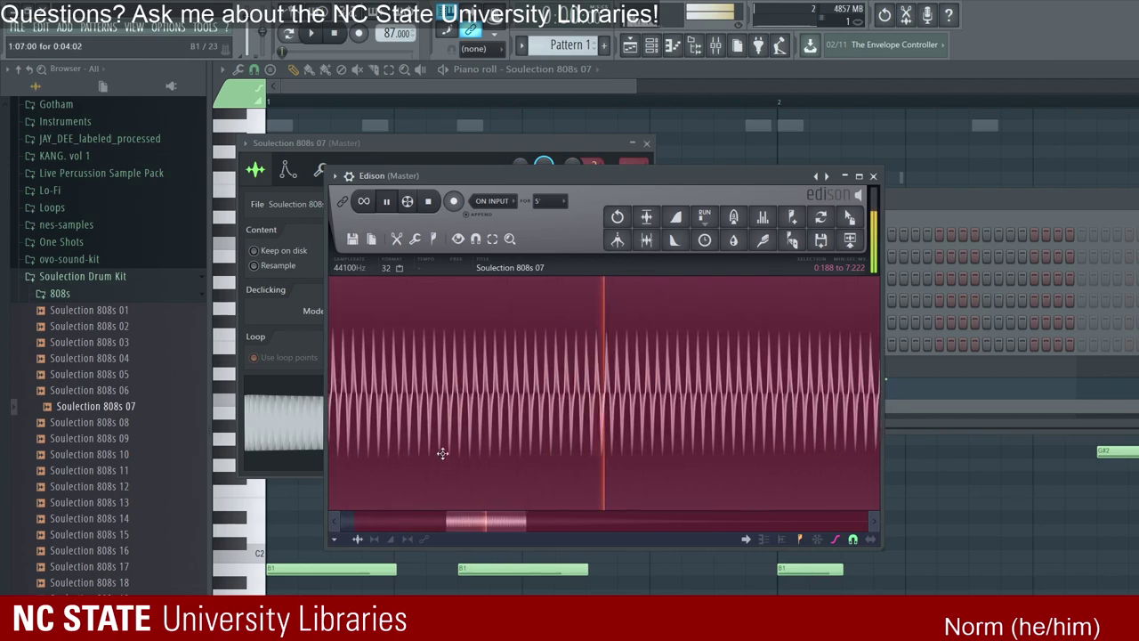
scroll(636, 421, down, 3)
scroll(635, 419, up, 3)
key(space)
key(space)
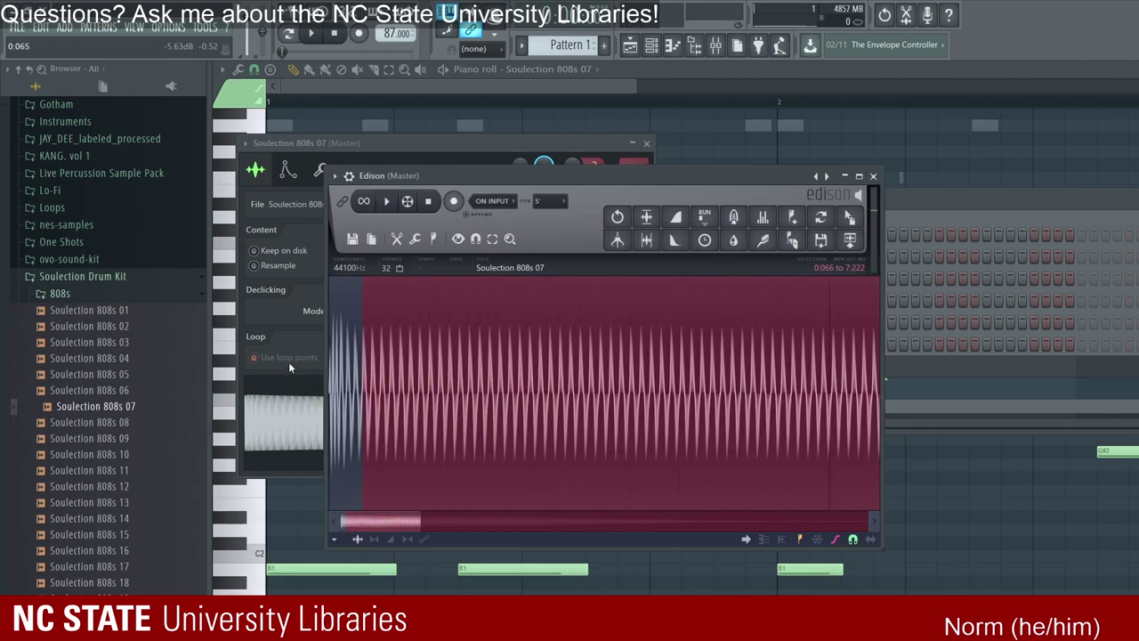
Step: Load the Edison selection into a new sampler channel and make that channel cut itself
drag(849, 218, 713, 194)
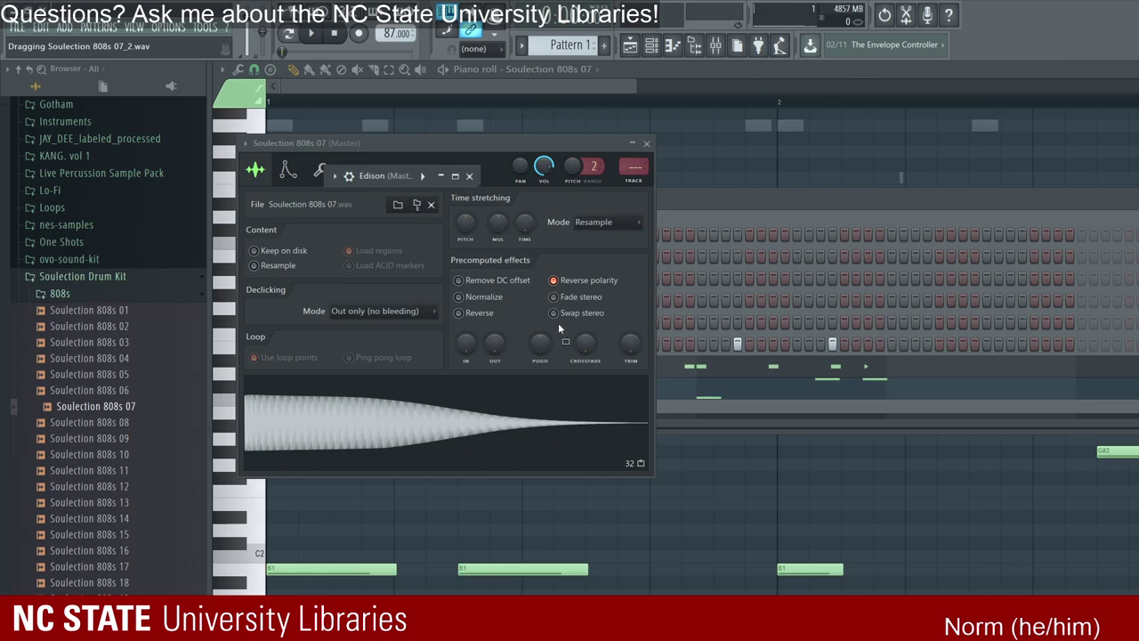
drag(547, 330, 362, 339)
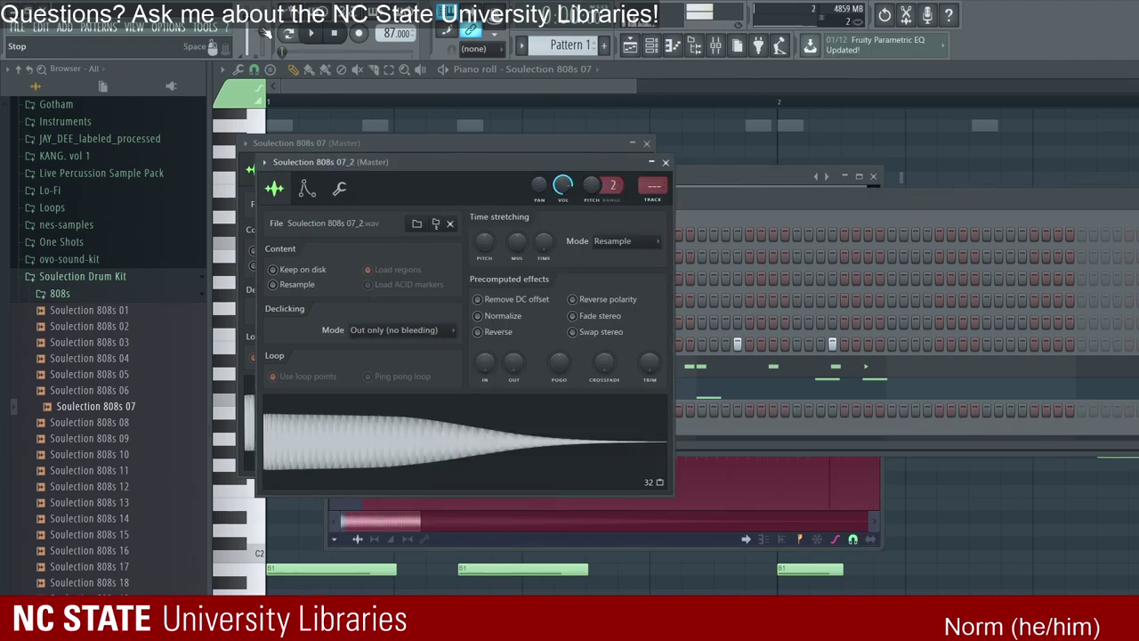
click(339, 188)
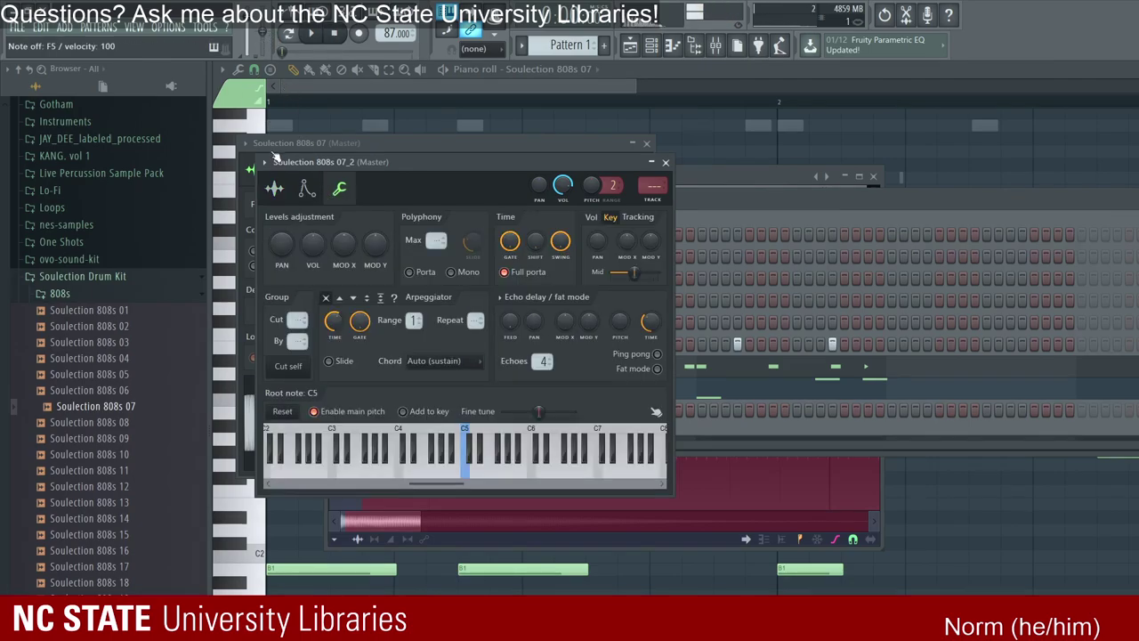
click(287, 365)
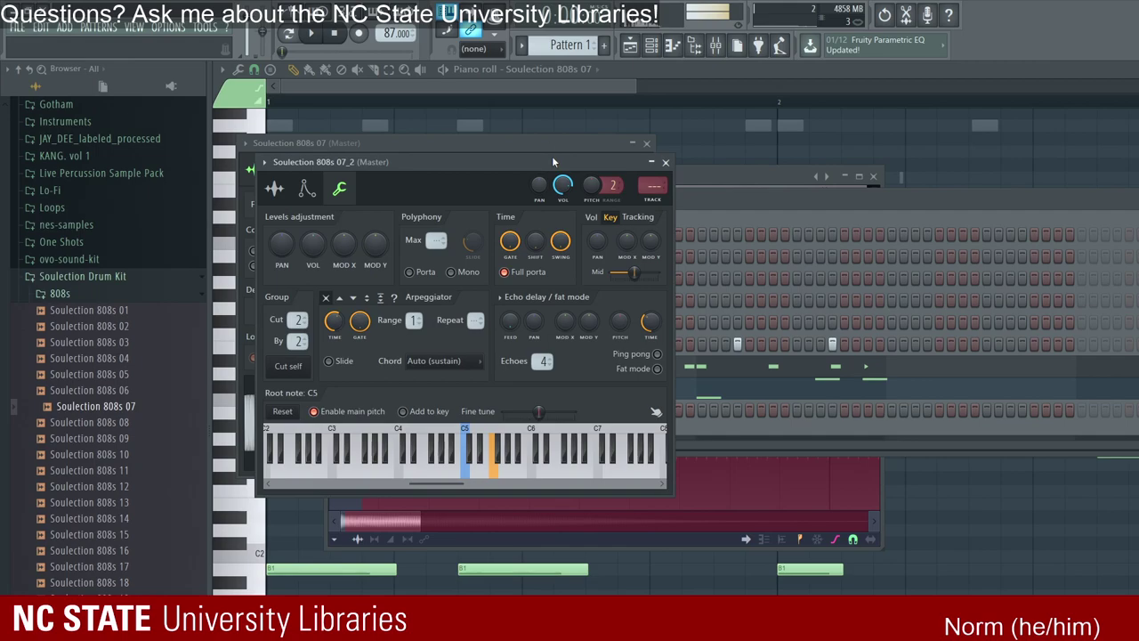
Step: Check the cut group and root note settings of the original 808 channel
key(F6)
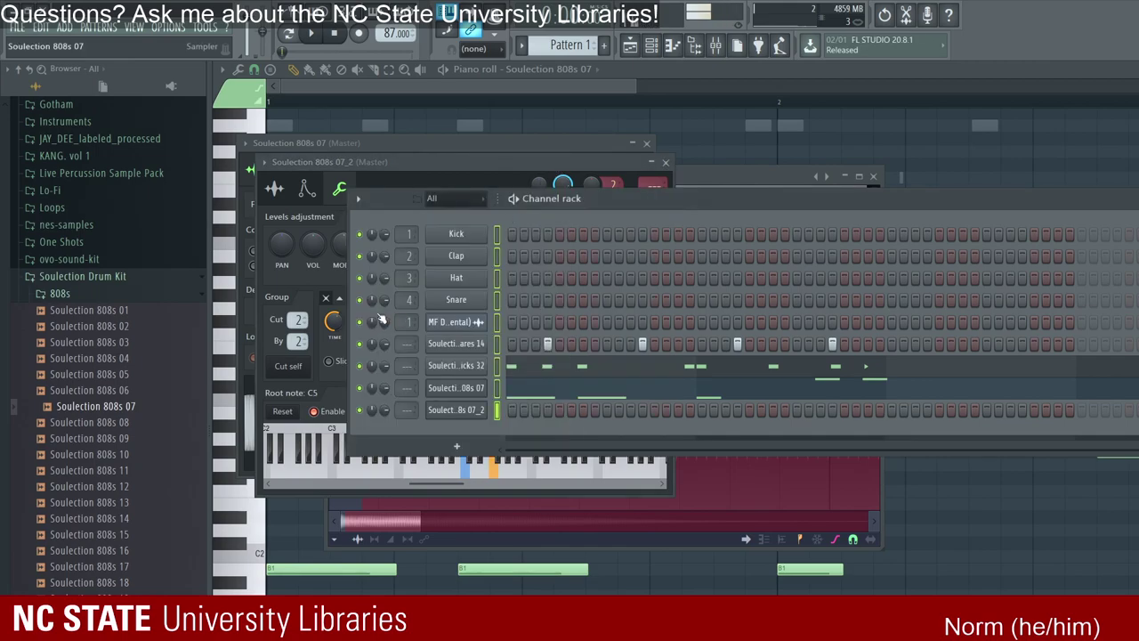
click(356, 142)
click(320, 169)
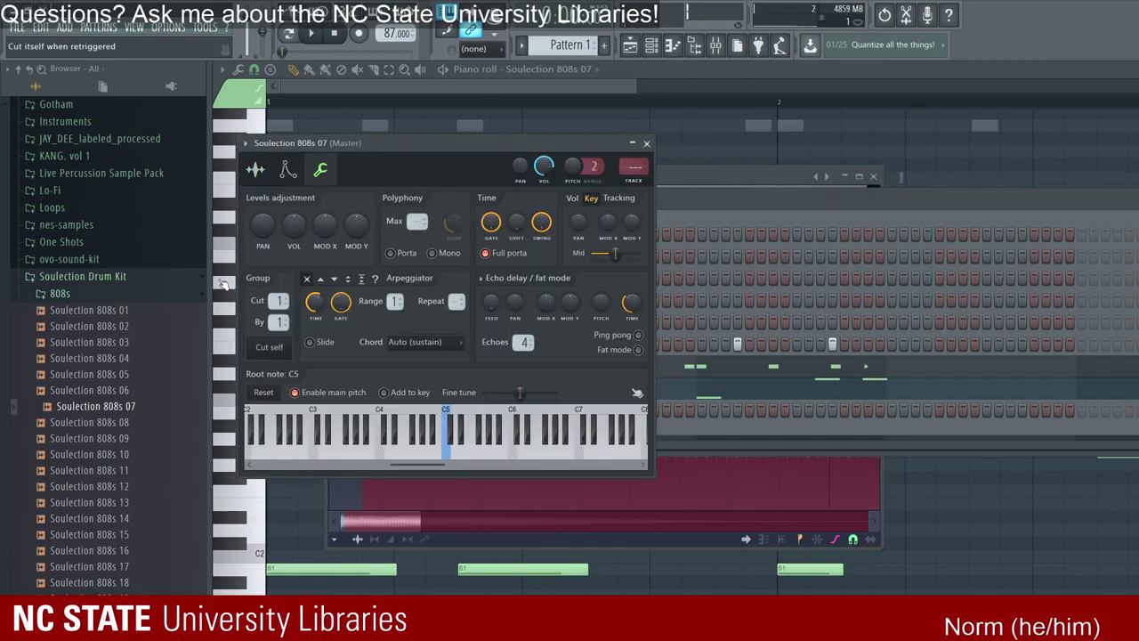
key(F6)
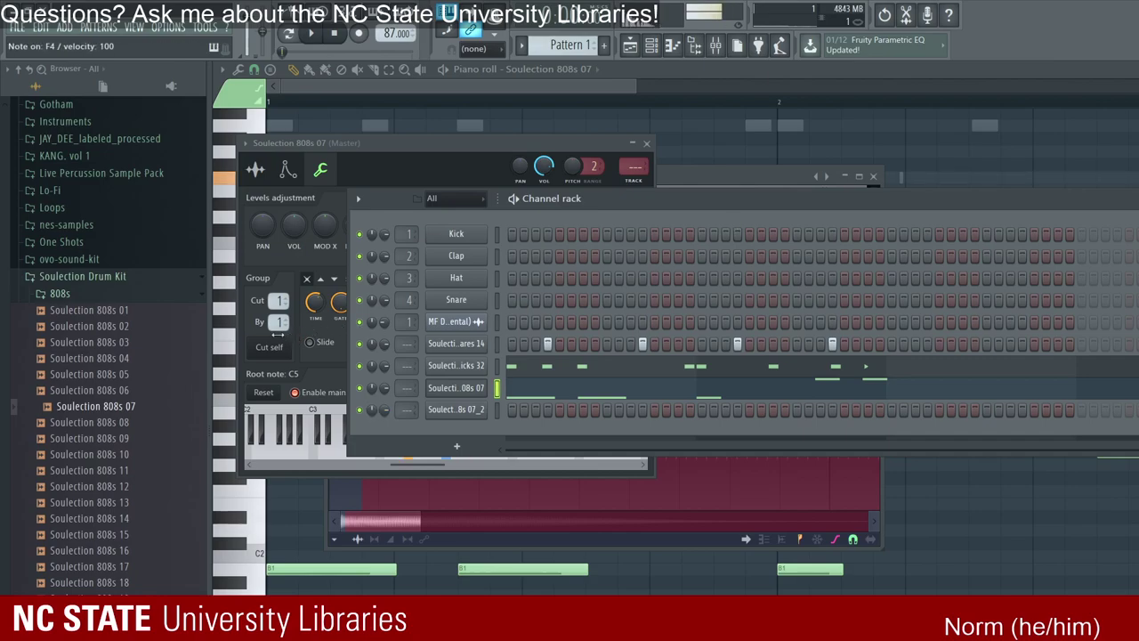
Step: Copy the original 808's bass notes to the new 808 channel and play the pattern
key(space)
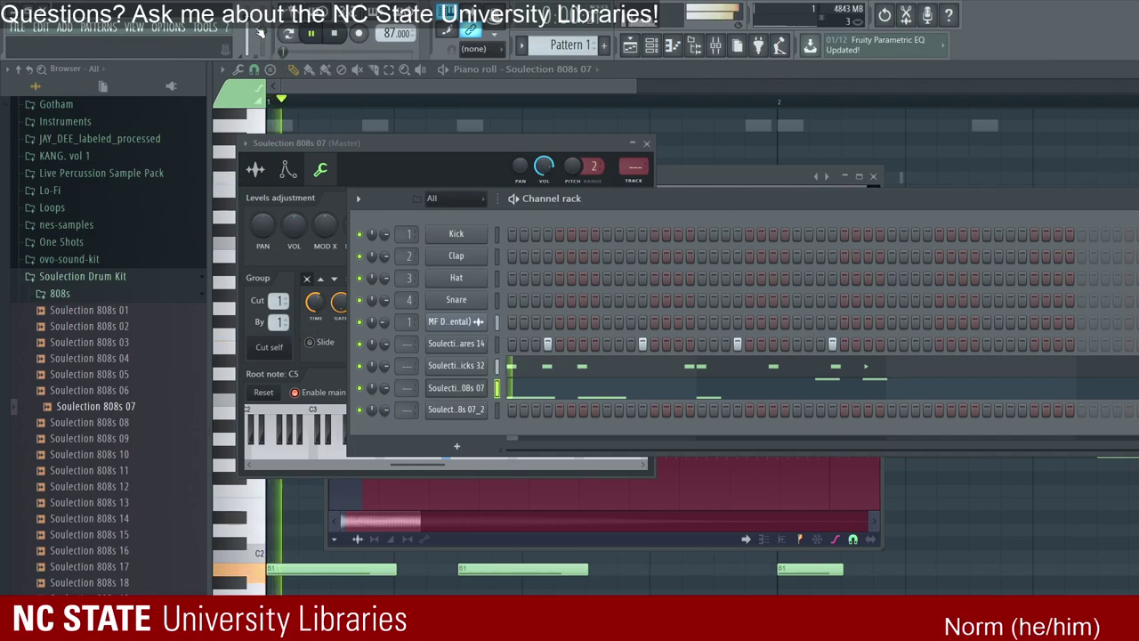
key(space)
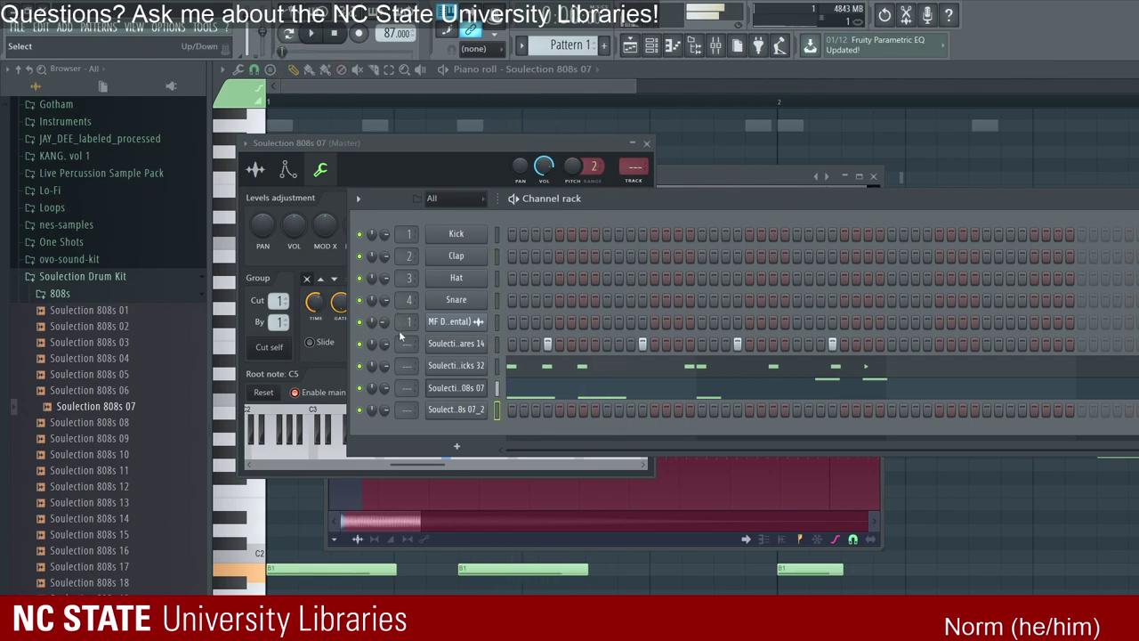
key(space)
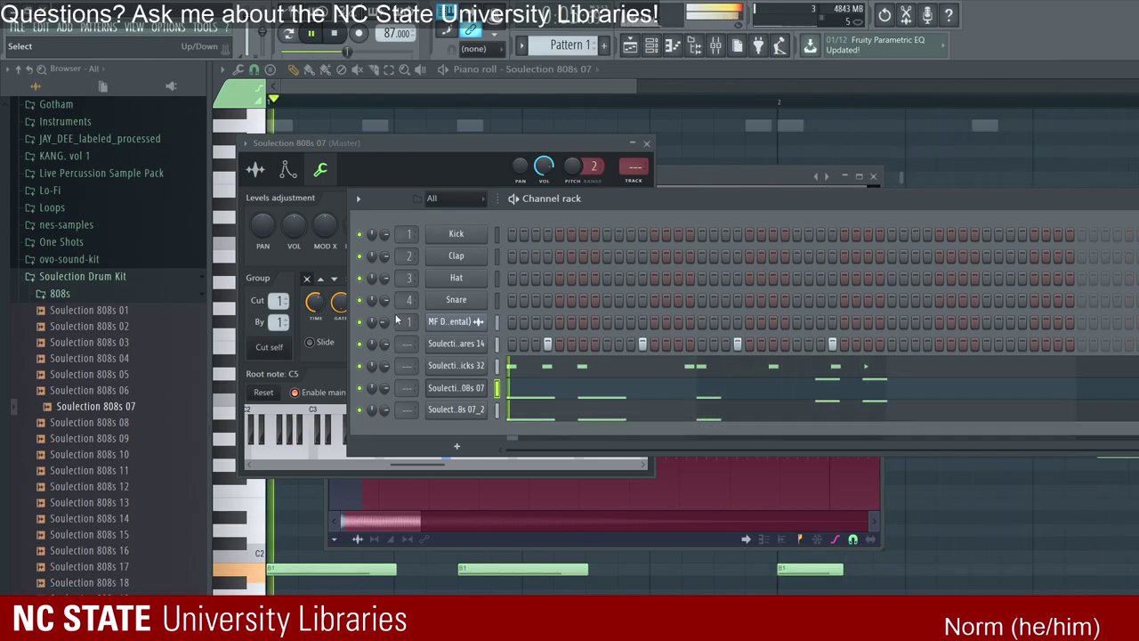
key(space)
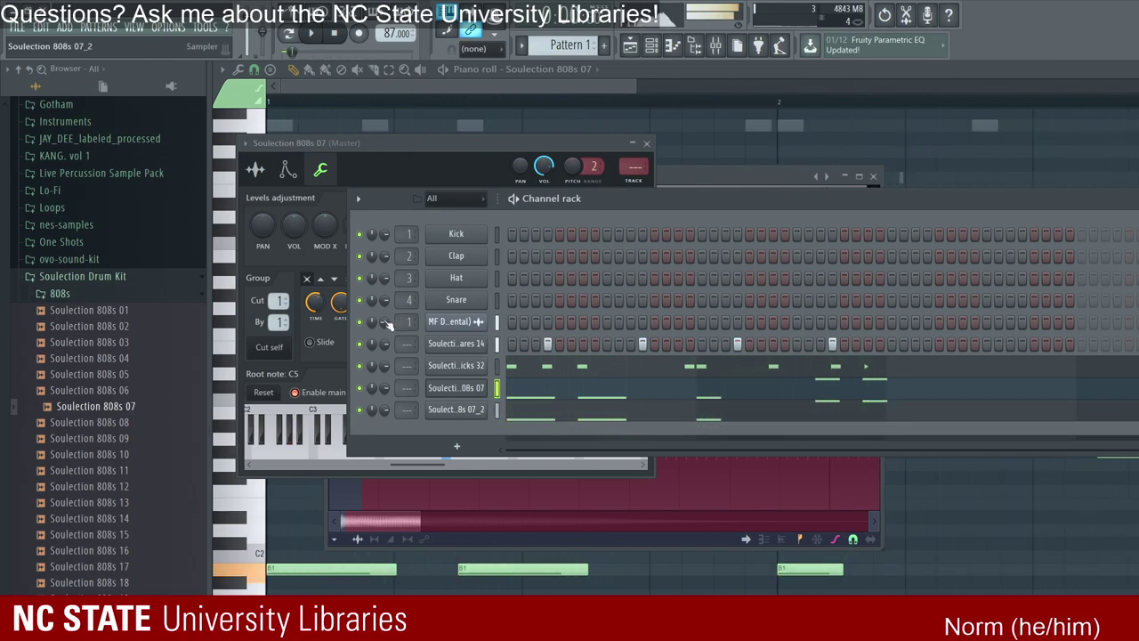
Step: Try G3 as the new 808 channel's root note and play the pattern
key(F6)
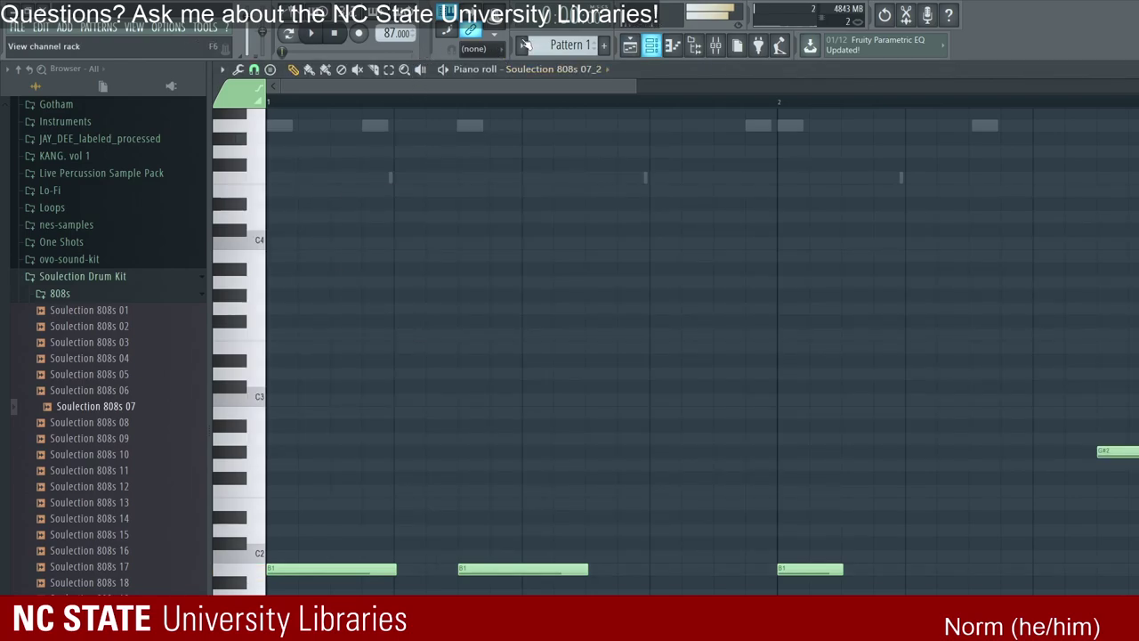
click(650, 44)
click(457, 444)
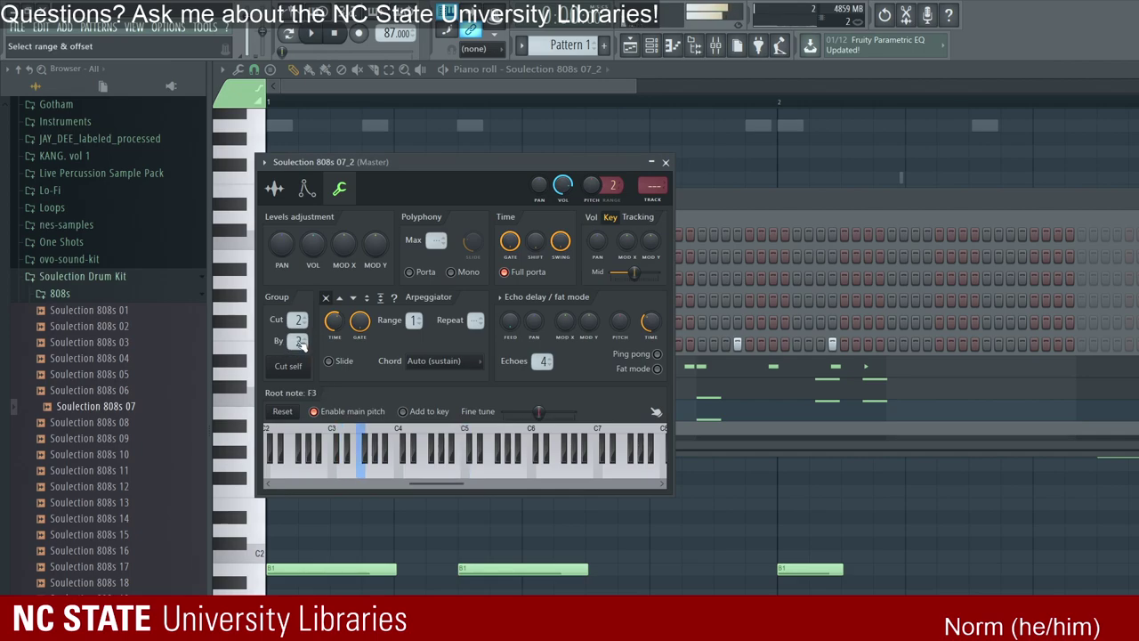
key(space)
key(F6)
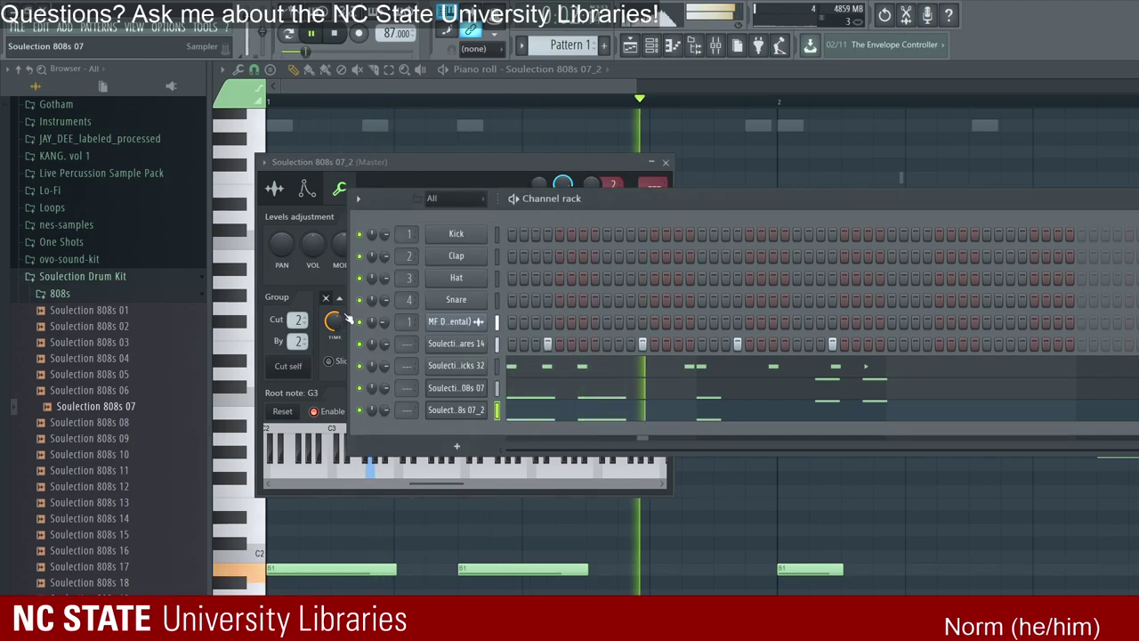
Step: Set the original 808 channel's root note to G2 while the pattern plays
click(294, 329)
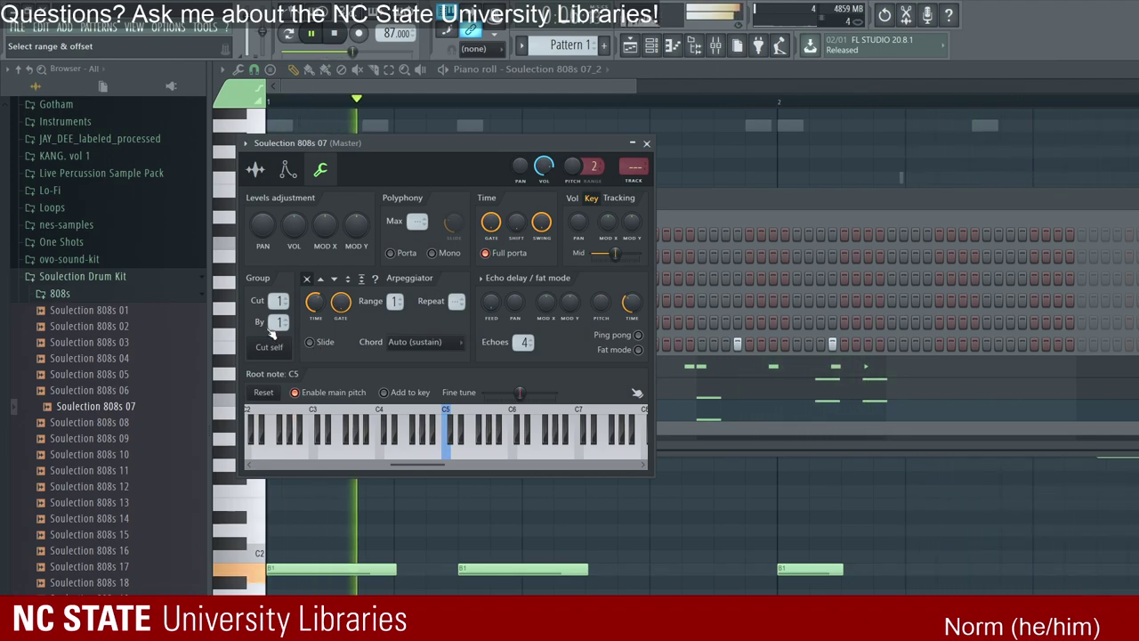
right_click(337, 436)
right_click(283, 445)
right_click(311, 445)
key(F6)
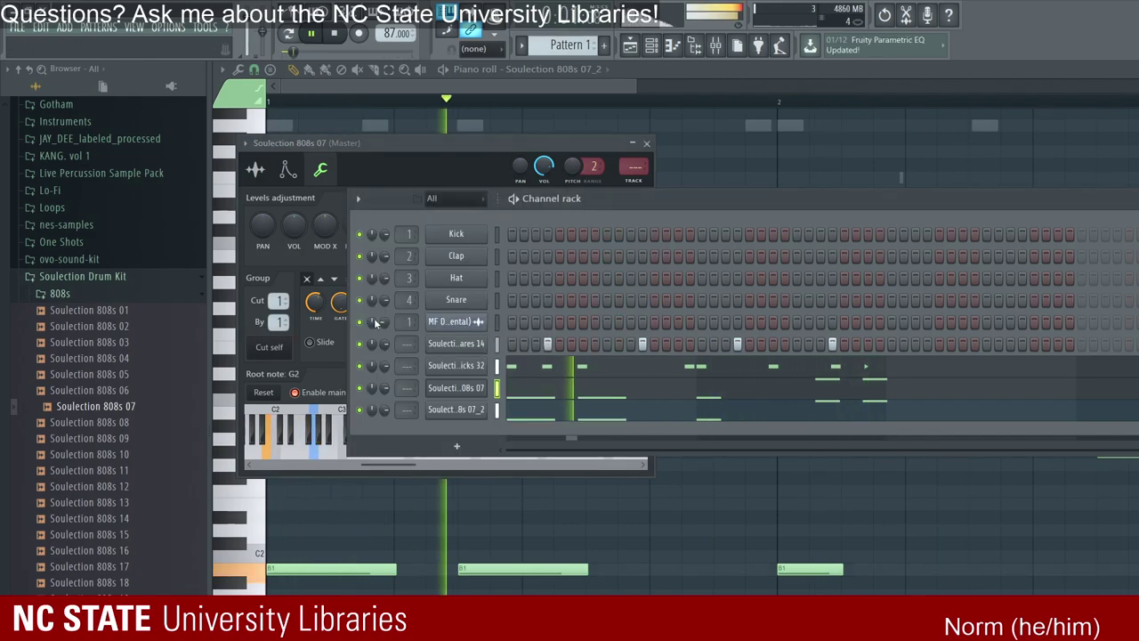
Step: Set the new 808 channel's root note to G2 to match the original 808
key(F9)
click(456, 409)
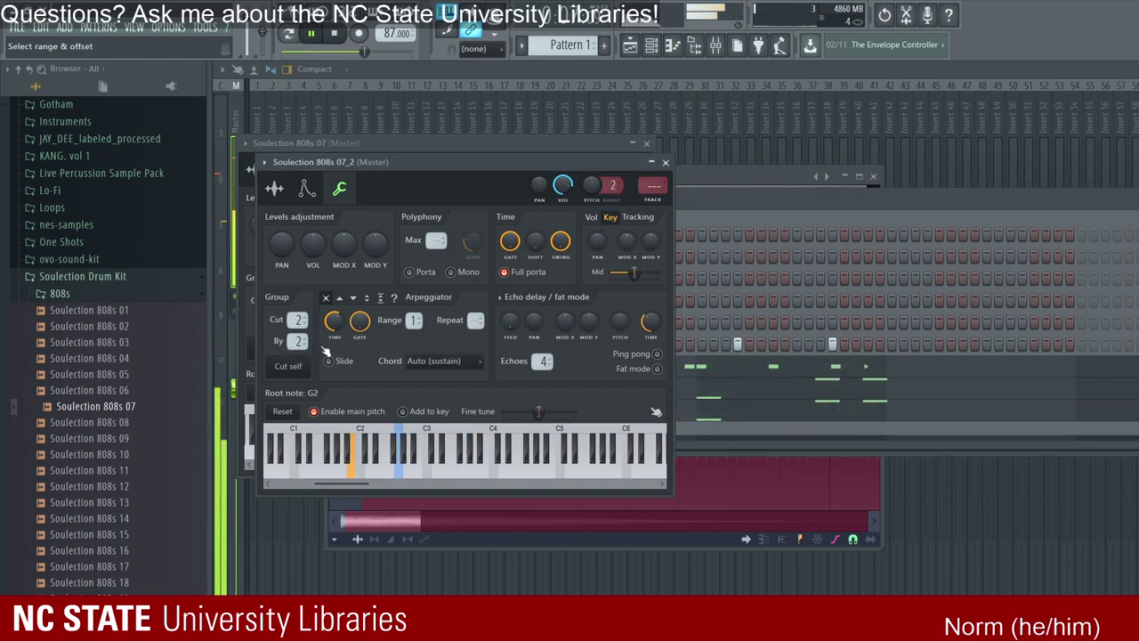
key(F6)
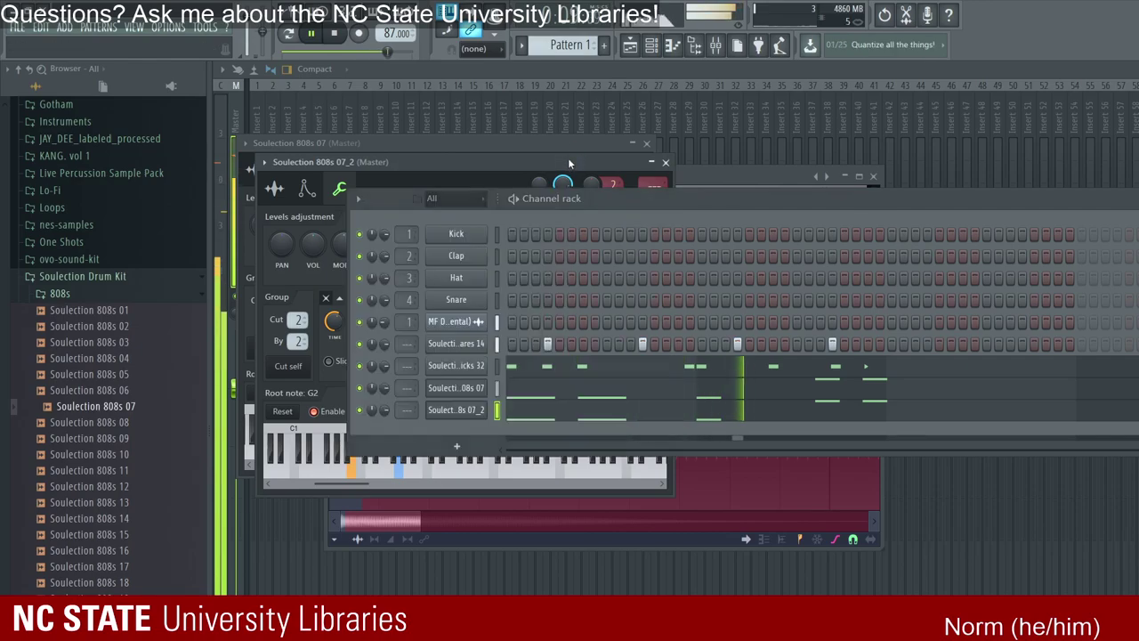
Step: Show the playlist arrangement together with the channel rack during playback
click(650, 45)
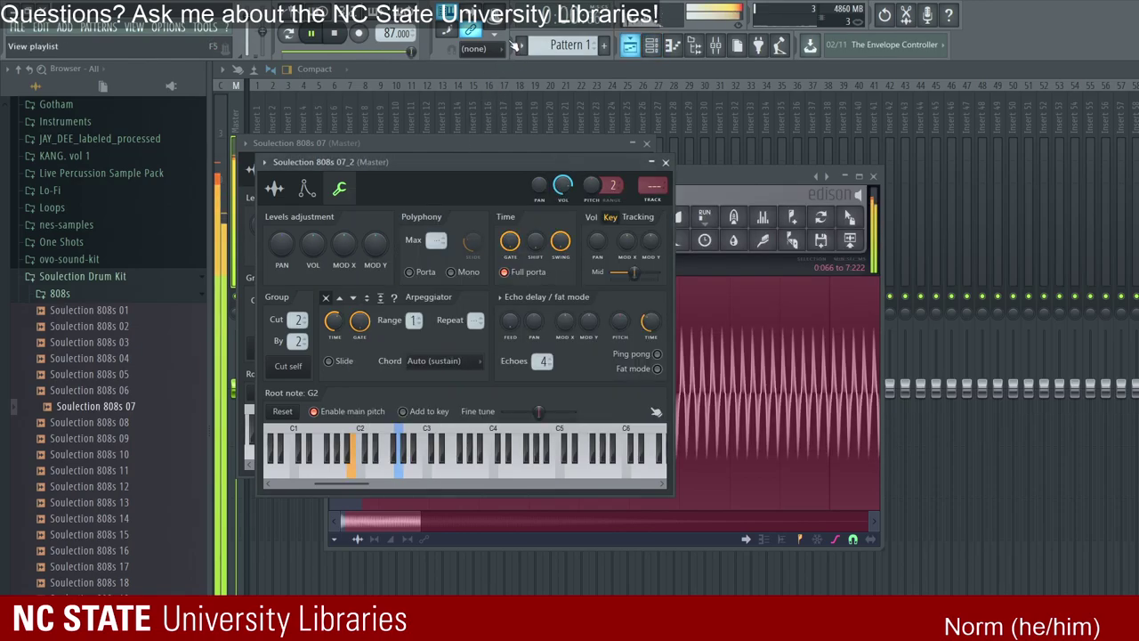
key(F5)
key(F6)
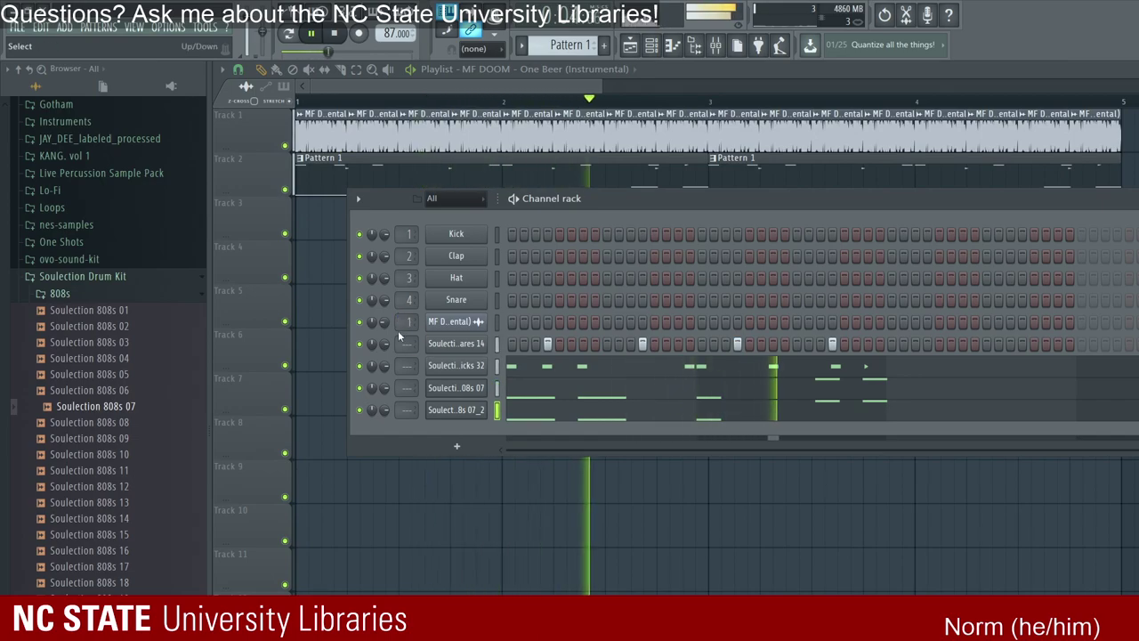
Step: Undo the notes placed in the duplicate Soulection 808s 07_2 channel and show the original 808 channel's notes in the piano roll
key(ctrl+z)
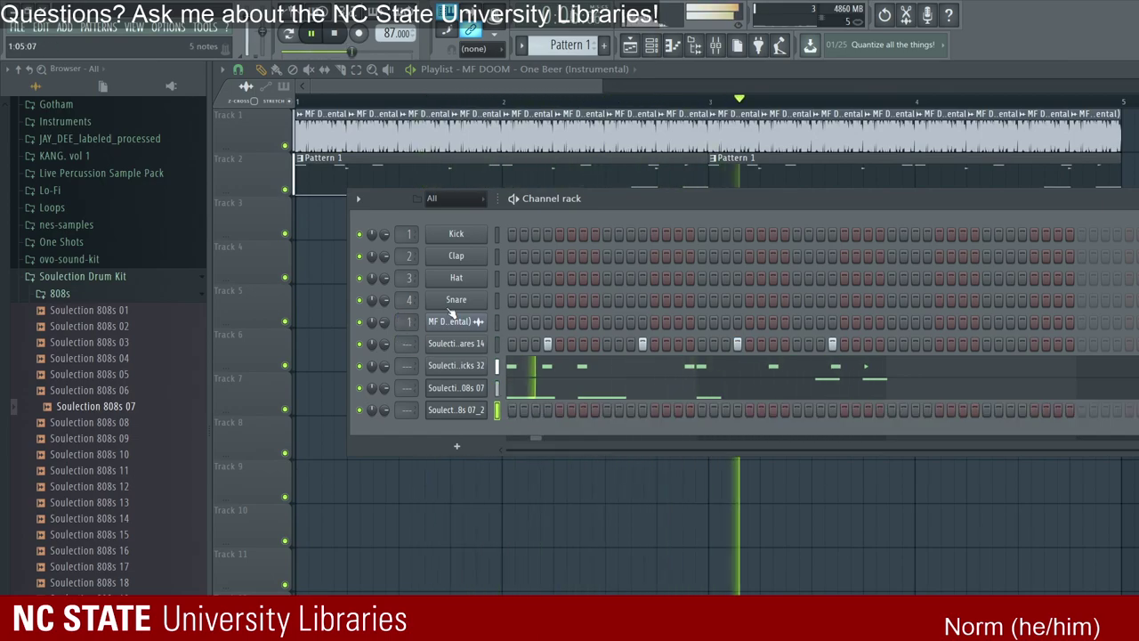
key(F7)
key(F6)
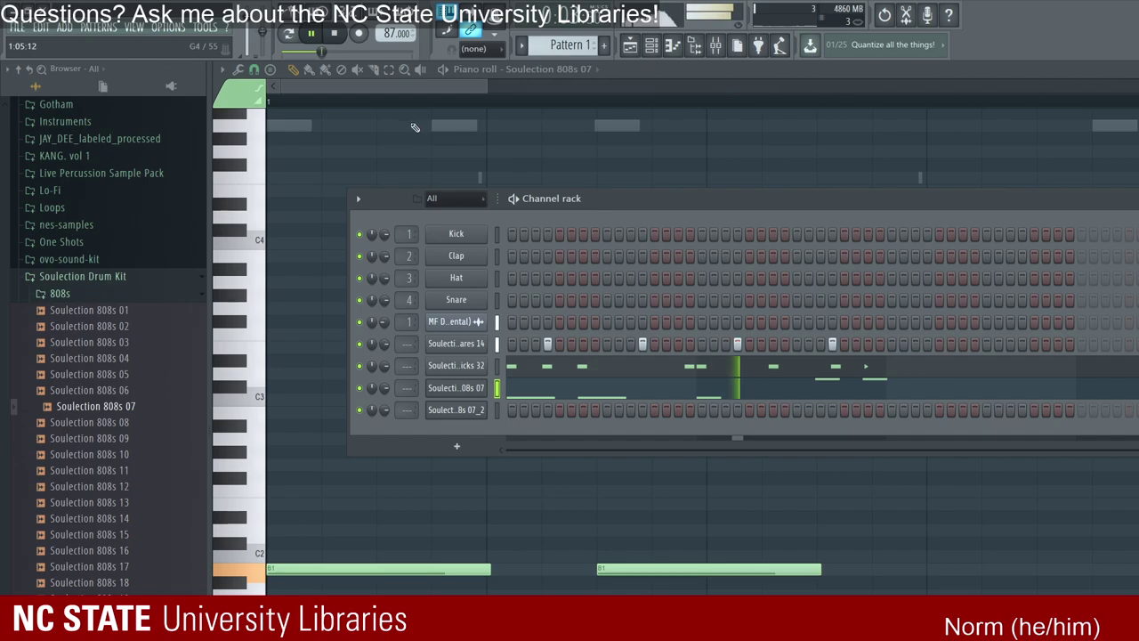
key(F6)
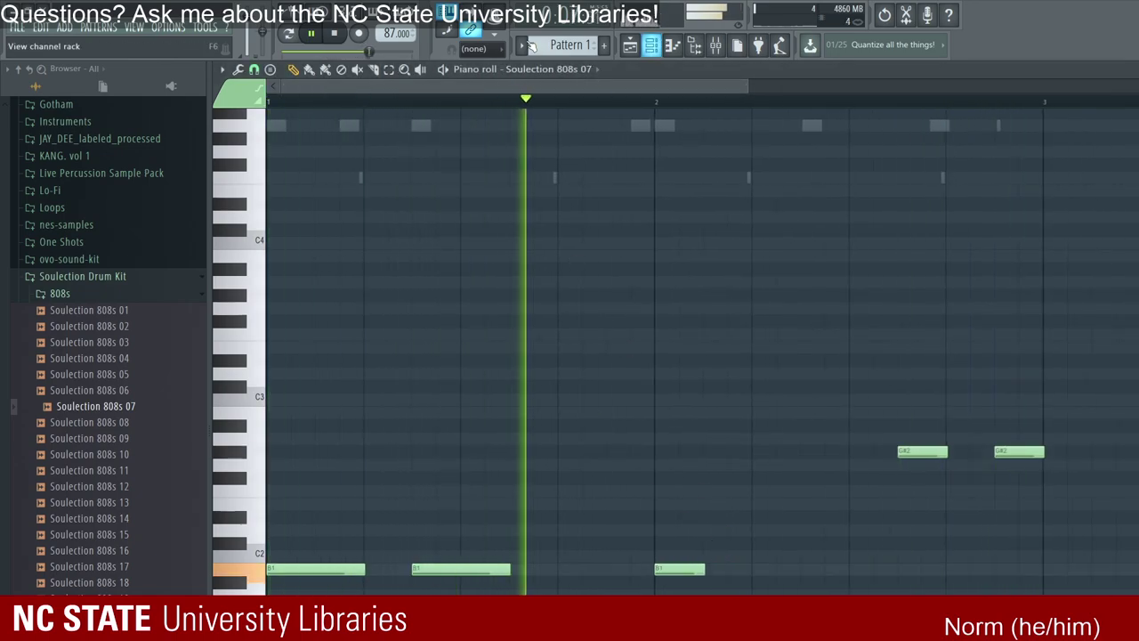
Step: Review the 808 channels in the channel rack during playback, ending with playback stopped and the playlist arrangement shown
click(651, 44)
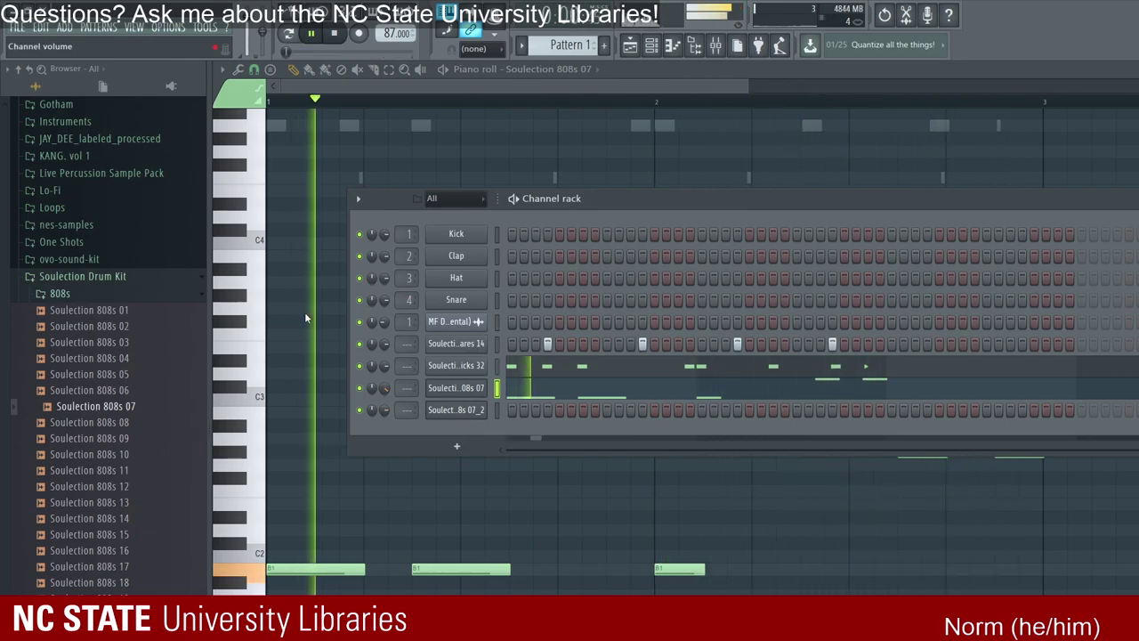
key(space)
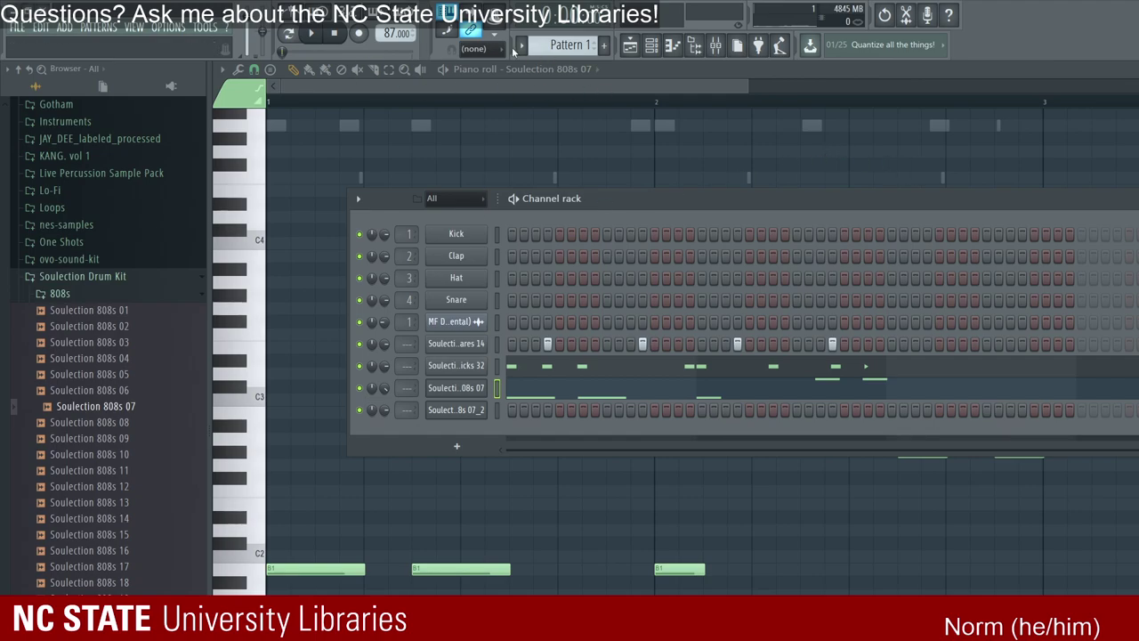
click(630, 44)
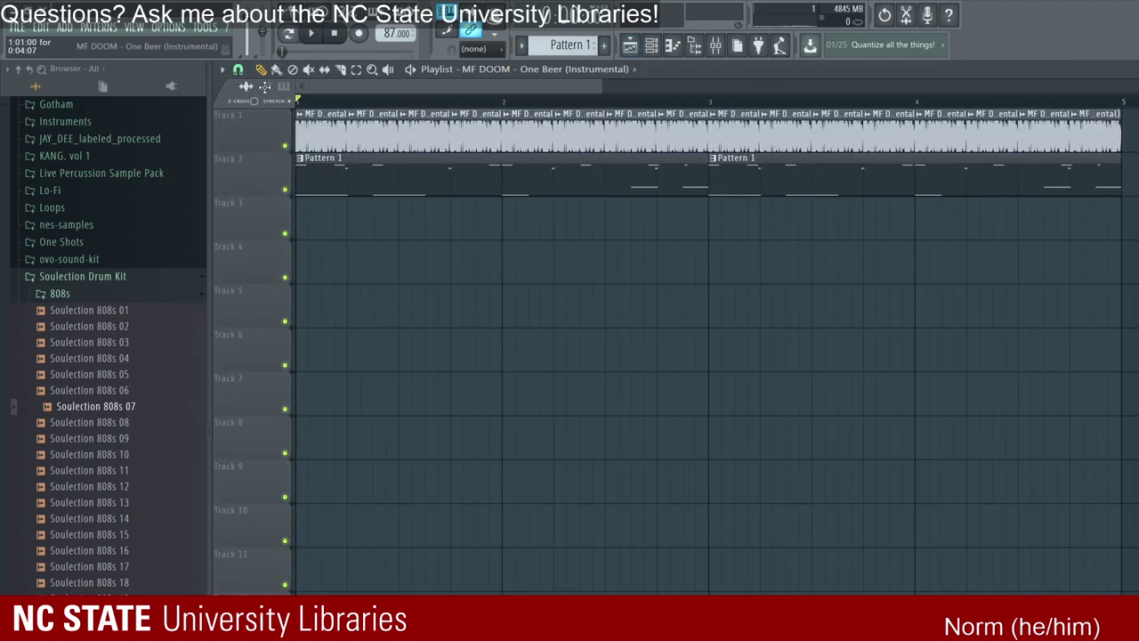